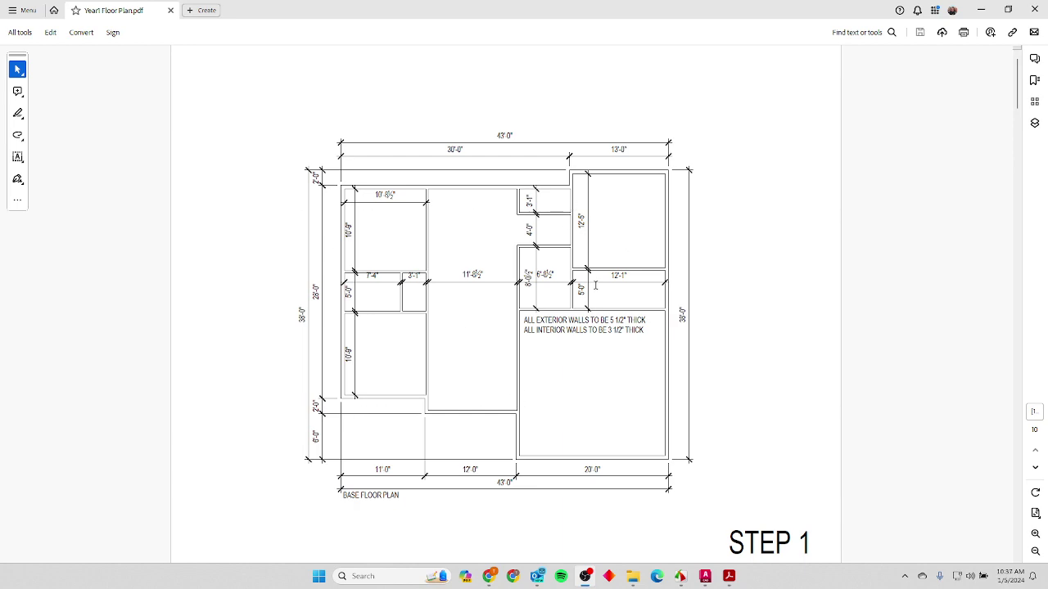
Review the exterior and interior wall thickness notes on the reference plan.
scroll(596, 285, down, 2)
scroll(528, 344, down, 7)
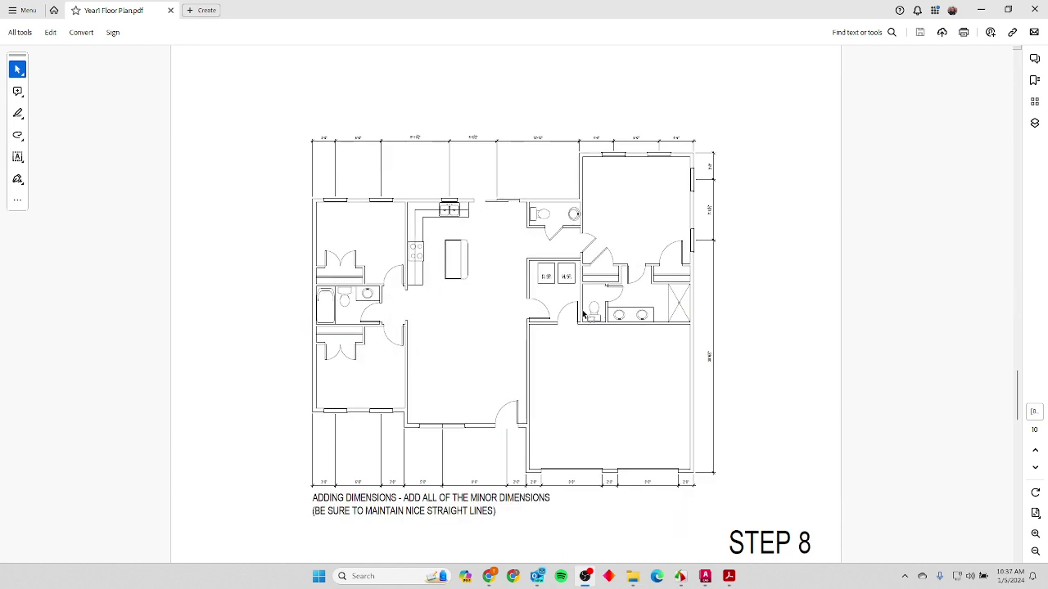
scroll(516, 355, up, 9)
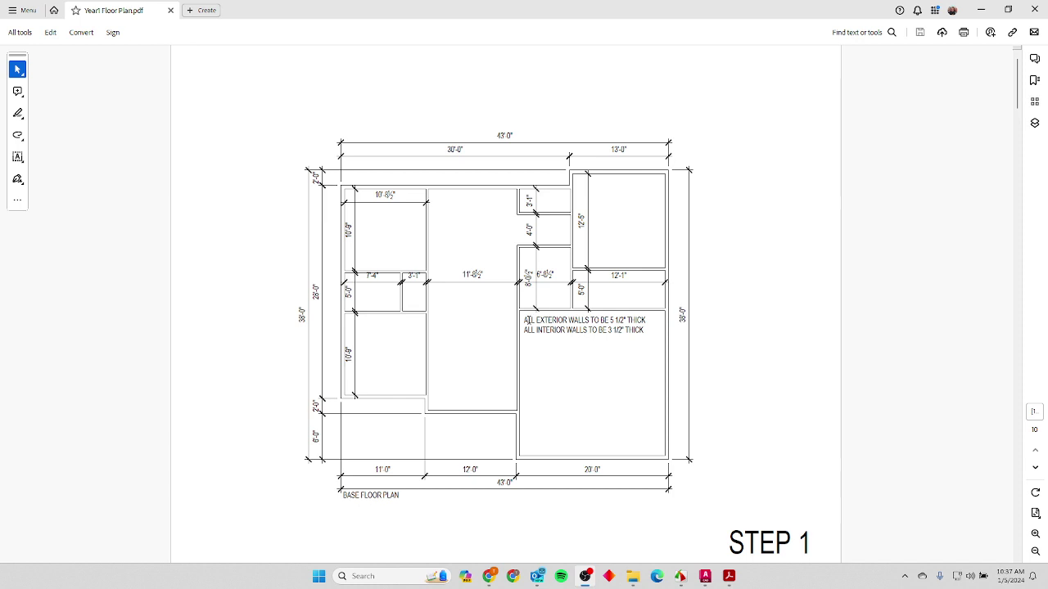
drag(524, 320, 647, 324)
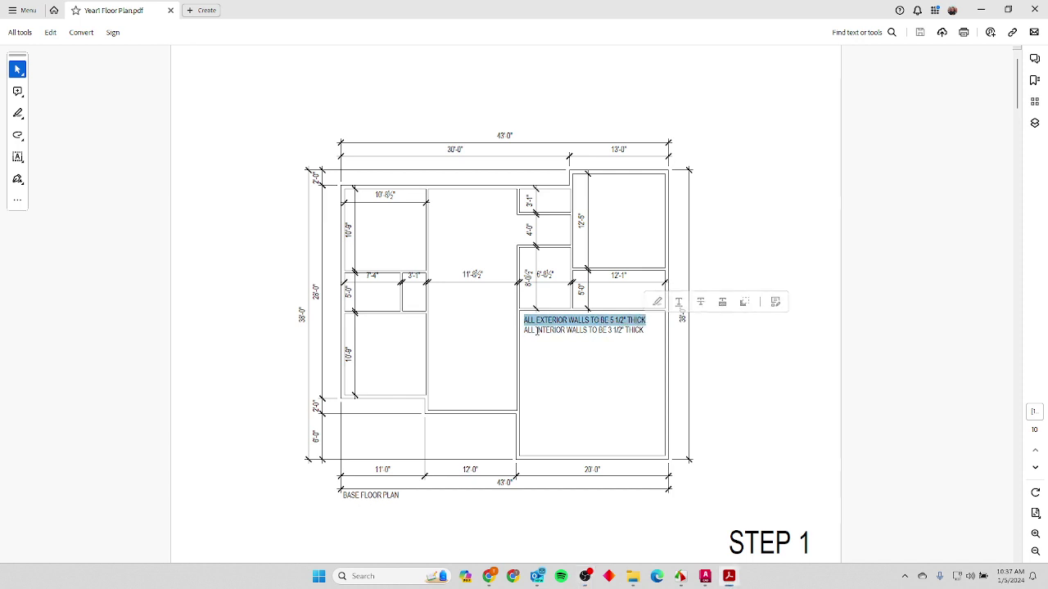
drag(524, 330, 639, 335)
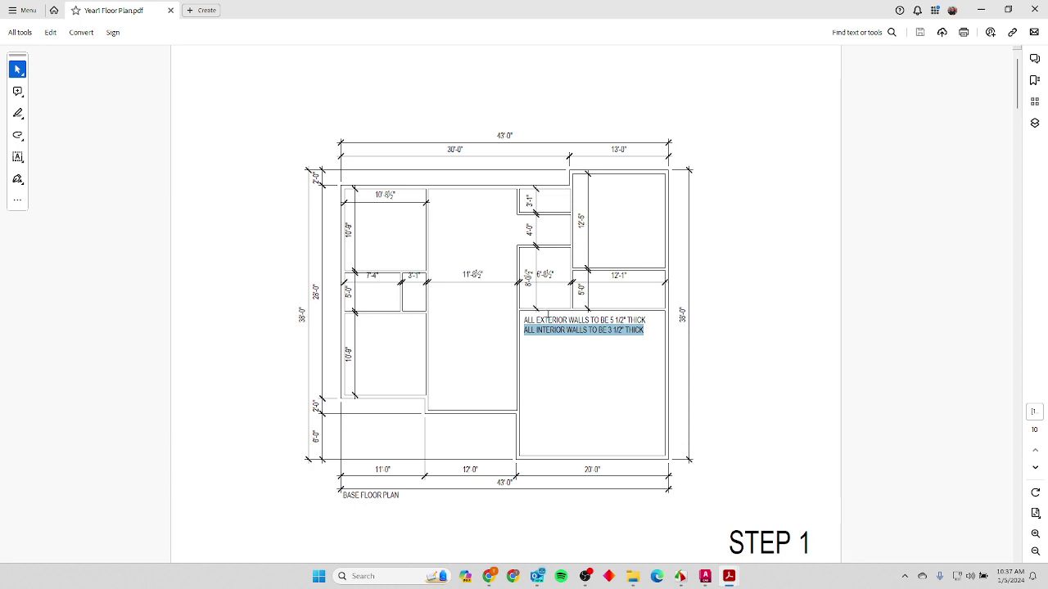
click(587, 320)
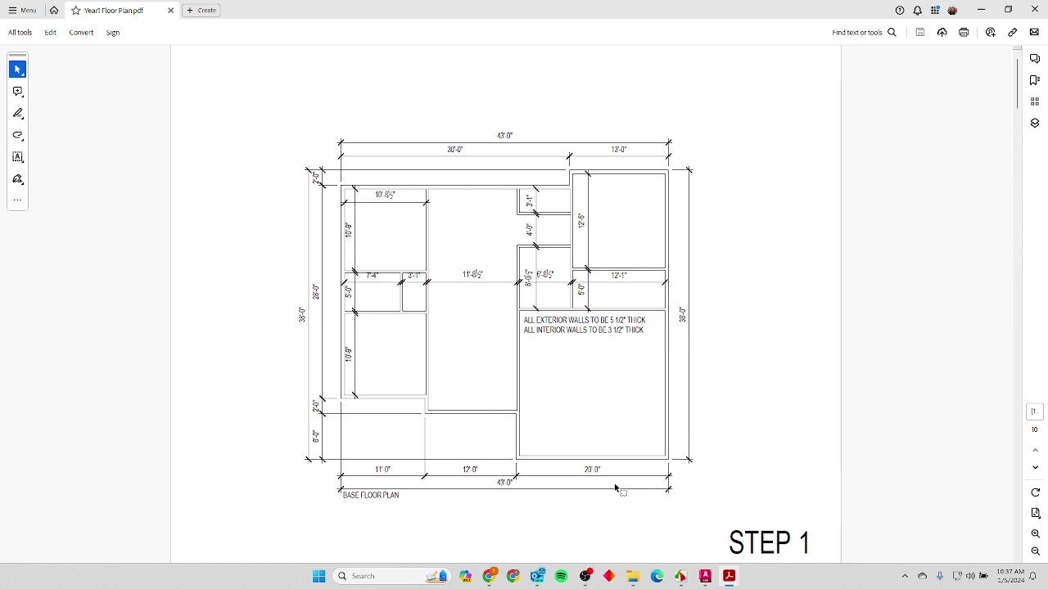
Start a new drawing from Year1 Floor Plan Blank Template.dwt in hand-out$ > Architectural Design > AutoCAD Skills.
mouse_move(634, 576)
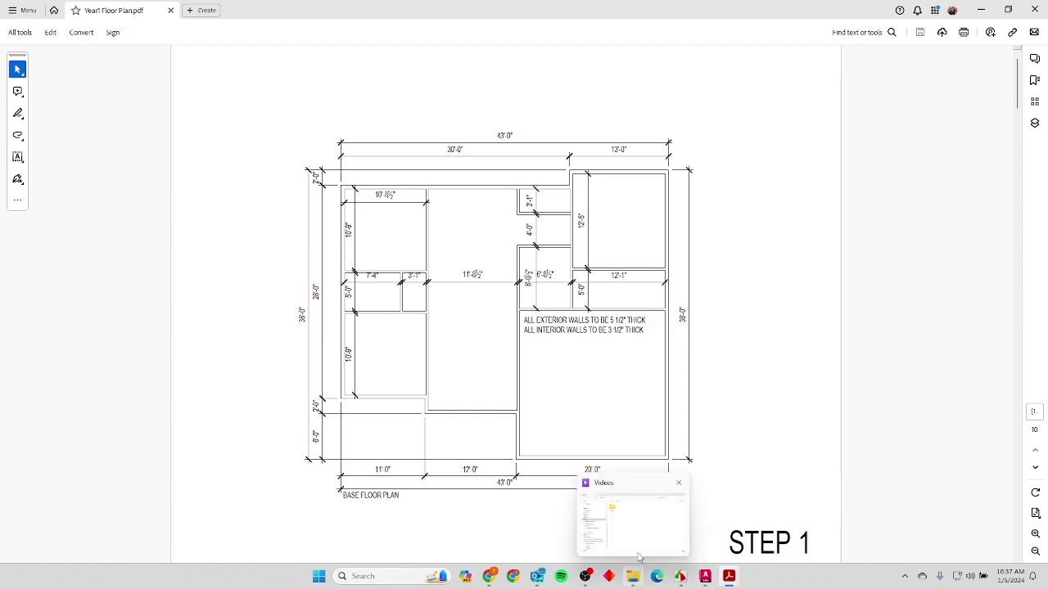
mouse_move(643, 537)
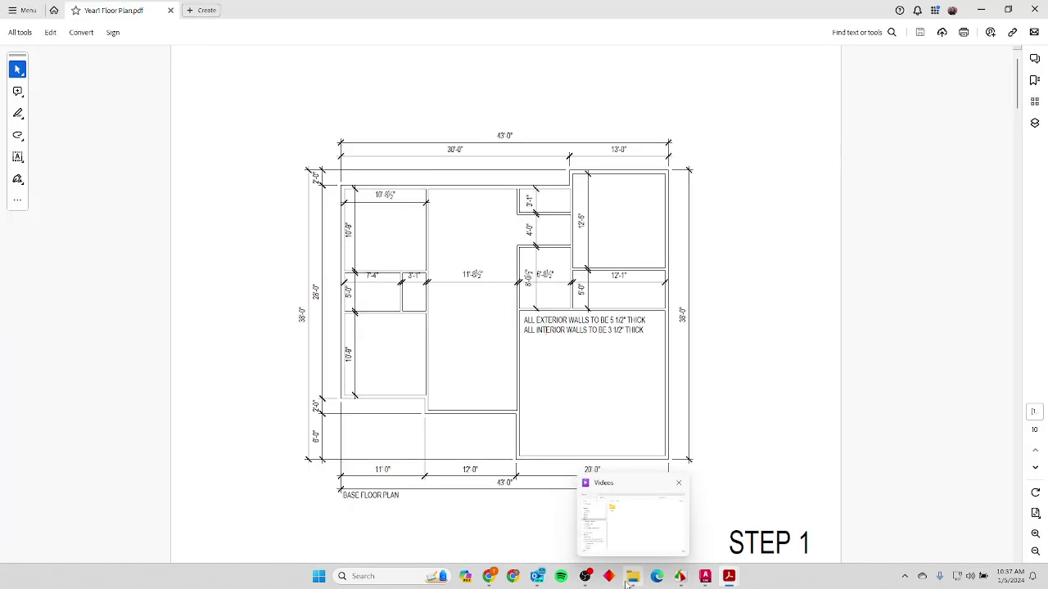
click(634, 519)
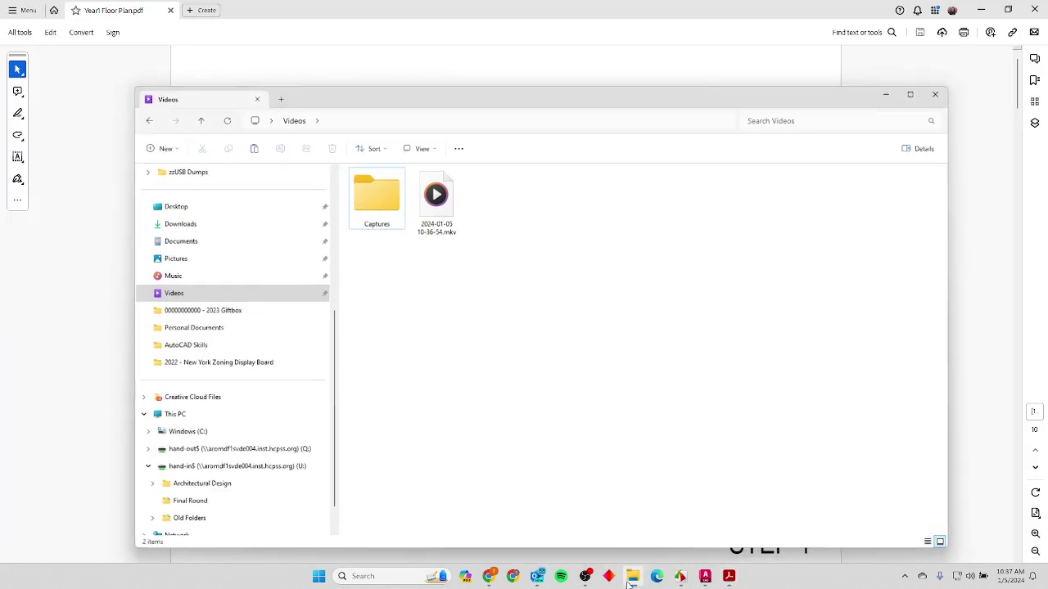
scroll(185, 380, down, 1)
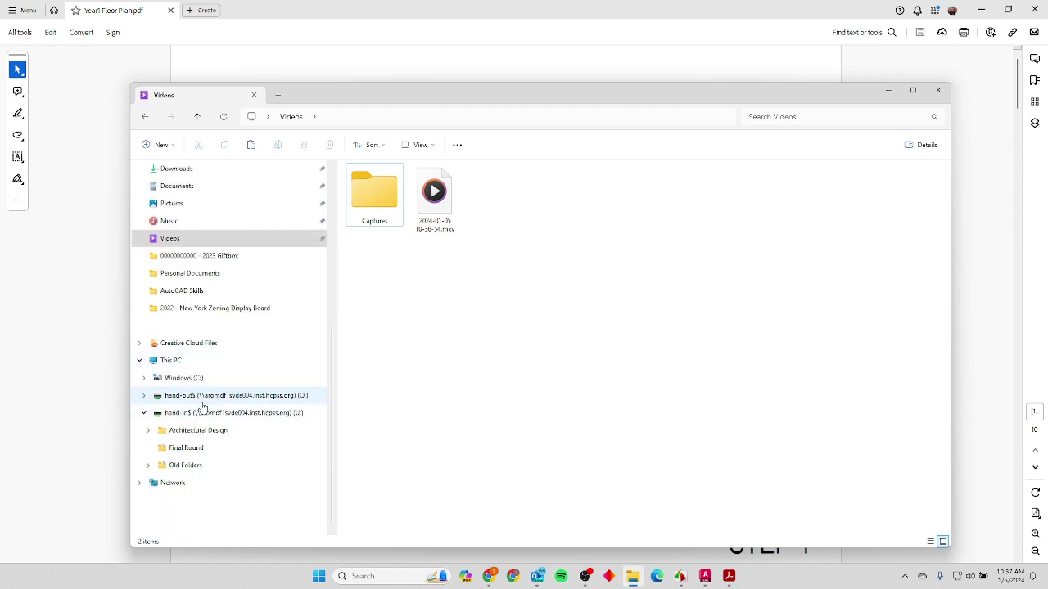
click(207, 397)
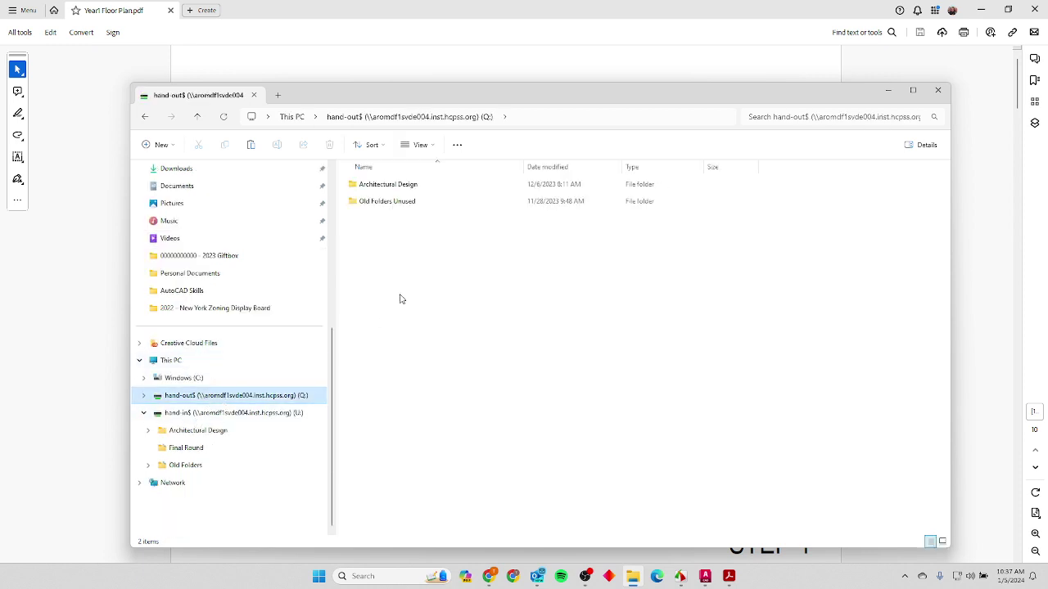
double_click(383, 185)
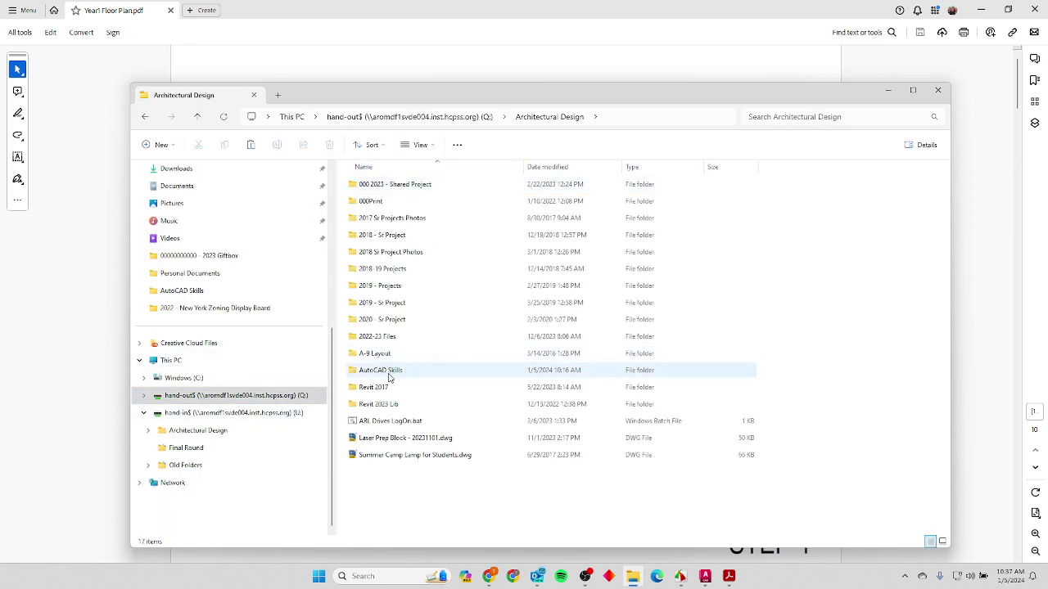
double_click(390, 371)
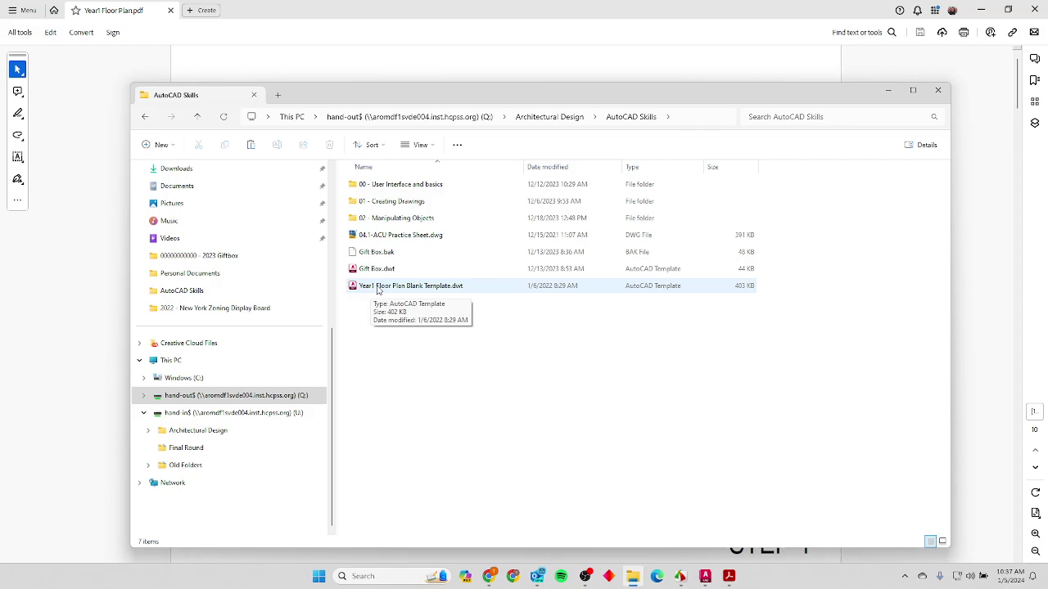
double_click(377, 289)
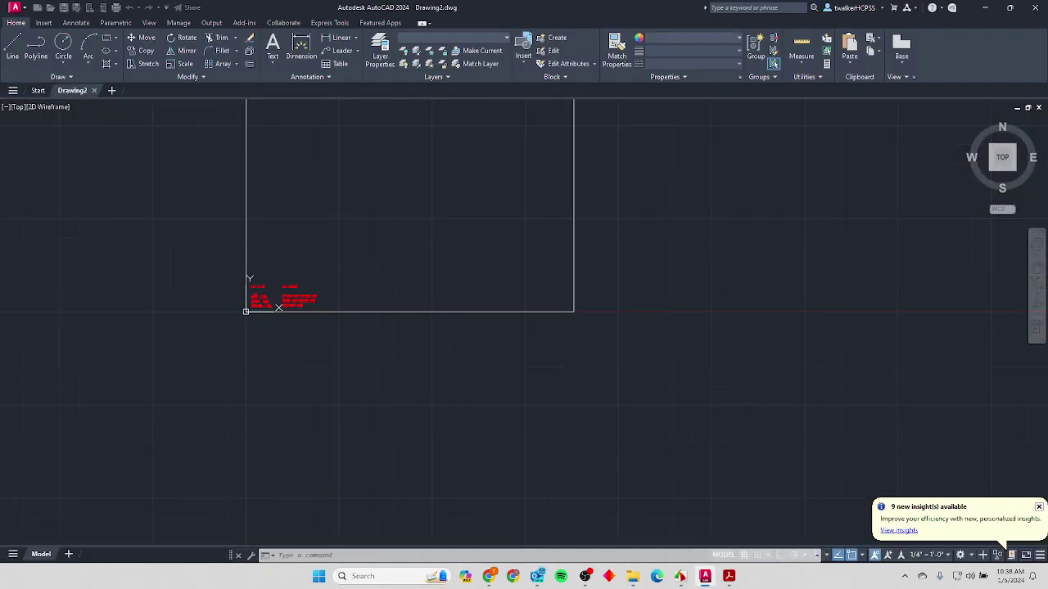
Open DesignCenter and zoom onto the red notes listing formats like 40'5-1/2" and 40'5.5".
key(ctrl+2)
mouse_move(562, 241)
middle_down()
mouse_move(641, 294)
mouse_move(557, 353)
middle_up()
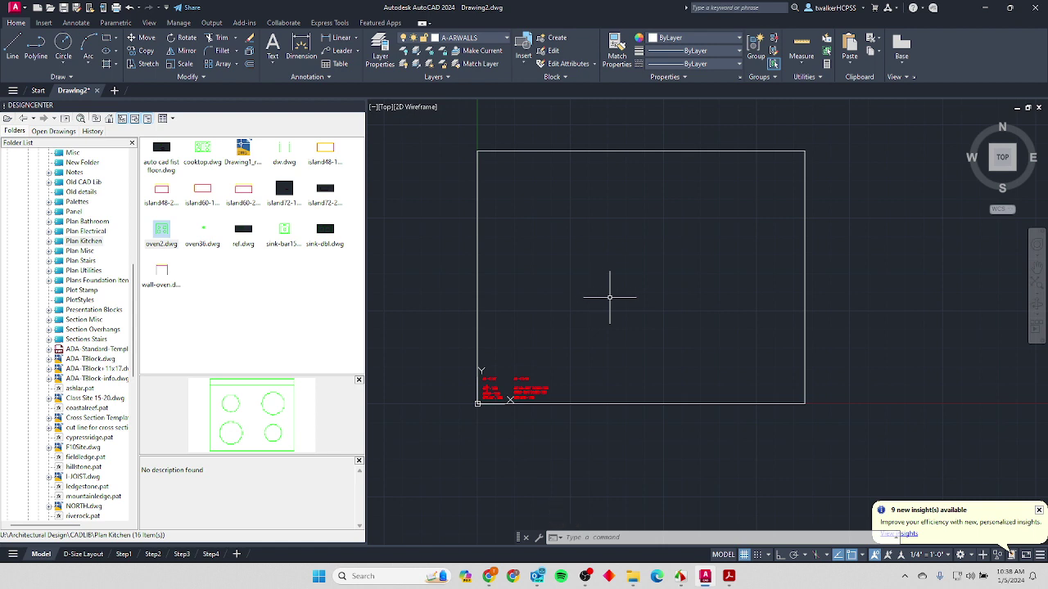
scroll(483, 385, up, 8)
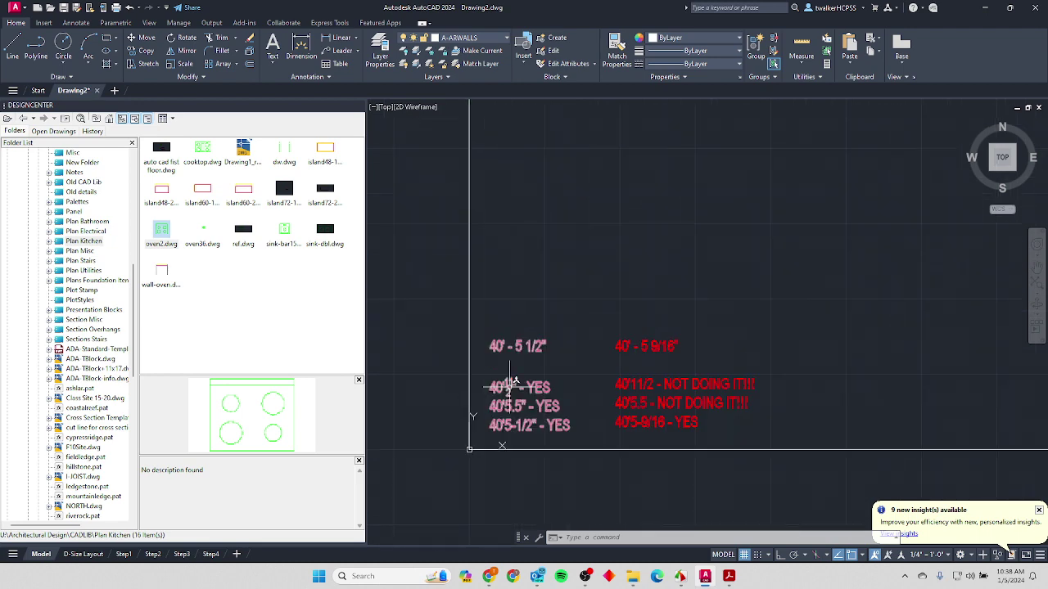
middle_drag(515, 378, 528, 311)
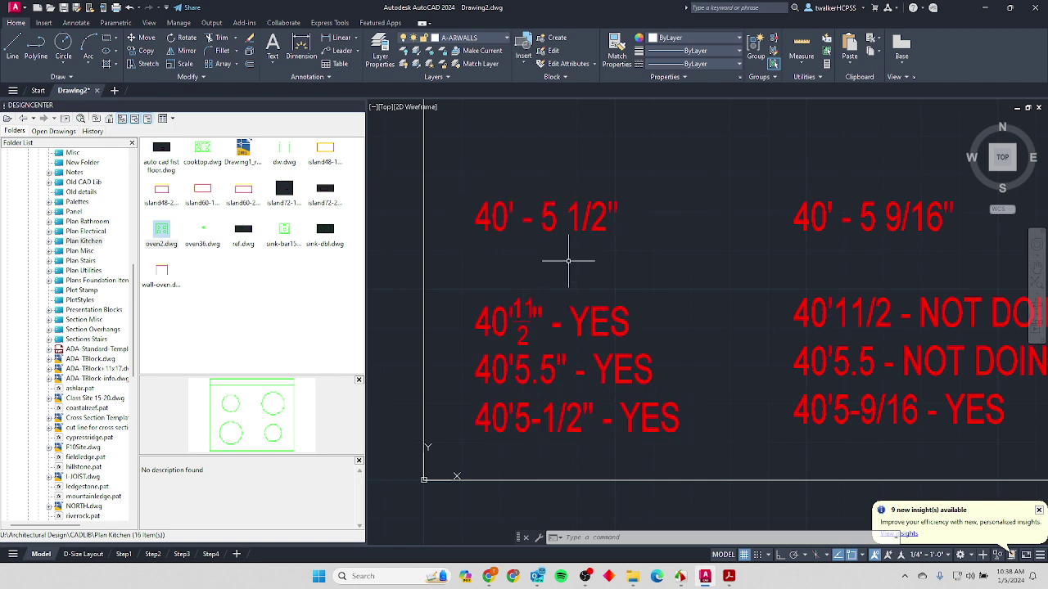
middle_drag(586, 264, 611, 261)
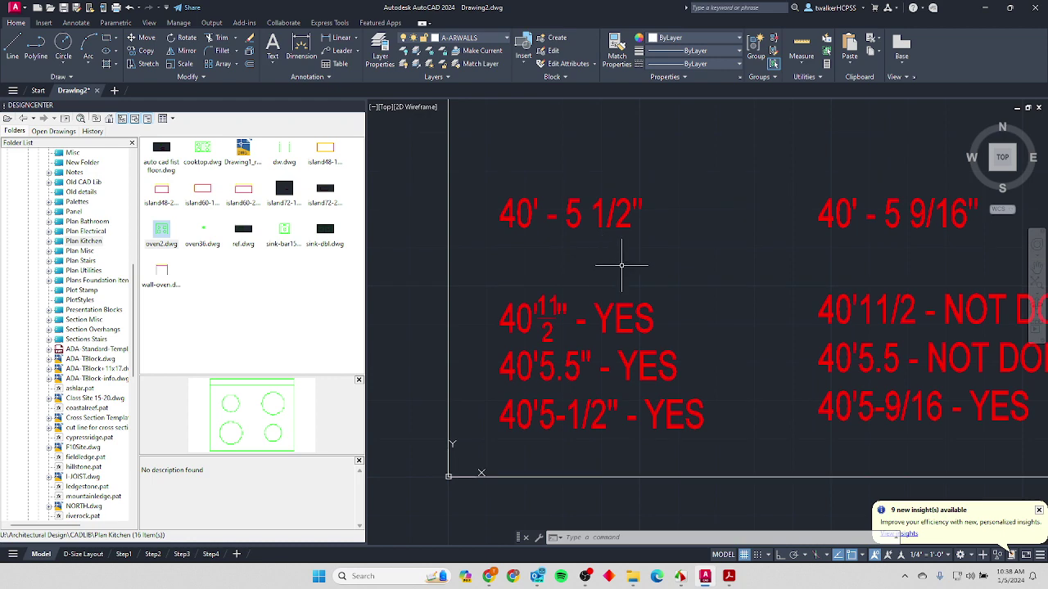
middle_drag(690, 279, 642, 278)
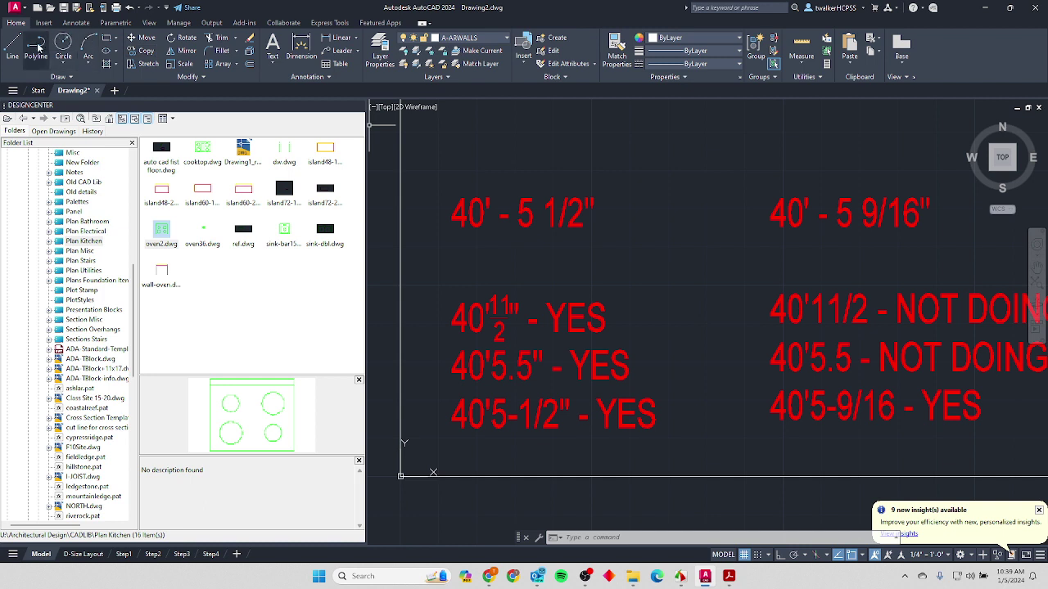
click(13, 47)
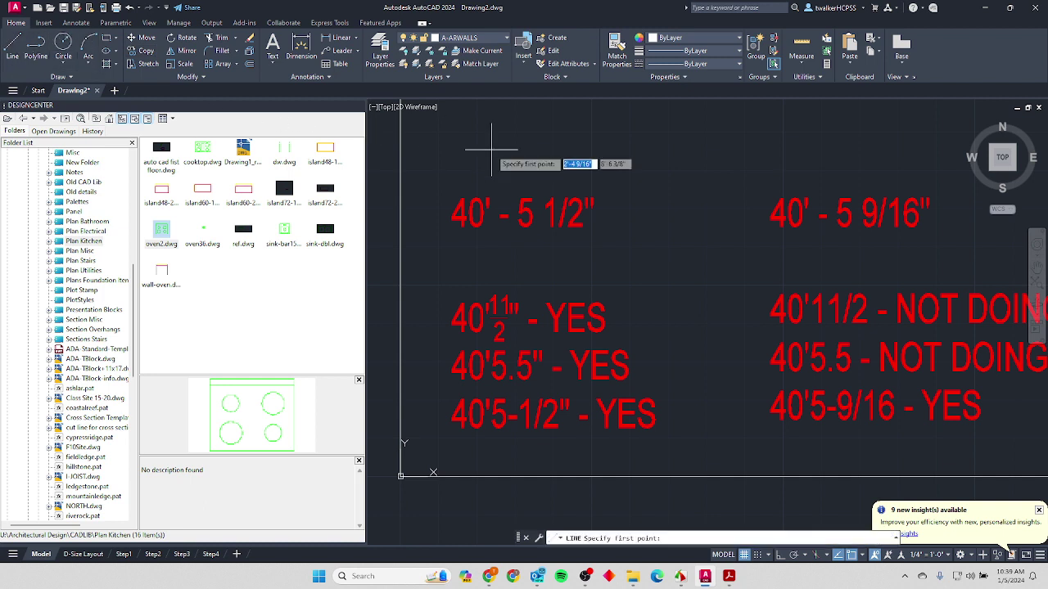
click(457, 143)
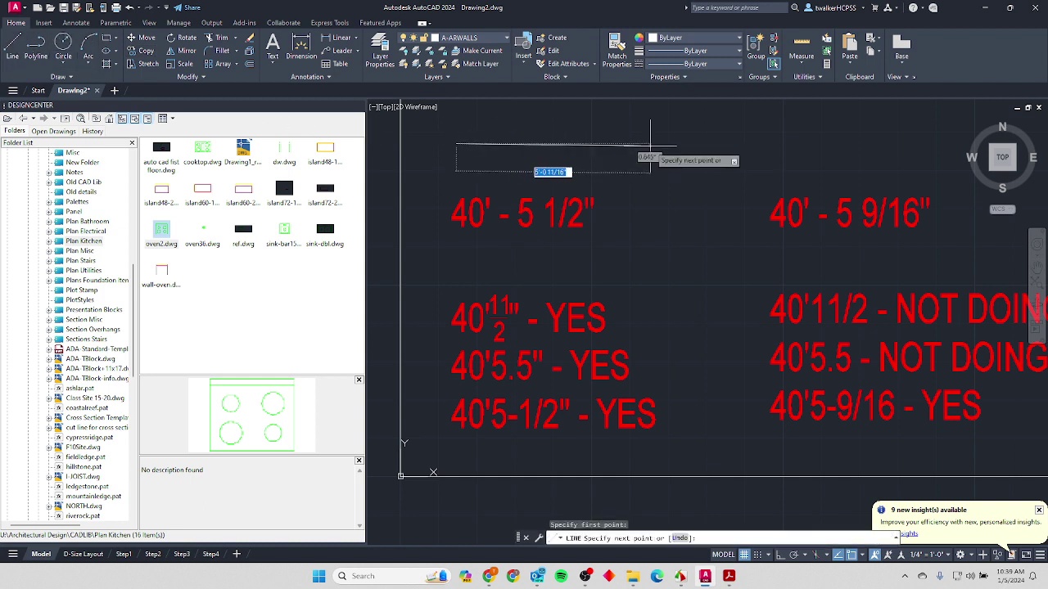
key(F8)
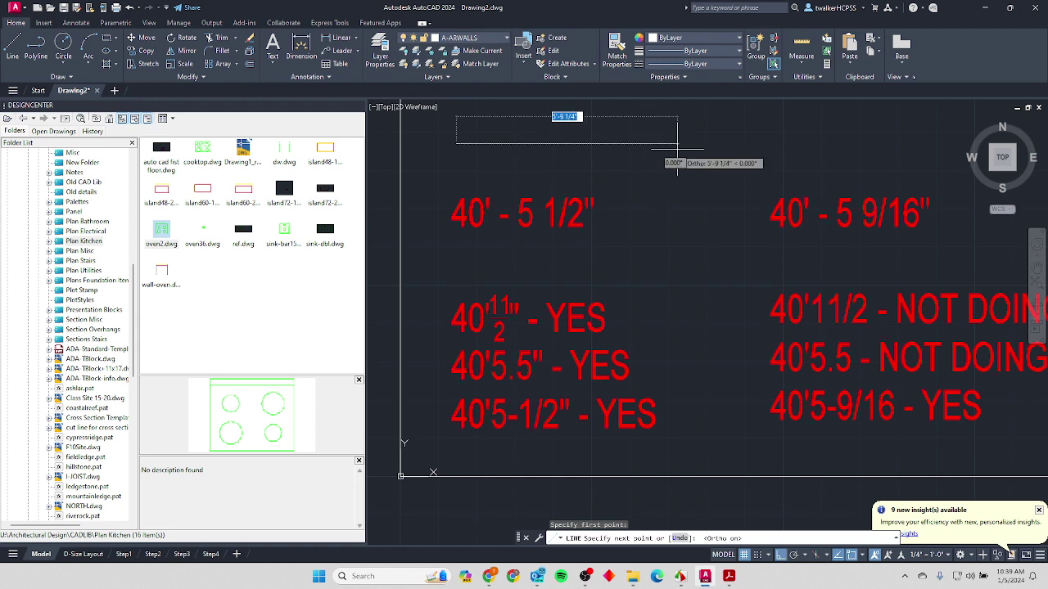
text(40)
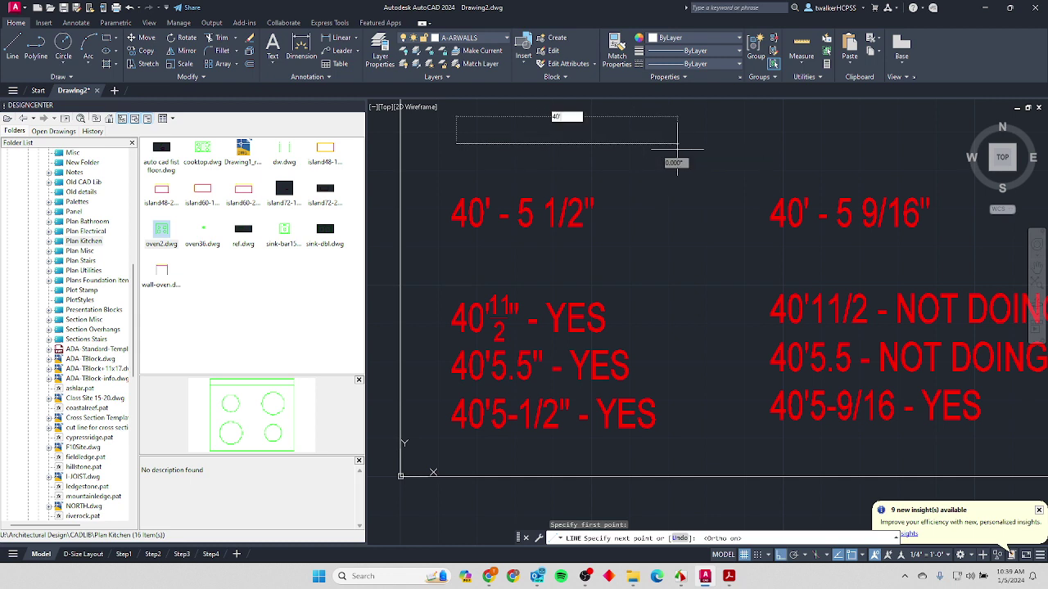
text(')
key(Return)
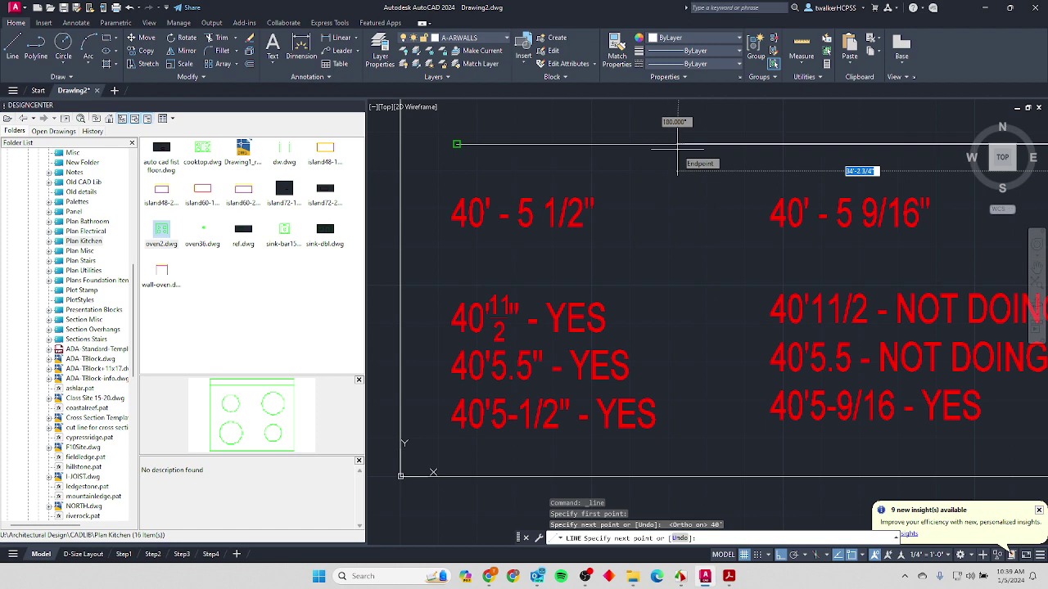
key(BackSpace)
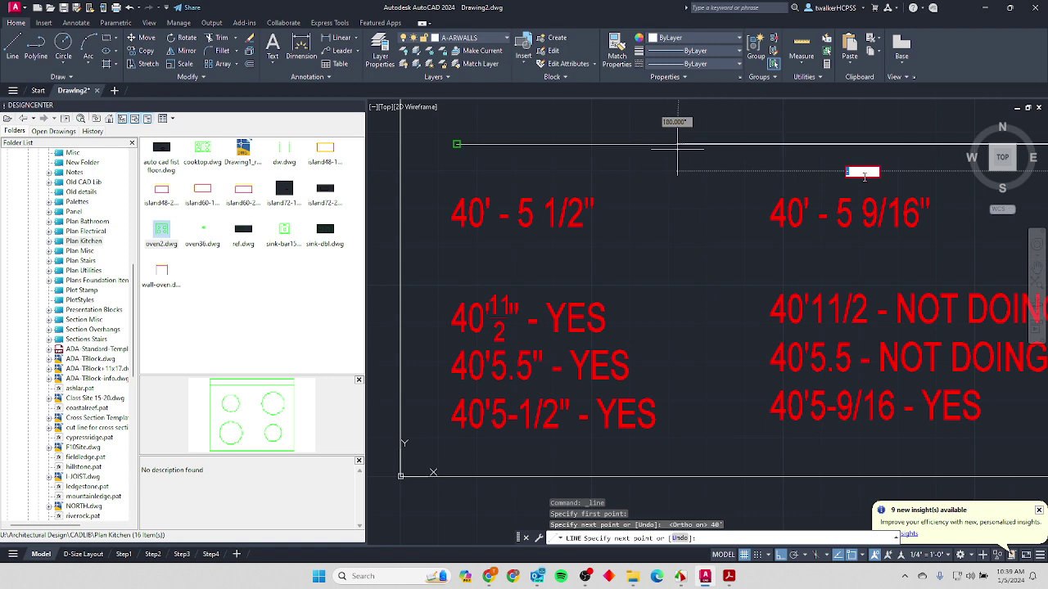
key(Escape)
key(Escape)
click(610, 131)
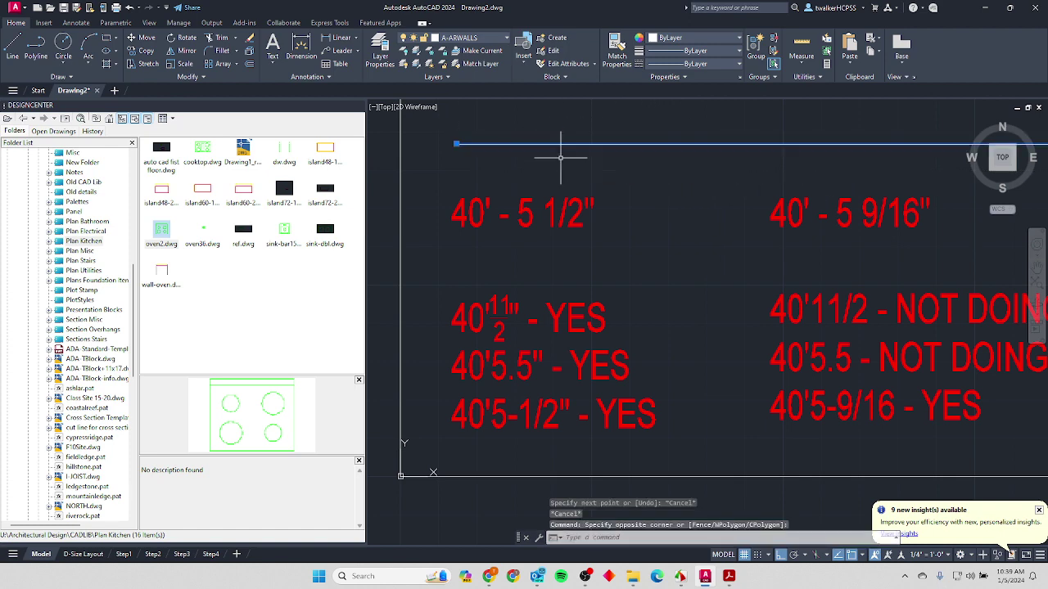
click(560, 158)
key(Delete)
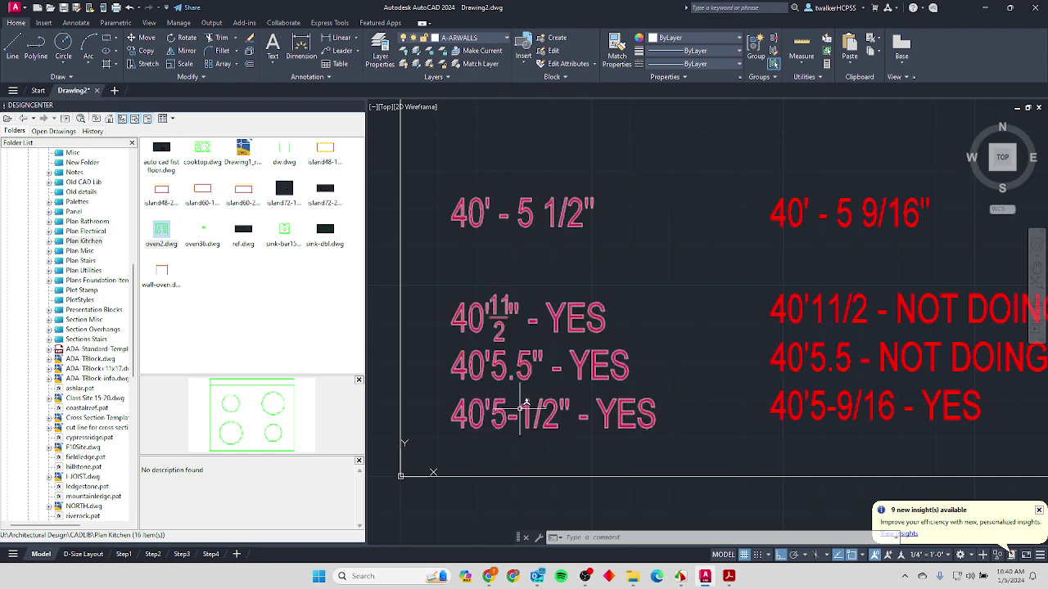
Edit the left MText notes to drop the inch marks, reading 40'5.5 and 40'5-1/2.
click(534, 356)
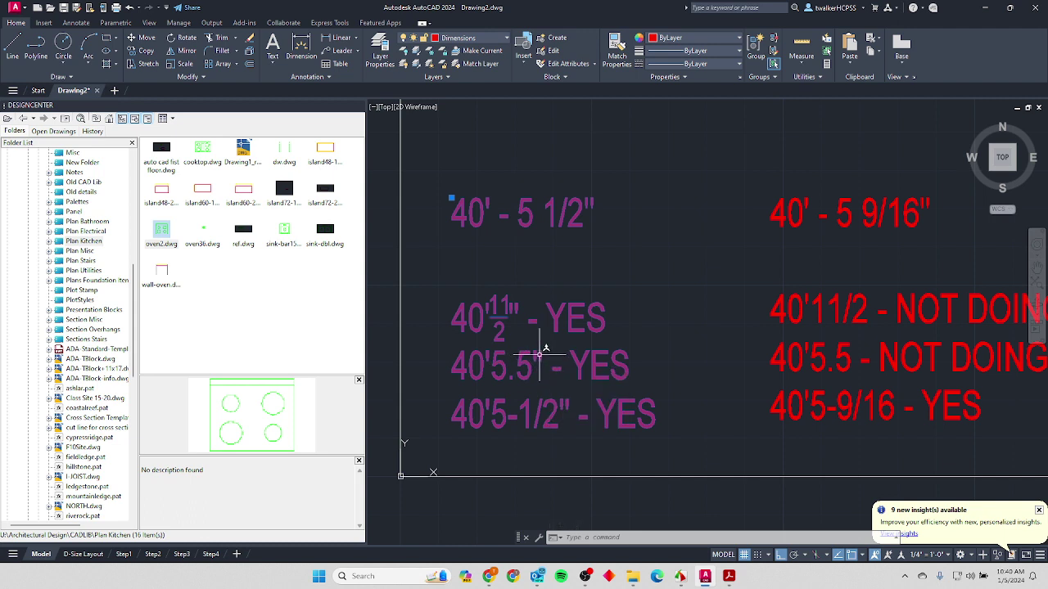
key(Escape)
key(Escape)
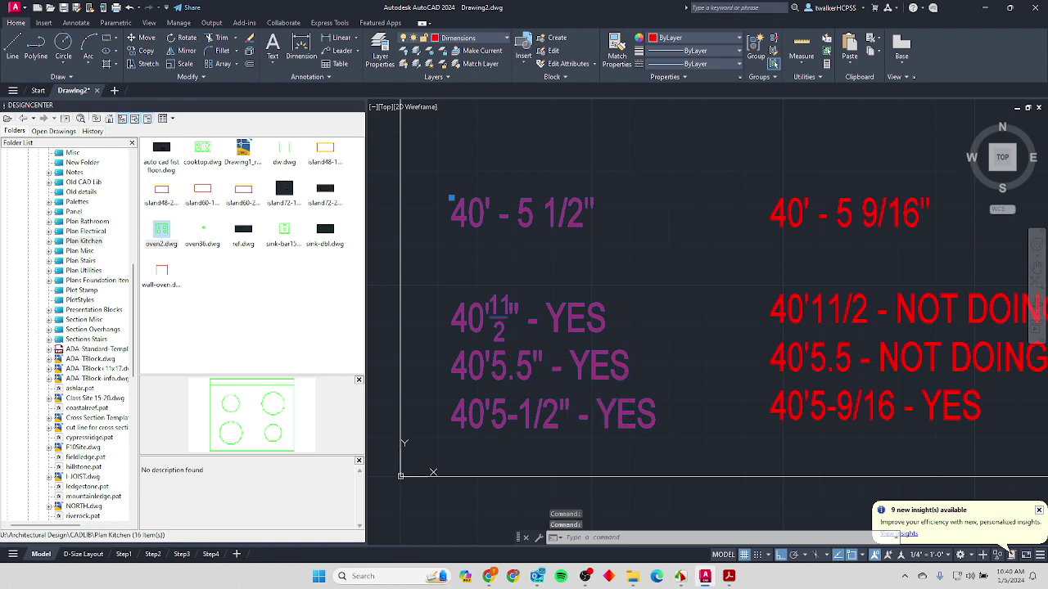
double_click(532, 366)
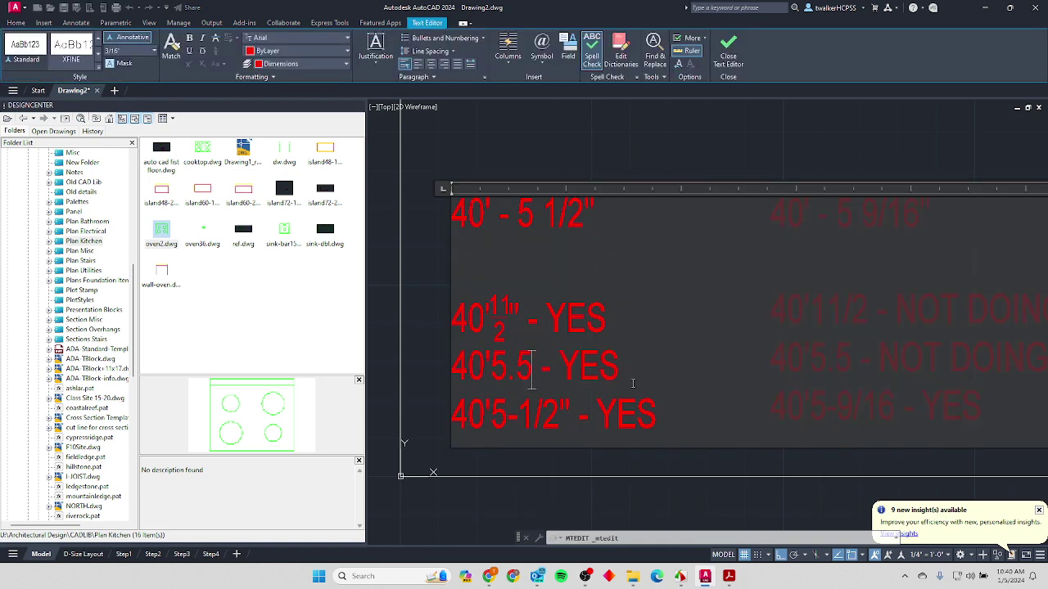
click(564, 401)
key(BackSpace)
click(421, 363)
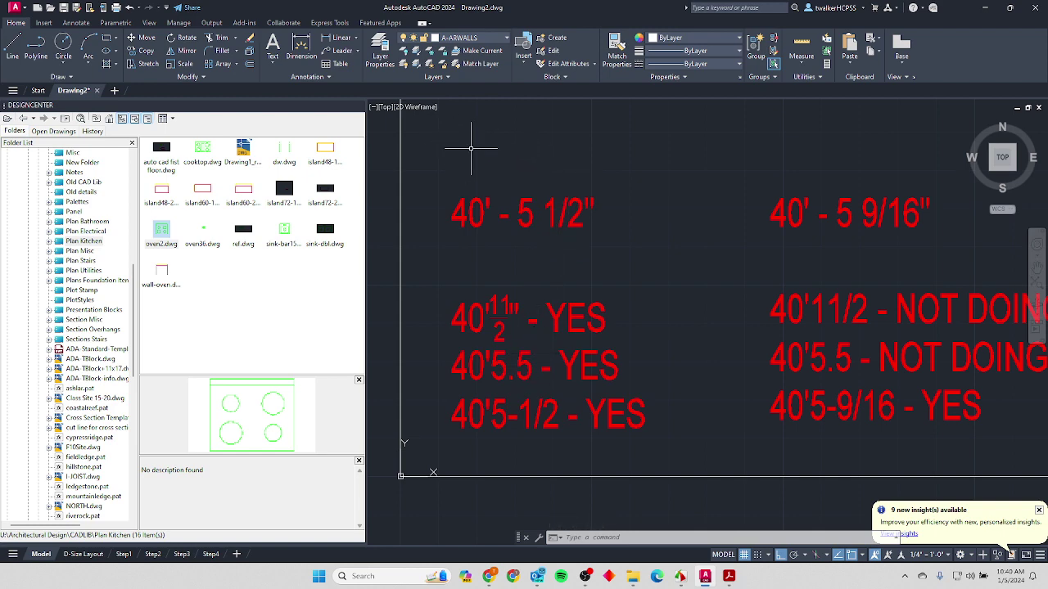
Draw a 40'5.5 trial line above the notes.
text(l)
key(Return)
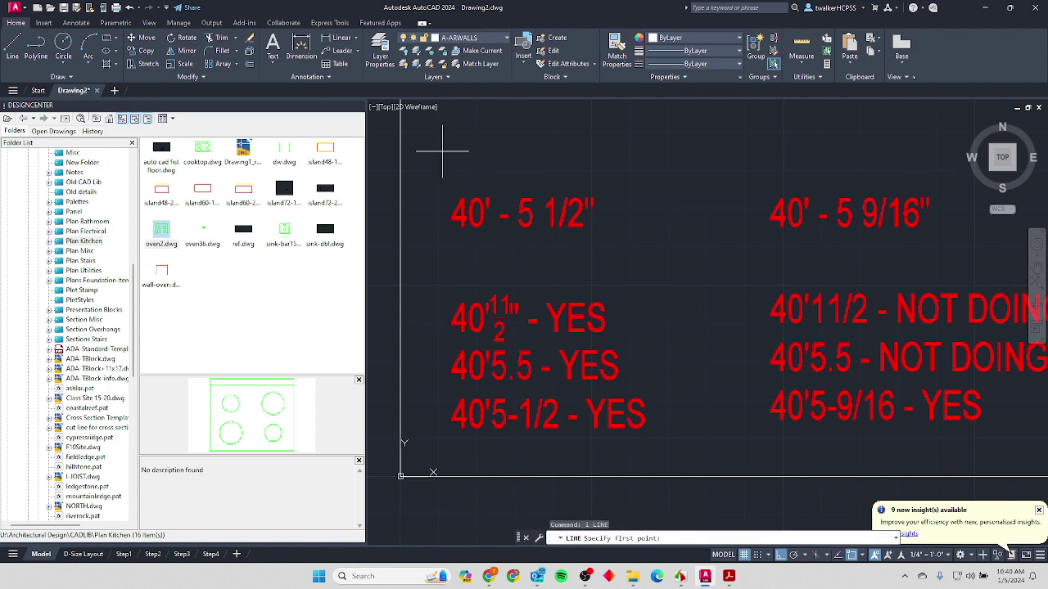
click(443, 152)
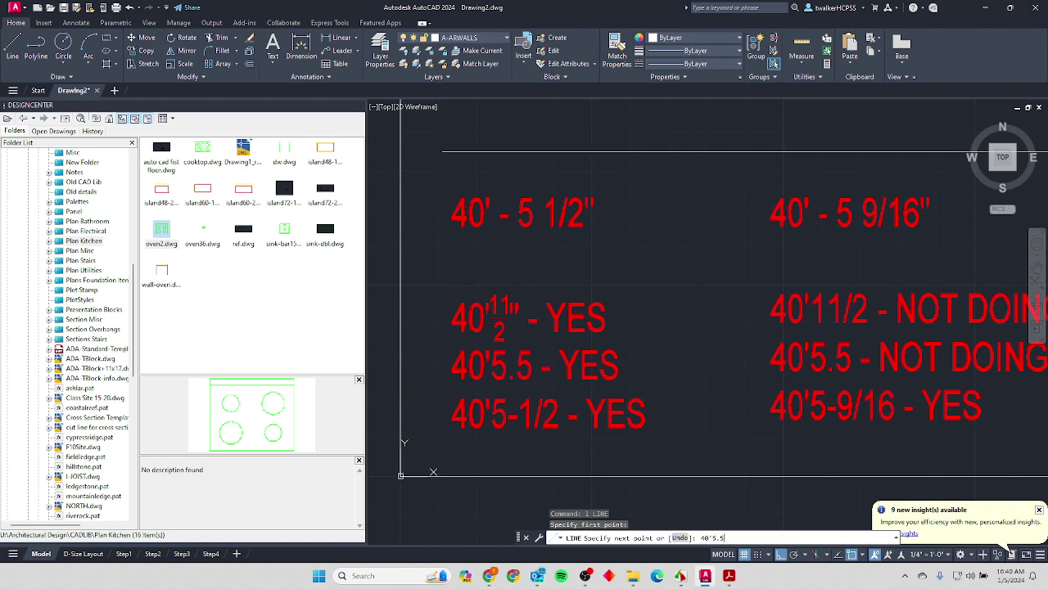
key(Return)
scroll(696, 163, down, 2)
scroll(708, 167, down, 3)
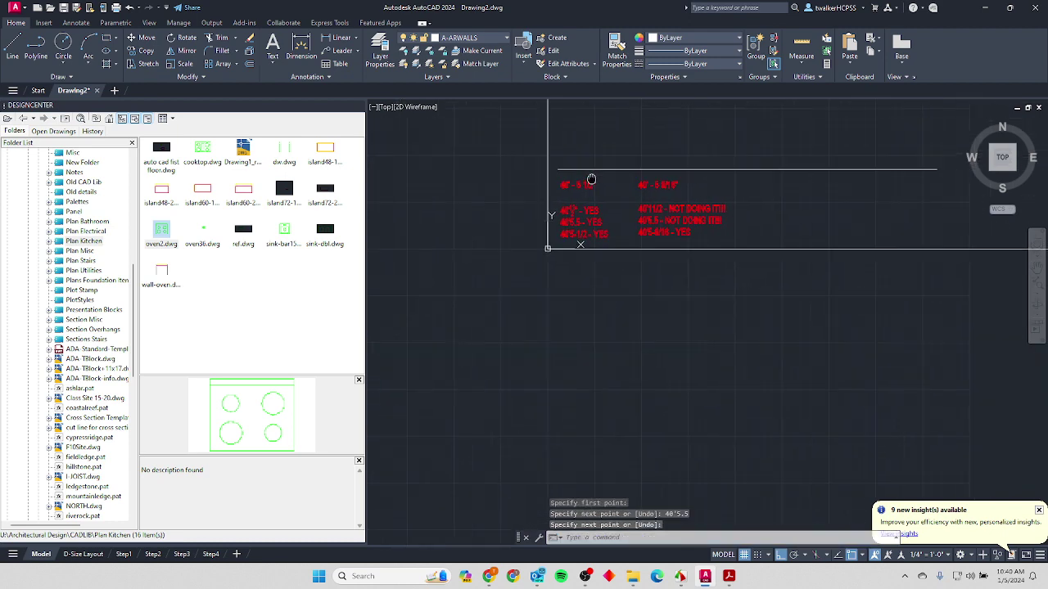
Dimension the trial line to confirm it measures 40'-5 1/2".
click(301, 48)
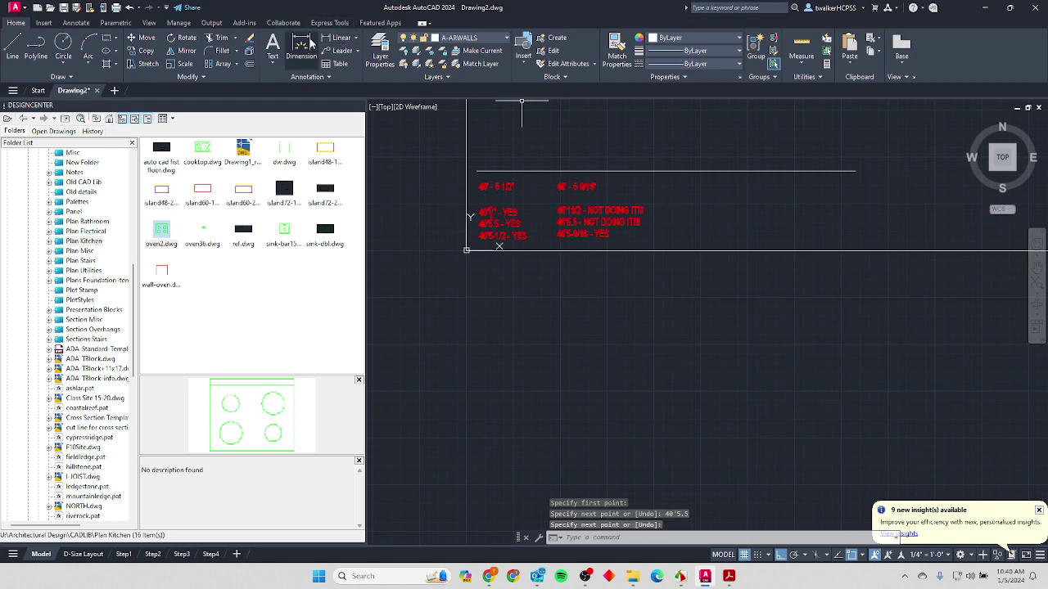
click(588, 165)
click(604, 159)
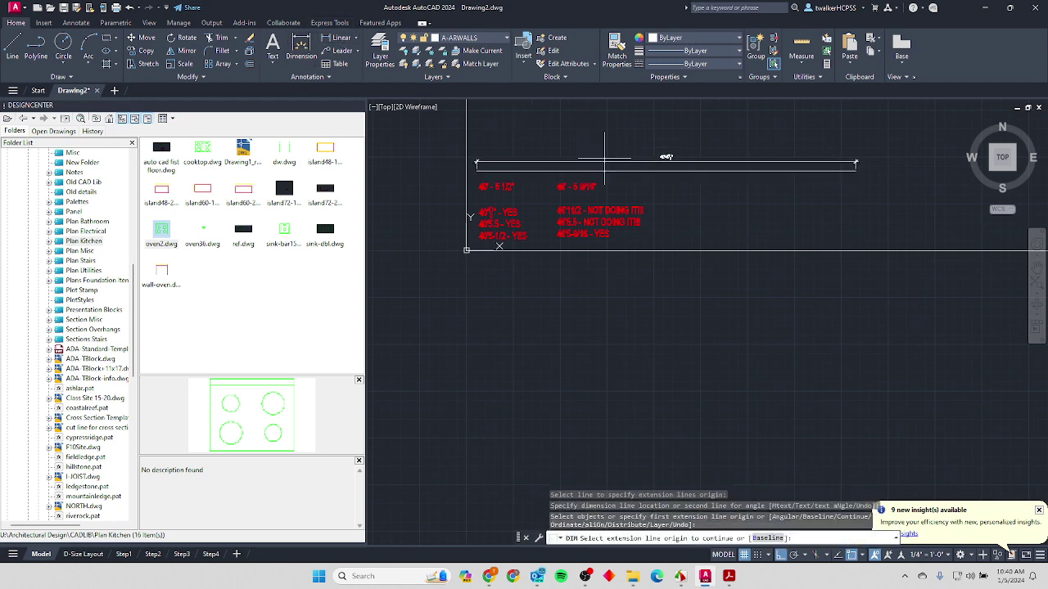
scroll(614, 164, up, 5)
scroll(622, 204, down, 2)
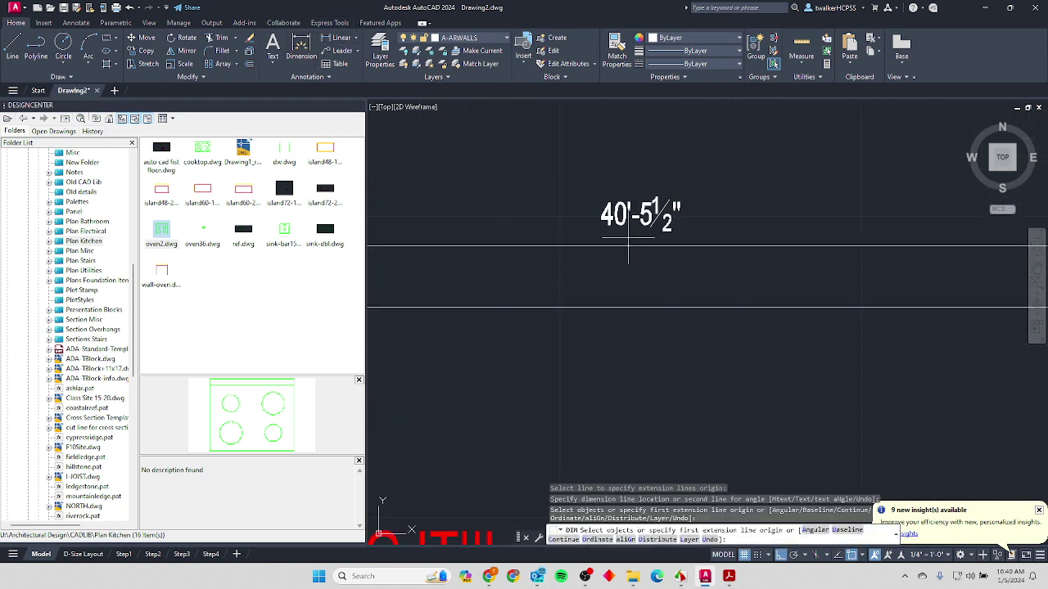
scroll(628, 245, down, 1)
click(703, 239)
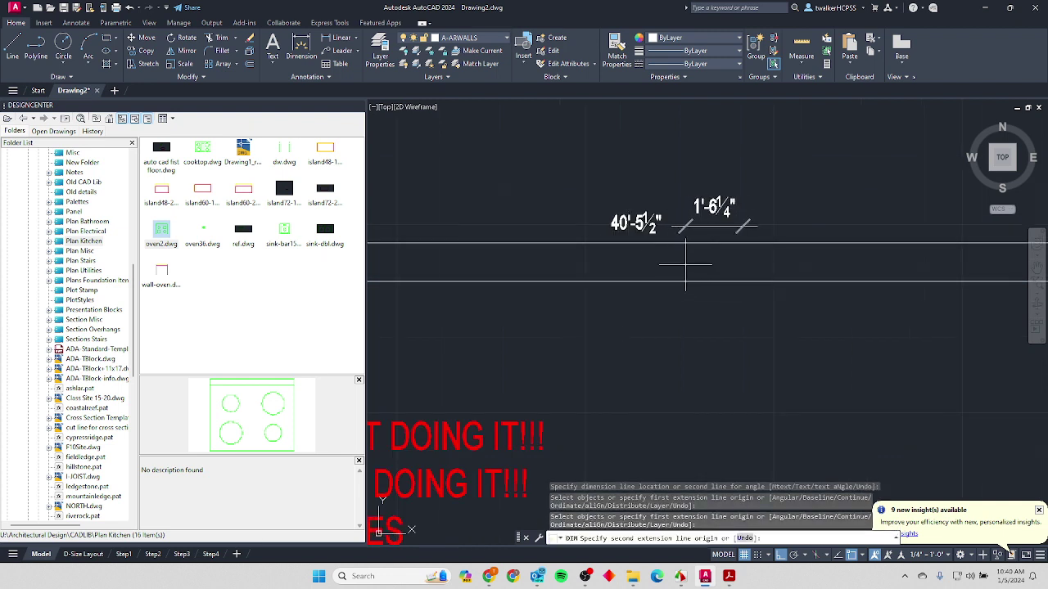
key(Escape)
Erase the trial line and its dimension with a selection window.
click(737, 221)
click(660, 290)
key(Delete)
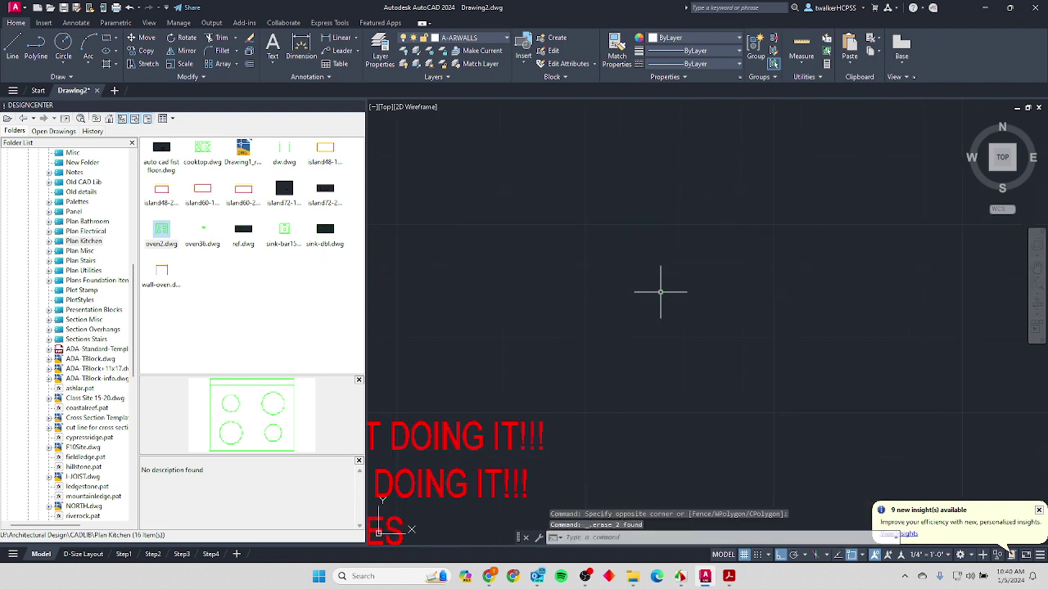
scroll(608, 282, down, 3)
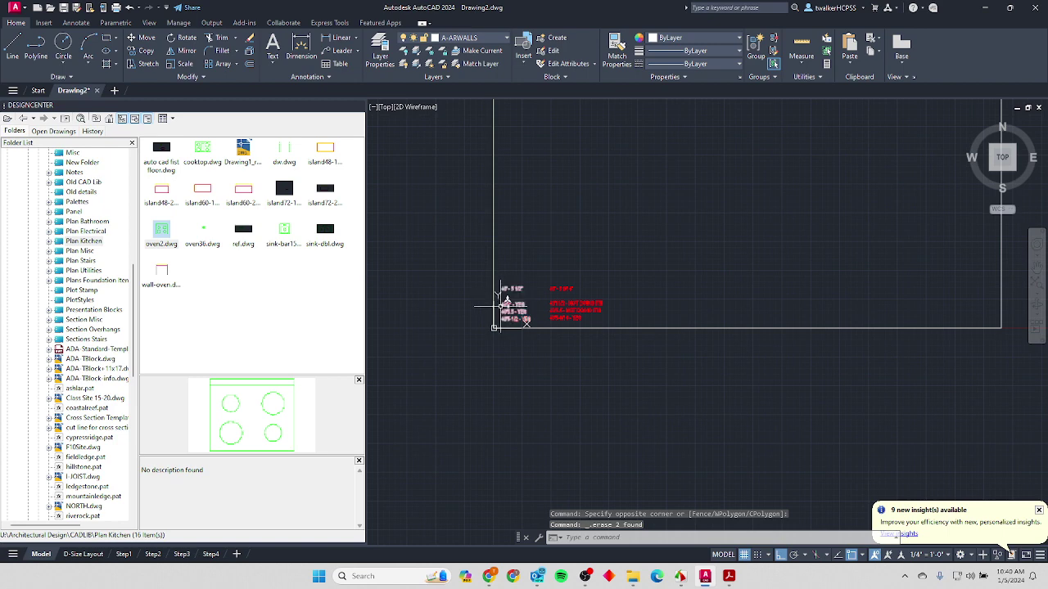
scroll(506, 303, up, 4)
scroll(551, 297, down, 4)
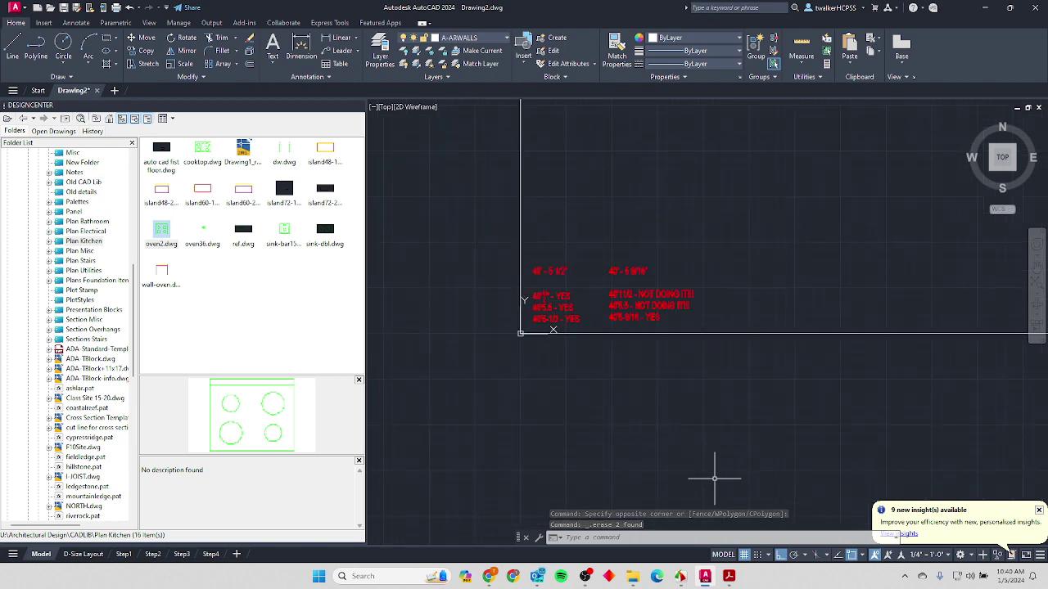
Check the 30'-0" top dimension in Year1 Floor Plan.pdf, then recenter the AutoCAD drawing.
mouse_move(731, 578)
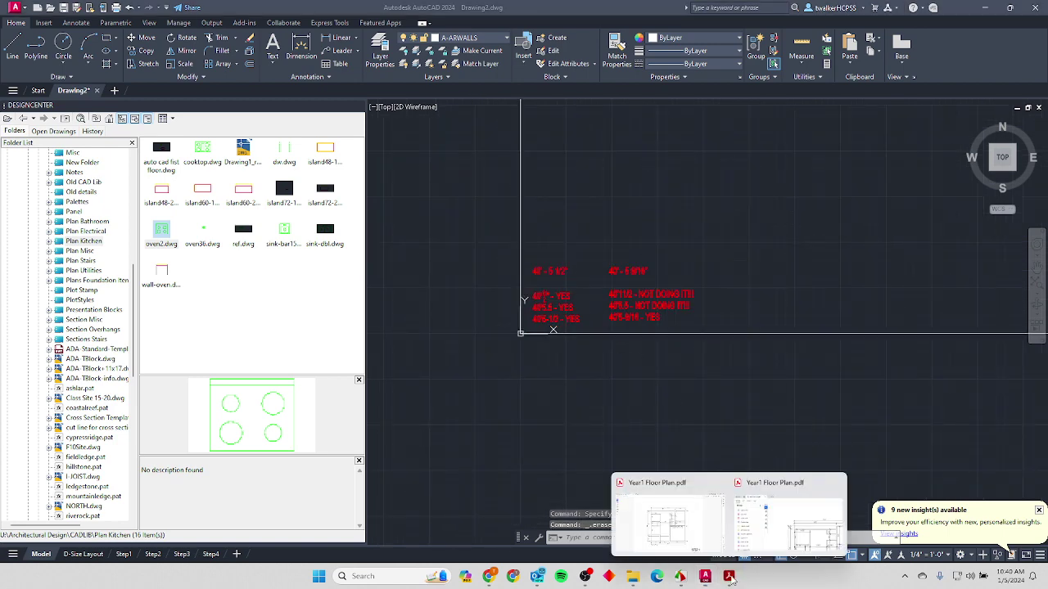
click(670, 525)
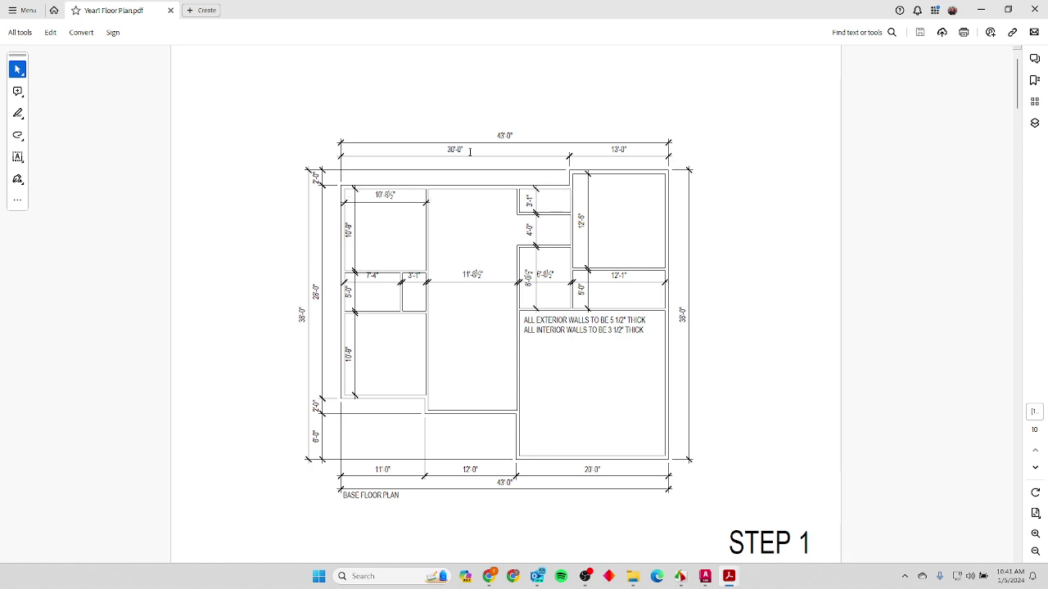
drag(444, 149, 464, 150)
key(alt+Tab)
scroll(672, 269, down, 3)
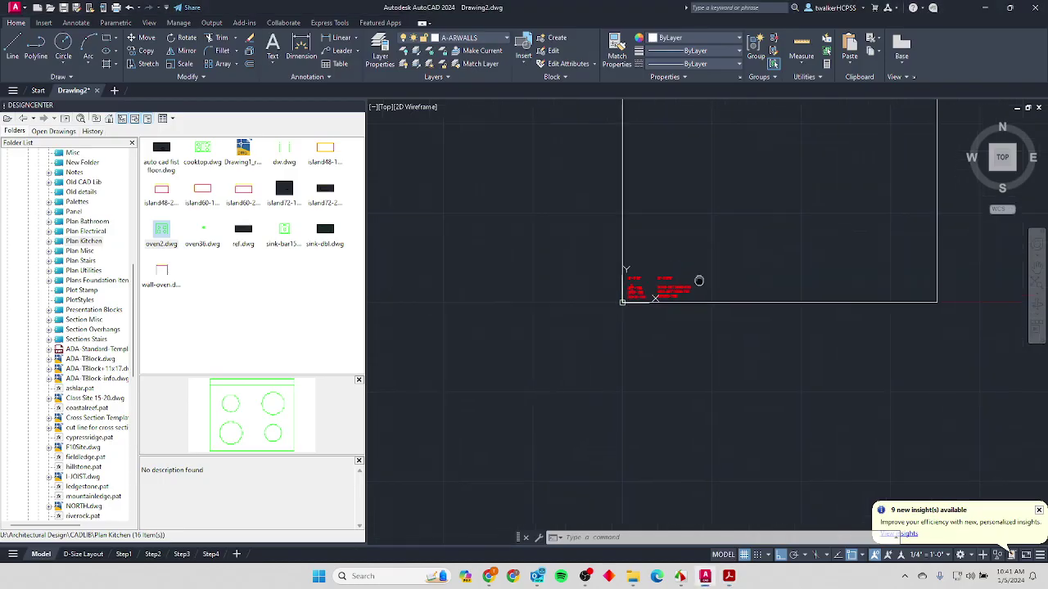
middle_drag(696, 280, 548, 391)
Start a line at the outline's first corner with Ortho turned on.
click(12, 48)
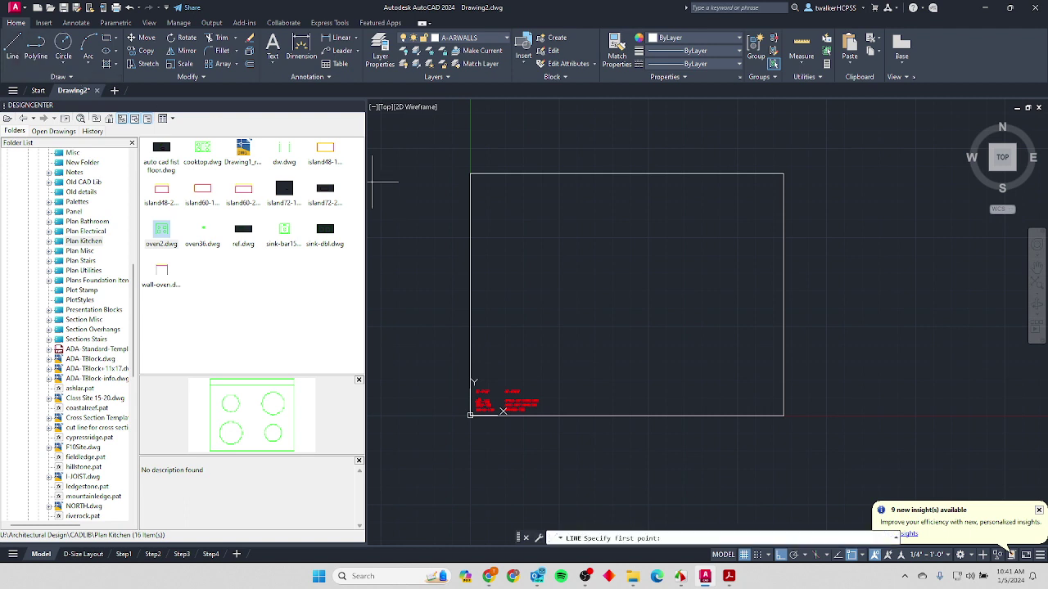
click(525, 222)
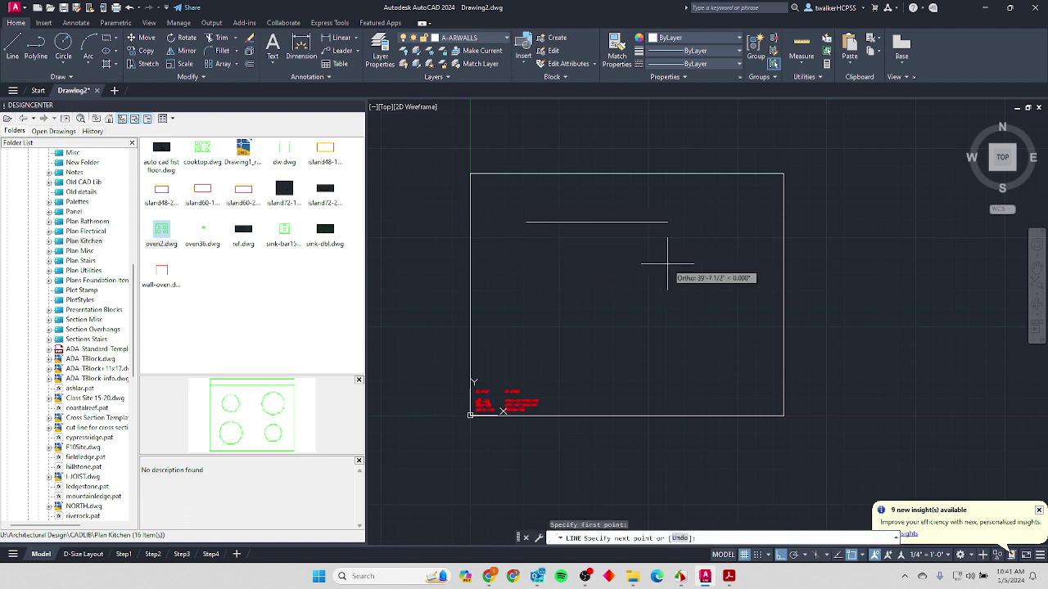
key(F8)
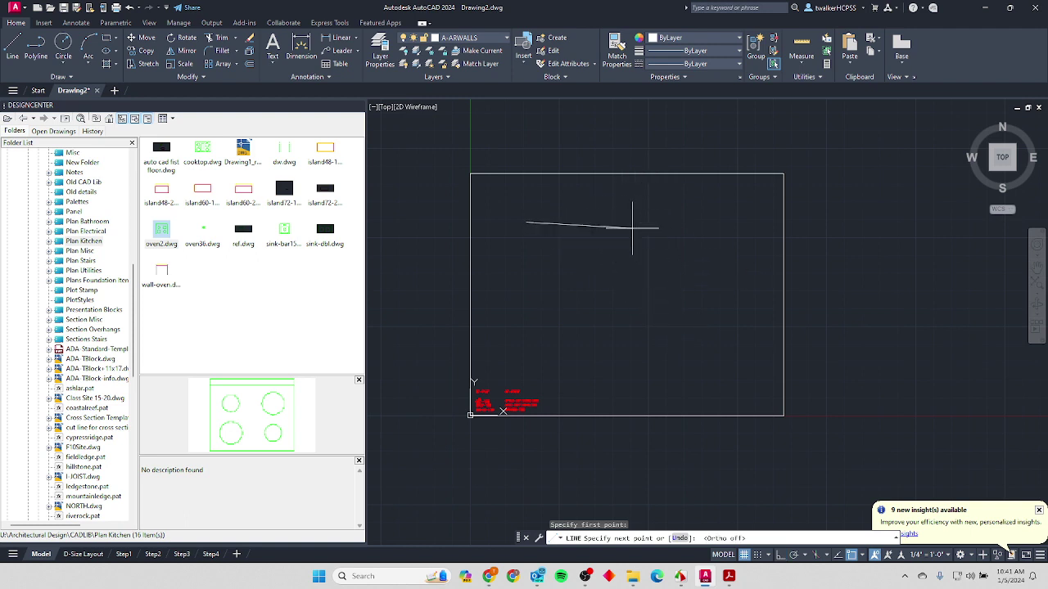
key(F8)
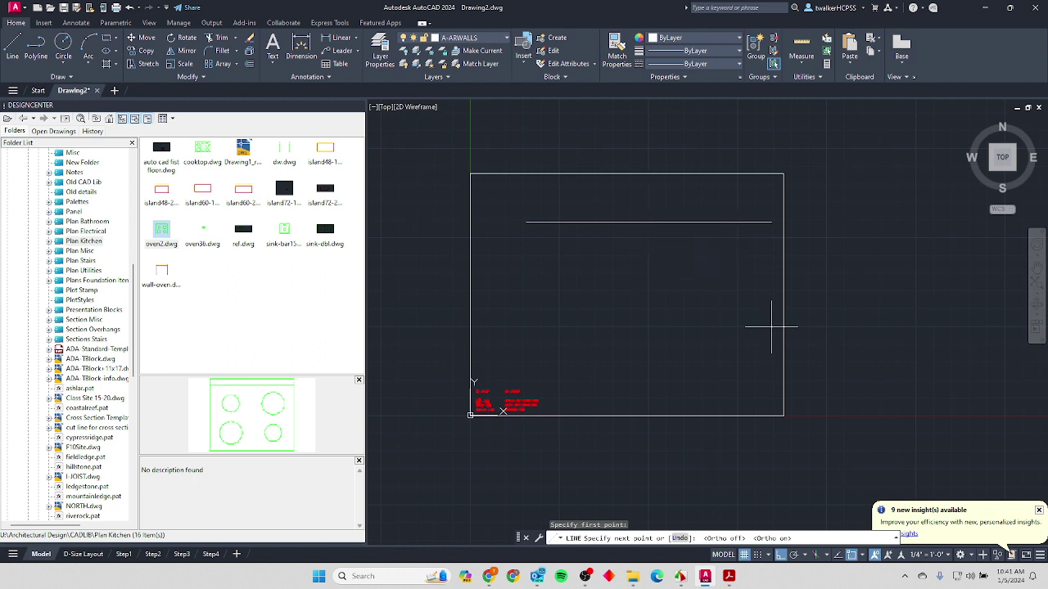
click(1038, 510)
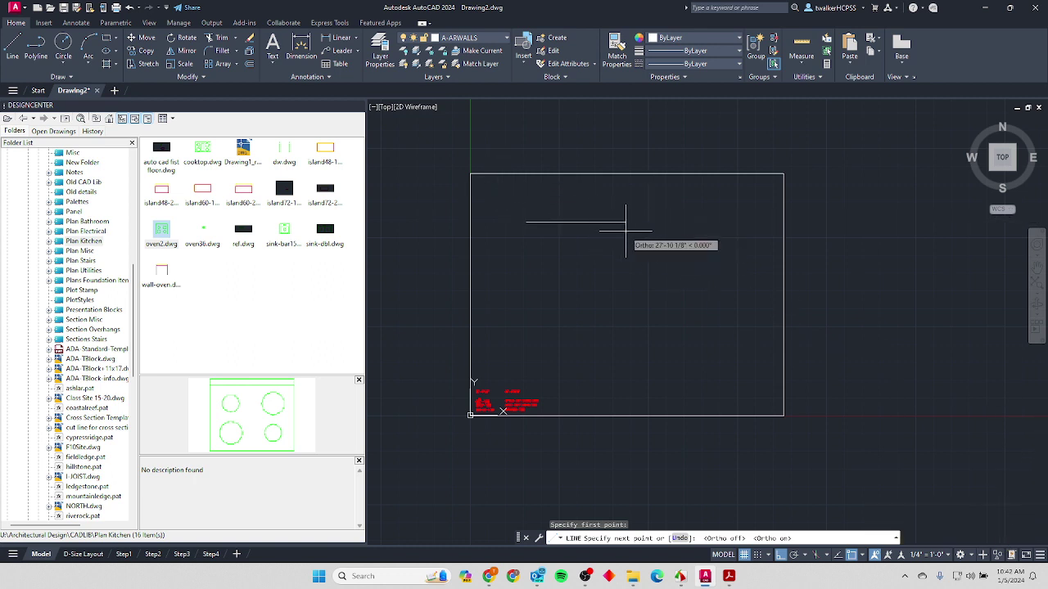
click(781, 556)
click(781, 556)
click(781, 556)
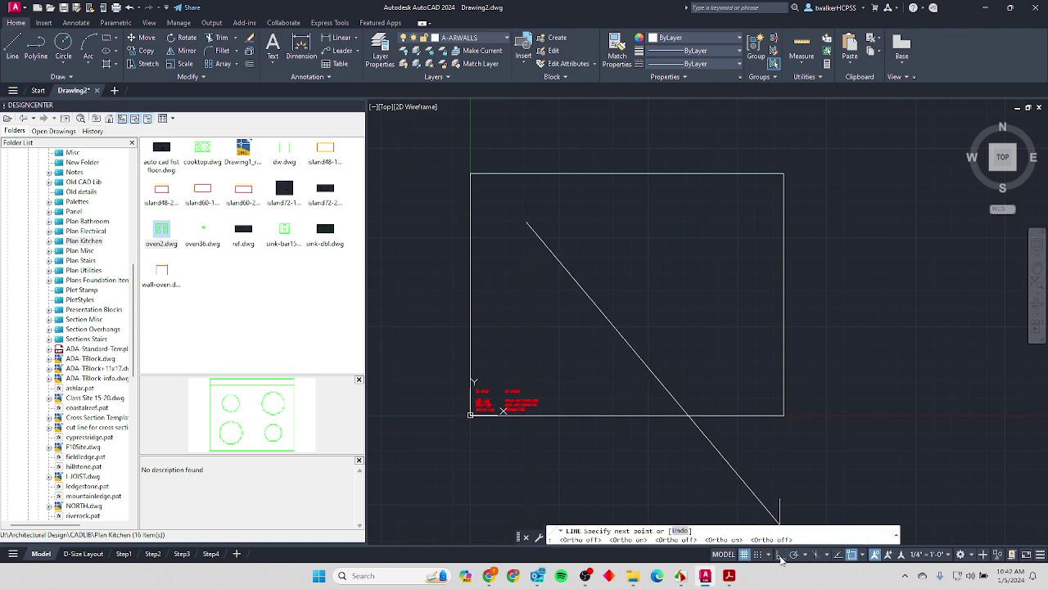
click(781, 556)
click(781, 556)
click(781, 556)
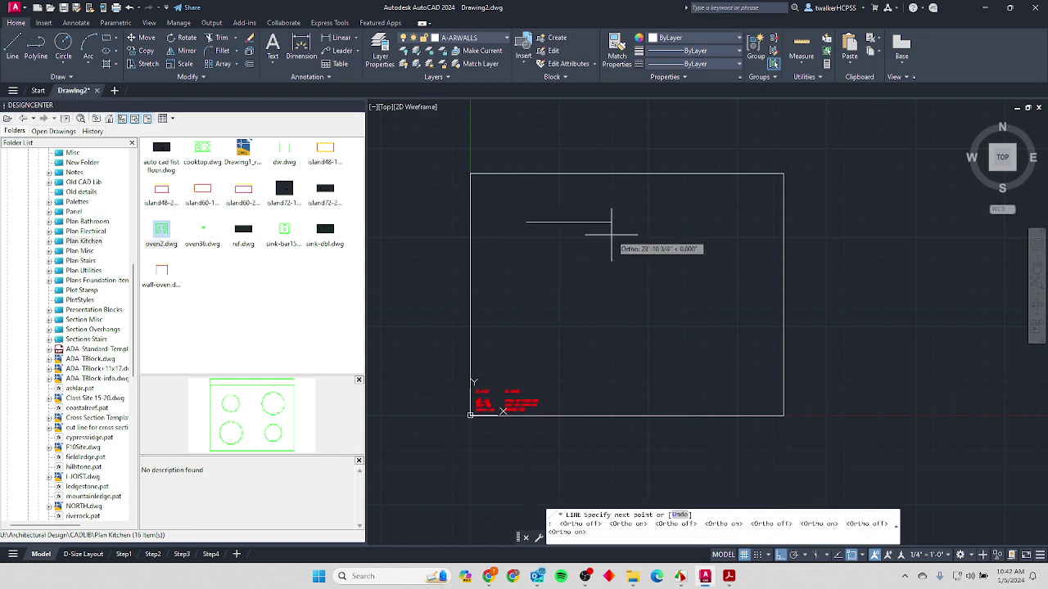
Draw the first outline segments: 30', 2', 13', 38', 20' and 6'.
text(30")
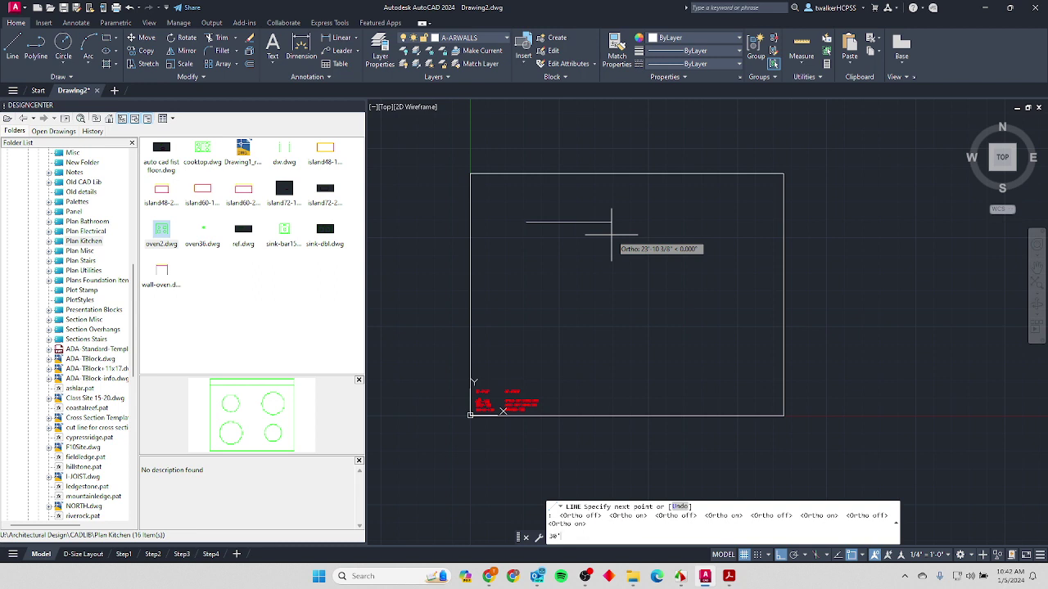
key(Return)
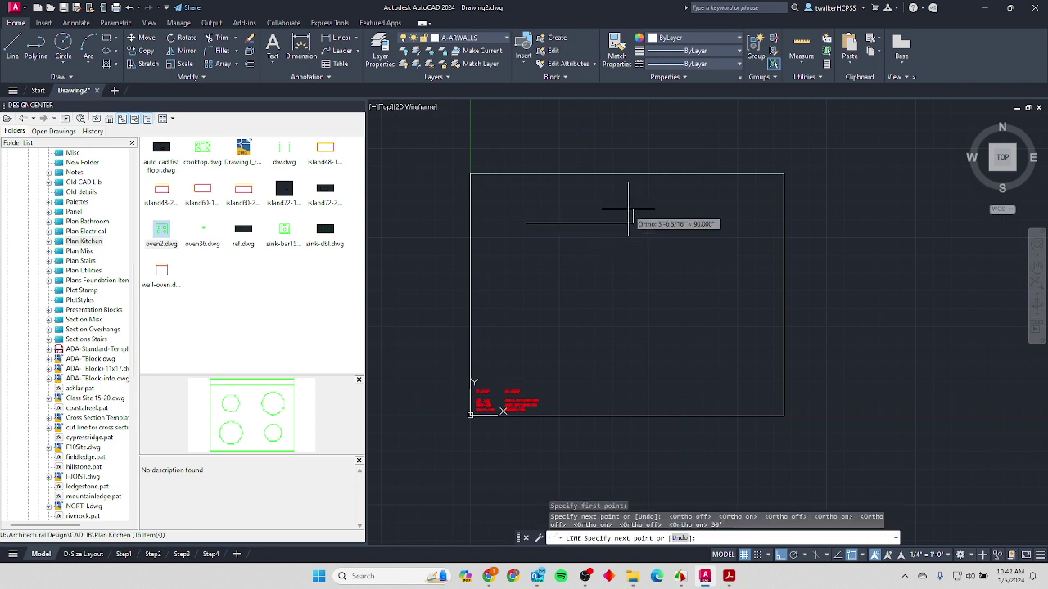
text(2')
key(Return)
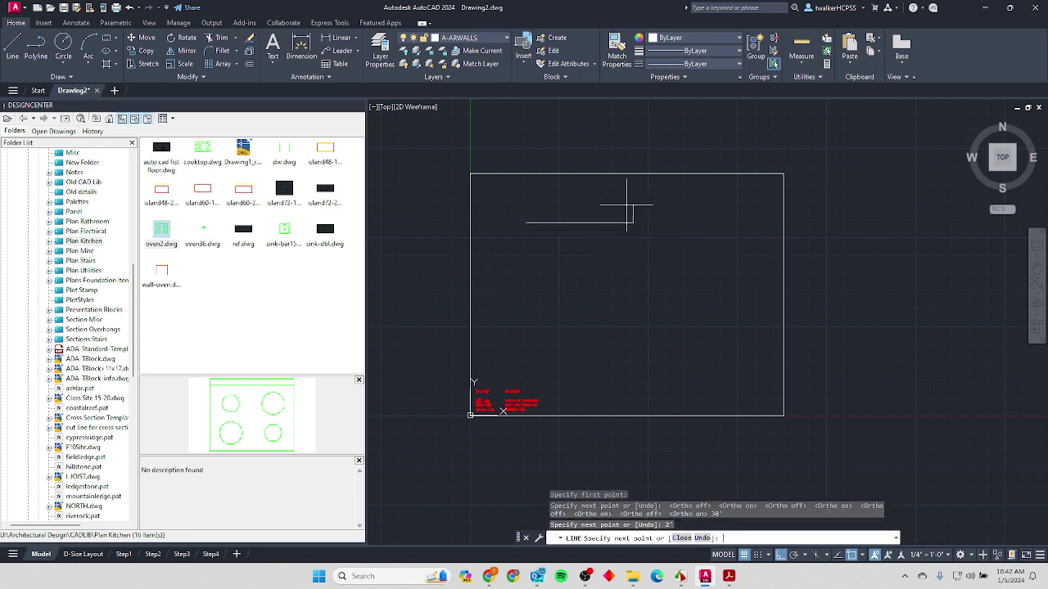
text(13)
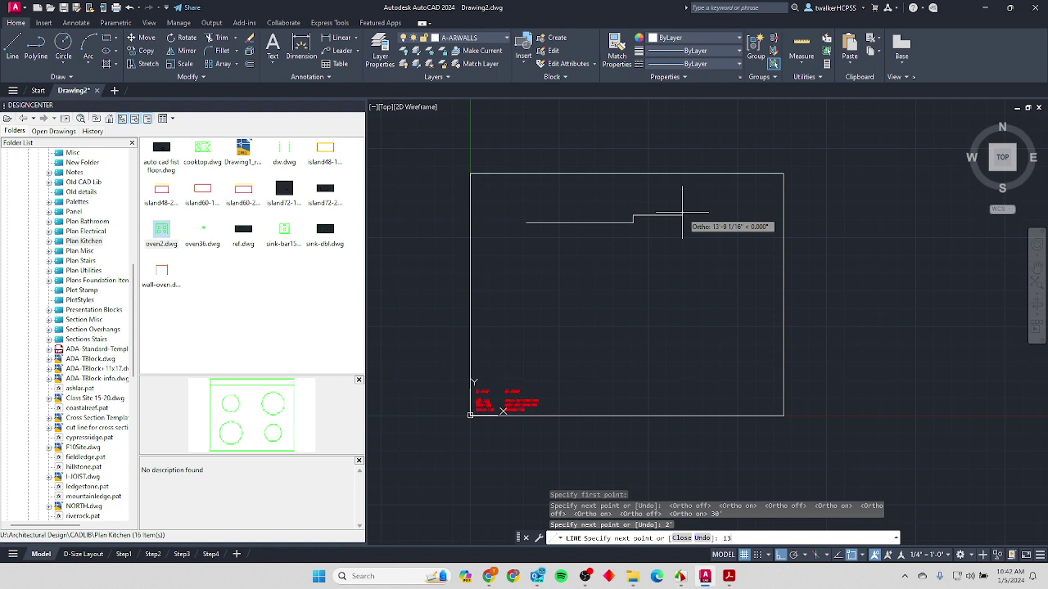
text(')
key(Return)
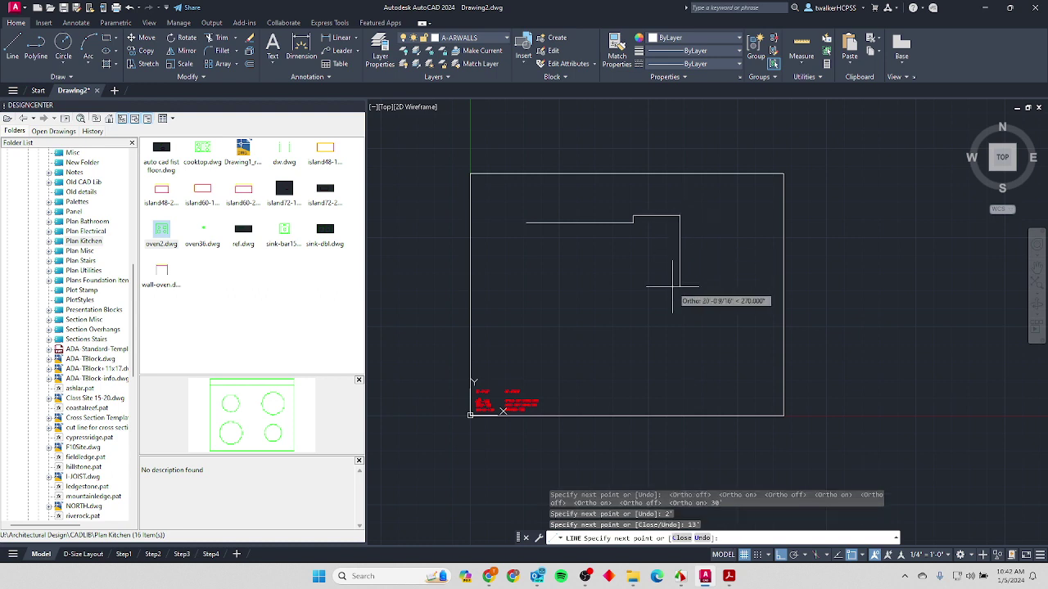
text(38')
key(Return)
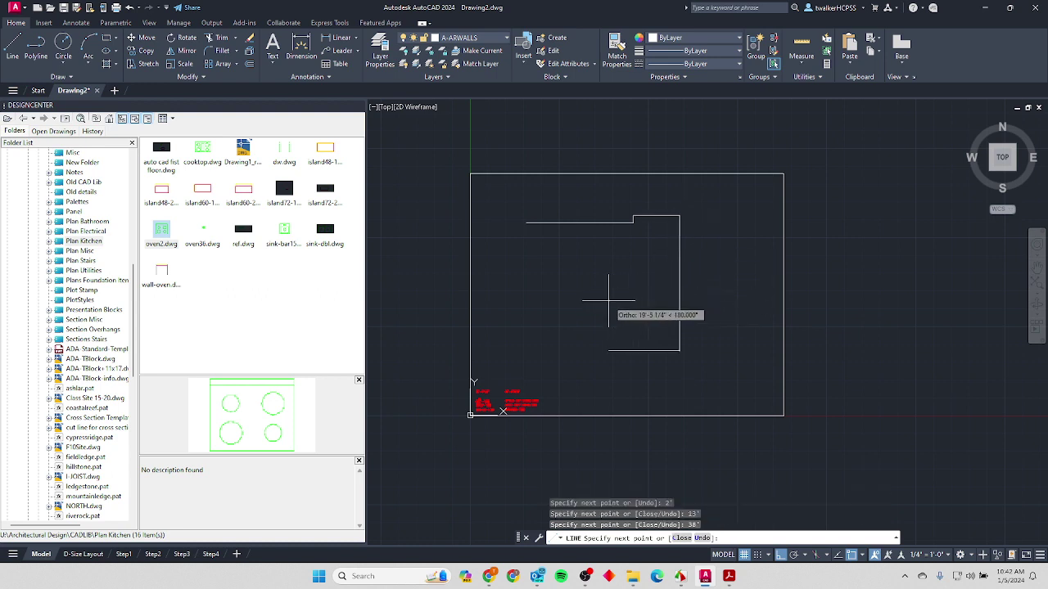
text(20')
key(Return)
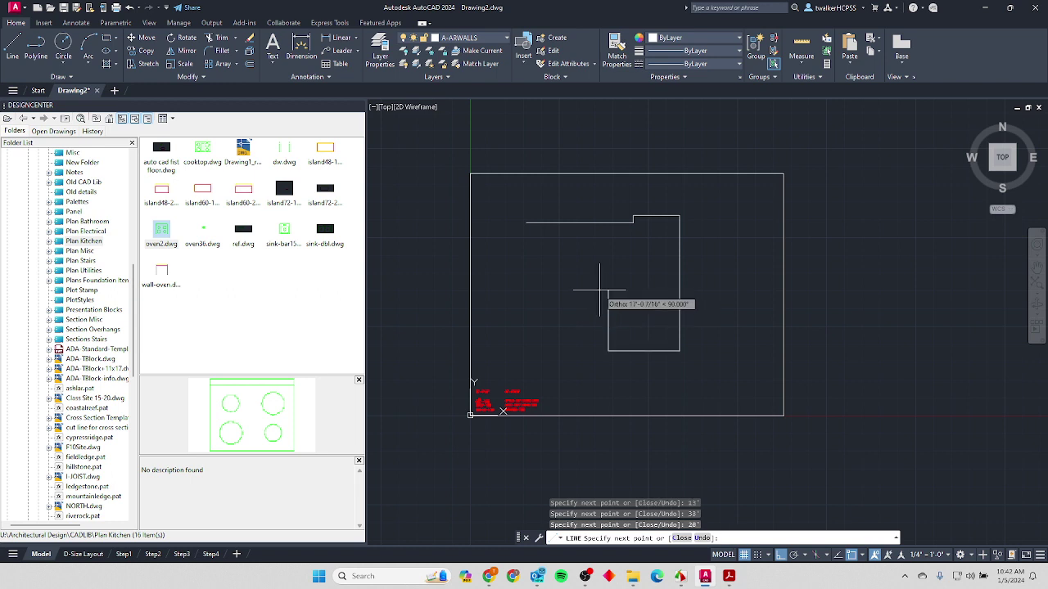
text(6')
key(Return)
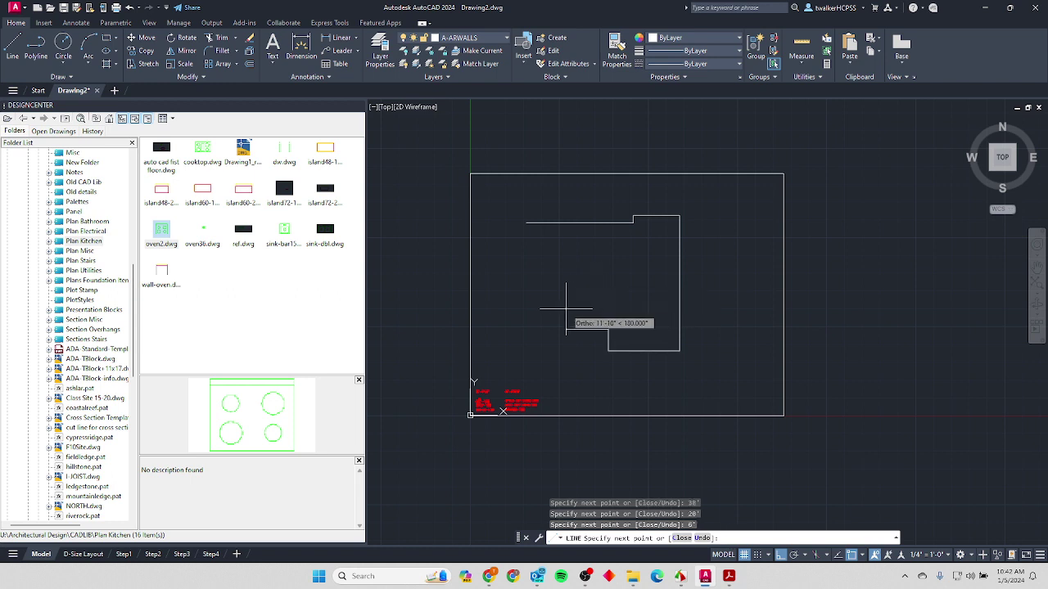
Add the 12', 2' and 11' segments, close the outline, and return to the PDF.
text(12')
key(Return)
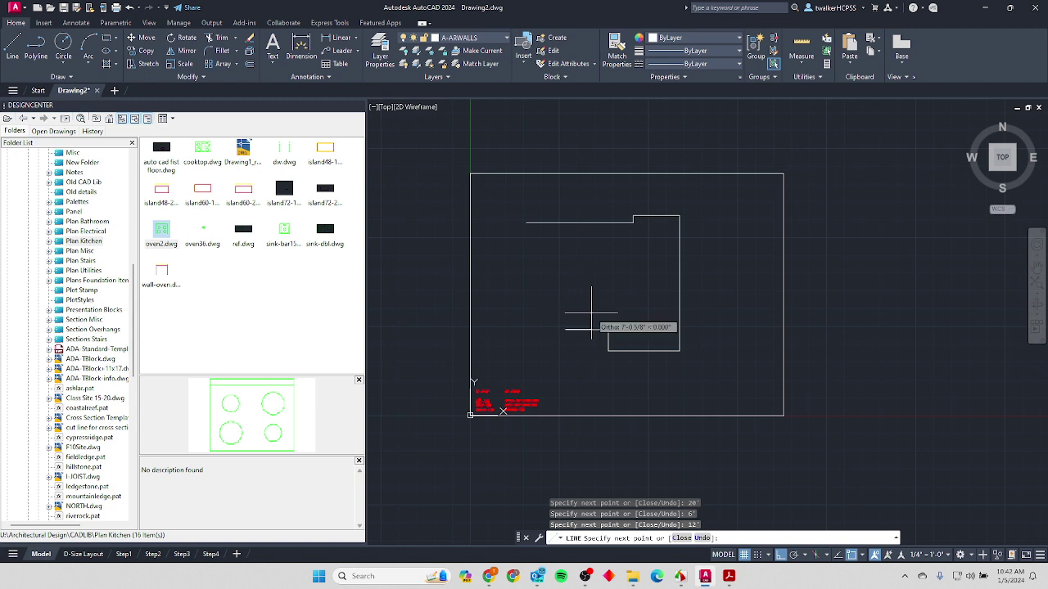
text(2')
key(Return)
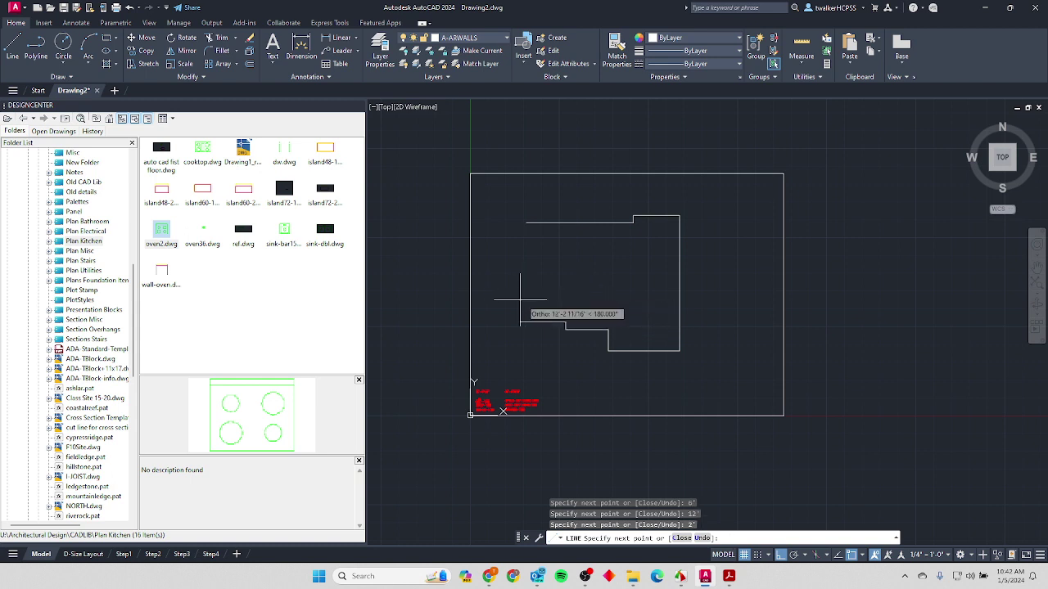
text(11')
key(Return)
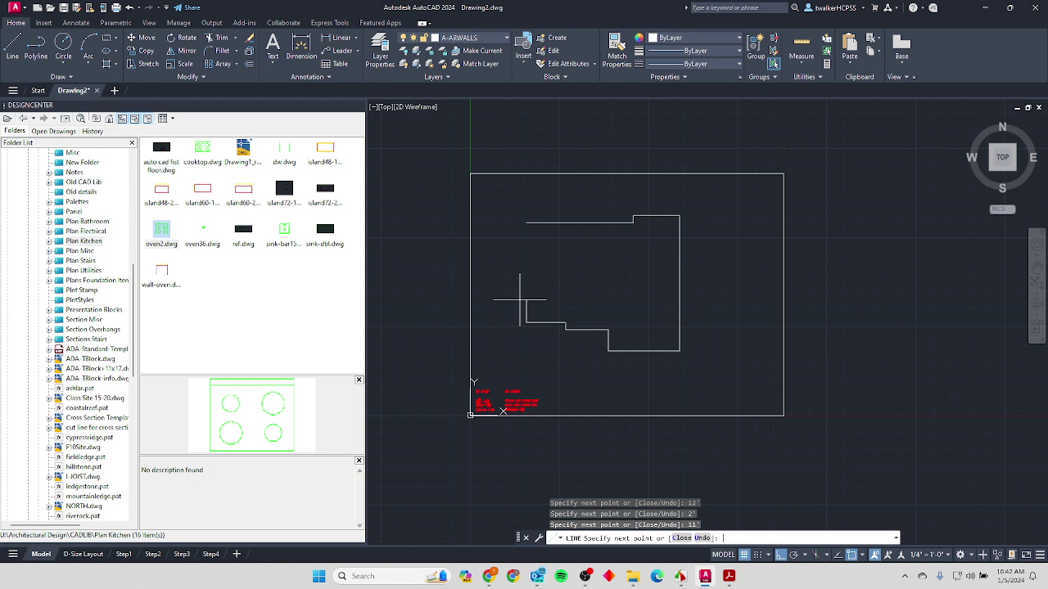
text(c)
key(Return)
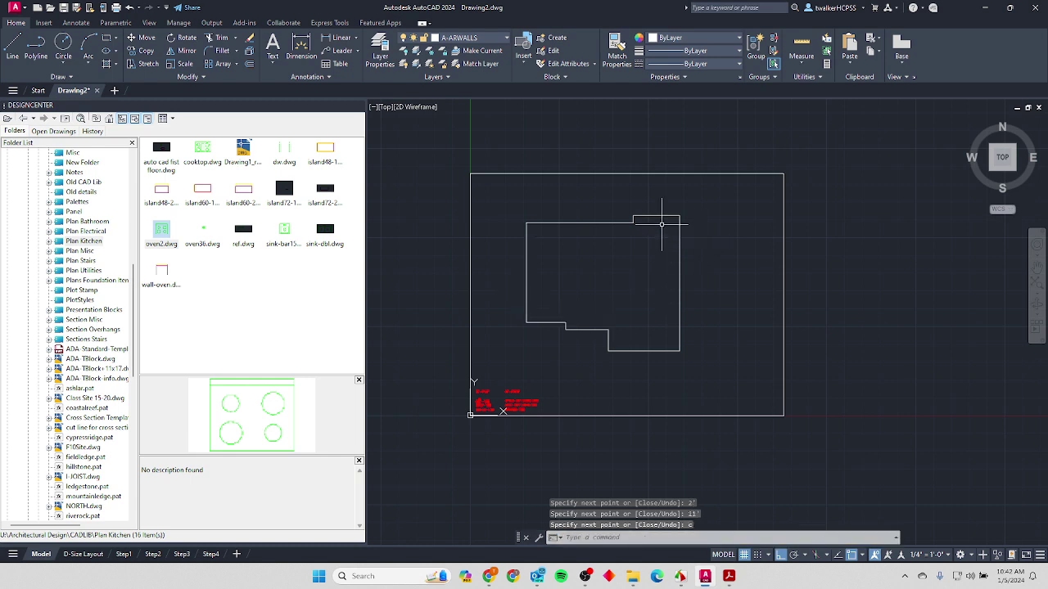
scroll(594, 301, down, 2)
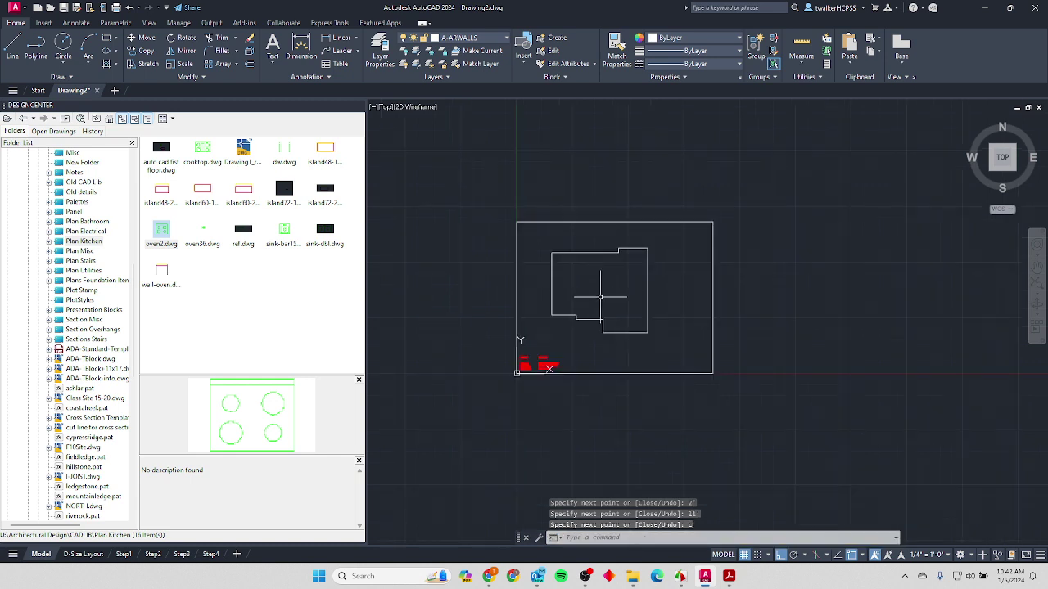
scroll(573, 294, up, 2)
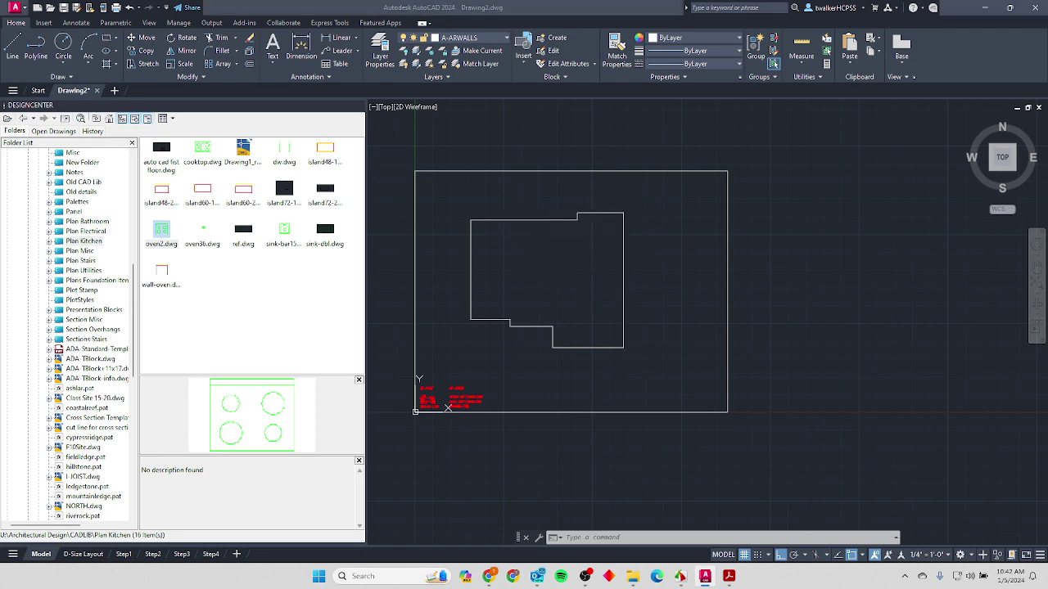
key(alt+Tab)
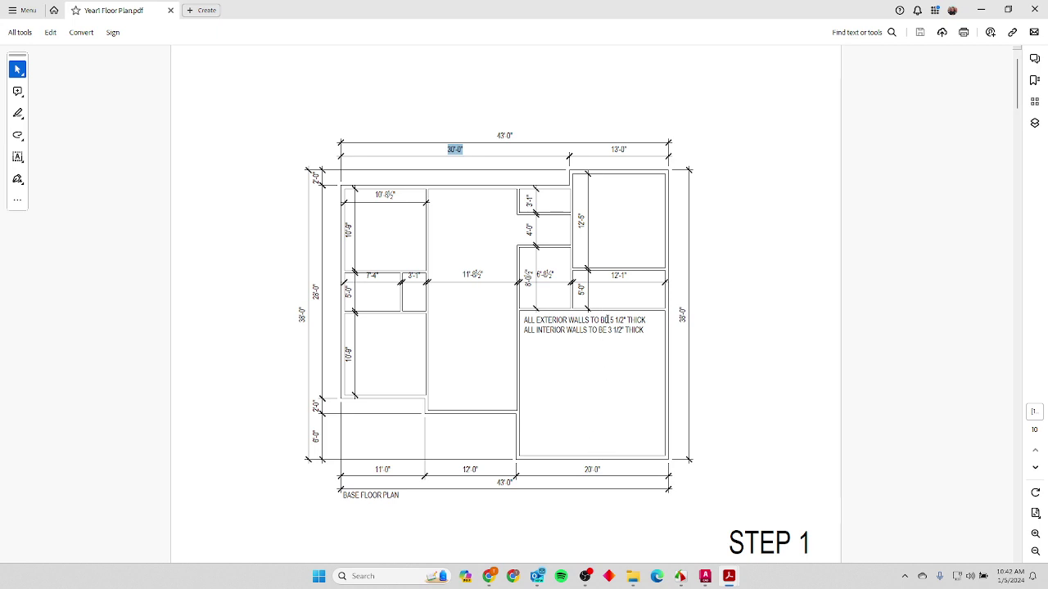
Note the 5 1/2" THICK exterior wall value in the PDF and return to AutoCAD.
drag(608, 320, 647, 321)
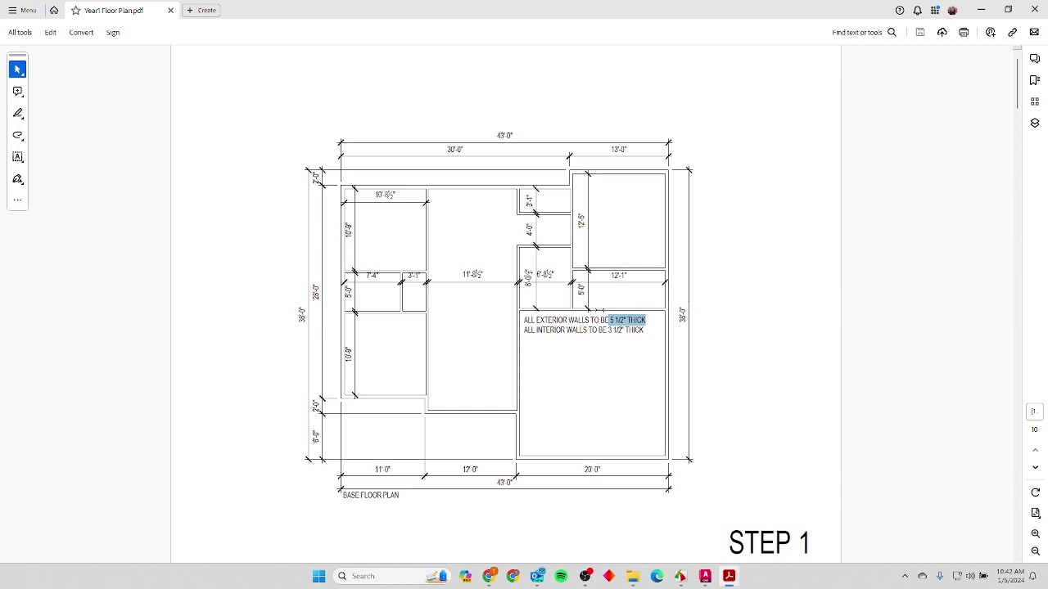
key(alt+Tab)
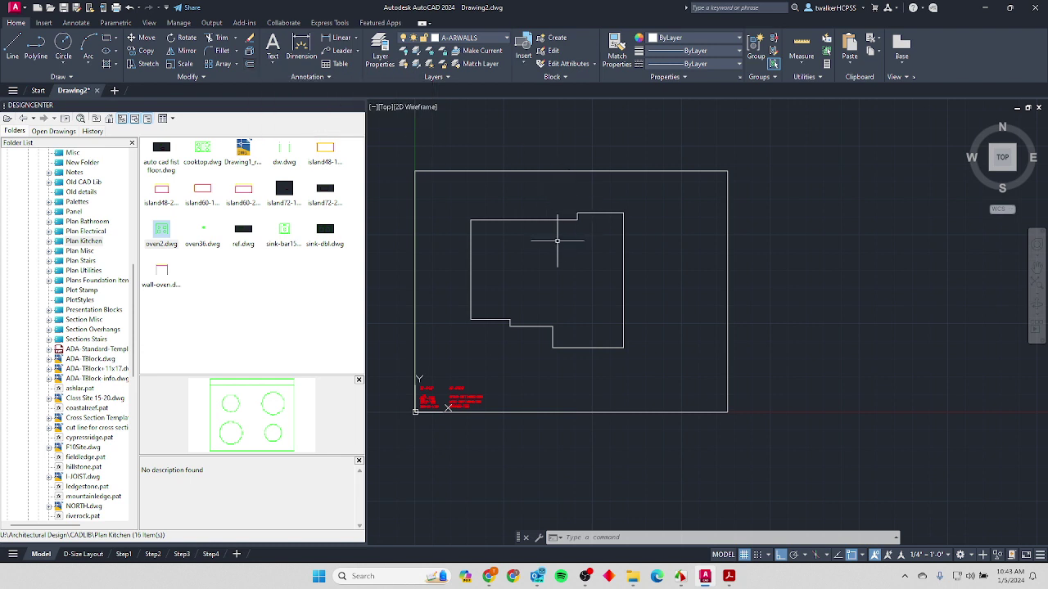
Start OFFSET with the O alias for the 5.5 exterior wall thickness.
text(o)
key(Return)
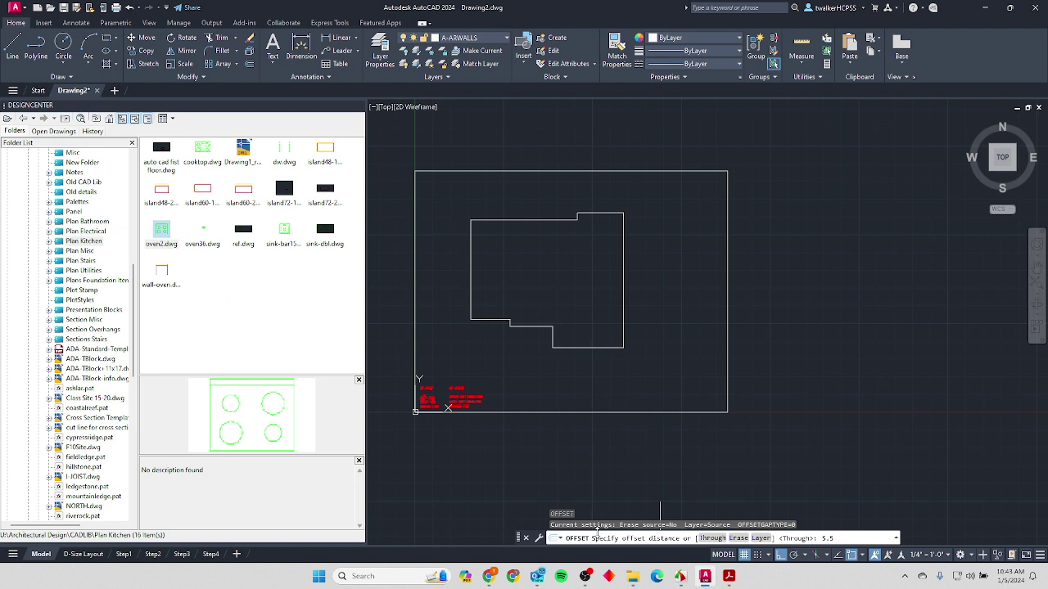
Accept the 5.5 offset distance, zoom in, and pick the top exterior wall line.
key(Return)
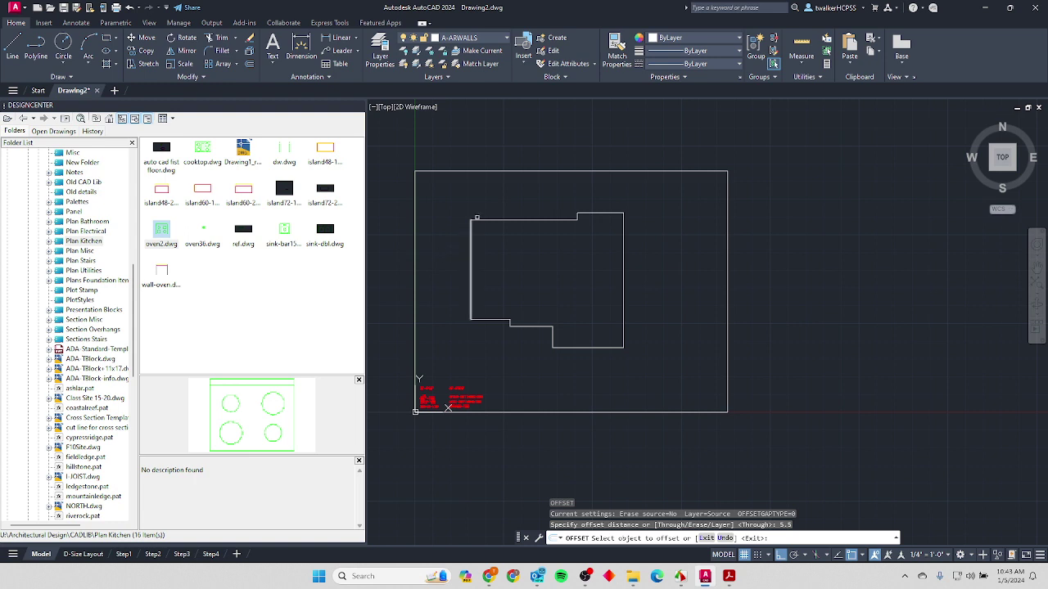
scroll(505, 221, up, 4)
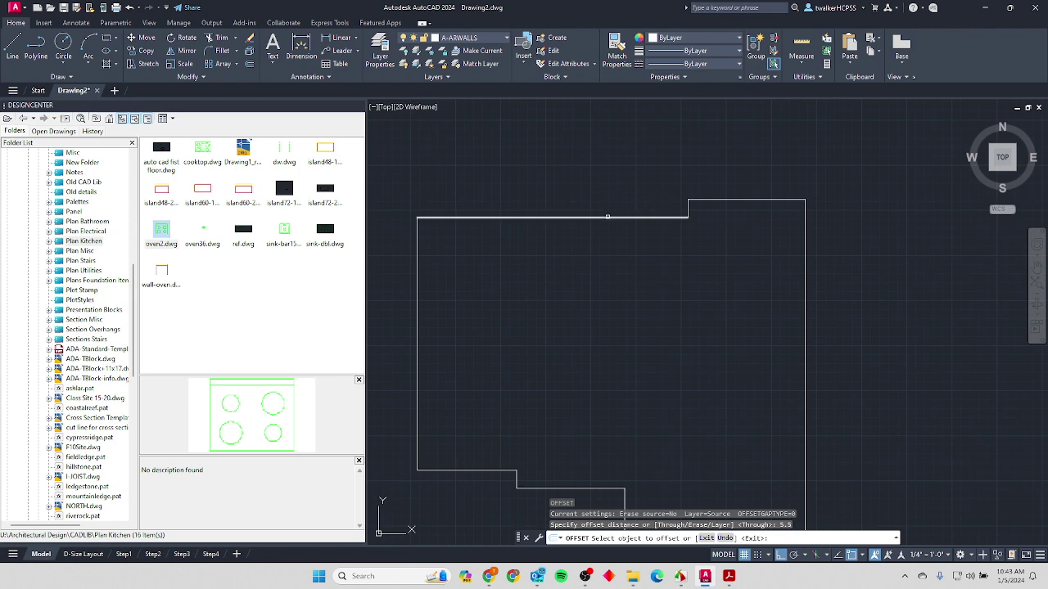
click(608, 217)
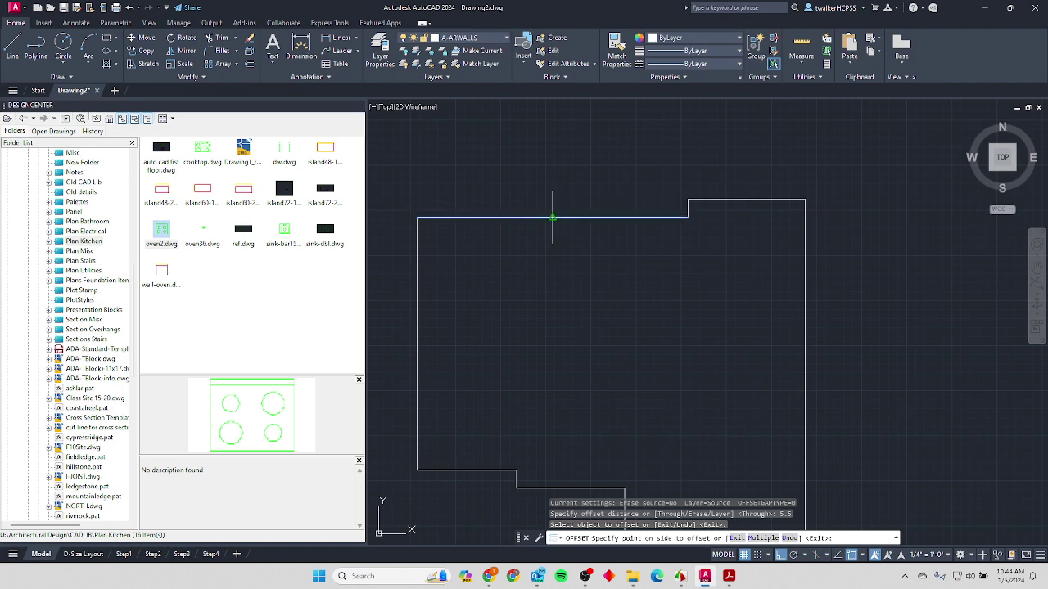
Offset the top wall, wall jog, upper-right wall and right wall 5.5 inward.
click(567, 380)
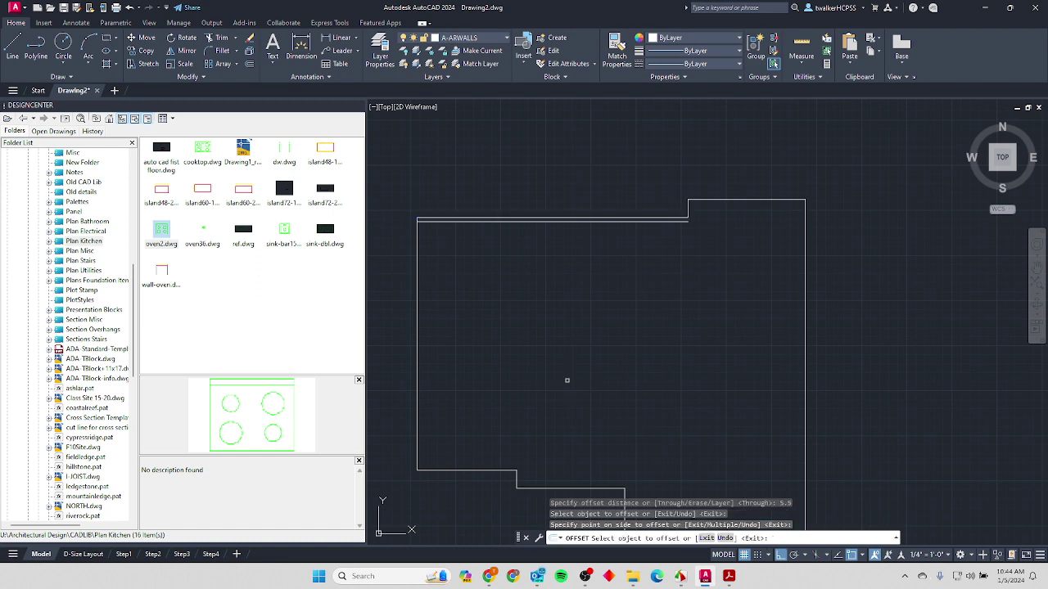
click(688, 209)
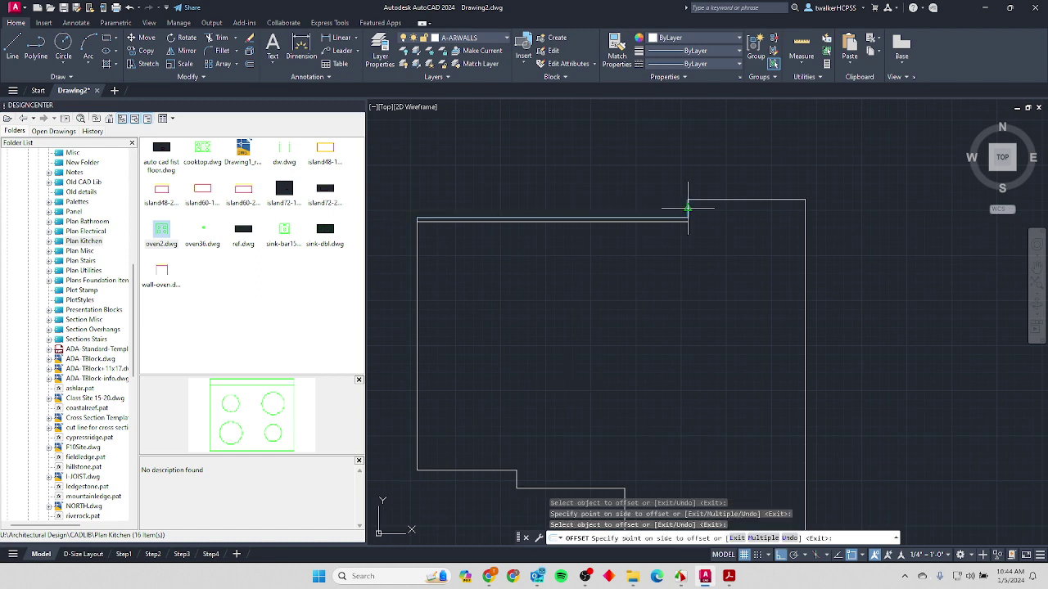
click(783, 234)
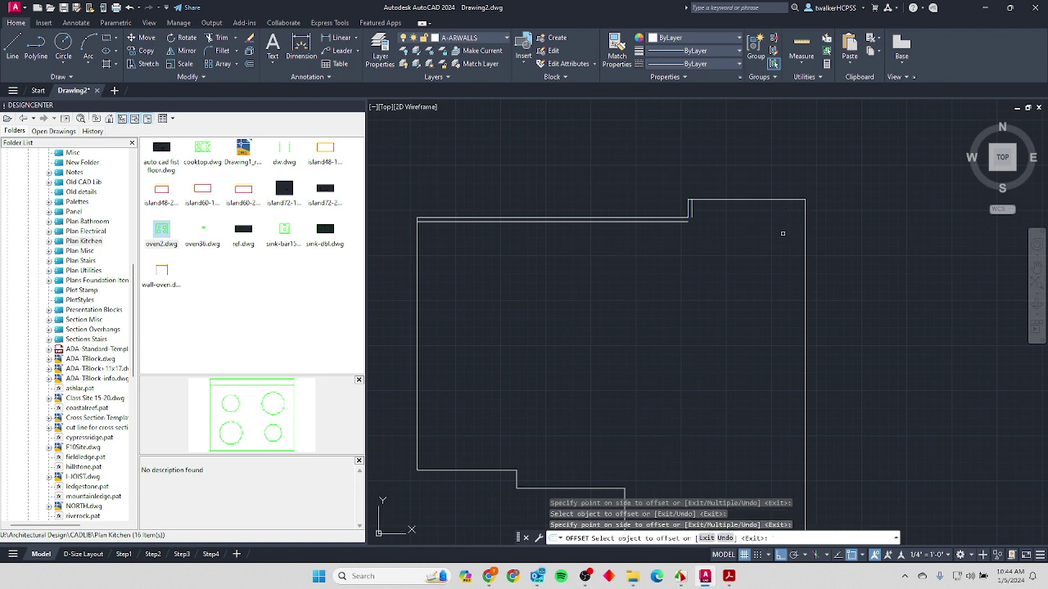
click(751, 200)
click(724, 327)
click(806, 313)
click(625, 342)
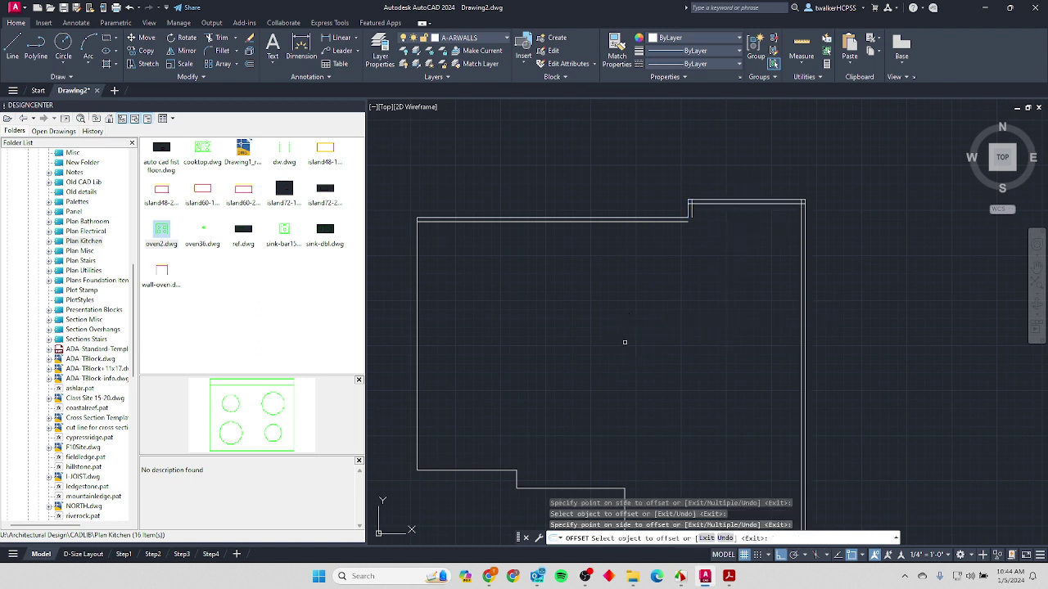
Offset the bottom, lower stepped and left wall lines 5.5 inward.
middle_drag(677, 325, 639, 320)
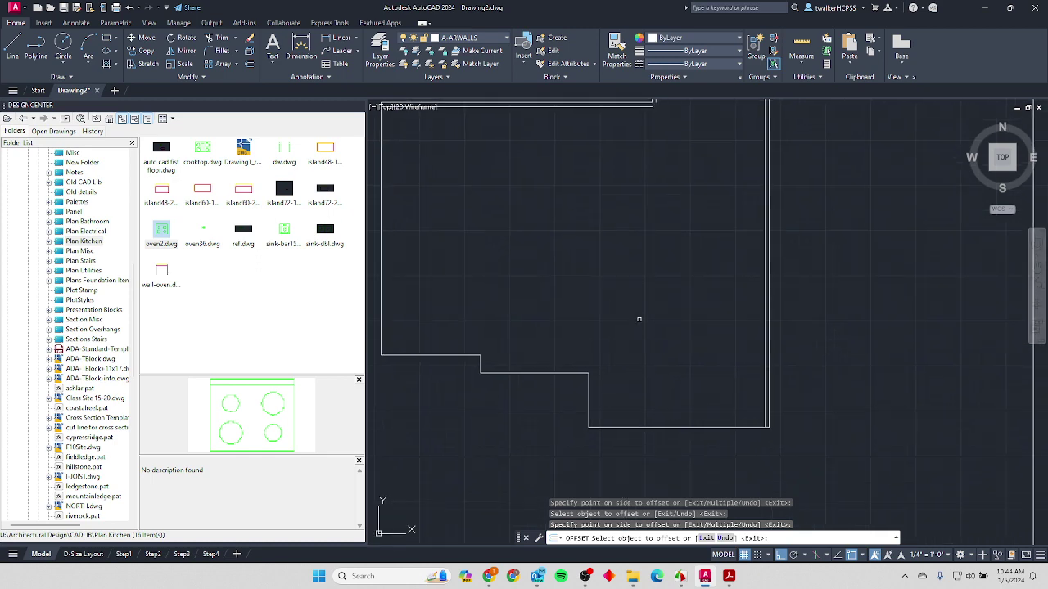
click(615, 424)
click(605, 386)
click(590, 397)
click(692, 386)
click(548, 374)
click(497, 363)
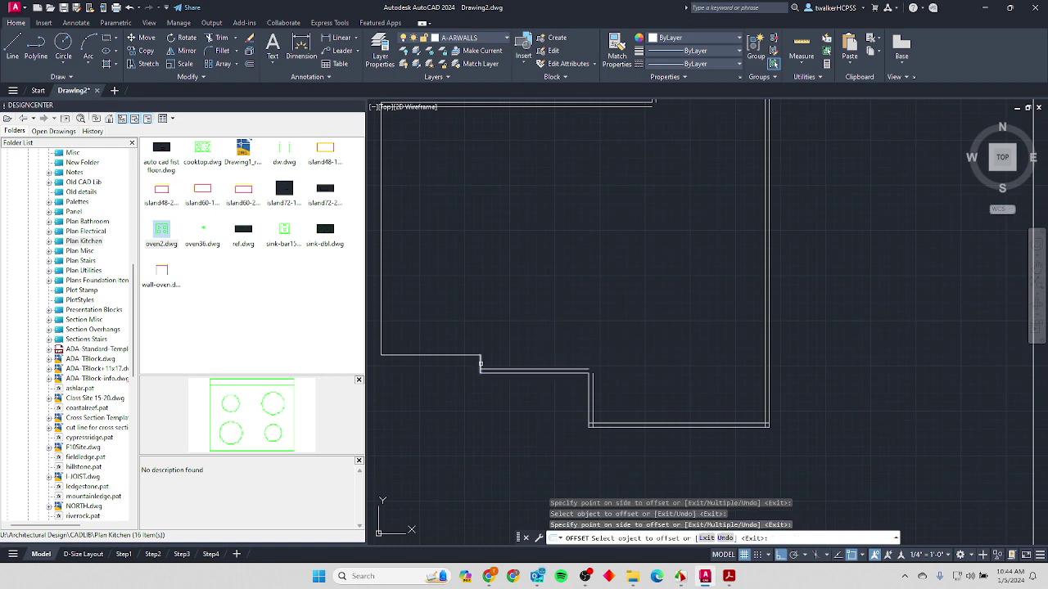
click(481, 363)
click(537, 351)
click(465, 354)
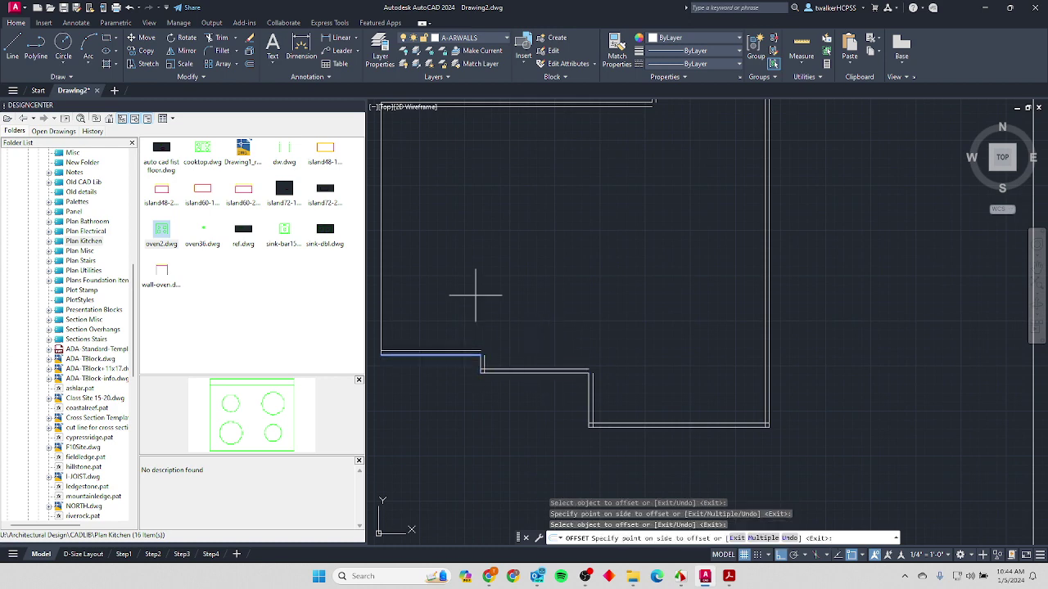
click(475, 294)
click(384, 294)
click(459, 303)
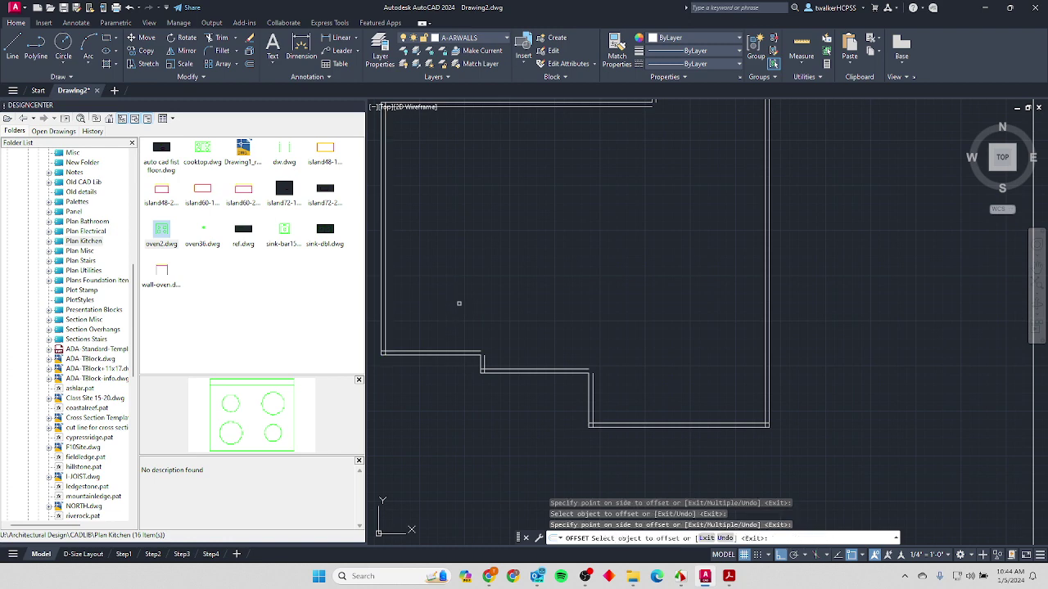
End the offset and inspect the top-left corner and top wall of the double-line outline.
scroll(516, 295, down, 2)
key(Return)
scroll(491, 201, up, 3)
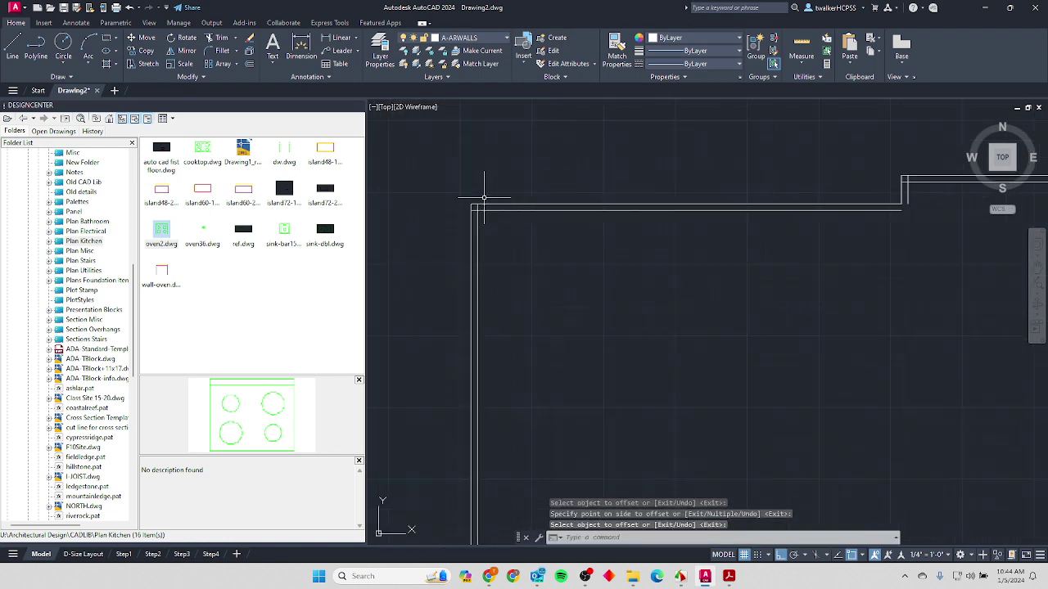
scroll(586, 222, down, 2)
scroll(499, 205, up, 4)
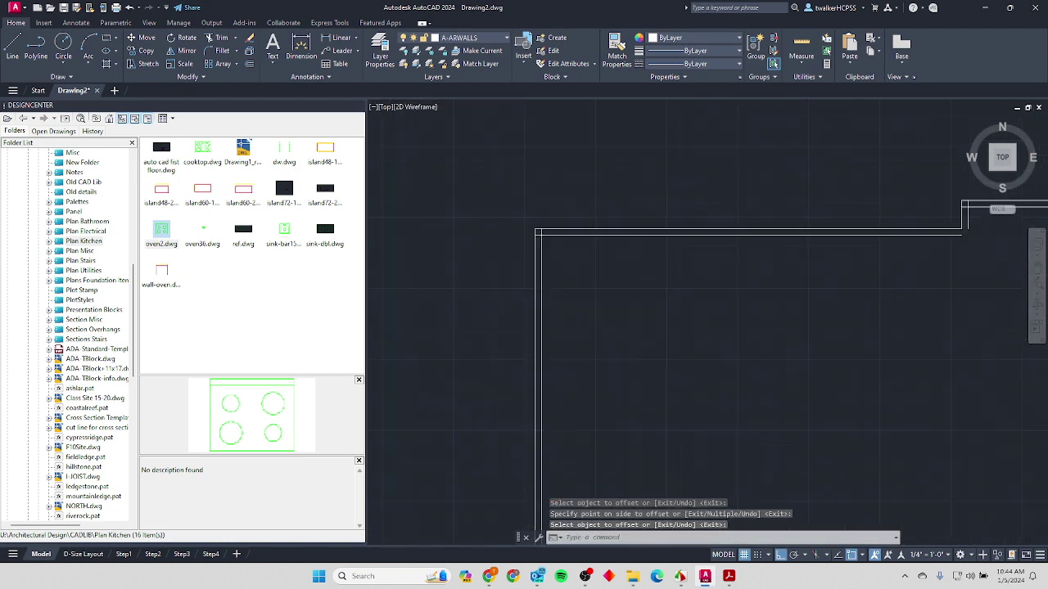
scroll(559, 294, down, 2)
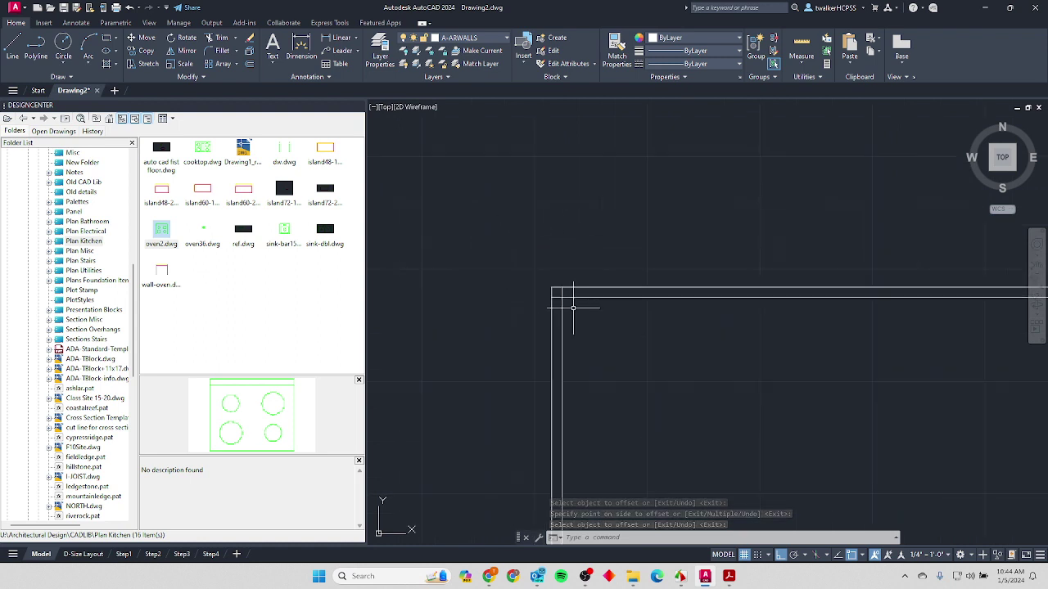
middle_drag(640, 304, 566, 302)
scroll(760, 262, up, 4)
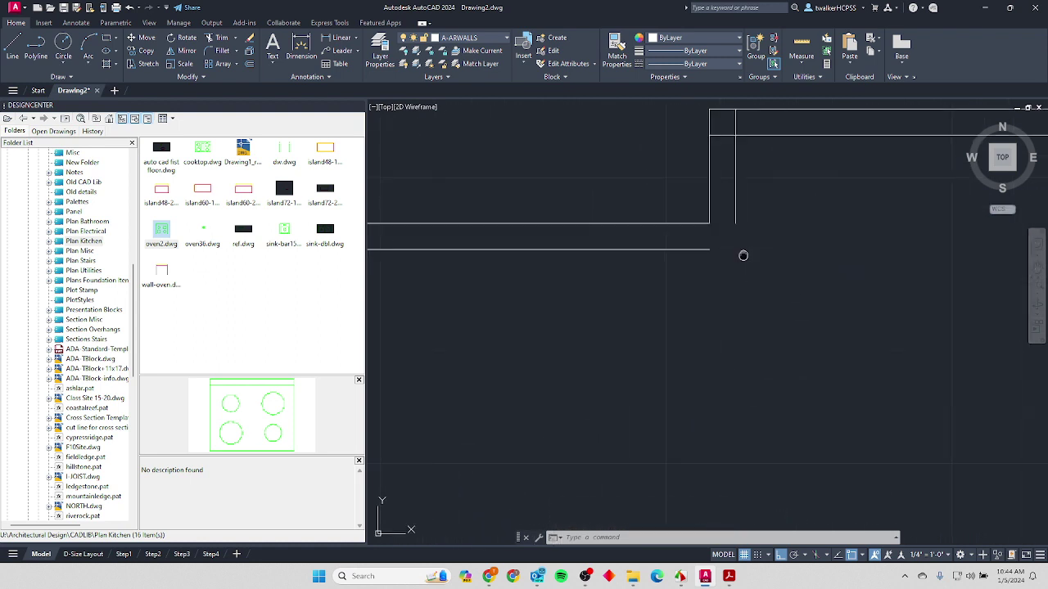
scroll(647, 241, down, 4)
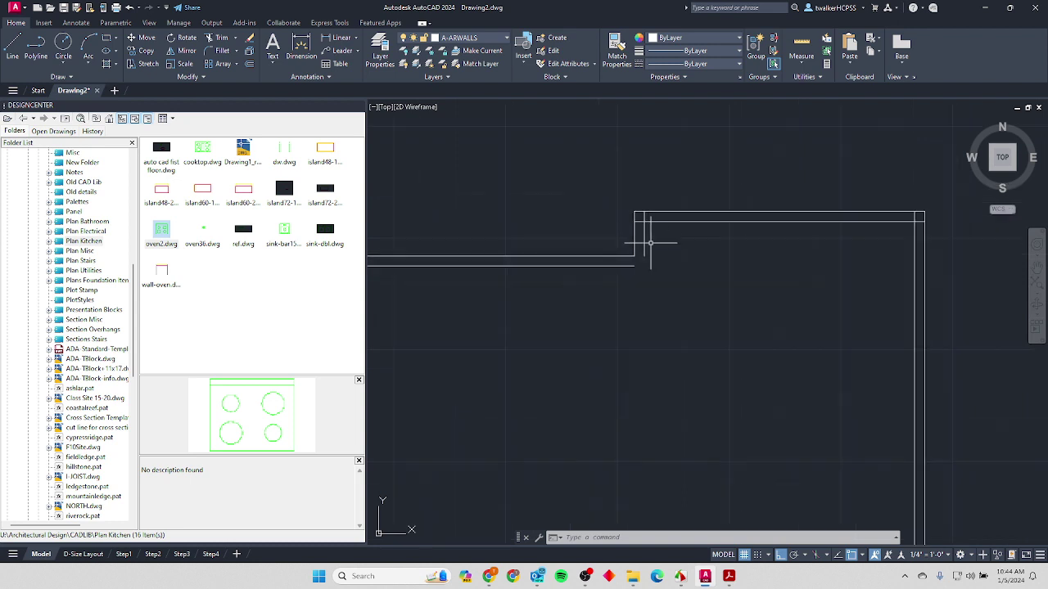
middle_drag(650, 243, 479, 230)
scroll(480, 229, up, 2)
scroll(828, 246, down, 3)
Inspect the right-hand wall and the stepped lower corner of the double-line outline.
middle_drag(829, 350, 765, 176)
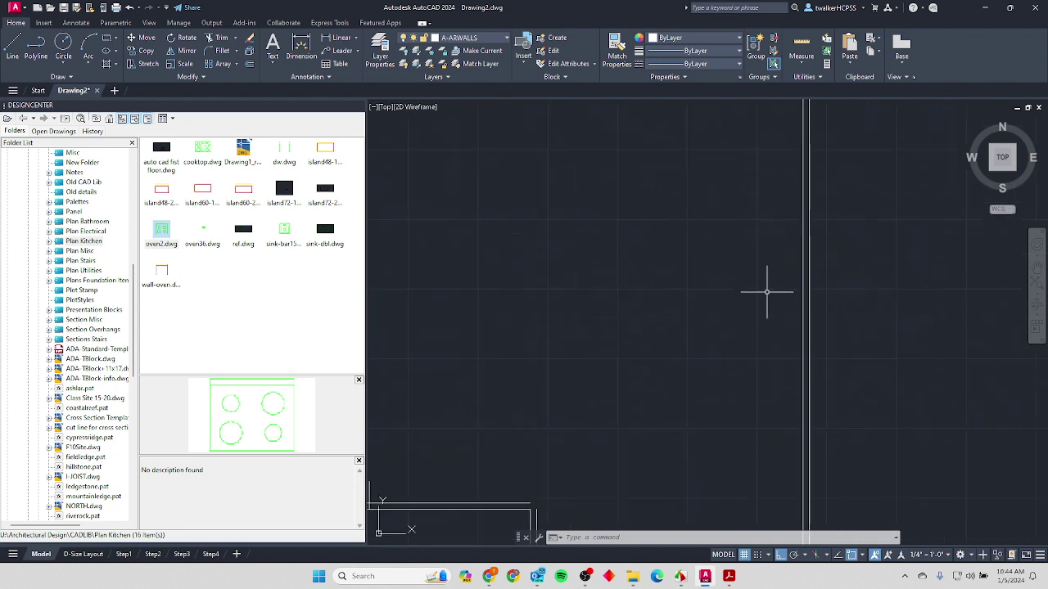
middle_drag(770, 237, 760, 308)
scroll(760, 308, down, 2)
scroll(755, 330, up, 2)
scroll(803, 444, up, 2)
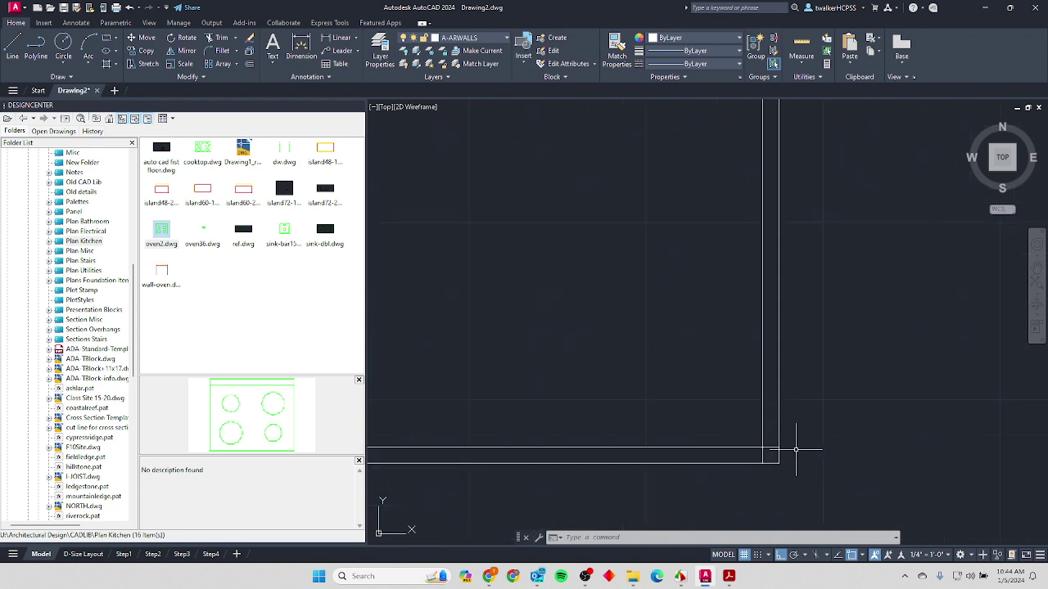
middle_drag(802, 445, 701, 420)
scroll(551, 374, down, 2)
middle_drag(456, 374, 693, 355)
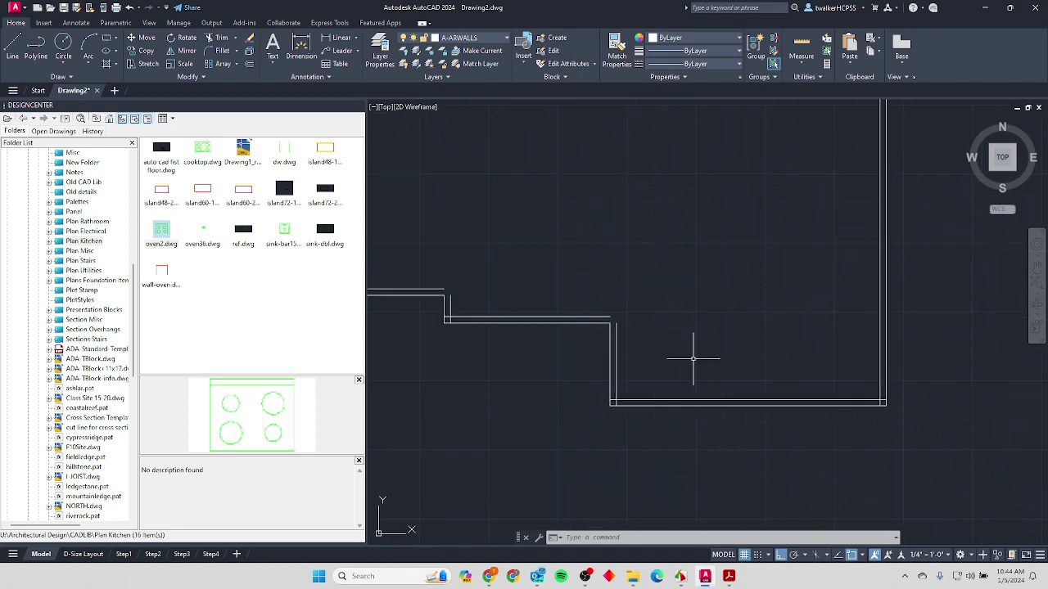
scroll(623, 326, up, 2)
scroll(619, 311, up, 1)
mouse_move(620, 311)
middle_down()
mouse_move(712, 311)
mouse_move(670, 283)
middle_up()
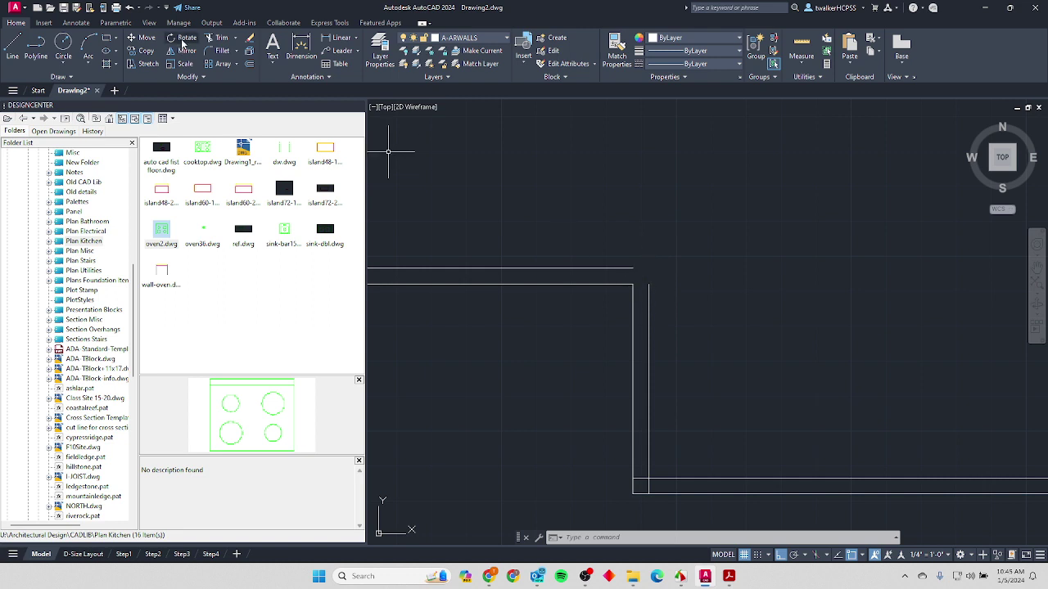
Extend the inner vertical wall line up to the top wall line using Quick extend mode.
click(236, 38)
click(229, 76)
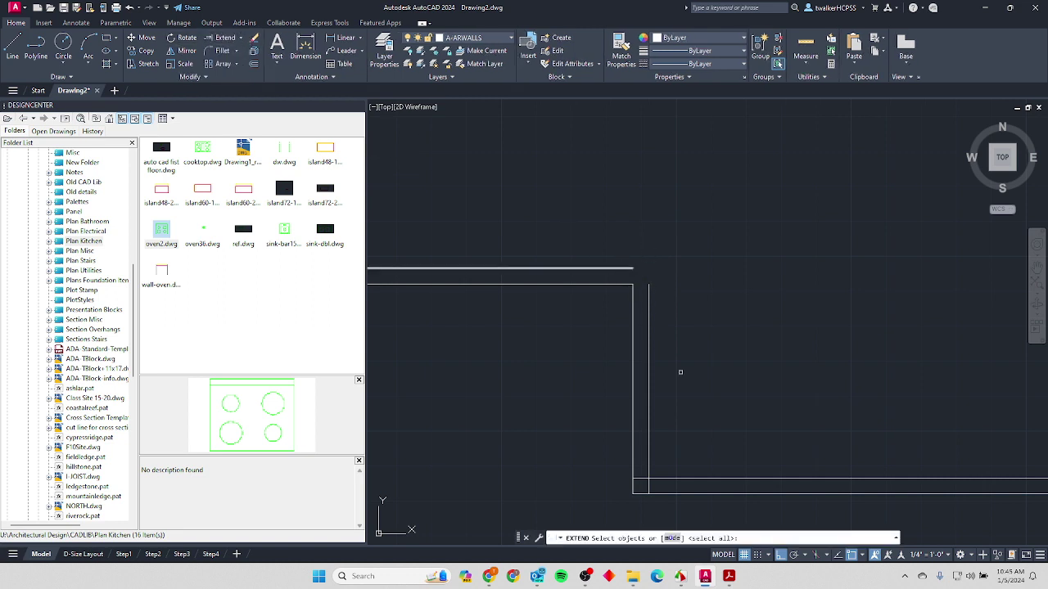
click(672, 538)
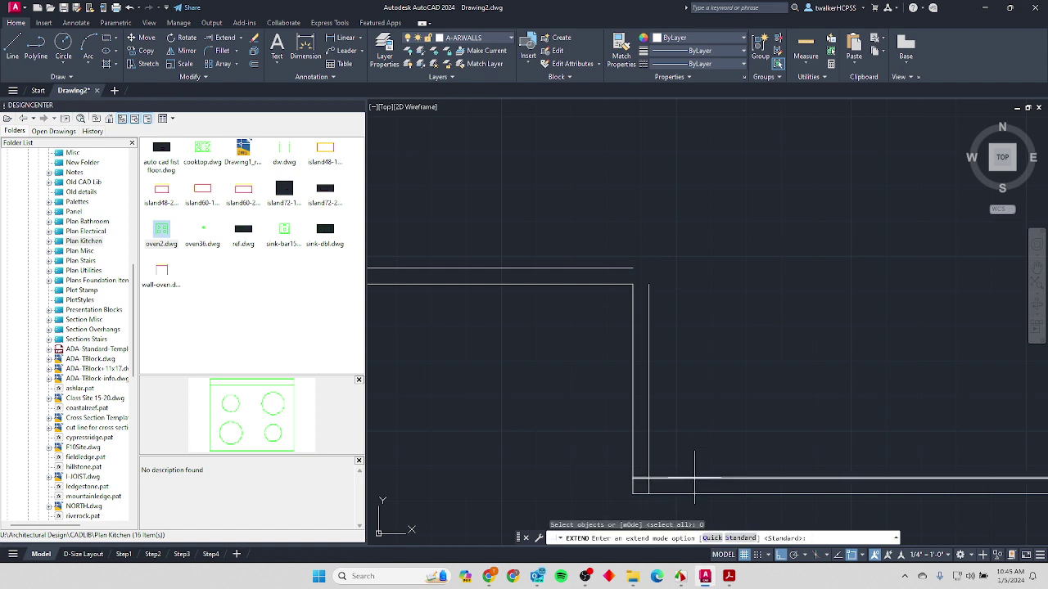
click(711, 538)
click(623, 268)
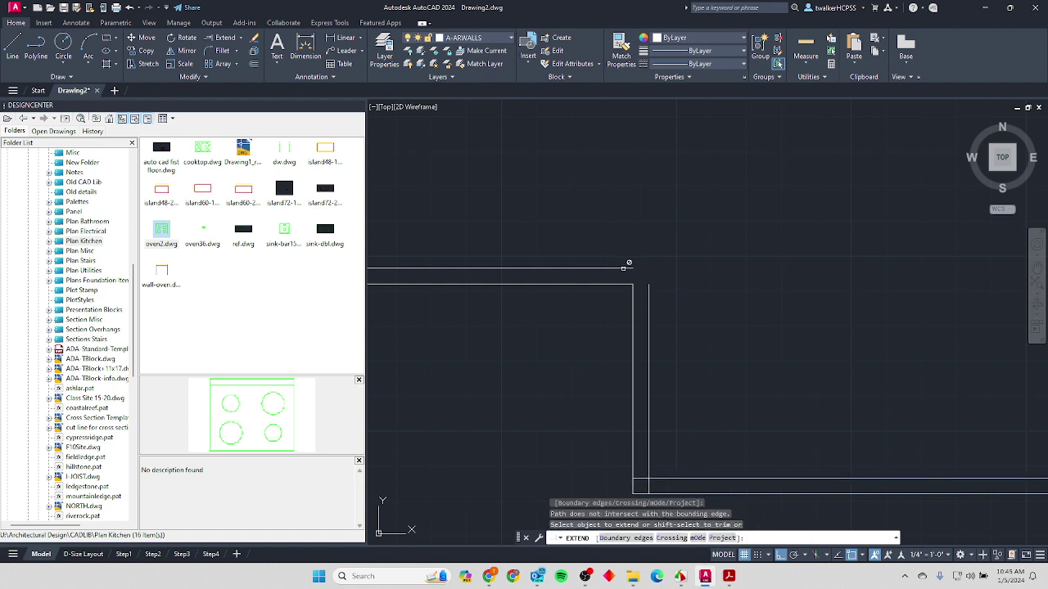
click(623, 268)
scroll(612, 268, down, 3)
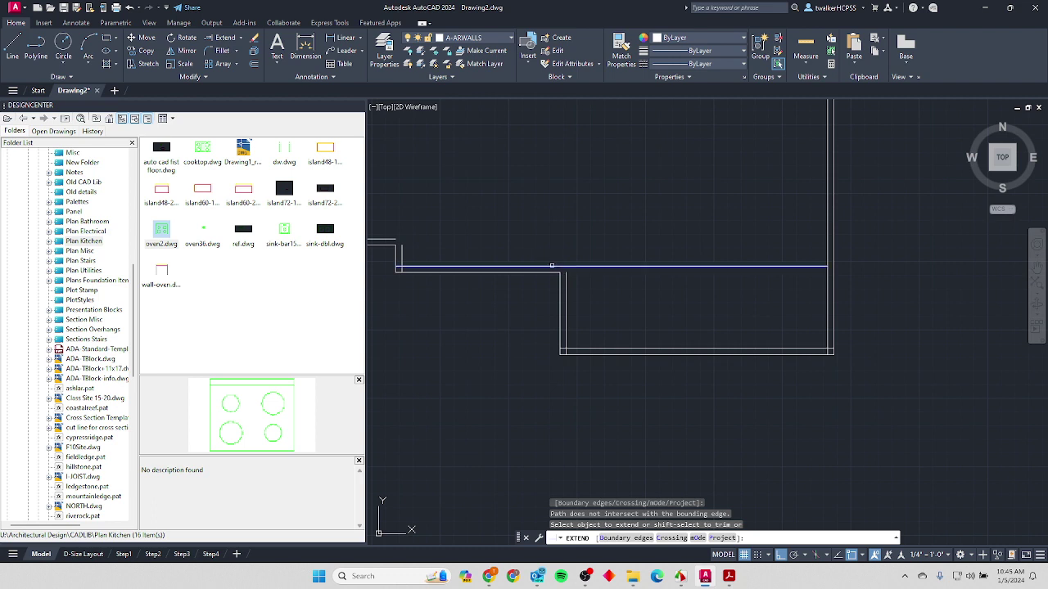
click(566, 273)
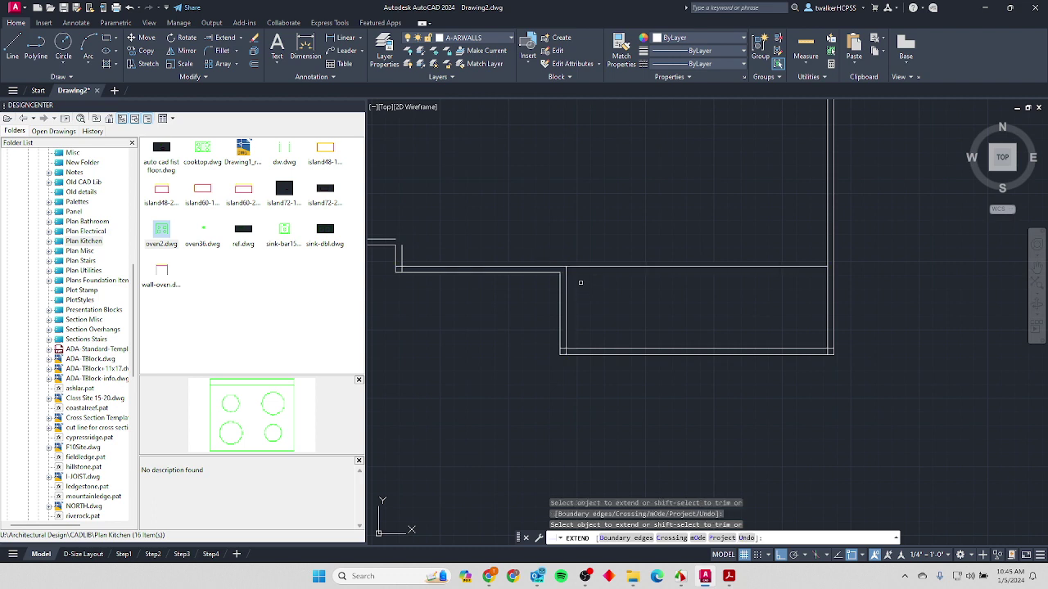
click(239, 38)
click(221, 53)
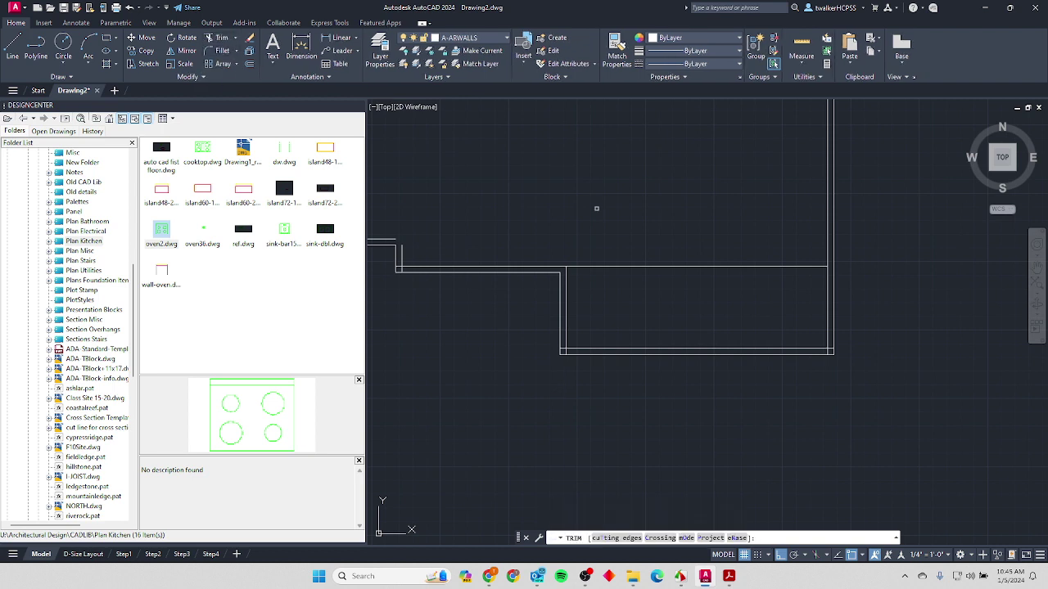
click(587, 267)
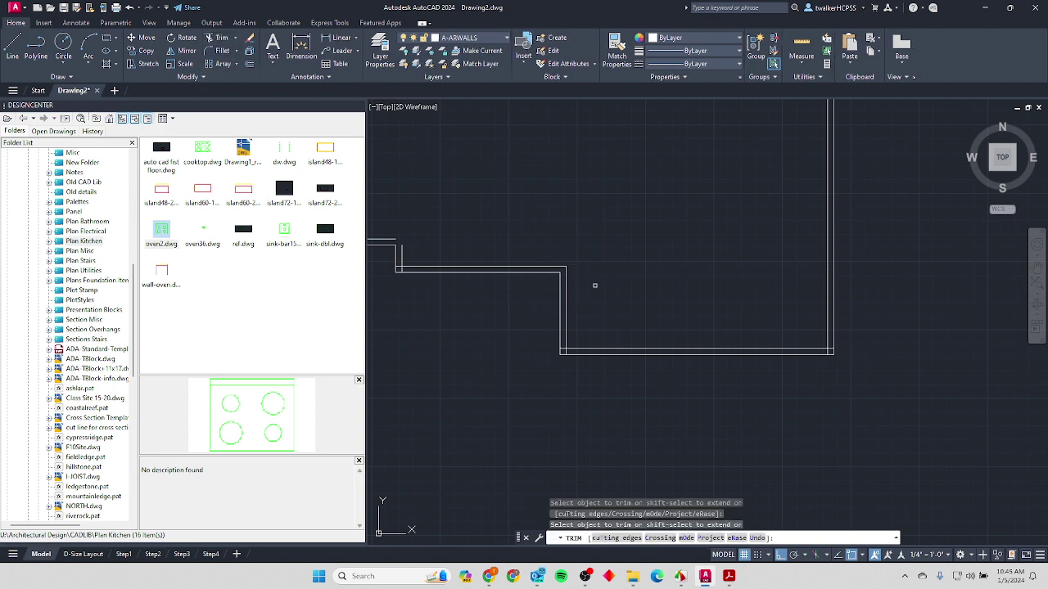
scroll(565, 352, up, 9)
click(547, 360)
click(535, 331)
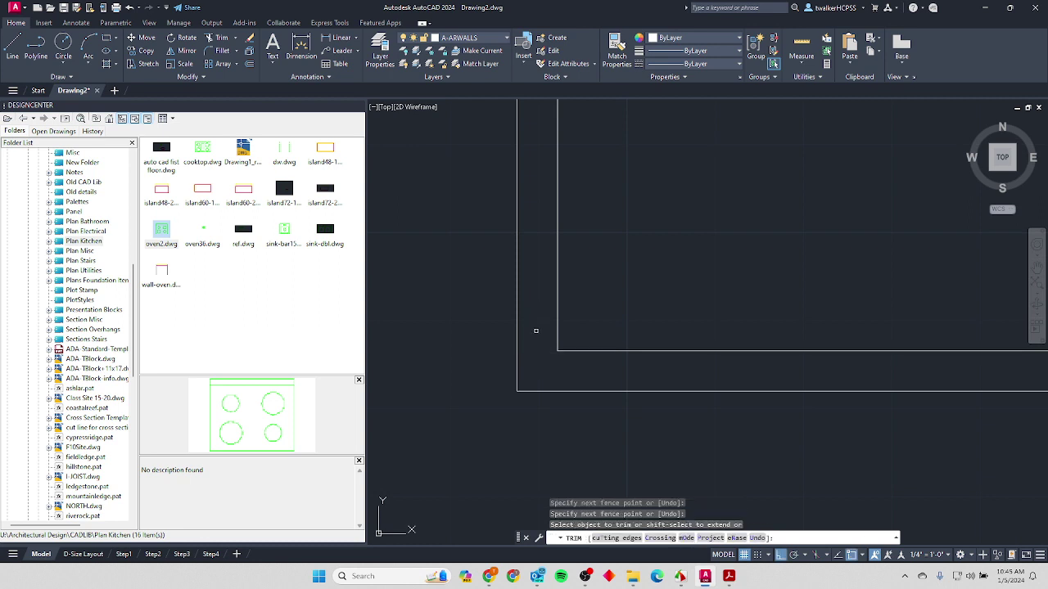
scroll(535, 331, down, 2)
mouse_move(925, 310)
middle_down()
mouse_move(384, 257)
mouse_move(534, 271)
middle_up()
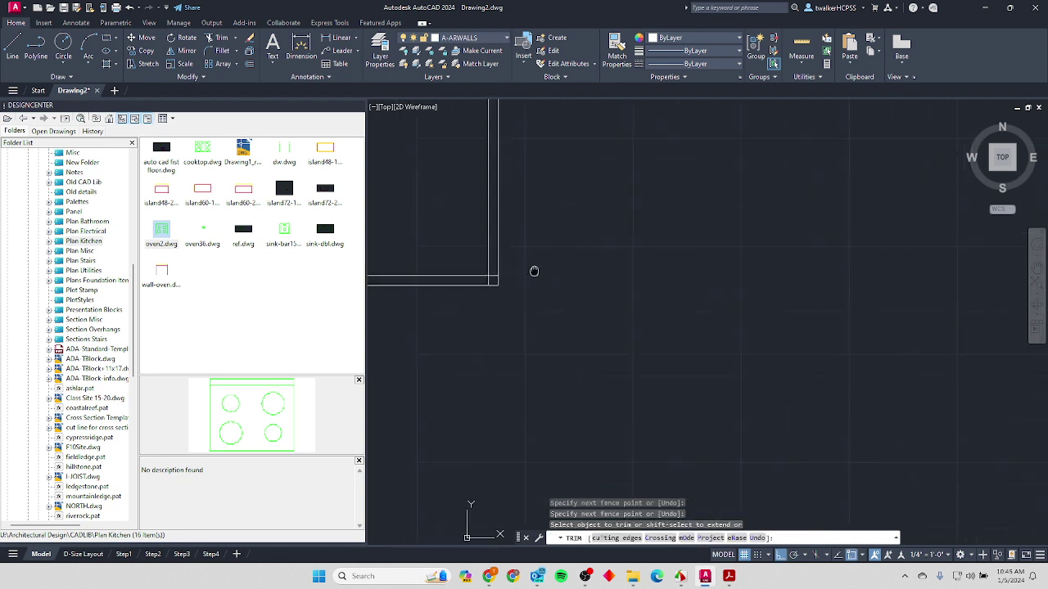
scroll(495, 270, up, 6)
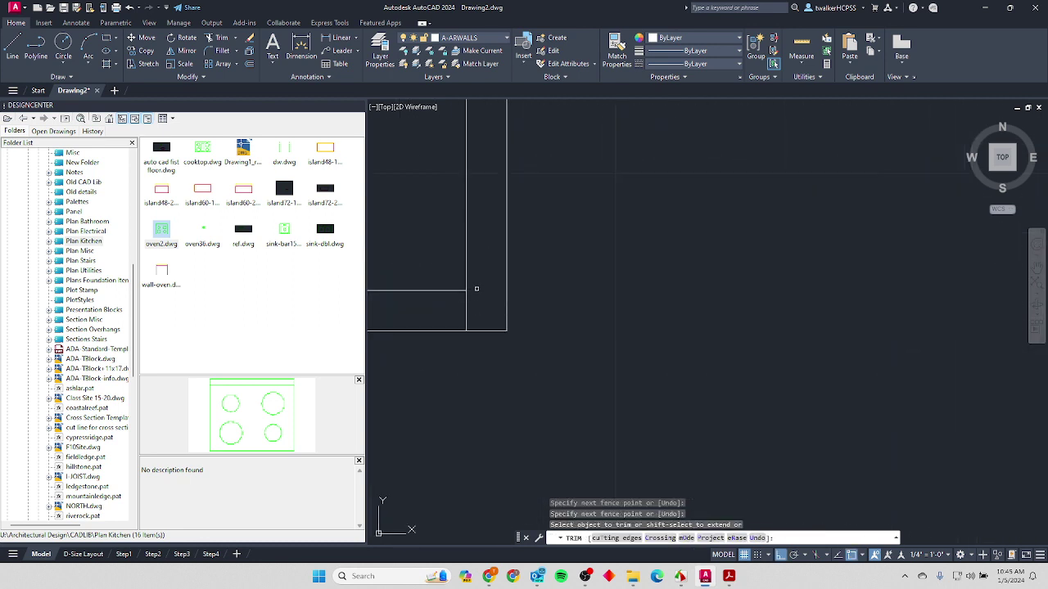
scroll(507, 303, down, 8)
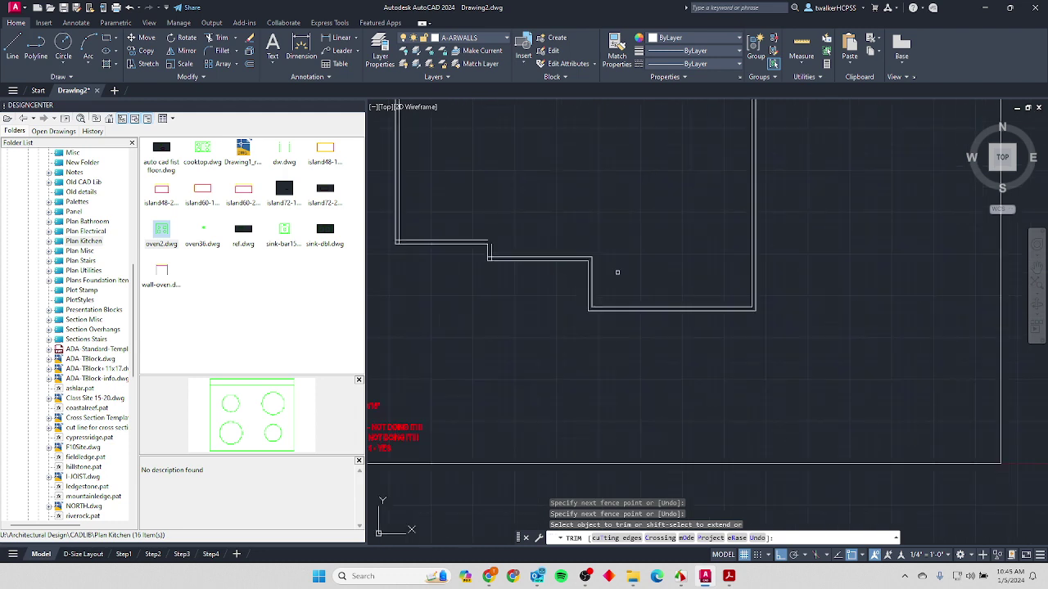
scroll(617, 271, up, 4)
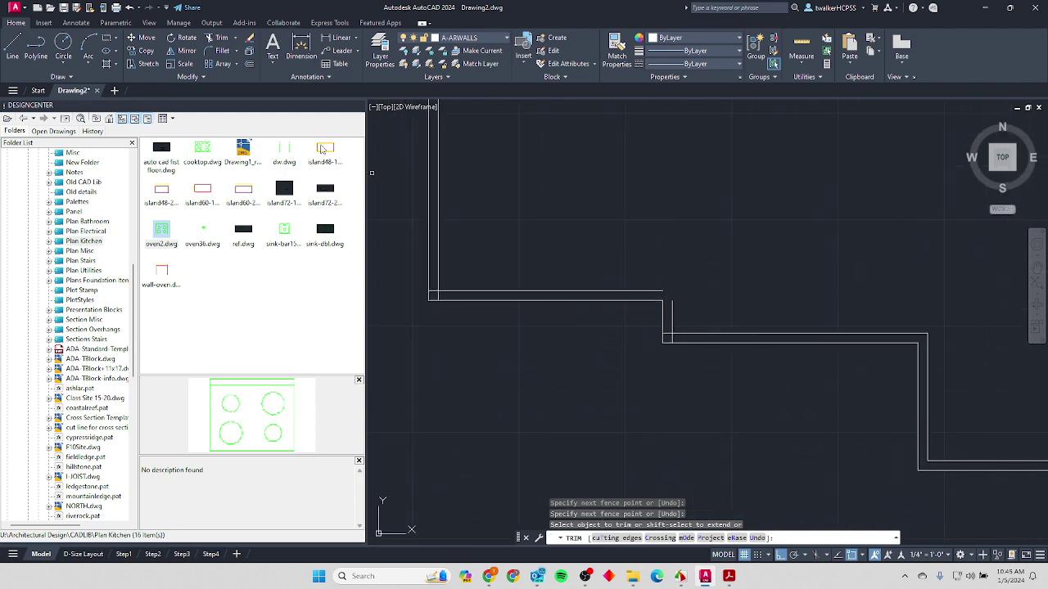
Set the fillet radius to 0 and join the horizontal and vertical lines at the first step corner.
click(220, 55)
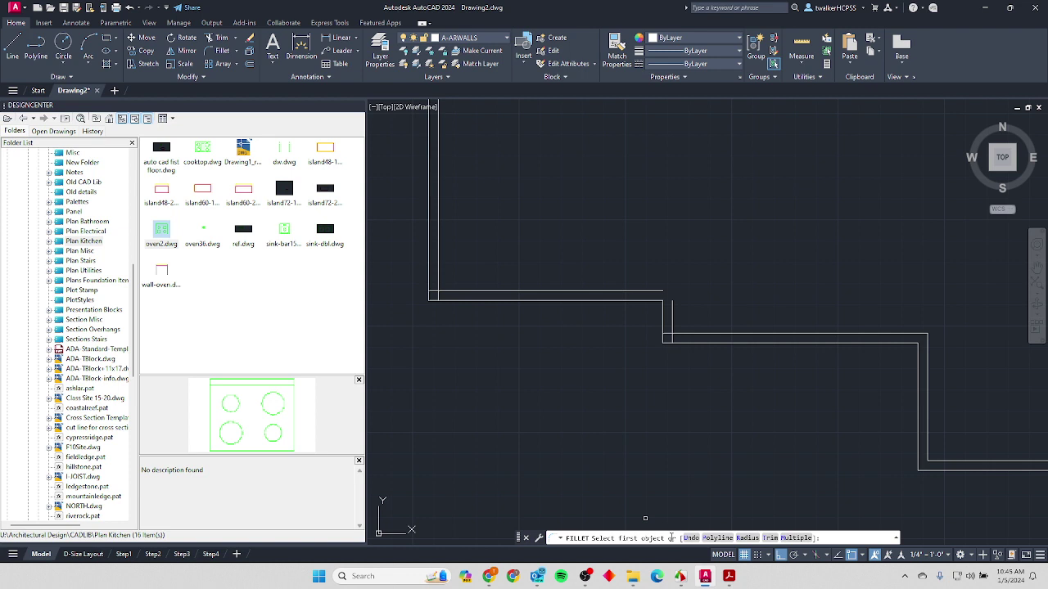
click(747, 539)
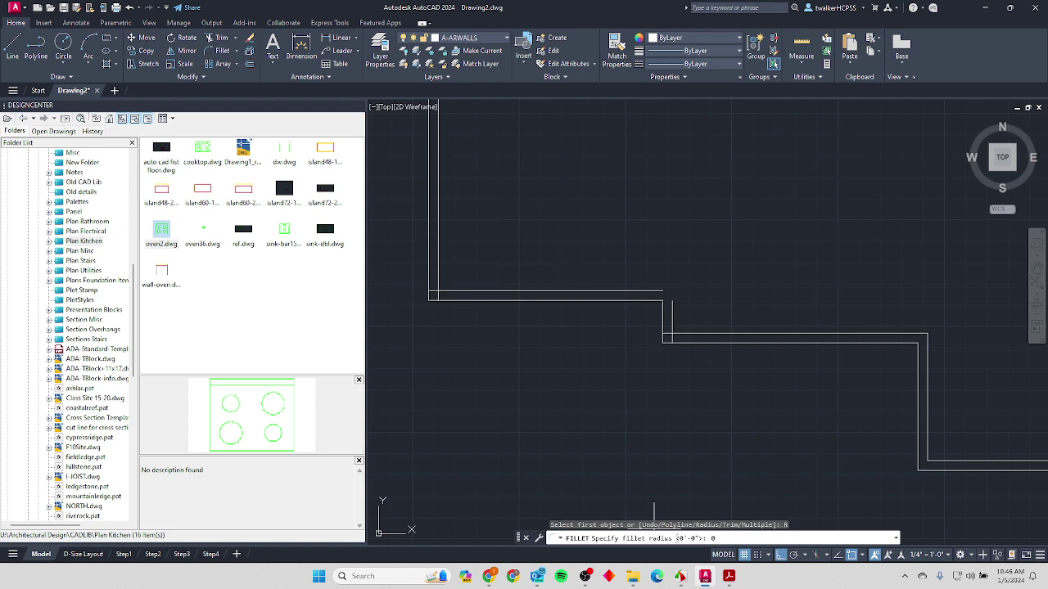
key(Return)
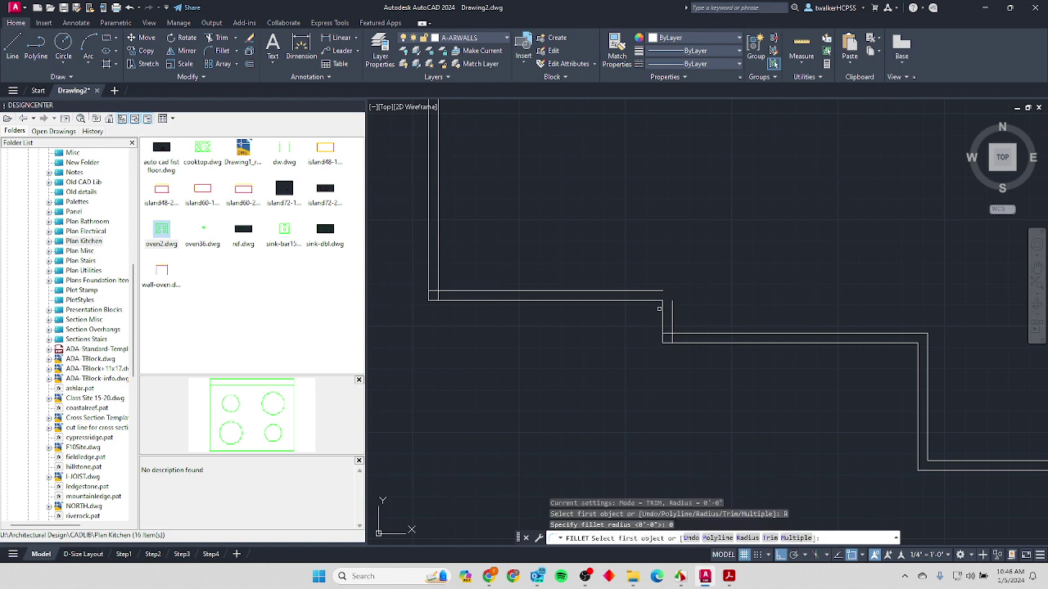
scroll(710, 275, up, 4)
middle_drag(658, 310, 658, 282)
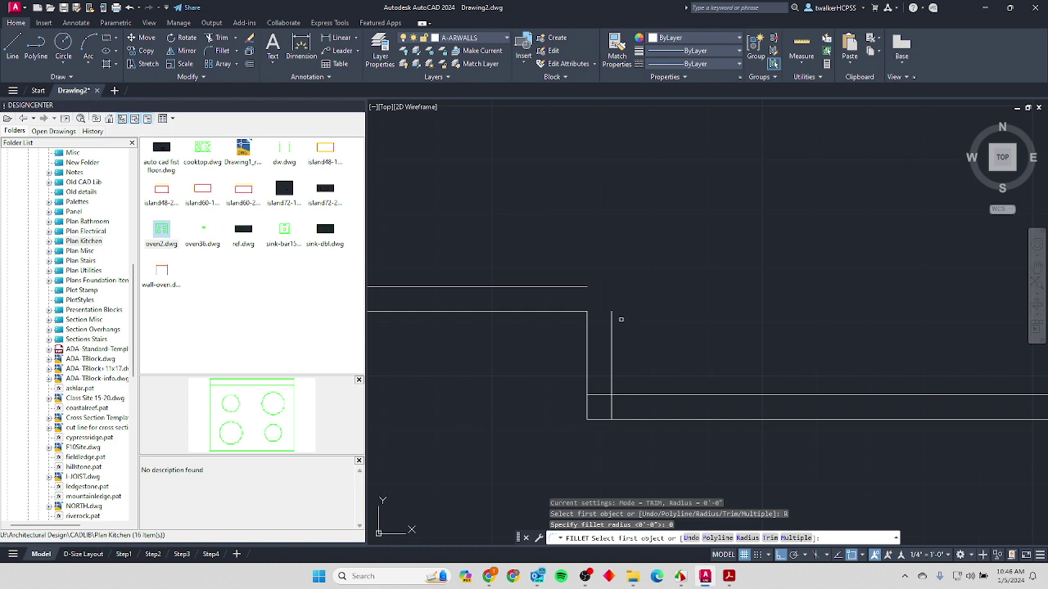
click(546, 286)
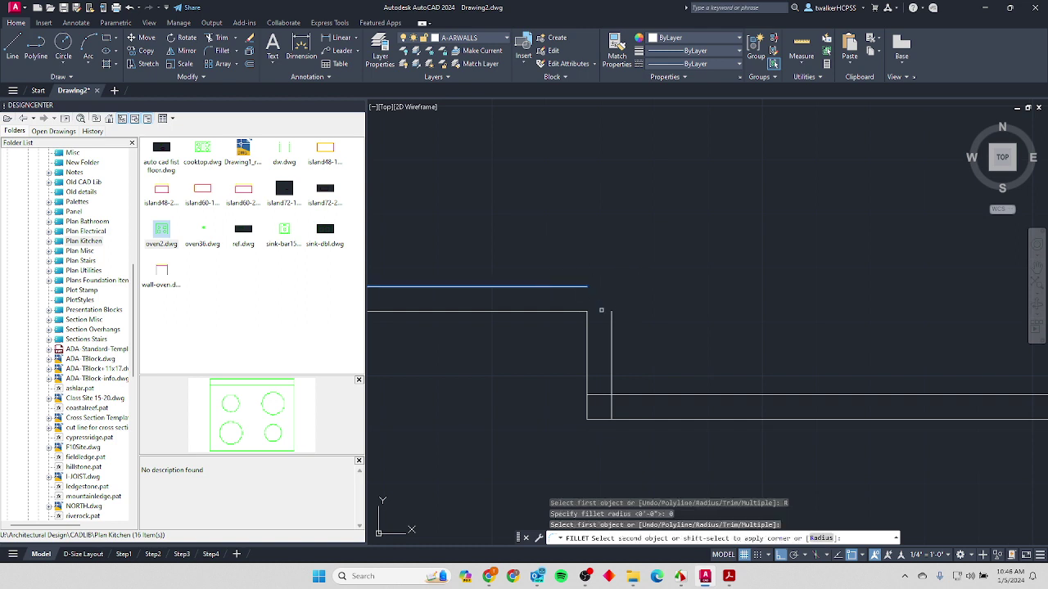
click(610, 323)
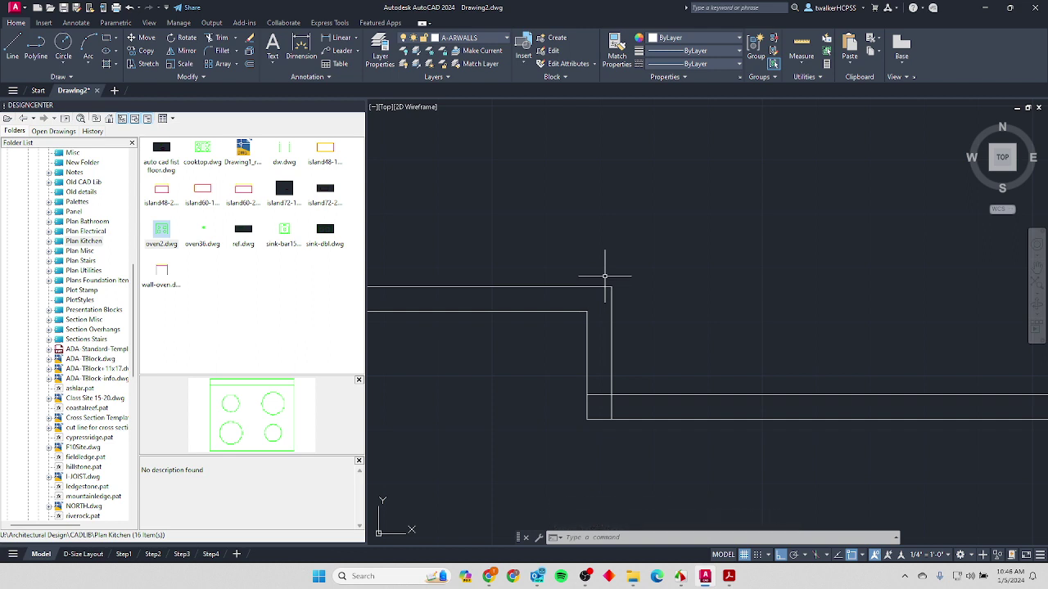
Square off the next corner by filleting the right vertical wall line to the horizontal line.
click(218, 50)
click(612, 361)
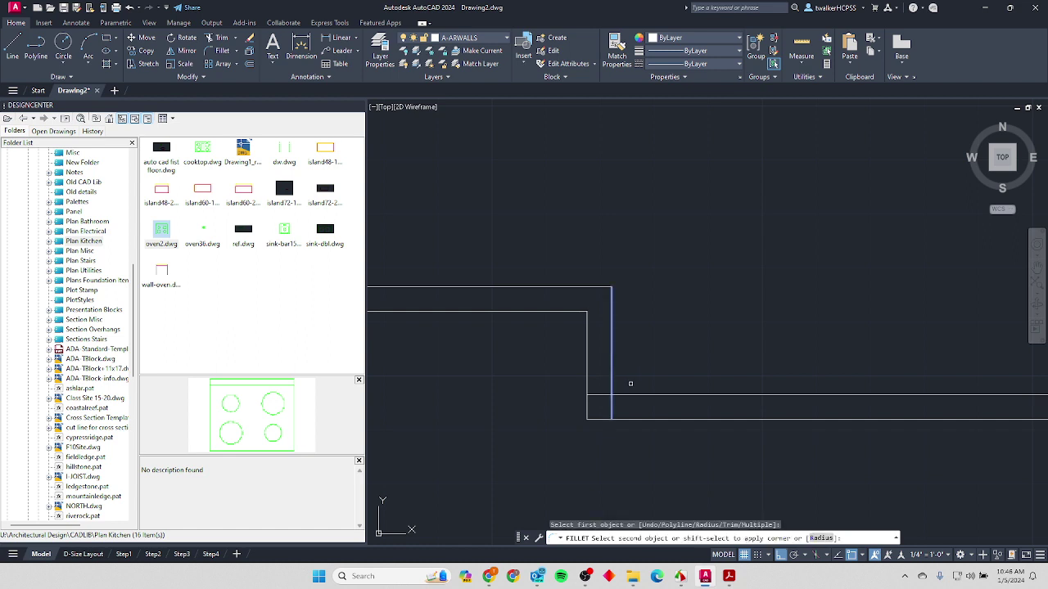
click(638, 394)
scroll(702, 362, down, 3)
middle_drag(701, 362, 594, 328)
scroll(573, 320, up, 2)
scroll(434, 300, up, 2)
scroll(419, 309, up, 2)
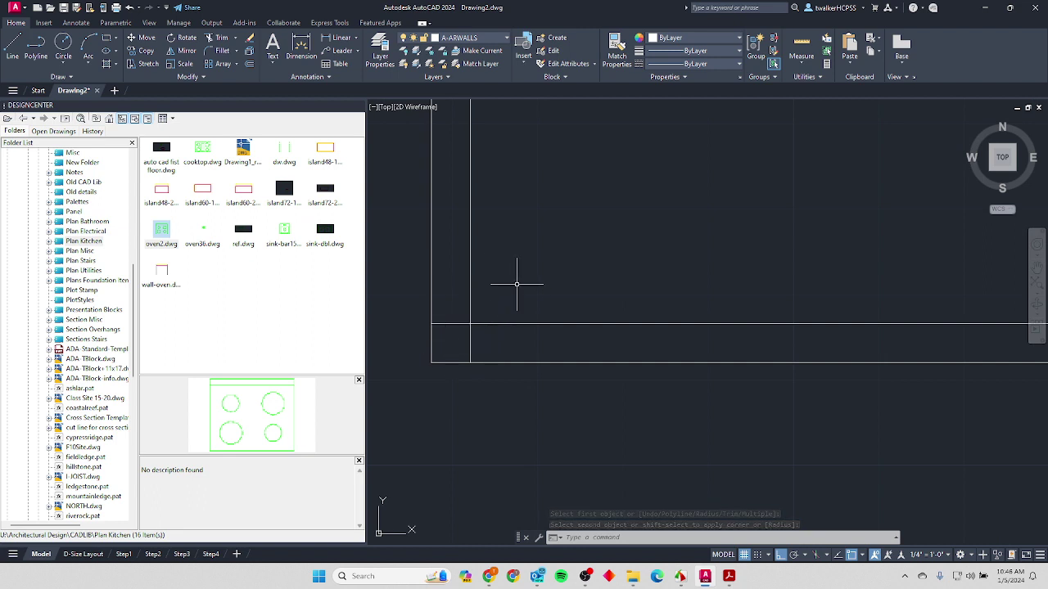
Fillet the horizontal and vertical wall lines at the next open corner.
key(Return)
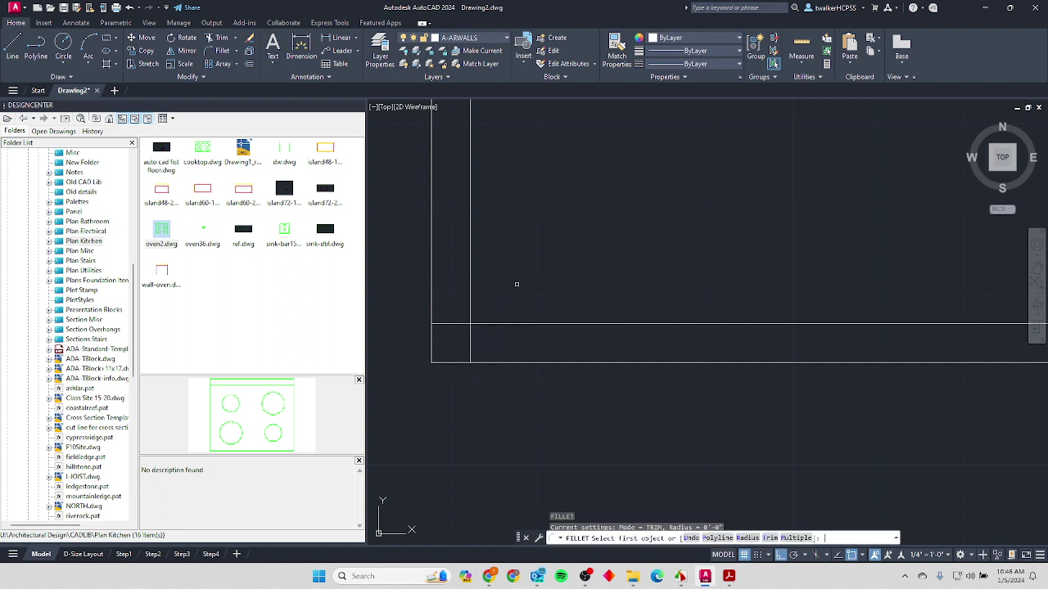
click(501, 325)
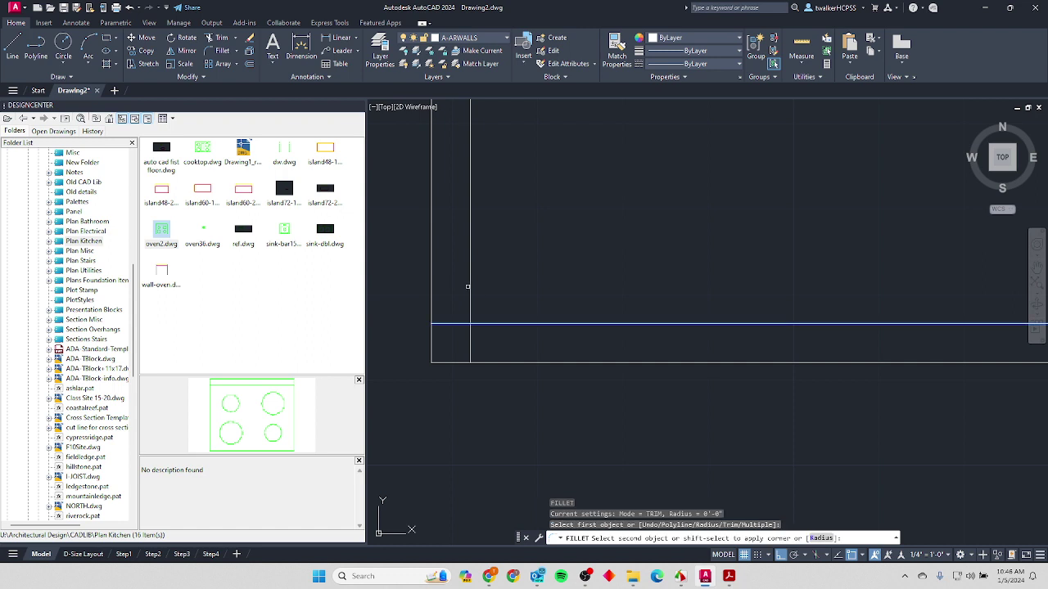
click(471, 270)
scroll(579, 285, down, 5)
scroll(557, 355, down, 4)
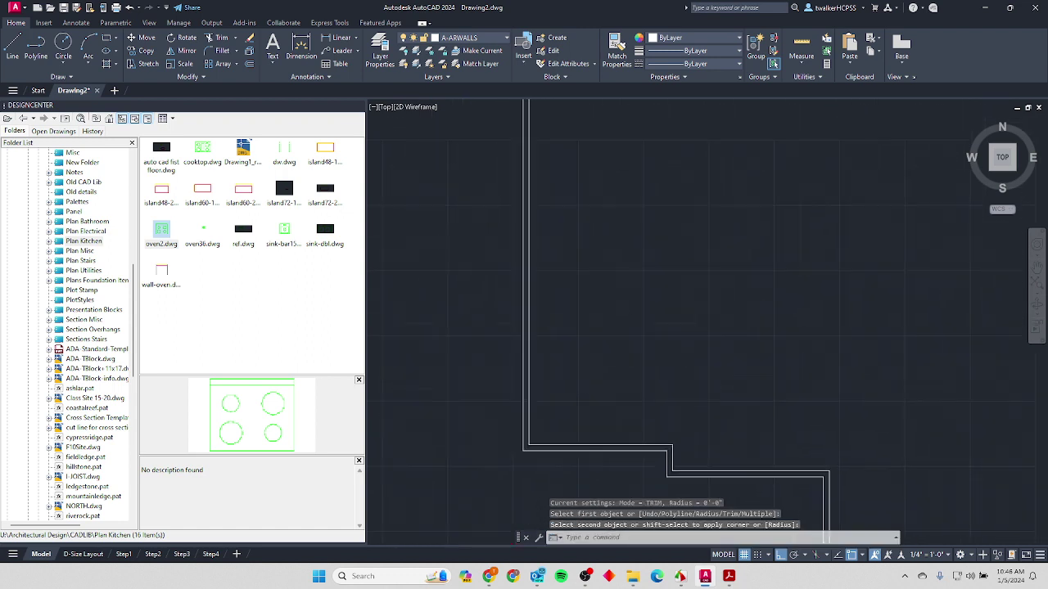
scroll(543, 230, up, 6)
scroll(543, 229, up, 8)
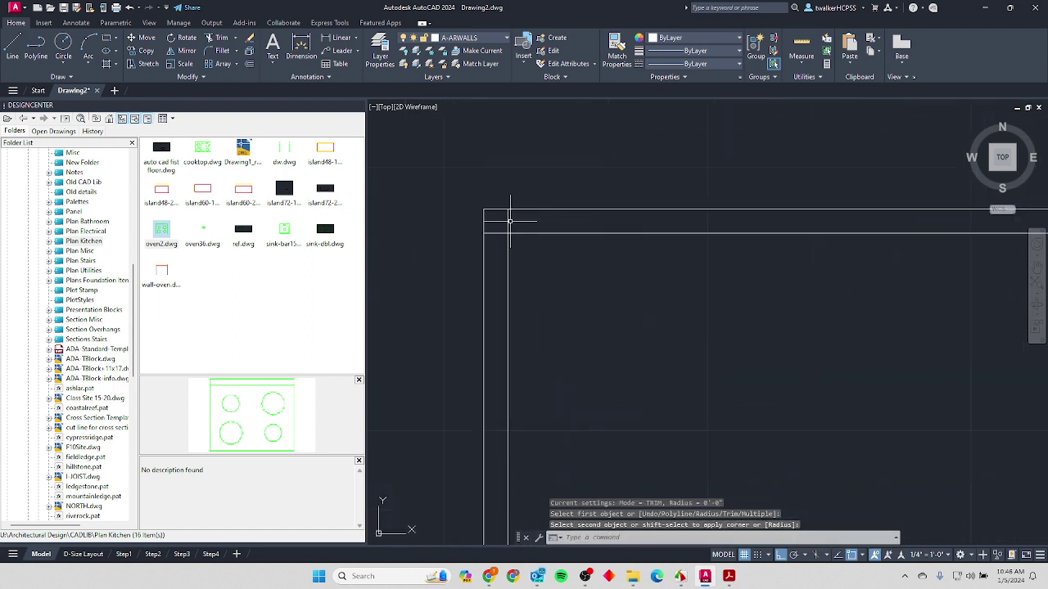
Close the wall-step corner by filleting the lower wall line to the vertical line.
text(f)
key(Return)
click(513, 279)
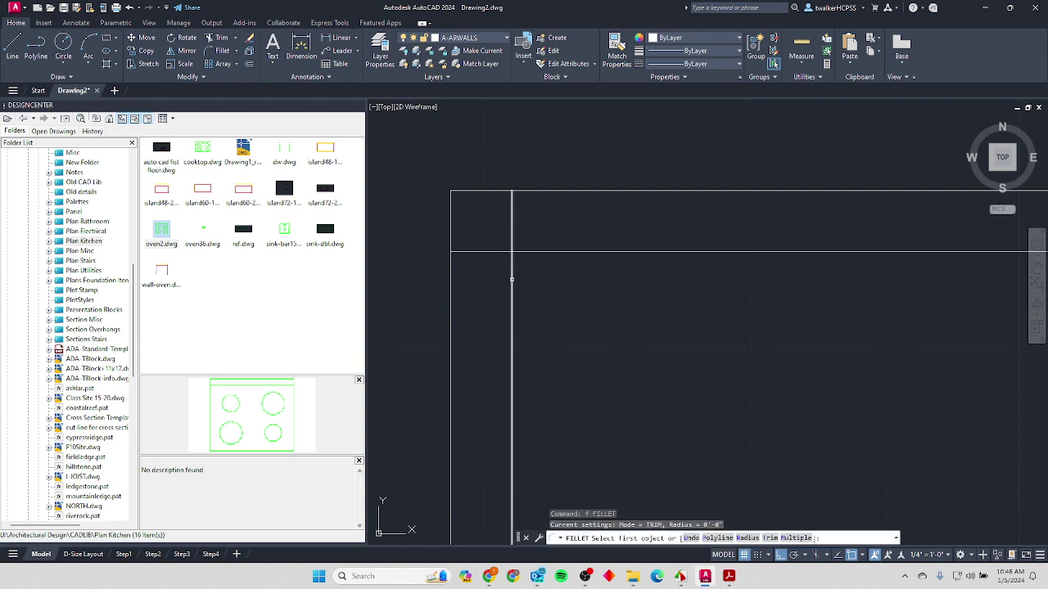
scroll(683, 280, down, 5)
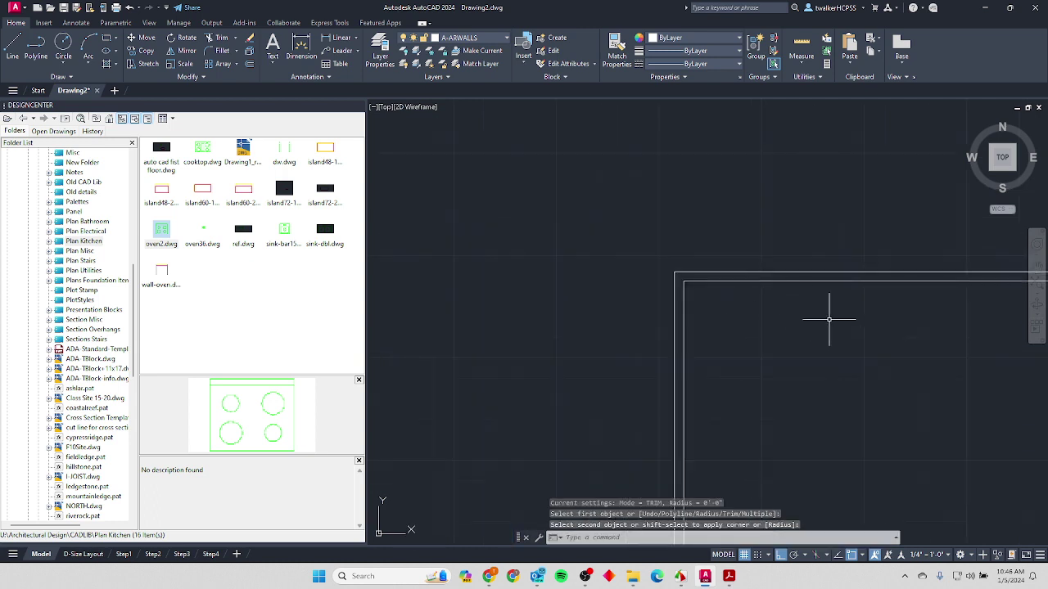
scroll(772, 357, up, 3)
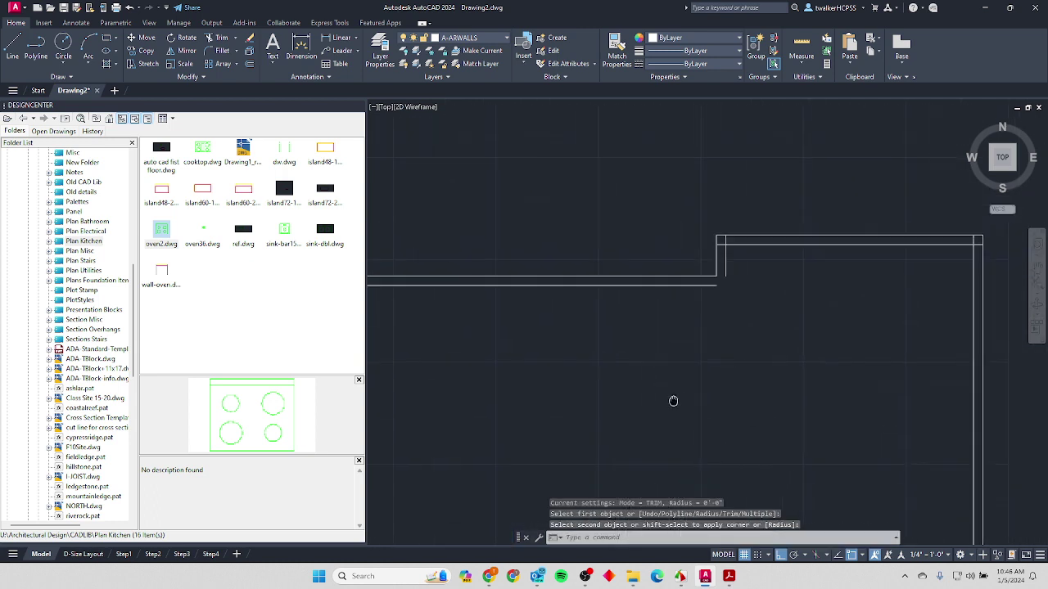
middle_drag(774, 327, 730, 411)
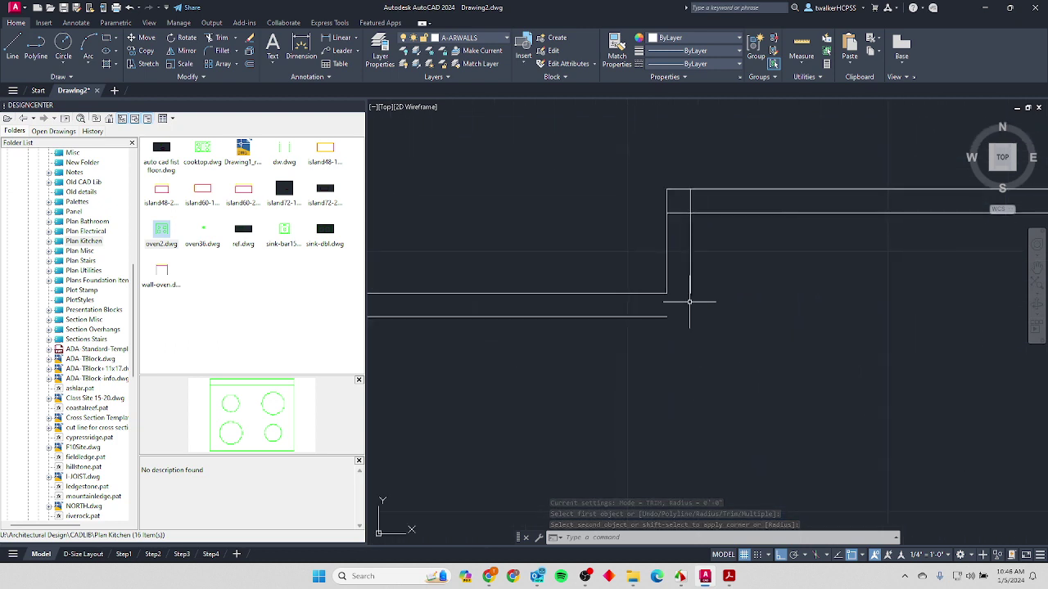
key(Return)
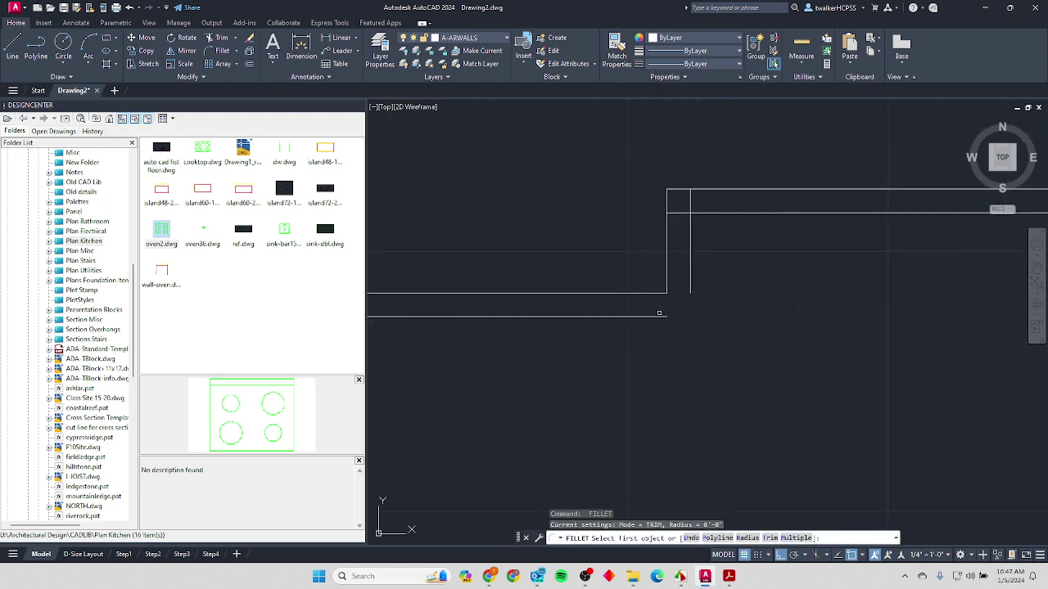
click(658, 315)
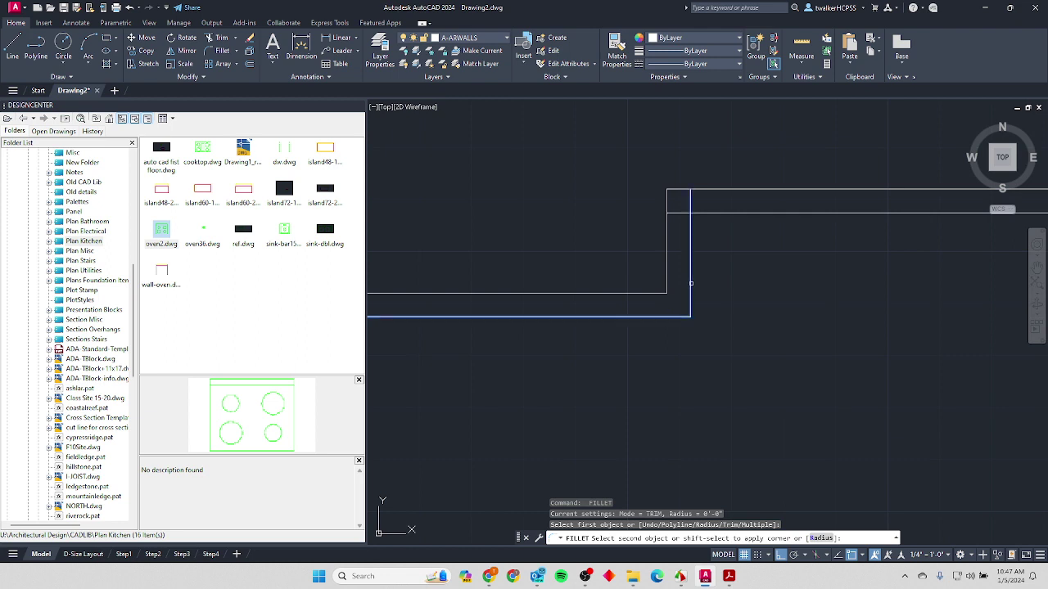
click(691, 283)
Close the top-right corners by filleting the vertical and top inner wall lines together.
key(Return)
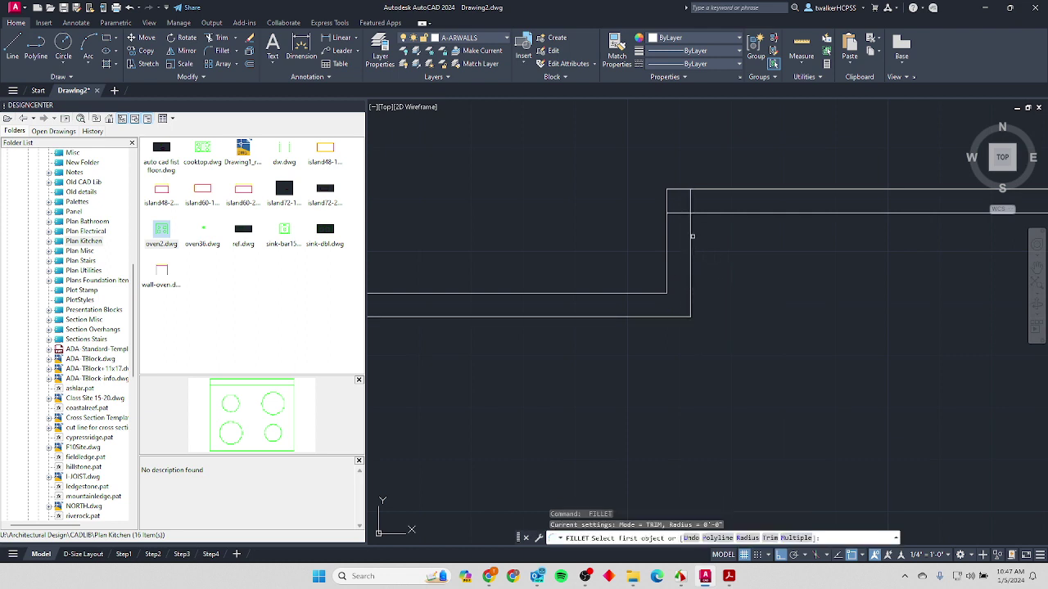
click(690, 236)
click(715, 208)
scroll(772, 269, down, 3)
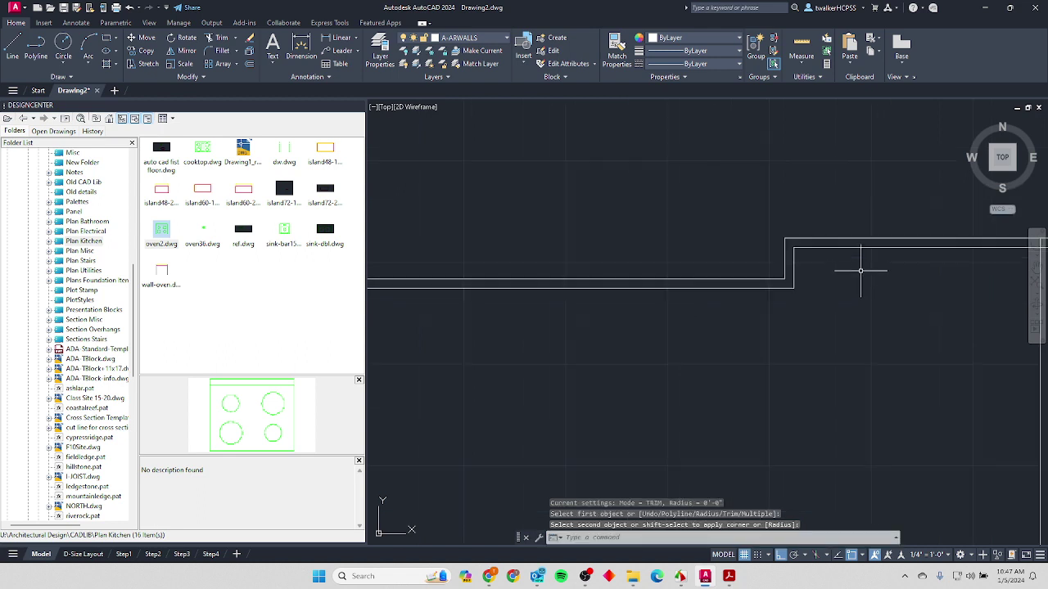
middle_drag(772, 270, 611, 227)
key(Return)
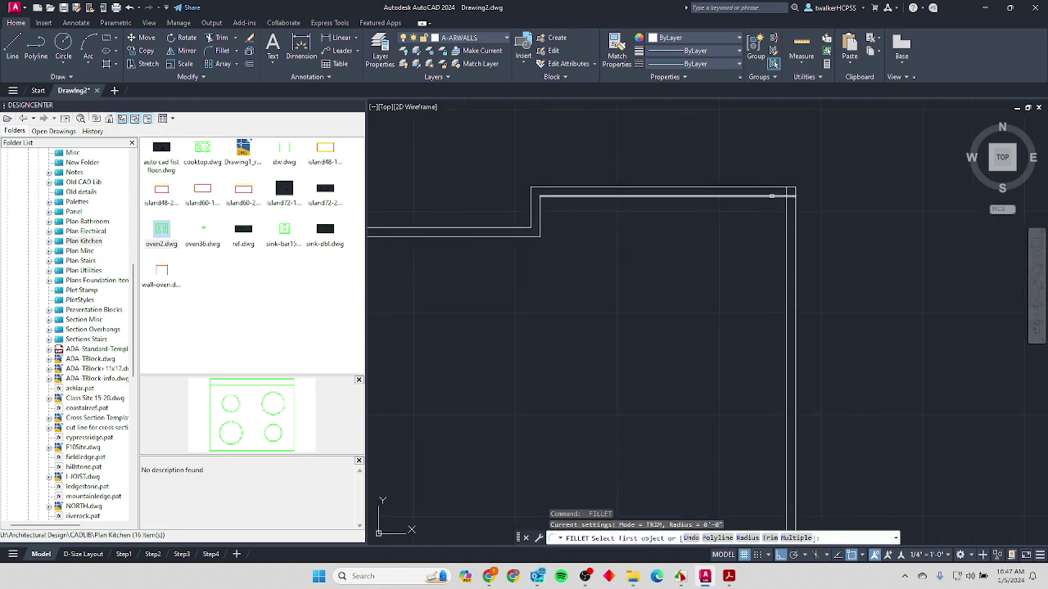
click(774, 198)
click(785, 215)
Check the room's lower-right corner and cancel the fillet command.
scroll(737, 327, down, 3)
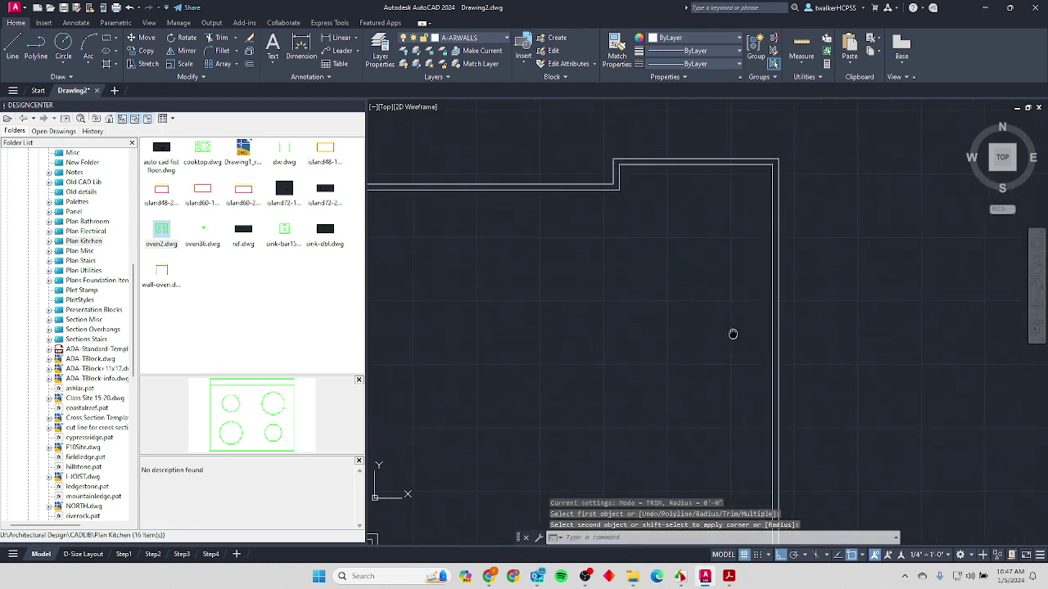
scroll(733, 444, up, 3)
middle_drag(736, 456, 736, 388)
scroll(628, 328, down, 4)
key(Escape)
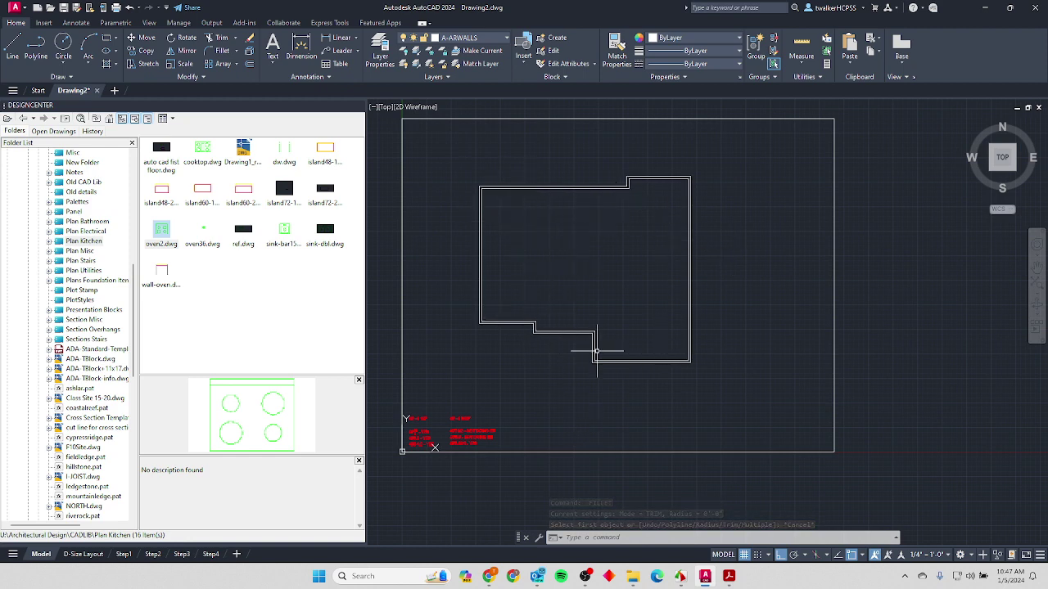
scroll(609, 294, down, 2)
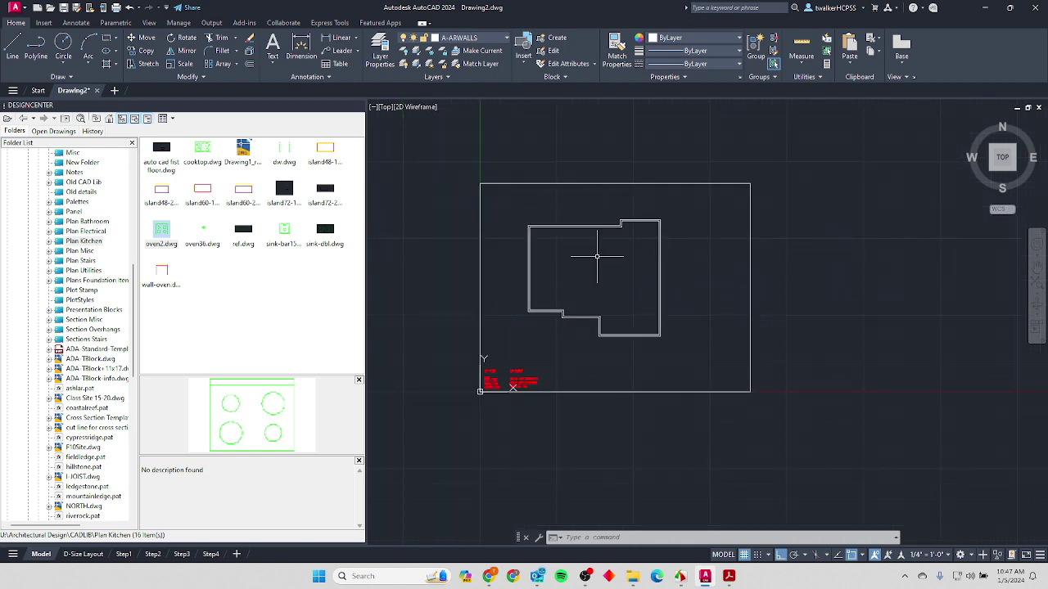
Start a polyline right of the house and draw the 30', 2' and 13' wall runs.
click(36, 47)
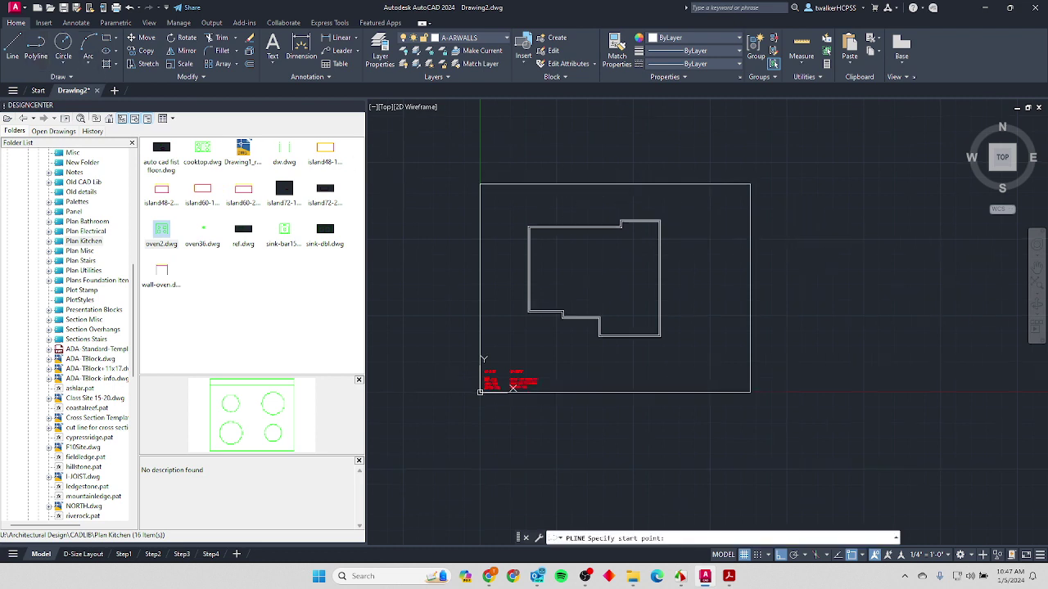
middle_drag(823, 243, 625, 230)
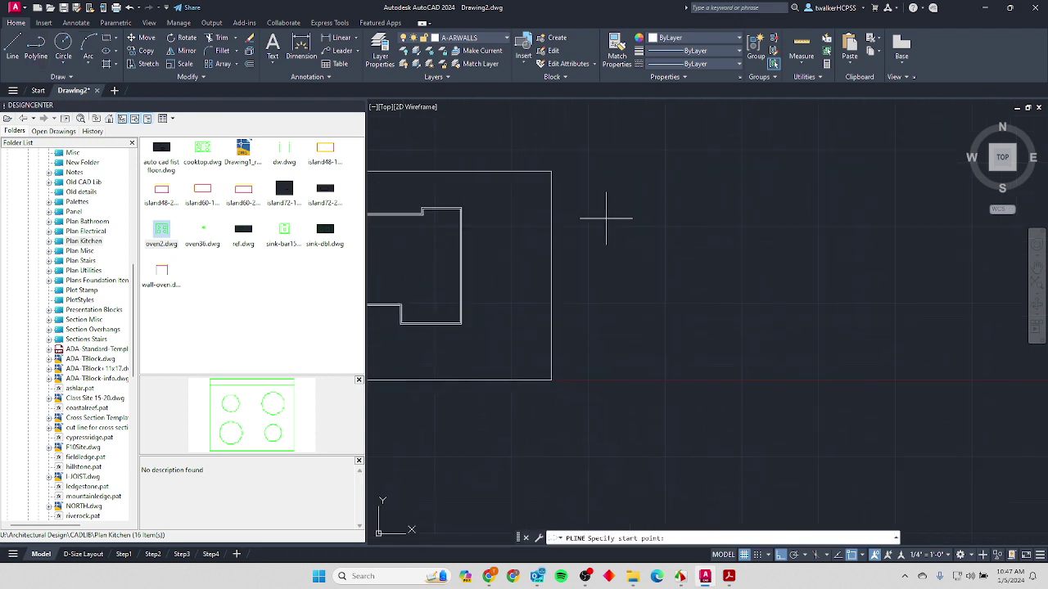
click(606, 218)
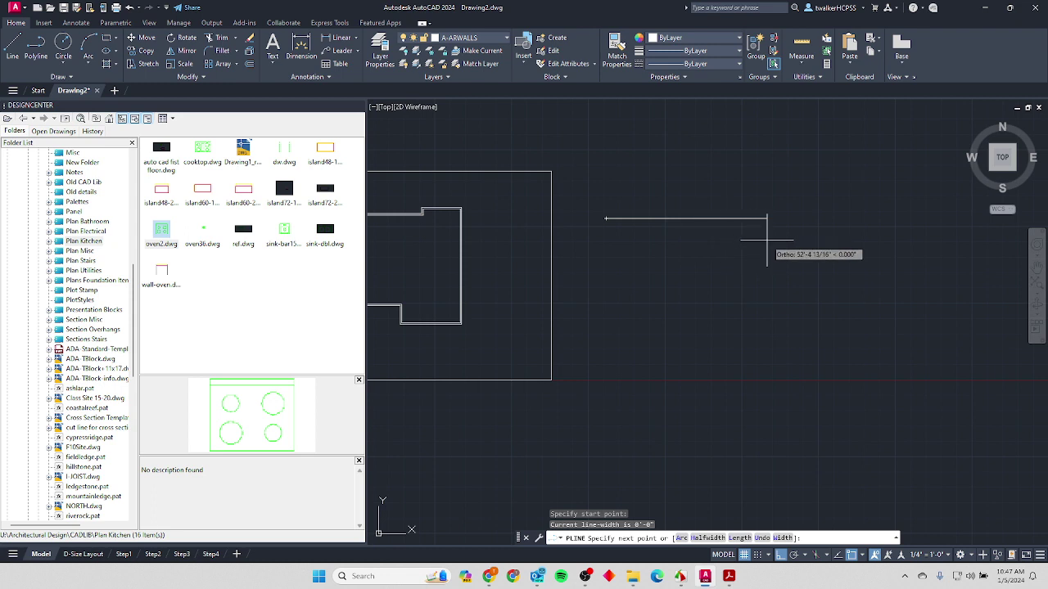
text(30')
key(Return)
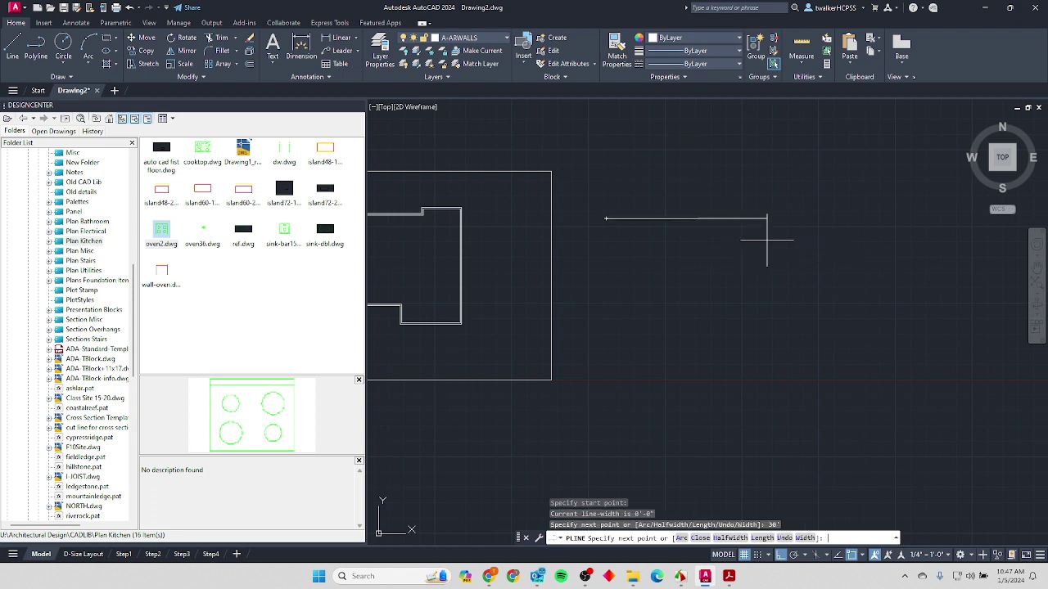
text(2')
key(Return)
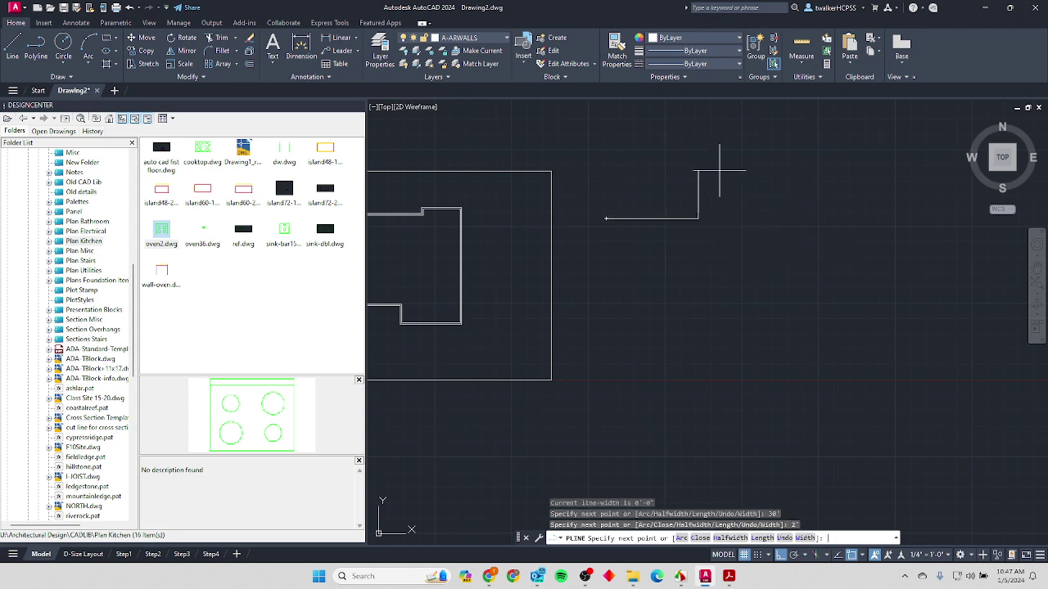
text(13')
key(Return)
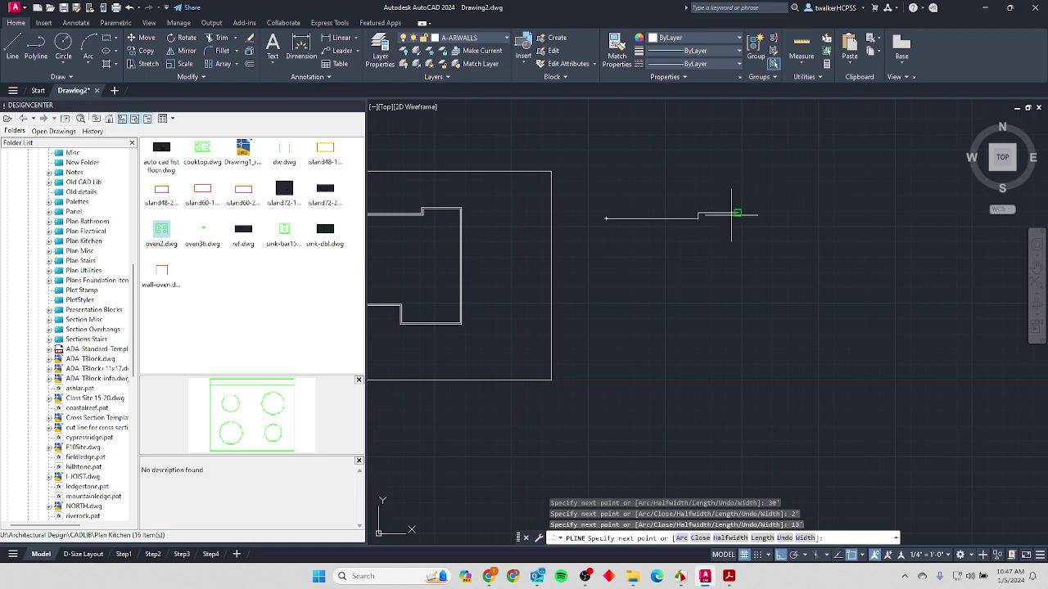
Continue with the 33', 20'6", 12'2" and 11' runs and close the outline.
text(33')
key(Return)
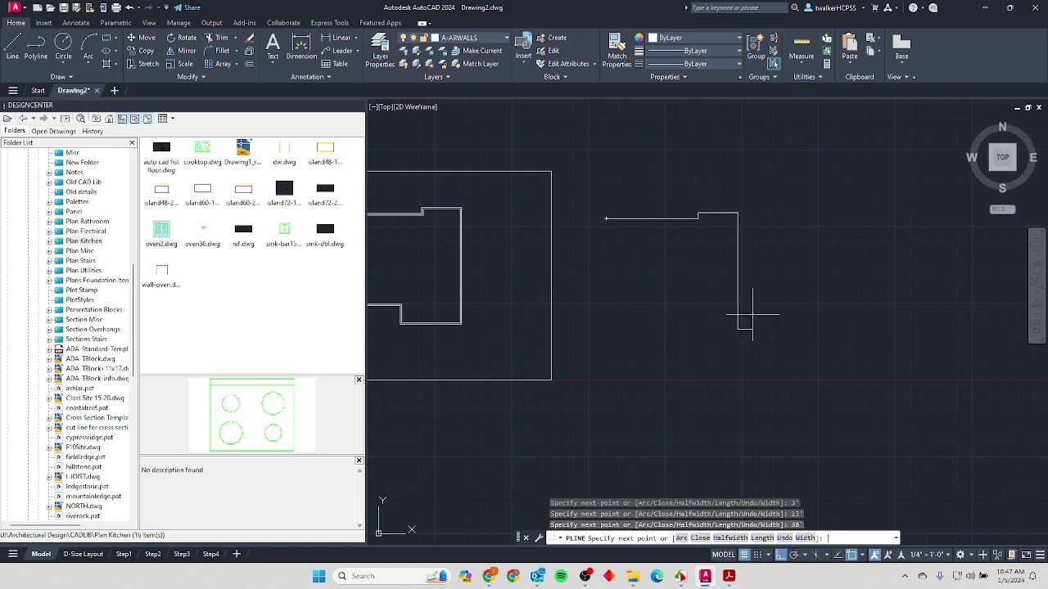
text(20')
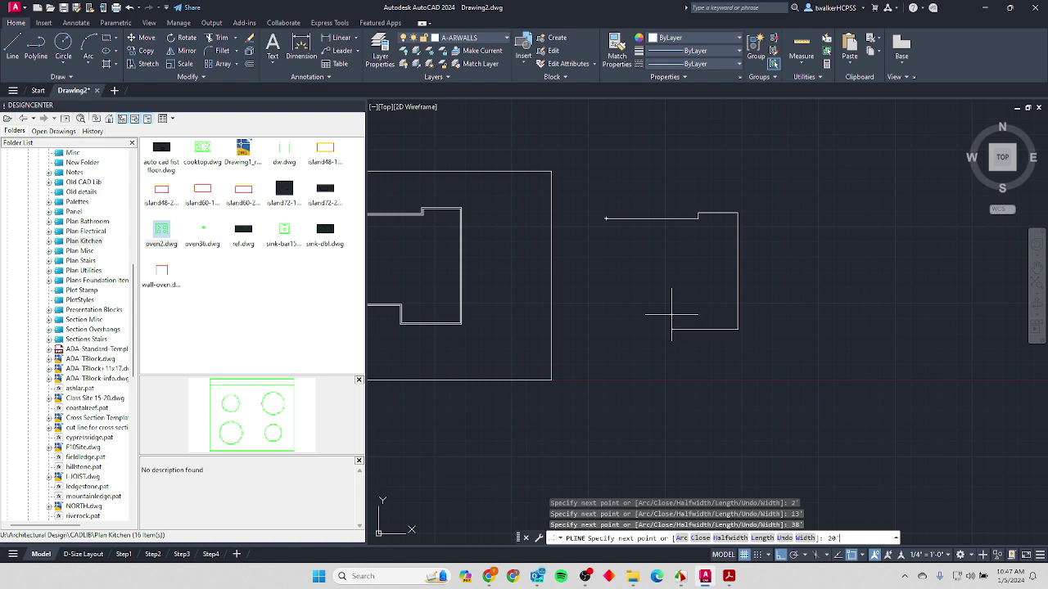
key(BackSpace)
key(BackSpace)
key(BackSpace)
text(6)
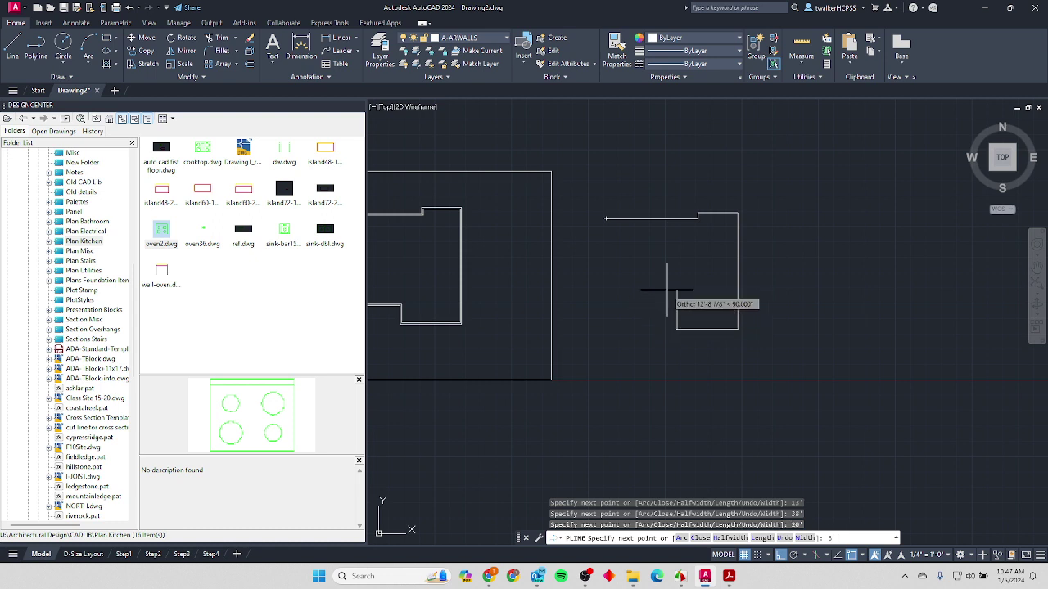
text(')
key(Return)
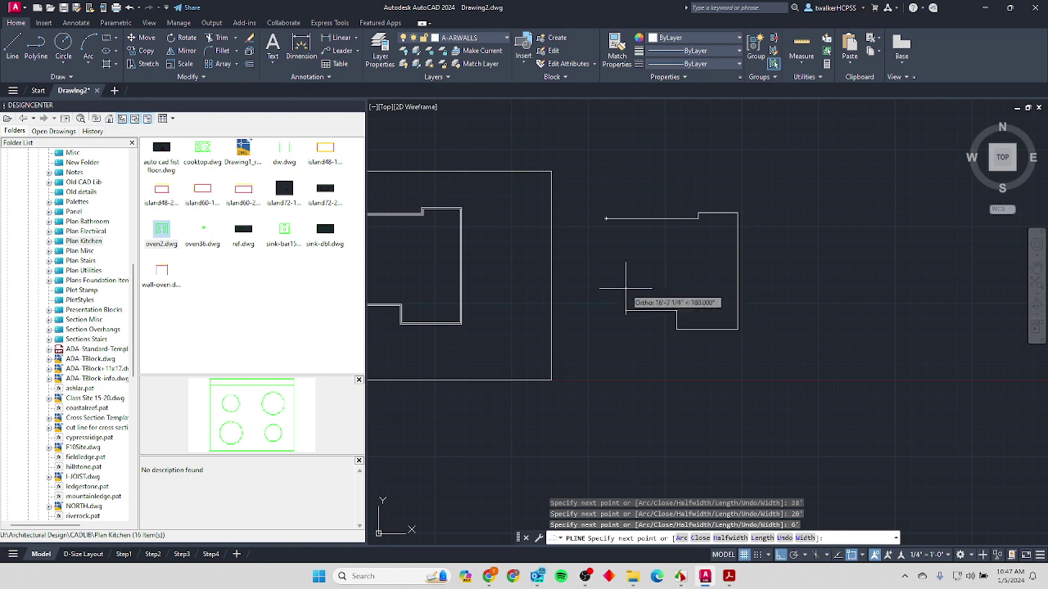
text(12')
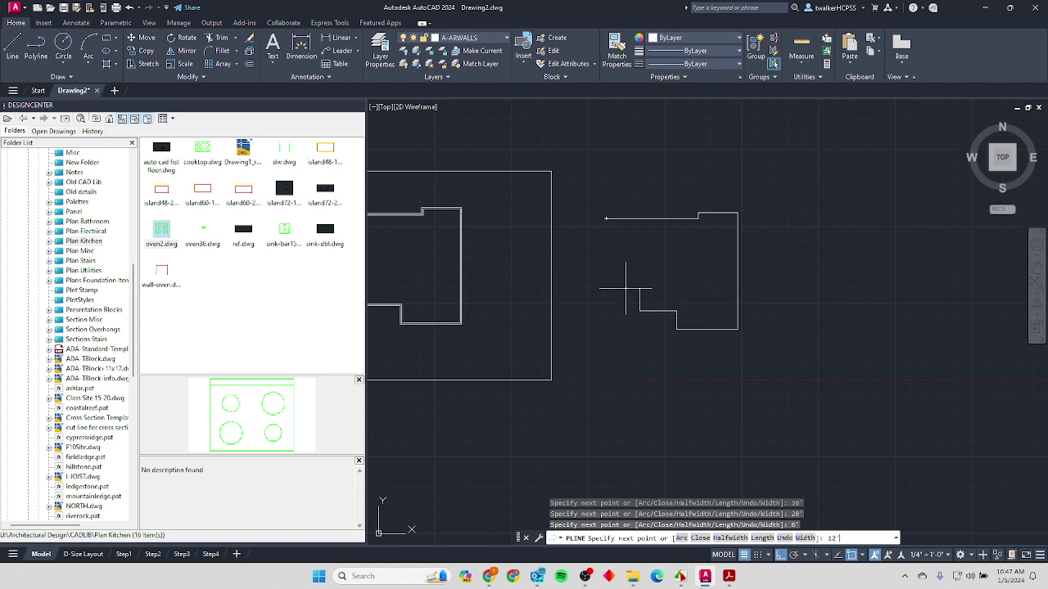
text(2')
key(Return)
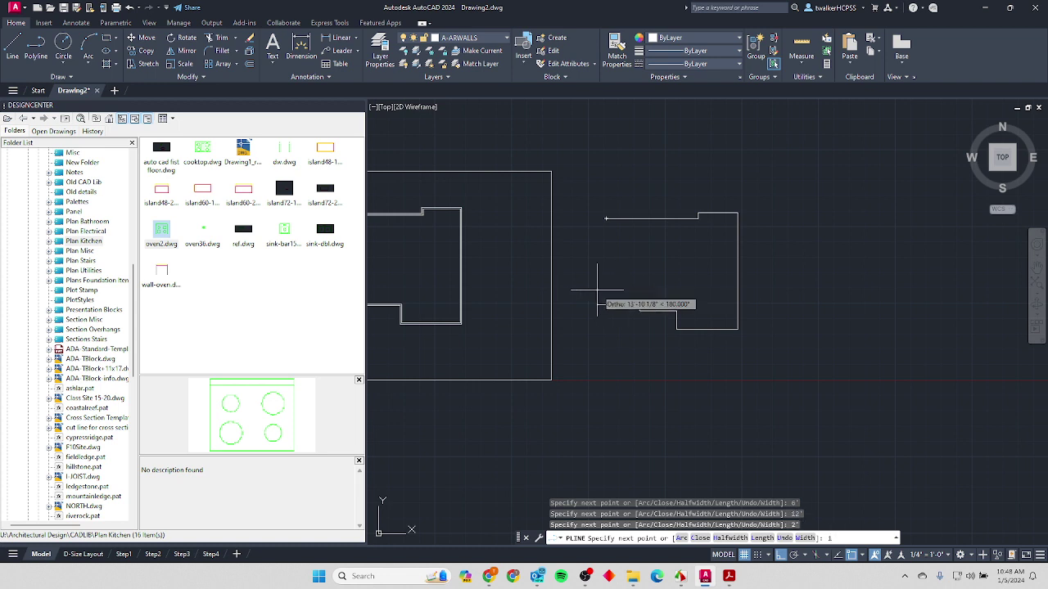
text(11')
key(Return)
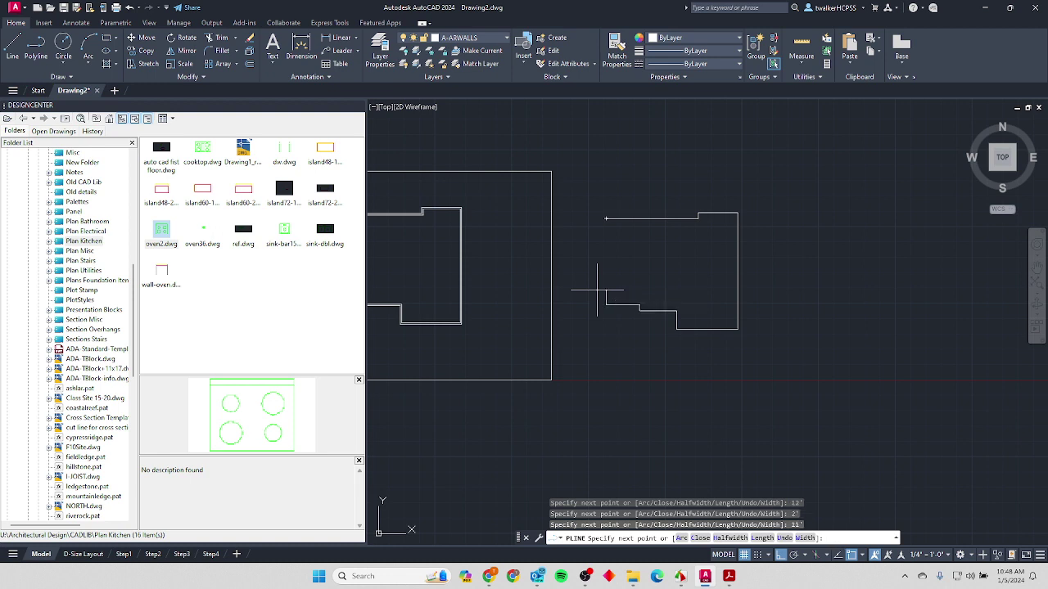
text(c)
key(Return)
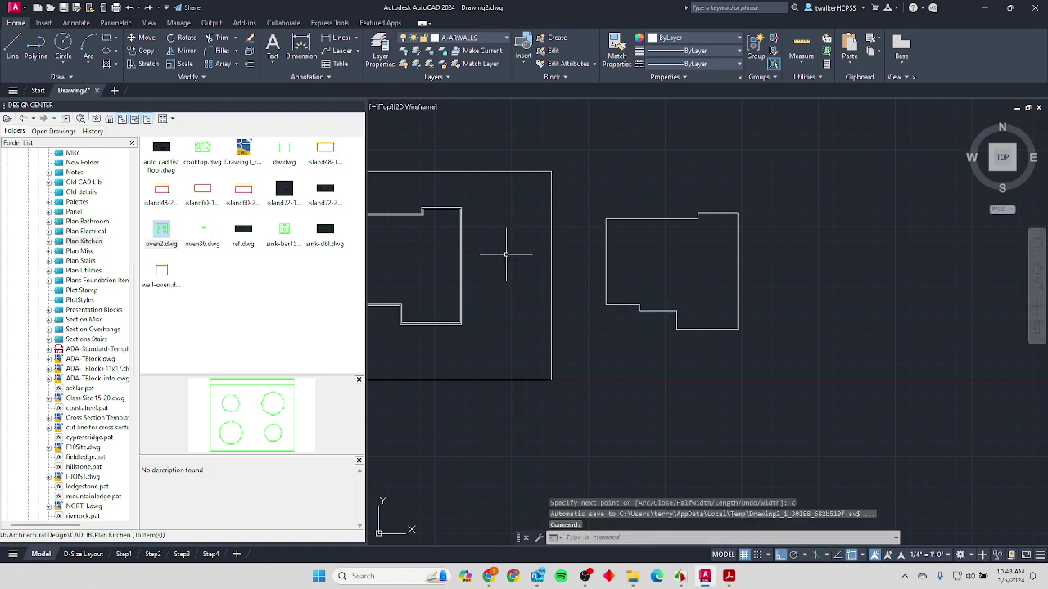
middle_drag(506, 255, 582, 257)
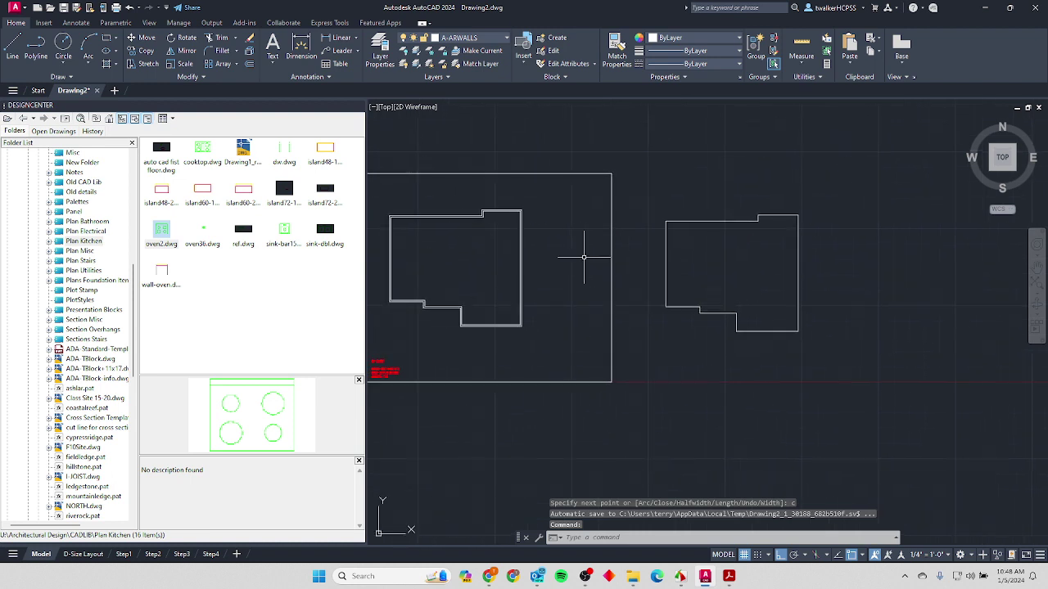
click(523, 234)
scroll(521, 245, up, 5)
scroll(532, 243, down, 4)
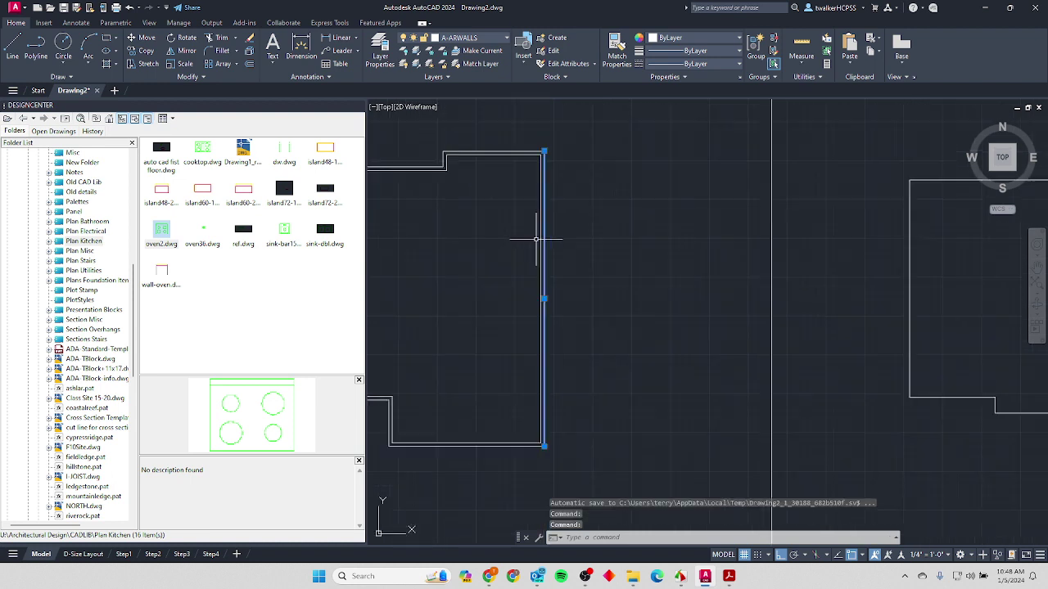
scroll(544, 270, down, 1)
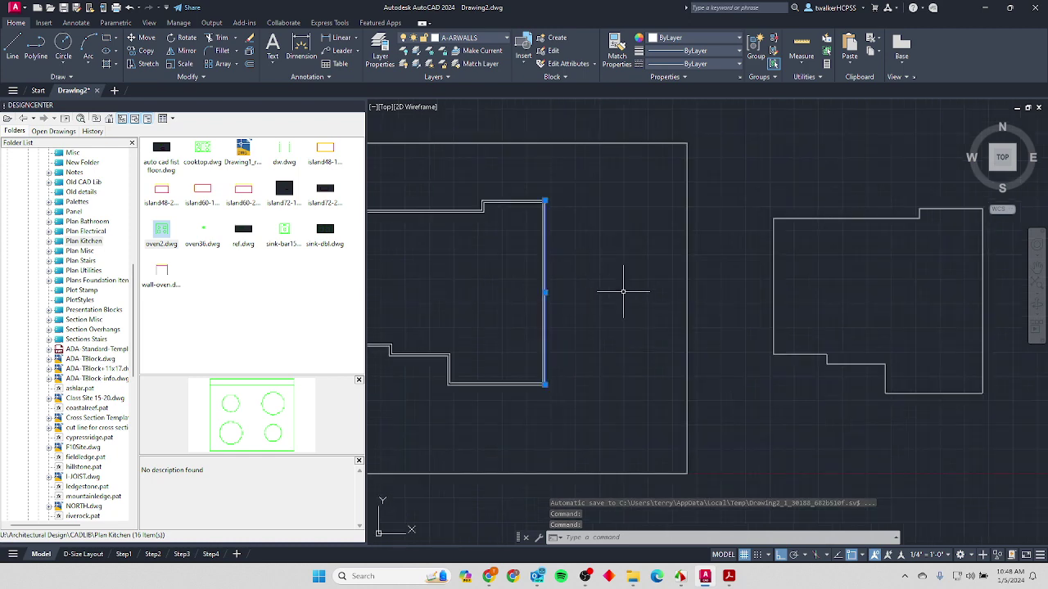
middle_drag(627, 292, 593, 279)
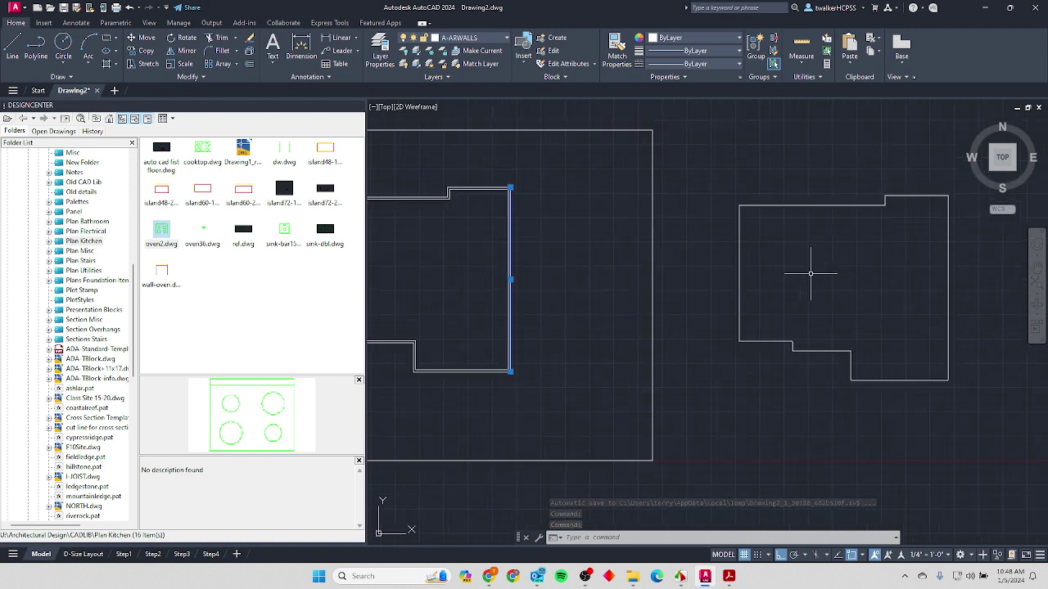
click(947, 271)
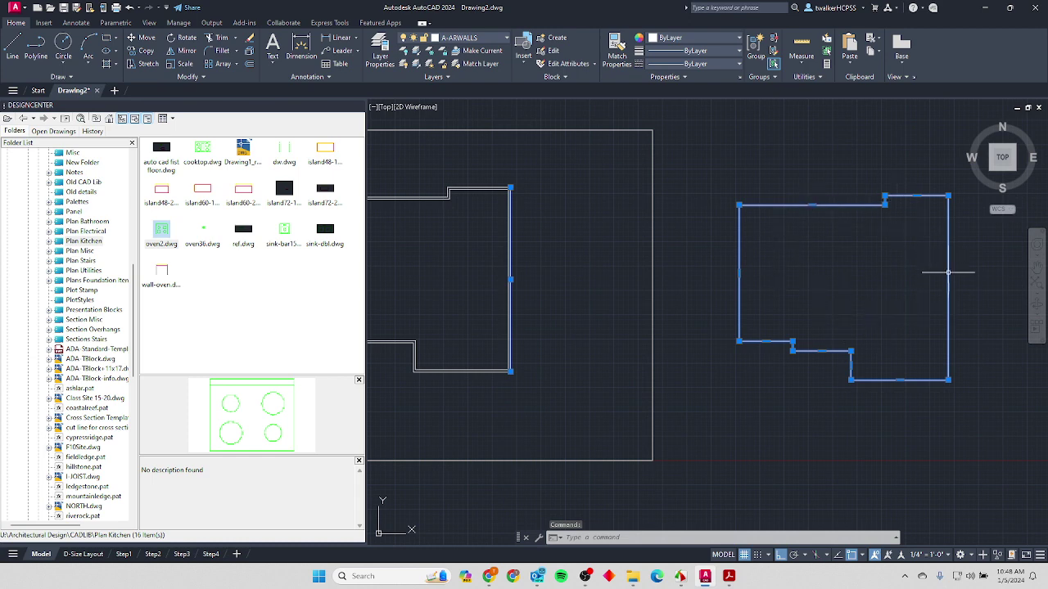
key(Escape)
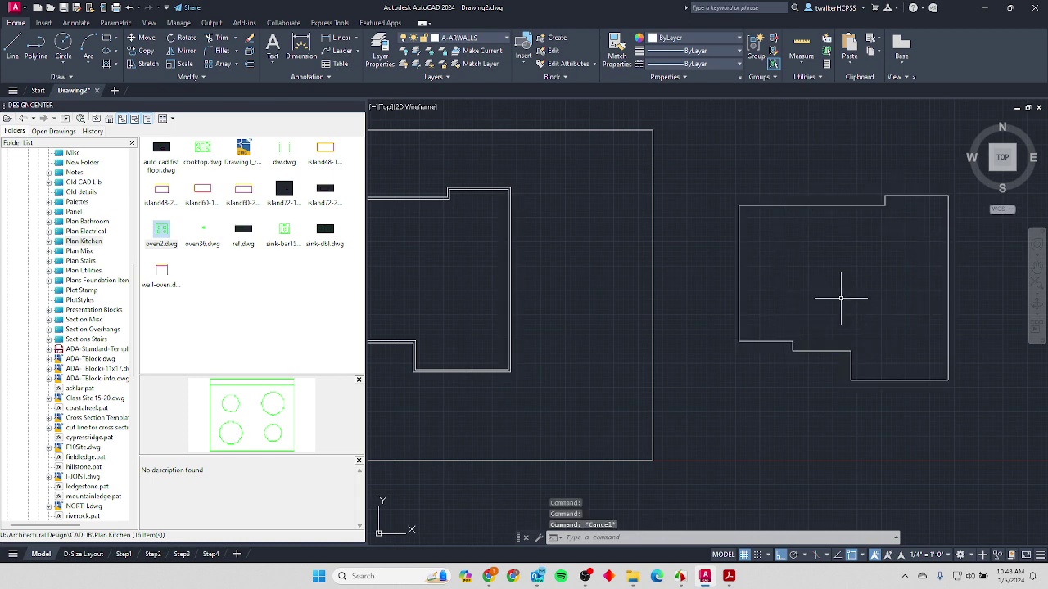
Offset the right-hand polyline 0'-5 1/2" inward to create its inner wall line.
click(250, 65)
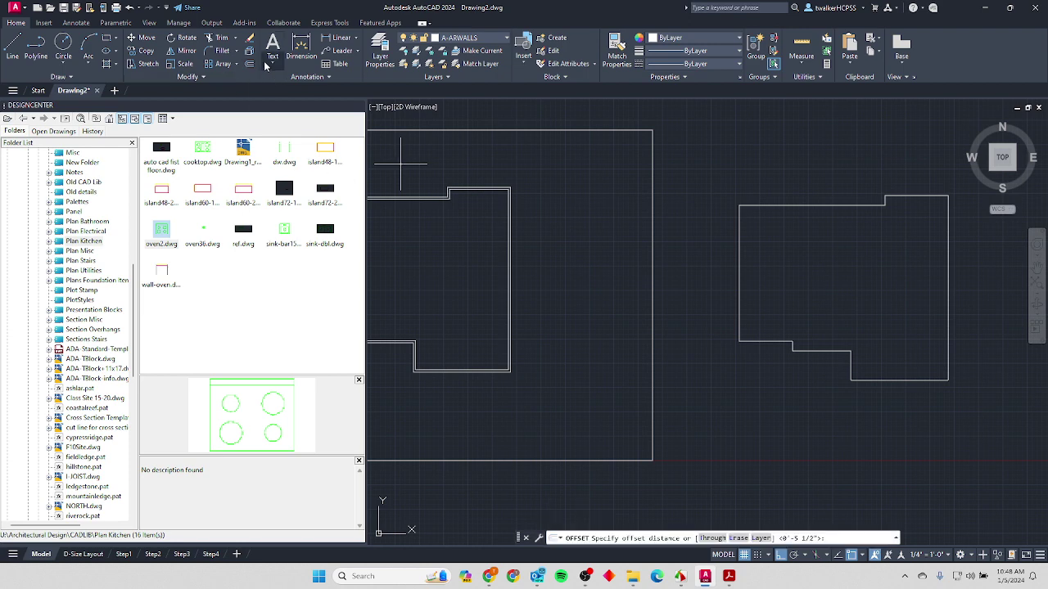
key(Escape)
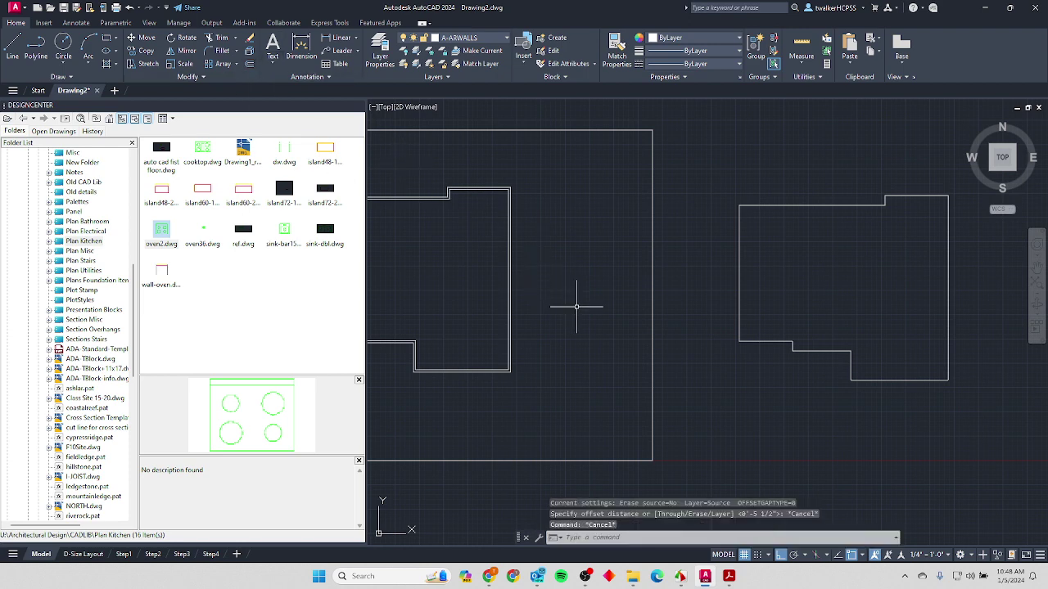
key(Return)
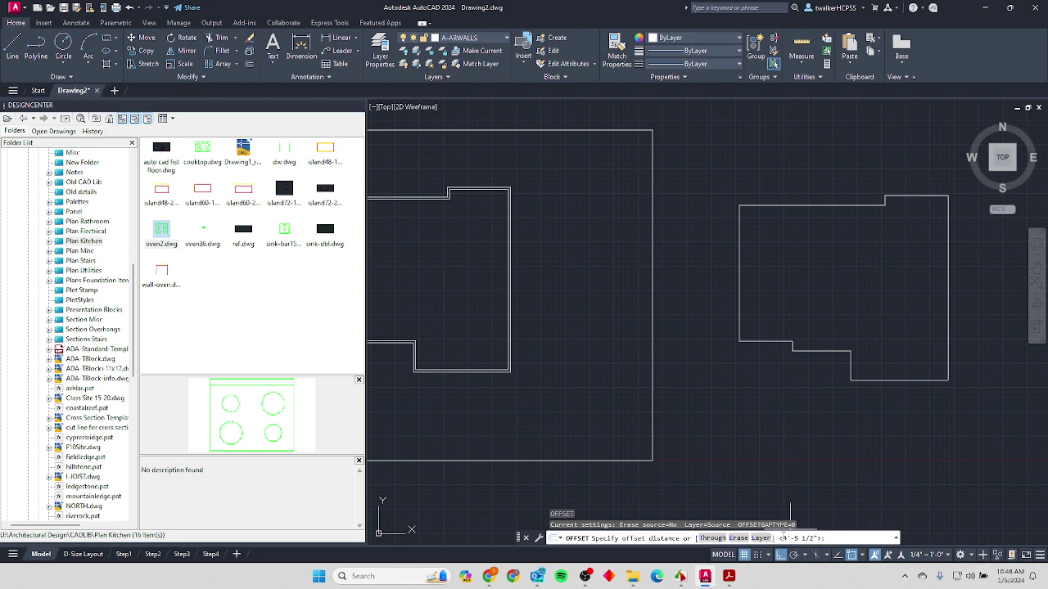
key(Return)
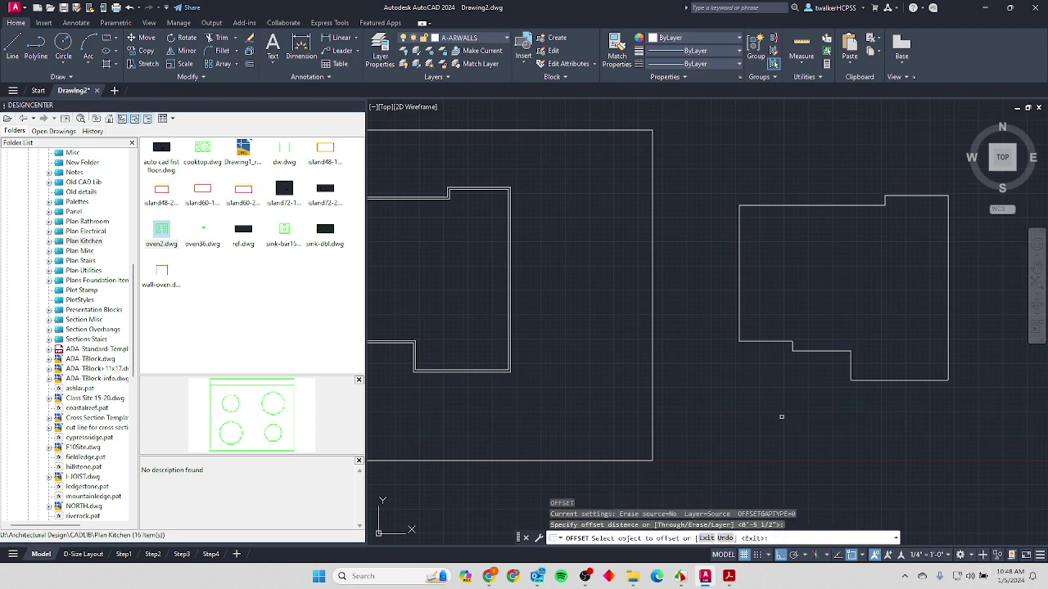
click(767, 342)
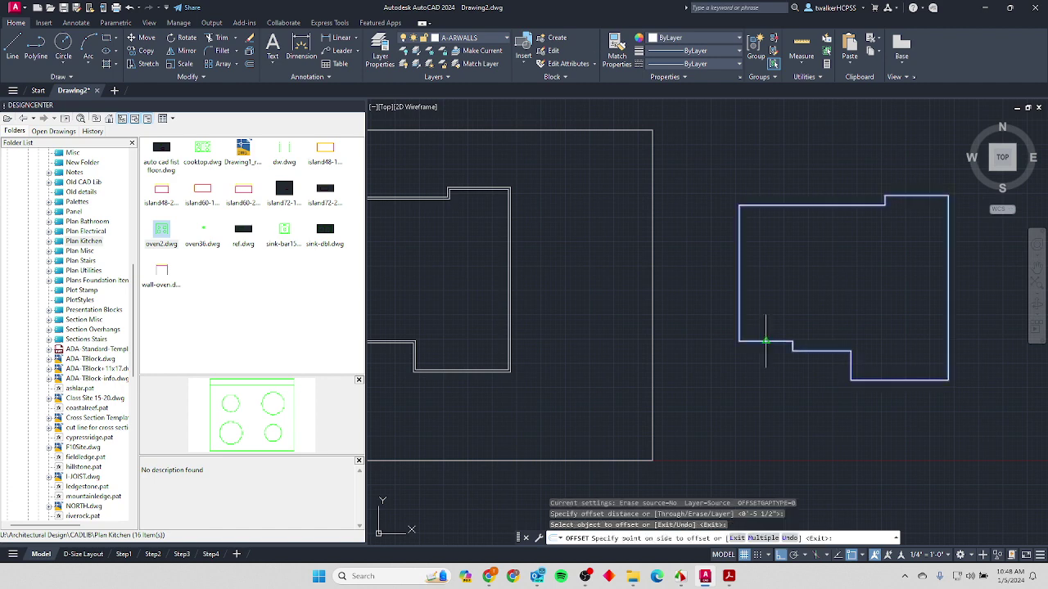
click(840, 272)
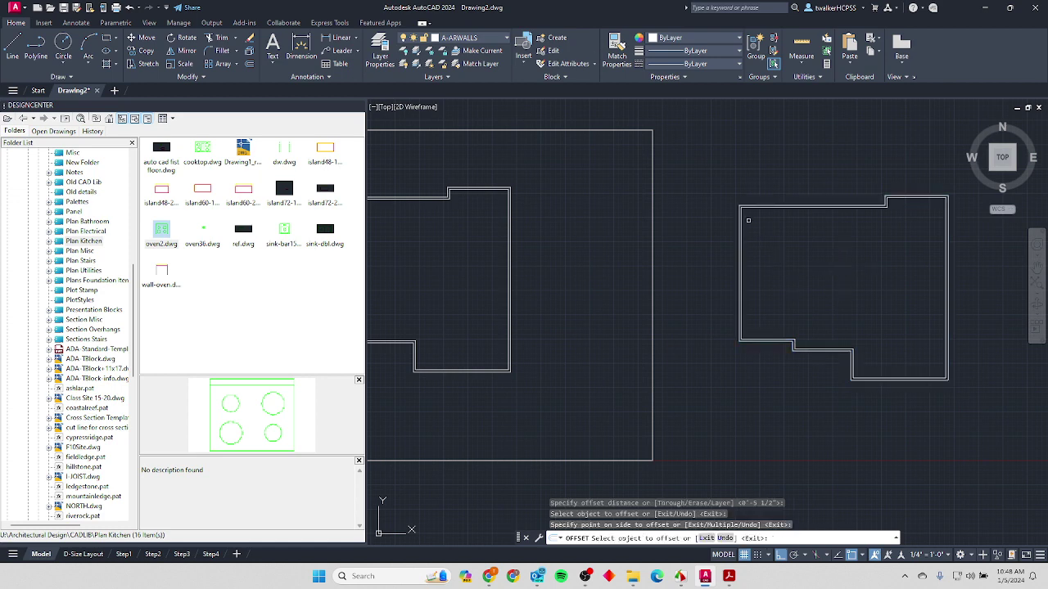
key(Return)
scroll(770, 222, up, 6)
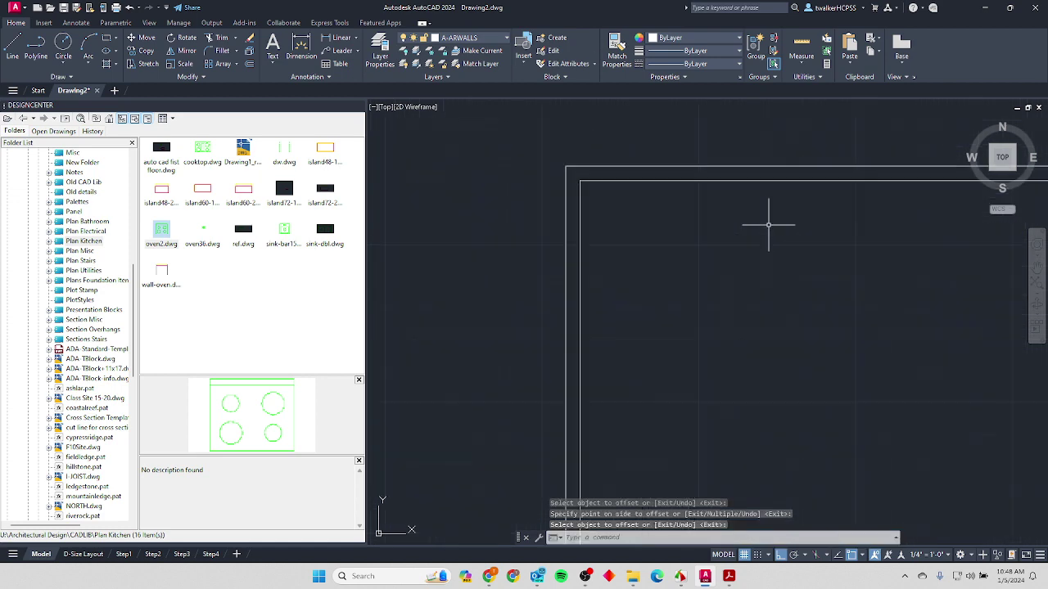
middle_drag(772, 227, 578, 264)
scroll(680, 281, down, 4)
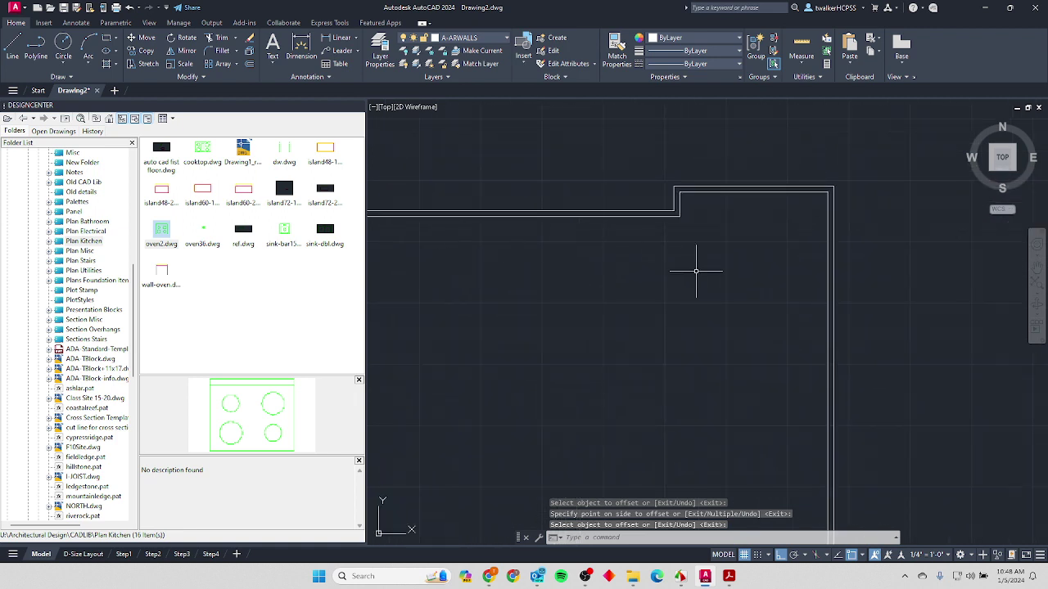
scroll(657, 300, down, 2)
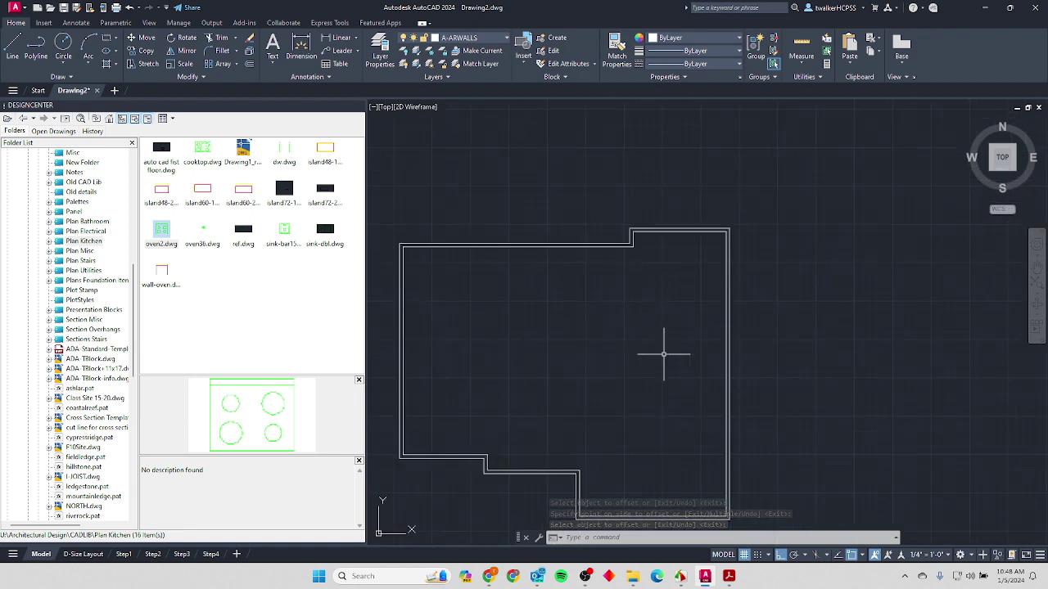
middle_drag(666, 351, 708, 286)
middle_drag(610, 339, 706, 346)
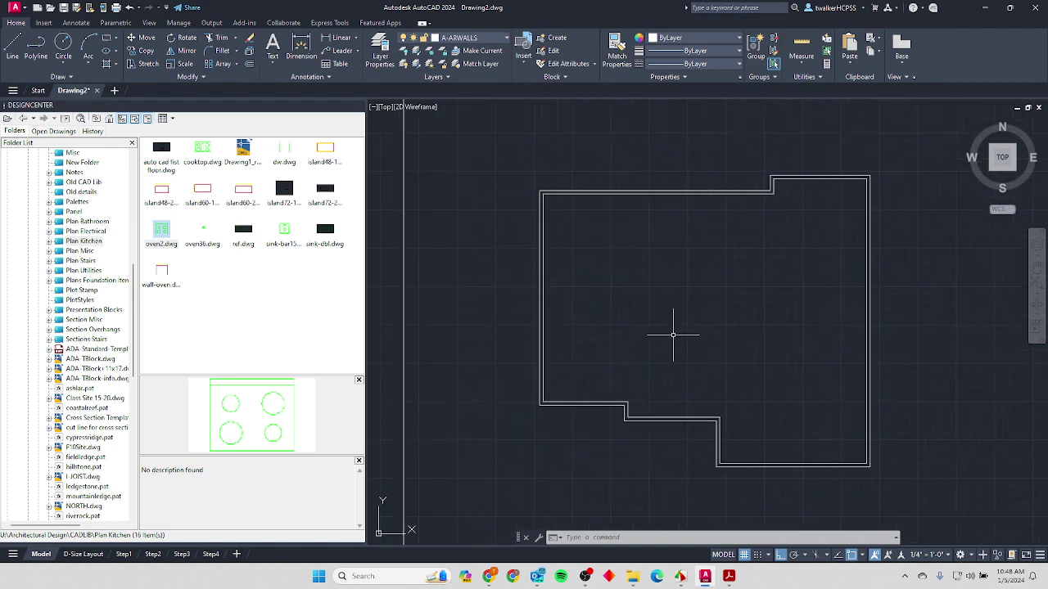
scroll(671, 334, down, 3)
scroll(562, 323, down, 1)
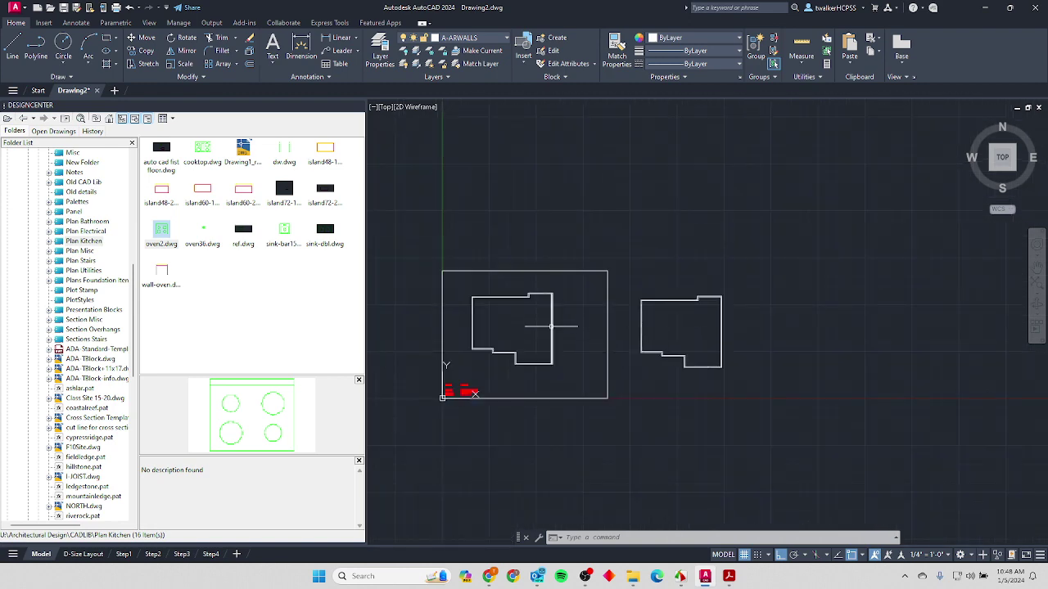
scroll(551, 326, up, 2)
scroll(551, 326, up, 1)
scroll(573, 322, down, 1)
middle_drag(620, 327, 634, 321)
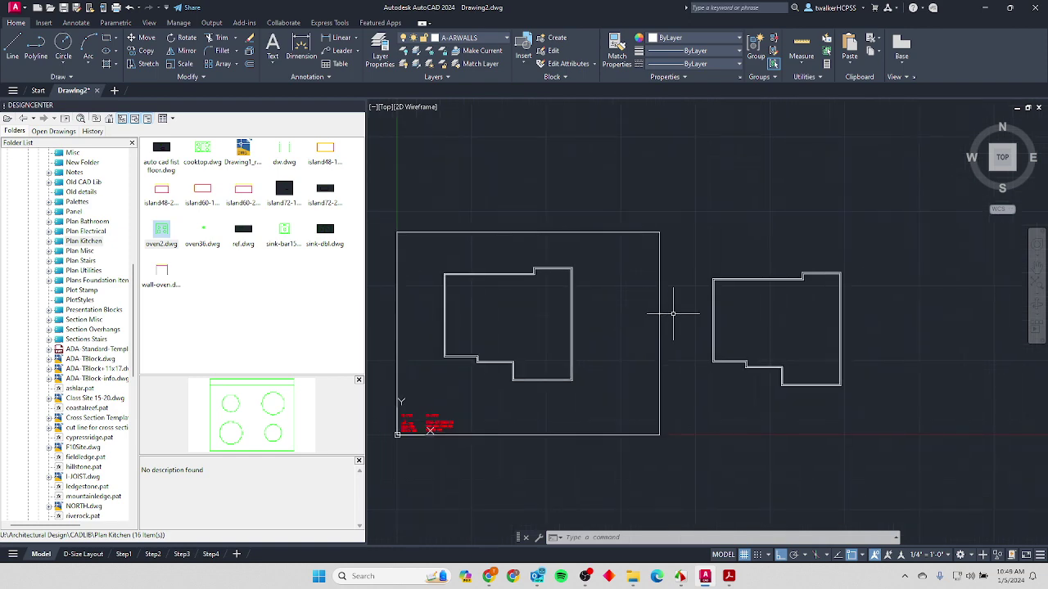
click(836, 277)
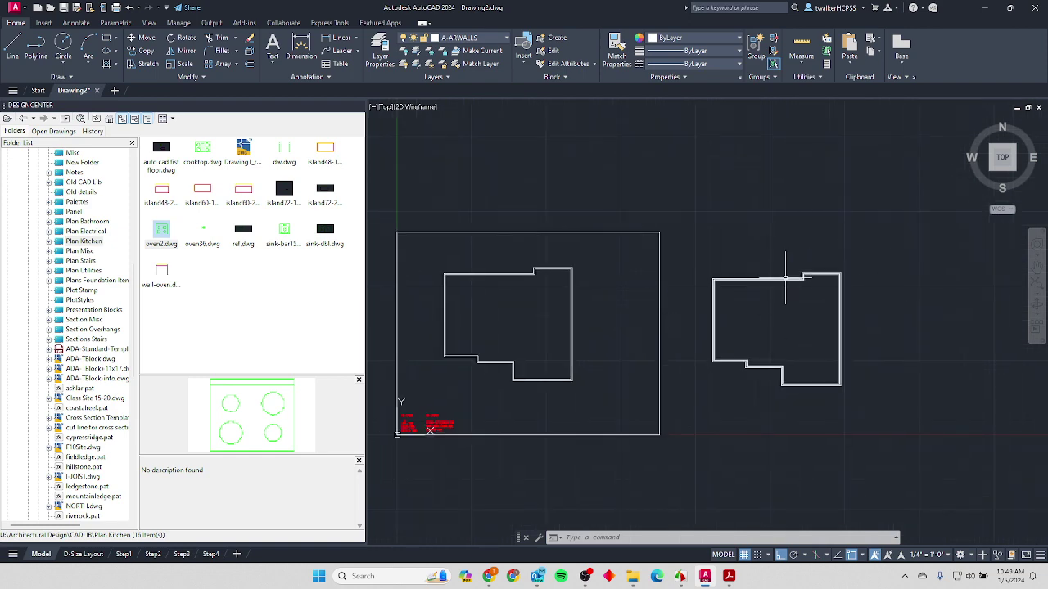
click(784, 278)
scroll(784, 278, up, 6)
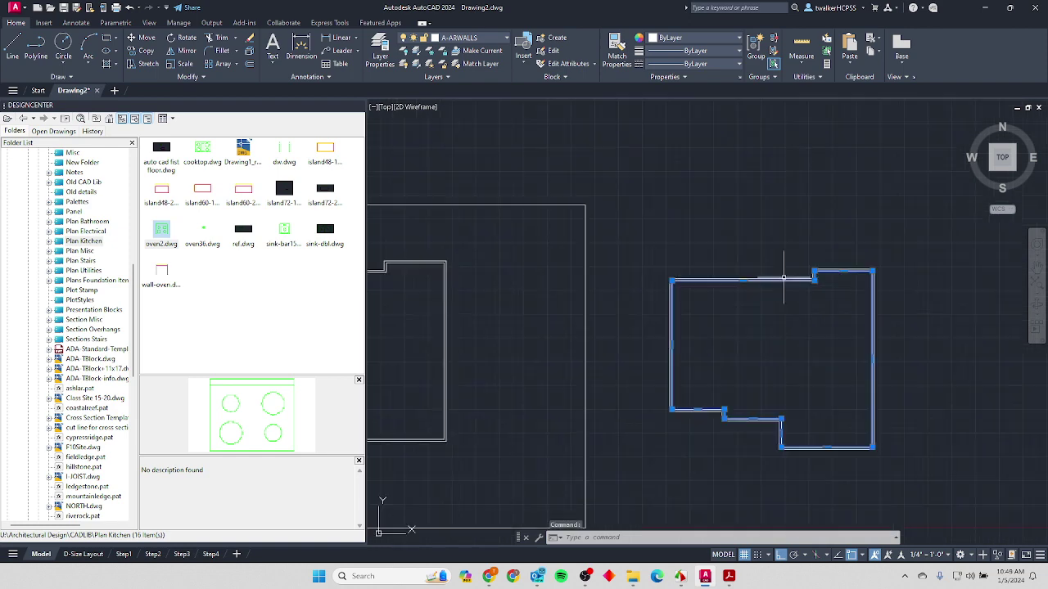
scroll(785, 278, down, 4)
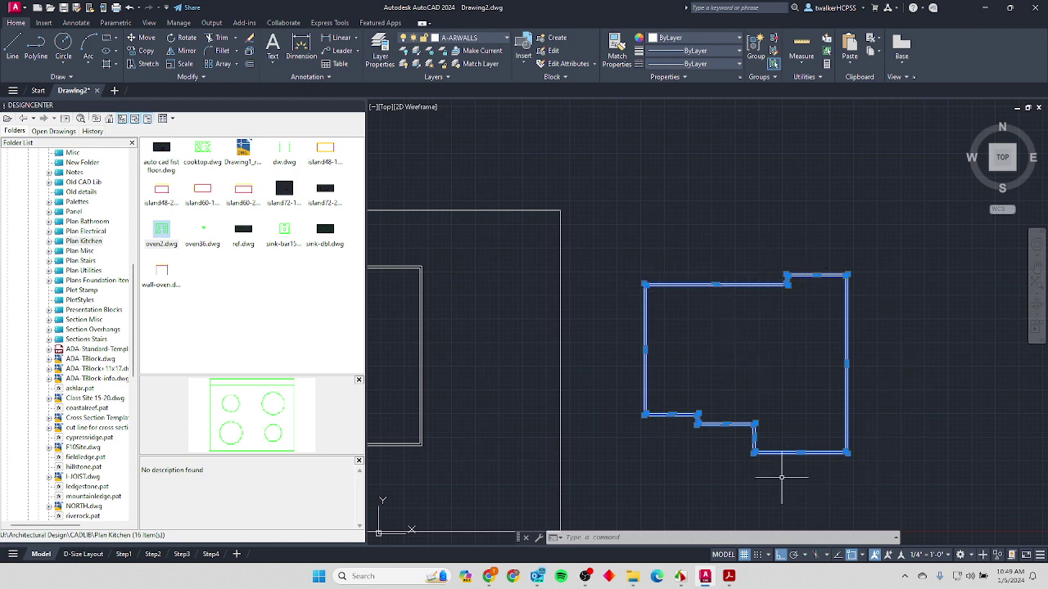
mouse_move(726, 425)
key(Escape)
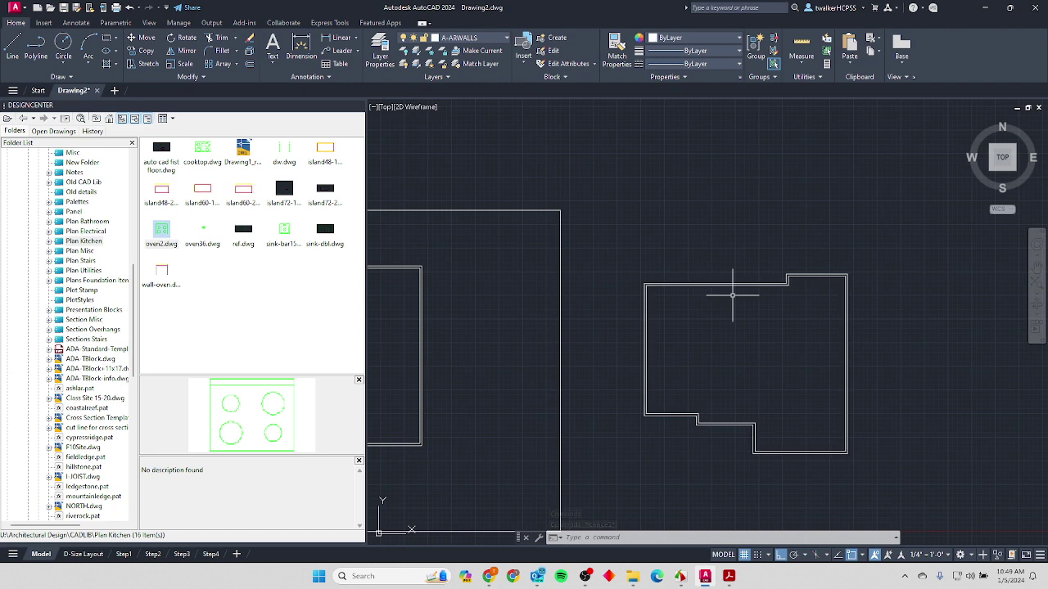
Explode both window-selected outline polylines into individual wall line segments.
click(249, 52)
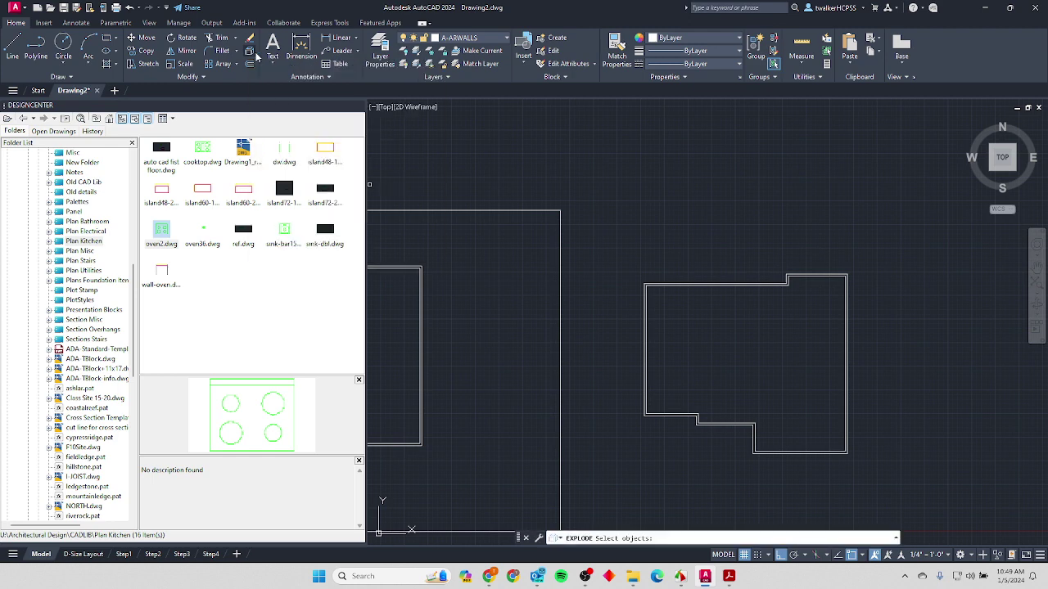
click(812, 255)
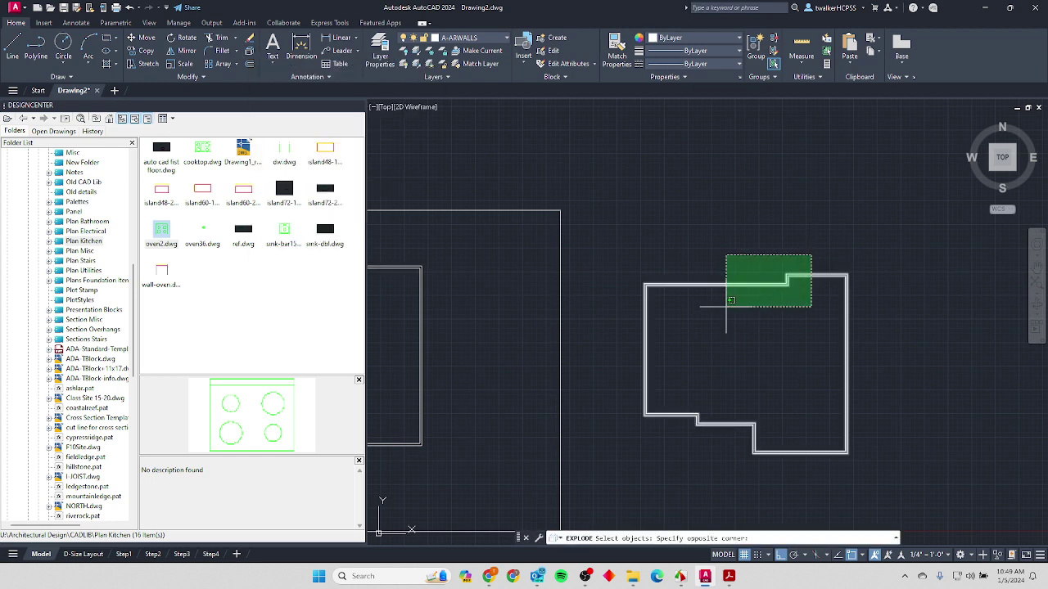
click(726, 307)
key(Return)
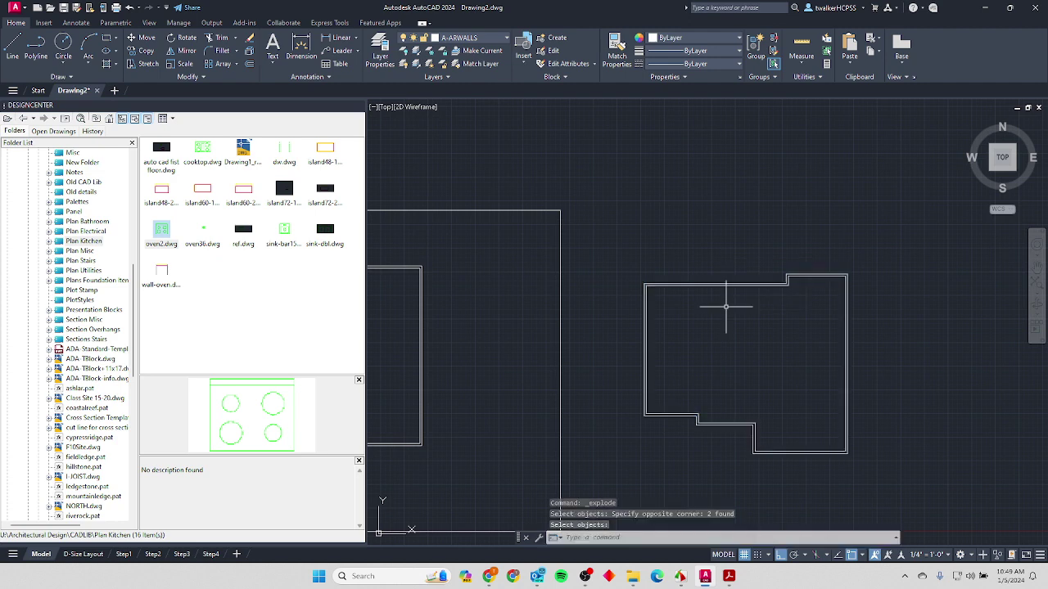
click(250, 52)
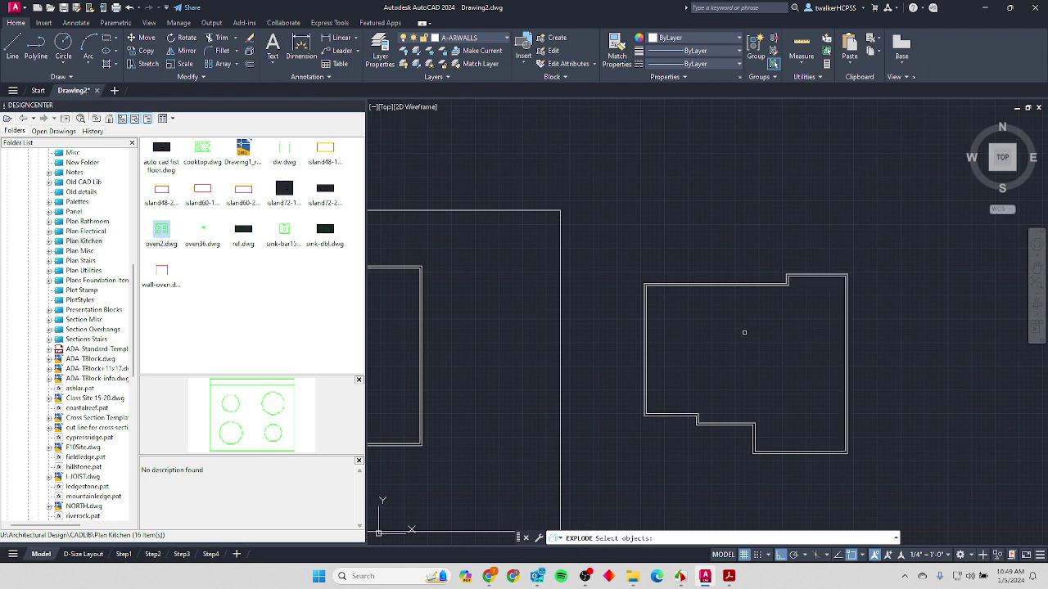
key(Return)
scroll(749, 316, down, 2)
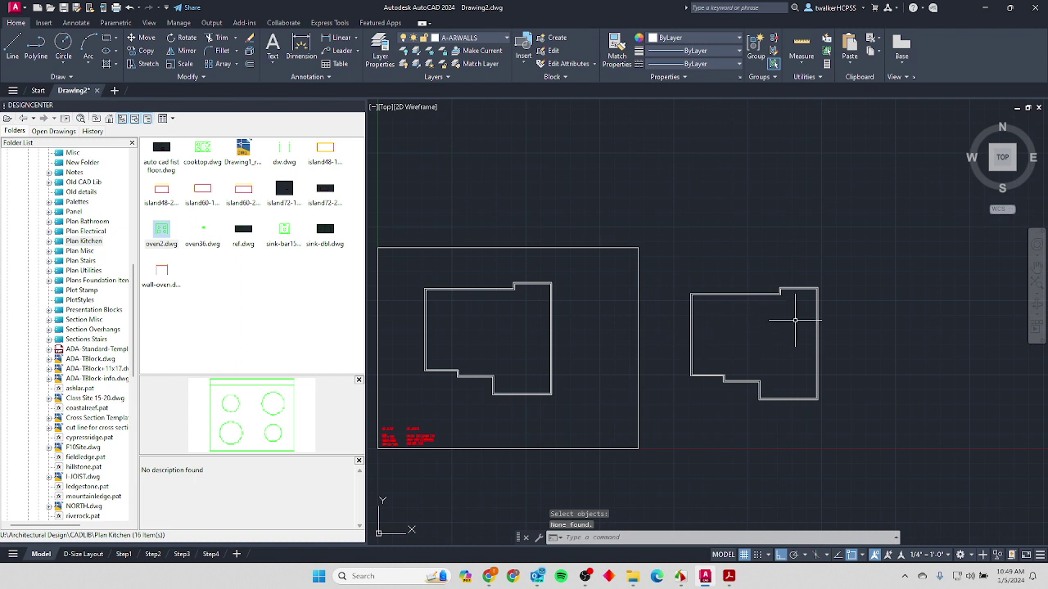
Erase the duplicate right-hand outline with a selection window, keeping the framed plan.
click(819, 327)
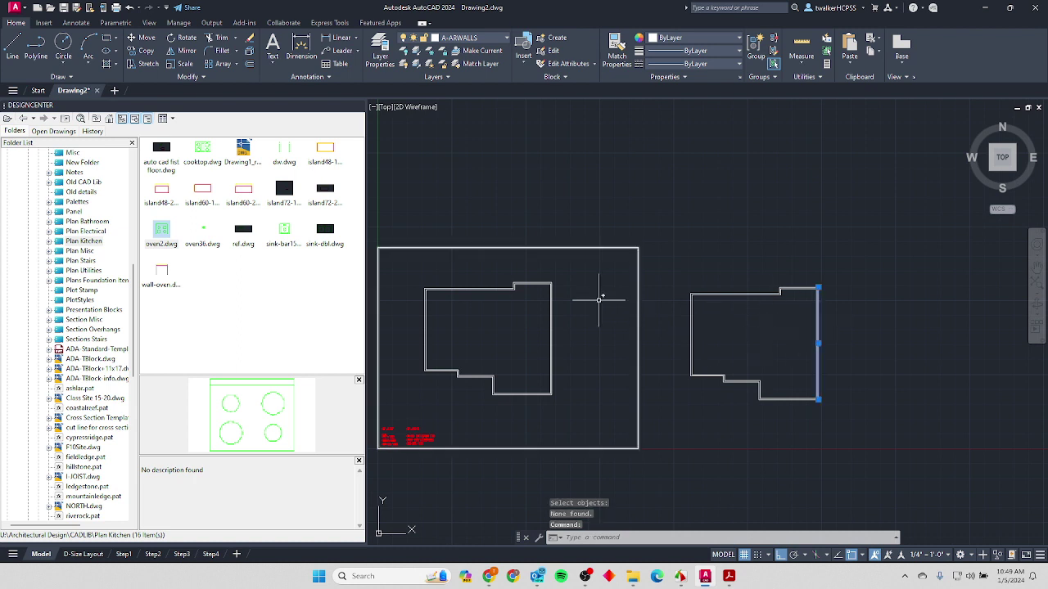
scroll(555, 301, up, 2)
click(550, 311)
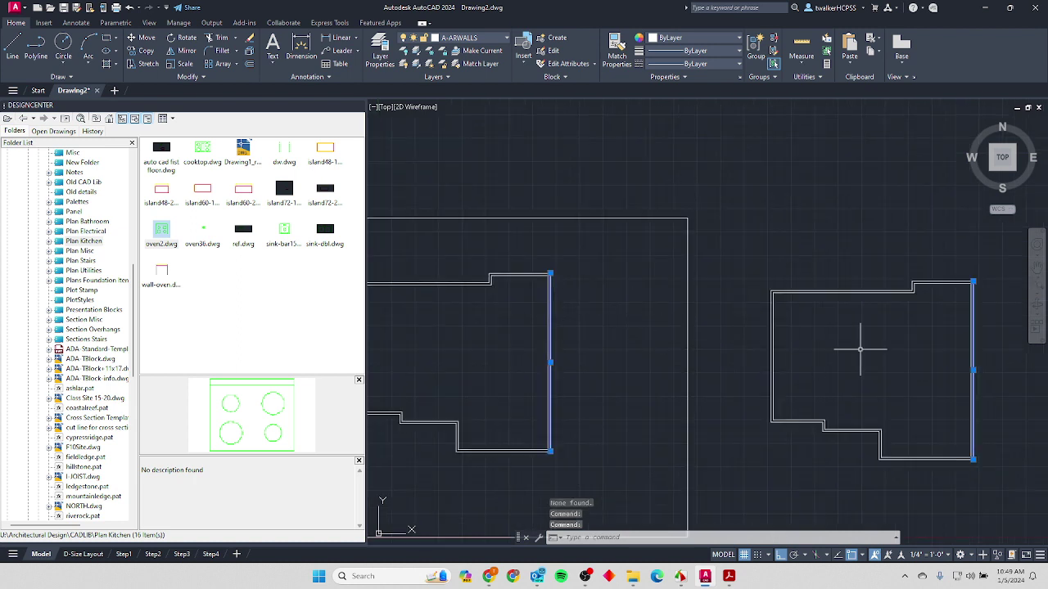
scroll(848, 342, down, 2)
key(Escape)
key(Escape)
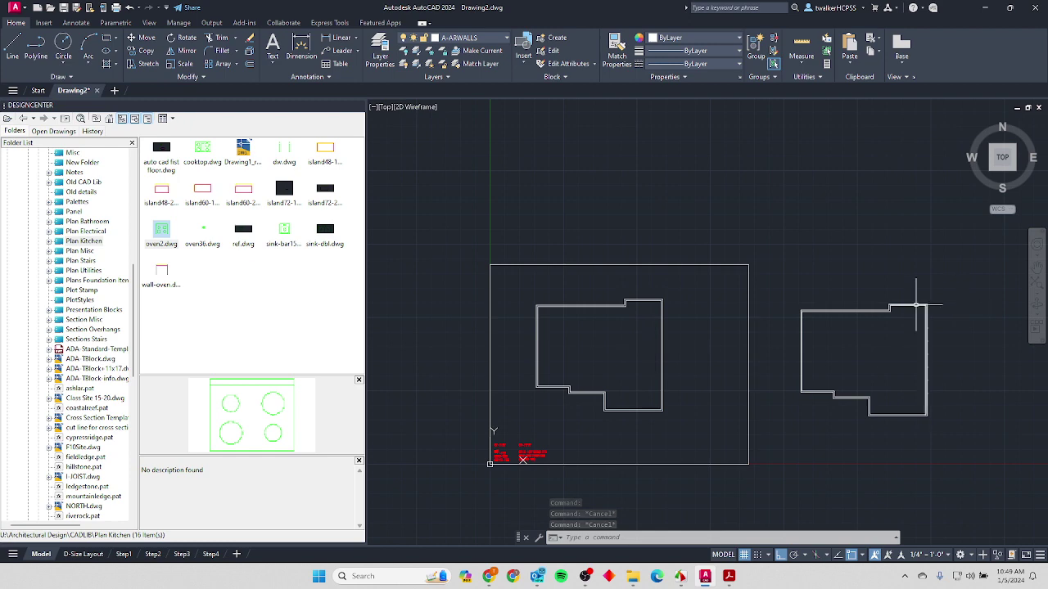
click(949, 282)
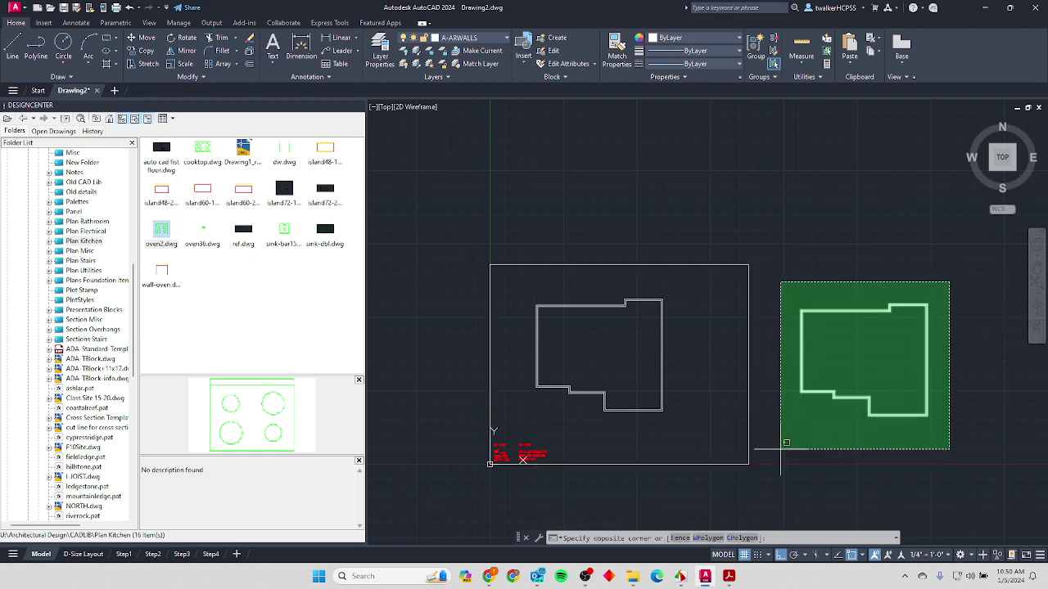
click(752, 476)
key(Delete)
scroll(582, 355, up, 2)
middle_drag(582, 356, 626, 306)
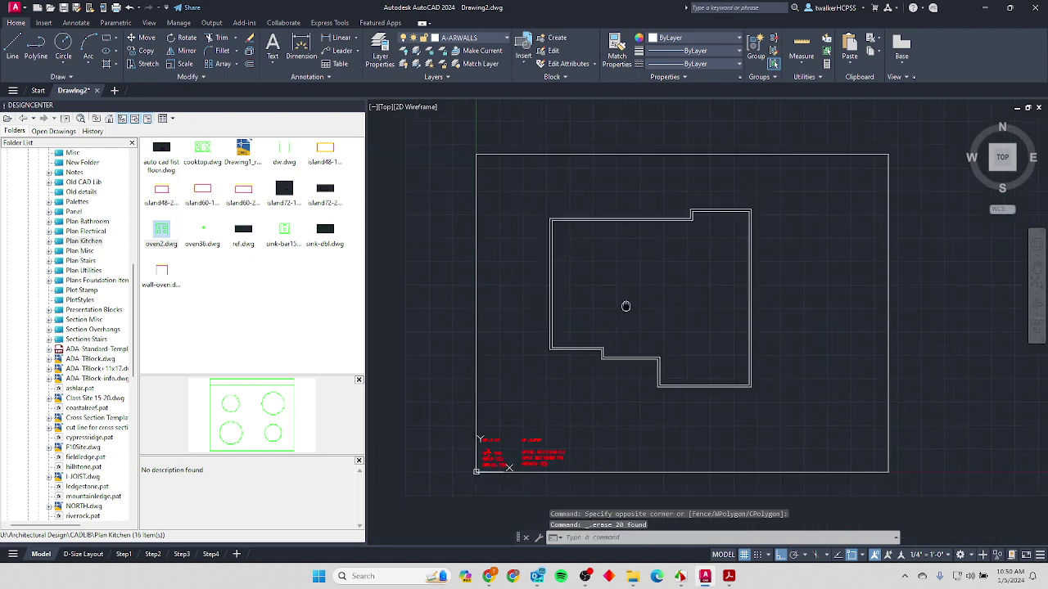
scroll(625, 304, up, 2)
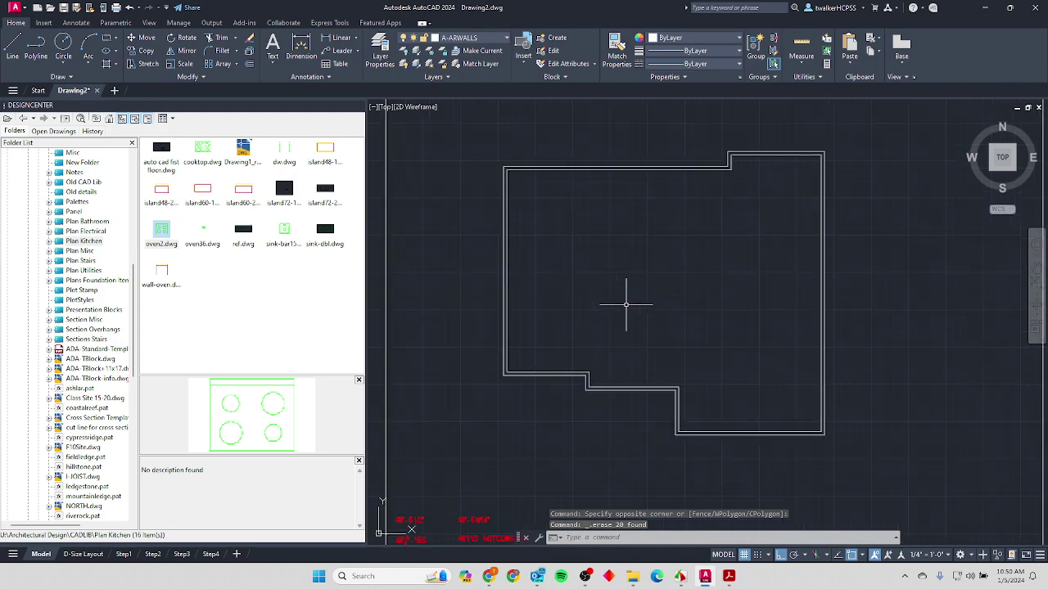
scroll(625, 304, up, 1)
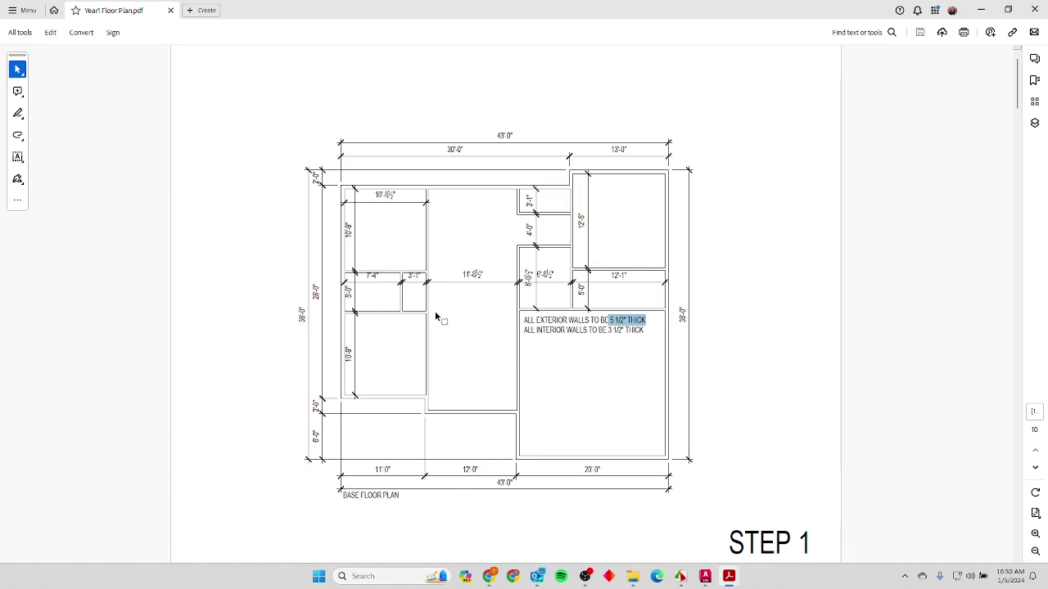
Zoom into the reference PDF to read the room and wall-thickness dimensions, briefly comparing with the drawing.
ctrl+scroll(364, 218, up, 5)
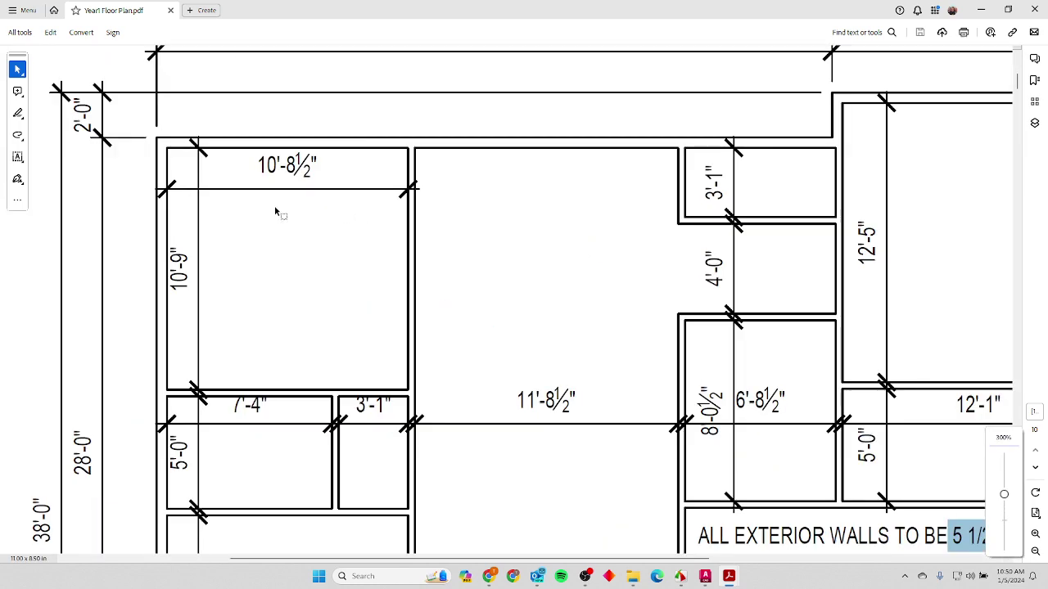
scroll(274, 213, up, 1)
scroll(266, 232, up, 2)
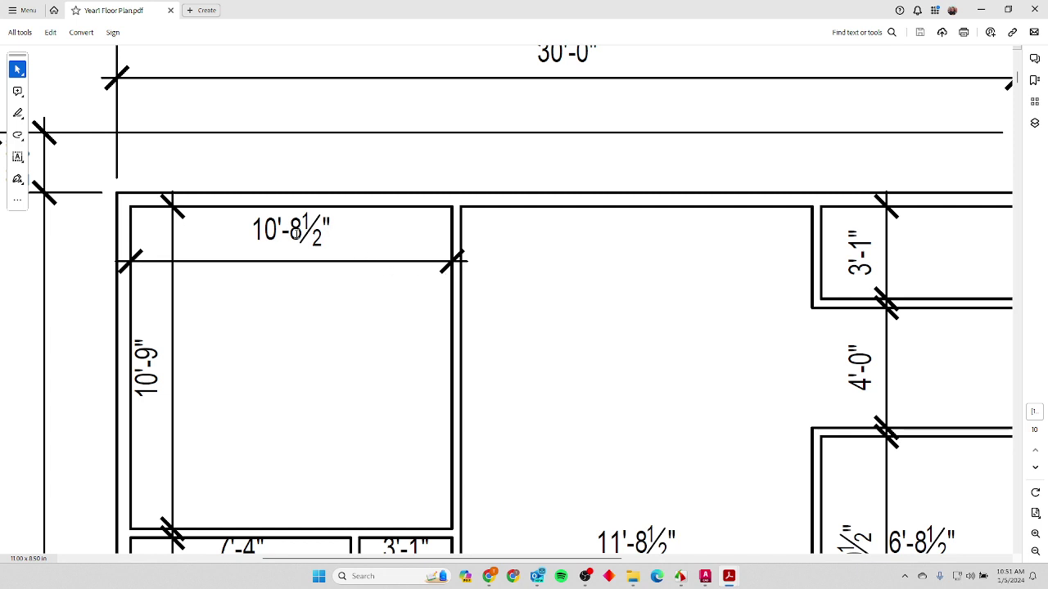
scroll(256, 237, down, 2)
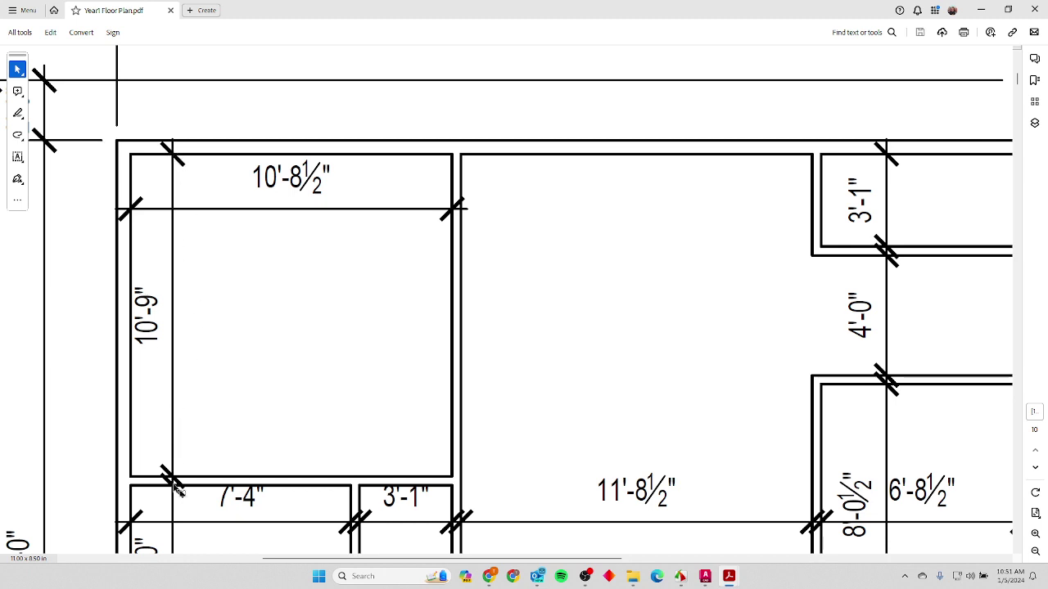
scroll(250, 467, down, 1)
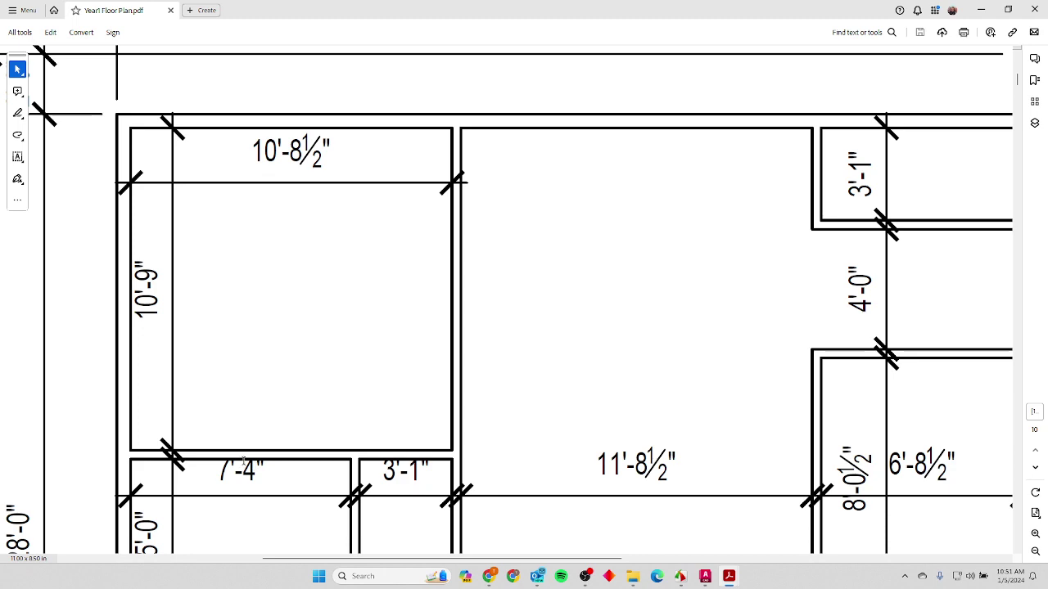
key(alt+Tab)
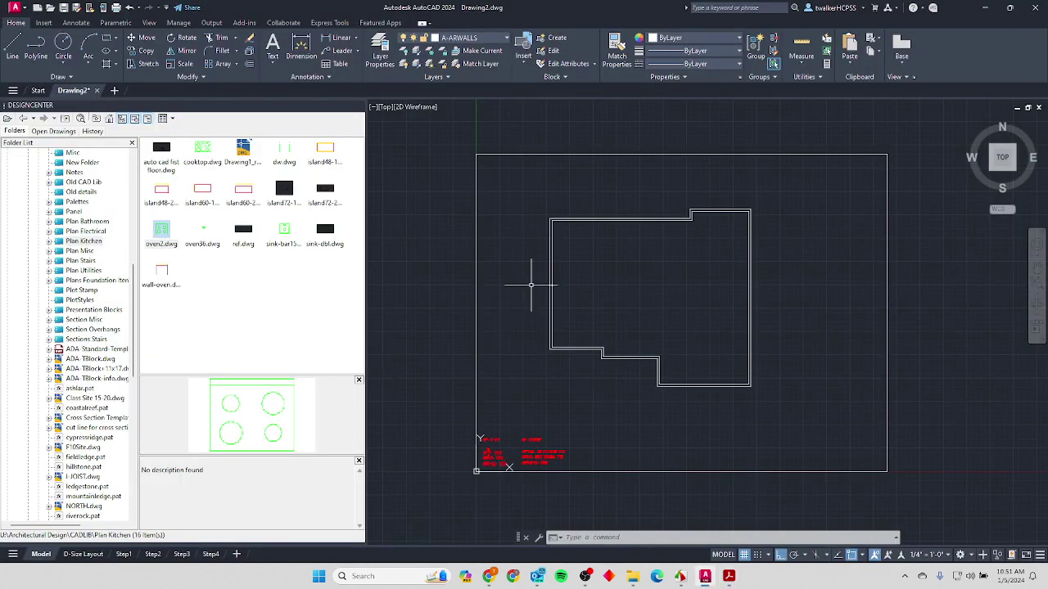
scroll(572, 224, up, 3)
key(alt+Tab)
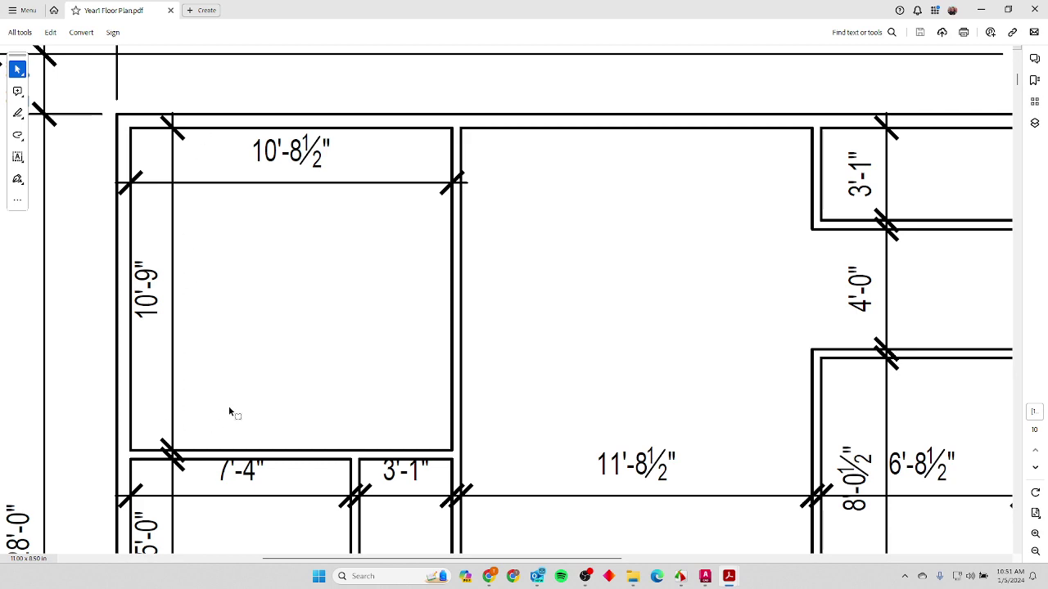
ctrl+scroll(300, 379, down, 5)
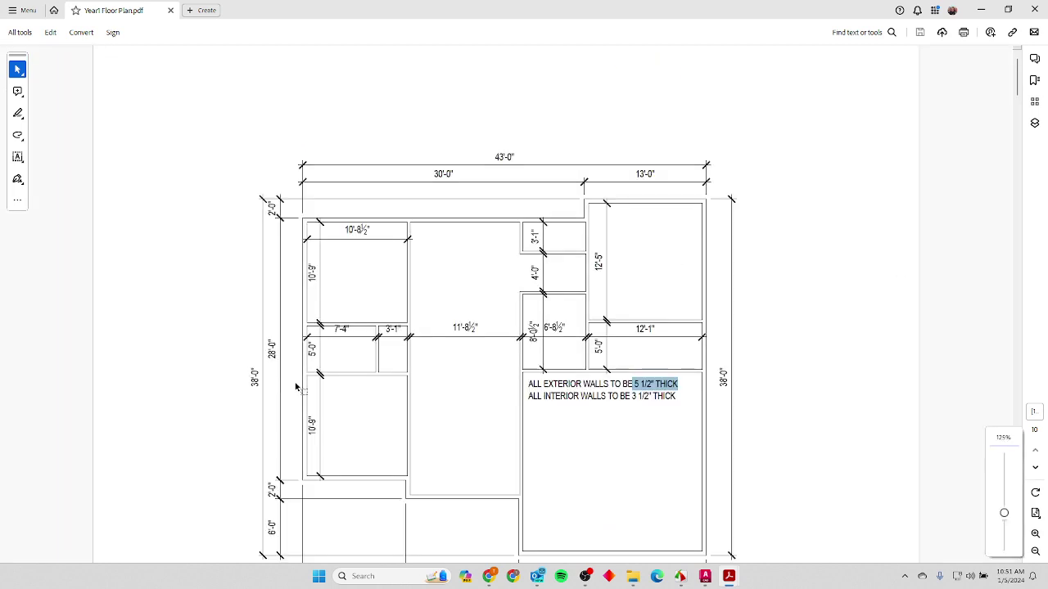
ctrl+scroll(346, 421, up, 1)
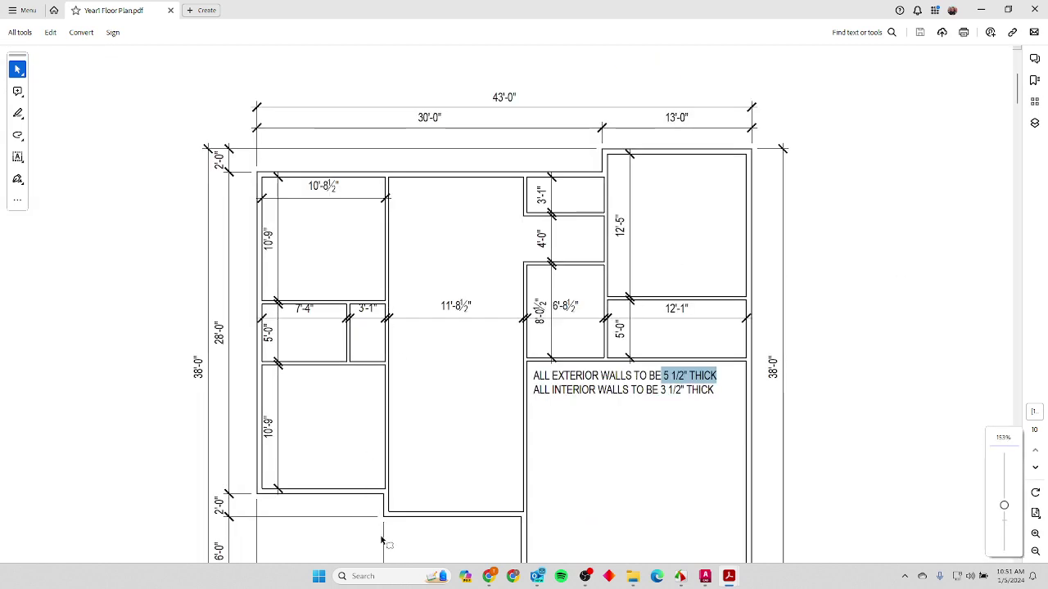
ctrl+scroll(382, 519, up, 1)
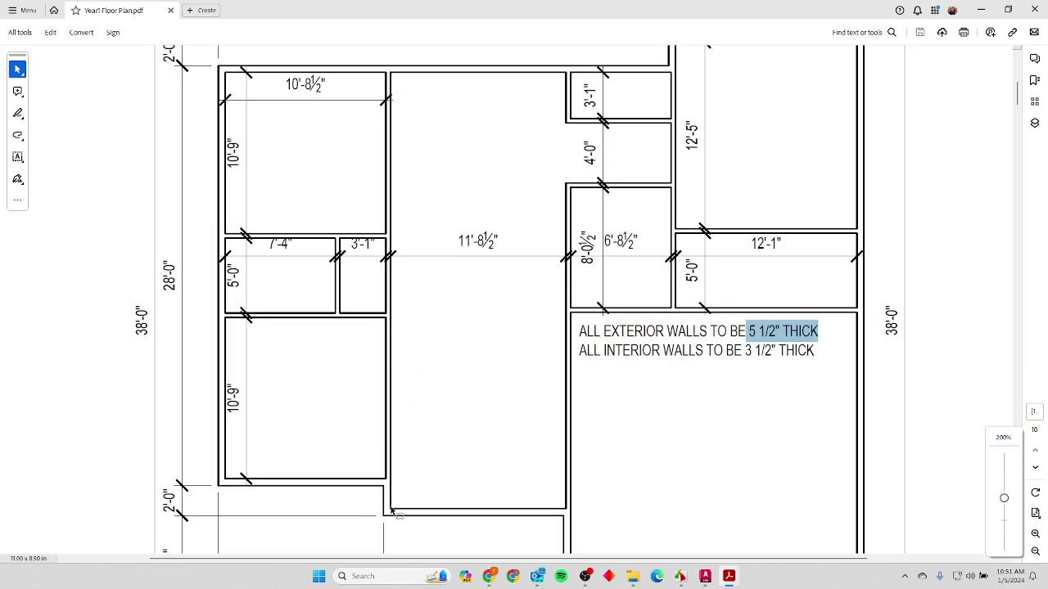
ctrl+scroll(384, 524, up, 5)
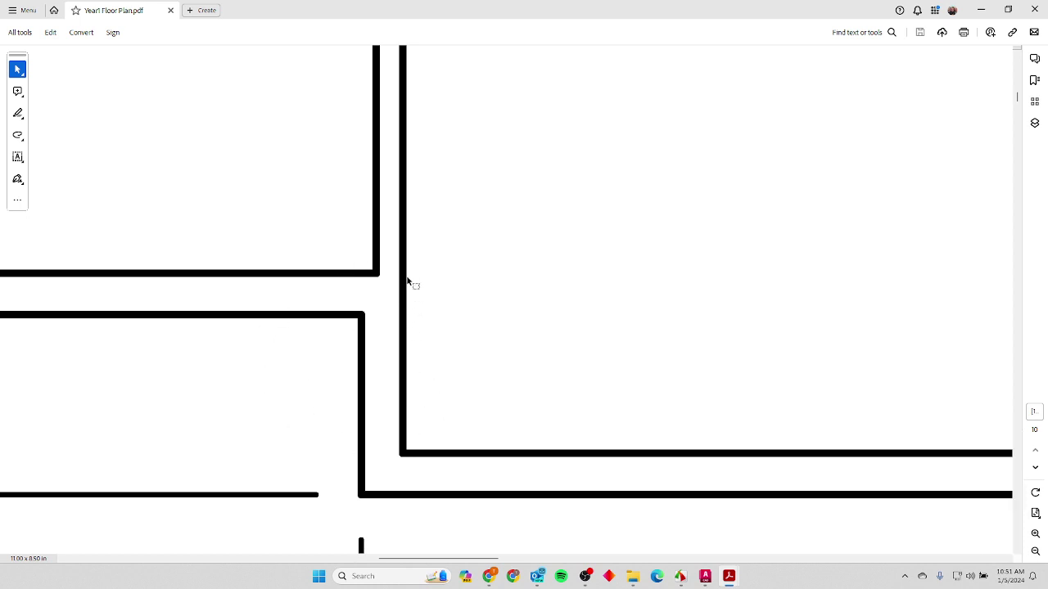
key(alt+Tab)
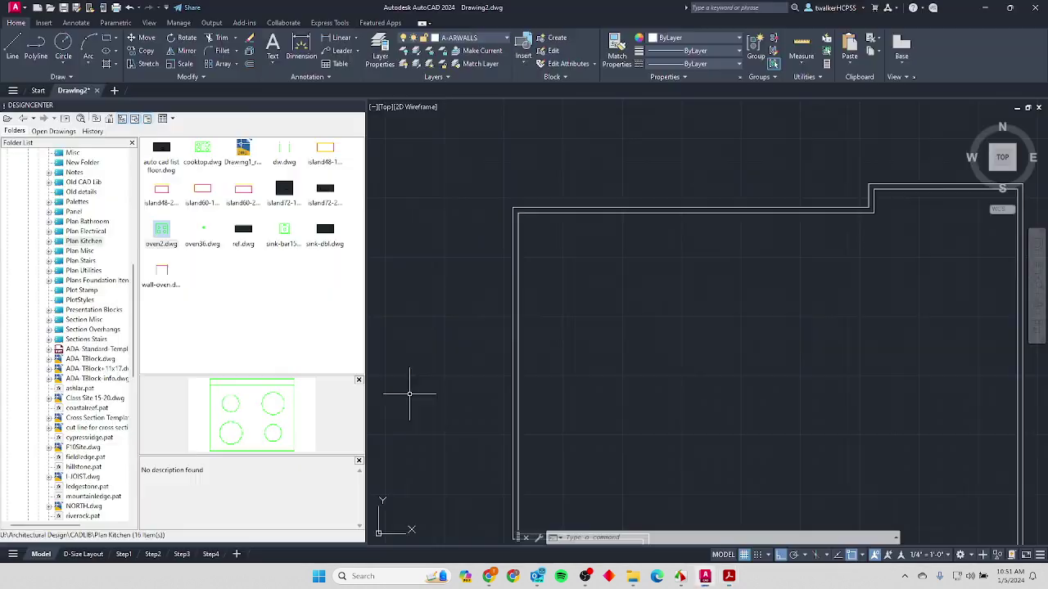
scroll(636, 392, down, 5)
scroll(621, 379, up, 6)
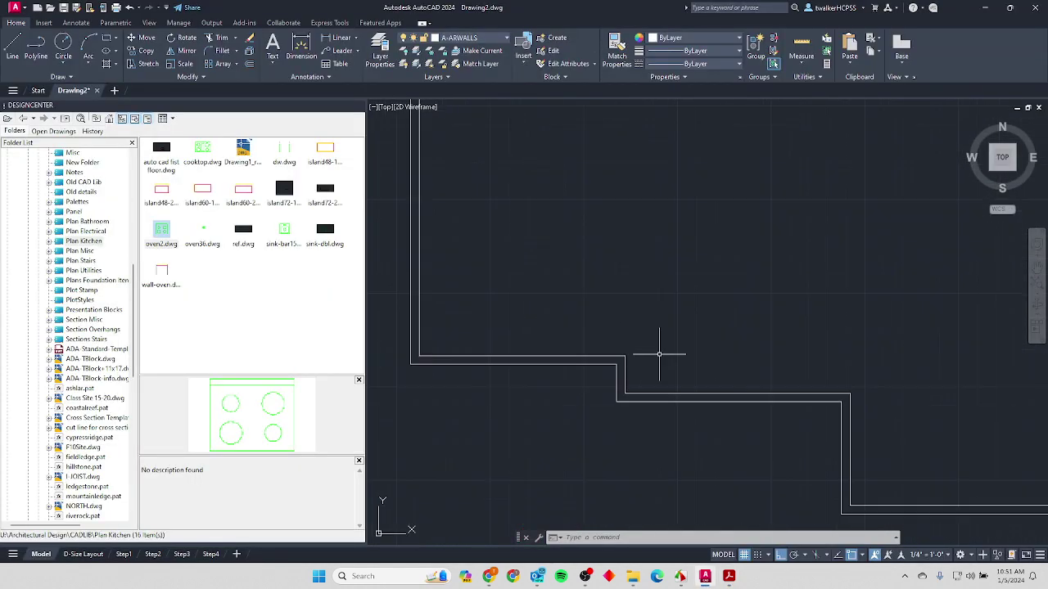
scroll(693, 319, up, 2)
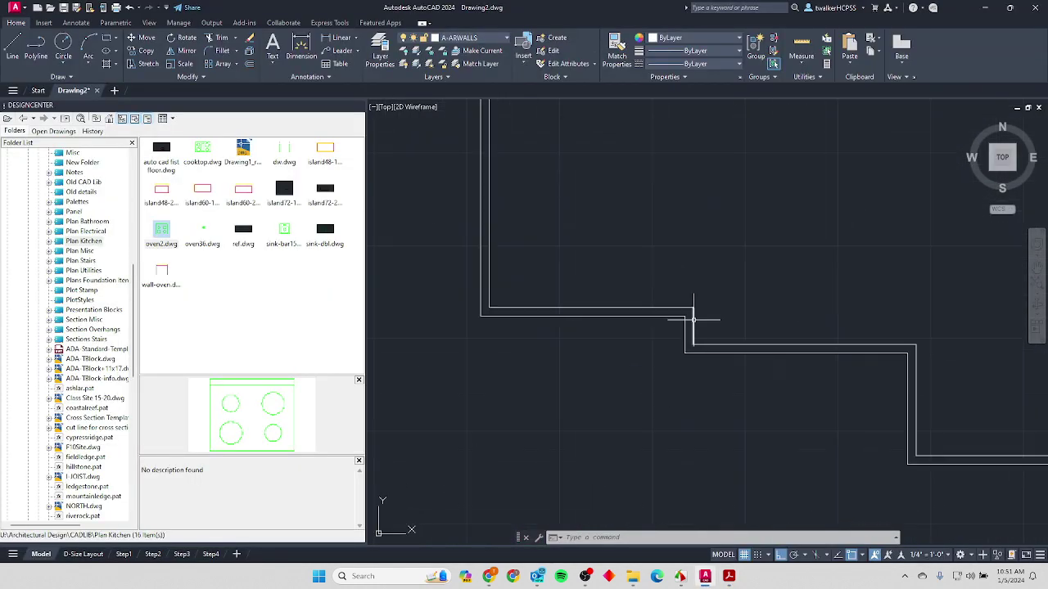
scroll(660, 297, down, 2)
key(alt+Tab)
ctrl+scroll(415, 350, down, 4)
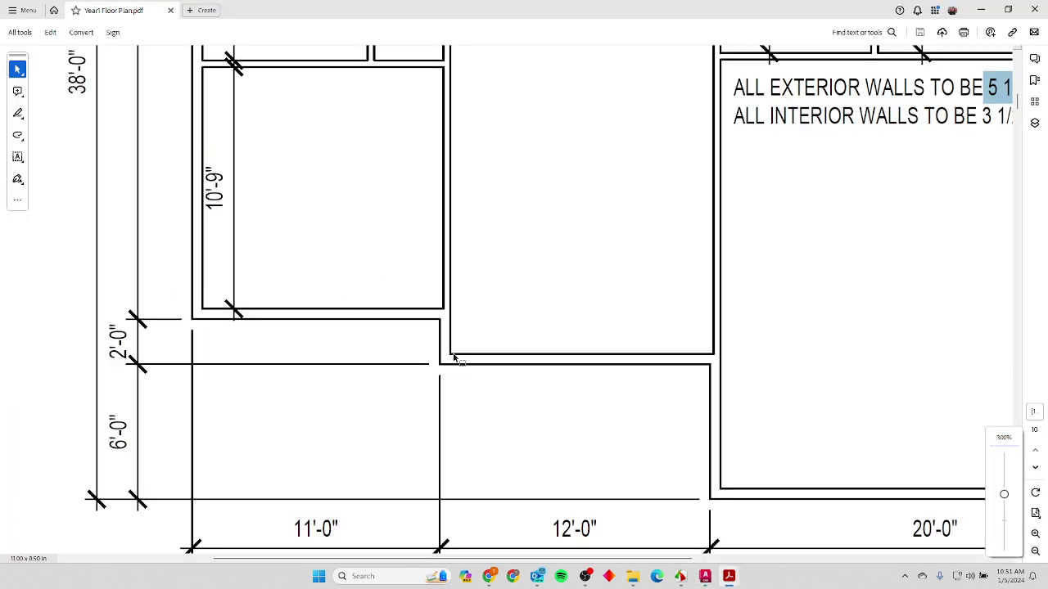
key(alt+Tab)
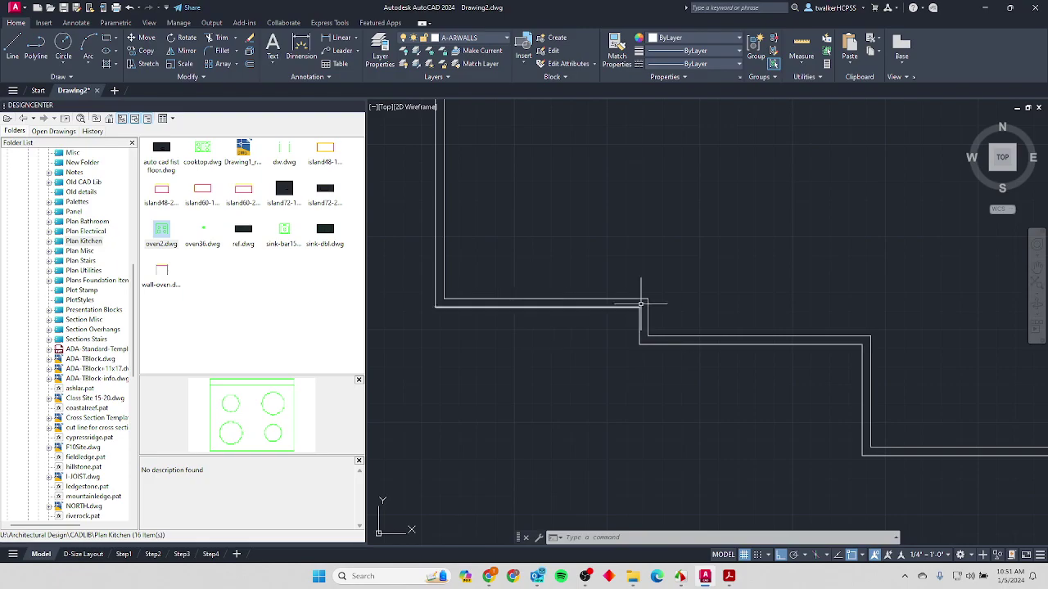
key(alt+Tab)
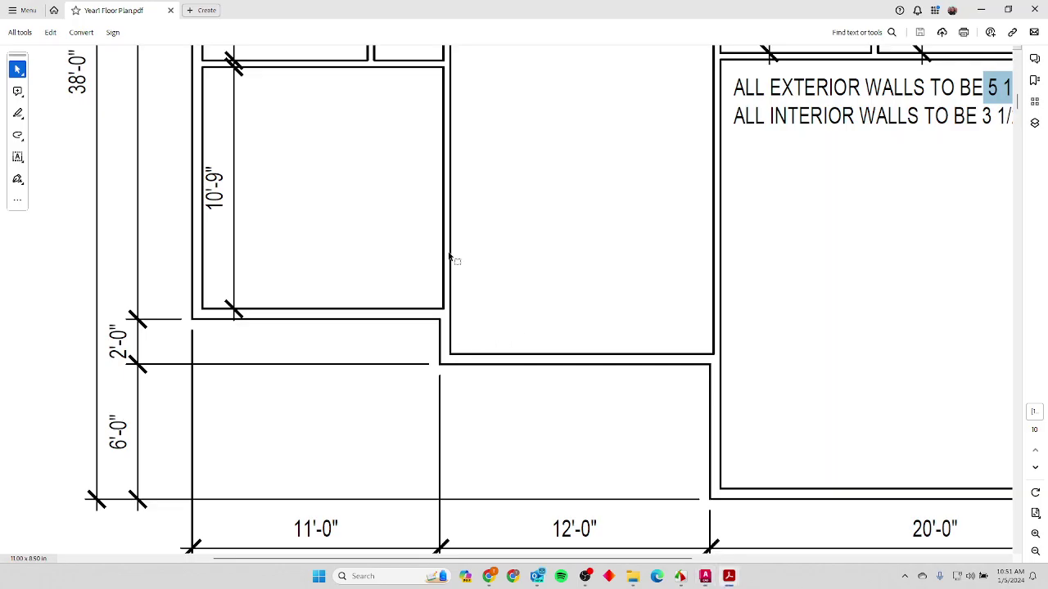
ctrl+scroll(456, 317, up, 5)
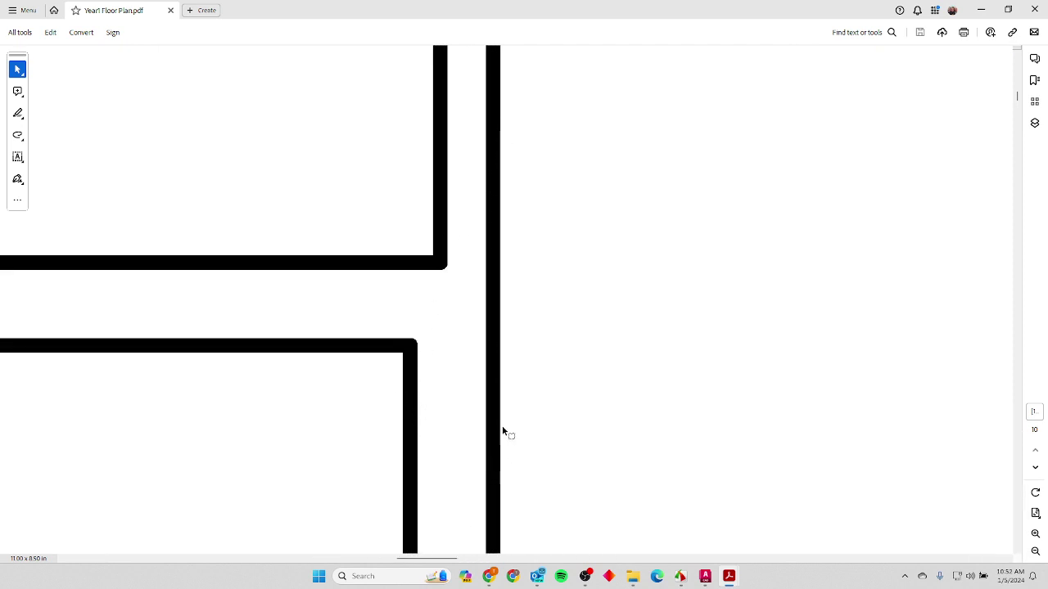
ctrl+scroll(491, 437, down, 3)
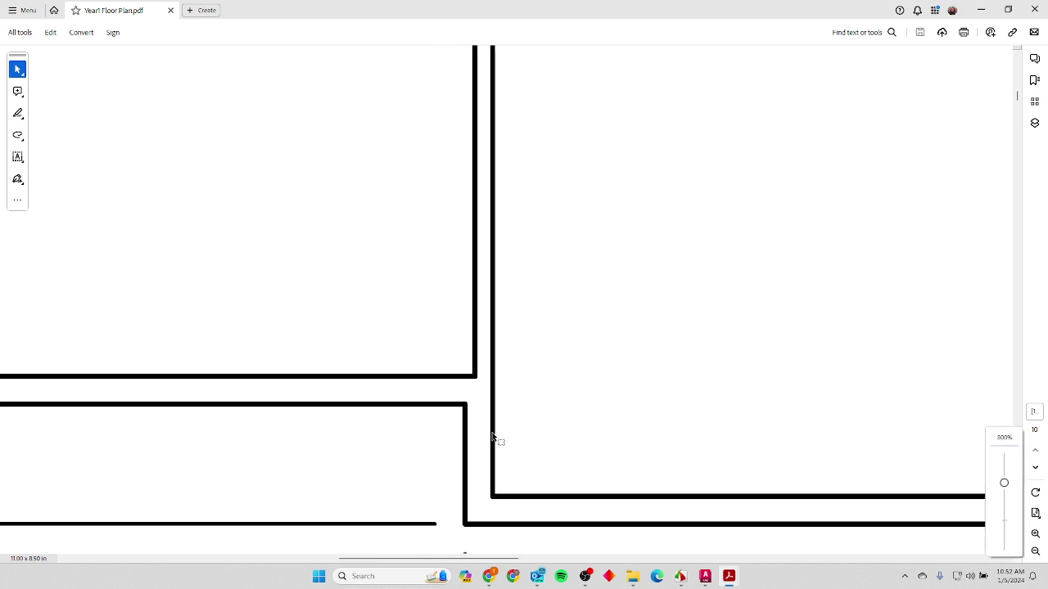
ctrl+scroll(491, 437, down, 3)
ctrl+scroll(494, 456, down, 4)
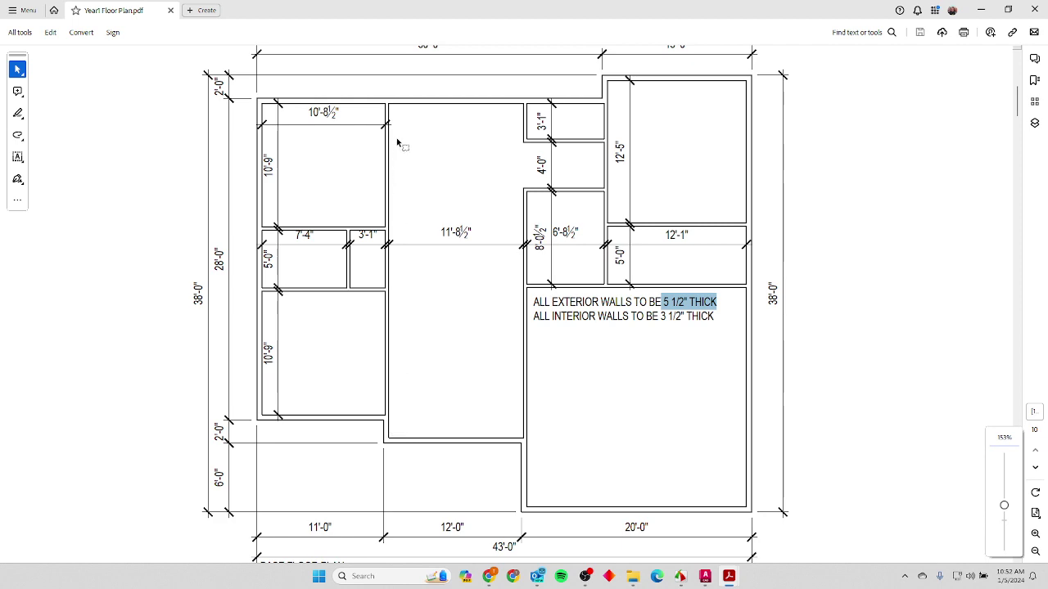
scroll(393, 108, down, 1)
Extend the vertical interior wall line down to the lower exterior wall, then bring up the reference PDF.
key(alt+Tab)
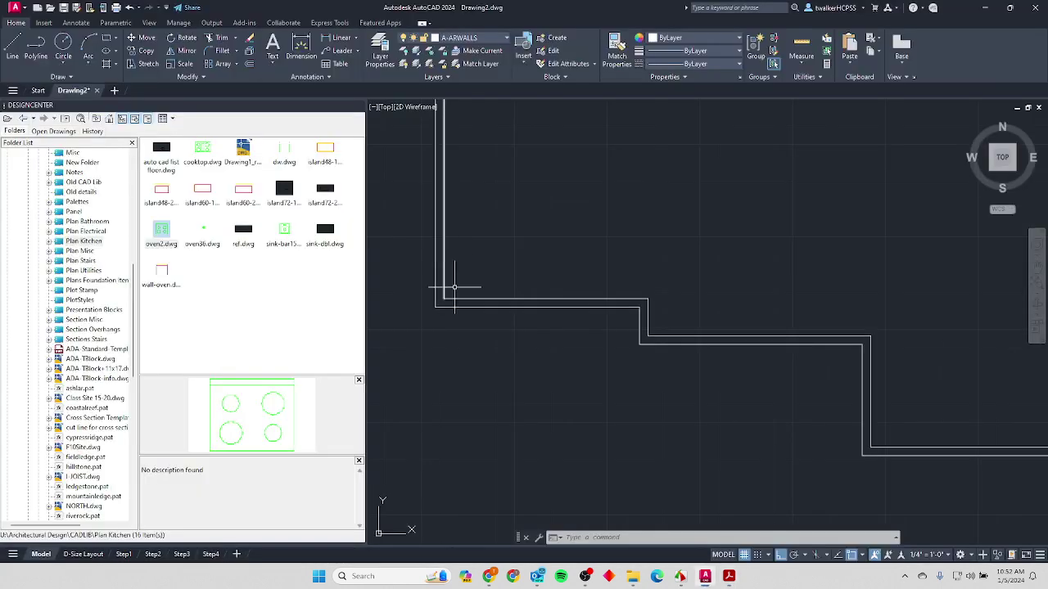
scroll(657, 304, down, 1)
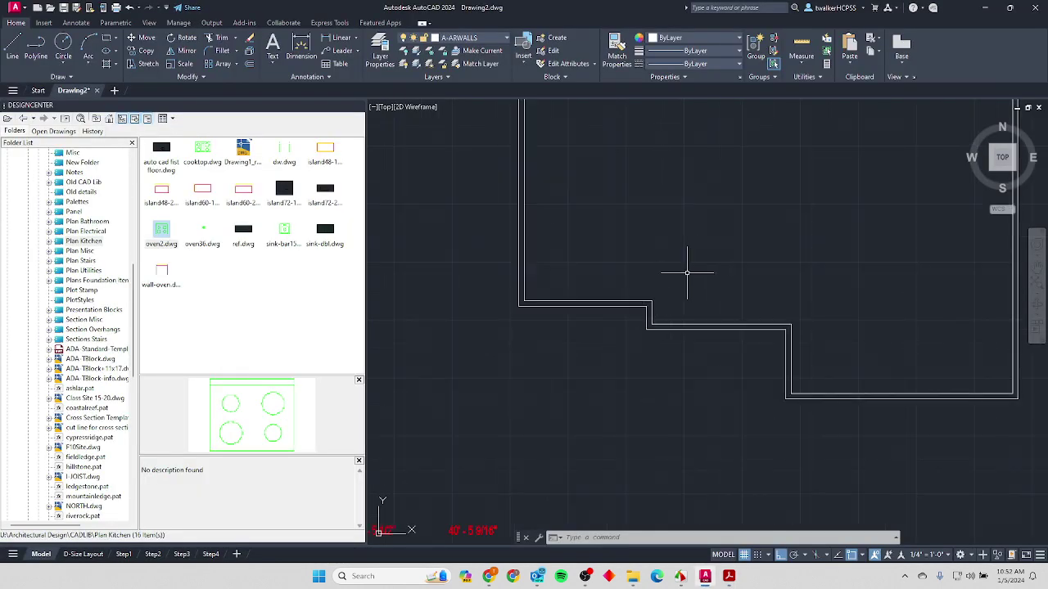
scroll(685, 393, down, 3)
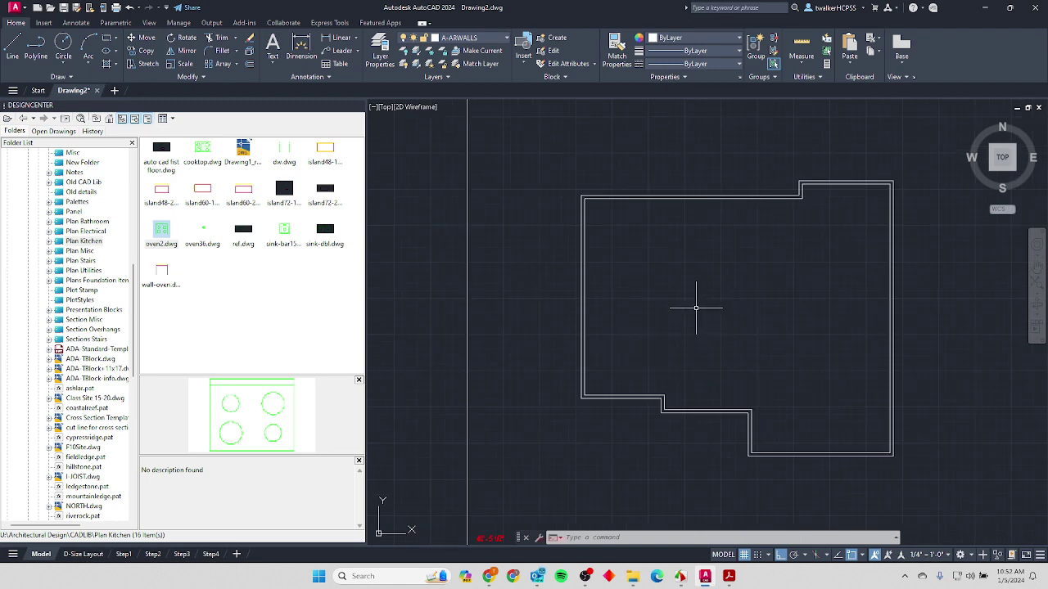
text(ex)
key(Return)
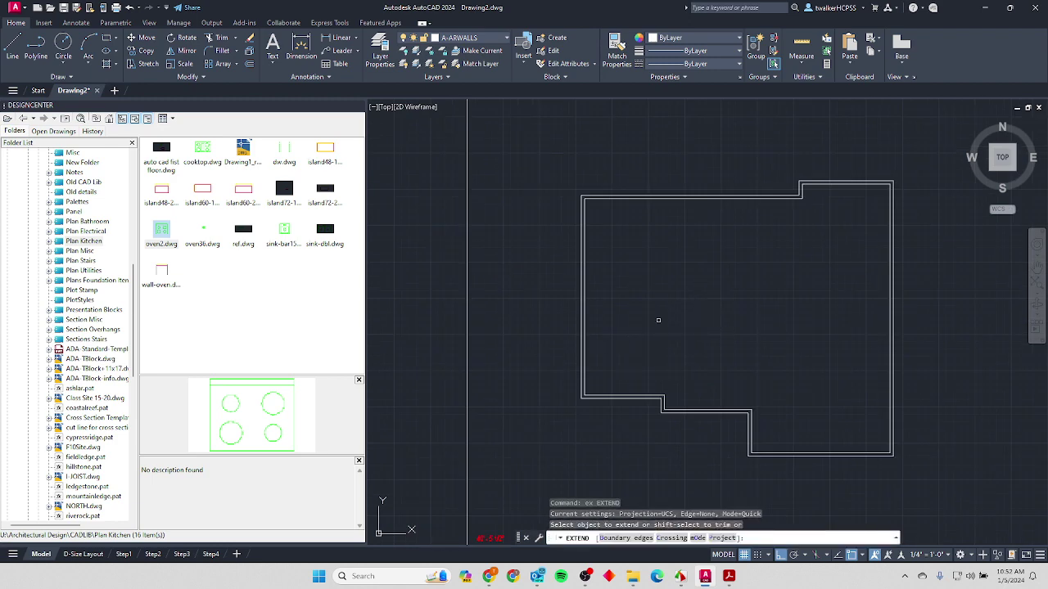
click(666, 400)
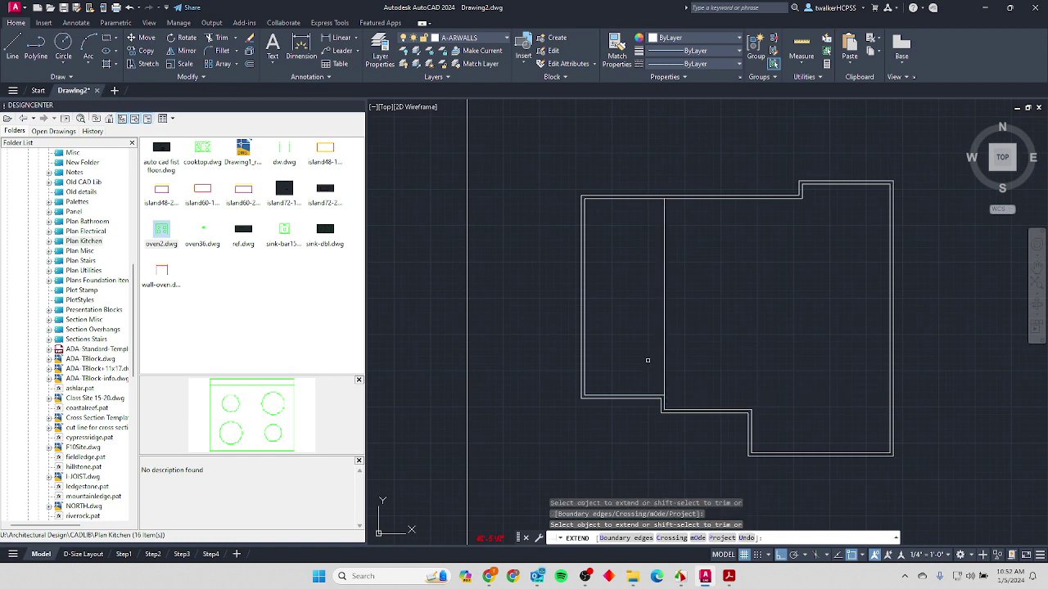
key(alt+Tab)
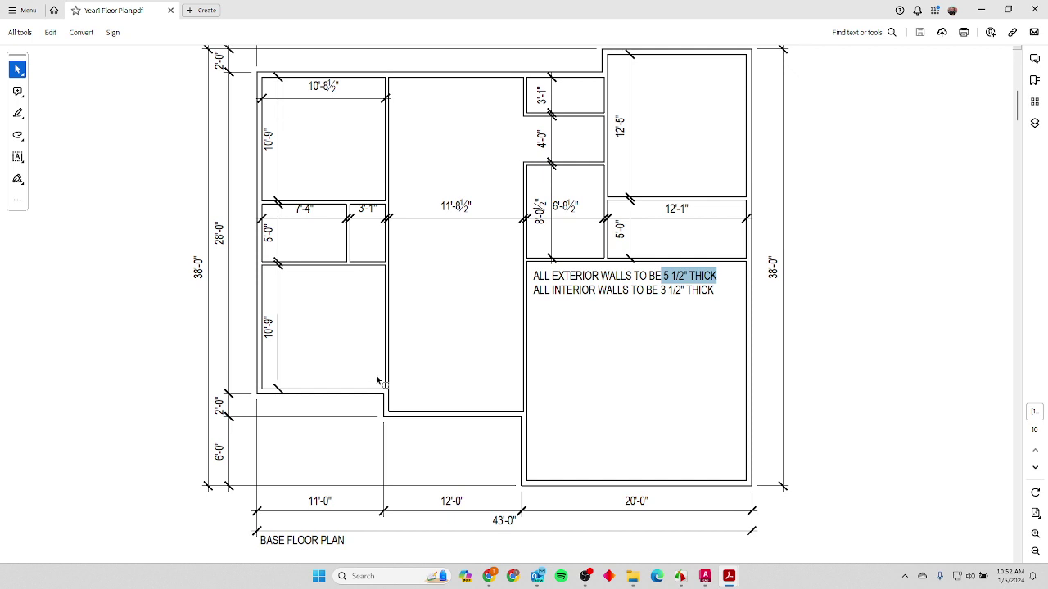
Highlight the 3 1/2" interior wall thickness note on the reference plan, then return to AutoCAD.
ctrl+scroll(375, 381, up, 6)
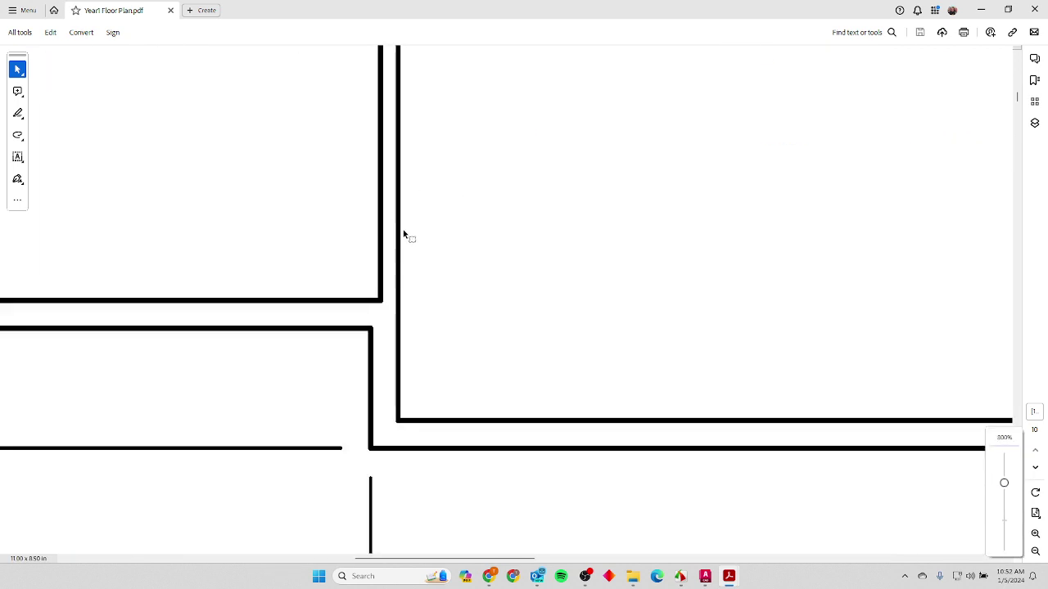
ctrl+scroll(388, 229, down, 6)
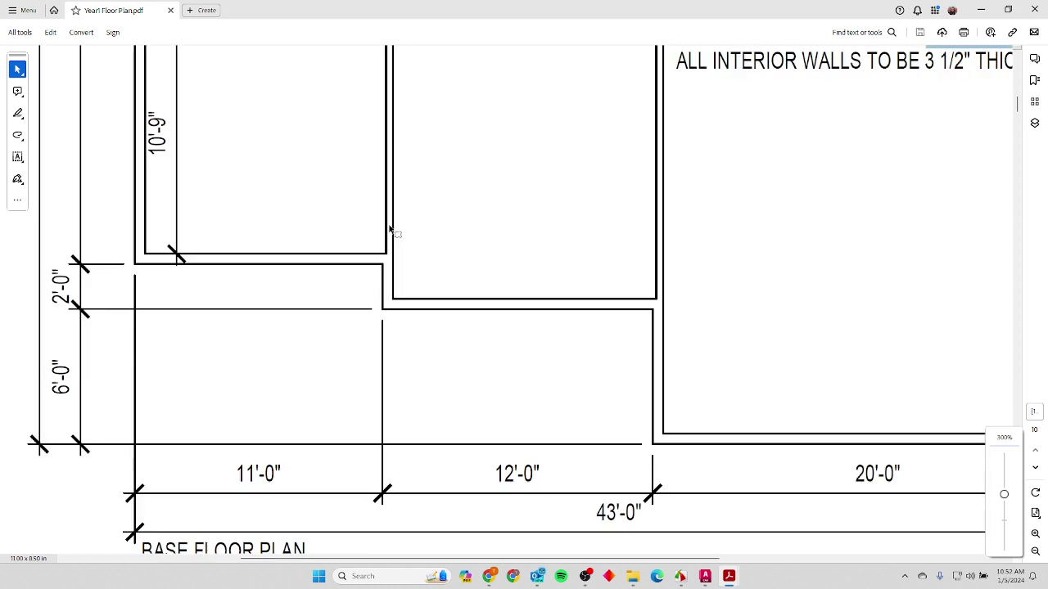
drag(662, 211, 687, 213)
ctrl+scroll(388, 344, up, 6)
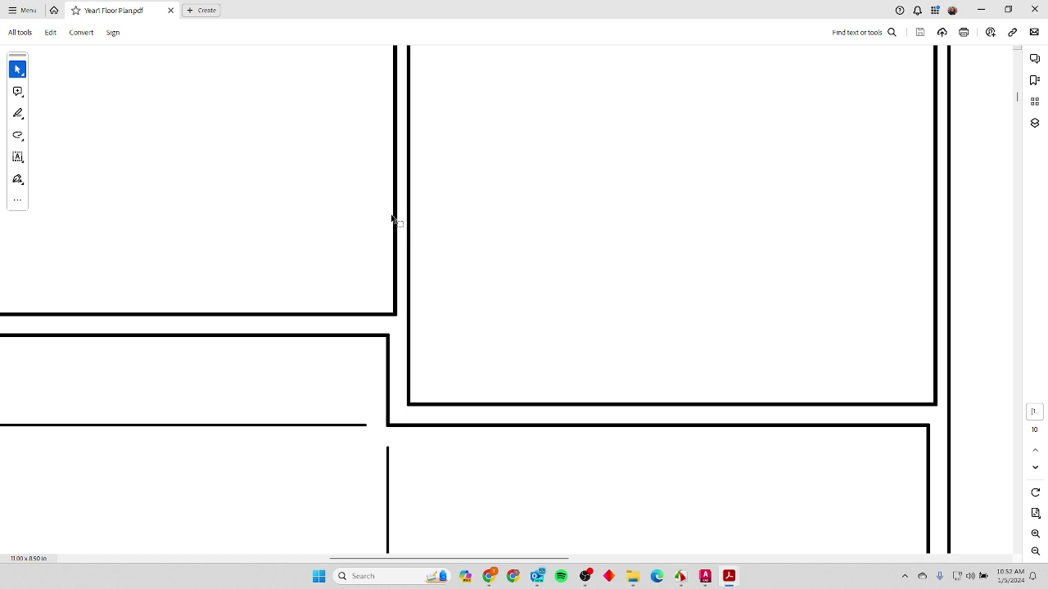
key(alt+Tab)
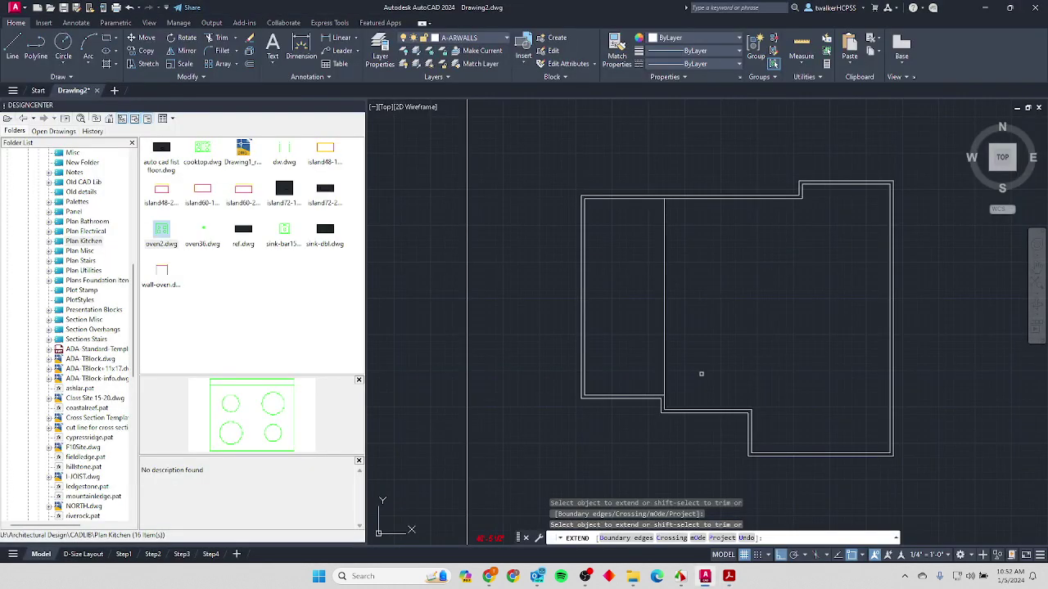
Offset the vertical interior wall line 3.5 to its left, forming a double-line wall.
scroll(701, 374, up, 3)
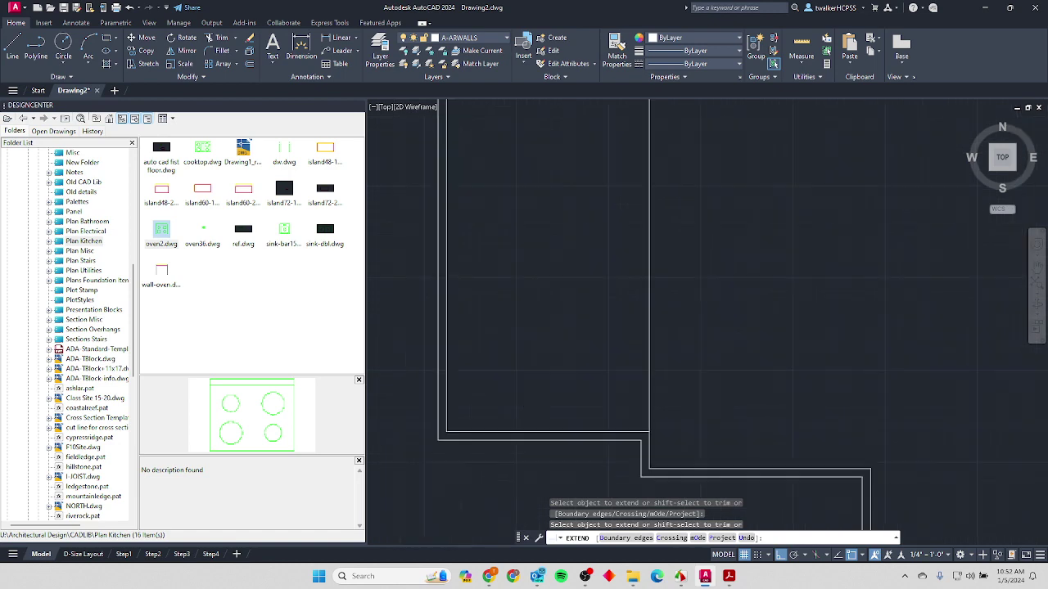
click(249, 63)
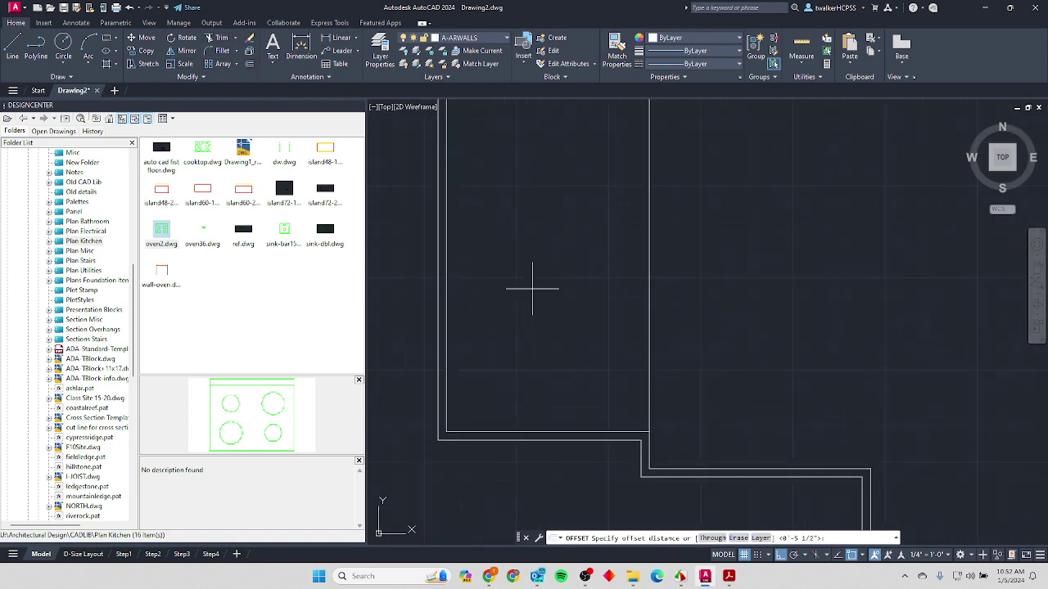
text(3.5)
key(Return)
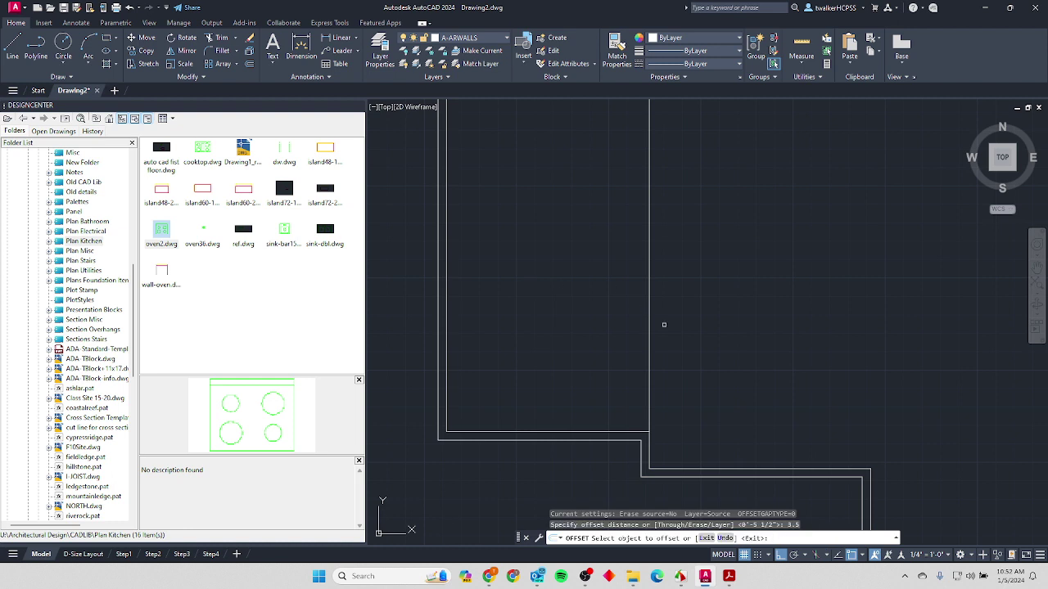
click(651, 327)
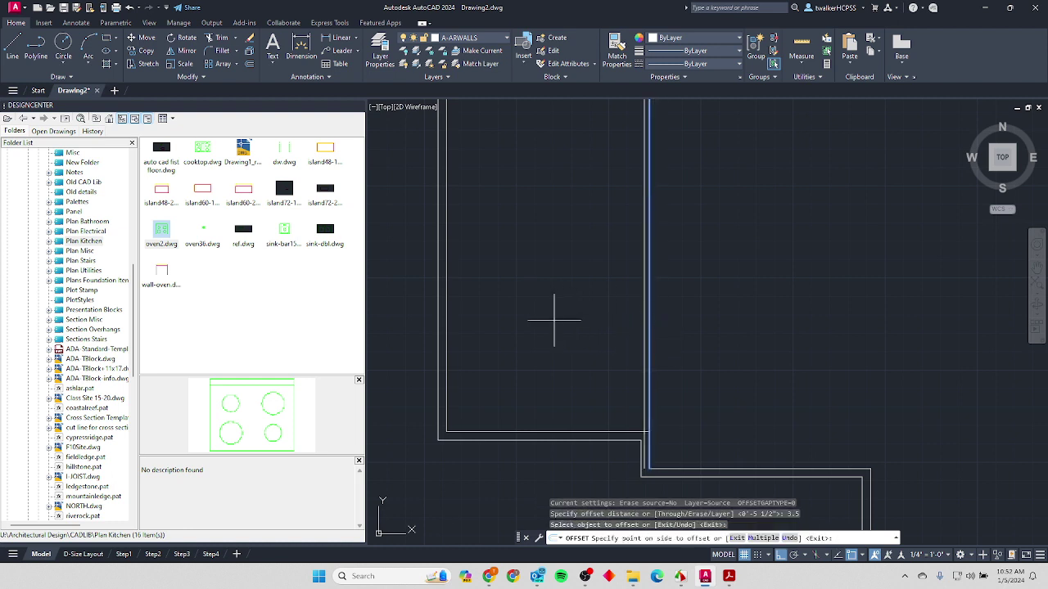
scroll(605, 311, down, 4)
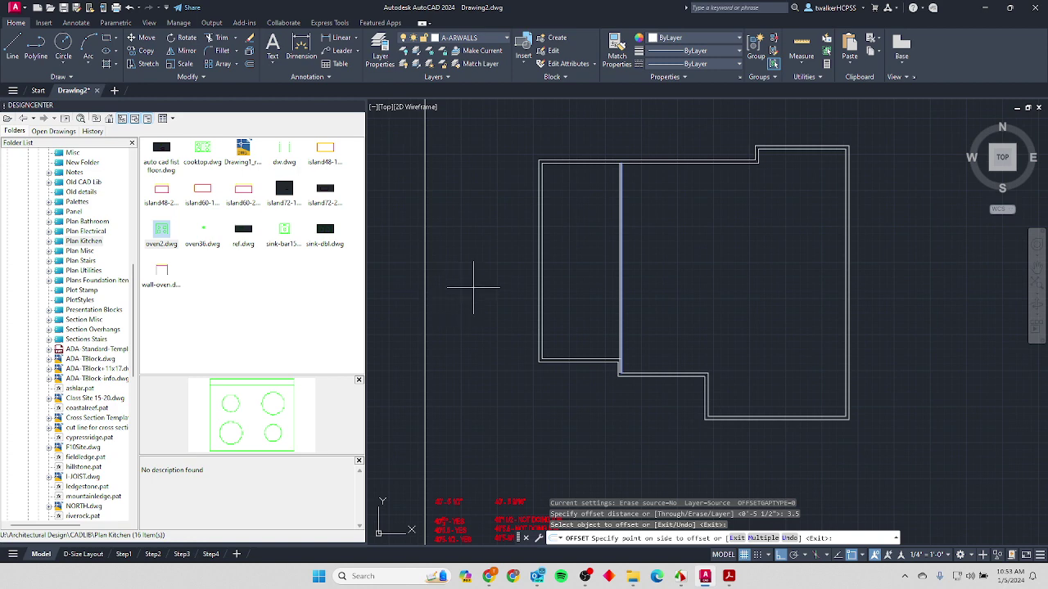
click(477, 259)
scroll(606, 360, up, 3)
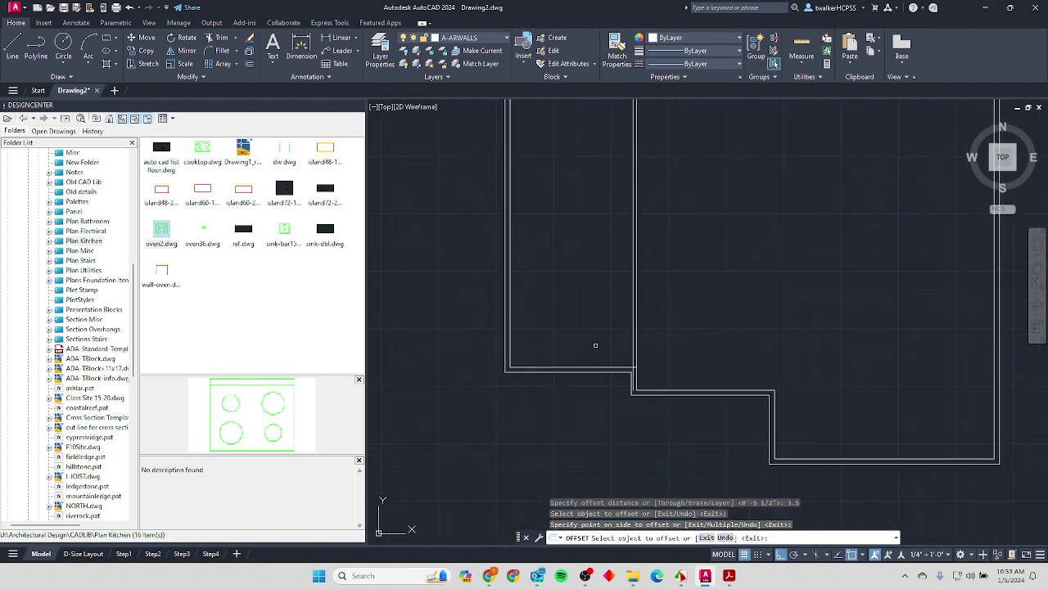
key(Escape)
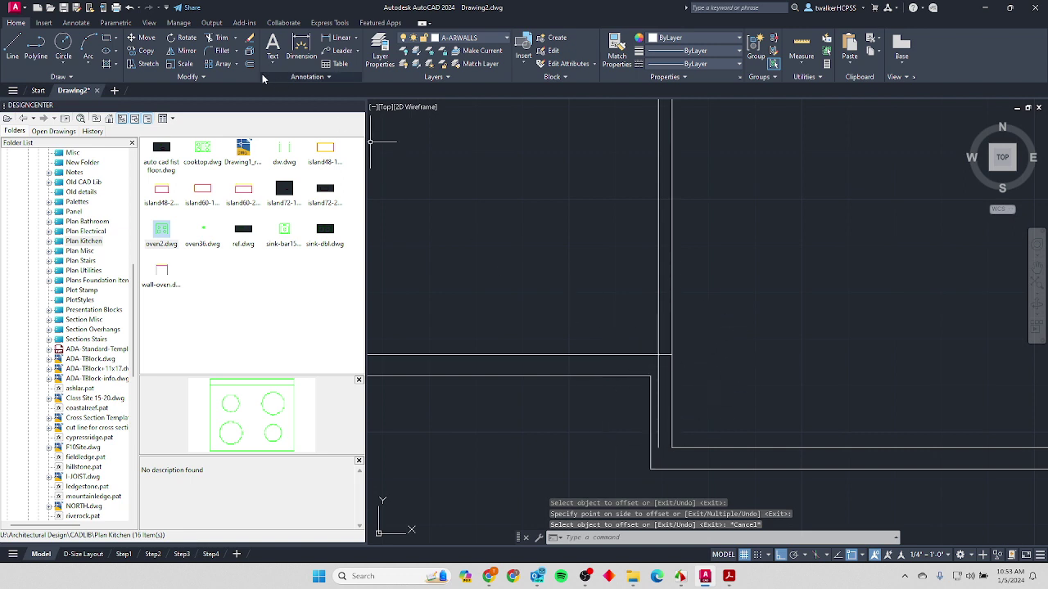
Fillet the horizontal and vertical wall lines to close the interior wall's bottom corner.
click(215, 52)
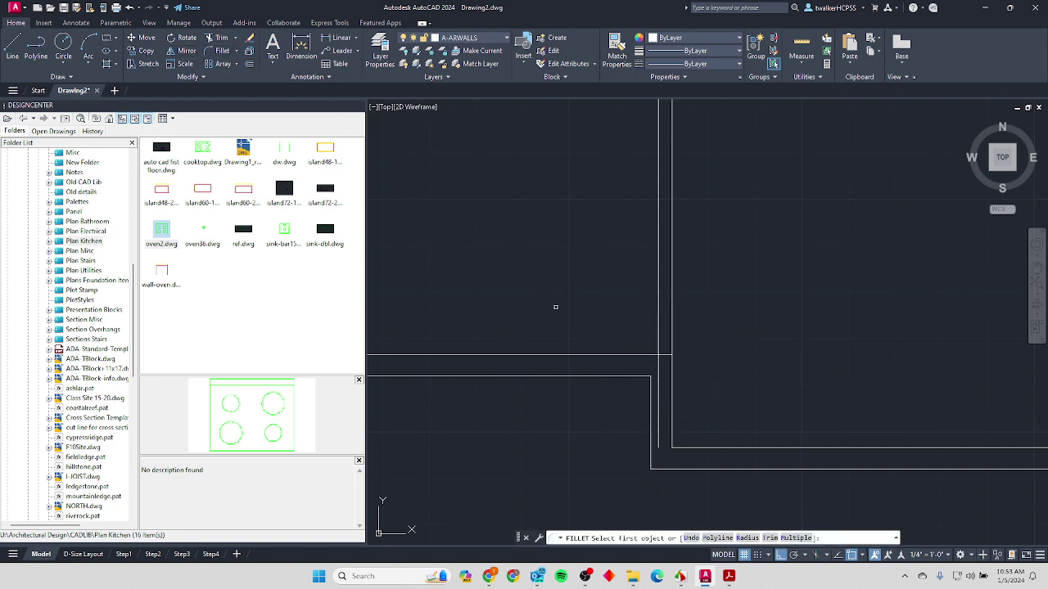
click(646, 353)
click(658, 341)
scroll(628, 299, down, 2)
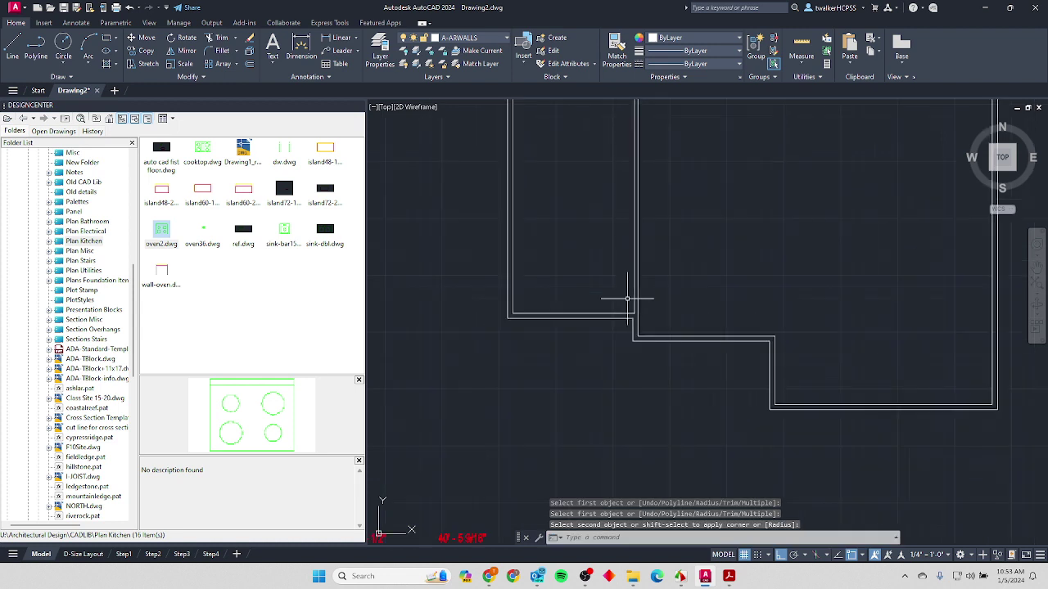
scroll(627, 299, up, 5)
mouse_move(594, 251)
middle_down()
mouse_move(654, 232)
mouse_move(643, 233)
mouse_move(646, 177)
middle_up()
scroll(677, 224, down, 1)
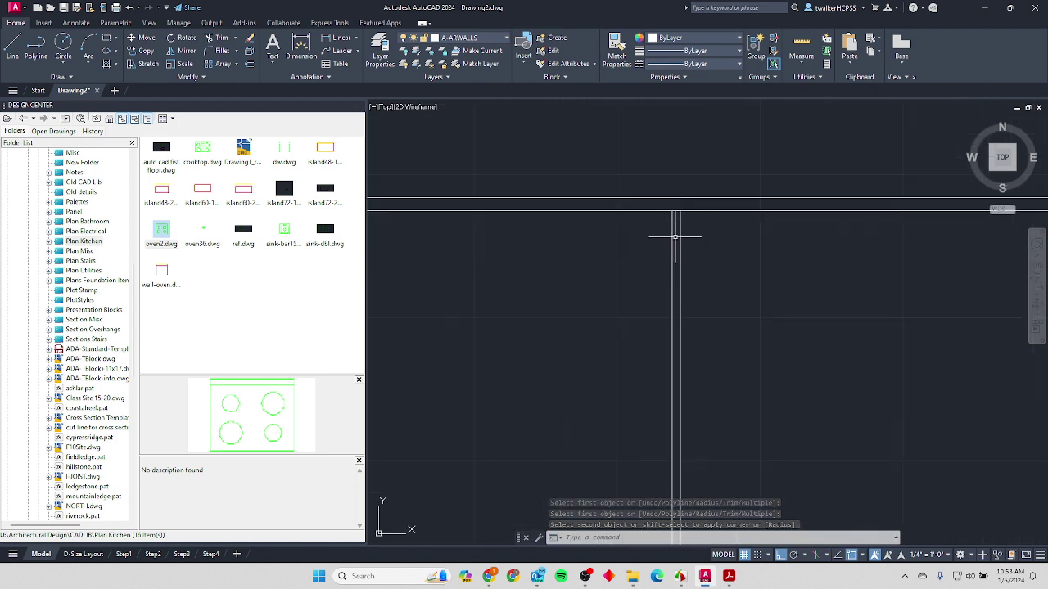
scroll(675, 217, up, 4)
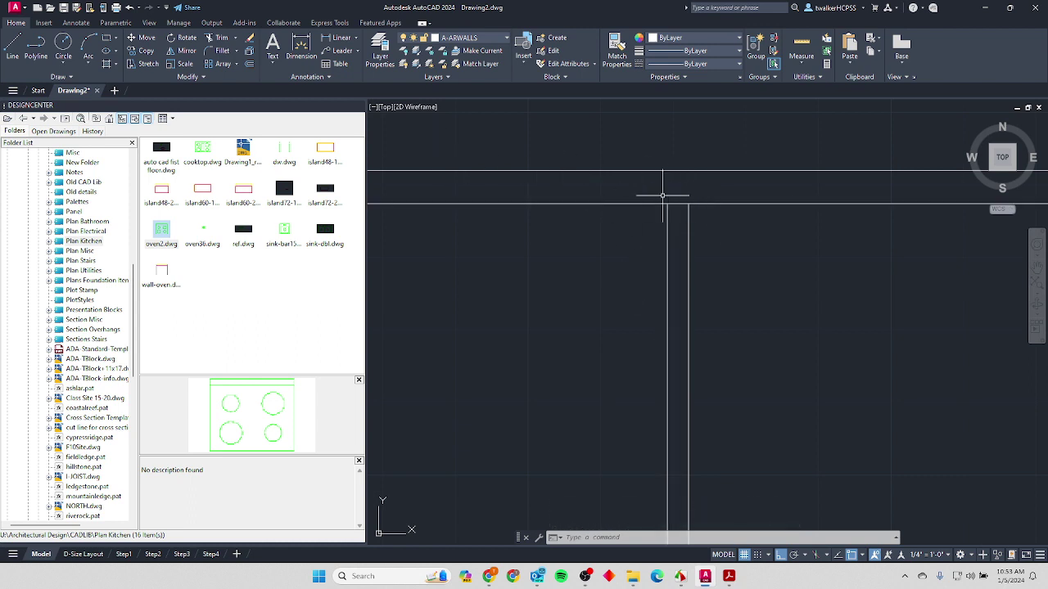
Trim the top exterior wall line between the two interior wall lines.
text(tr)
key(Return)
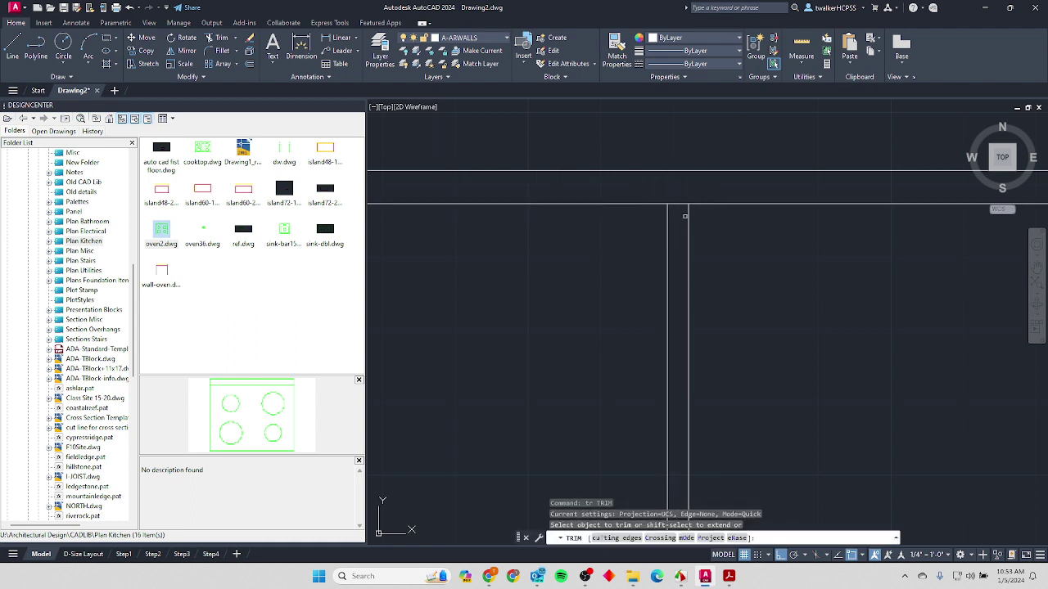
click(681, 204)
scroll(644, 282, down, 5)
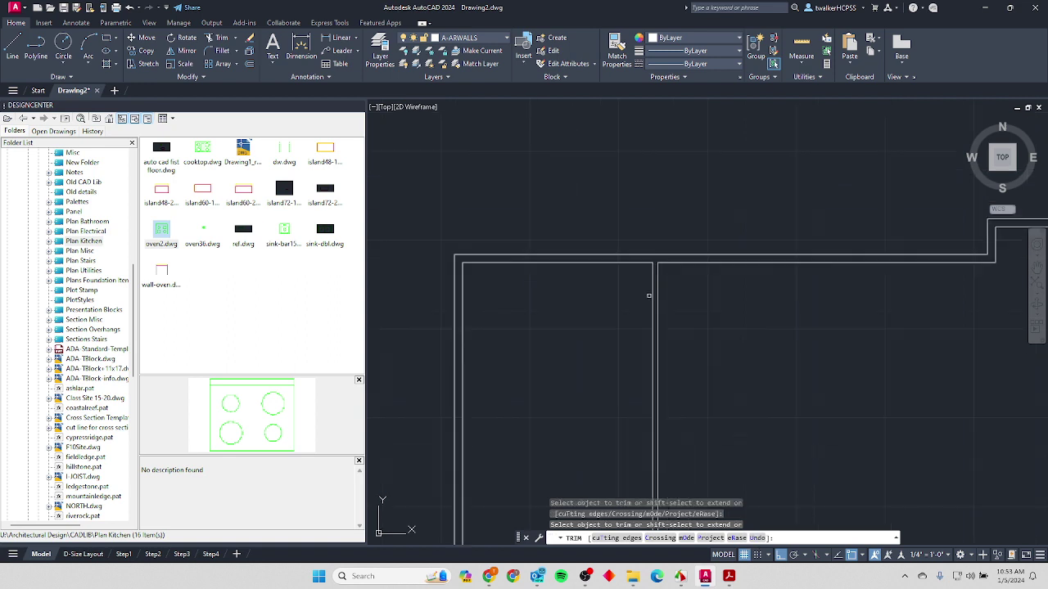
key(Escape)
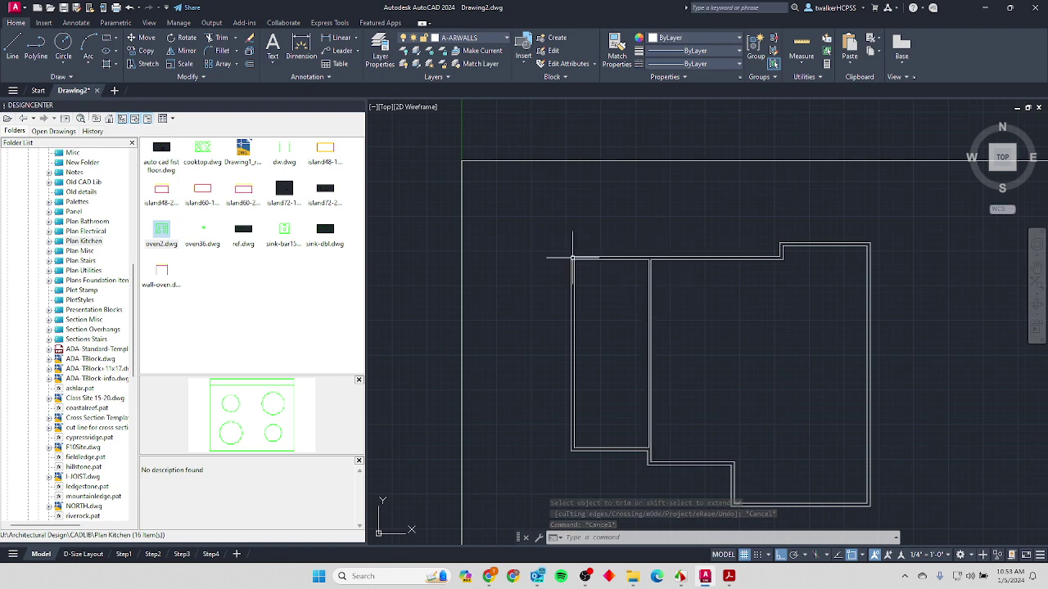
scroll(573, 258, up, 5)
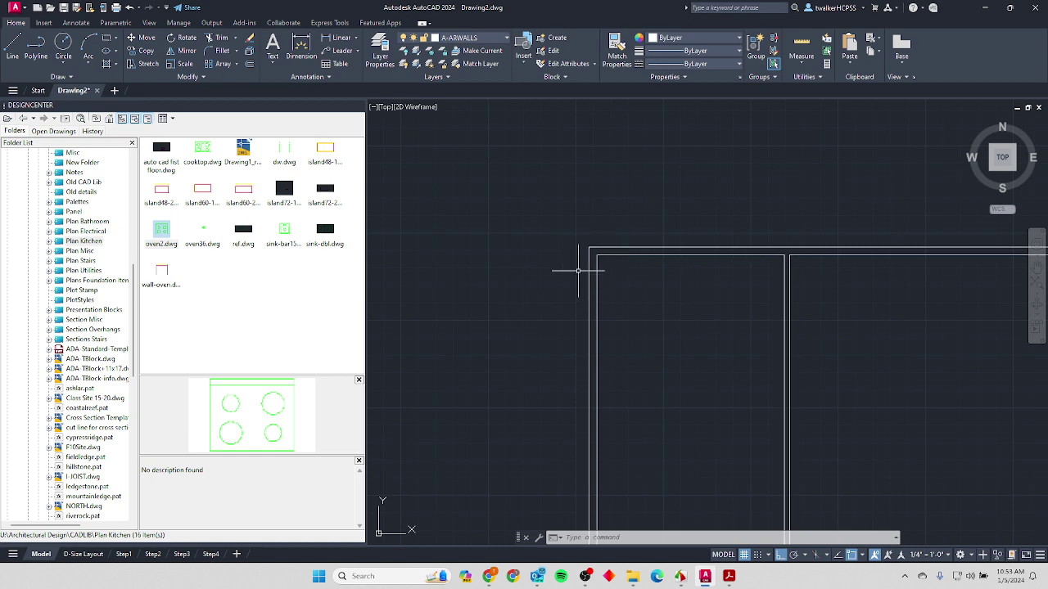
Zoom into the PDF's top-left room and select its 10'-9" depth dimension, then return to AutoCAD.
scroll(578, 270, down, 5)
scroll(595, 274, up, 4)
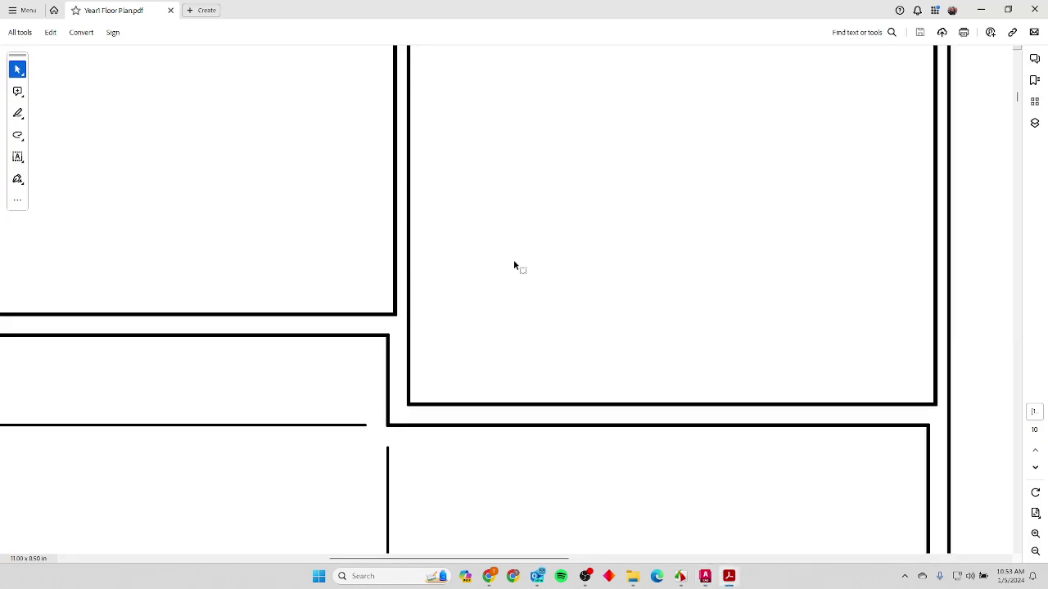
ctrl+scroll(444, 240, down, 3)
ctrl+scroll(444, 240, down, 2)
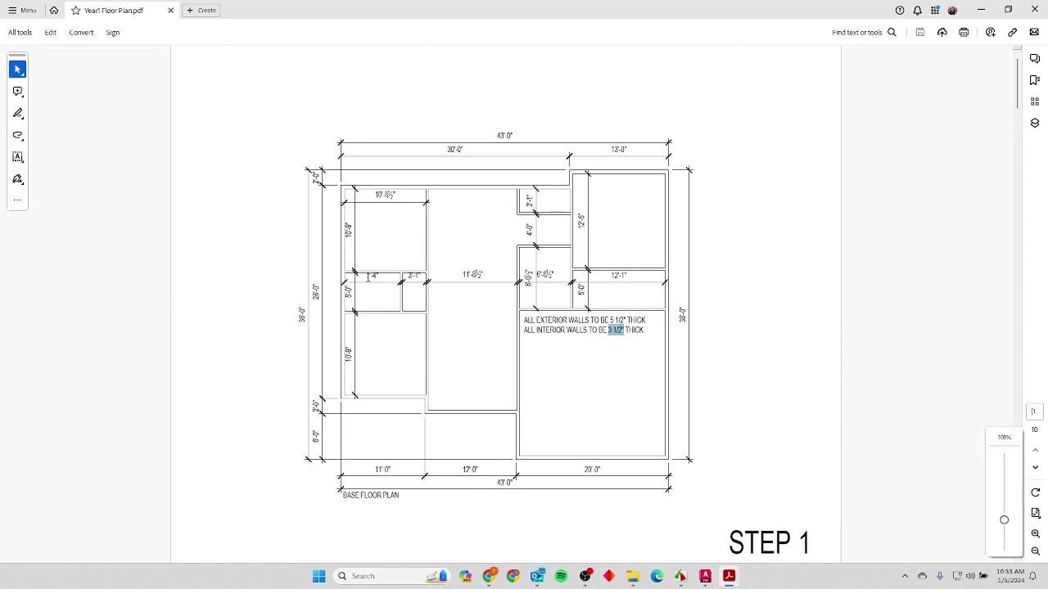
ctrl+scroll(368, 277, up, 2)
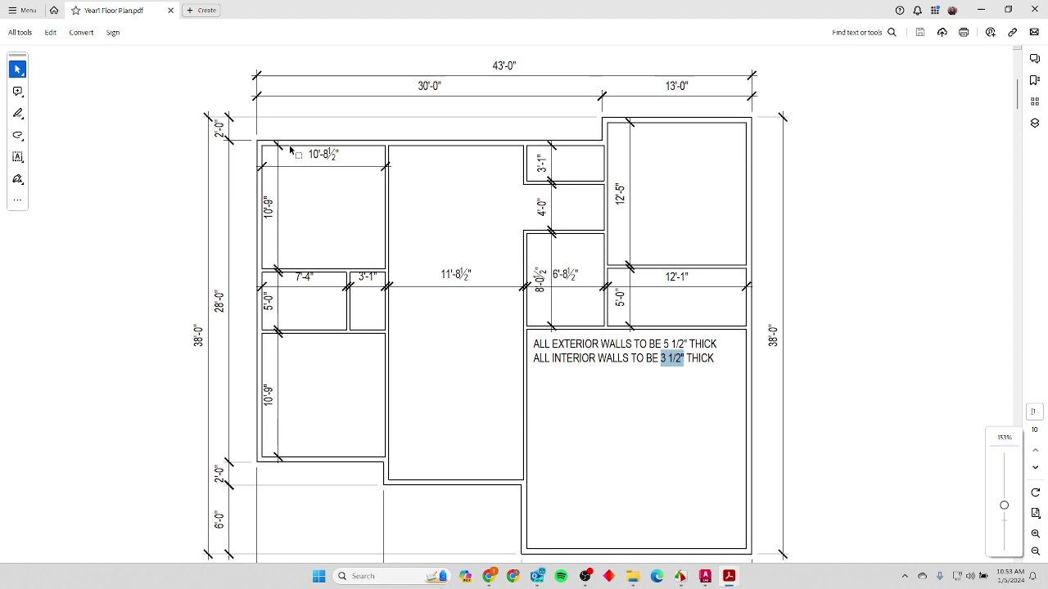
ctrl+scroll(290, 149, up, 3)
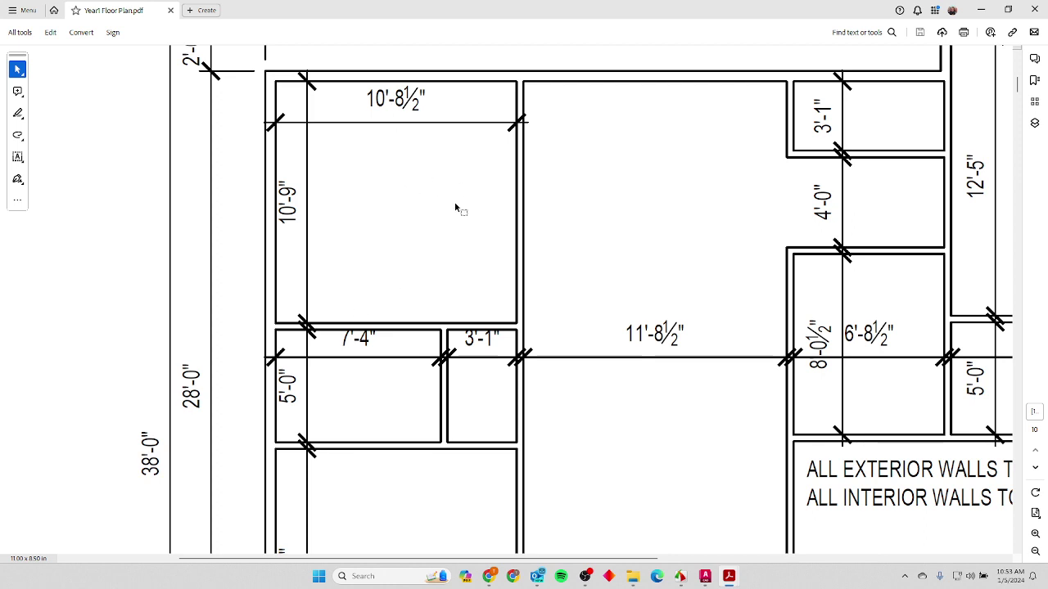
drag(286, 182, 286, 226)
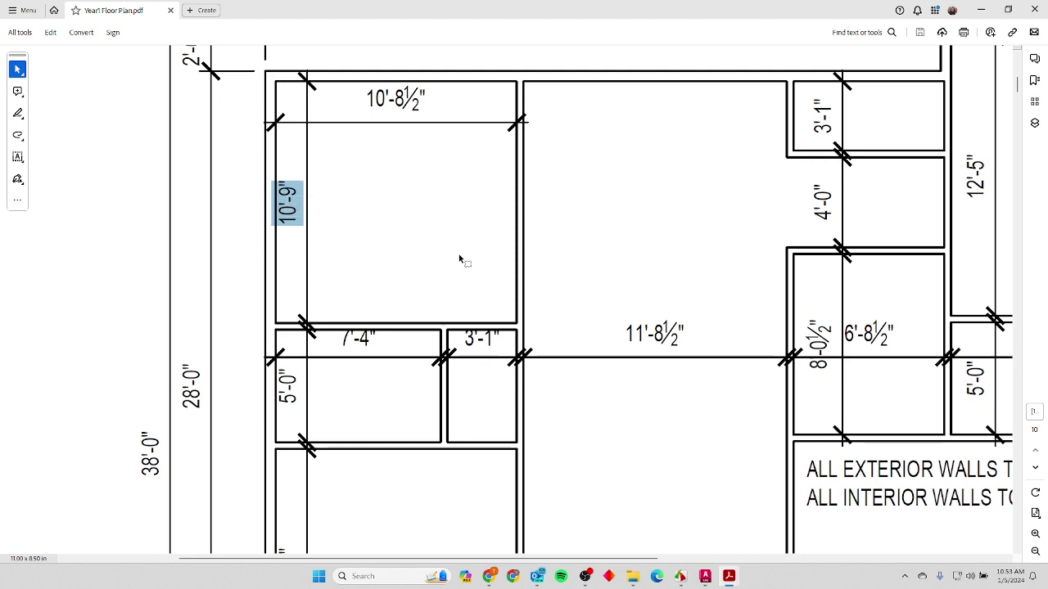
key(alt+Tab)
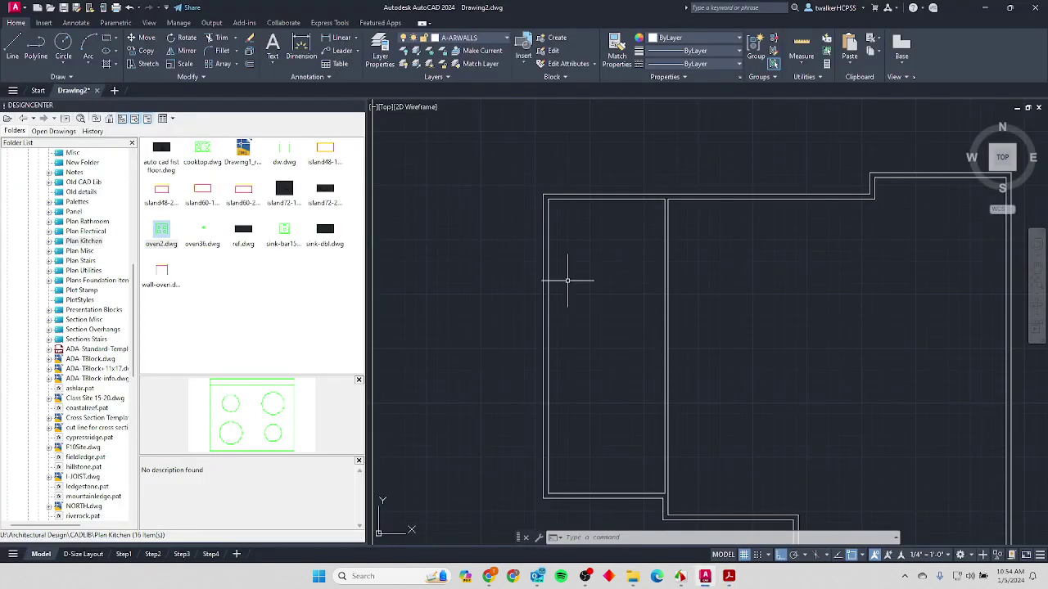
Offset the left room's top inner wall line 10'9 downward.
text(o)
key(Return)
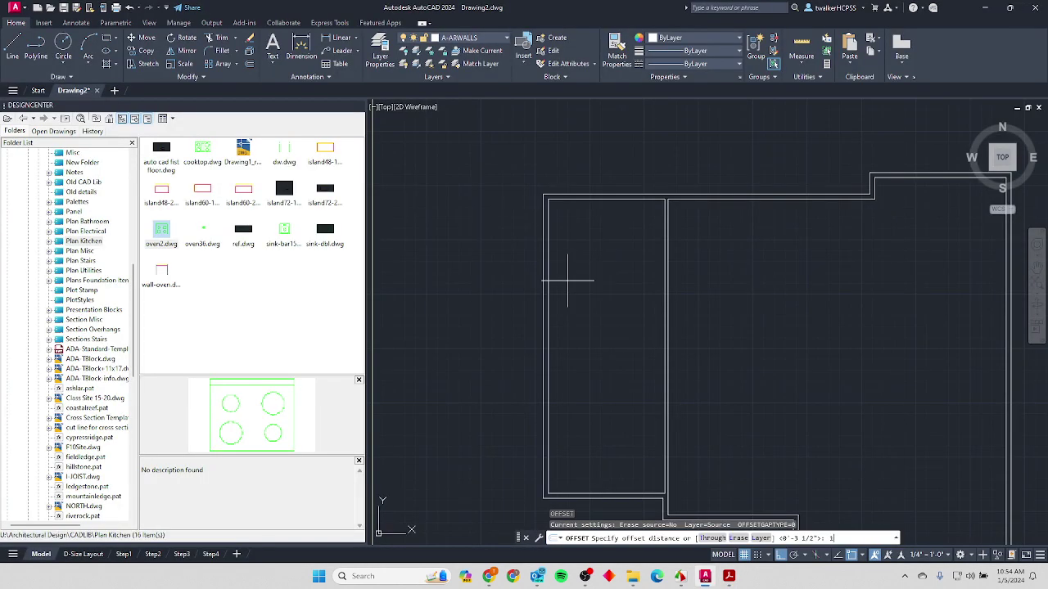
text(10'9)
key(Return)
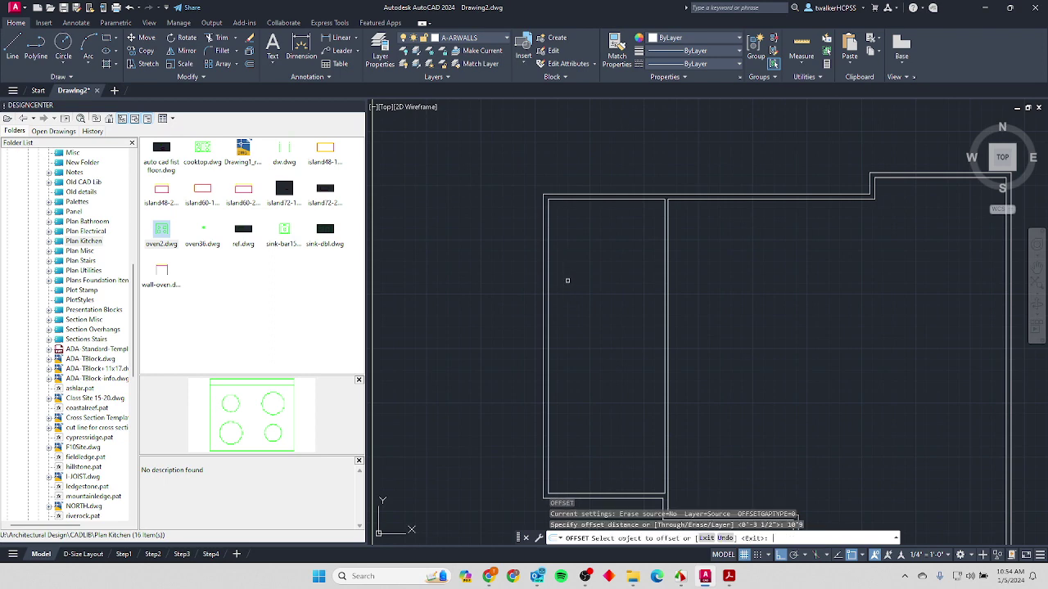
click(598, 200)
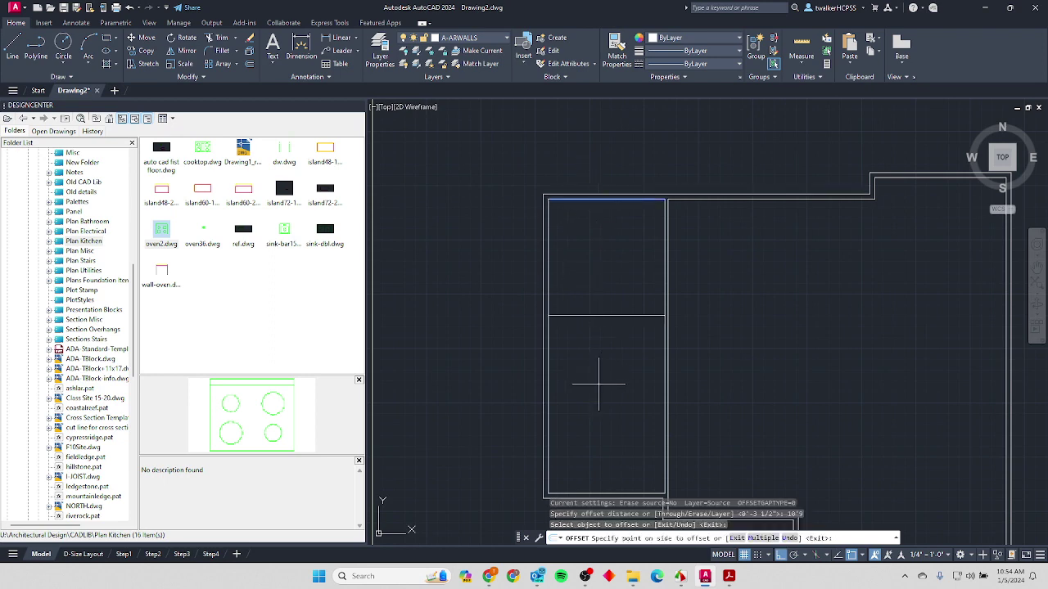
click(613, 424)
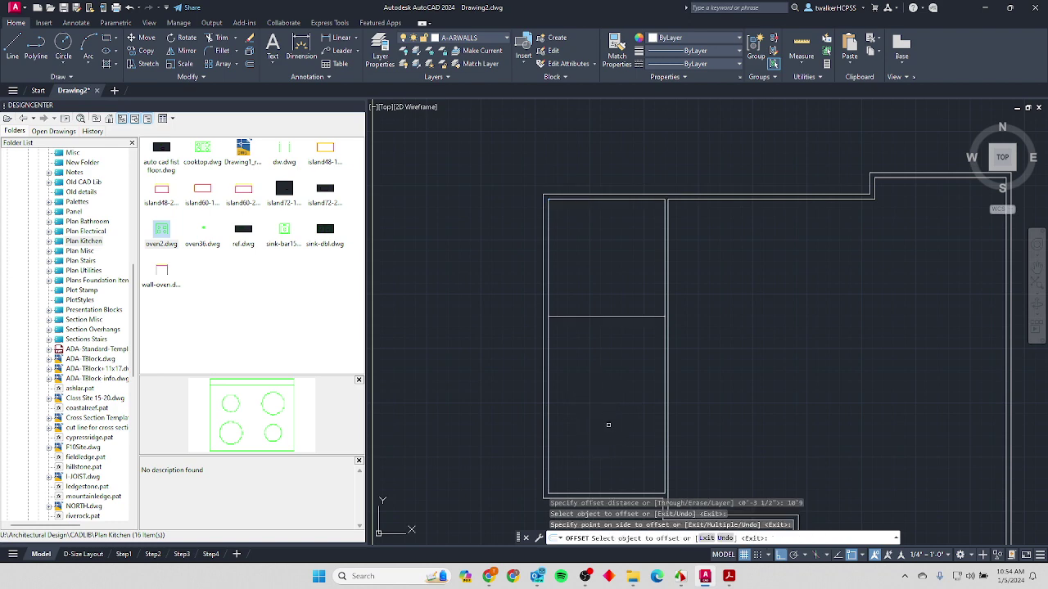
Zoom around the reference plan to read the 10'-9" and 5'-0" room dimensions, then return to AutoCAD.
key(alt+Tab)
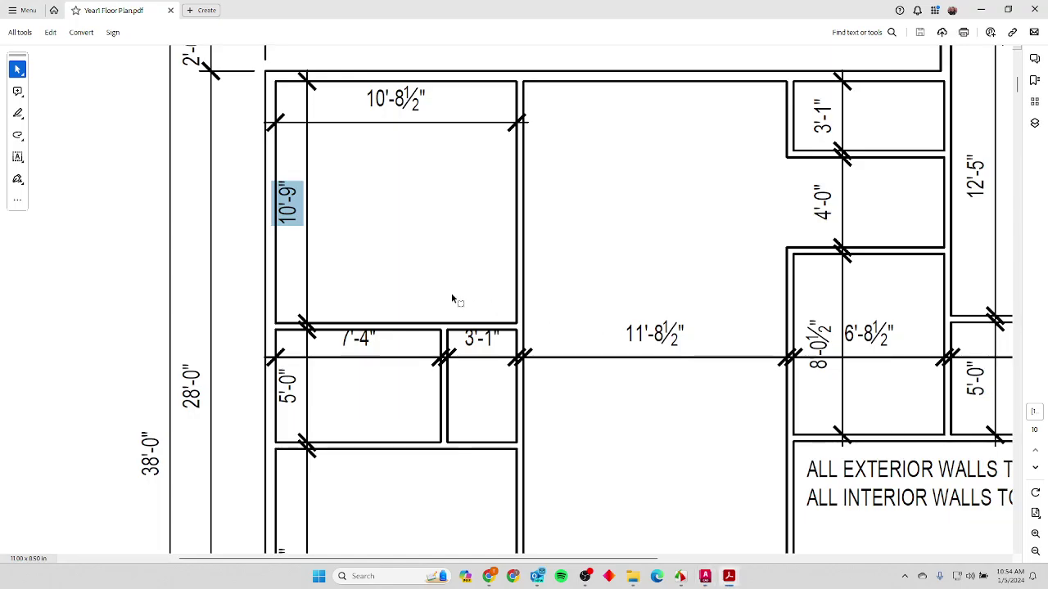
ctrl+scroll(367, 344, up, 2)
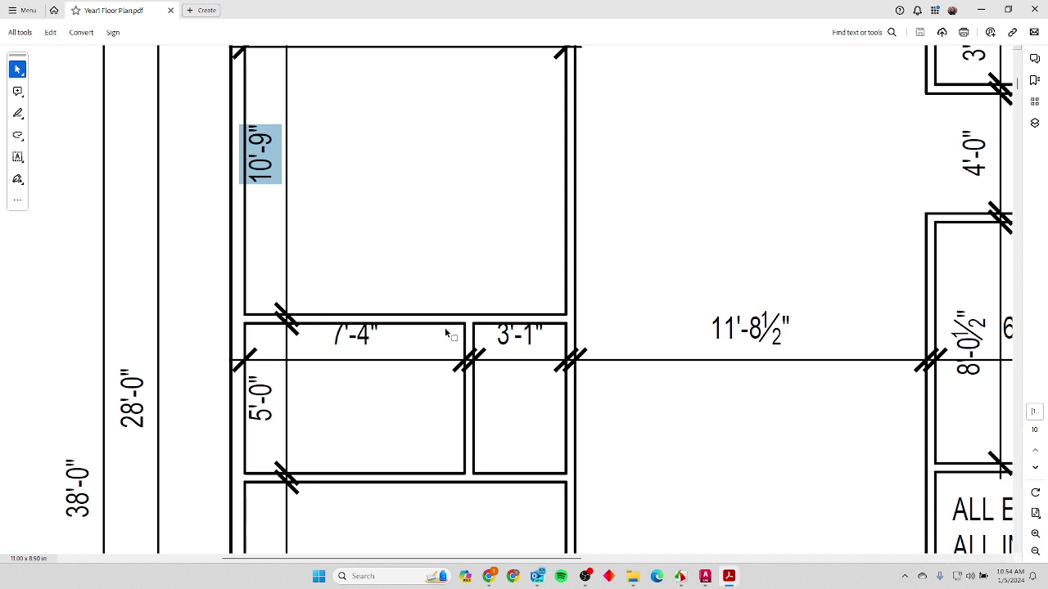
scroll(416, 305, down, 2)
ctrl+scroll(416, 305, down, 5)
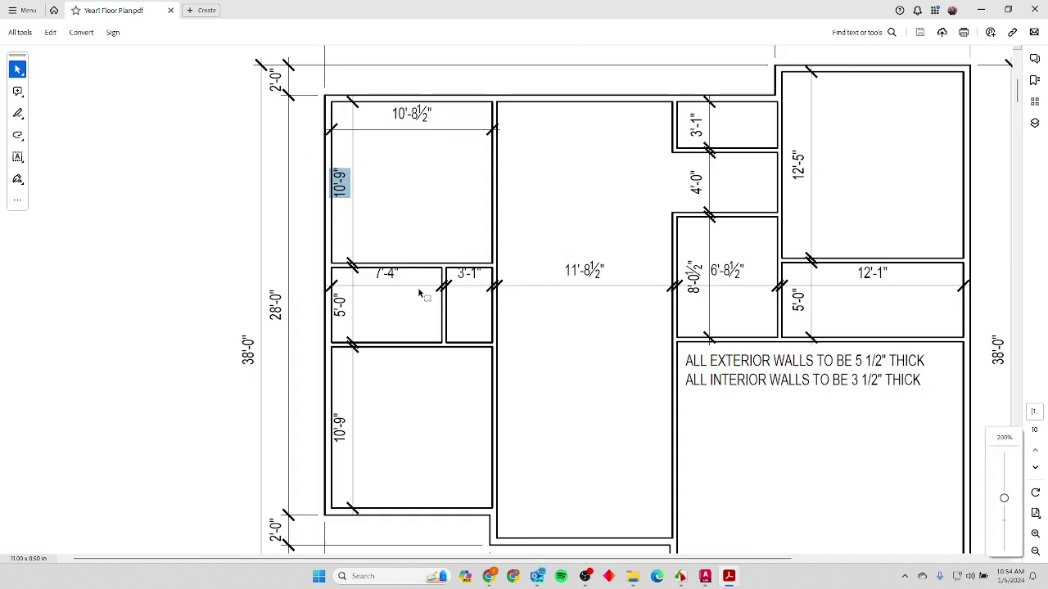
key(alt+Tab)
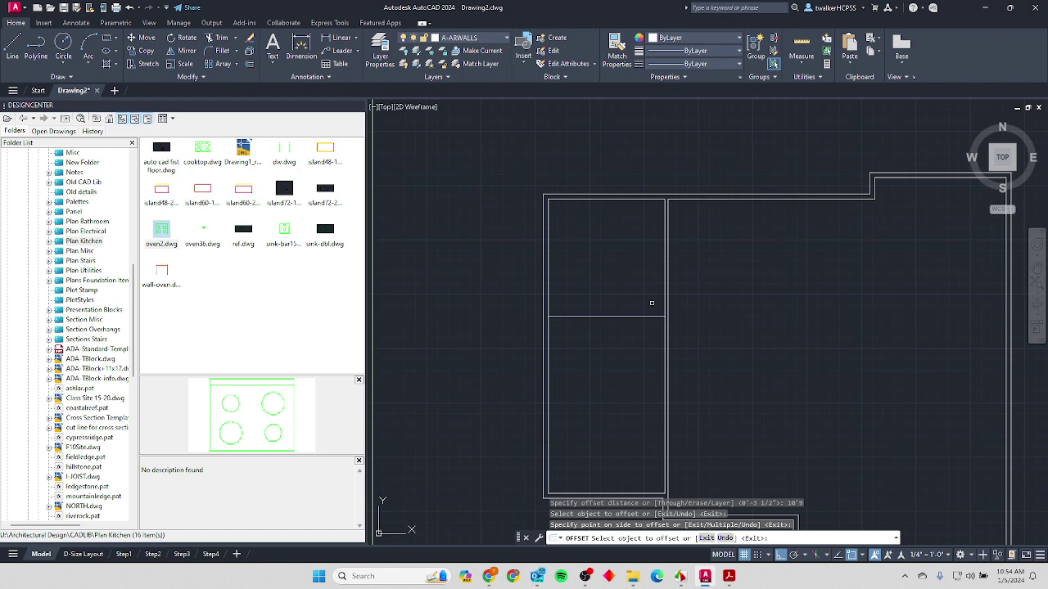
Offset the line below the first room 3.5 downward to double it, then switch to the PDF.
key(Return)
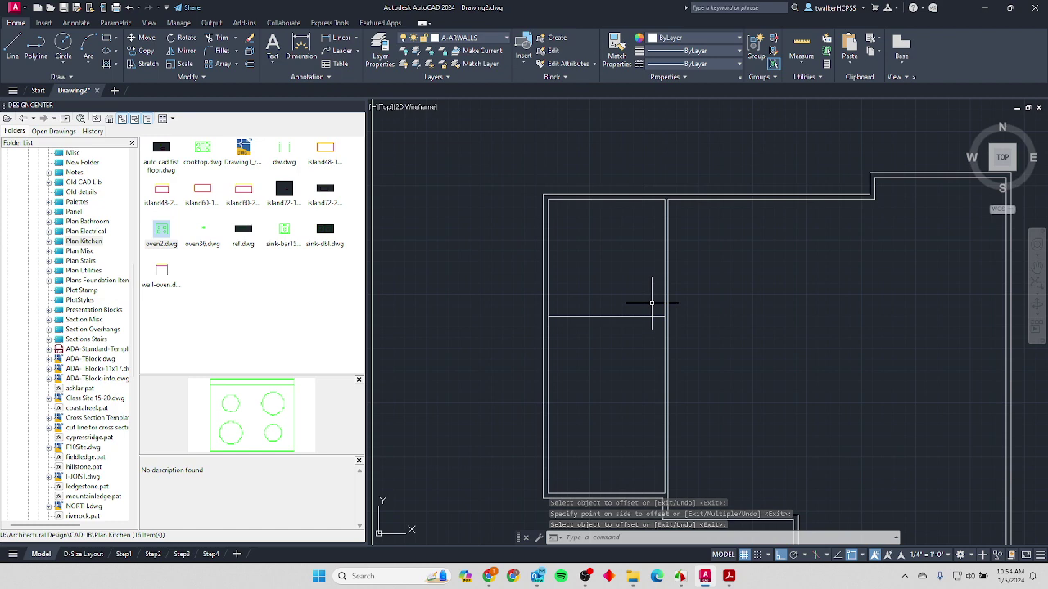
key(Return)
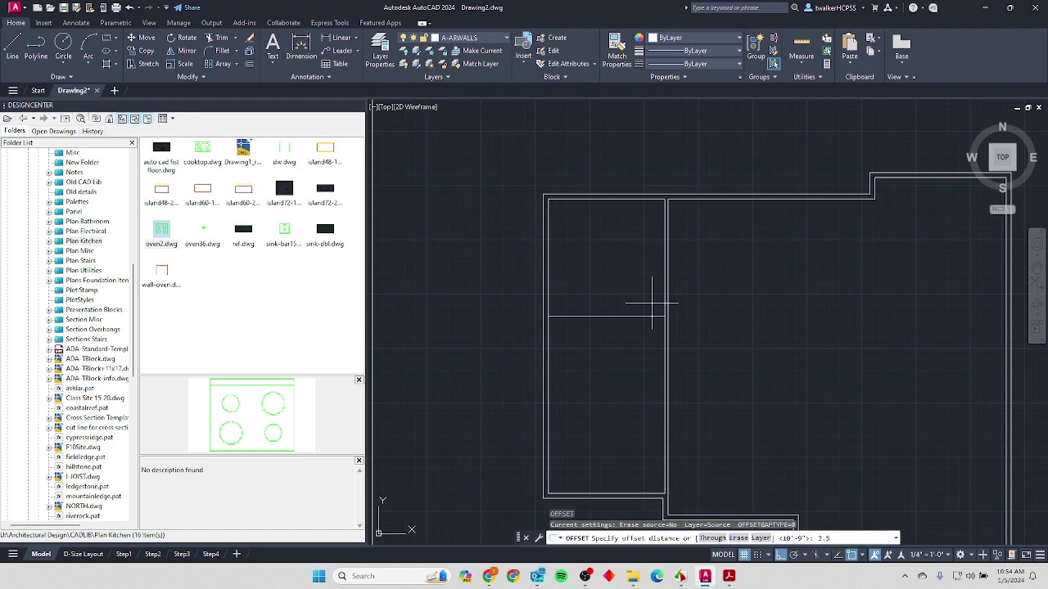
text(3.5)
key(Return)
click(610, 316)
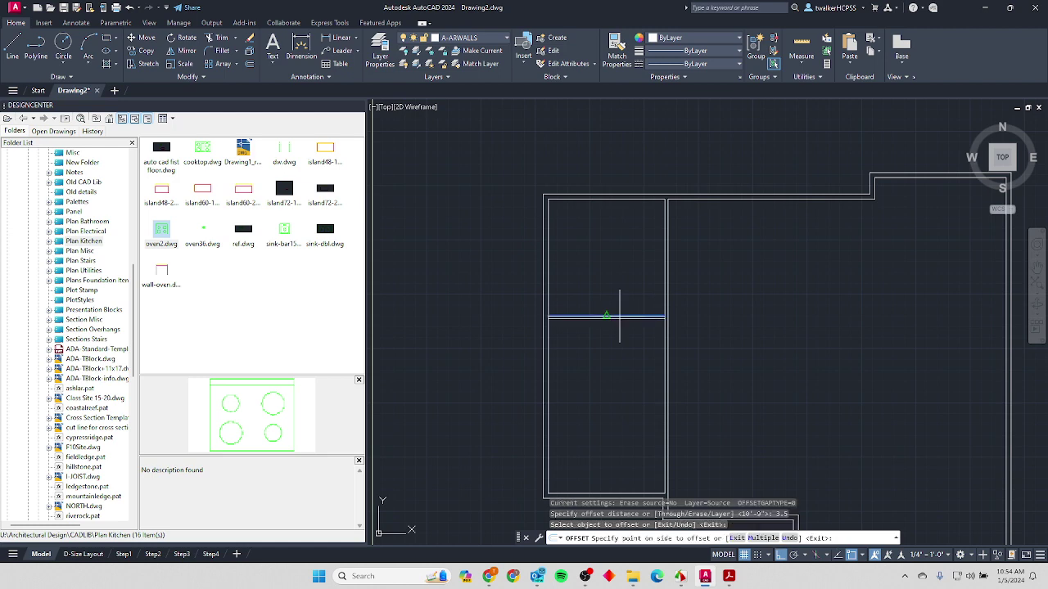
click(619, 372)
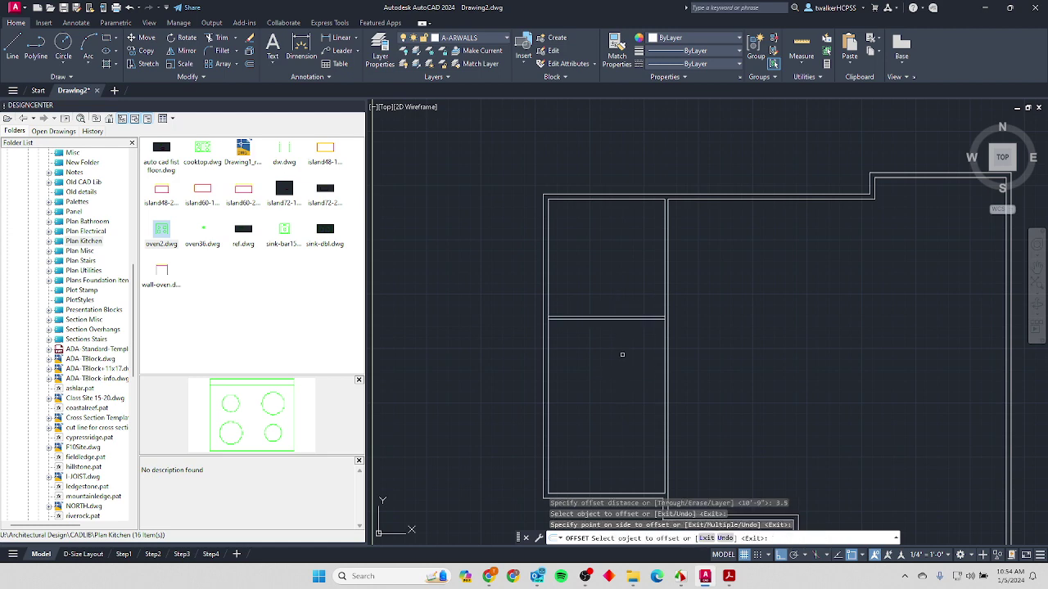
key(alt+Tab)
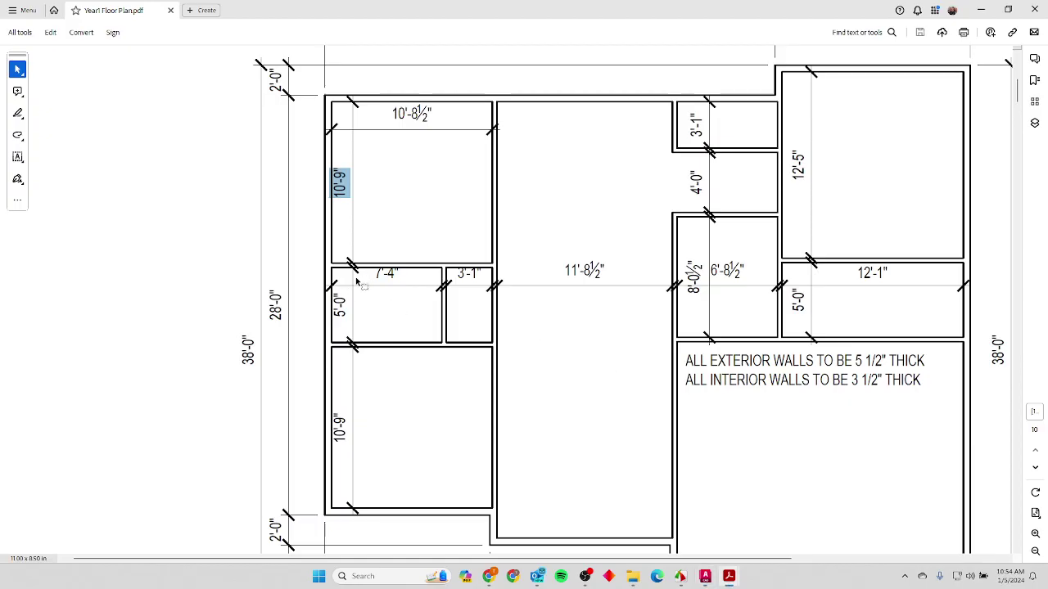
Scroll the PDF to read the 5'-0" depth below the first room, then return to AutoCAD.
ctrl+scroll(356, 316, up, 2)
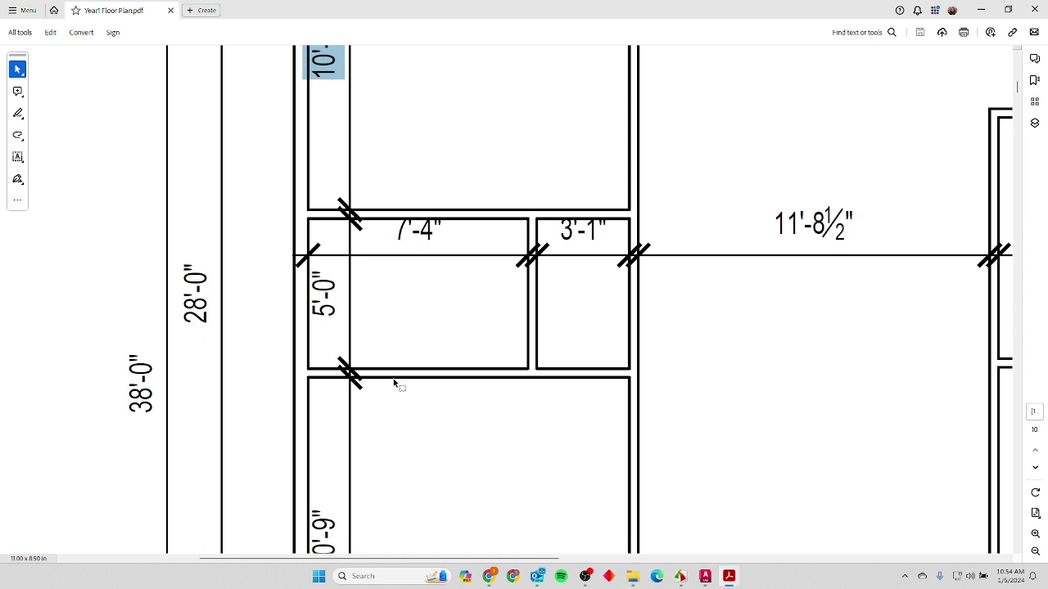
scroll(395, 393, down, 3)
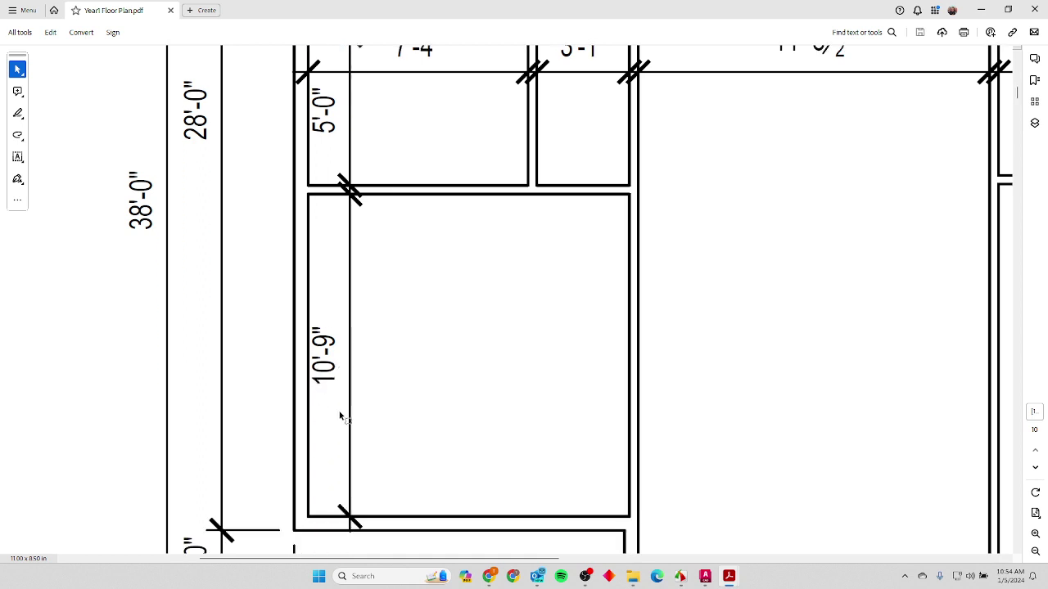
scroll(406, 297, up, 1)
scroll(405, 291, up, 1)
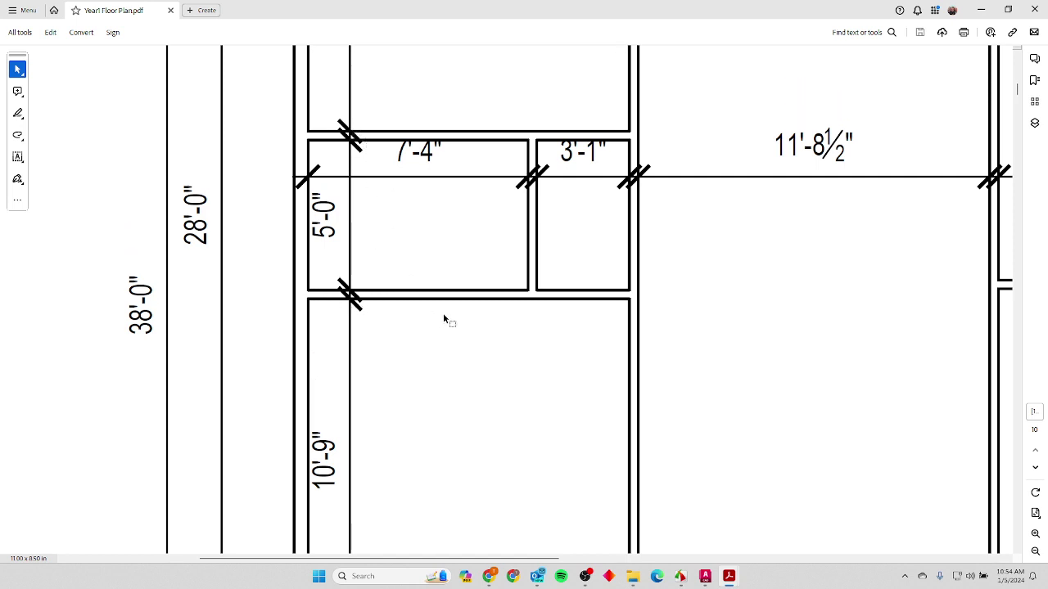
key(alt+Tab)
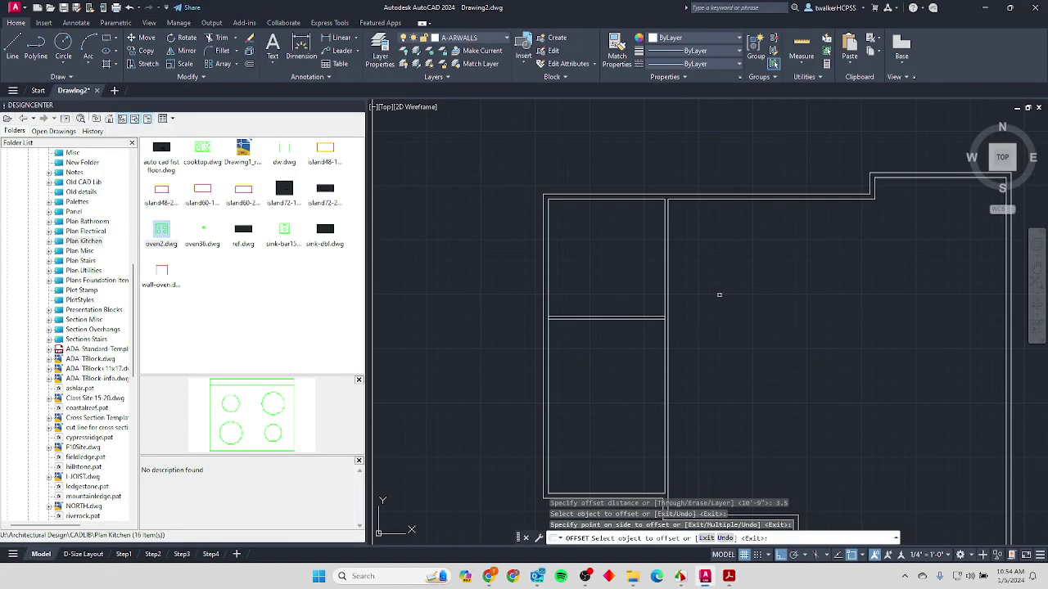
Offset the lower wall line 5' downward to mark the space's bottom edge.
key(Escape)
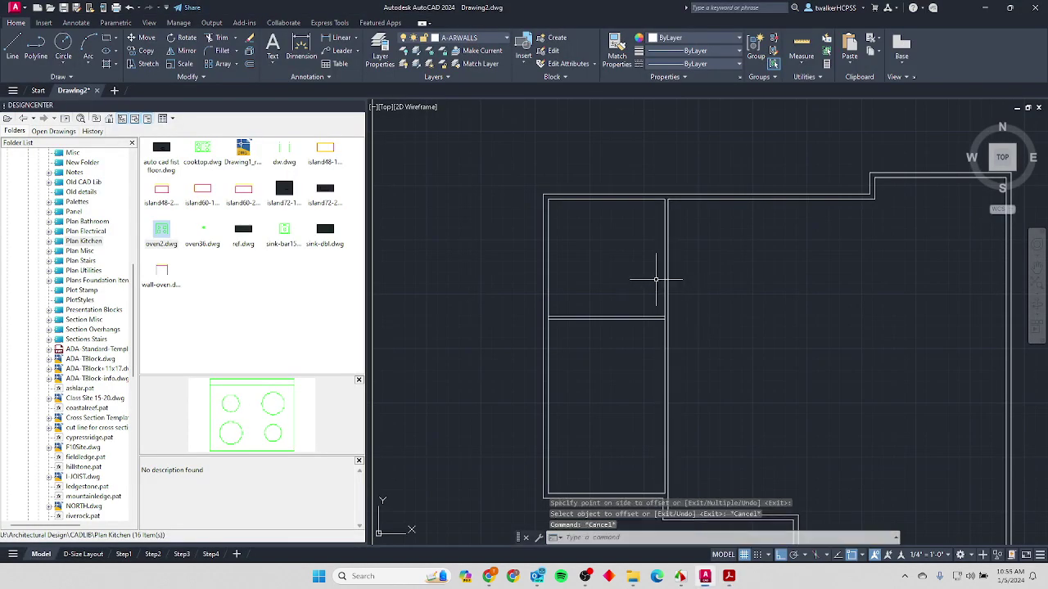
key(Return)
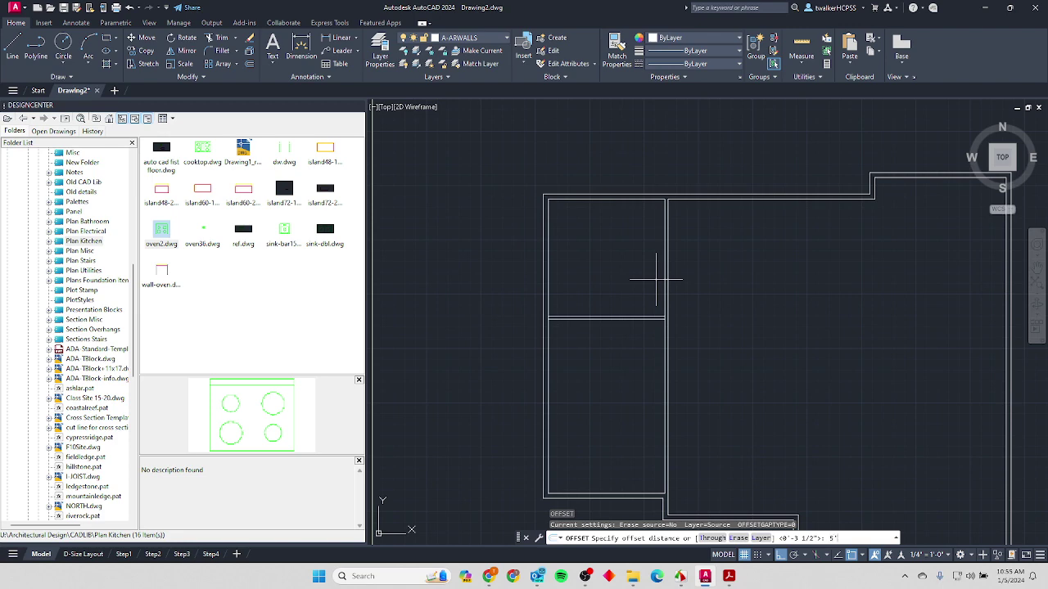
key(Return)
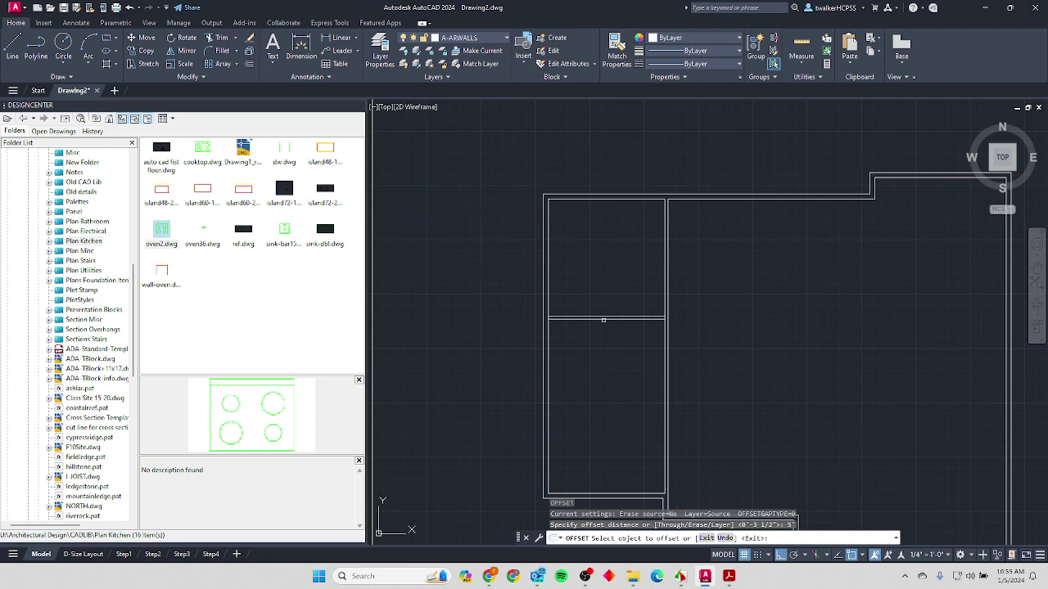
click(604, 320)
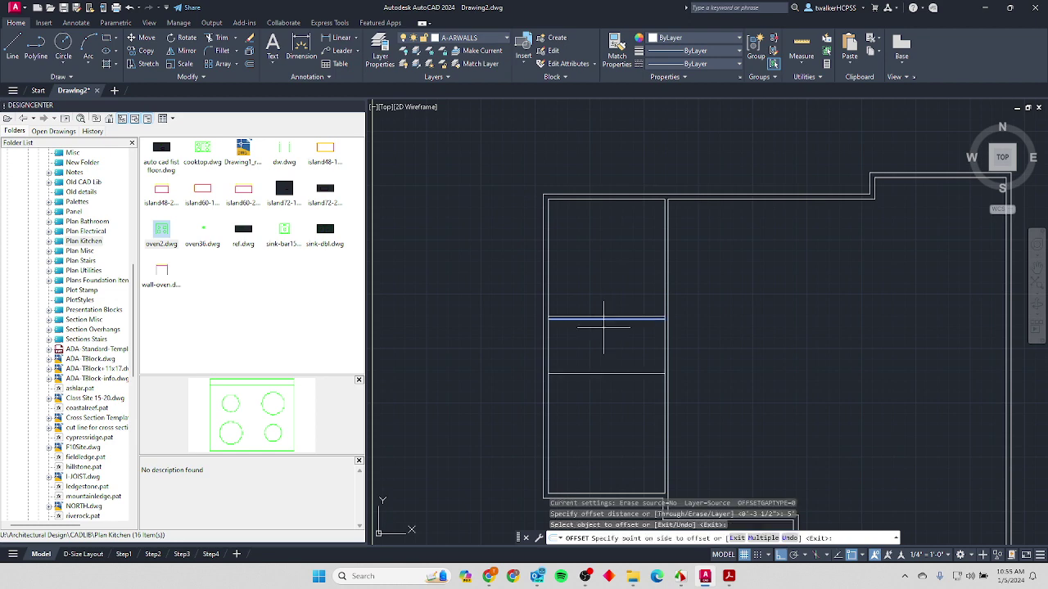
click(602, 435)
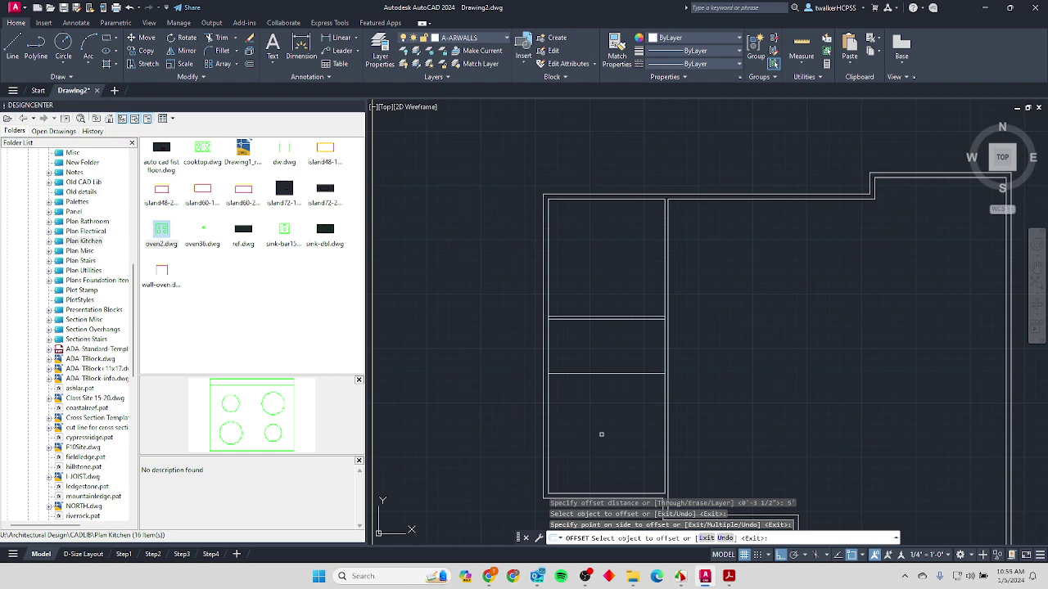
Double the new line with a 3.5 offset and quick-measure the room at 10'-8½" by 10'-9".
key(Return)
key(Return)
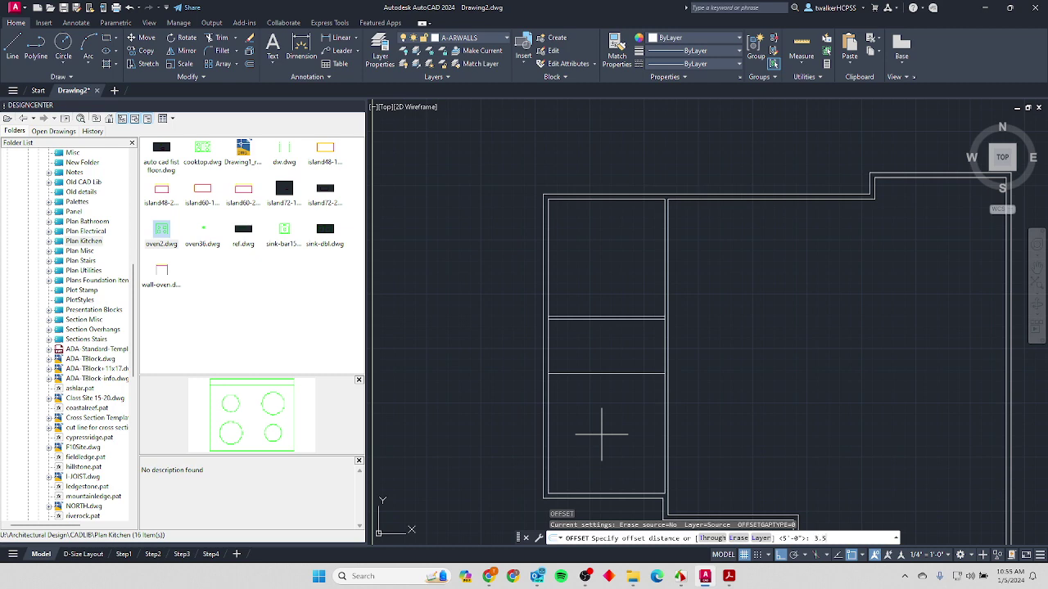
key(Return)
click(584, 374)
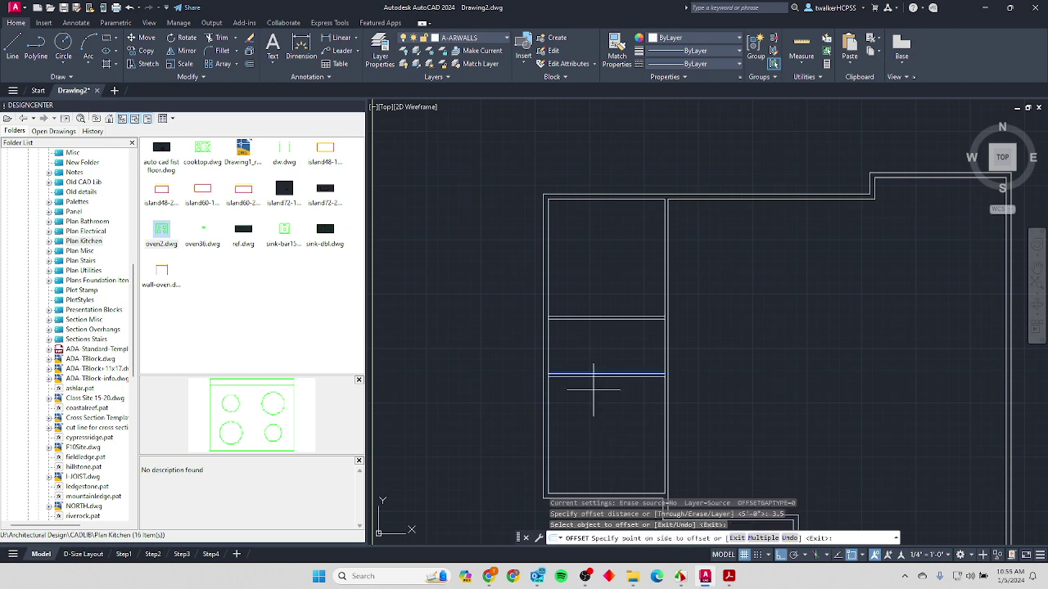
click(591, 409)
mouse_move(595, 404)
middle_down()
mouse_move(594, 358)
mouse_move(568, 322)
middle_up()
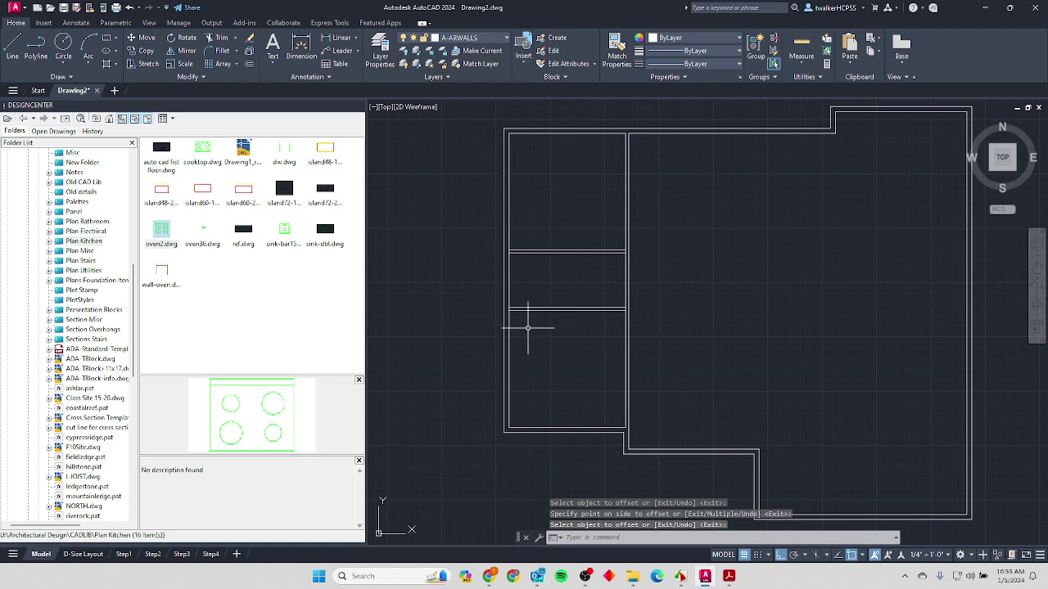
click(795, 49)
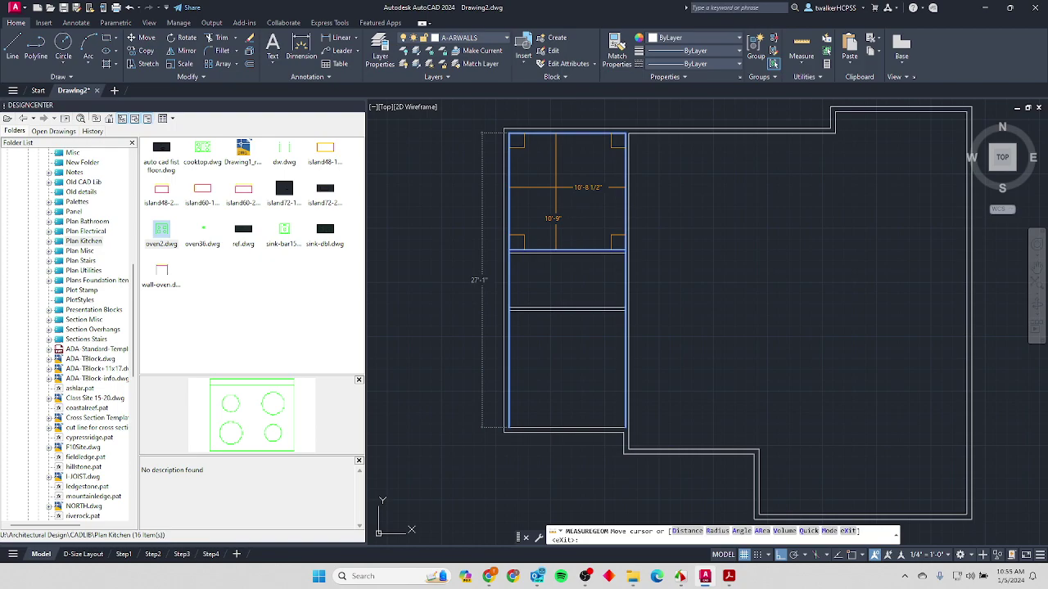
key(alt+Tab)
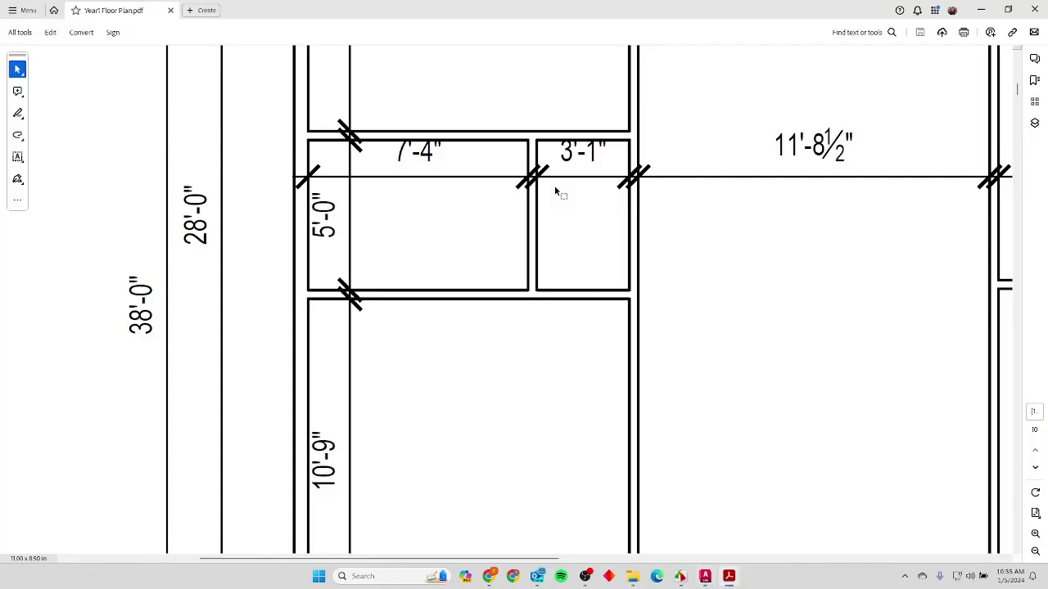
Compare the PDF's 10'-9" room dimensions, then return to AutoCAD to confirm the lower room at 10'-8½" by 10'-9".
scroll(555, 189, up, 5)
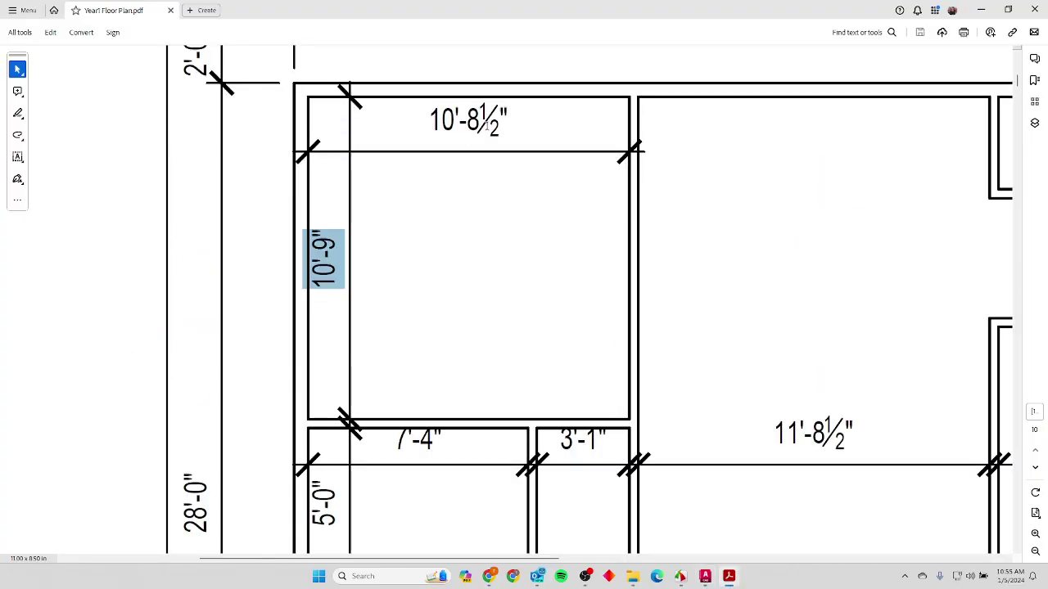
scroll(382, 338, down, 5)
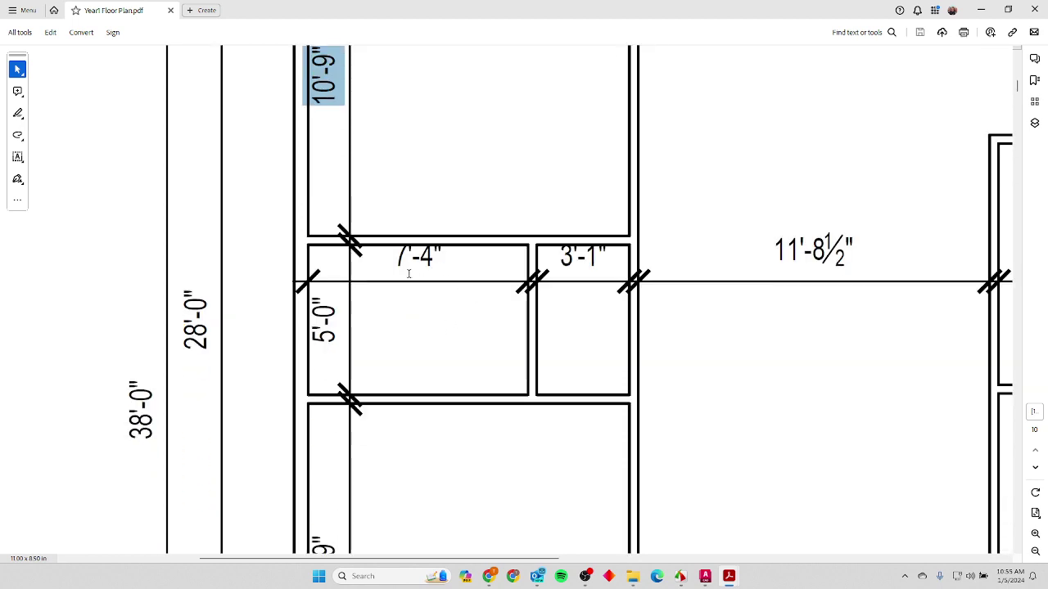
scroll(377, 352, down, 5)
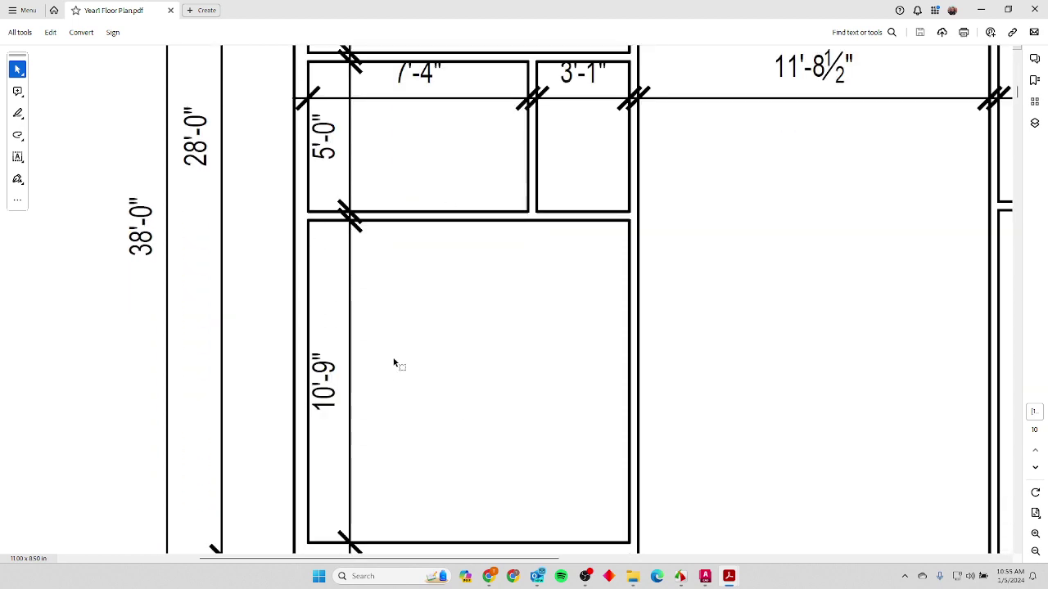
key(alt+Tab)
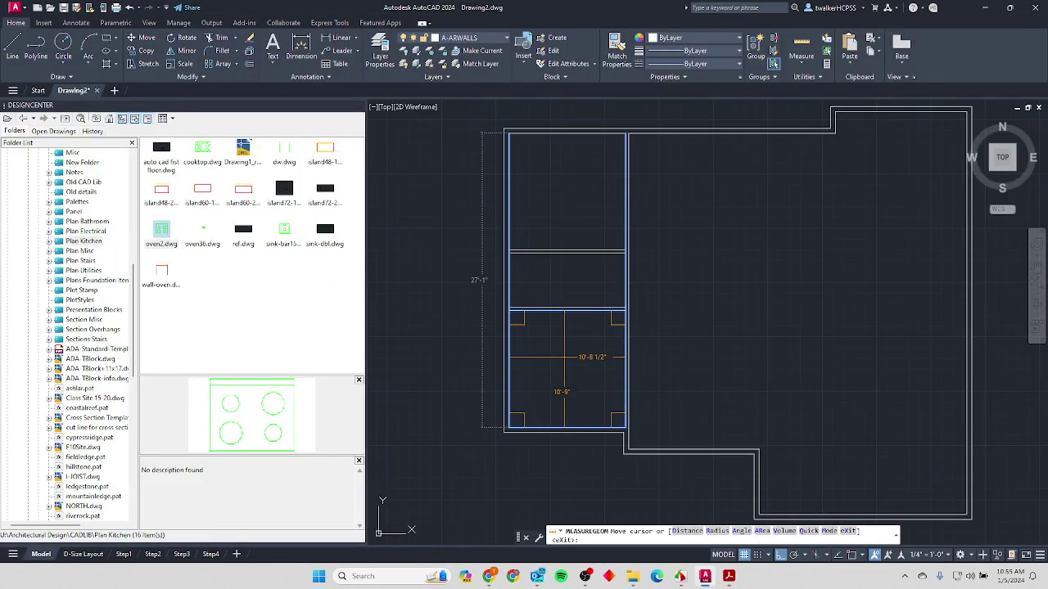
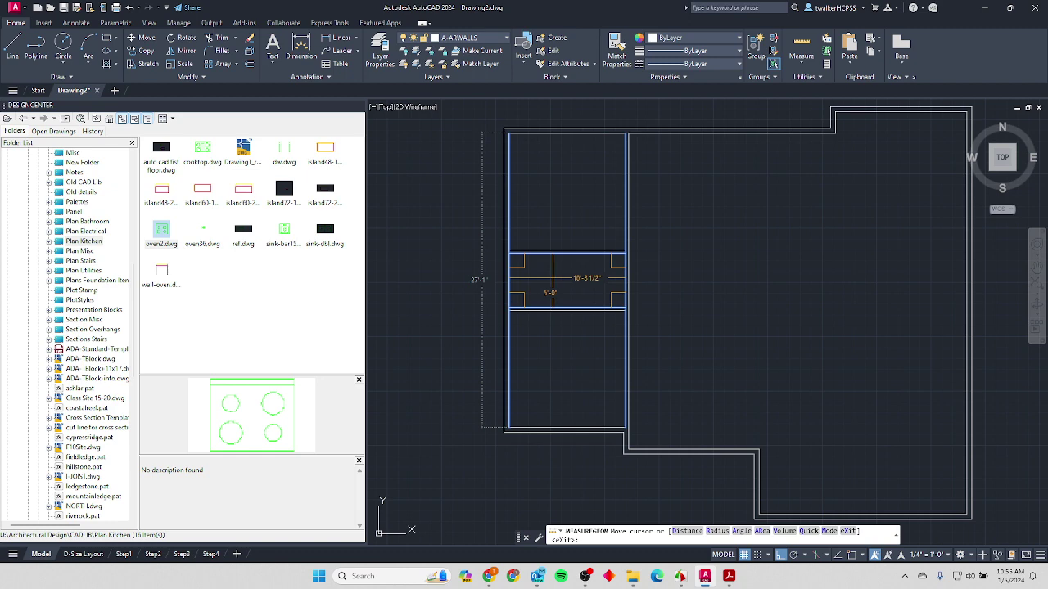
After checking the reference PDF, offset the right wall line 3'-1" to the left.
key(alt+Tab)
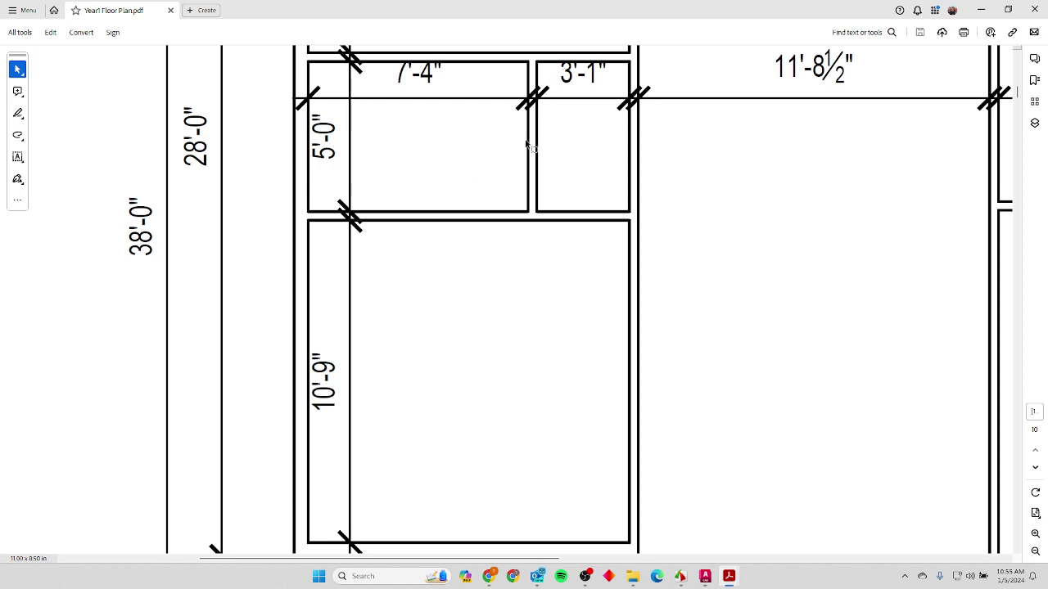
scroll(521, 165, up, 1)
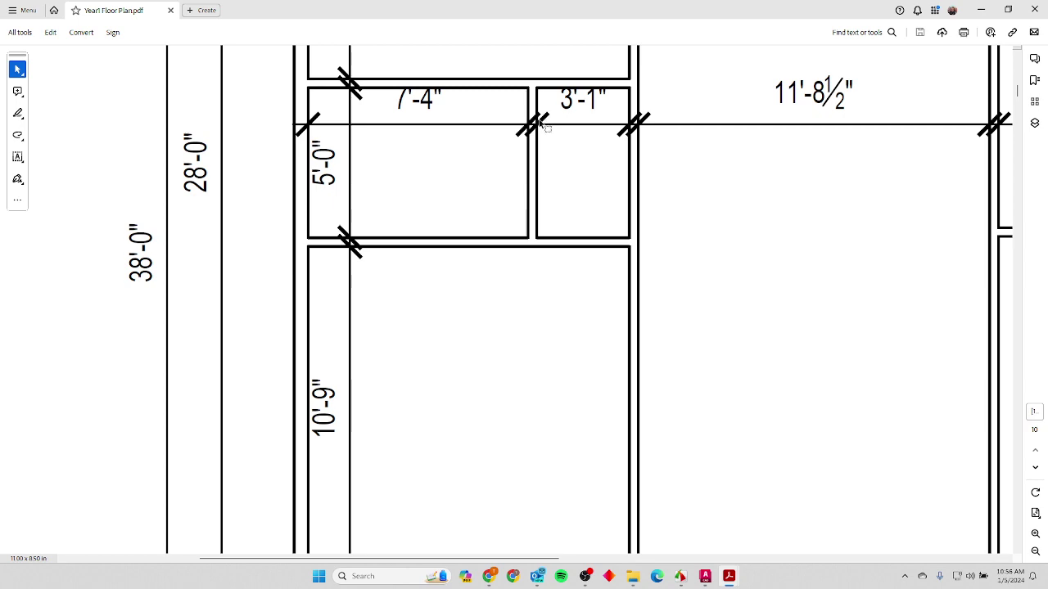
key(alt+Tab)
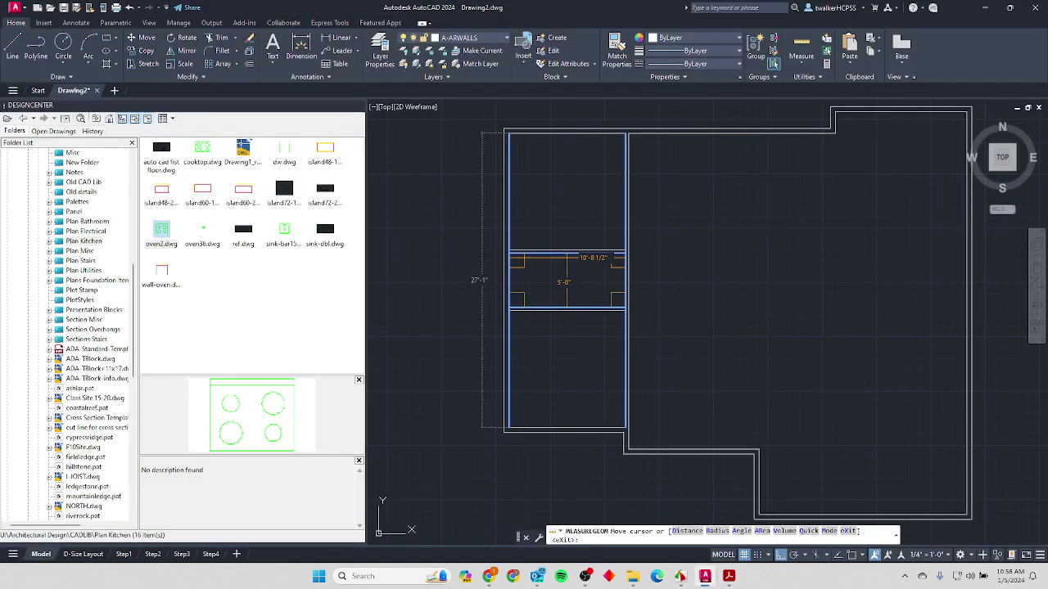
key(Escape)
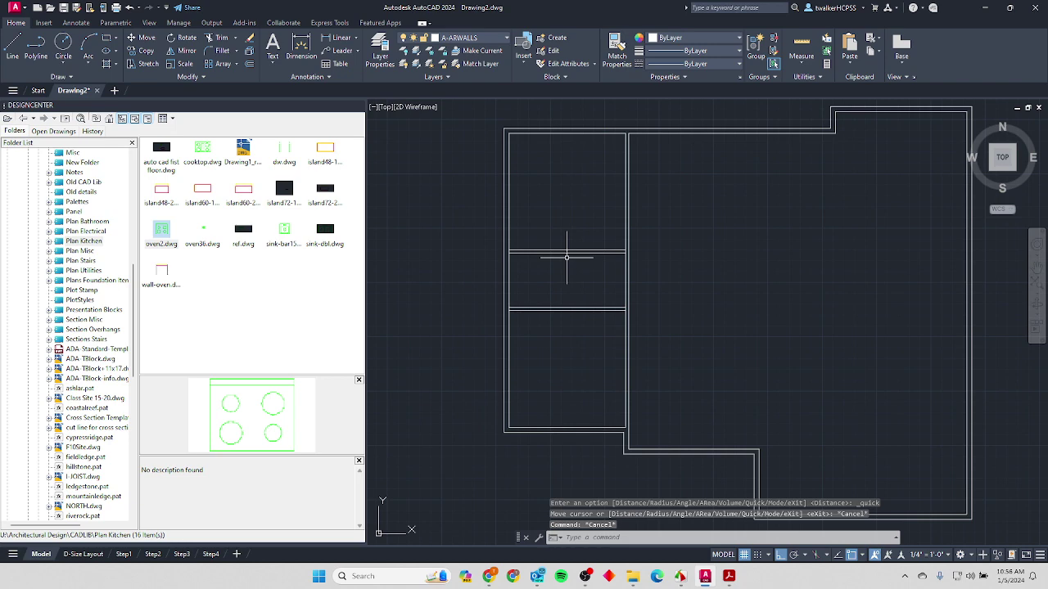
text(o)
key(Return)
text(3)
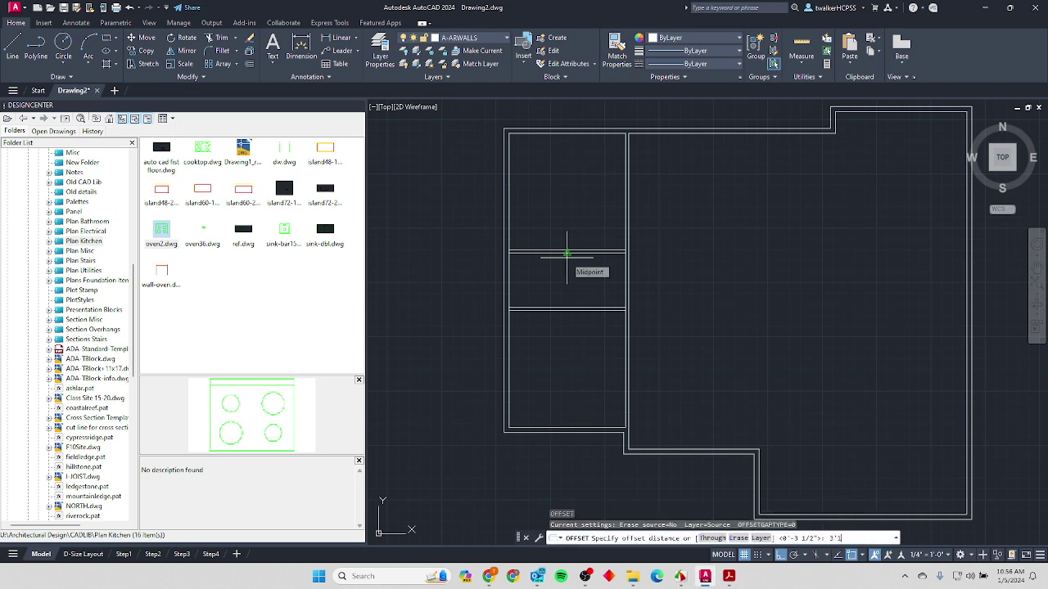
text('1)
key(Return)
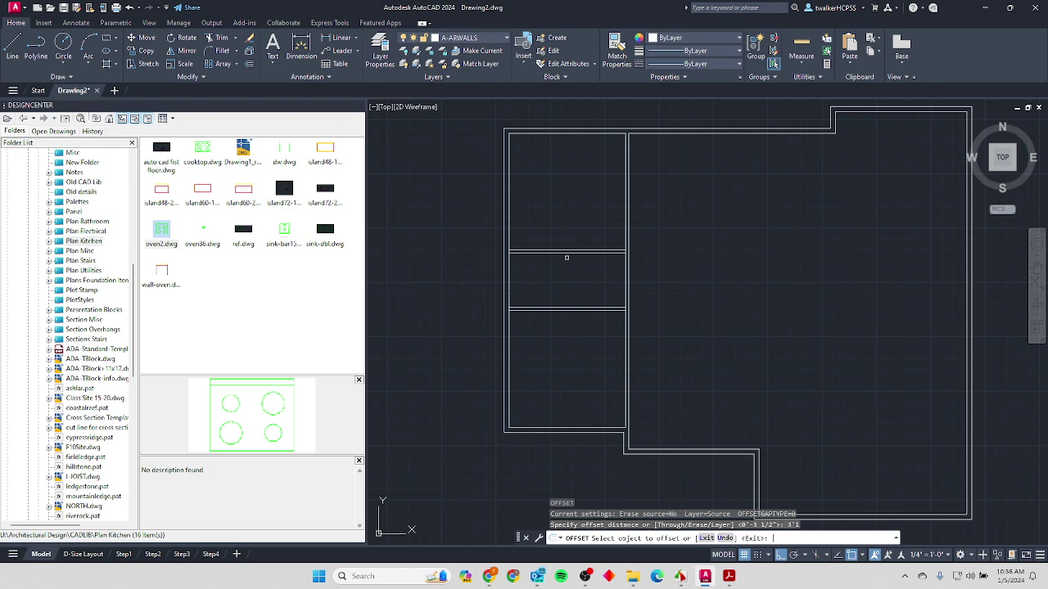
click(623, 271)
click(580, 272)
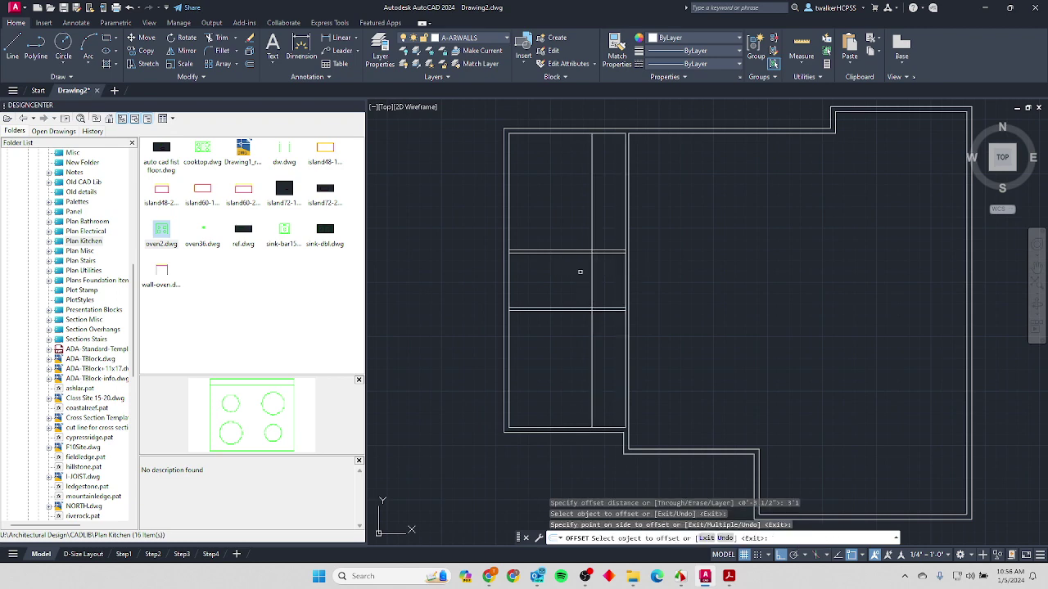
key(Return)
Offset the new closet line 3 1/2 inches to the left for the wall thickness.
key(Return)
text(3)
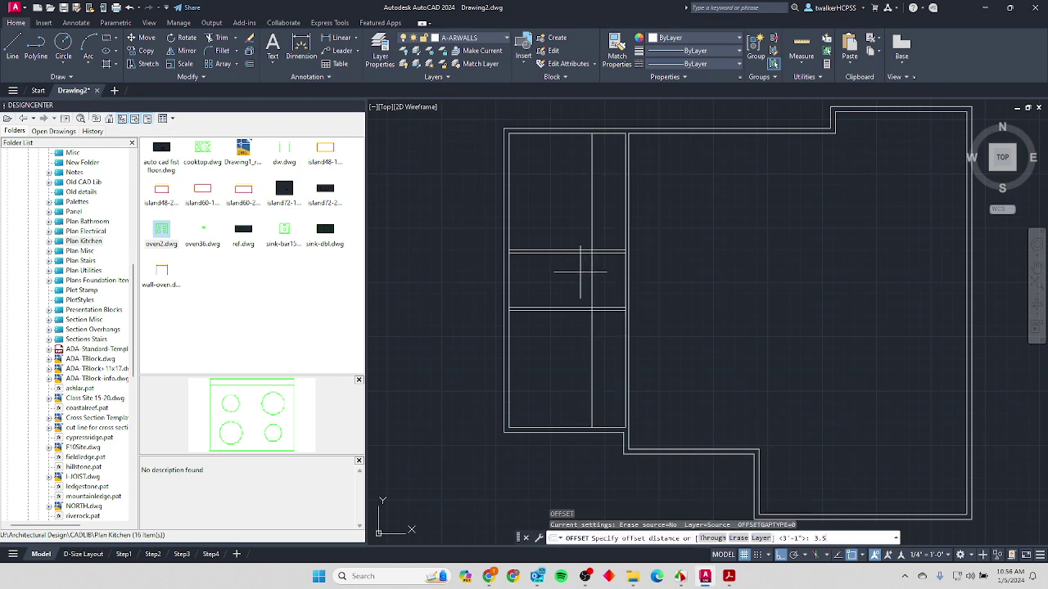
key(Return)
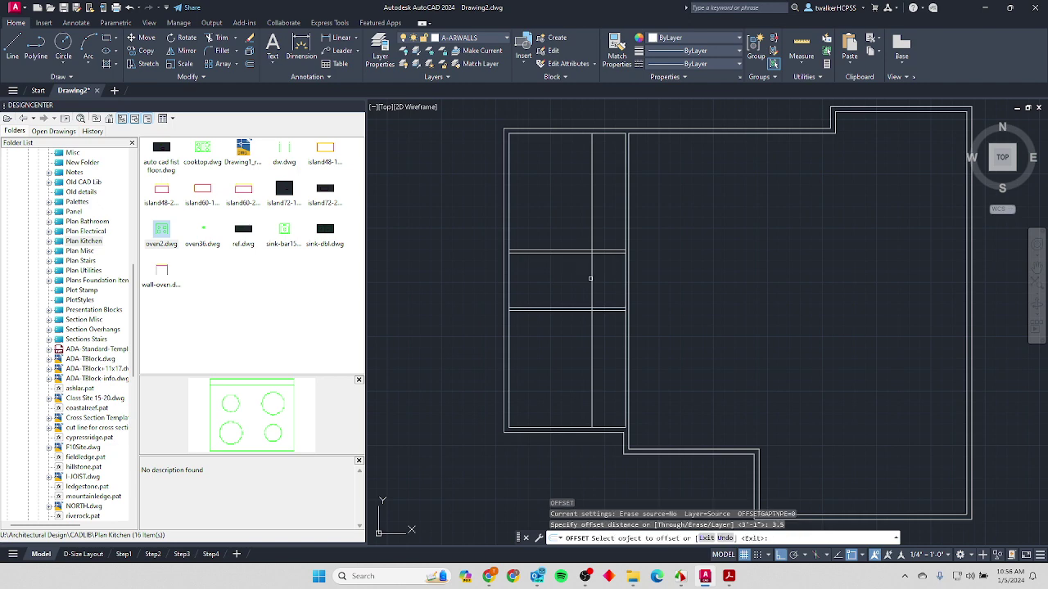
click(591, 279)
click(558, 276)
key(Return)
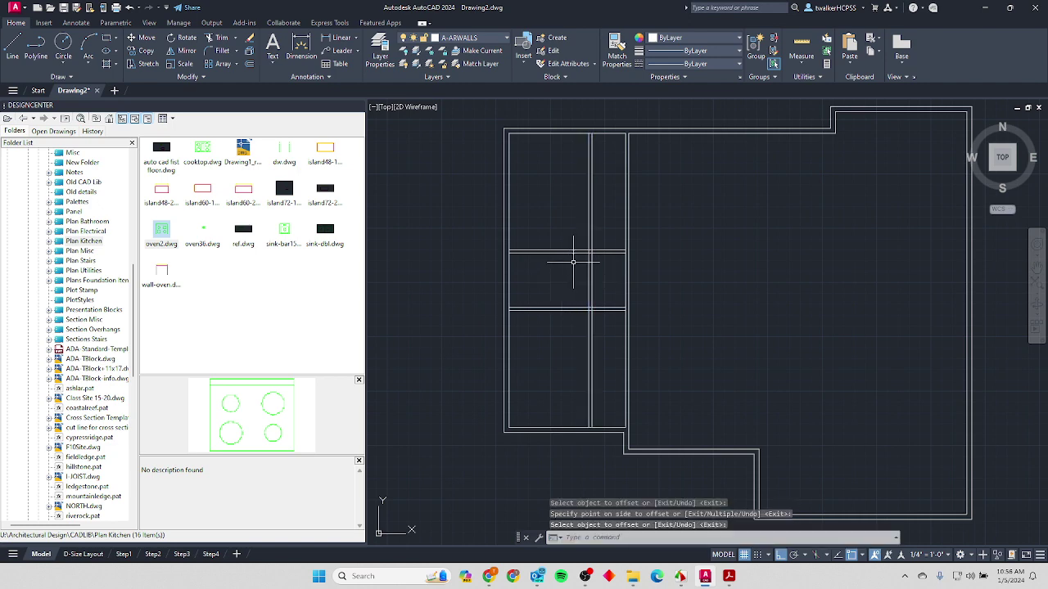
key(Escape)
key(Escape)
Fence-trim the new closet lines above the closet and below its lower wall.
scroll(590, 257, up, 2)
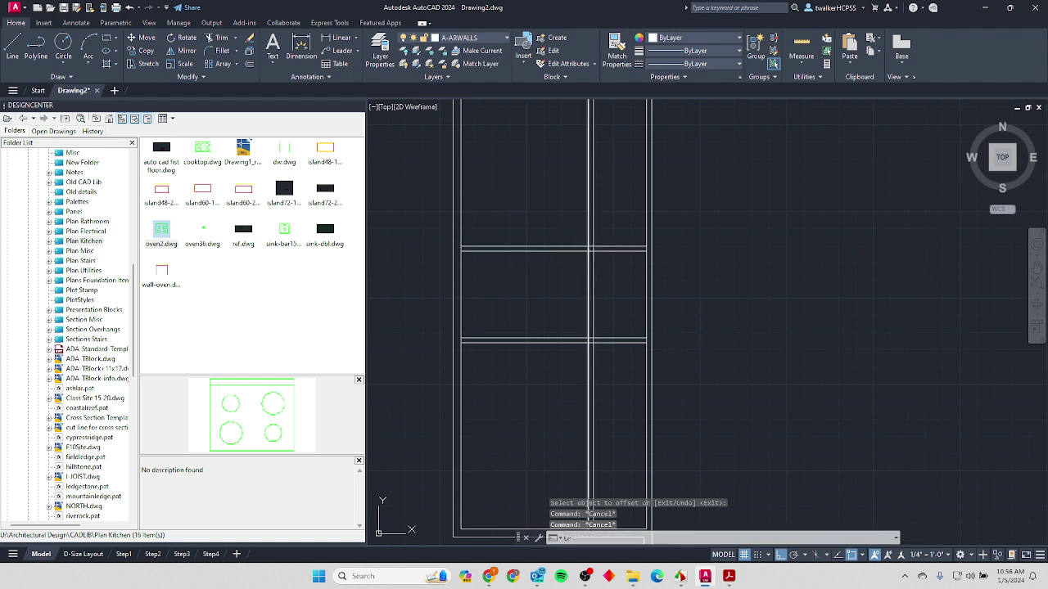
text(tr)
key(Return)
drag(608, 212, 543, 232)
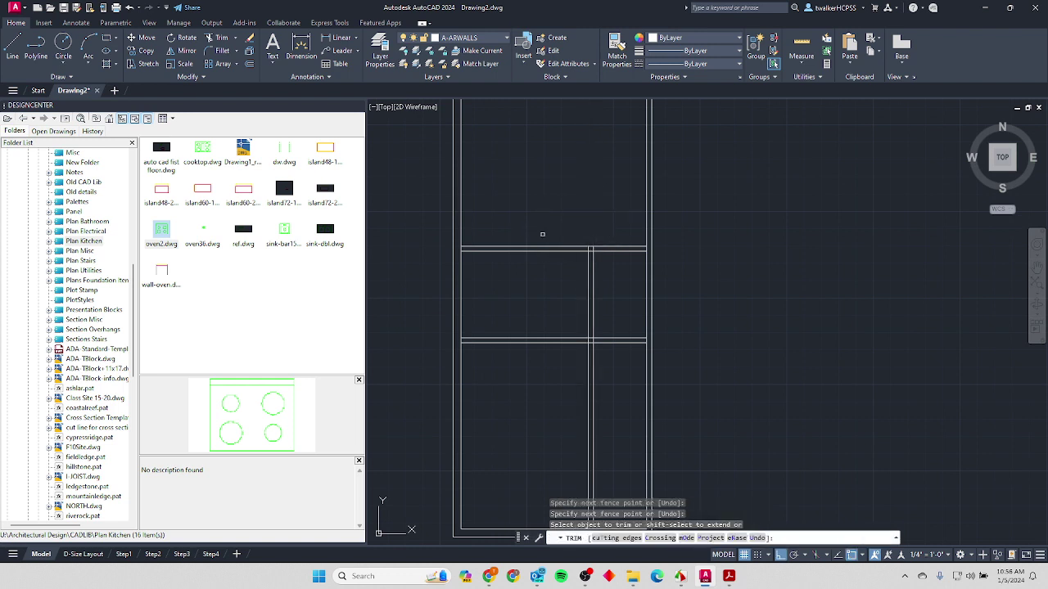
drag(608, 364, 559, 369)
key(Return)
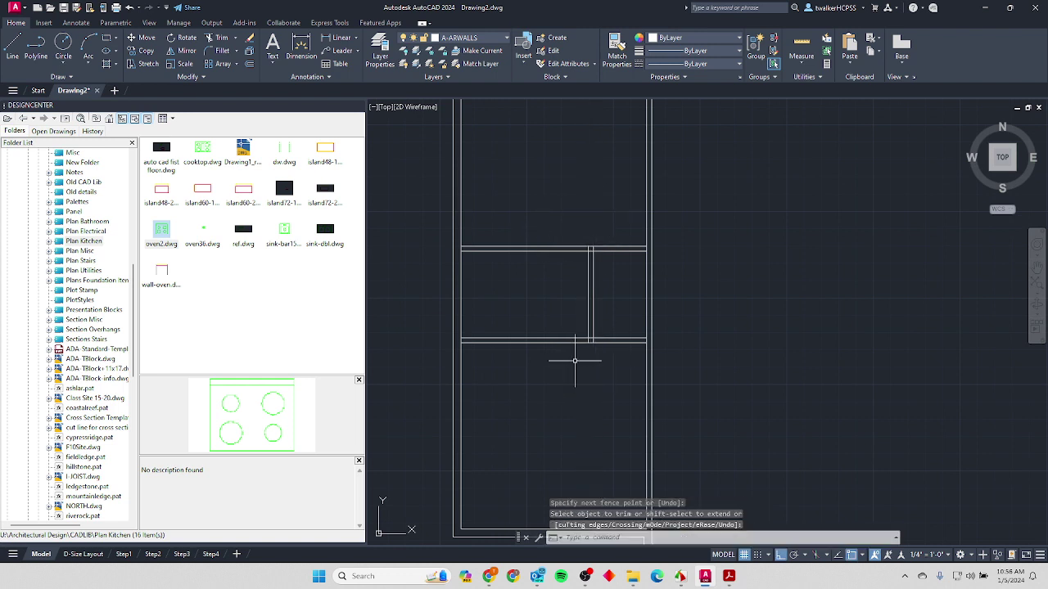
Fence-trim the two wall lines crossing the closet opening.
scroll(599, 294, up, 2)
scroll(579, 212, up, 5)
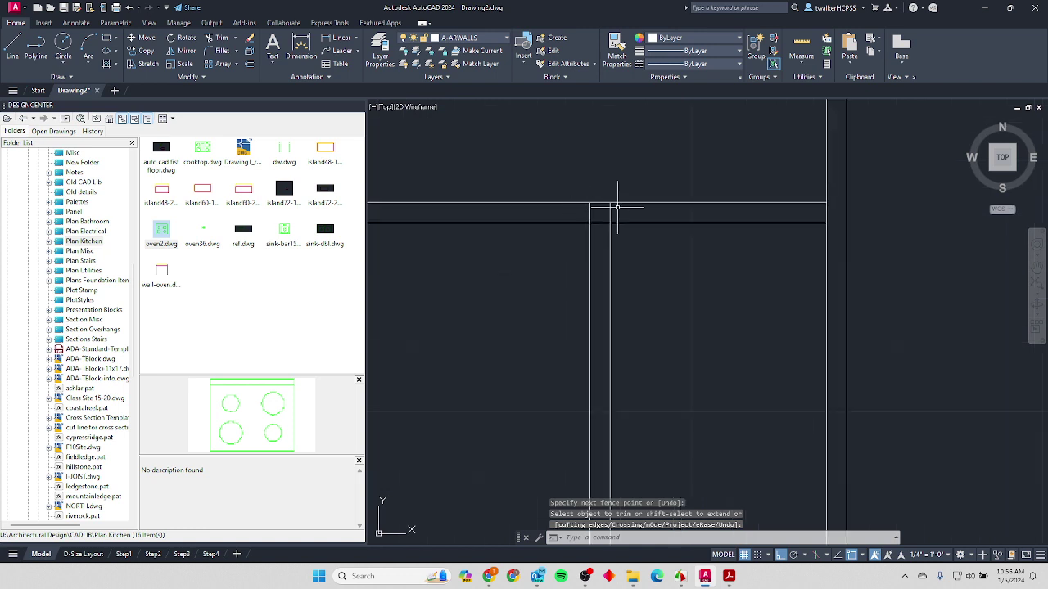
key(Return)
click(604, 219)
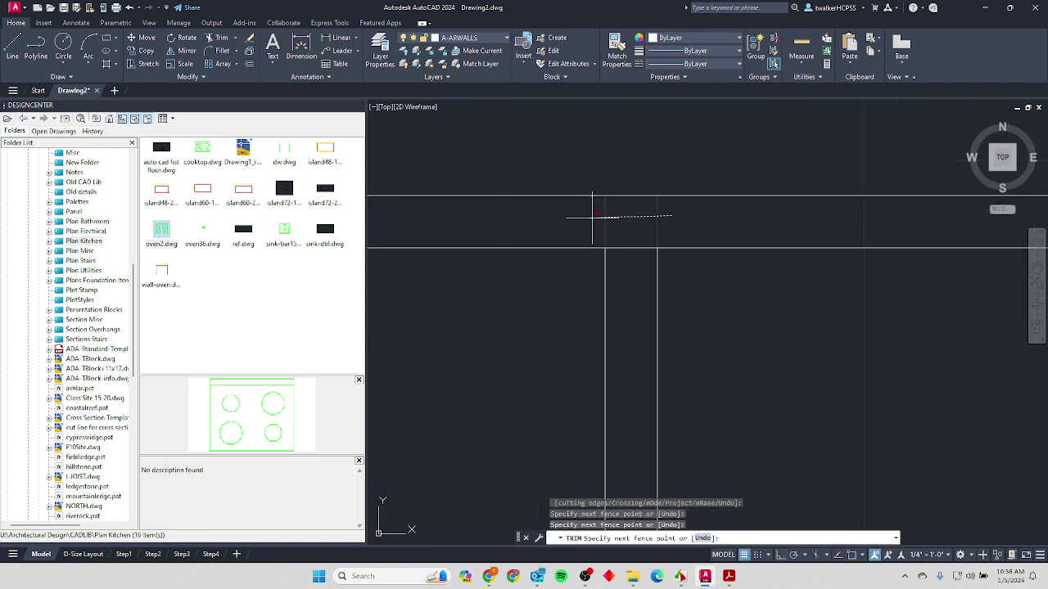
scroll(628, 281, down, 3)
scroll(628, 281, up, 3)
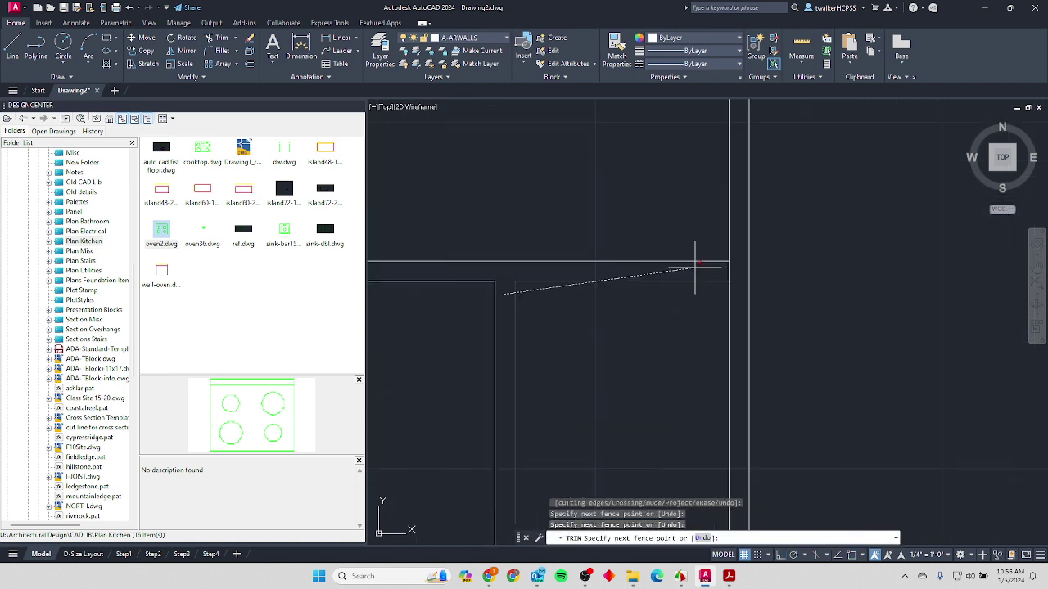
key(Escape)
key(Return)
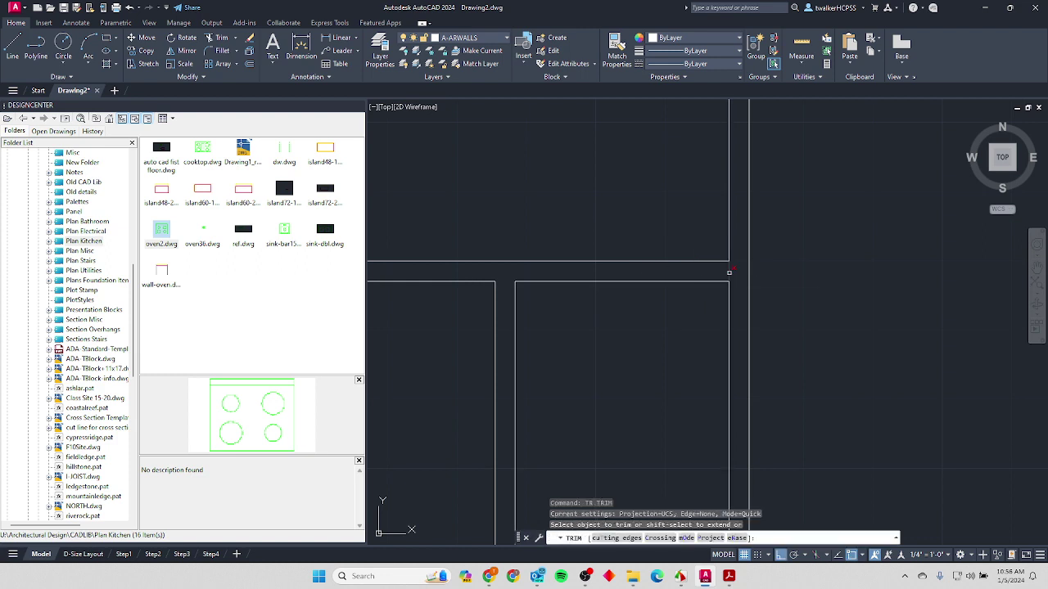
scroll(728, 273, down, 2)
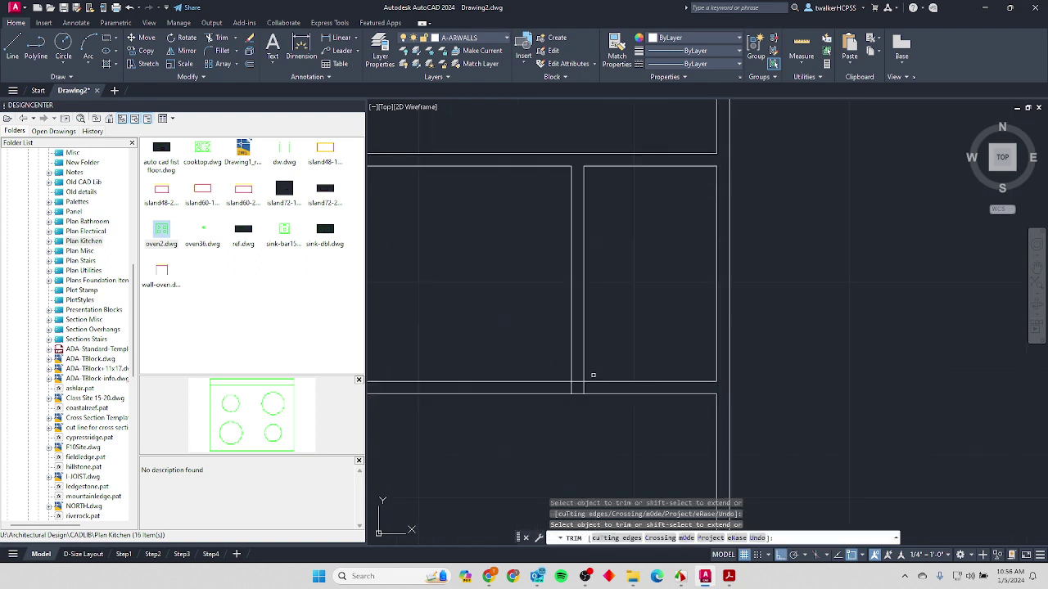
scroll(559, 380, up, 4)
click(549, 402)
click(639, 402)
key(Return)
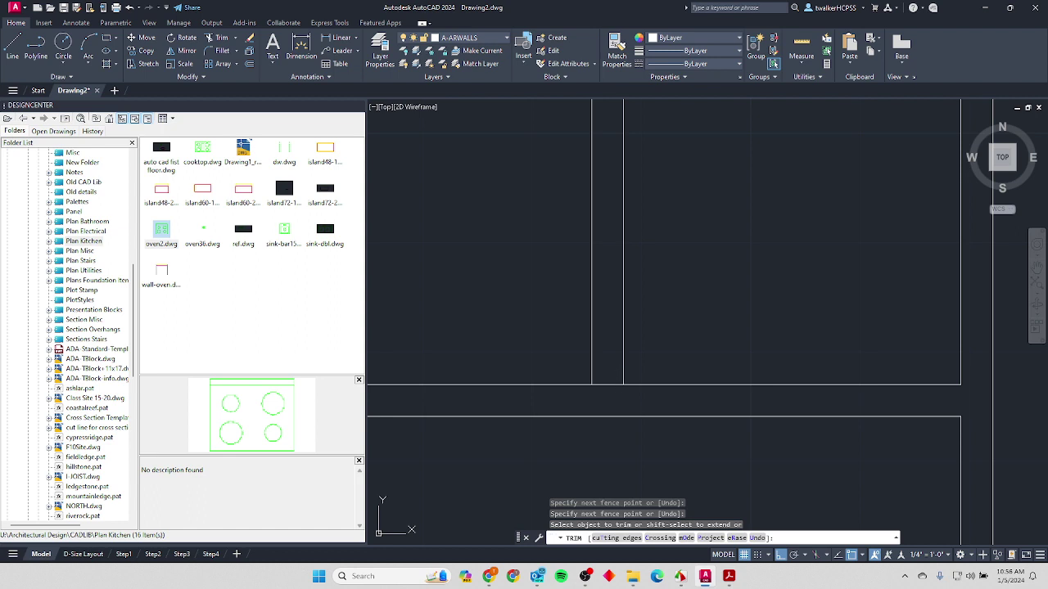
scroll(593, 390, down, 4)
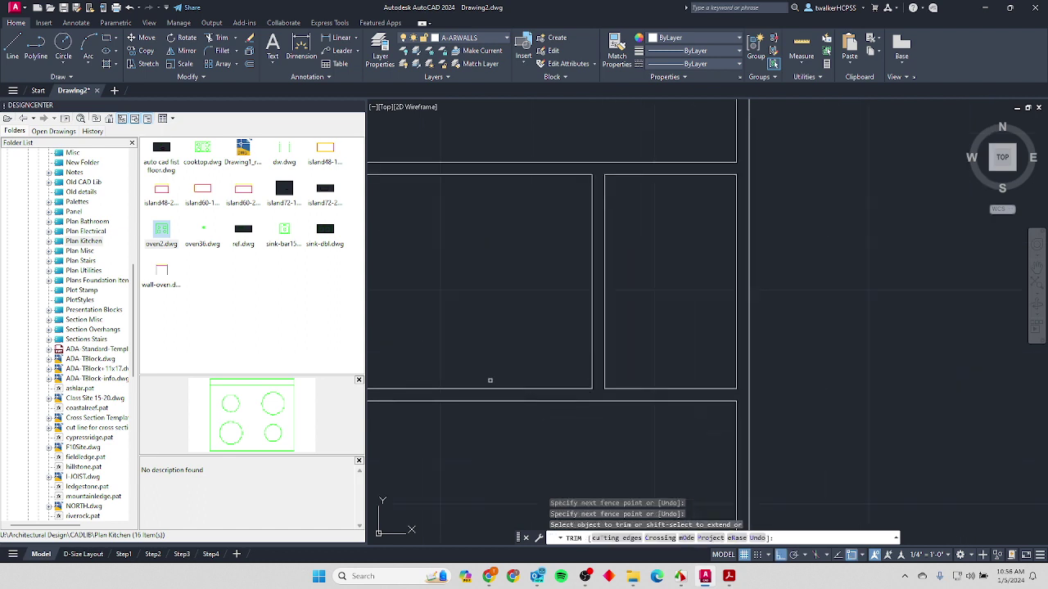
scroll(573, 415, up, 4)
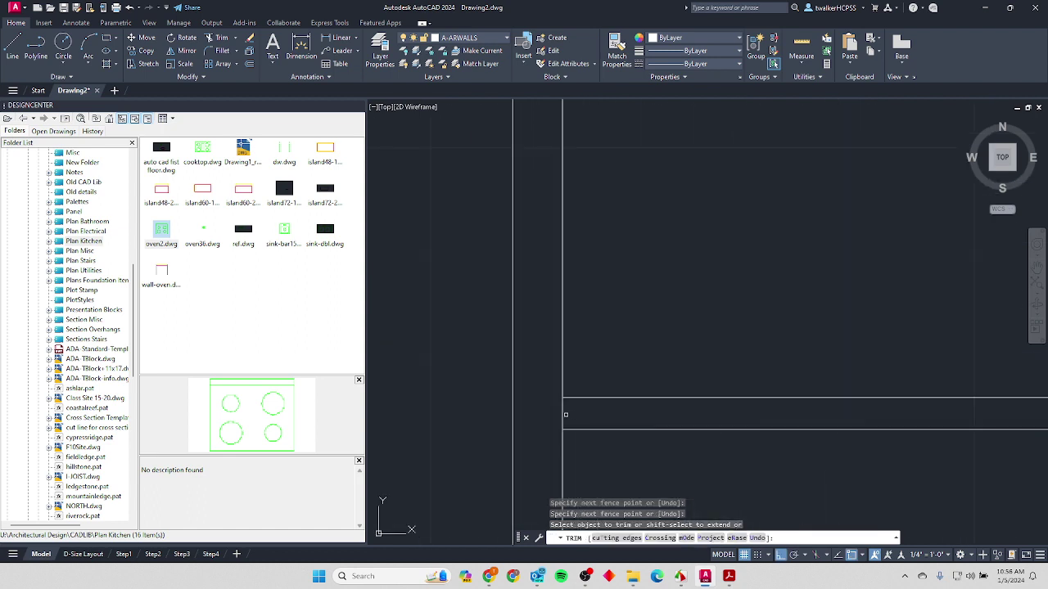
scroll(604, 351, down, 2)
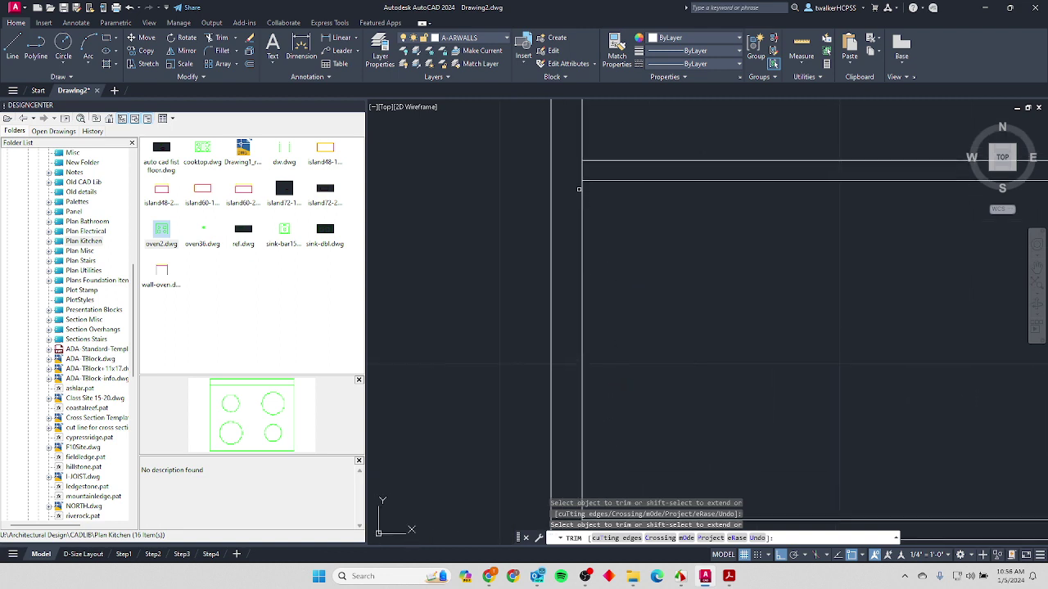
mouse_move(581, 173)
middle_down()
mouse_move(760, 253)
mouse_move(683, 344)
mouse_move(666, 217)
mouse_move(652, 271)
mouse_move(571, 342)
mouse_move(560, 311)
middle_up()
key(Escape)
Measure the new closet and compare it with the reference floor plan PDF.
click(802, 49)
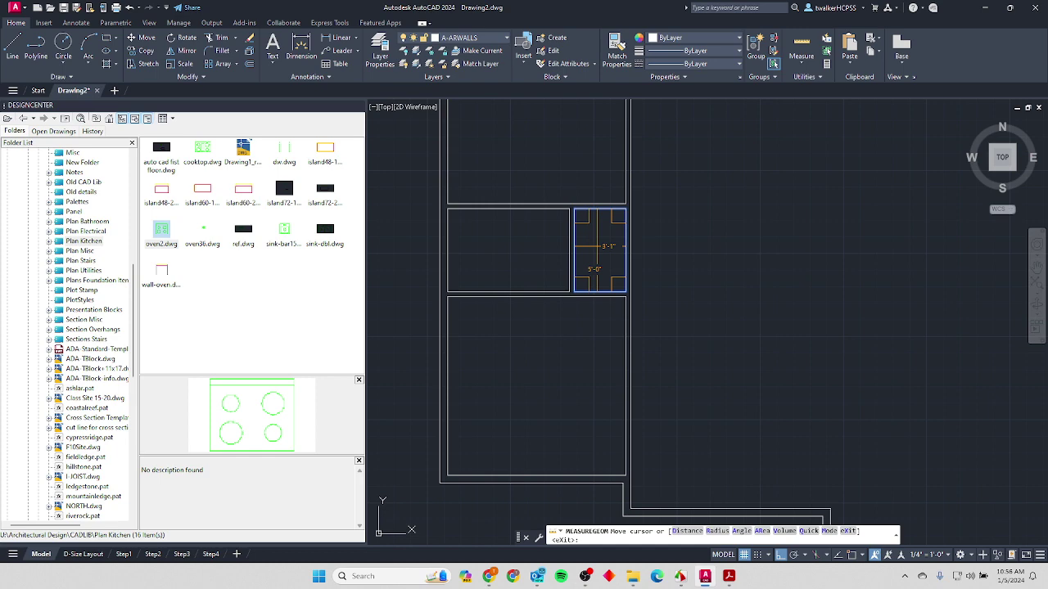
scroll(596, 247, down, 4)
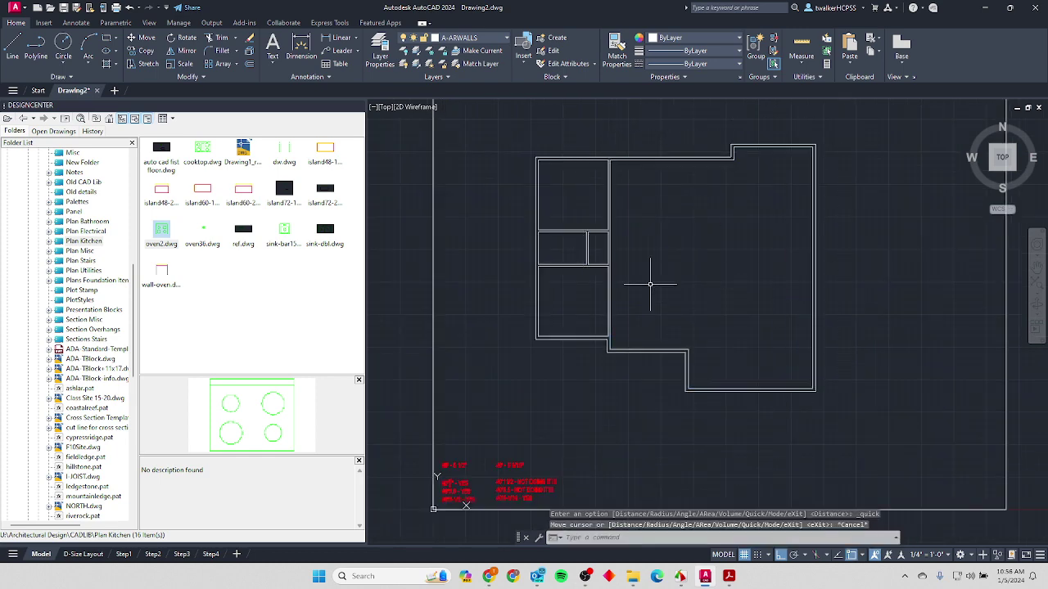
key(alt+Tab)
scroll(570, 264, down, 2)
ctrl+scroll(573, 264, down, 5)
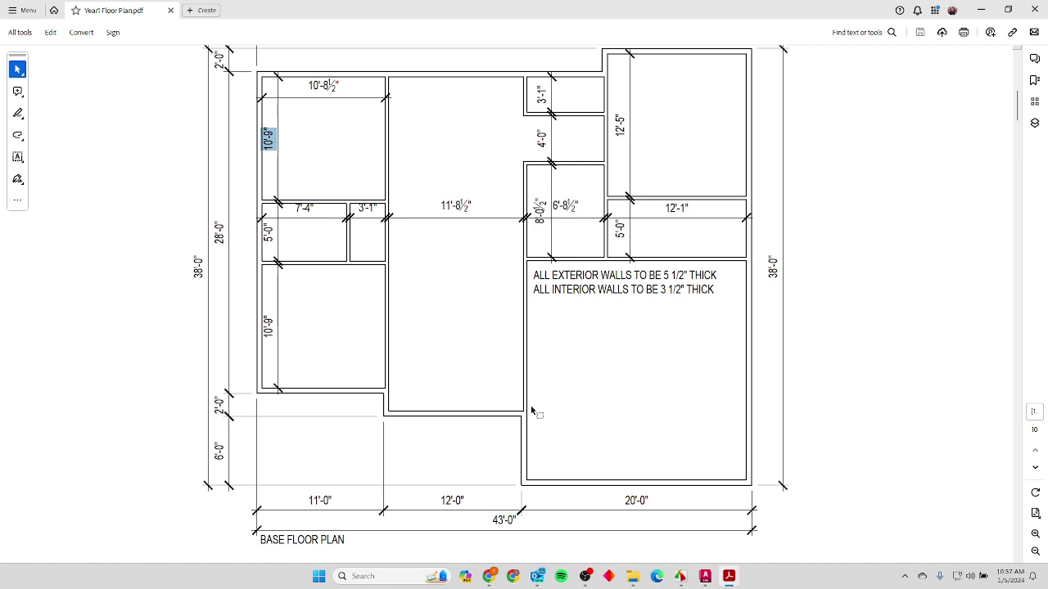
ctrl+scroll(532, 438, up, 3)
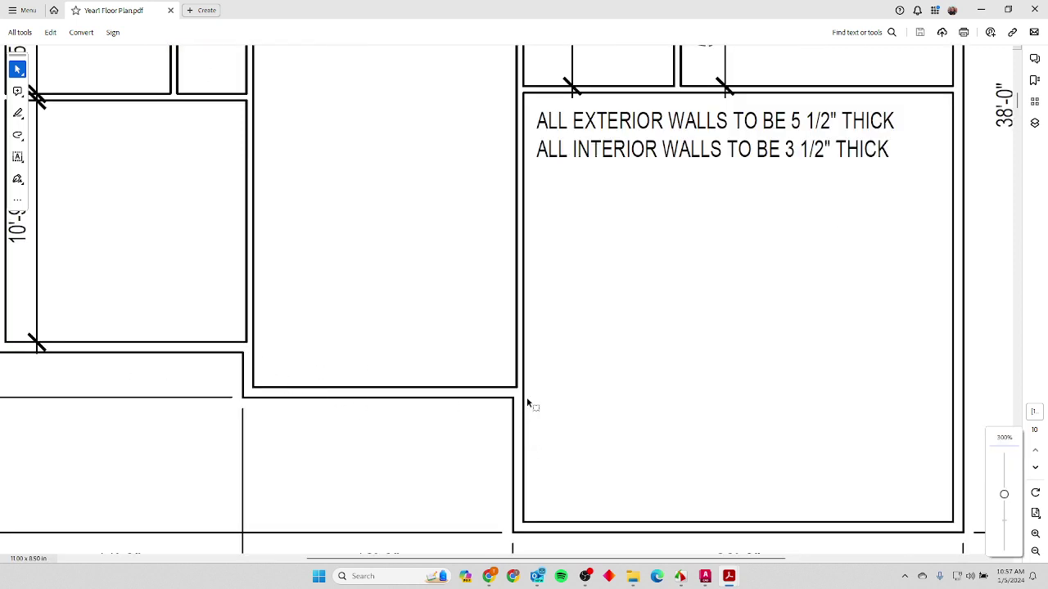
ctrl+scroll(528, 401, up, 4)
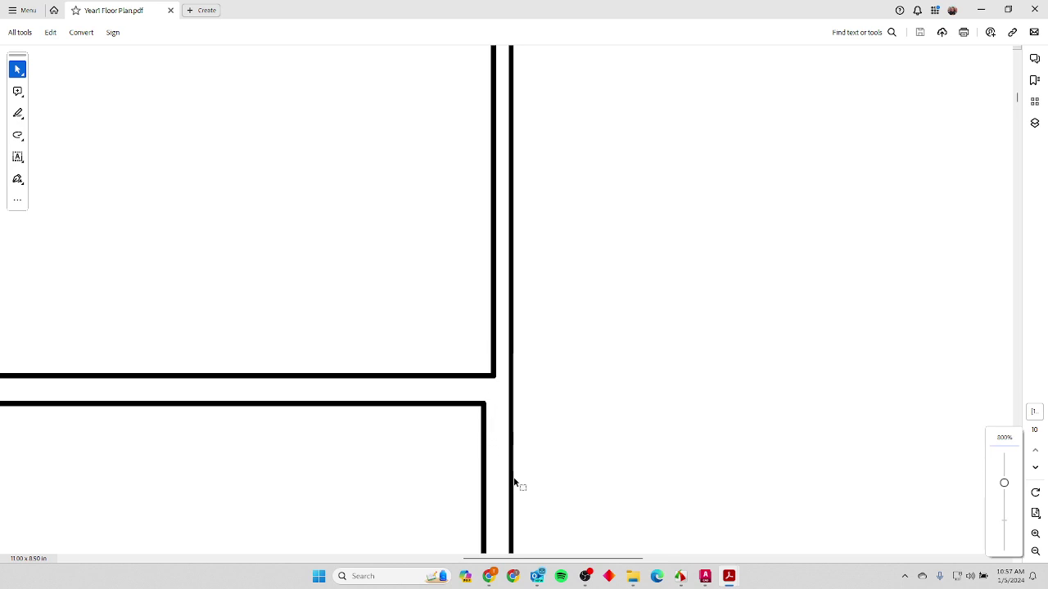
scroll(514, 428, down, 1)
scroll(515, 375, up, 2)
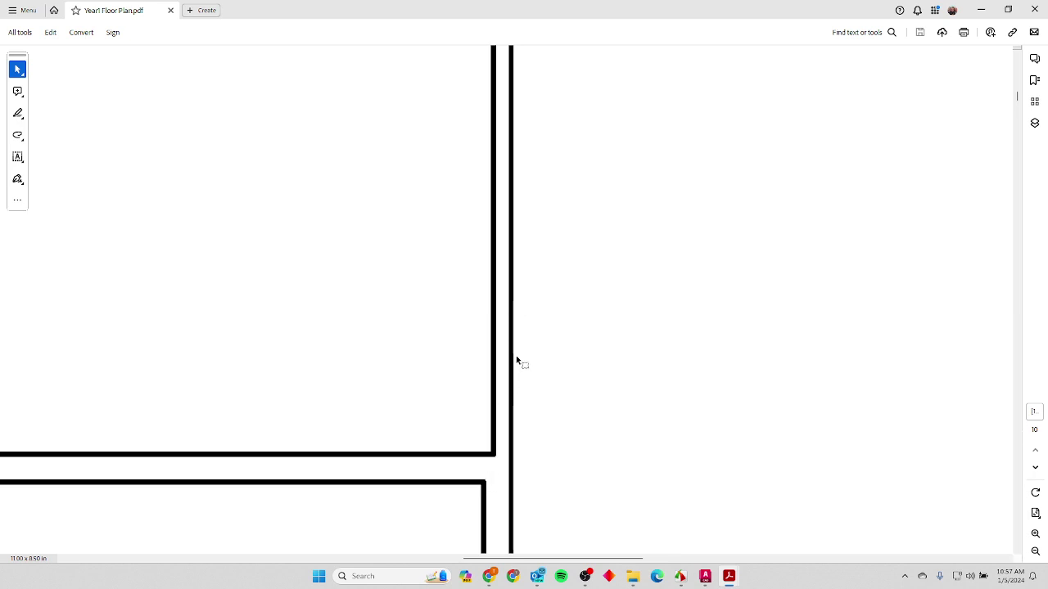
ctrl+scroll(516, 360, down, 4)
scroll(519, 362, down, 1)
scroll(520, 352, up, 1)
scroll(521, 341, up, 5)
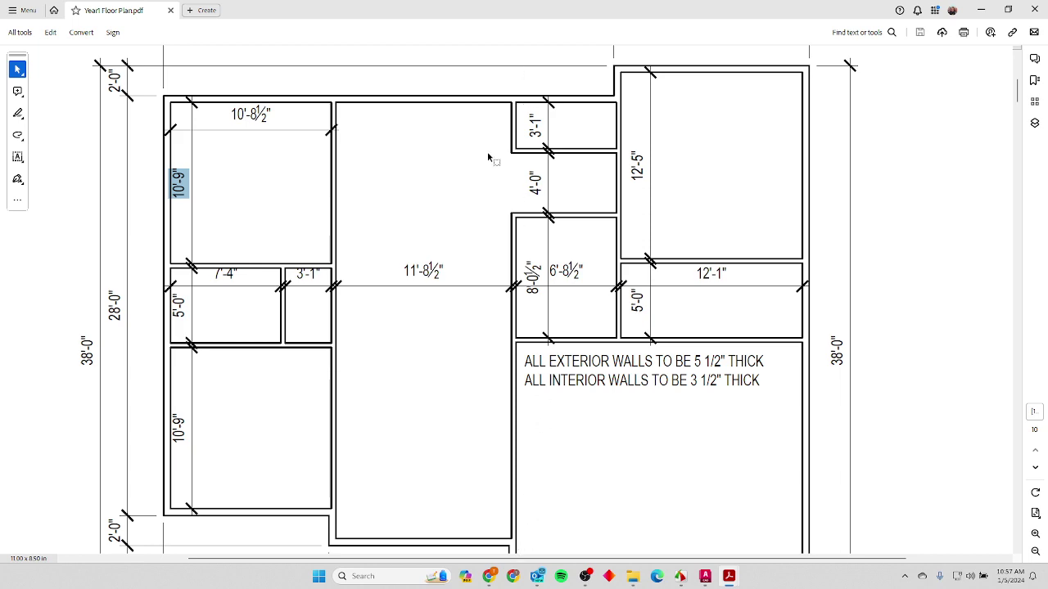
Extend the short vertical wall line up to the top exterior wall.
key(alt+Tab)
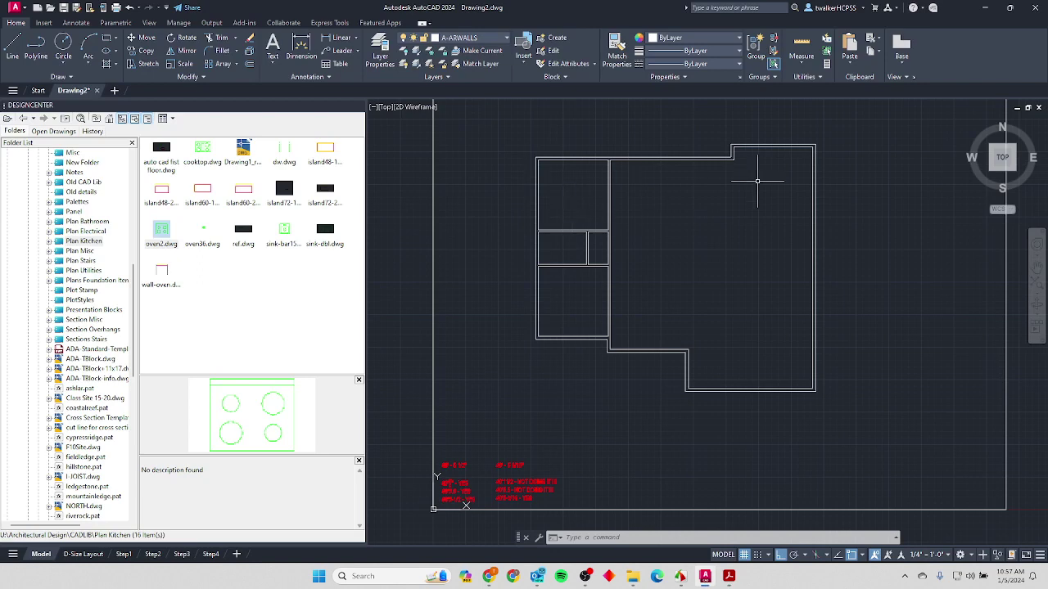
text(ex)
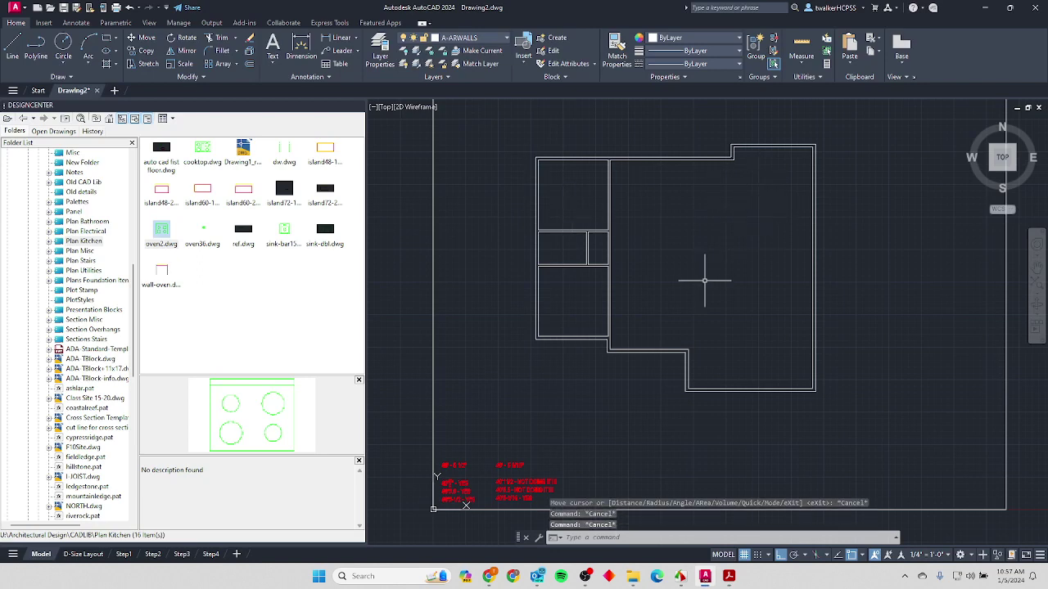
key(Return)
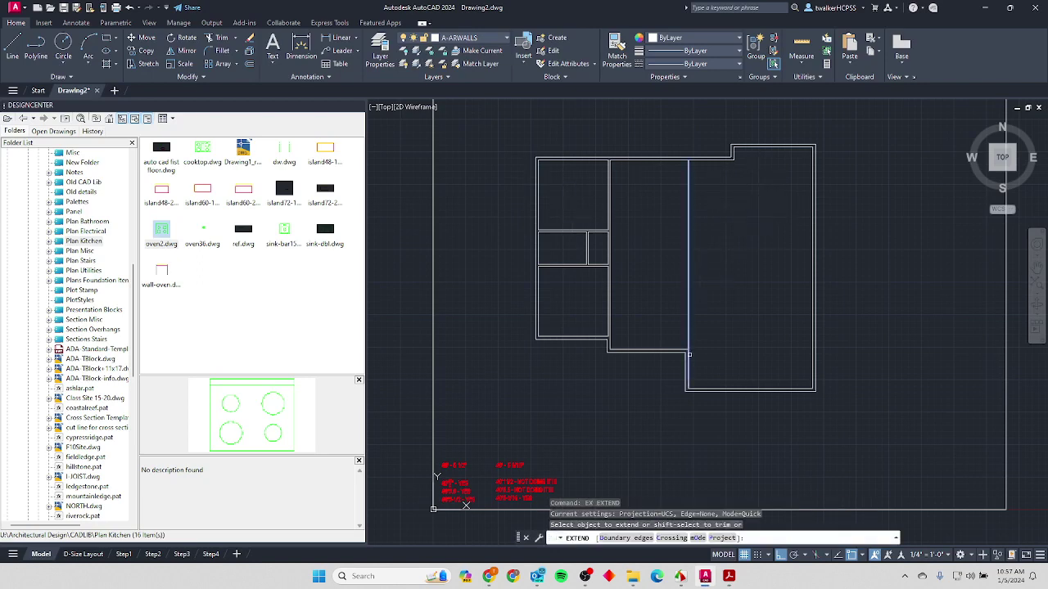
click(690, 354)
key(Return)
Offset the vertical wall line 3.5 inches to form the wall thickness.
text(o)
key(Return)
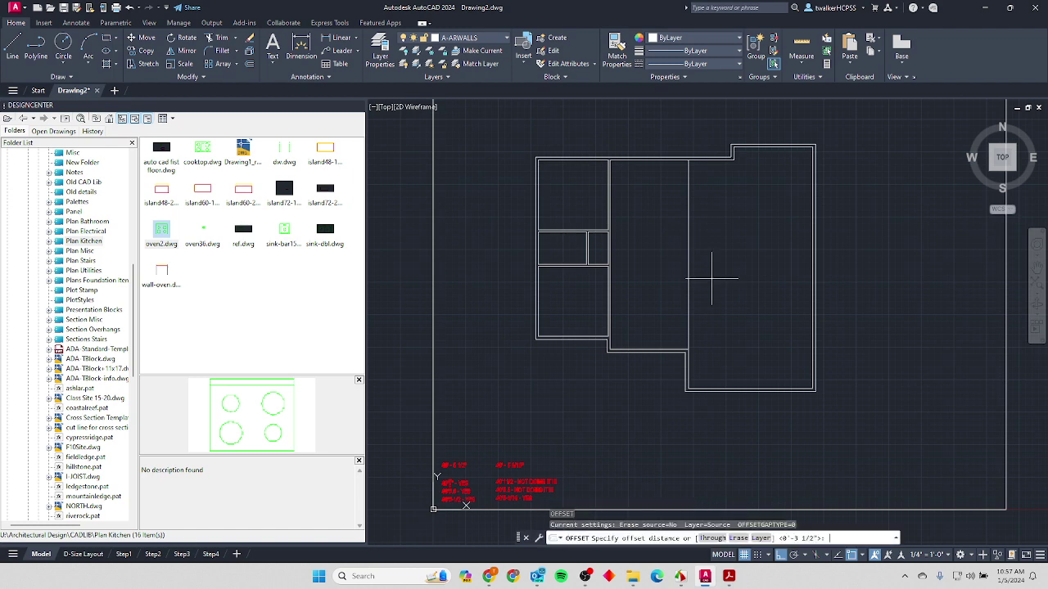
text(3.5)
key(Return)
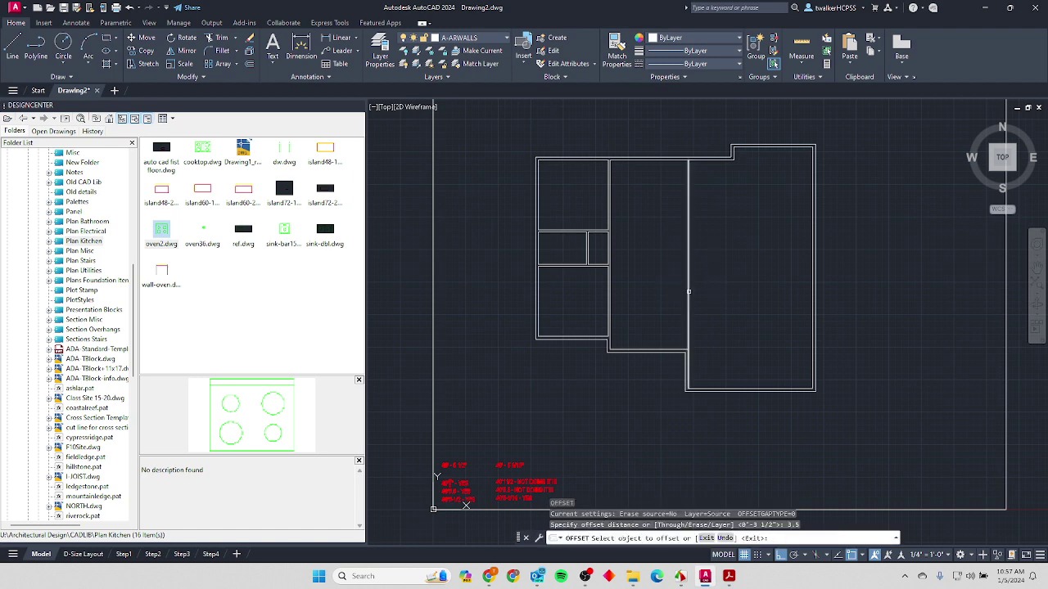
click(689, 289)
click(655, 292)
scroll(679, 363, up, 6)
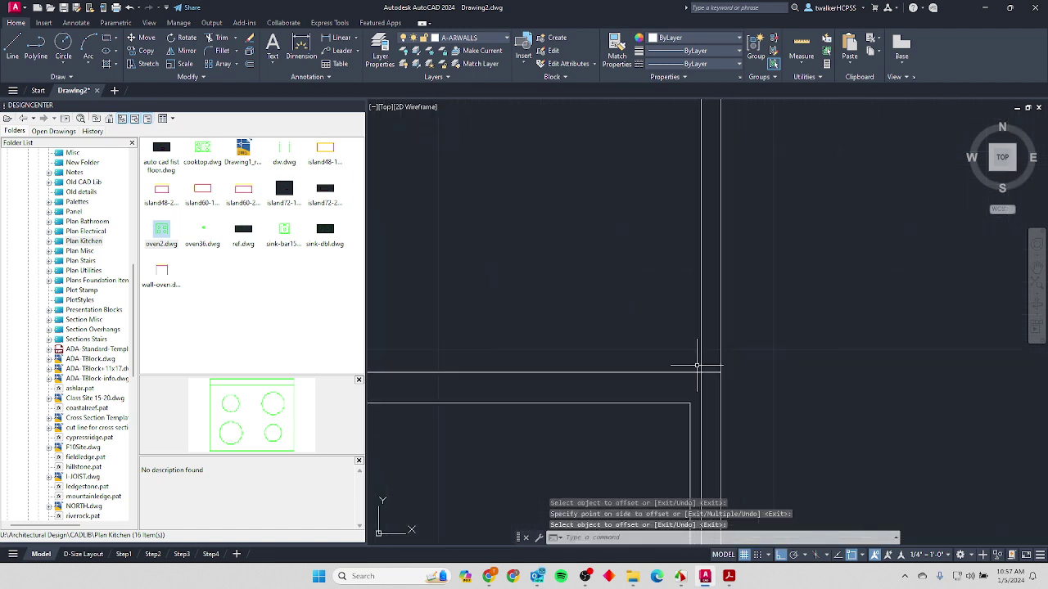
key(Return)
Fillet the two wall lines to close the top wall corner.
text(d)
key(Return)
key(Escape)
text(f)
key(Return)
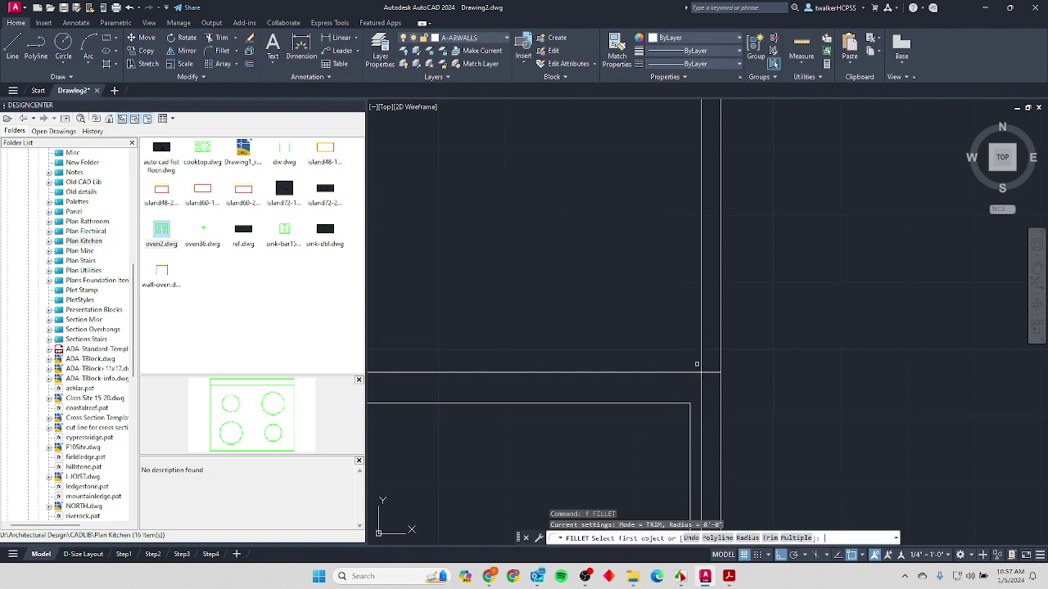
click(701, 360)
click(677, 371)
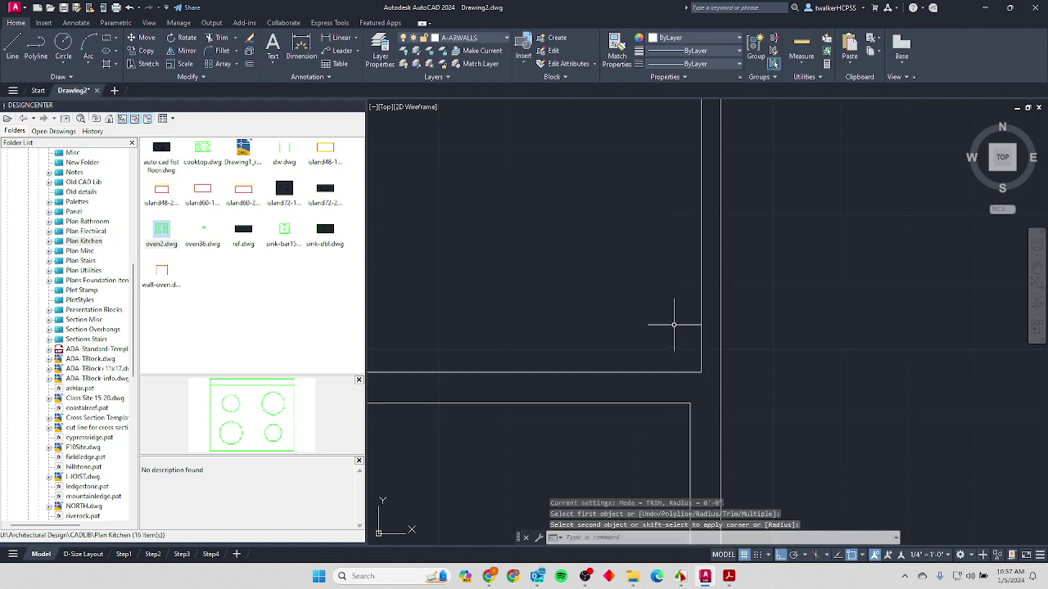
scroll(646, 343, down, 4)
scroll(634, 344, up, 4)
scroll(647, 197, up, 4)
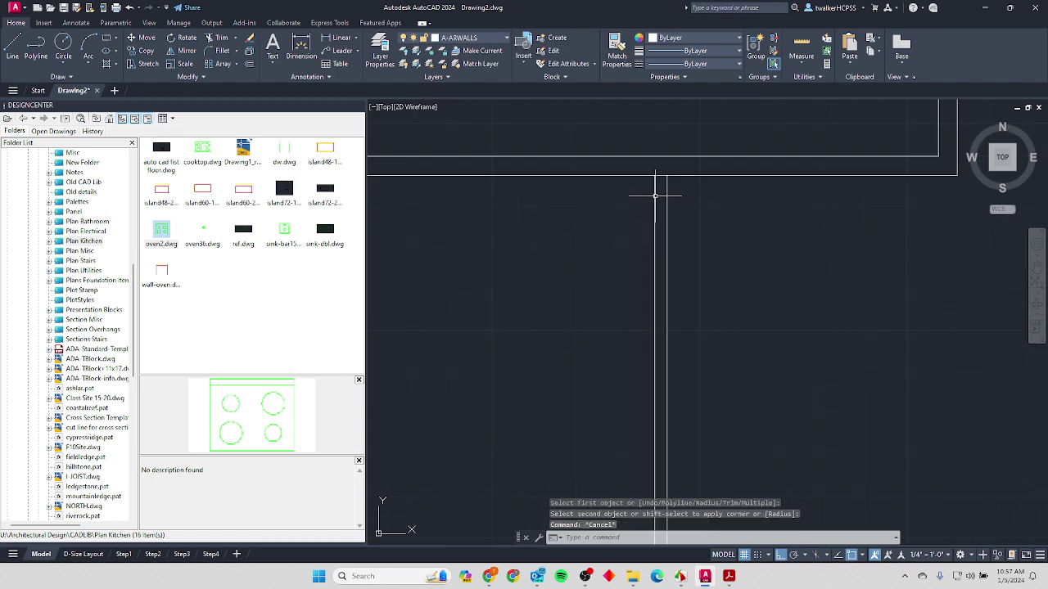
Cancel a trim attempt and switch back to the reference floor plan PDF.
text(tr)
key(Return)
key(Escape)
key(Escape)
scroll(667, 184, down, 4)
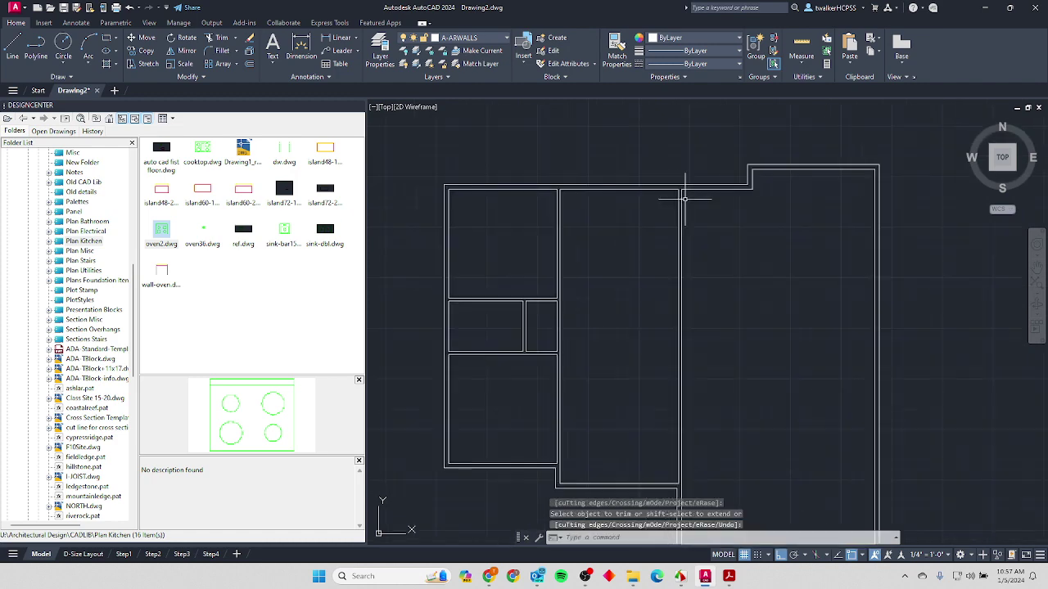
scroll(628, 208, up, 2)
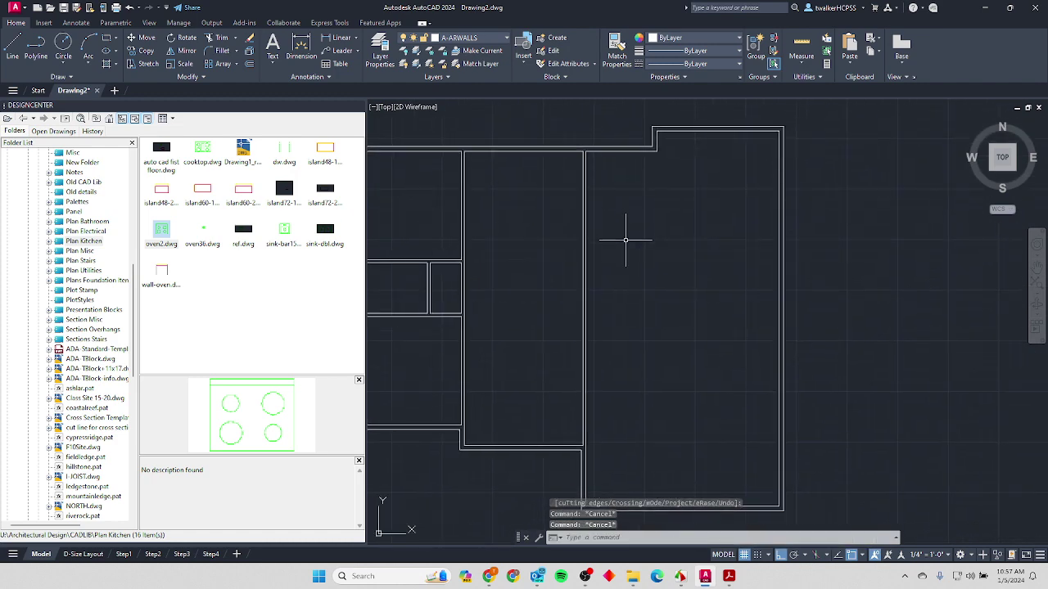
key(alt+Tab)
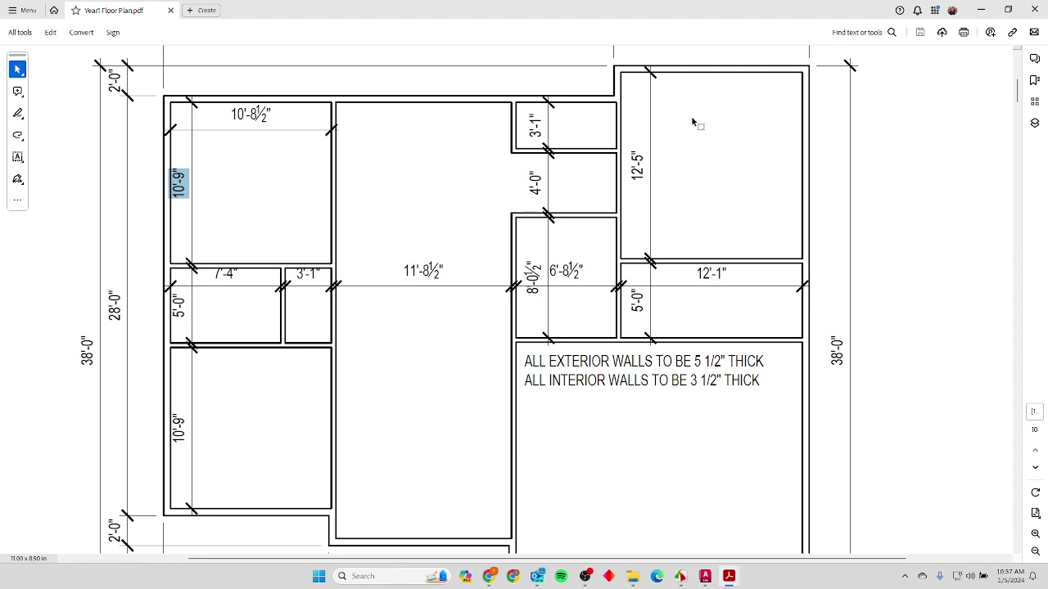
scroll(622, 81, up, 2)
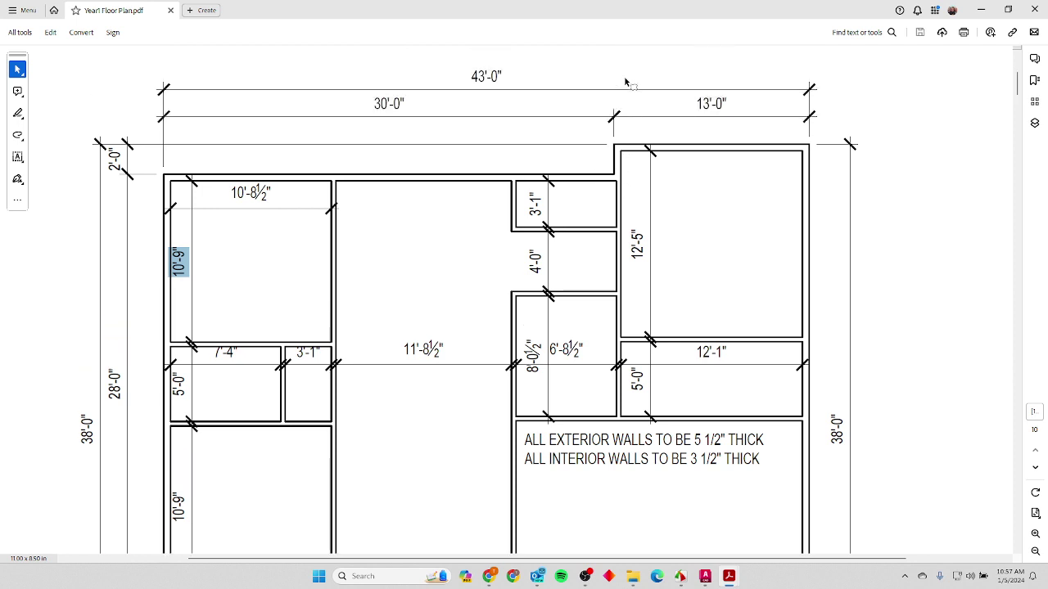
ctrl+scroll(618, 147, up, 8)
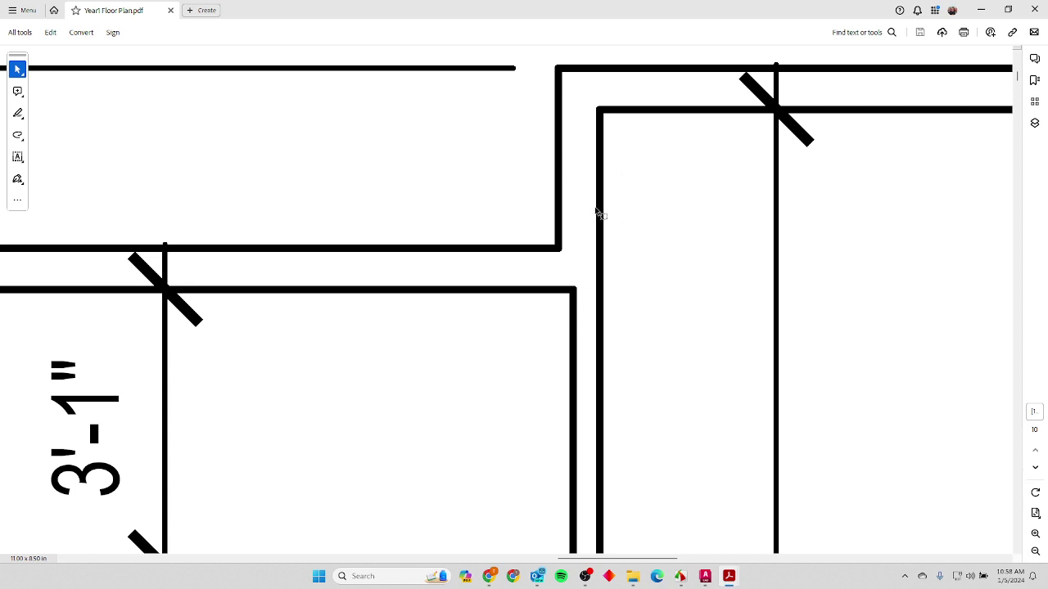
ctrl+scroll(611, 419, down, 2)
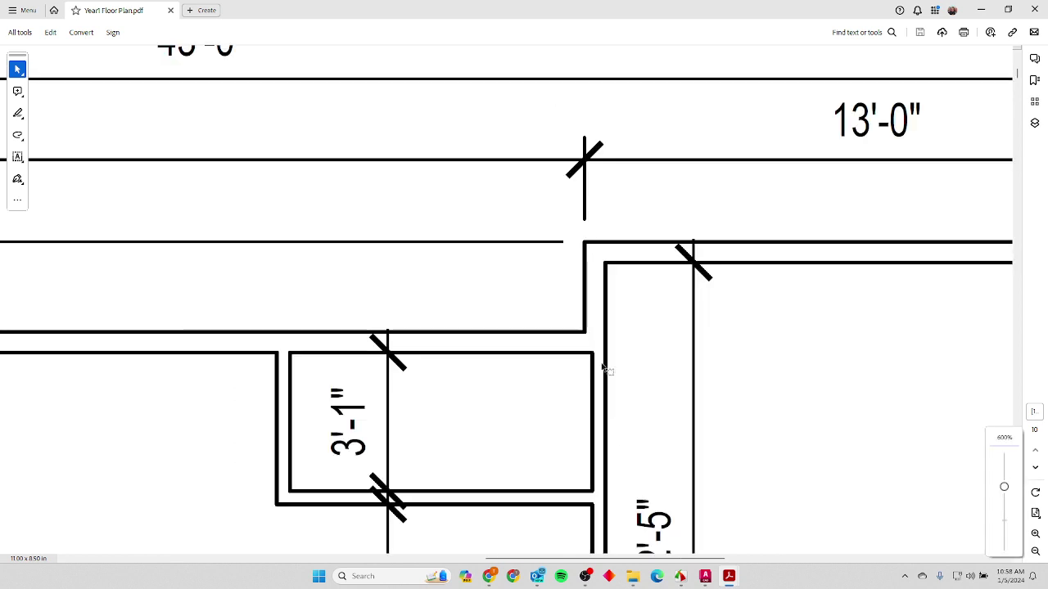
scroll(615, 374, down, 6)
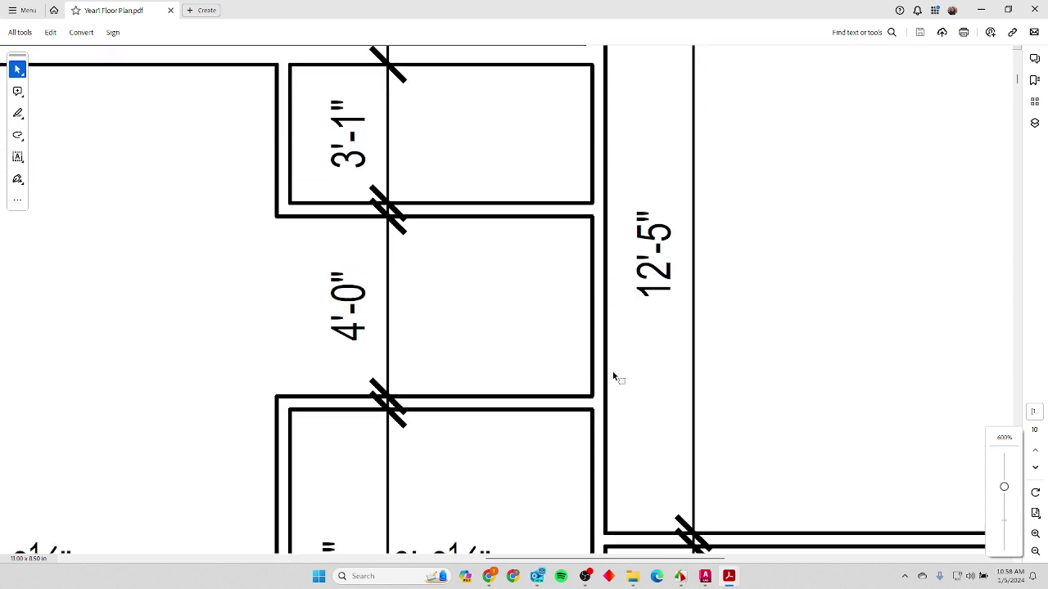
ctrl+scroll(616, 377, down, 3)
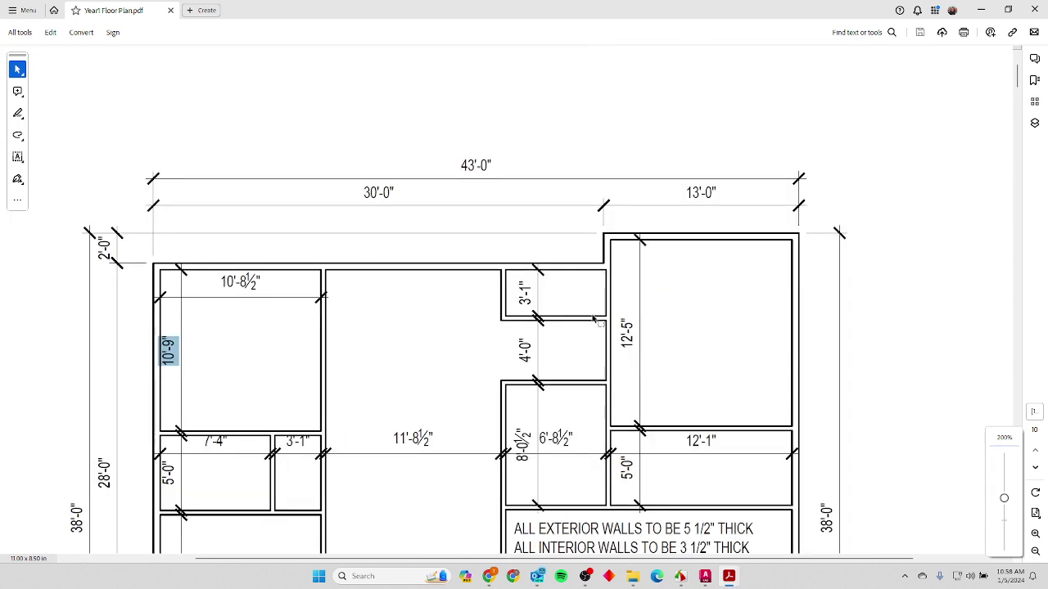
scroll(647, 416, down, 2)
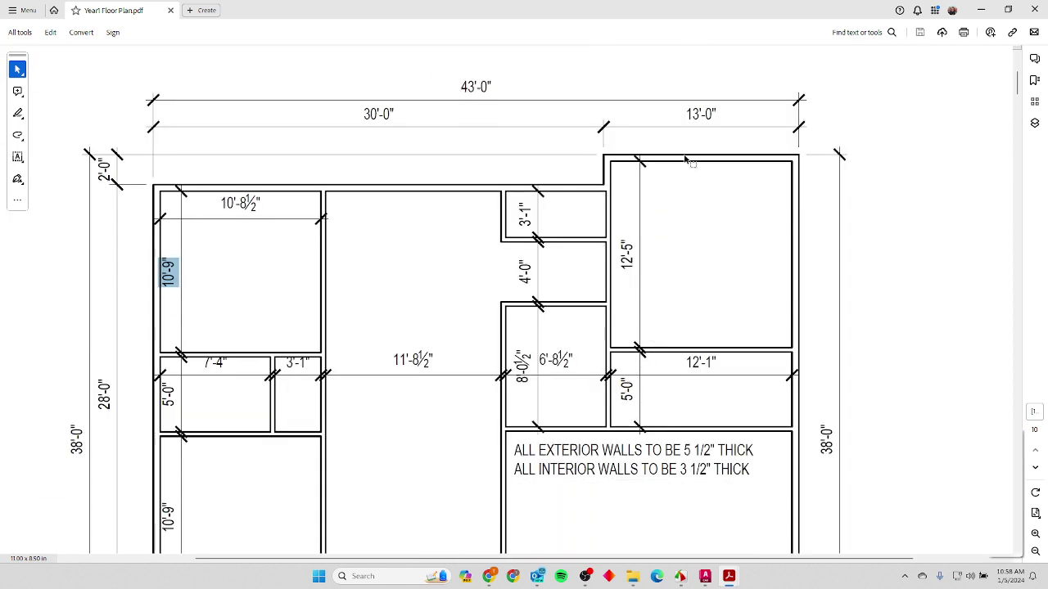
Extend the short vertical line on the right up to meet the top wall.
key(alt+Tab)
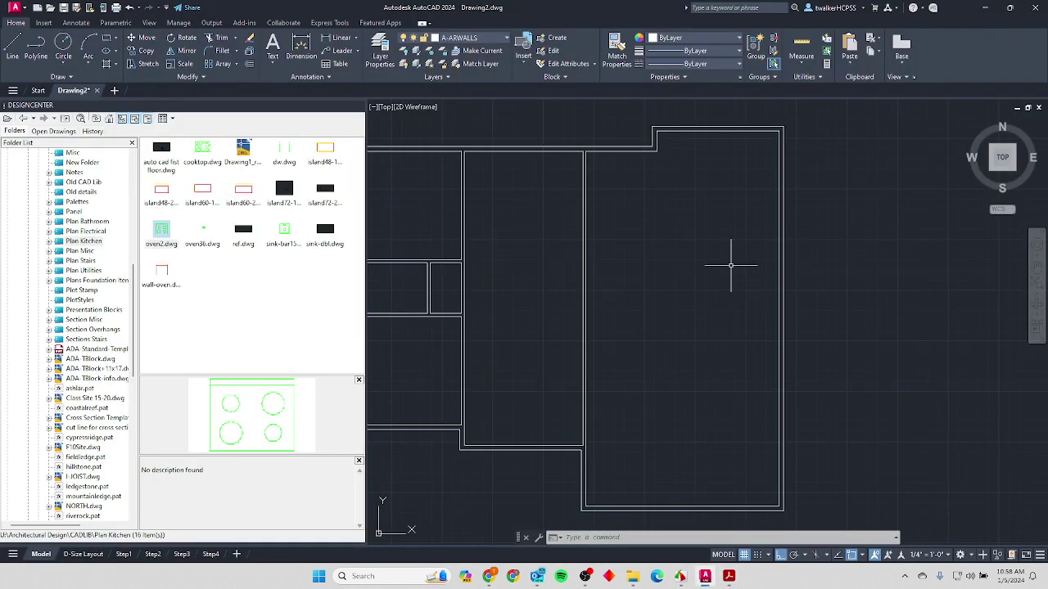
text(ex)
key(Return)
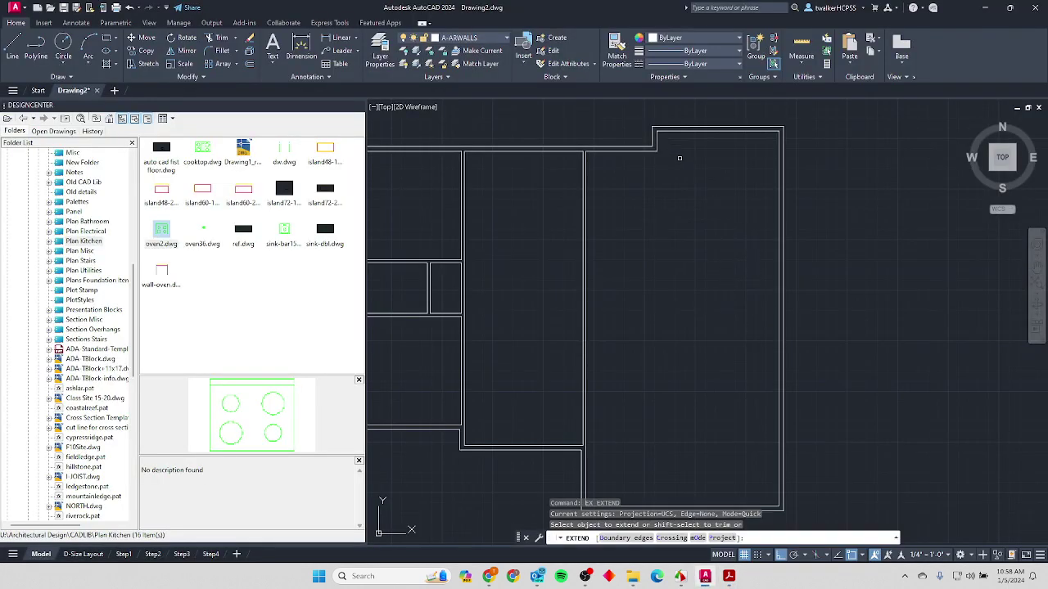
click(659, 145)
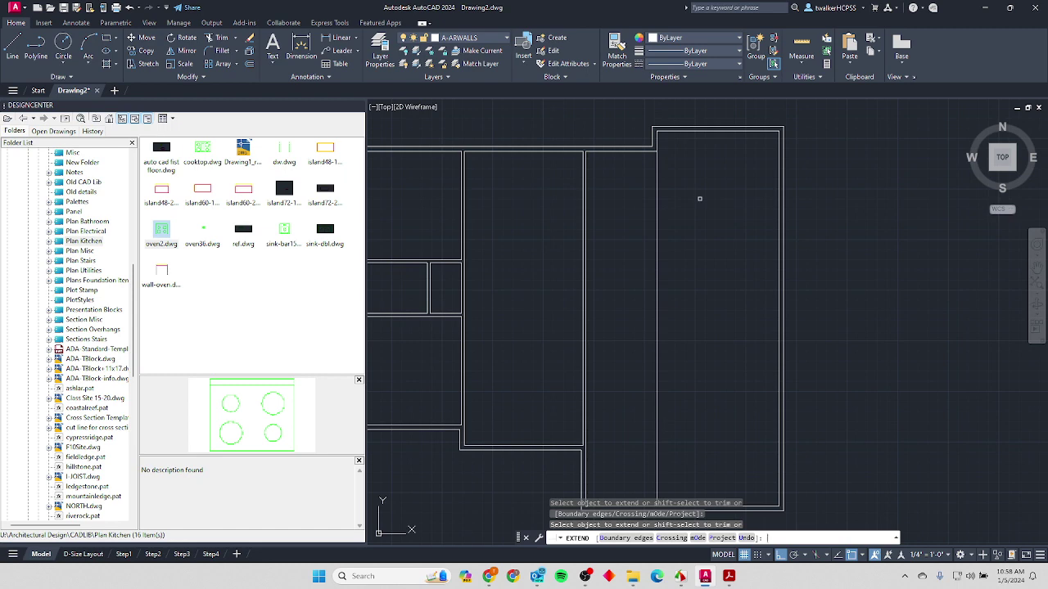
key(Escape)
Offset that vertical line 3.5 inches to form the second wall's thickness.
text(o)
key(Return)
text(3.5)
key(Return)
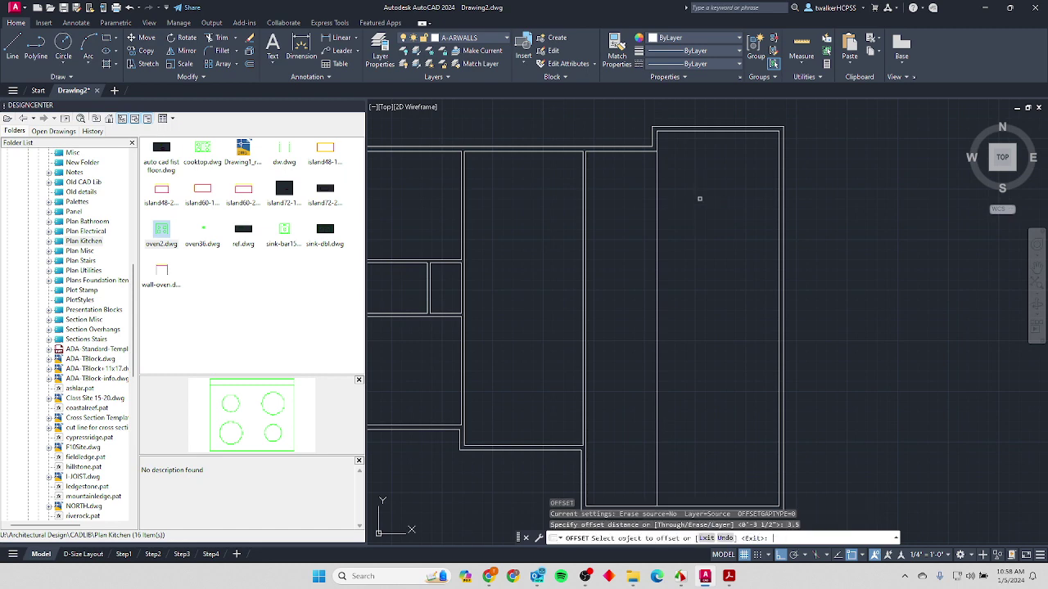
click(661, 219)
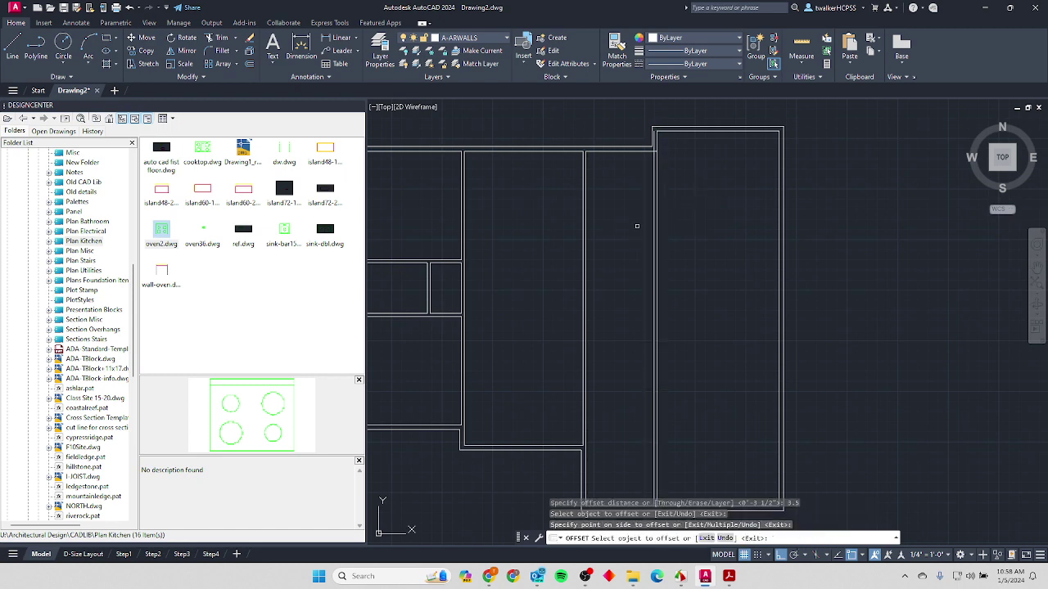
click(632, 182)
scroll(632, 182, up, 3)
scroll(682, 176, up, 2)
key(Escape)
Start a fillet on the top corner, cancel it, and return to the reference PDF.
text(f)
key(Return)
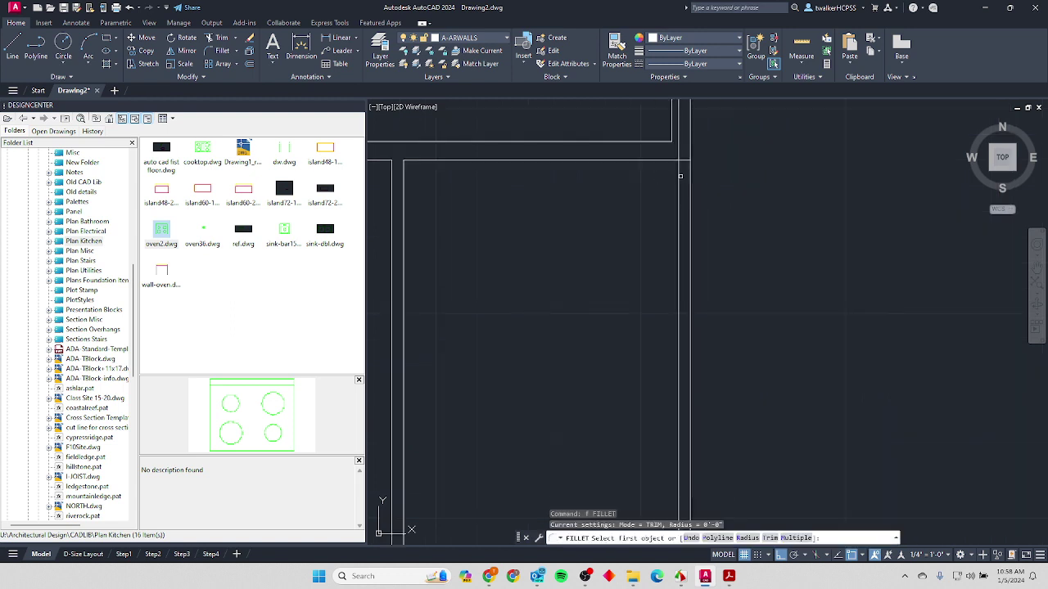
click(678, 179)
scroll(679, 193, down, 6)
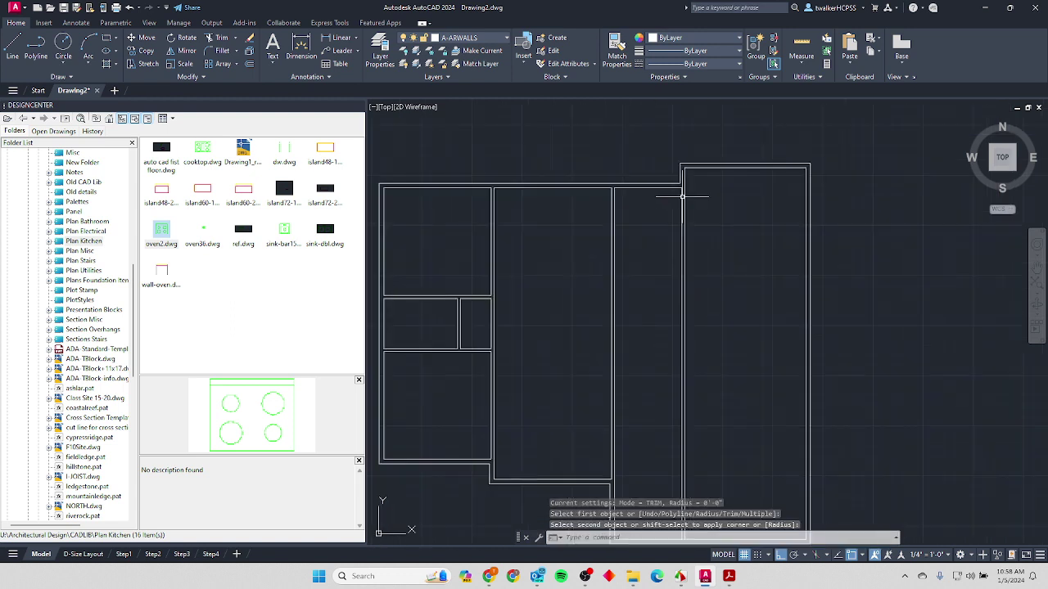
key(Escape)
key(Escape)
scroll(702, 215, up, 2)
scroll(709, 219, up, 2)
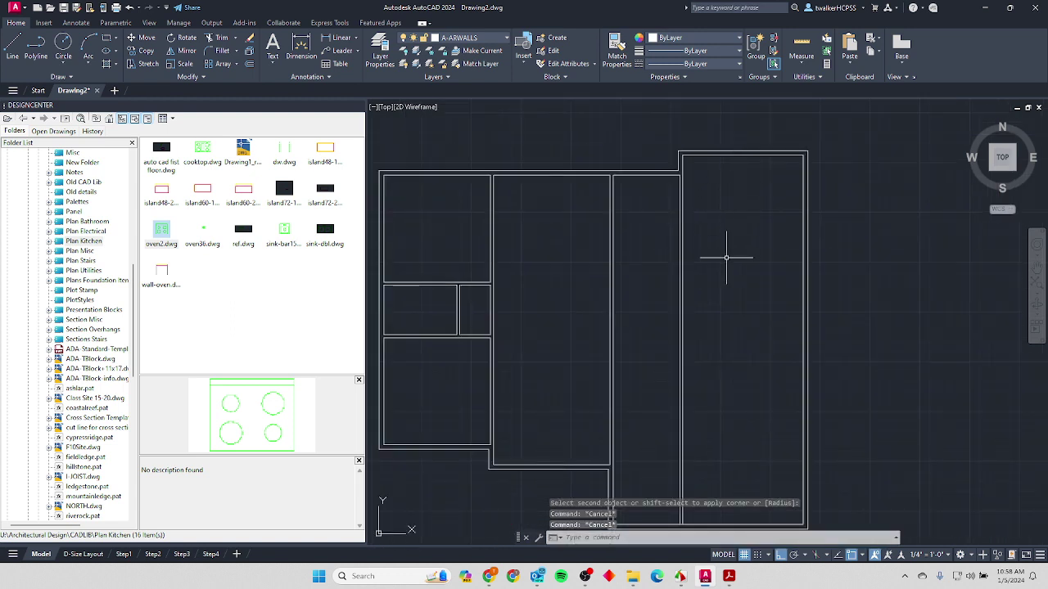
key(alt+Tab)
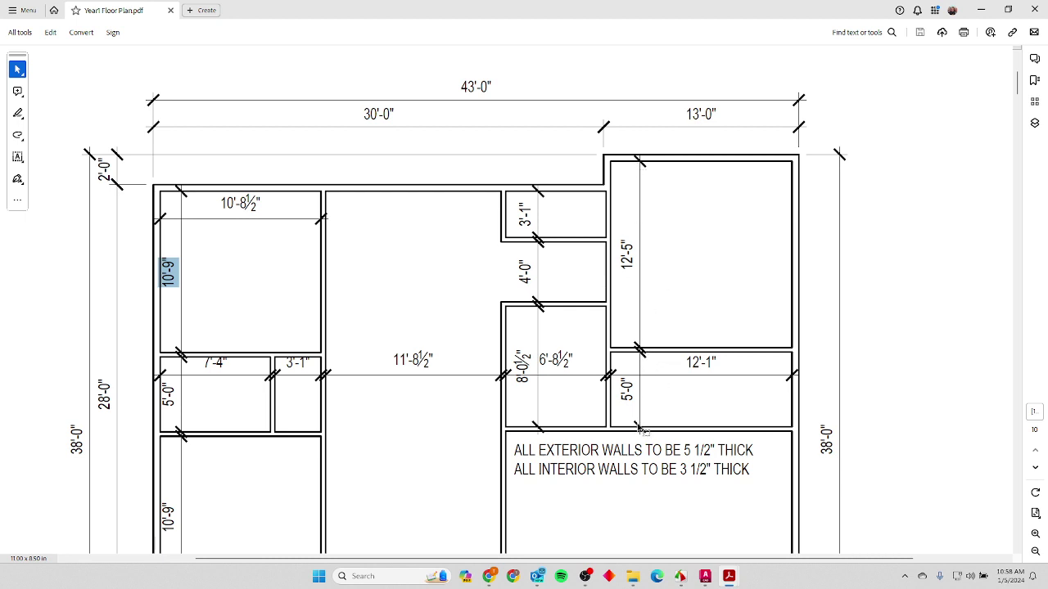
Offset the tall room's top line 12'5" down, then 3.5 inches for wall thickness.
key(alt+Tab)
key(Escape)
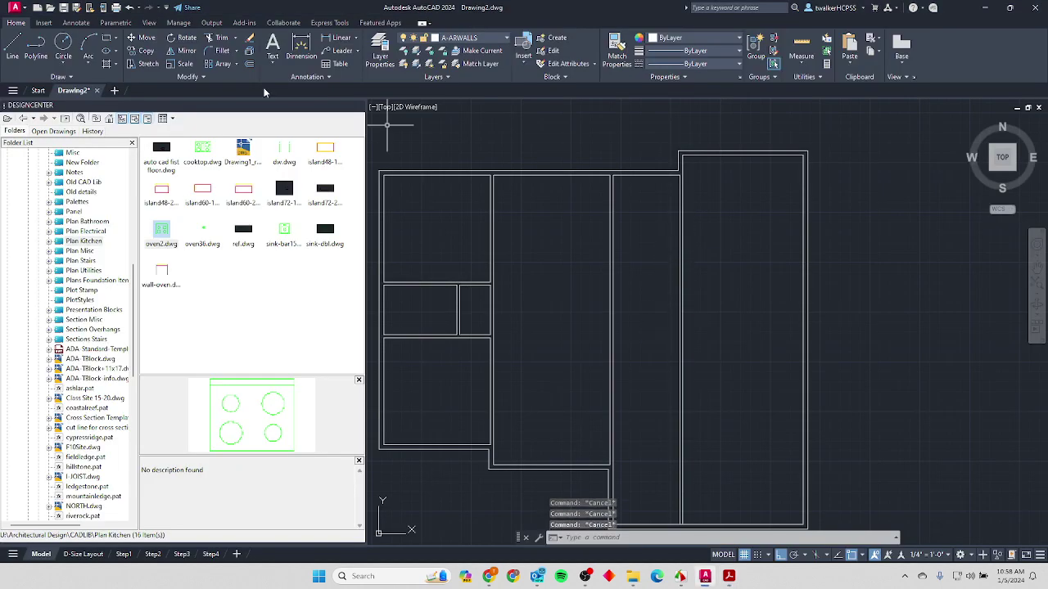
click(250, 63)
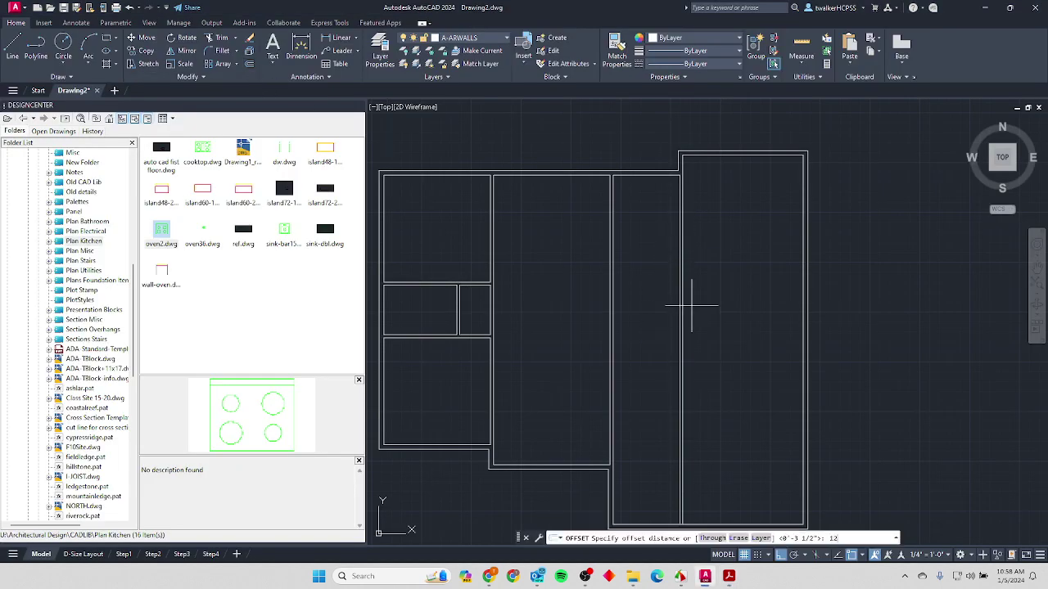
text(12'5)
key(Return)
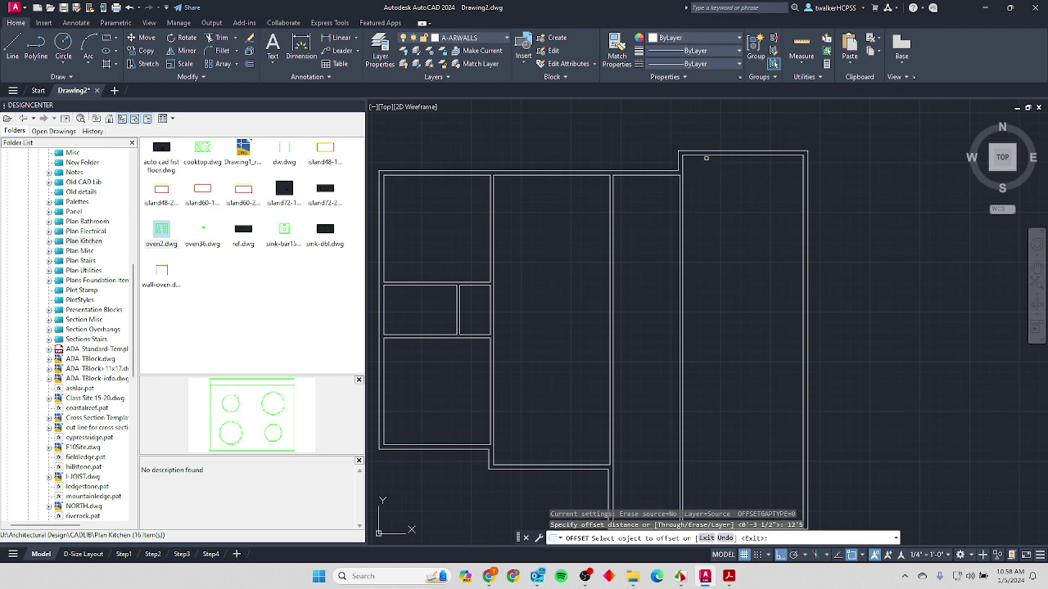
click(706, 158)
click(745, 290)
key(Return)
key(Return)
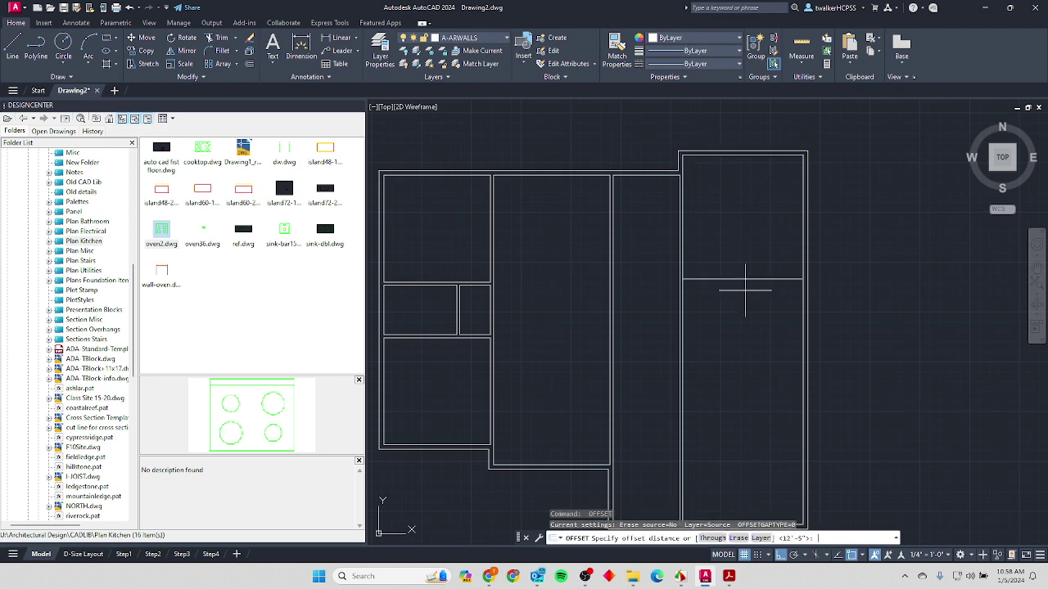
text(3.5)
key(Return)
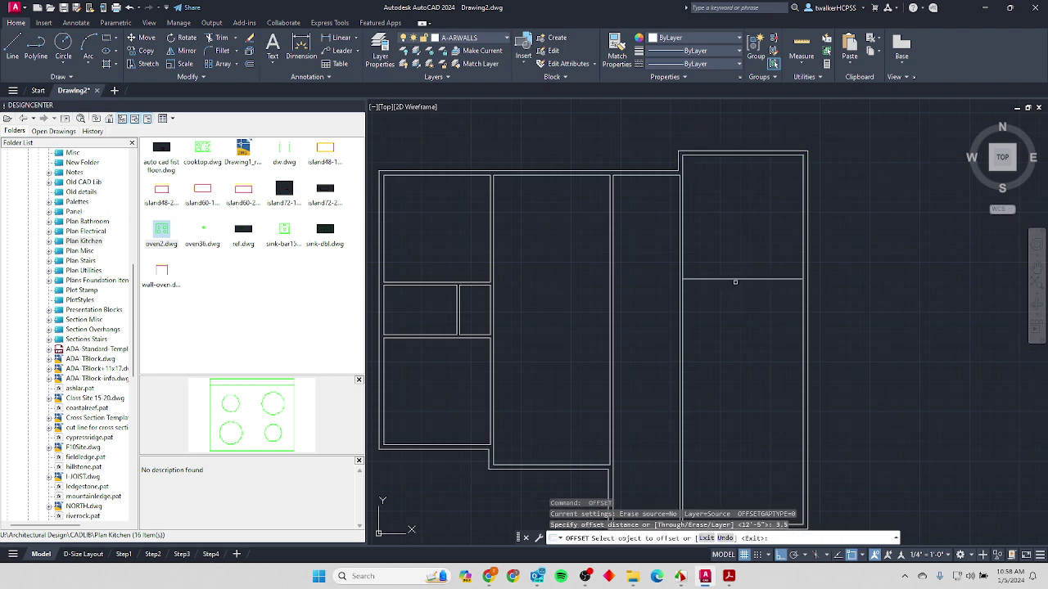
click(736, 279)
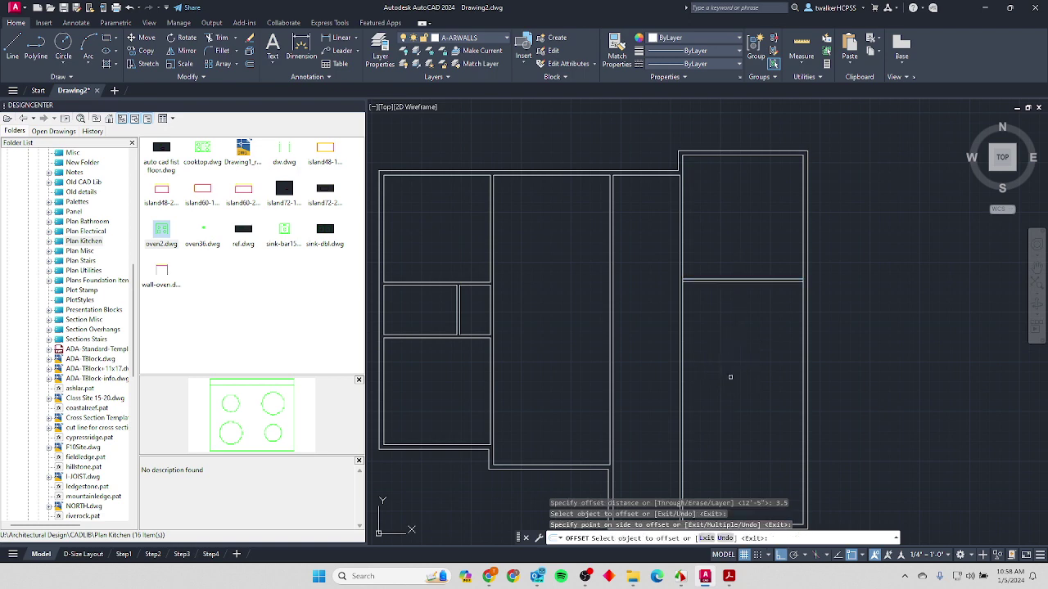
key(Return)
key(Return)
Offset the new wall's lower line 5' down, then 3.5 inches for the closet's lower wall.
text(5")
key(Return)
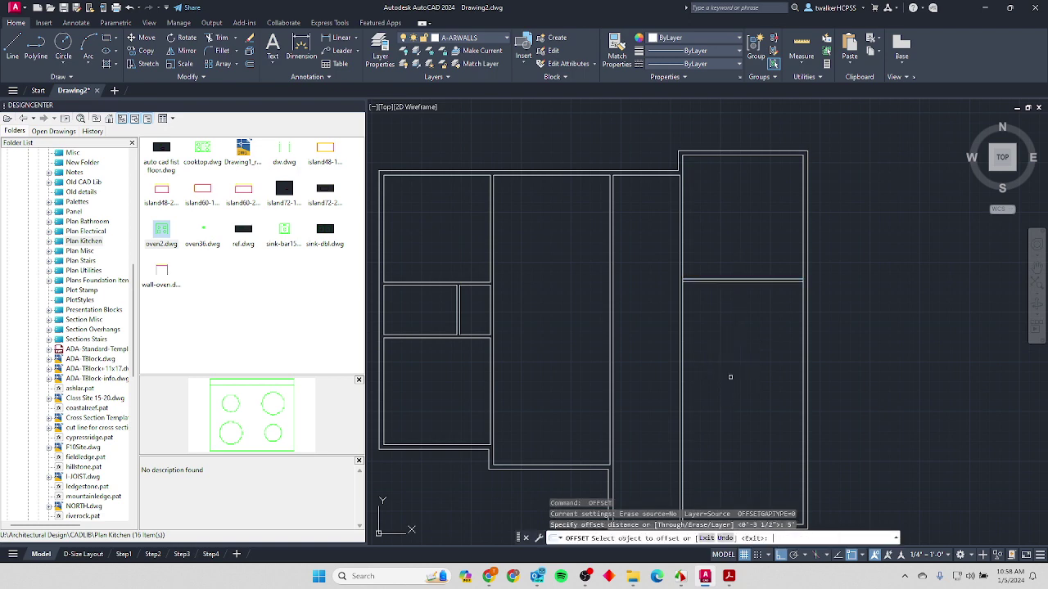
click(719, 282)
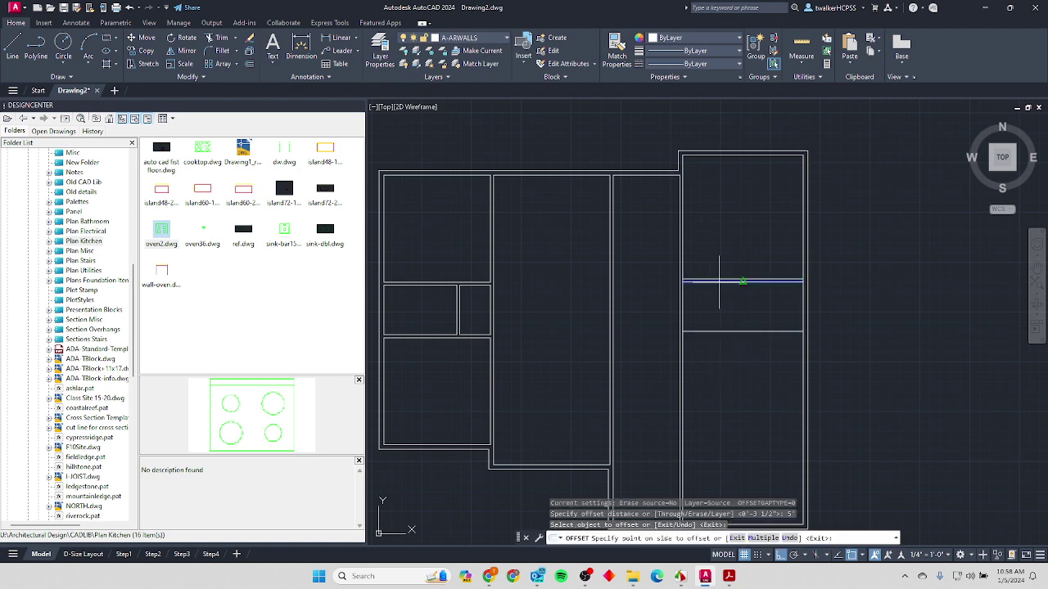
click(734, 387)
key(Return)
key(Return)
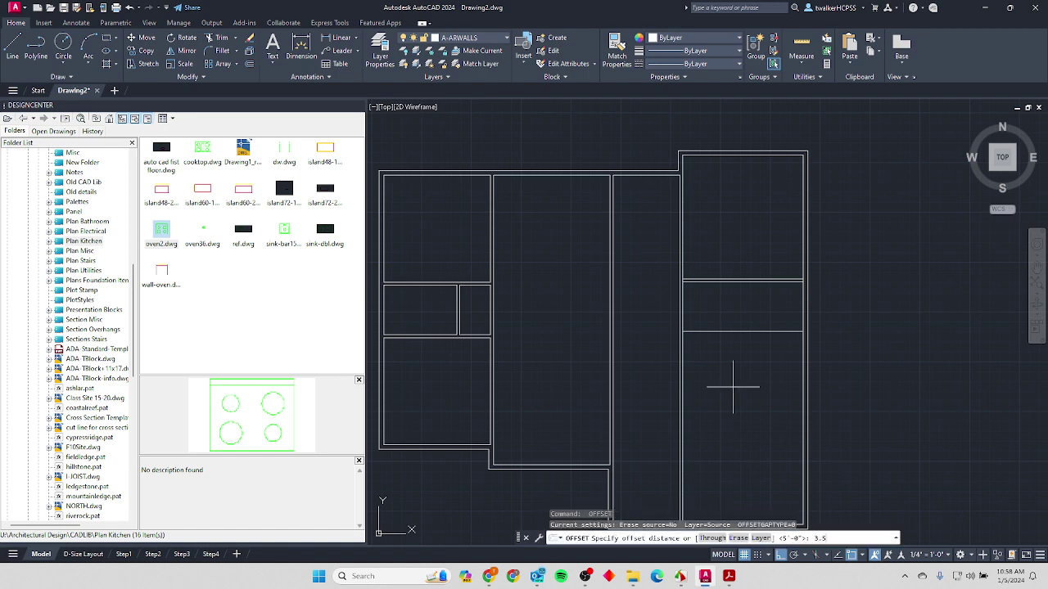
key(Return)
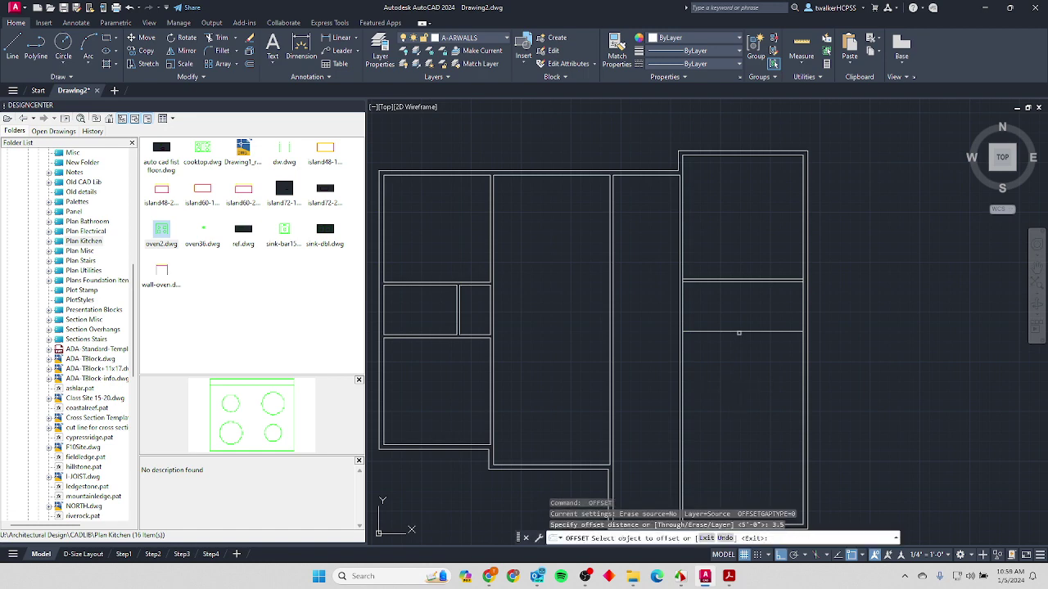
click(739, 333)
click(738, 379)
scroll(737, 389, down, 4)
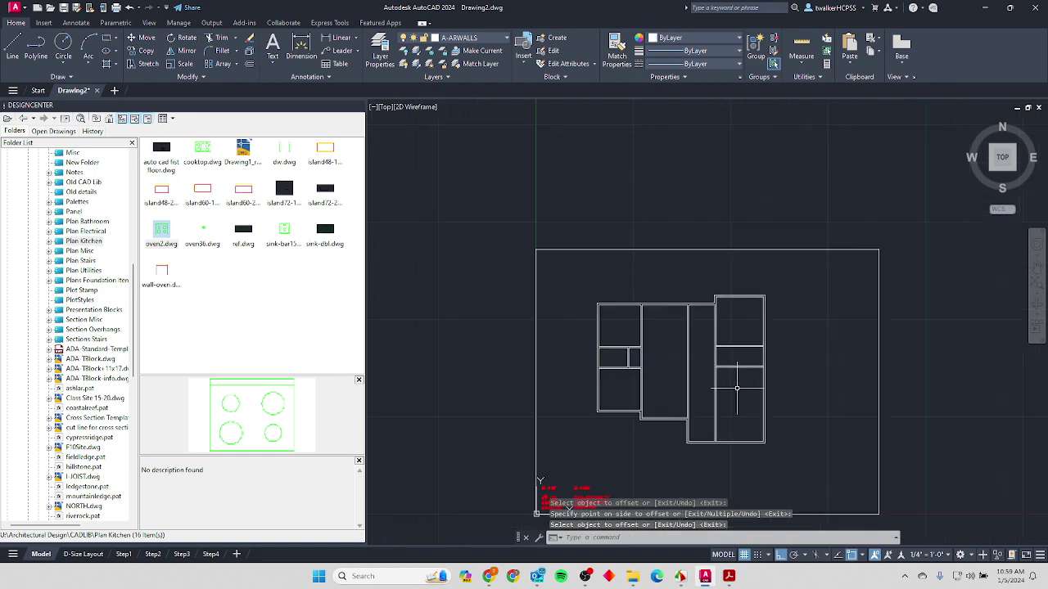
scroll(736, 388, up, 3)
key(alt+Tab)
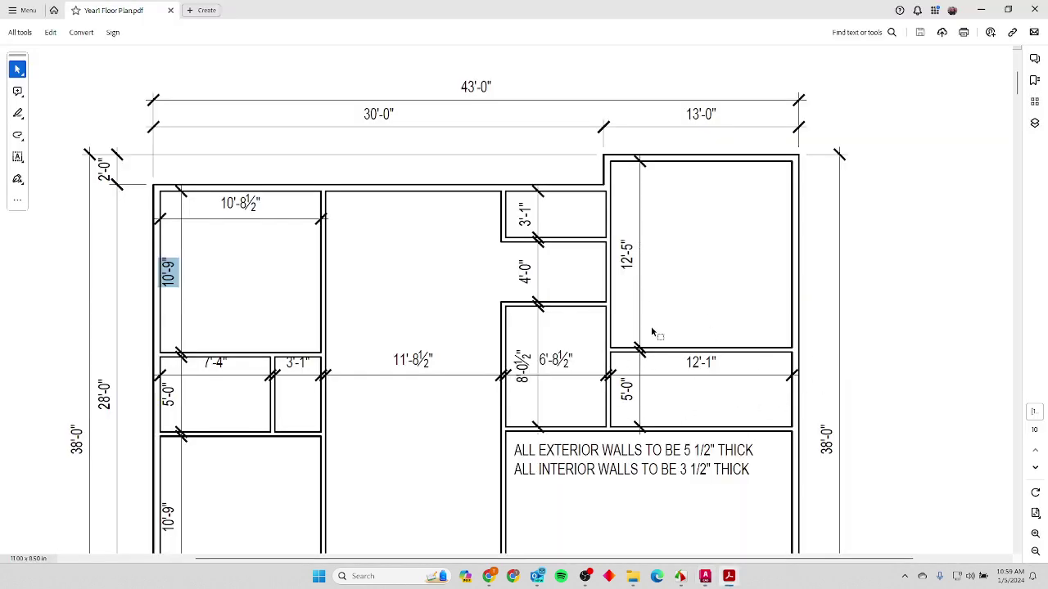
Read the 12'-5" and 5'-0" dimensions on the reference PDF, then return to AutoCAD.
scroll(668, 360, up, 3)
scroll(662, 372, right, 2)
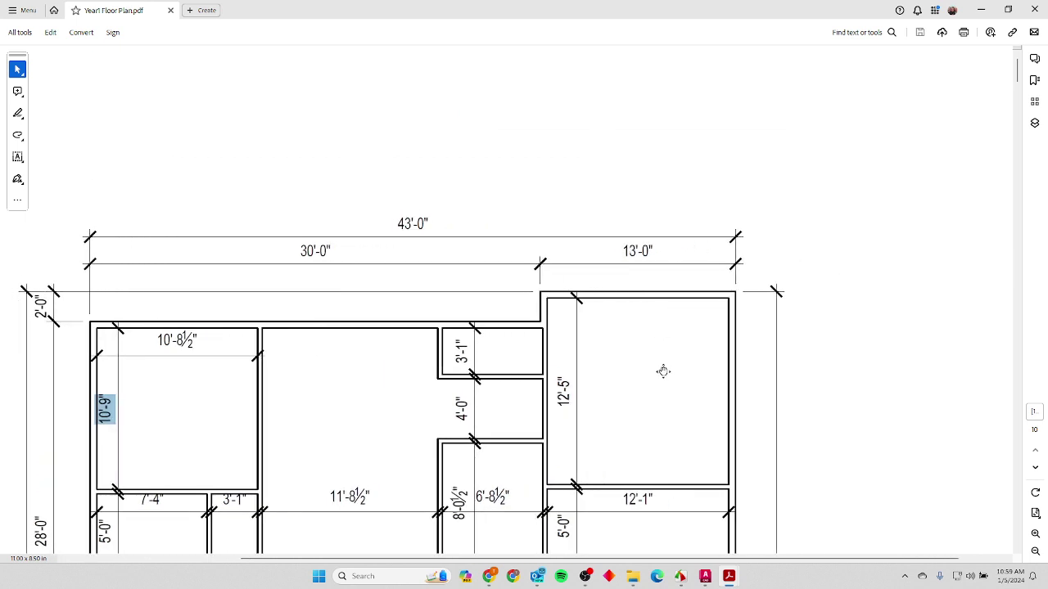
scroll(622, 381, down, 5)
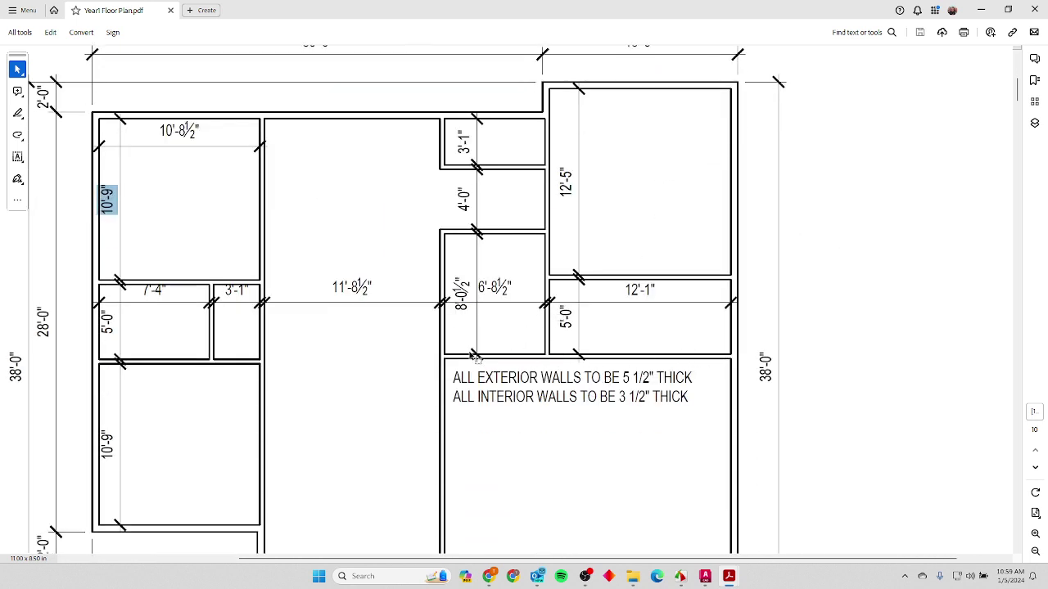
key(alt+Tab)
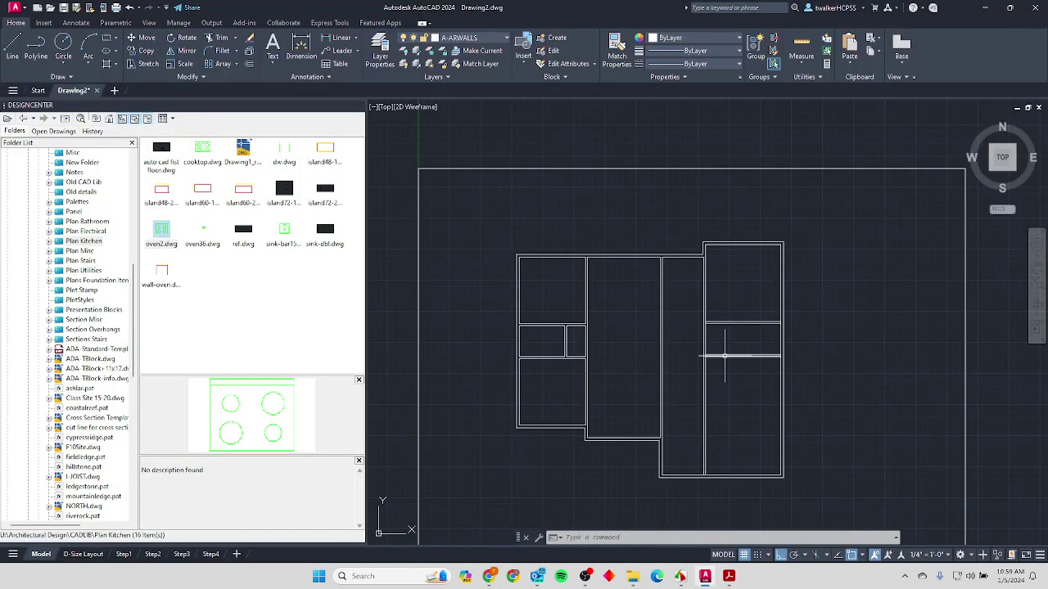
Extend the closet's lower wall line left across the room to the far wall.
scroll(724, 356, up, 4)
scroll(713, 351, down, 2)
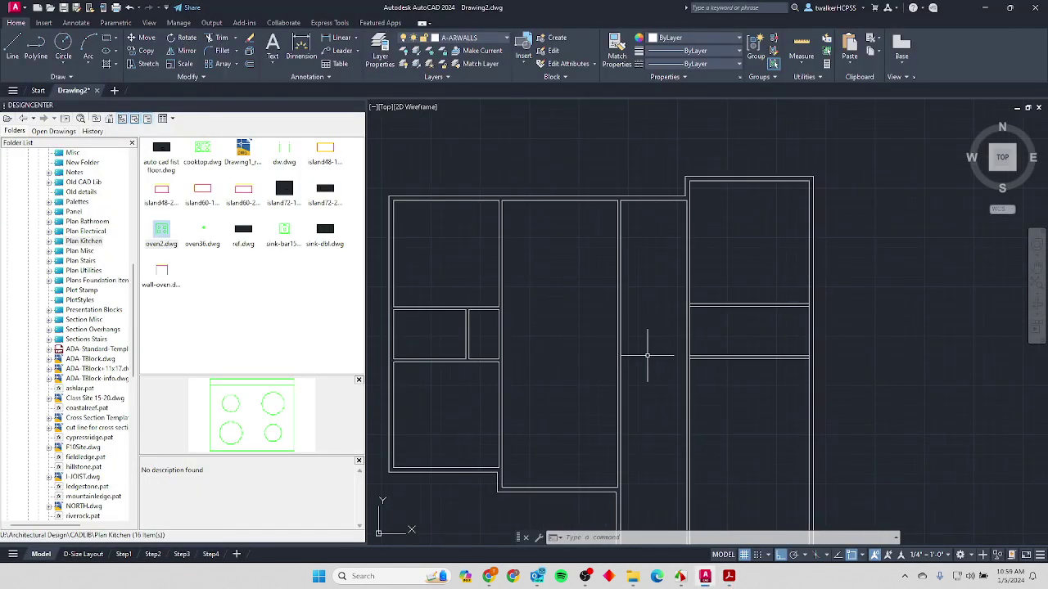
text(ex)
key(Return)
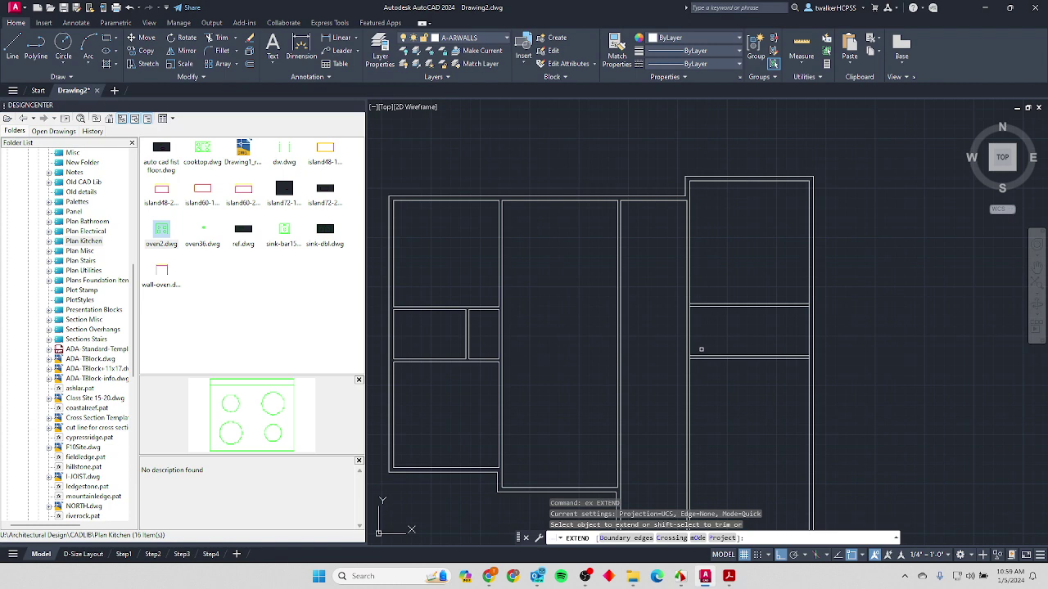
click(696, 358)
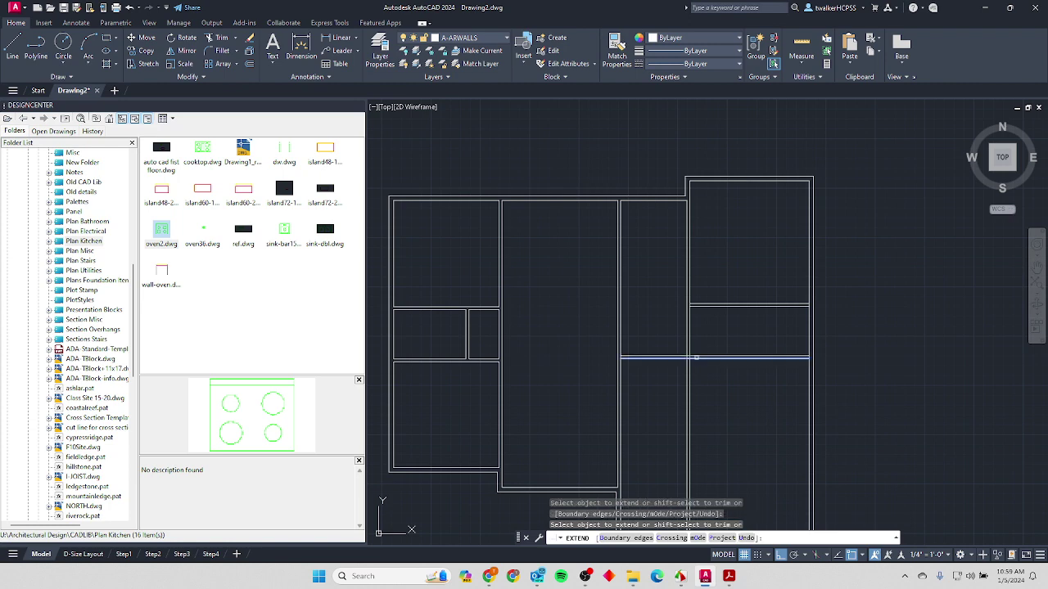
scroll(692, 356, down, 3)
scroll(663, 347, up, 2)
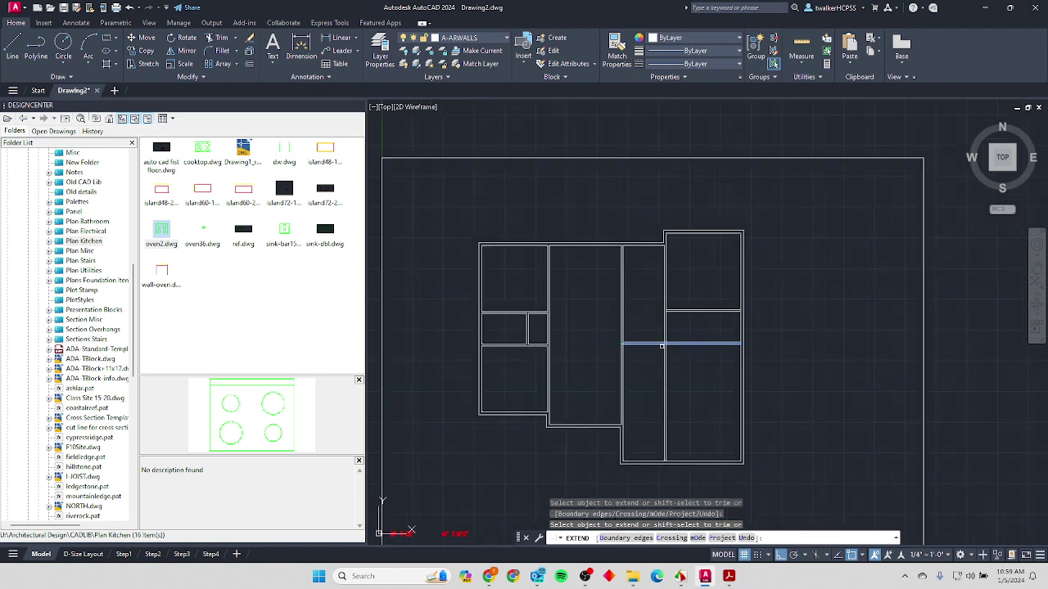
scroll(665, 343, up, 2)
key(Escape)
Fence-trim the crossing lines and remove the wall segment between the two vertical lines.
text(tr)
key(Return)
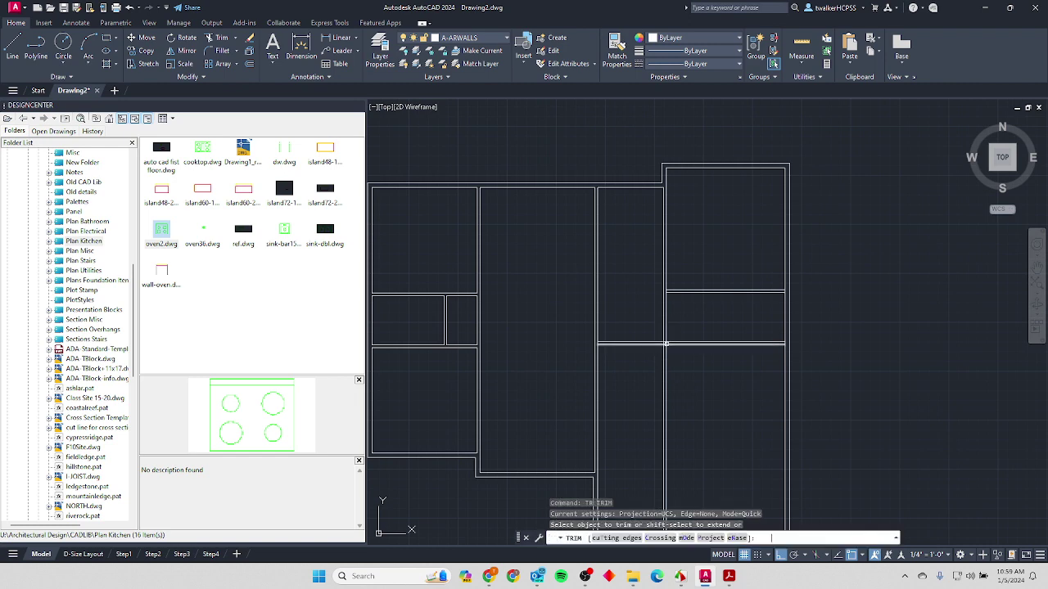
click(671, 363)
scroll(667, 354, up, 5)
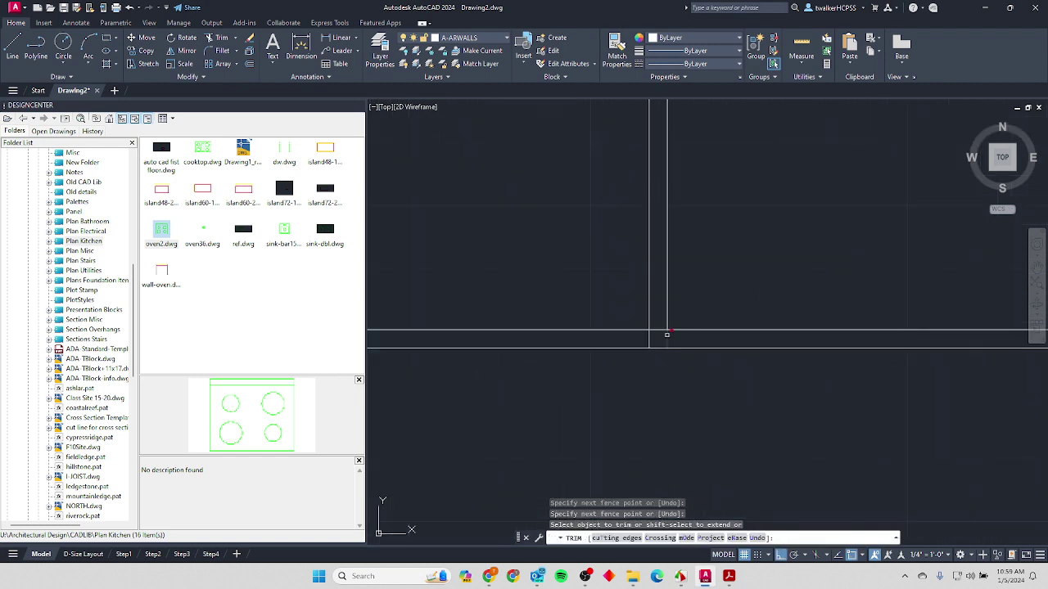
key(Return)
click(643, 328)
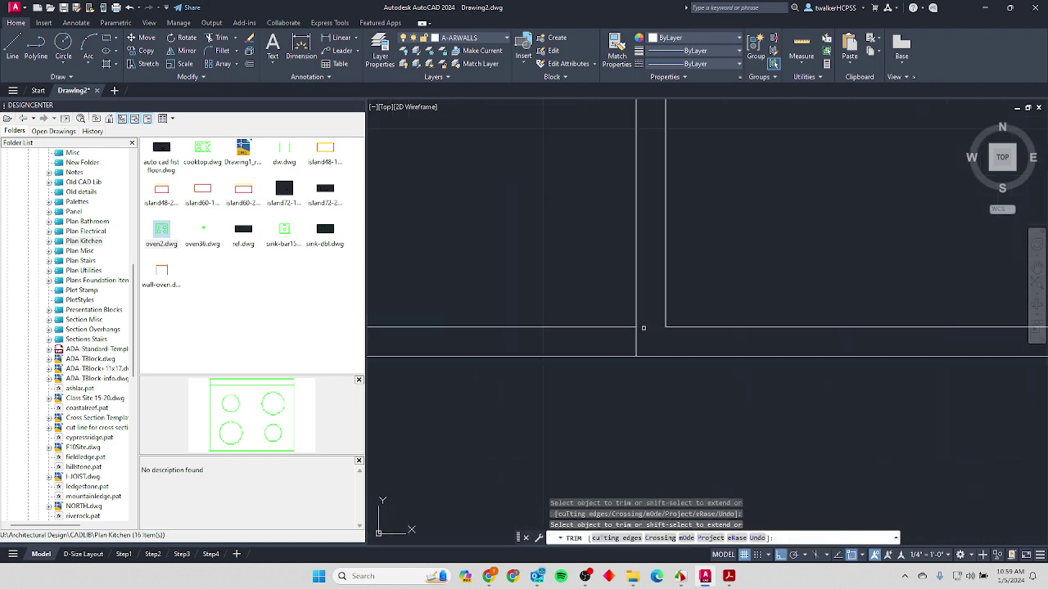
Pan along the new walls to the lower-right corner to check the remaining junctions.
scroll(699, 342, down, 3)
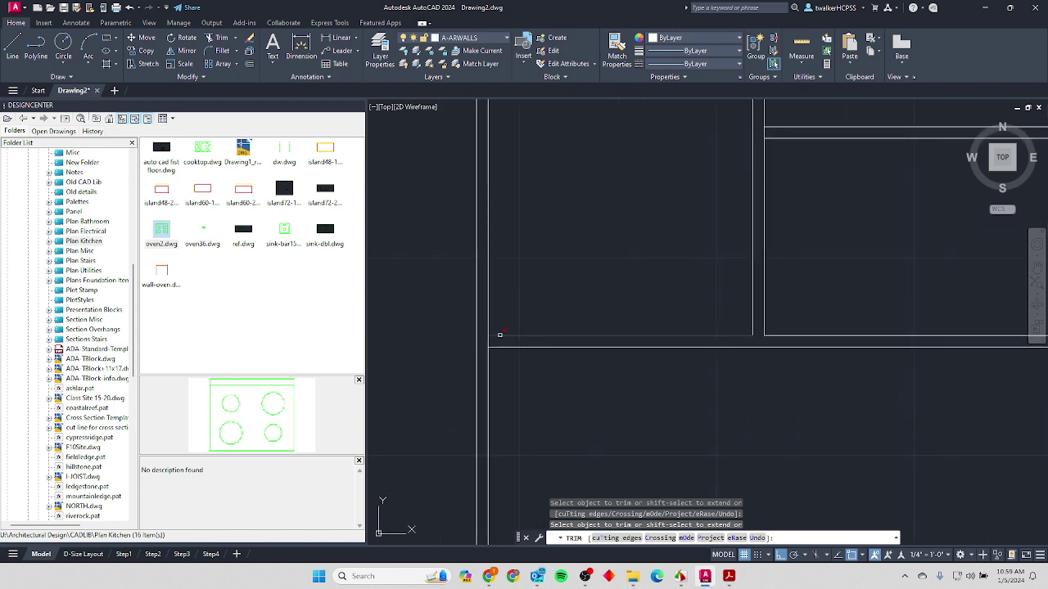
middle_drag(740, 226, 619, 316)
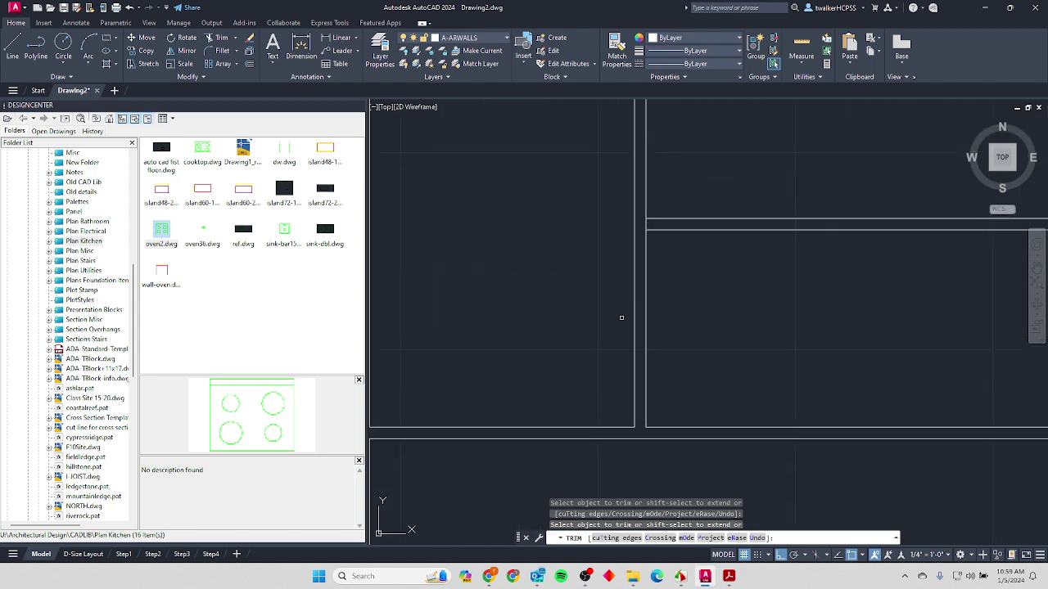
scroll(647, 225, down, 3)
middle_drag(647, 225, 700, 351)
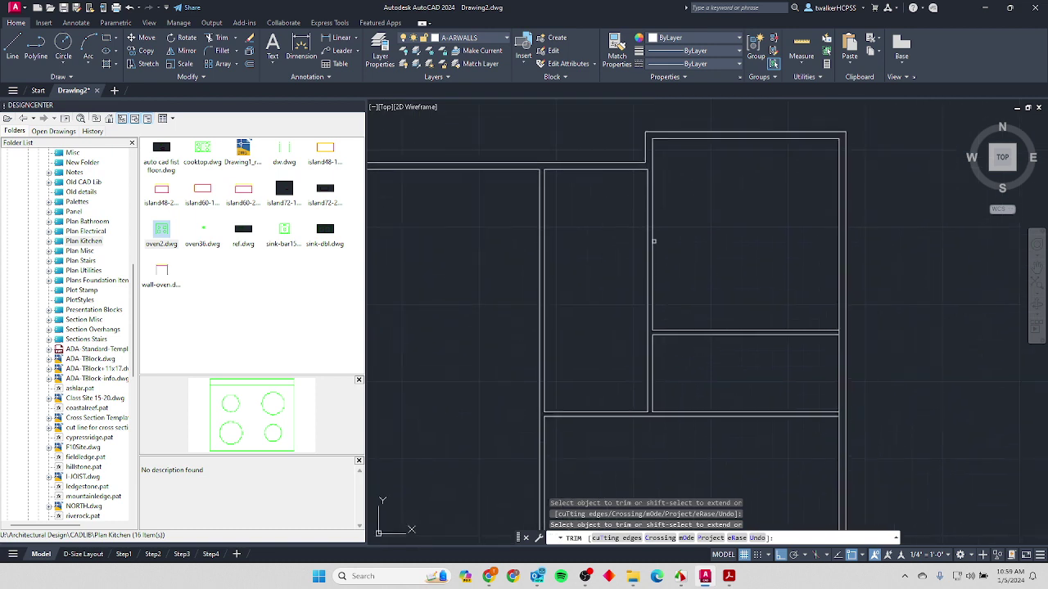
scroll(876, 299, up, 2)
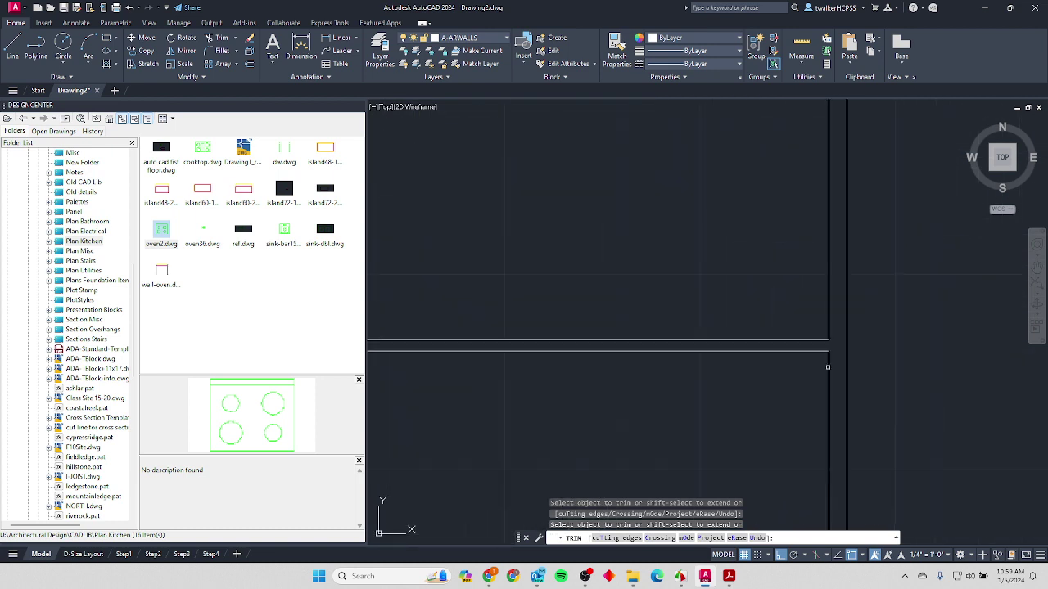
middle_drag(806, 385, 782, 302)
scroll(782, 381, up, 4)
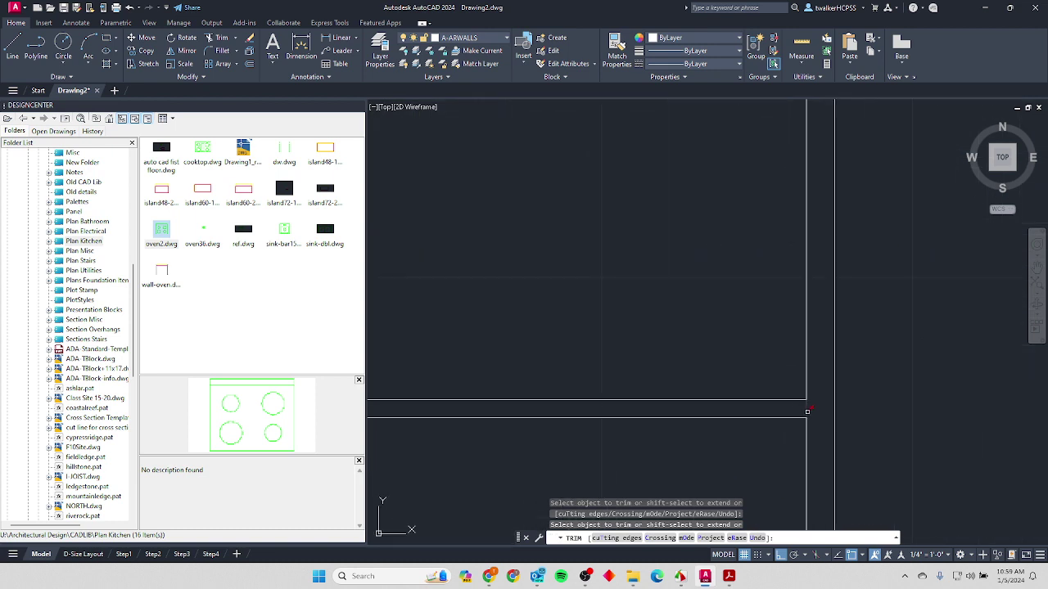
scroll(807, 412, down, 6)
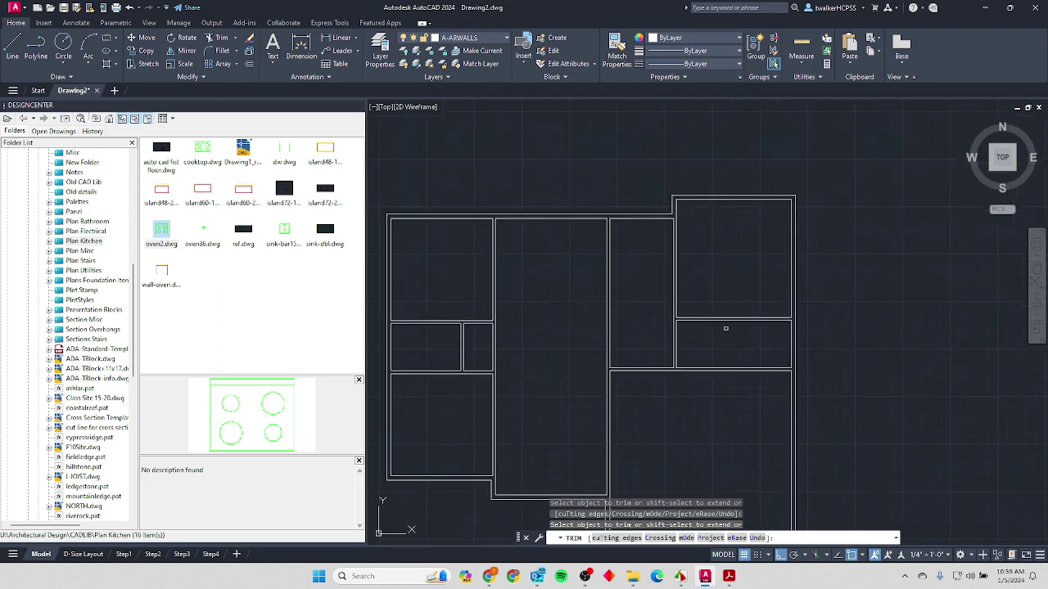
key(Escape)
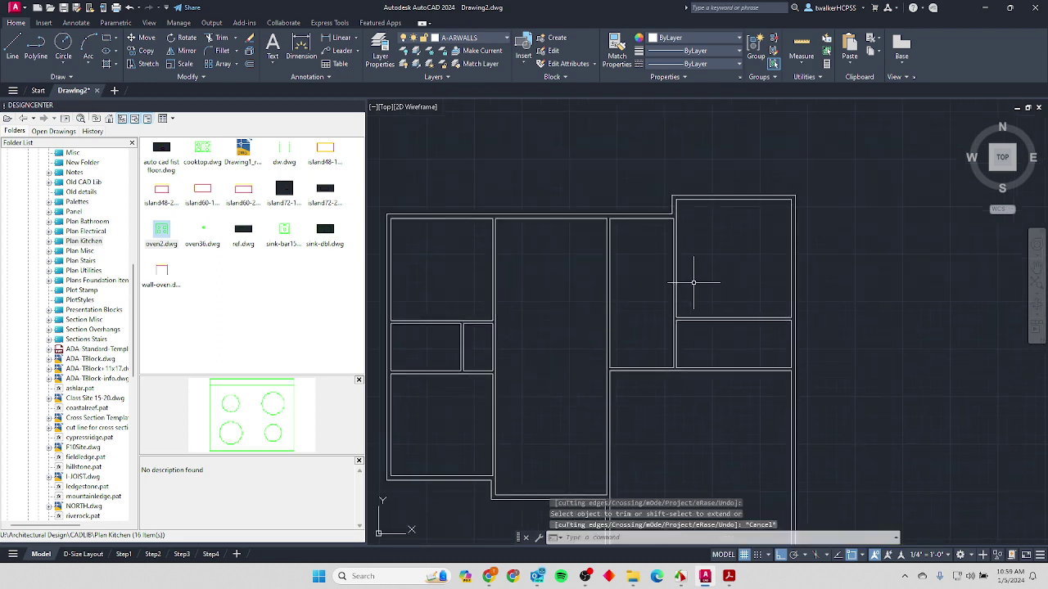
Read the 3'-1" and 4'-0" closet dimensions in the reference PDF, then return to AutoCAD.
key(alt+Tab)
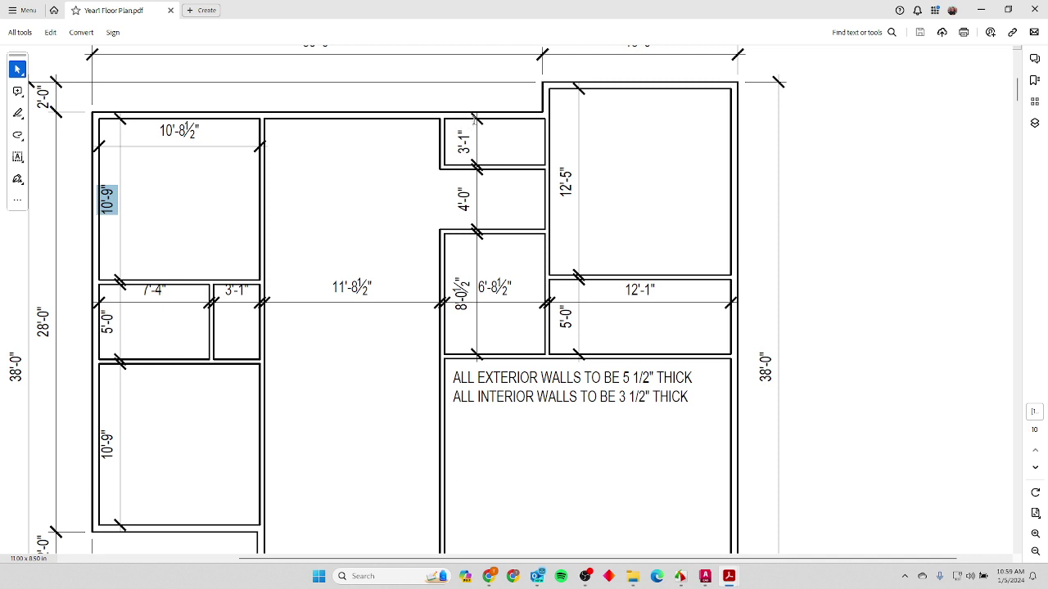
ctrl+scroll(455, 118, up, 5)
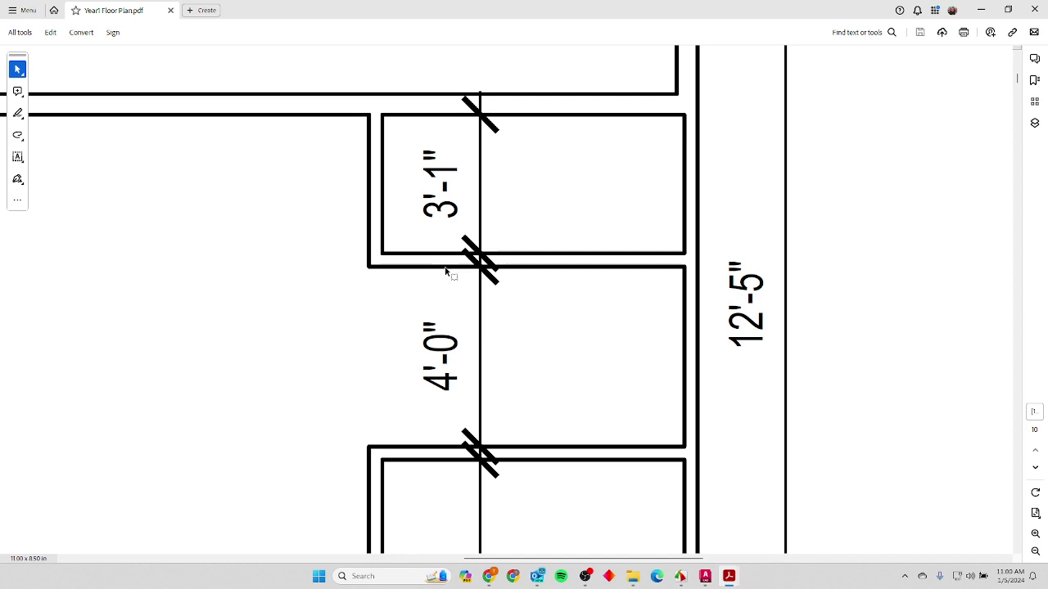
scroll(434, 443, down, 6)
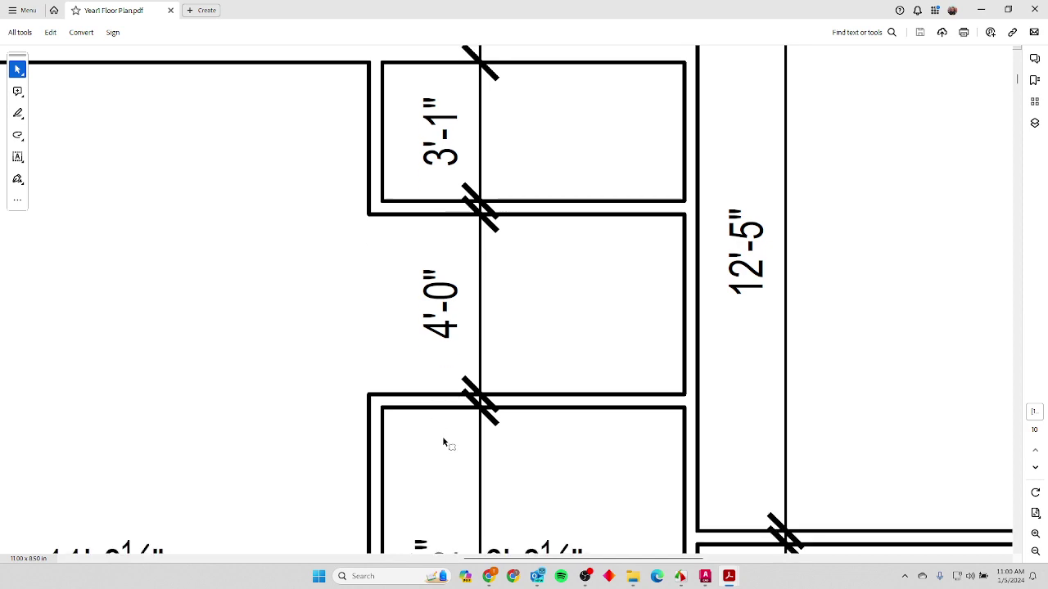
ctrl+scroll(533, 312, down, 5)
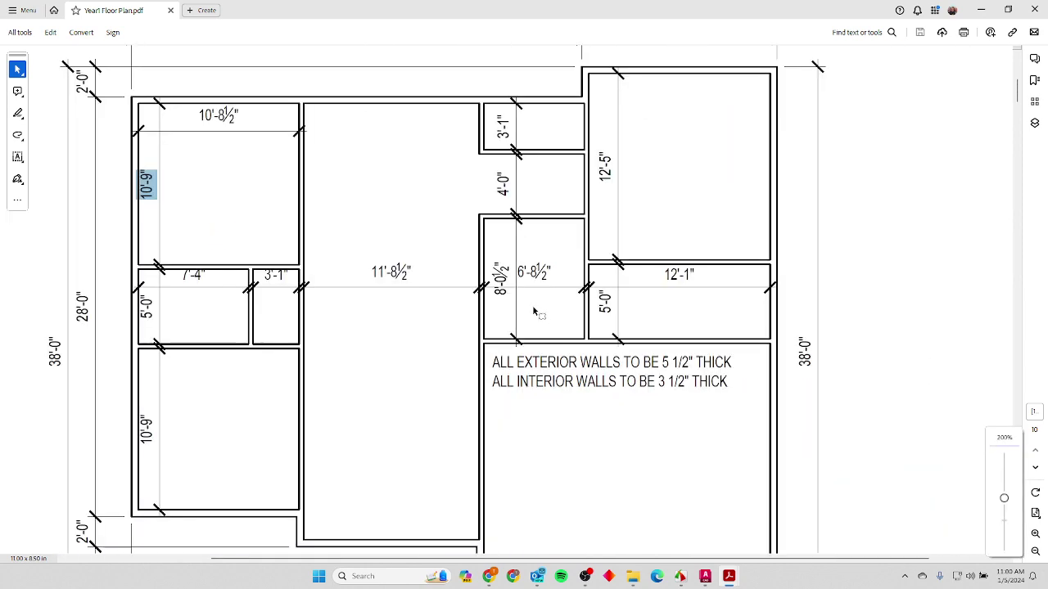
key(alt+Tab)
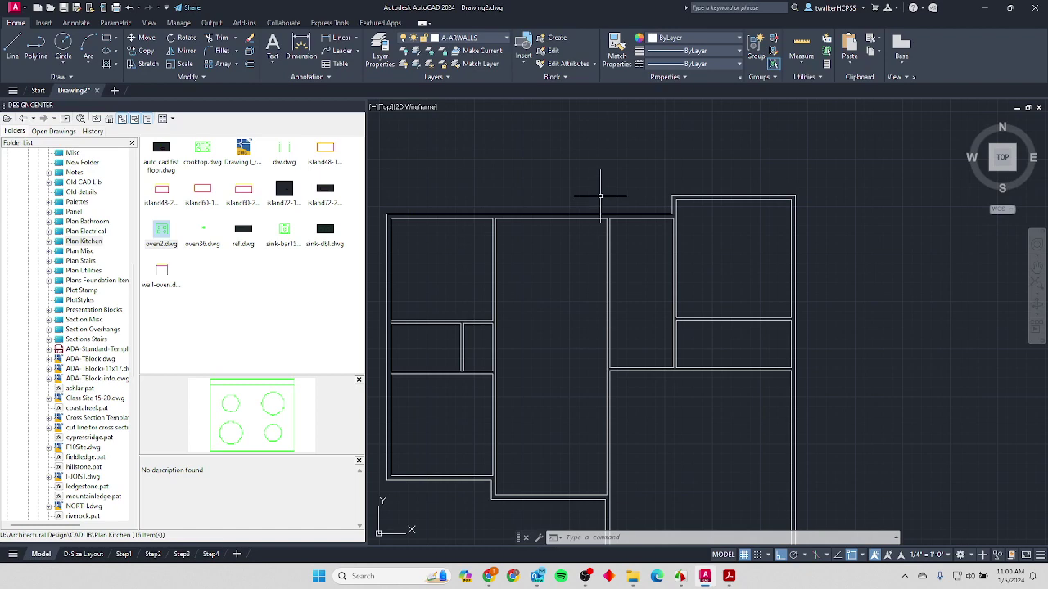
Offset the room's top wall line 3'-1", then 3 1/2" to form the first closet wall.
text(o)
key(Return)
key(Return)
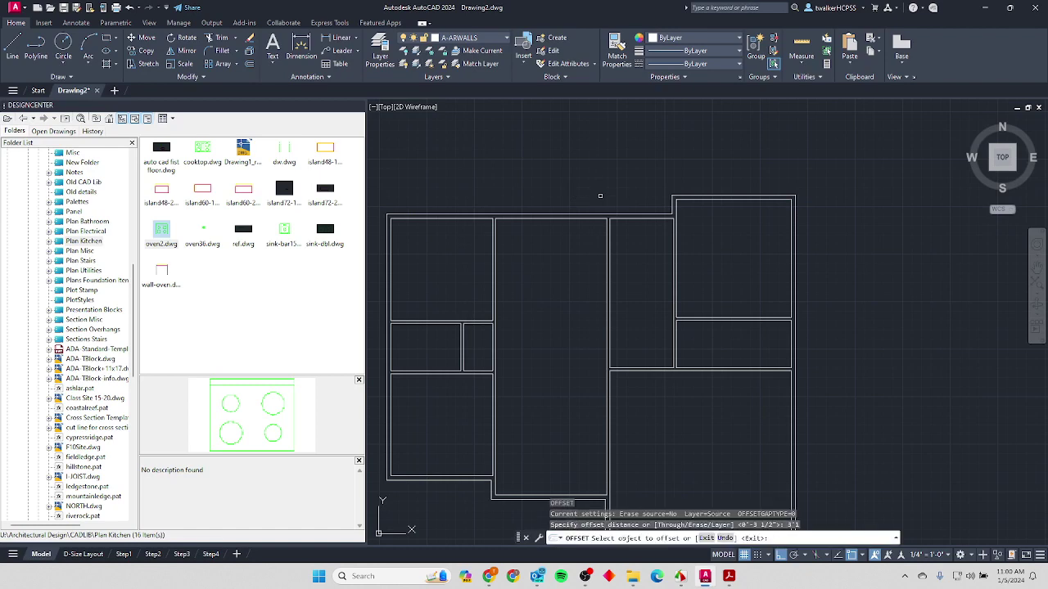
click(624, 220)
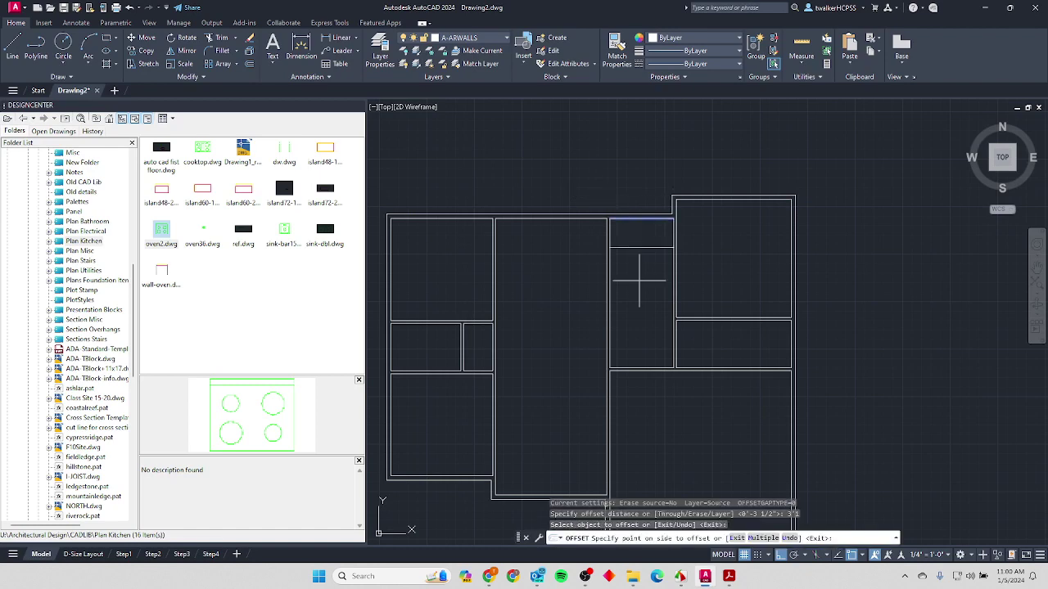
key(Return)
key(Return)
text(3.5)
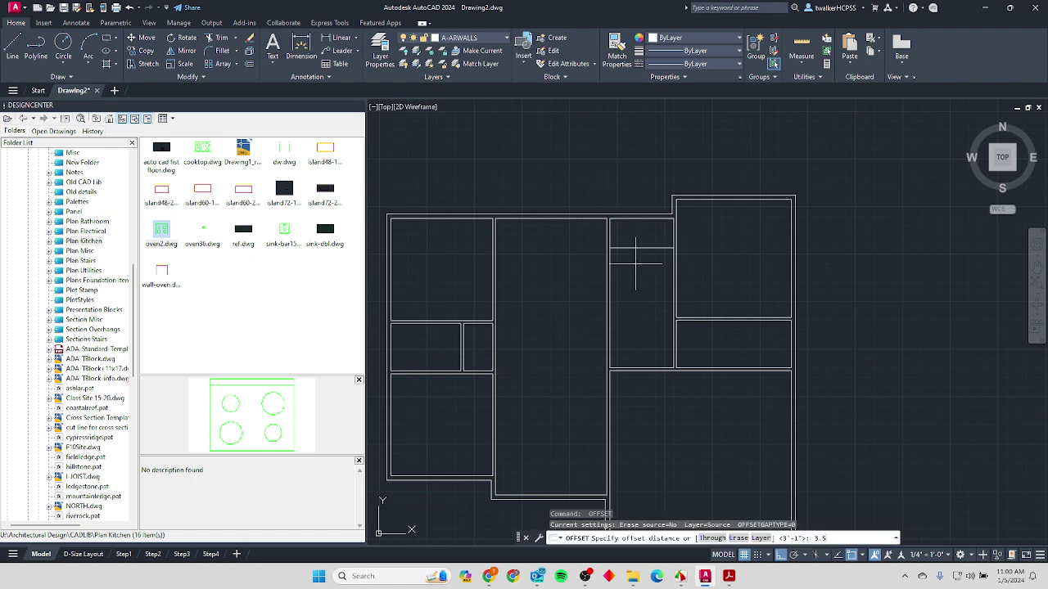
key(Return)
click(640, 248)
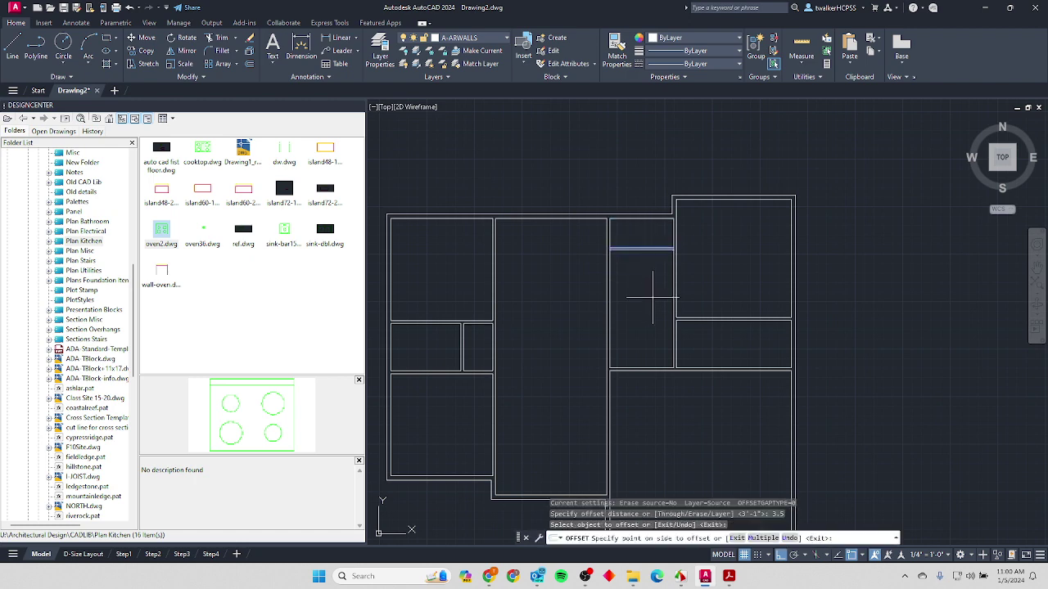
key(Return)
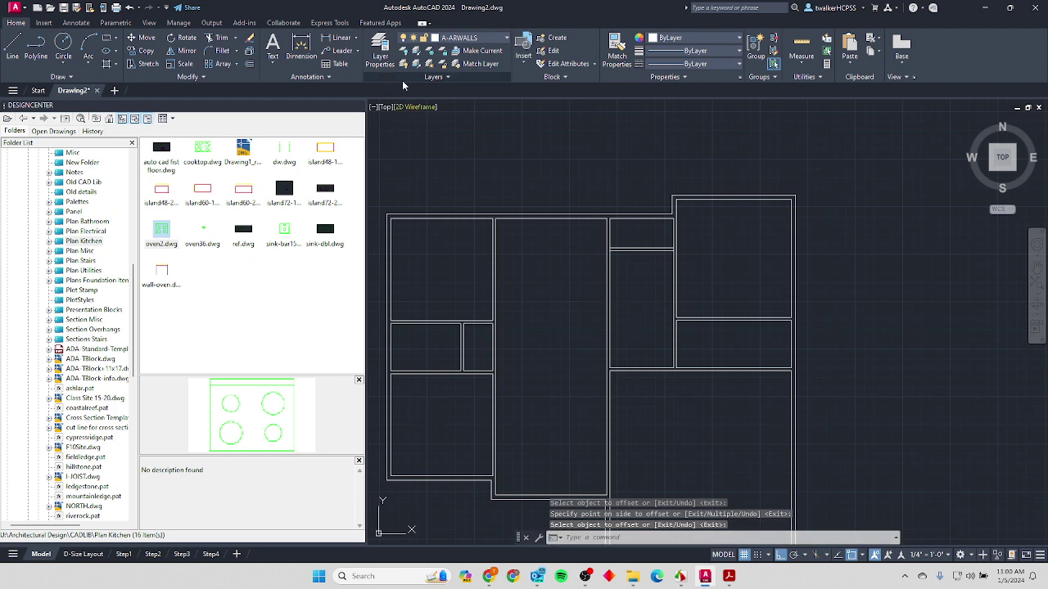
Offset the closet wall 4'-0" down, then 3 1/2" below it for the second wall.
click(249, 65)
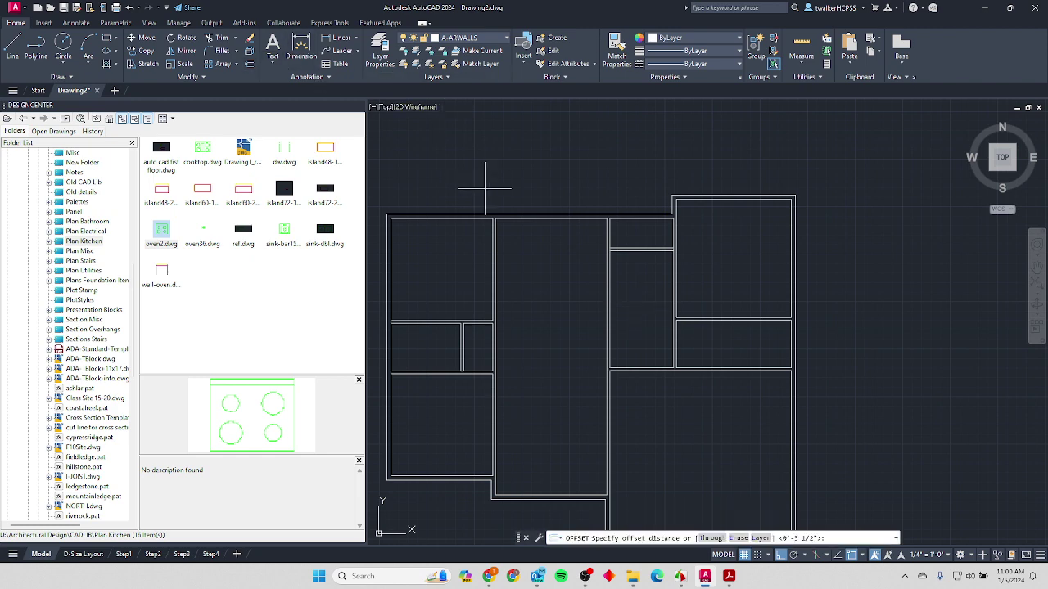
text(4)
key(Return)
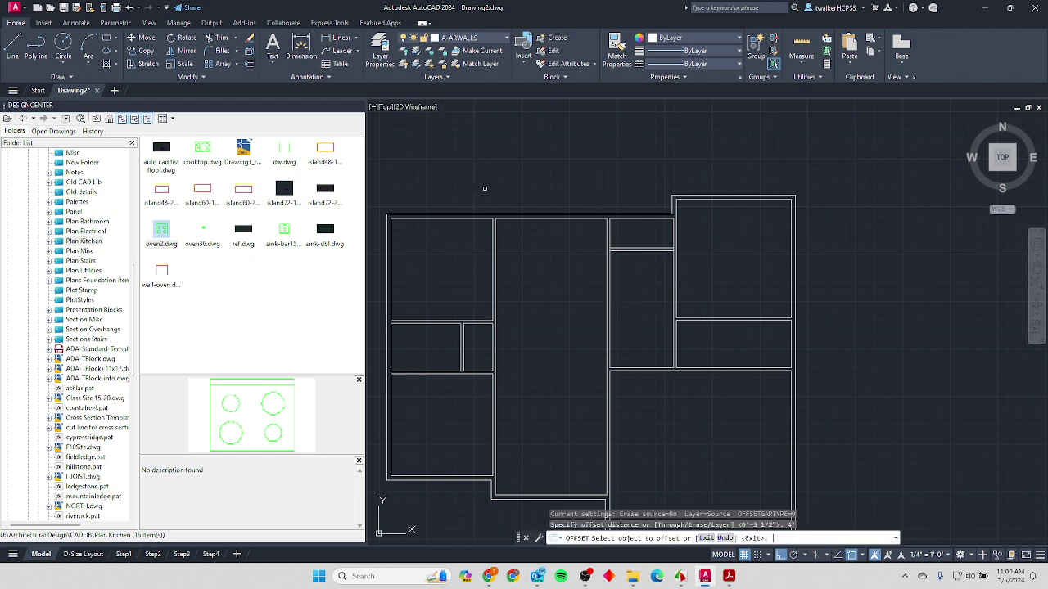
click(637, 252)
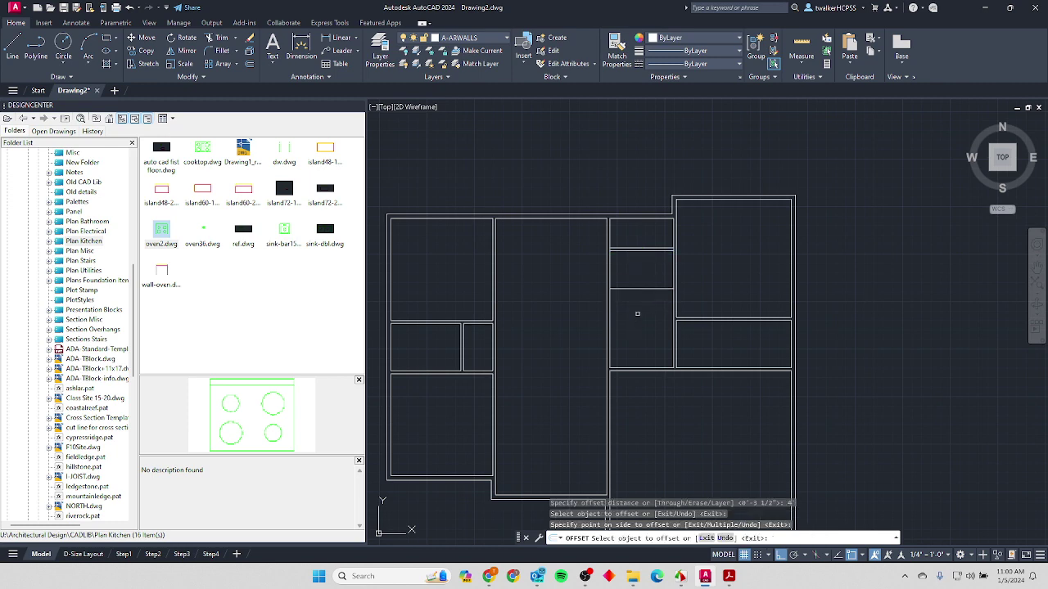
key(Return)
key(Return)
text(3.5)
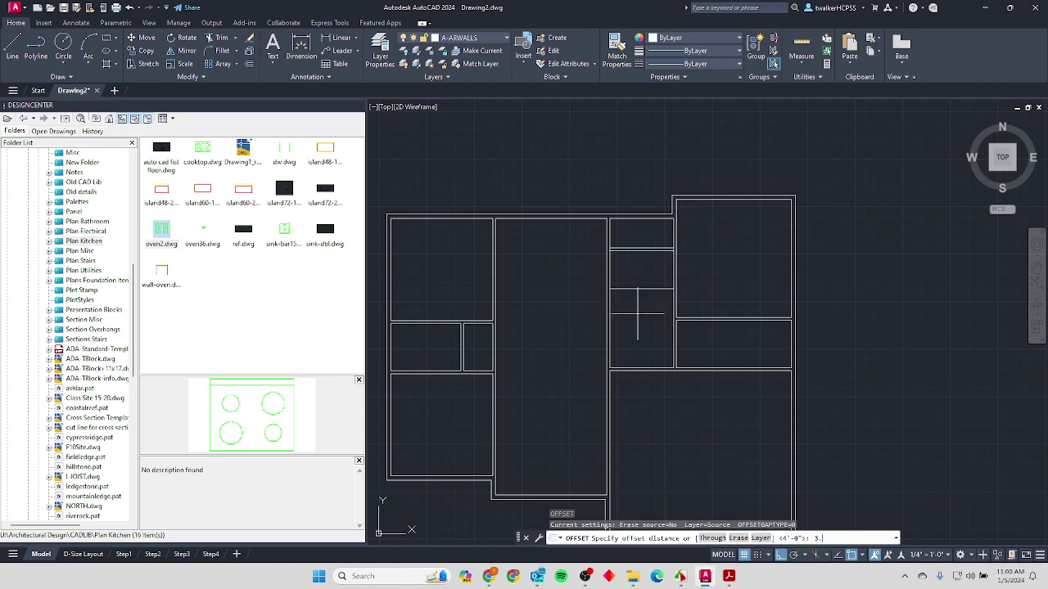
key(Return)
click(637, 289)
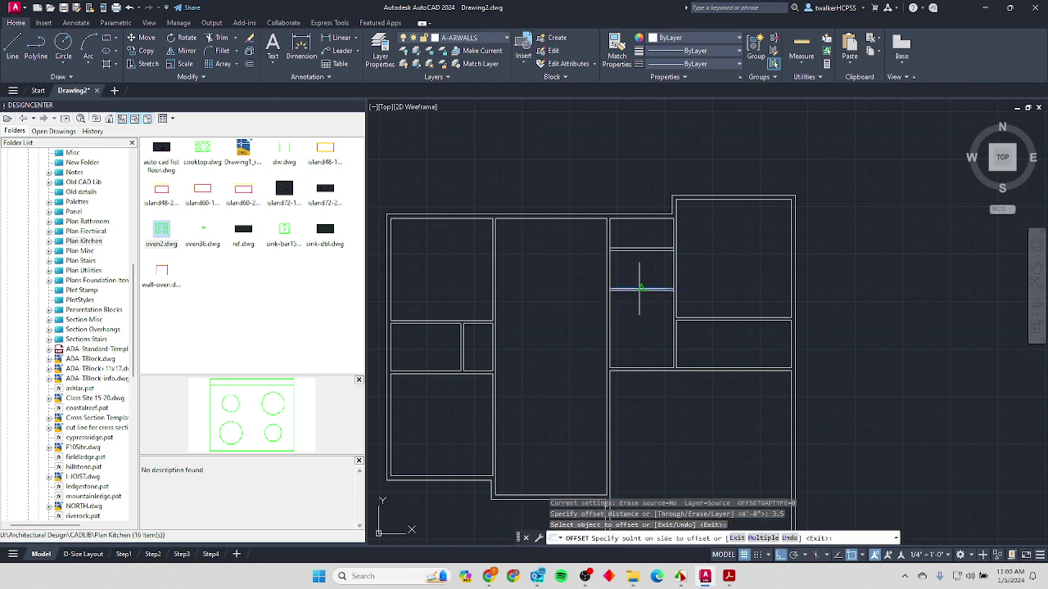
click(643, 296)
key(Escape)
key(Escape)
scroll(666, 294, up, 6)
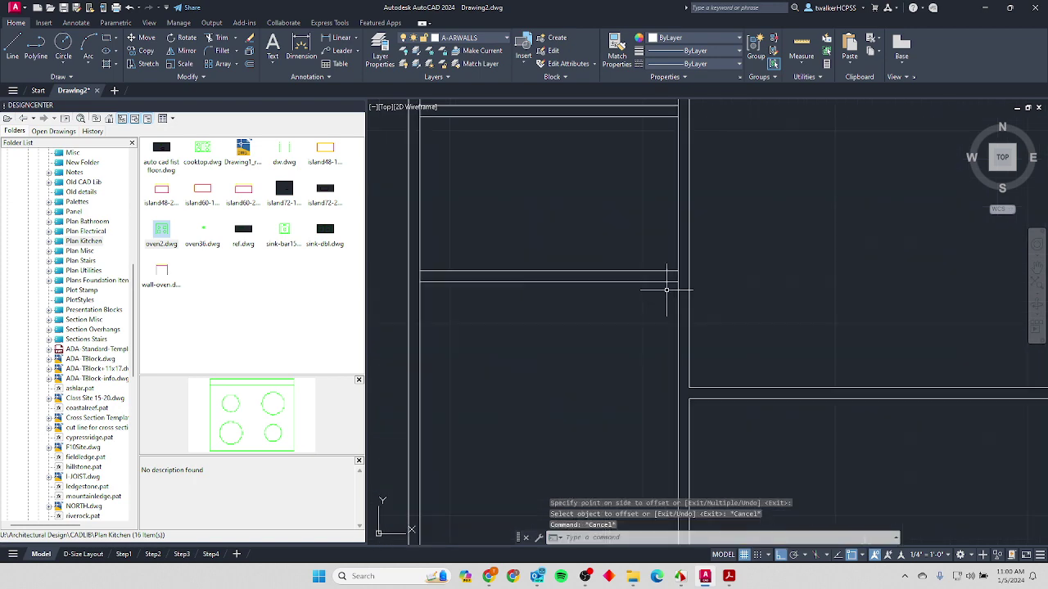
text(tr)
key(Return)
Trim the two segments crossing the closet walls, quick-measure the closet, and switch to the PDF.
click(677, 278)
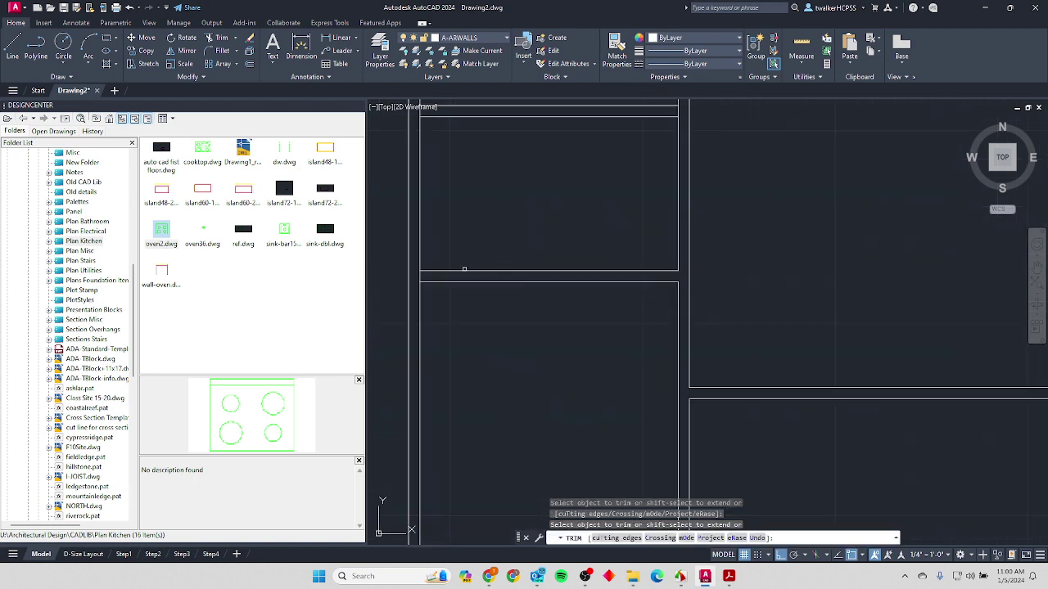
click(422, 275)
scroll(476, 279, down, 2)
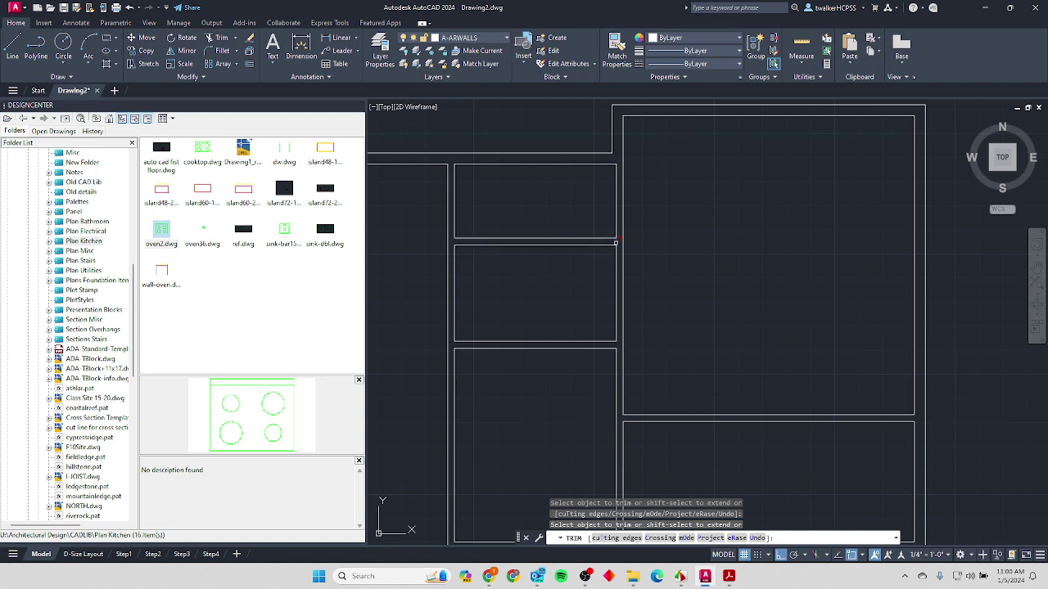
scroll(540, 246, down, 2)
key(Return)
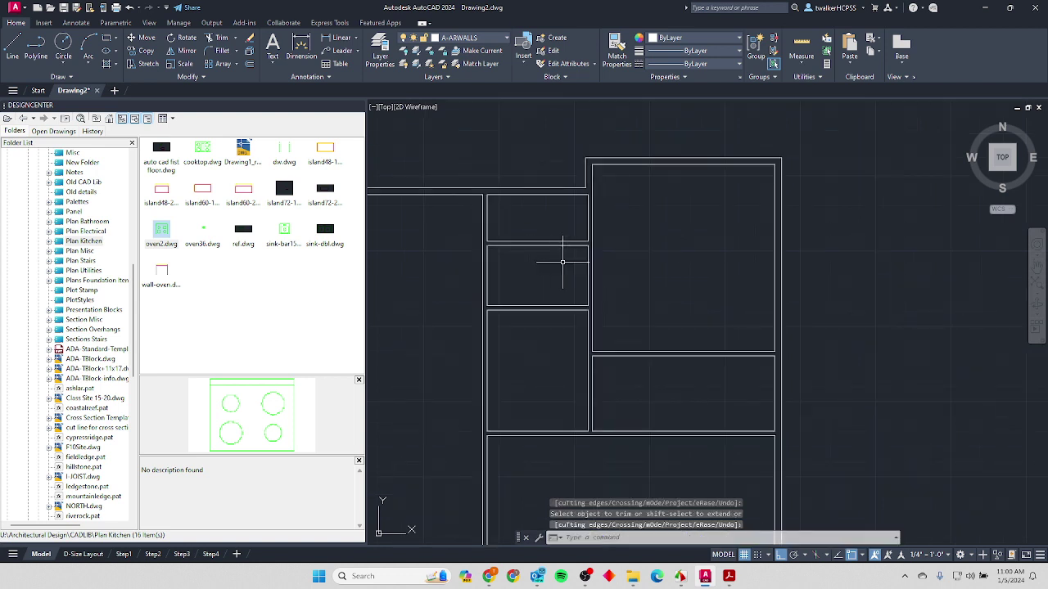
click(802, 48)
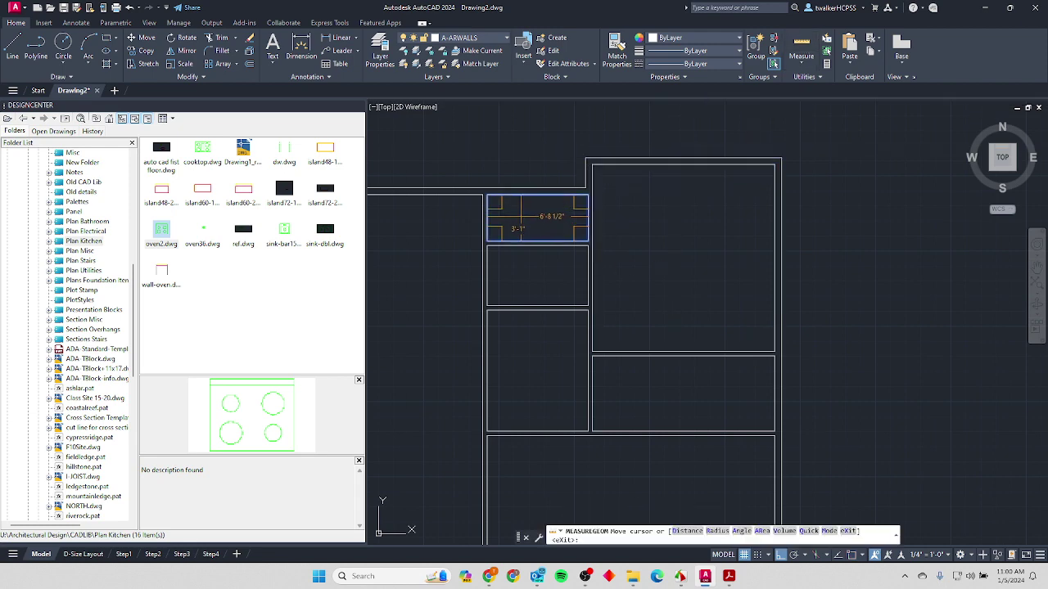
key(alt+Tab)
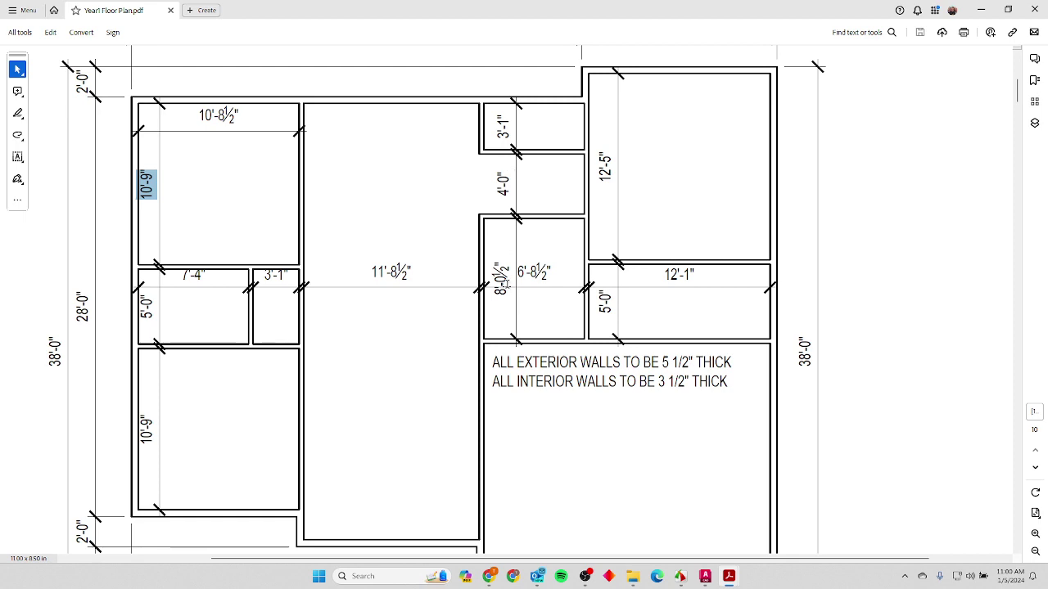
Compare room sizes in the PDF, clearing the highlighted 10'-9" dimension, then return to AutoCAD.
key(alt+Tab)
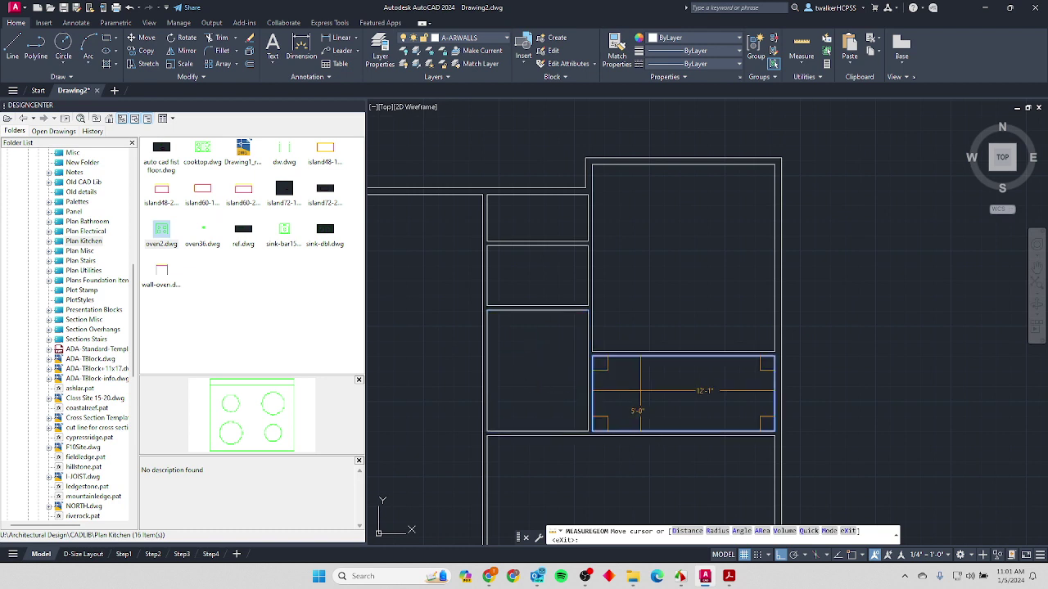
key(alt)
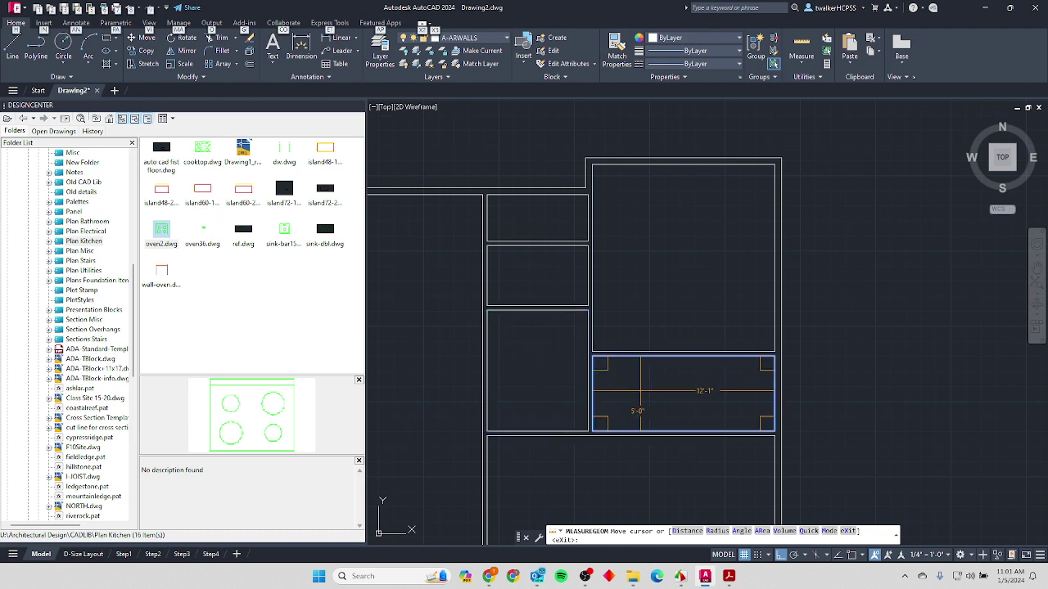
key(alt+Tab)
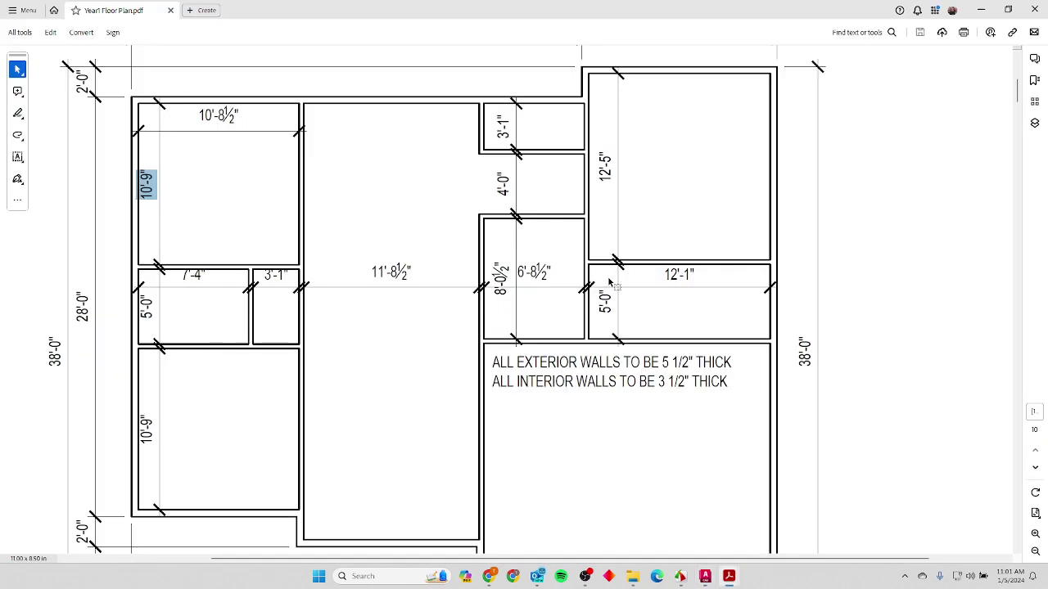
click(343, 196)
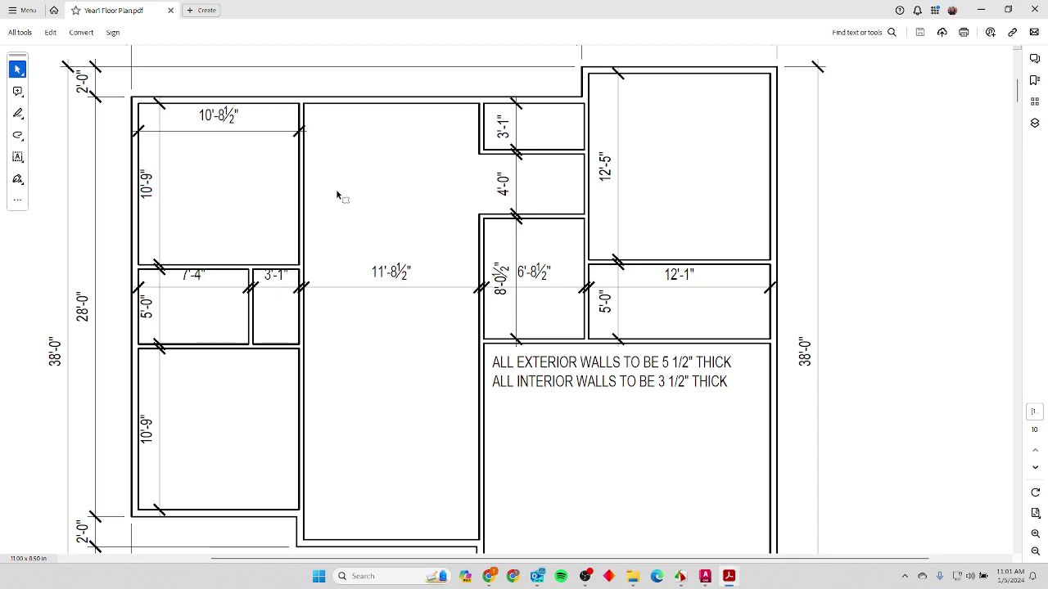
scroll(442, 235, down, 1)
ctrl+scroll(443, 235, down, 1)
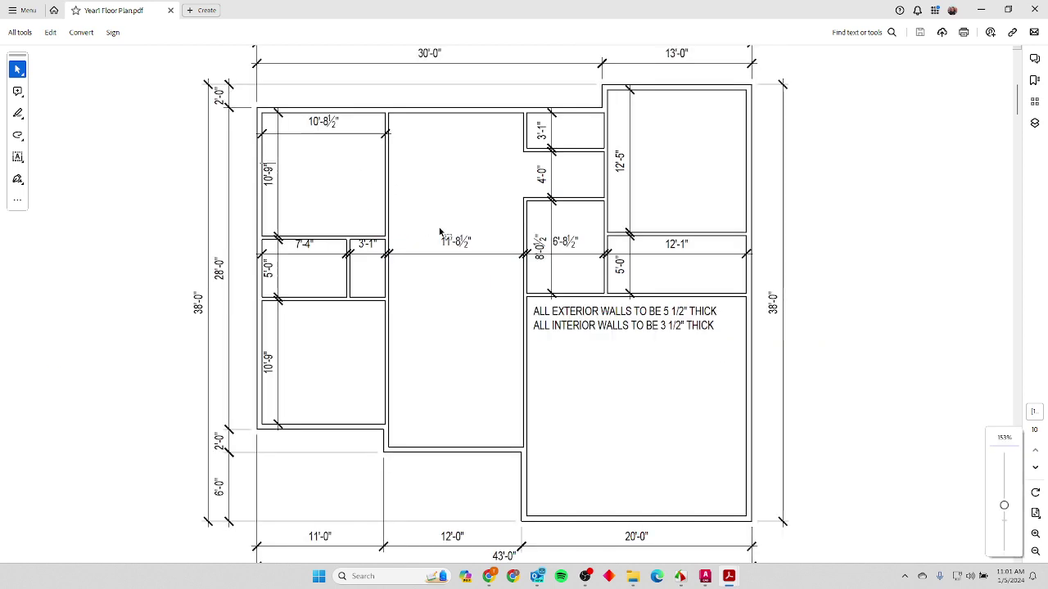
key(alt+Tab)
scroll(554, 301, down, 5)
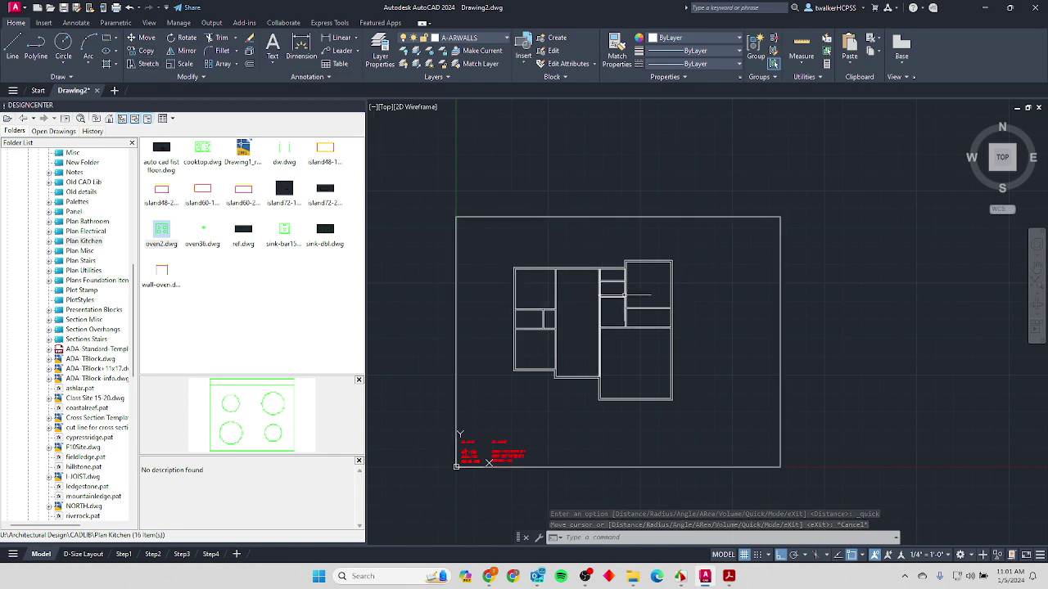
Window-select the entire floor plan and copy it to the right of the original.
click(147, 50)
click(688, 241)
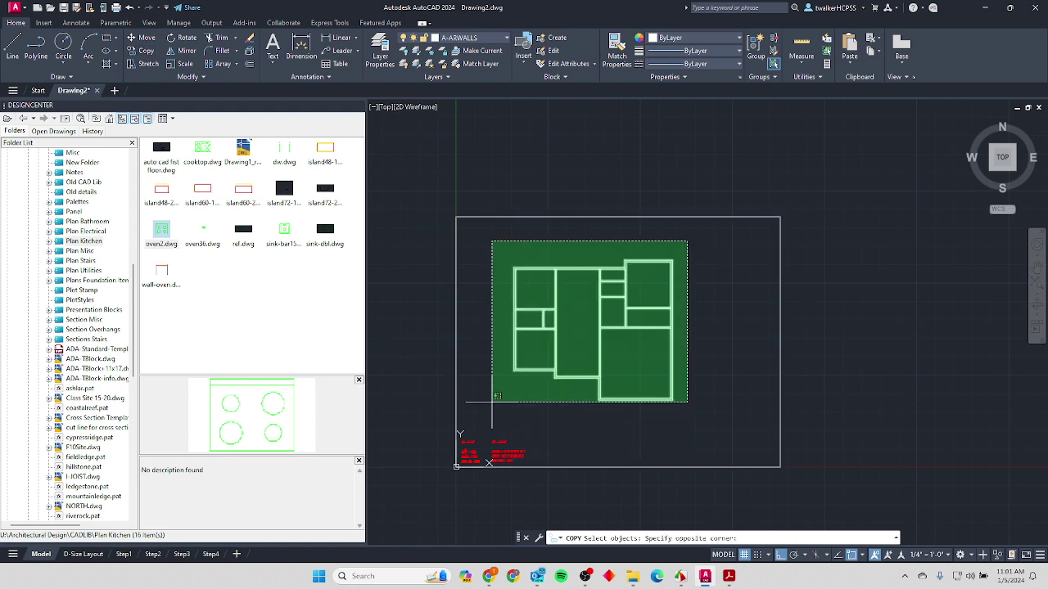
click(463, 442)
key(Return)
click(577, 345)
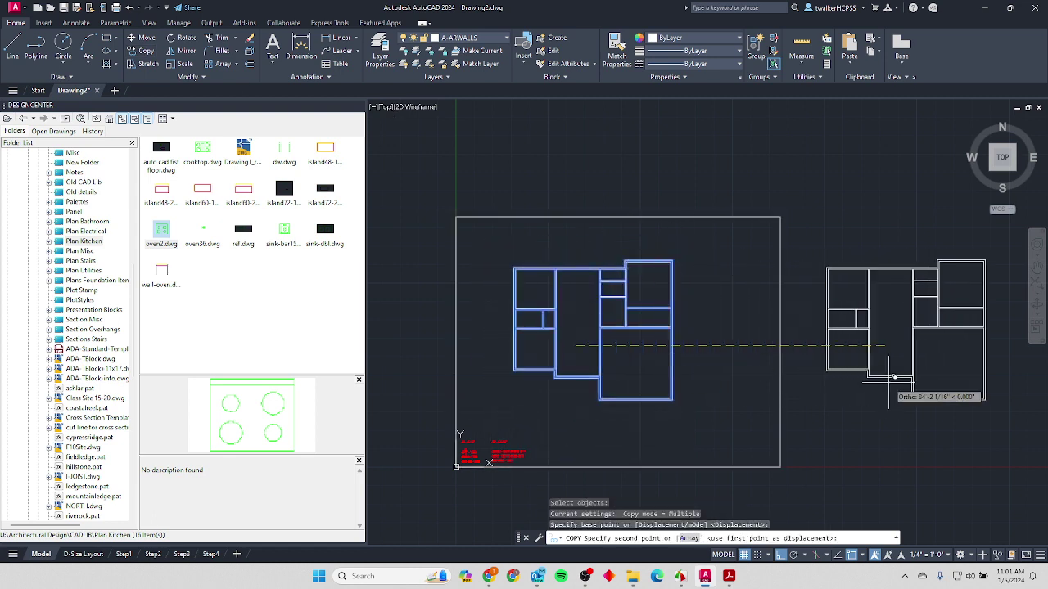
click(904, 352)
key(Escape)
middle_drag(840, 333, 650, 290)
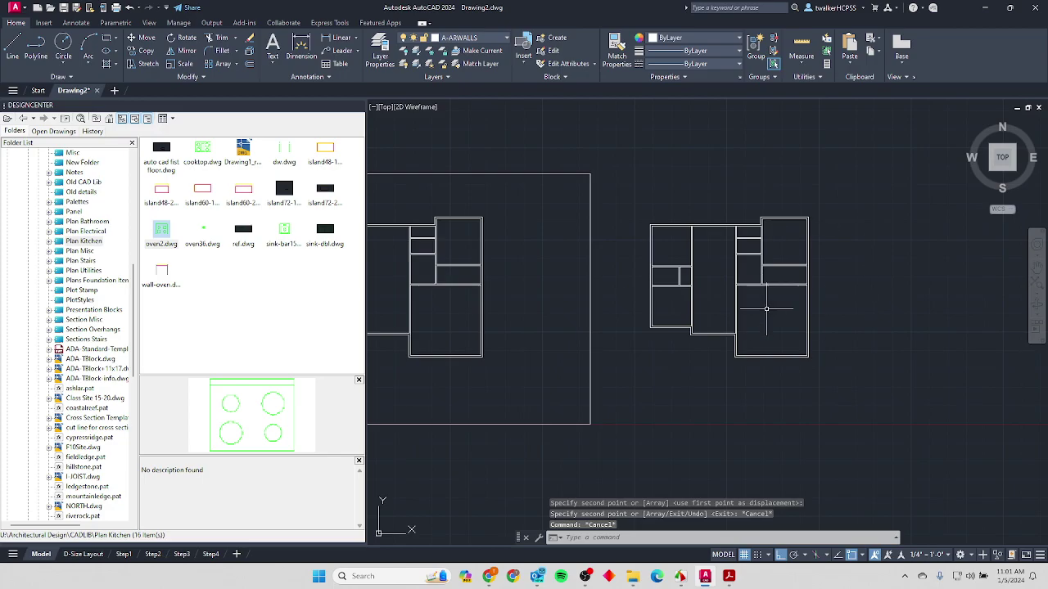
scroll(741, 310, up, 2)
key(alt+Tab)
Compare the Base and Modified Floor Plan pages, marking the 43'-0" width, and stop on page 2.
ctrl+scroll(567, 306, down, 3)
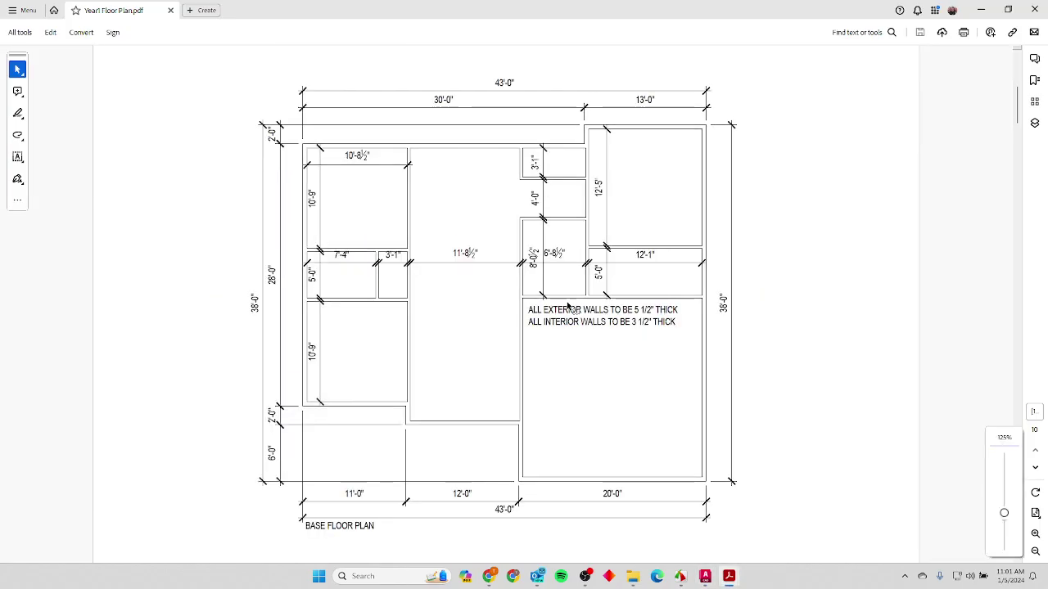
scroll(567, 306, down, 2)
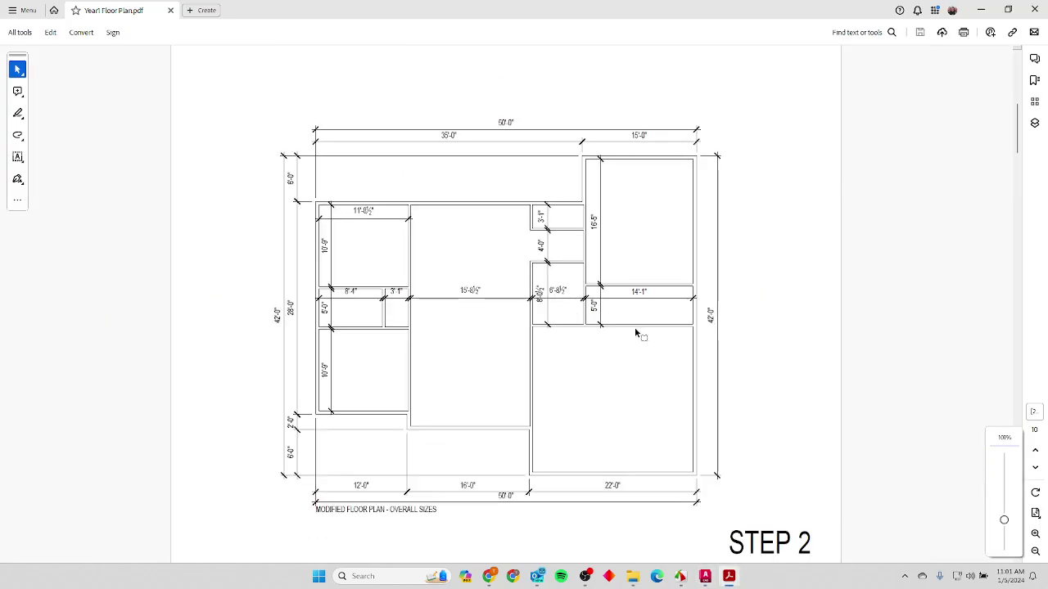
scroll(635, 332, up, 2)
scroll(635, 326, down, 2)
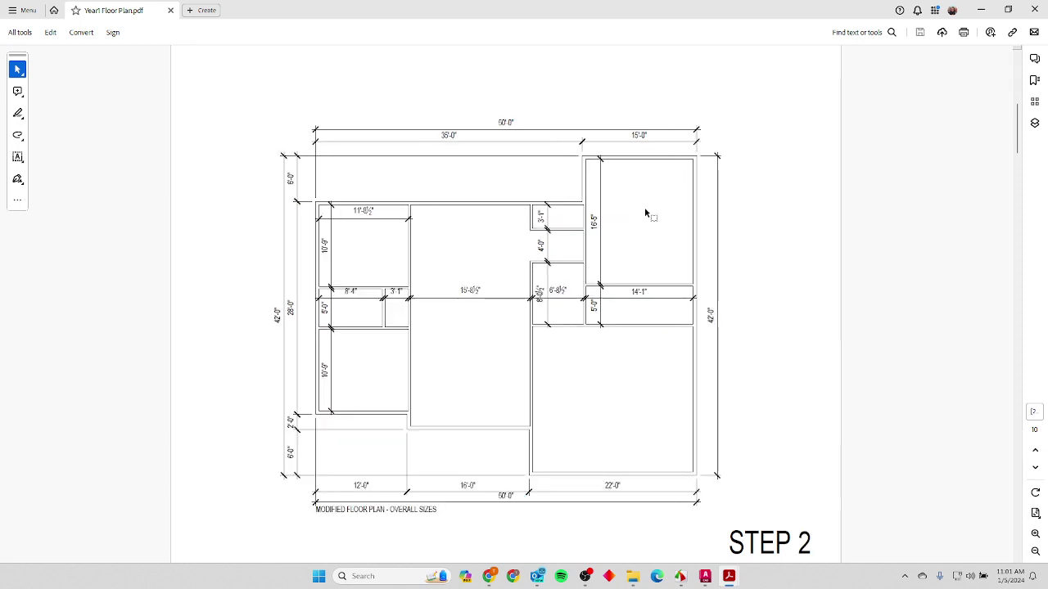
scroll(642, 236, up, 2)
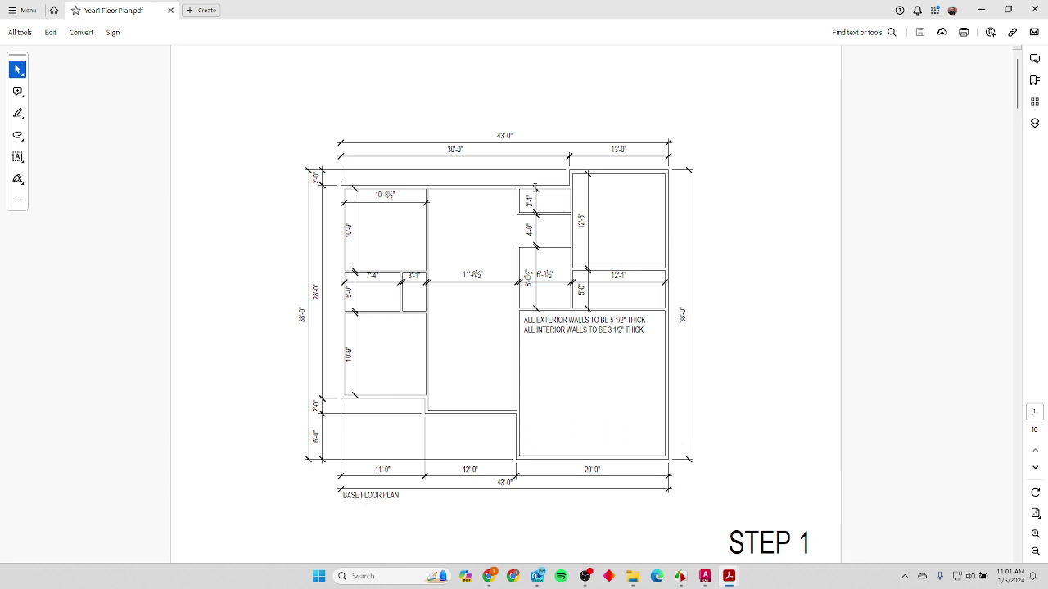
drag(496, 135, 514, 133)
scroll(581, 316, down, 3)
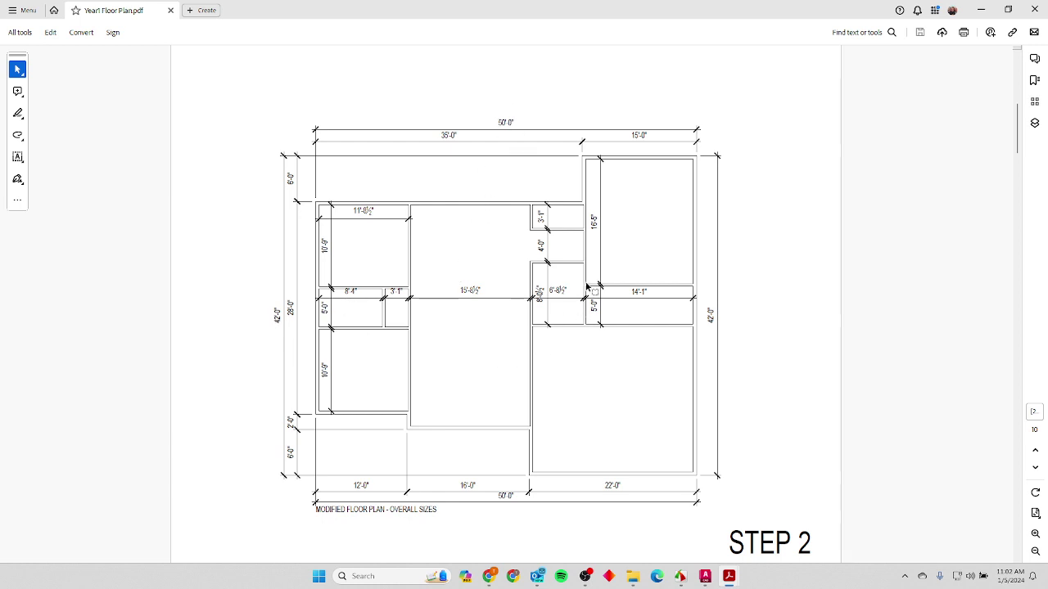
Box the modified plan's right strip with a red Rectangle markup, then go back to AutoCAD.
click(18, 114)
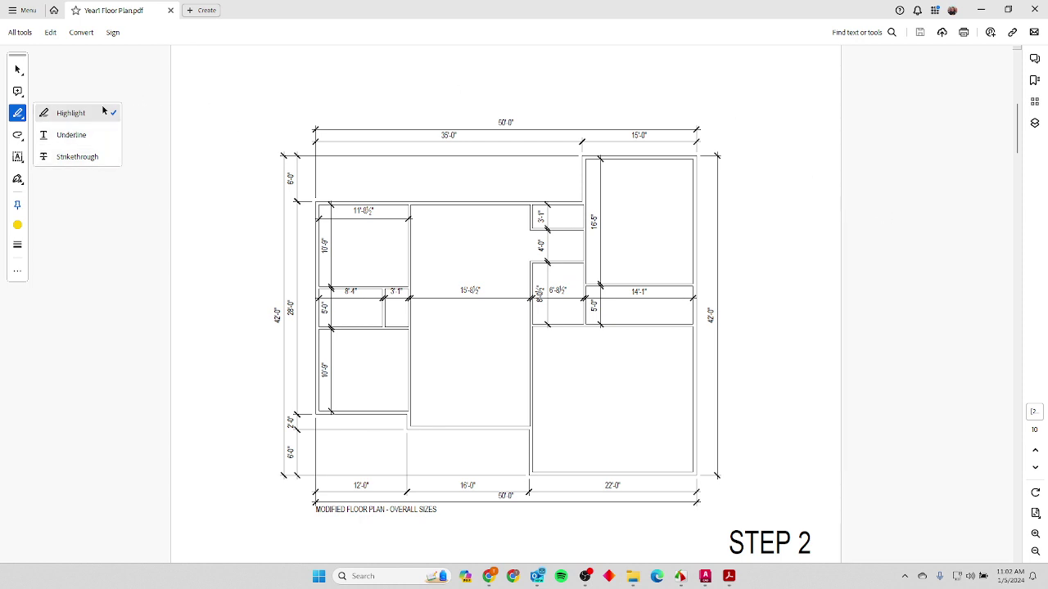
click(18, 136)
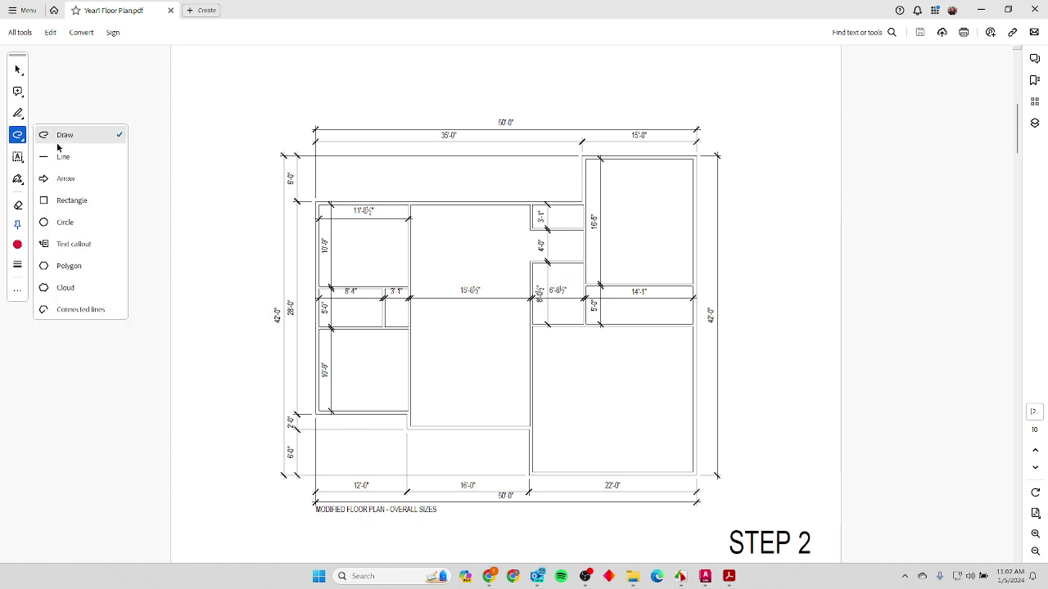
click(59, 201)
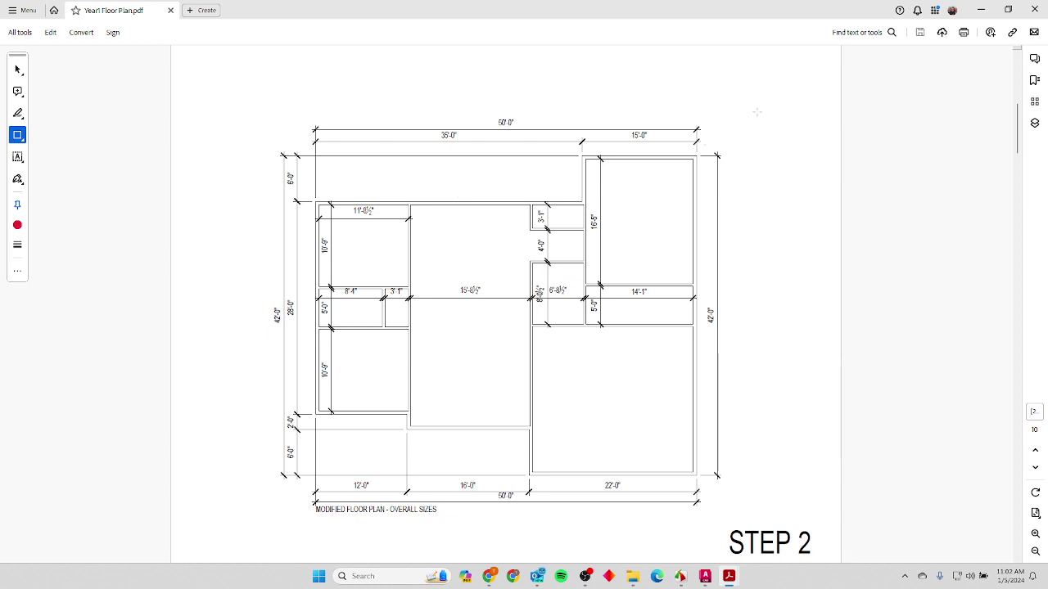
drag(756, 112, 654, 521)
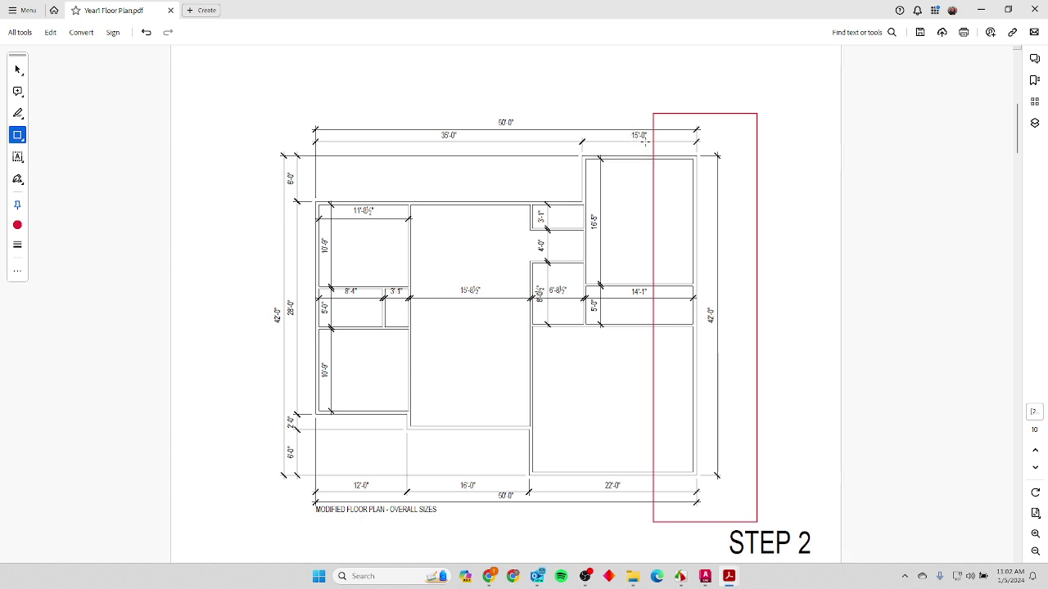
scroll(641, 172, up, 3)
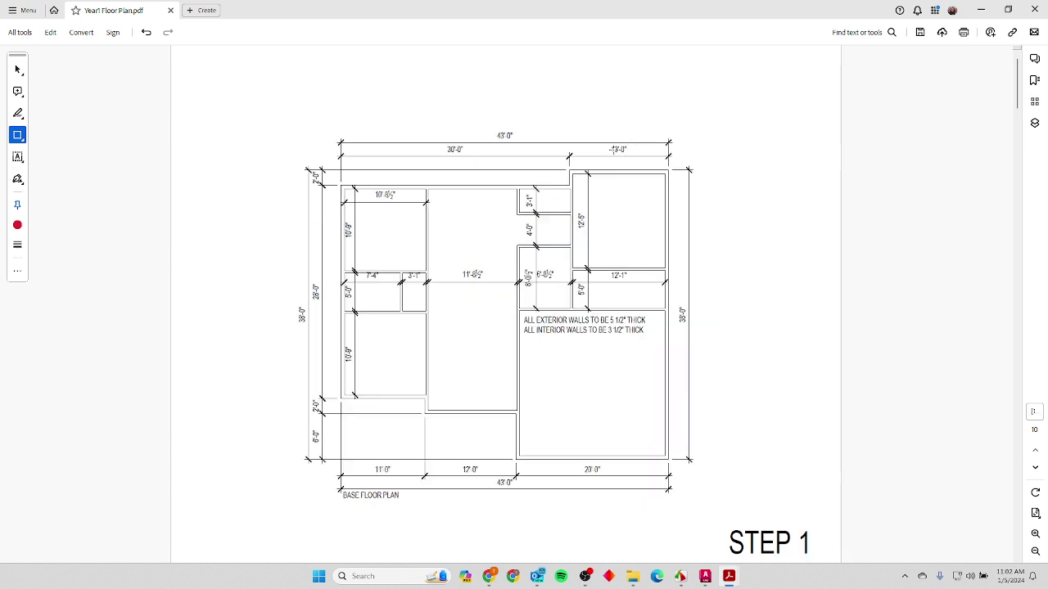
scroll(614, 407, down, 3)
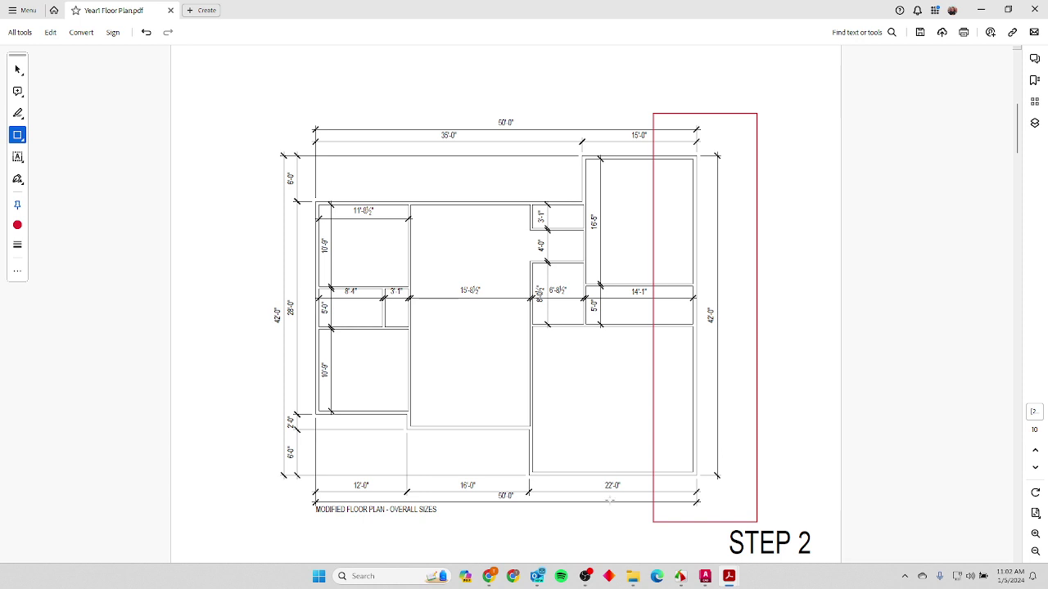
scroll(519, 319, up, 3)
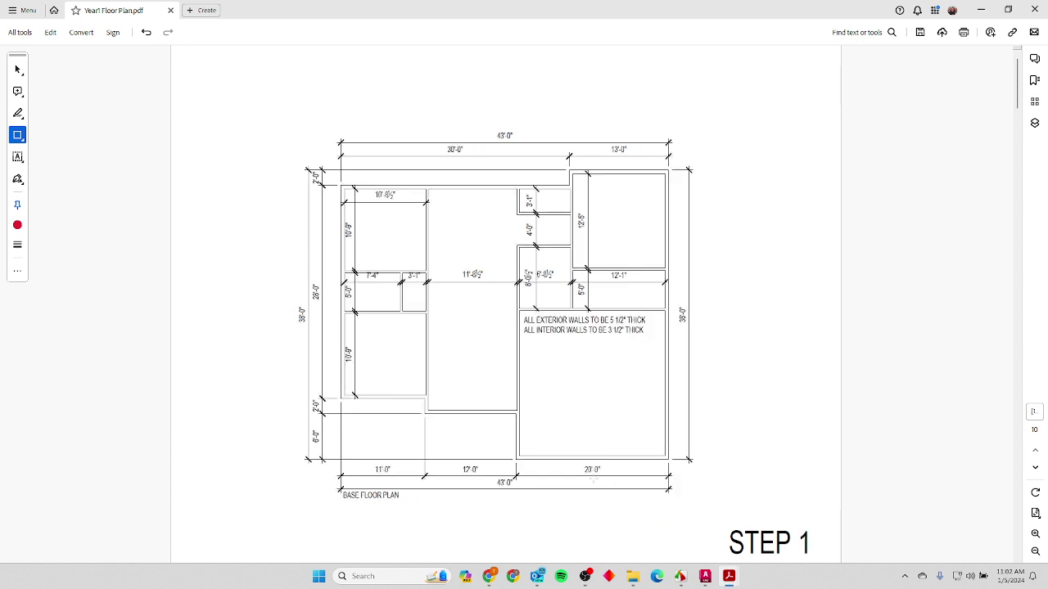
scroll(700, 191, down, 3)
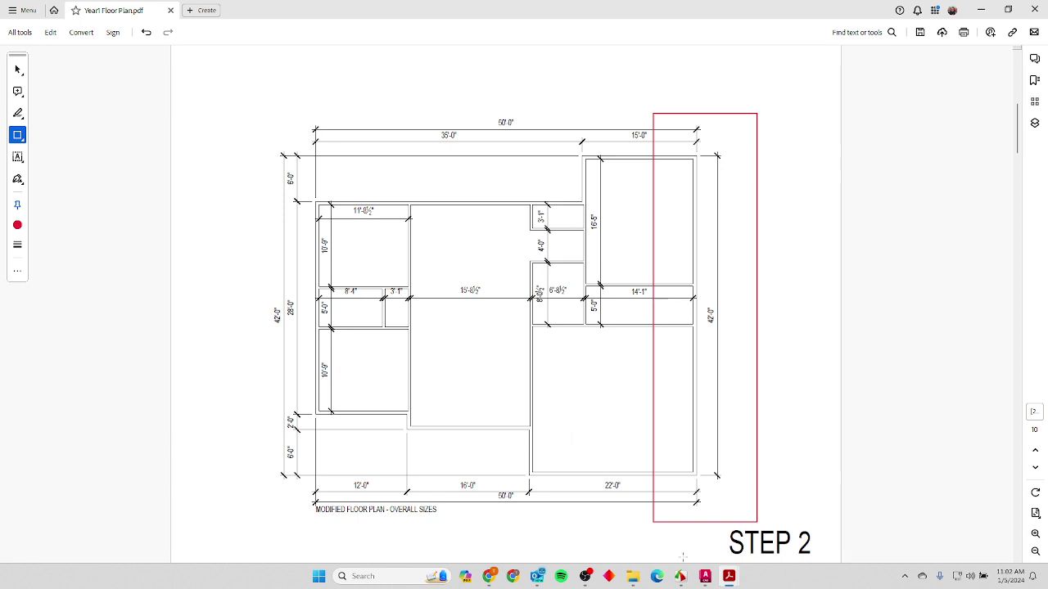
mouse_move(704, 576)
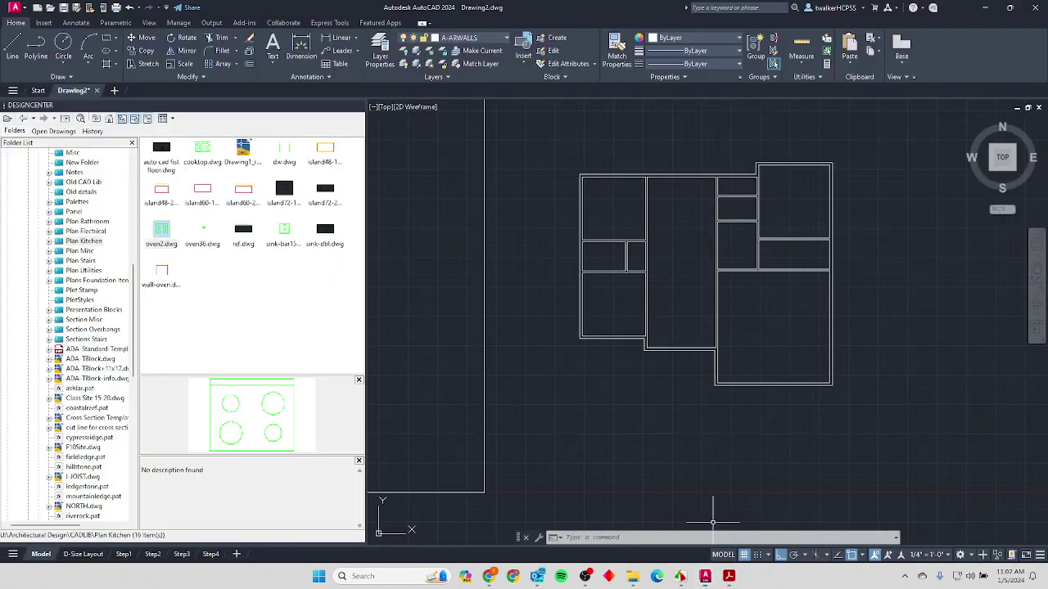
click(702, 490)
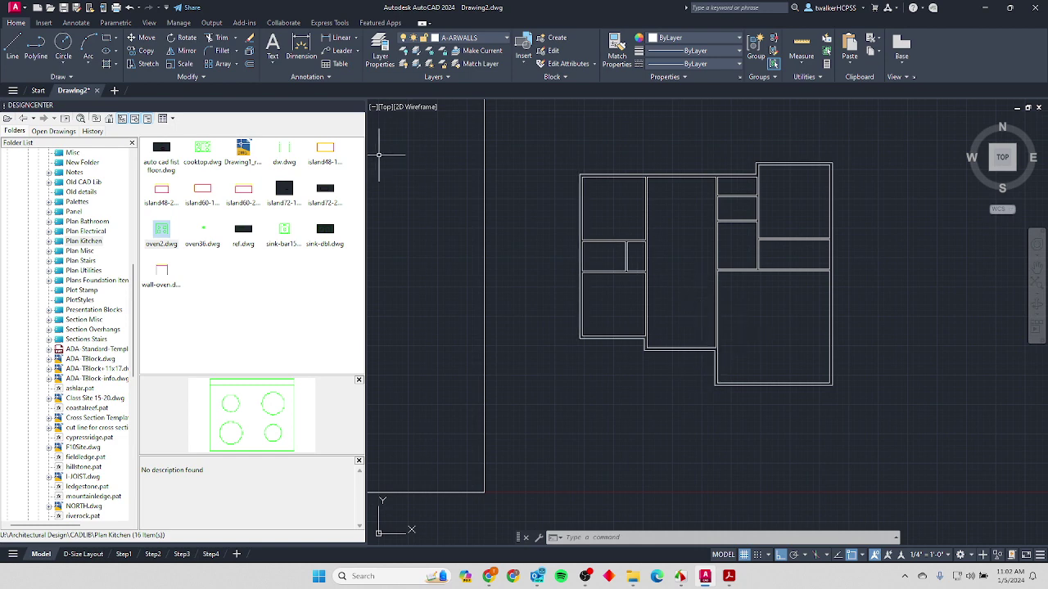
Stretch the 12 crossing-selected right-hand wall objects 2' to widen the right rooms.
click(140, 65)
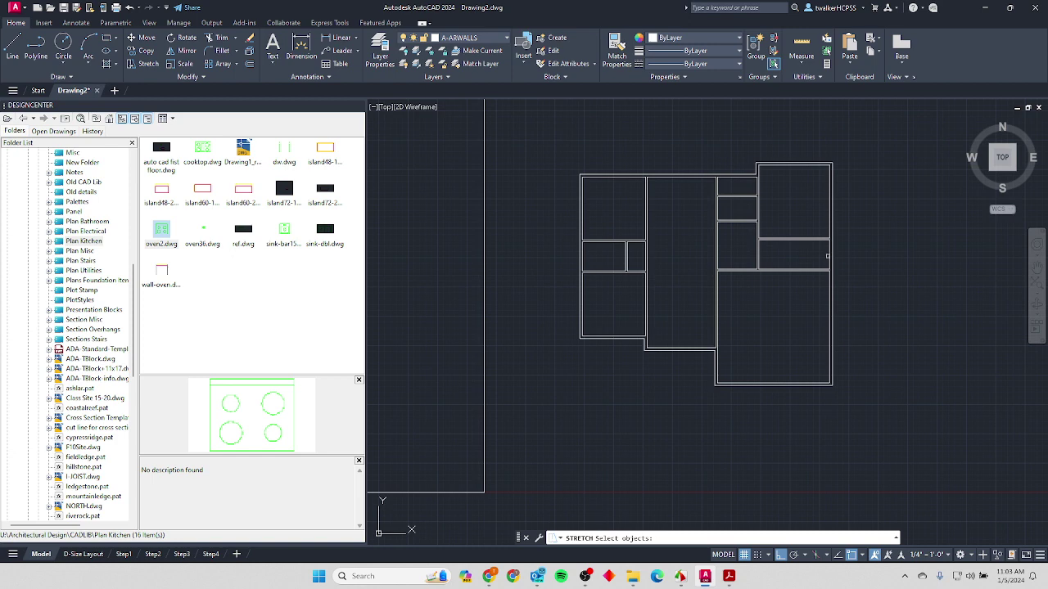
click(856, 149)
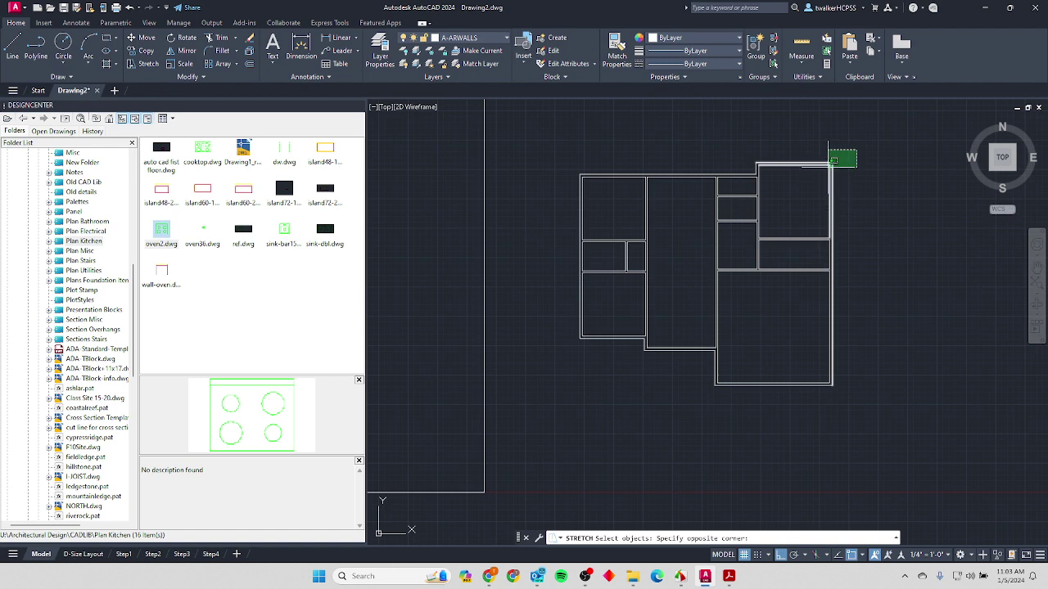
click(796, 416)
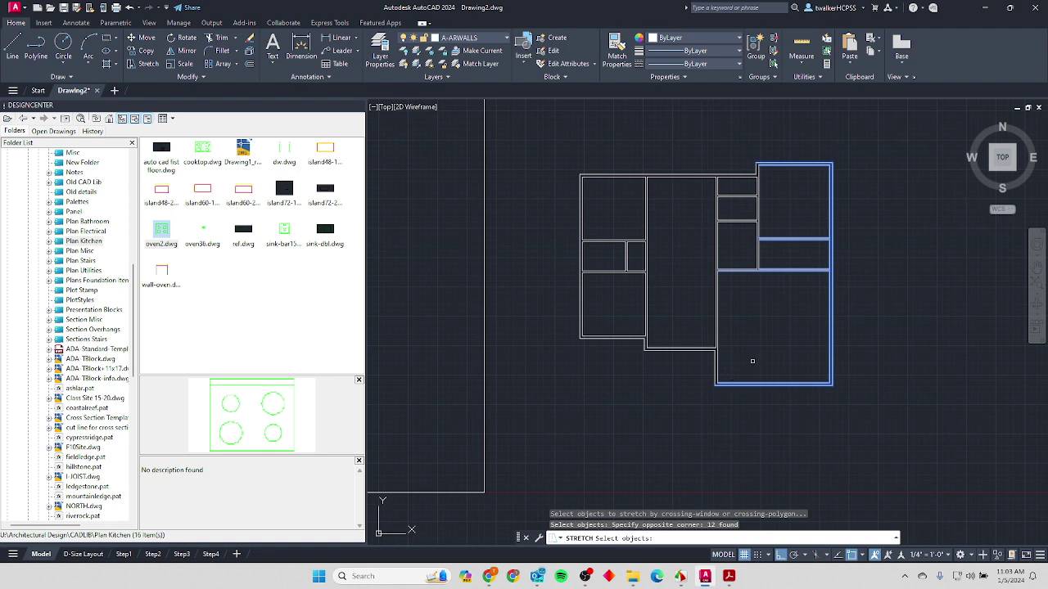
key(Return)
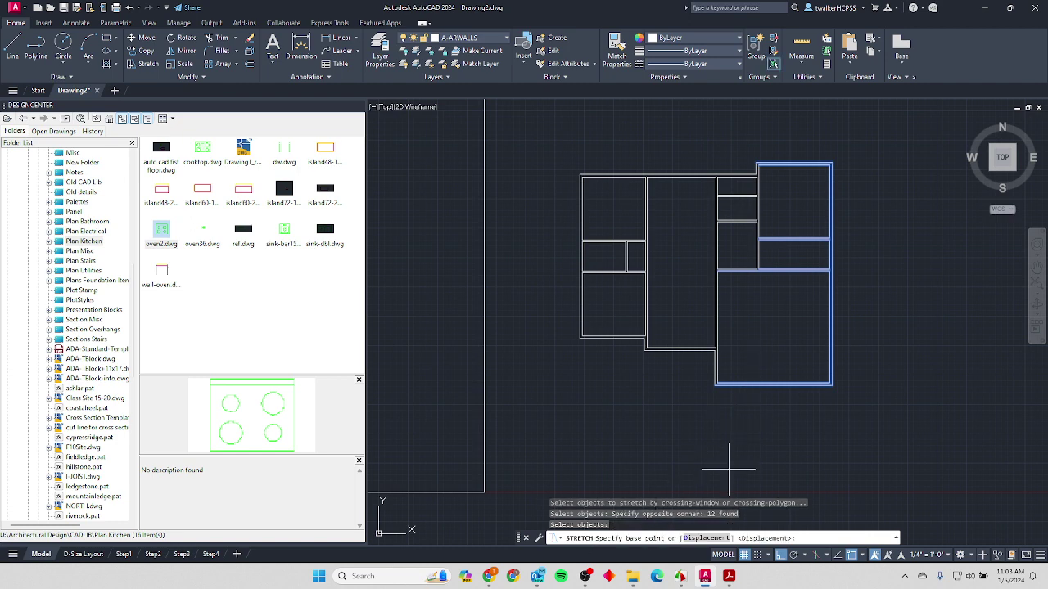
click(761, 420)
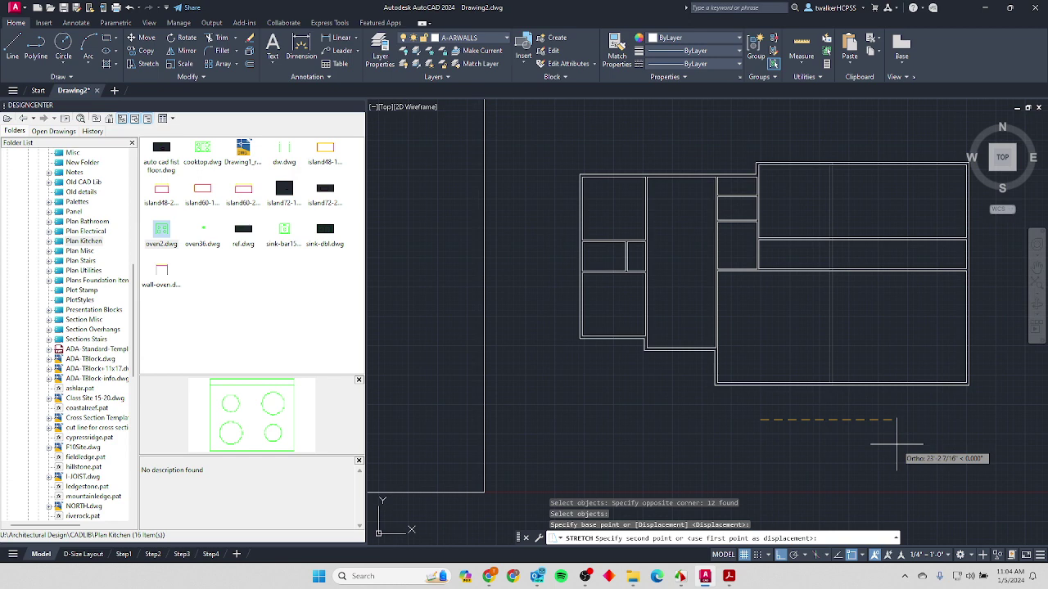
key(Return)
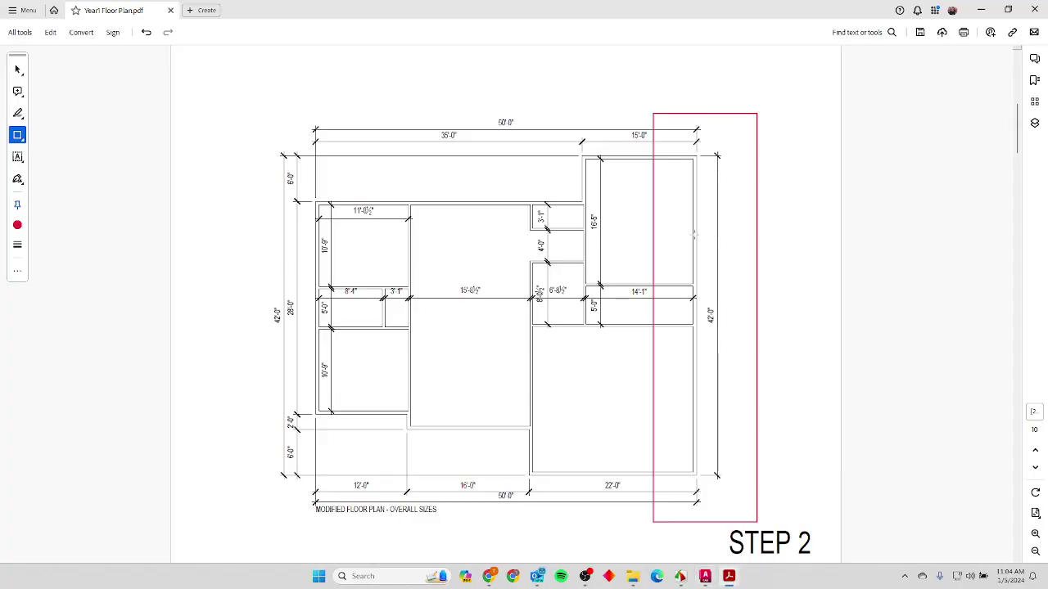
Select and delete the narrow red rectangle markup.
key(Escape)
click(757, 254)
key(Delete)
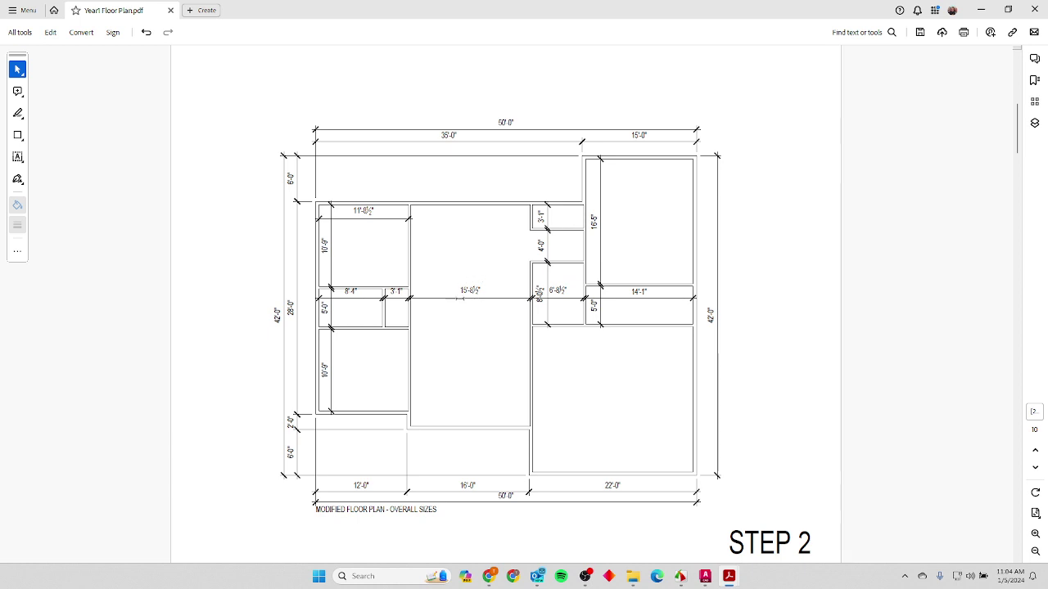
scroll(471, 306, up, 3)
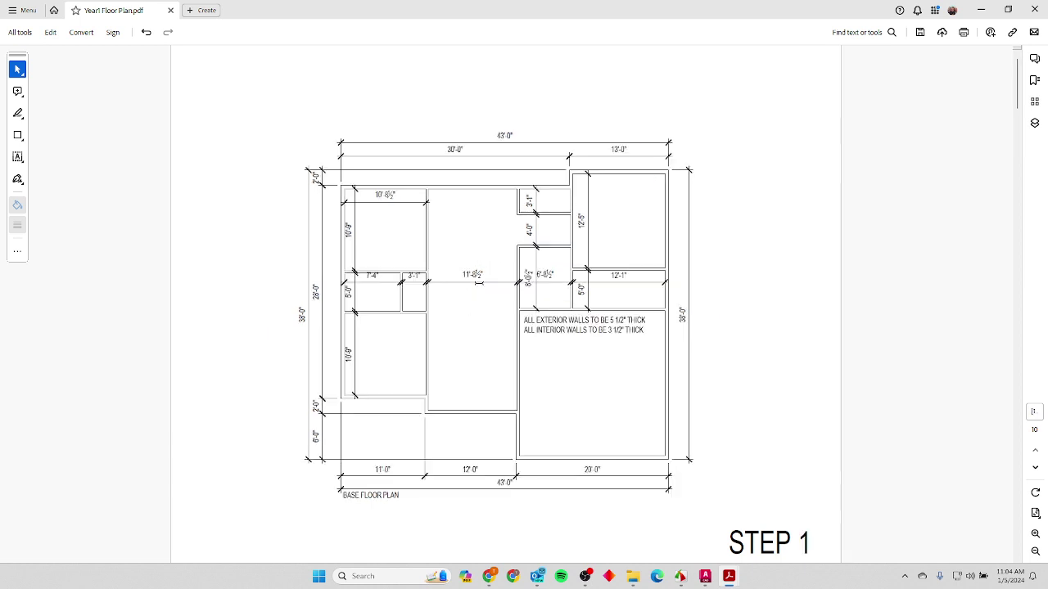
scroll(479, 283, down, 3)
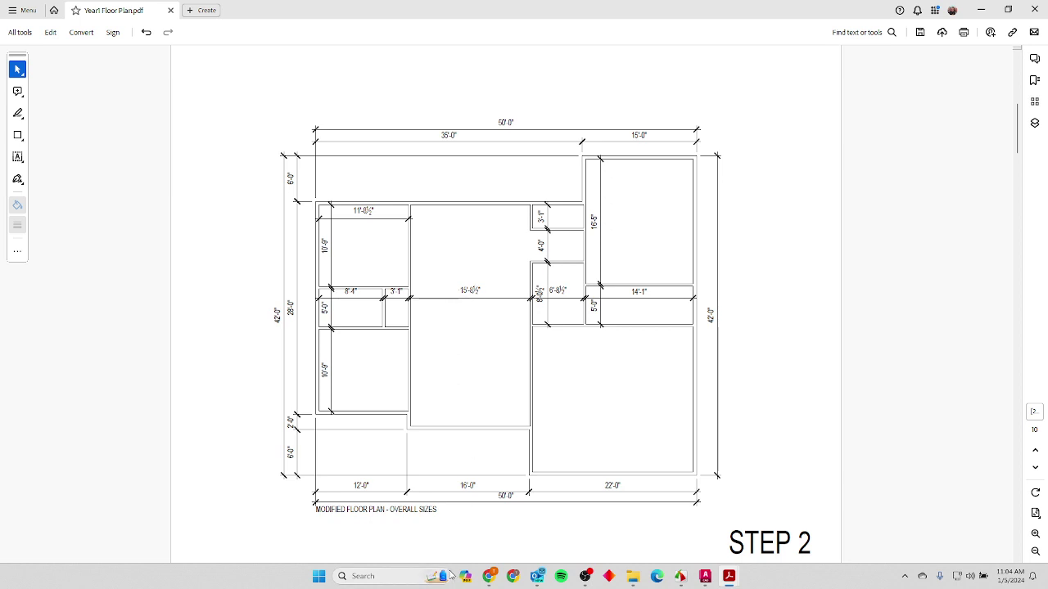
scroll(467, 483, up, 3)
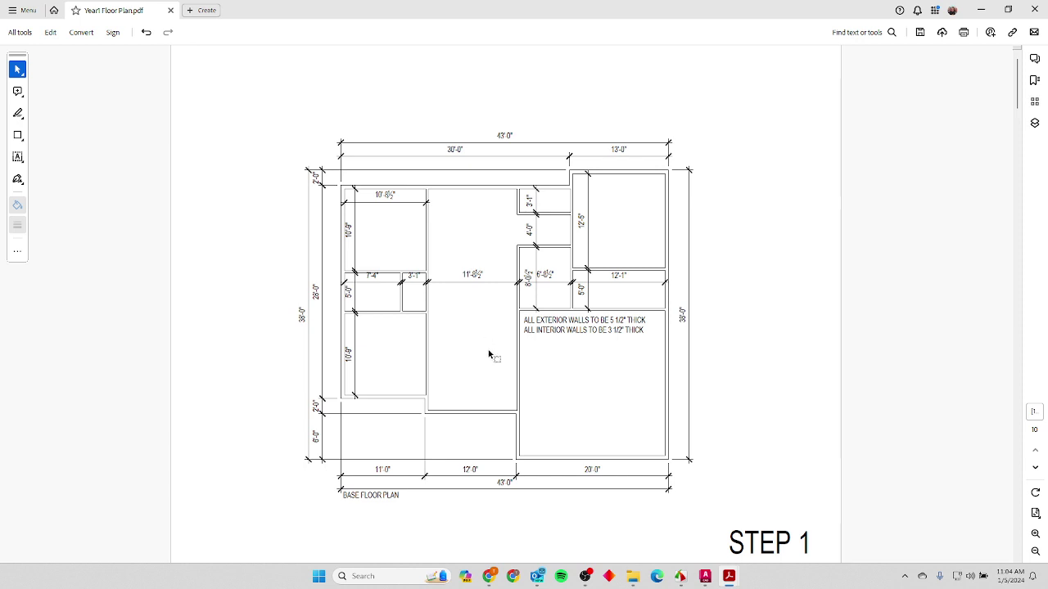
Draw a red rectangle over the modified plan's right half, undoing one misplaced on the base plan.
click(18, 135)
click(22, 139)
click(66, 201)
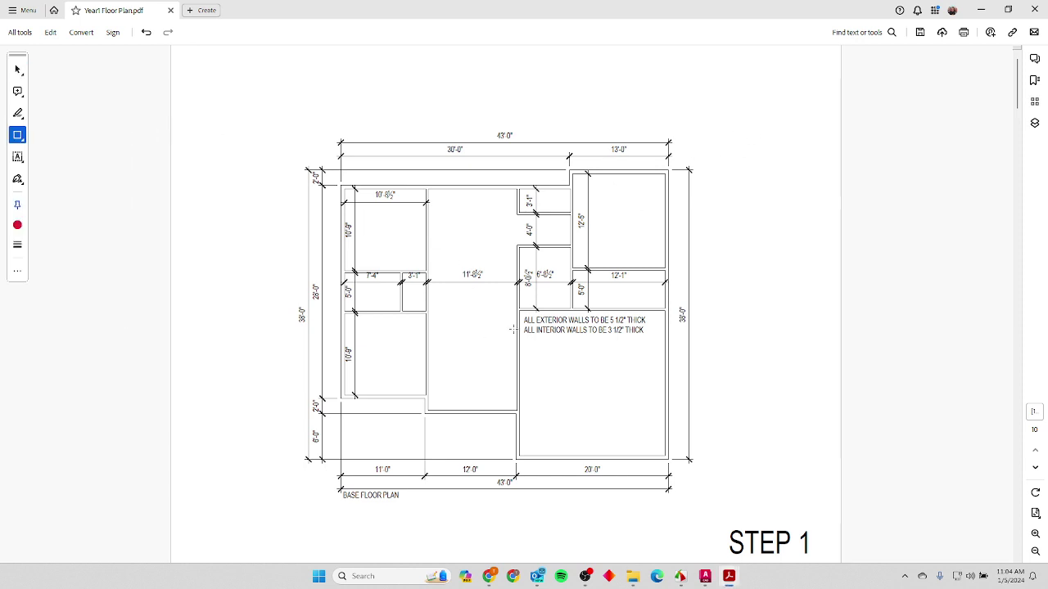
drag(712, 129, 455, 536)
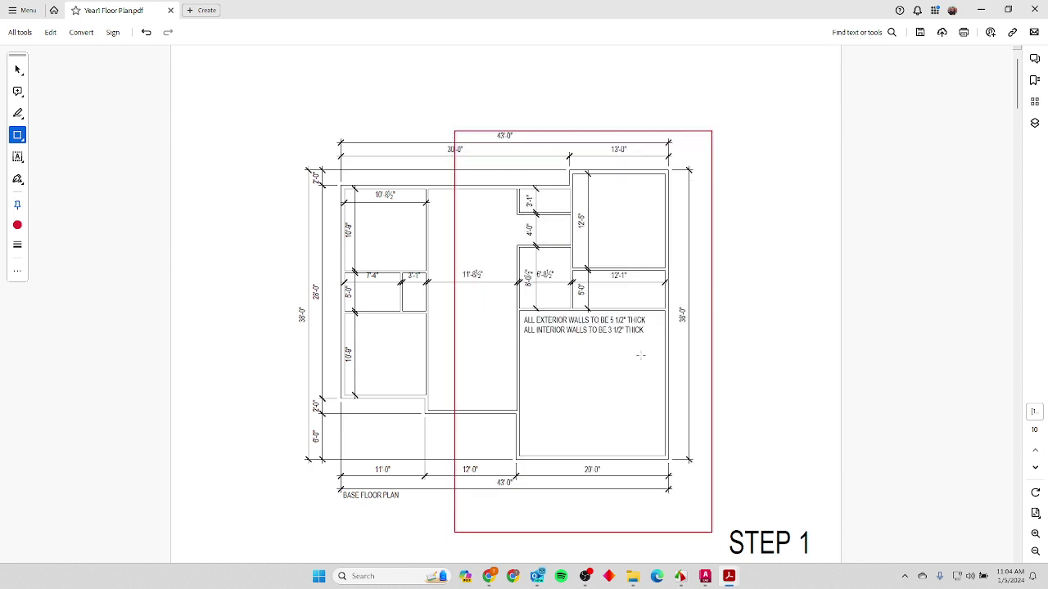
key(ctrl+z)
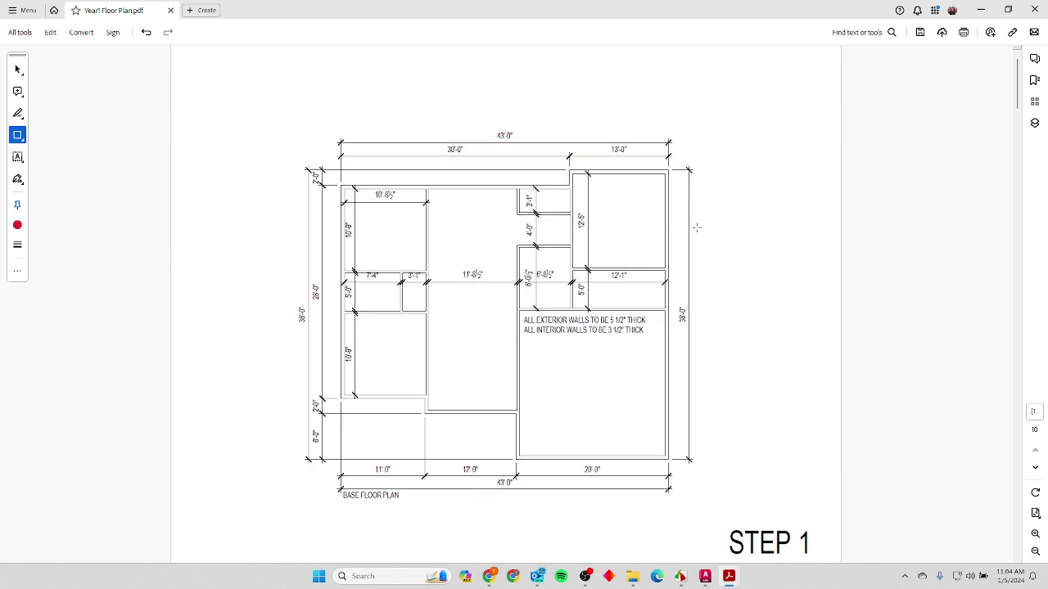
scroll(696, 228, down, 2)
scroll(696, 227, up, 1)
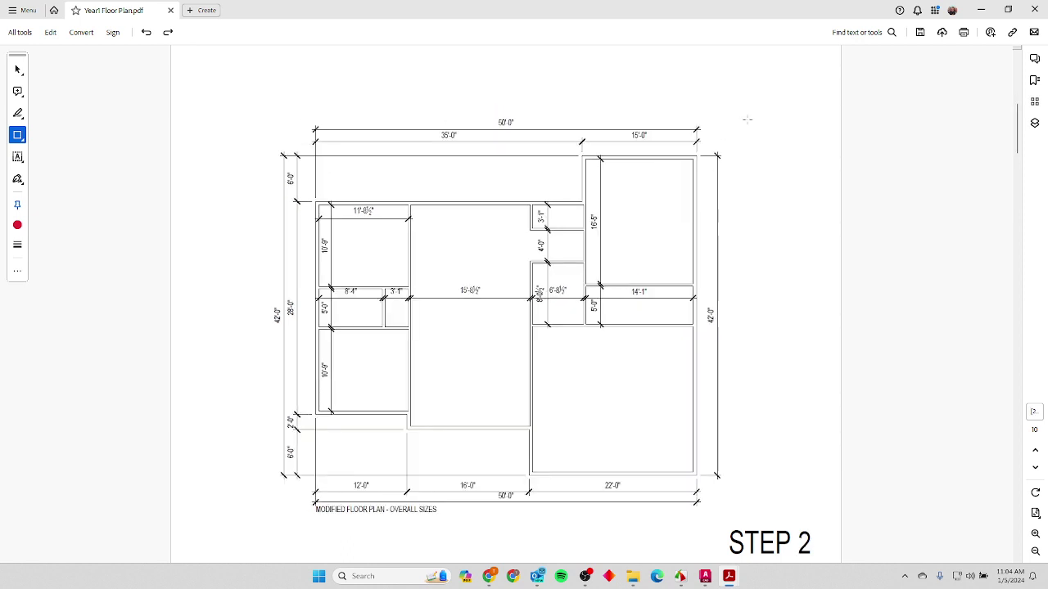
drag(781, 110, 457, 528)
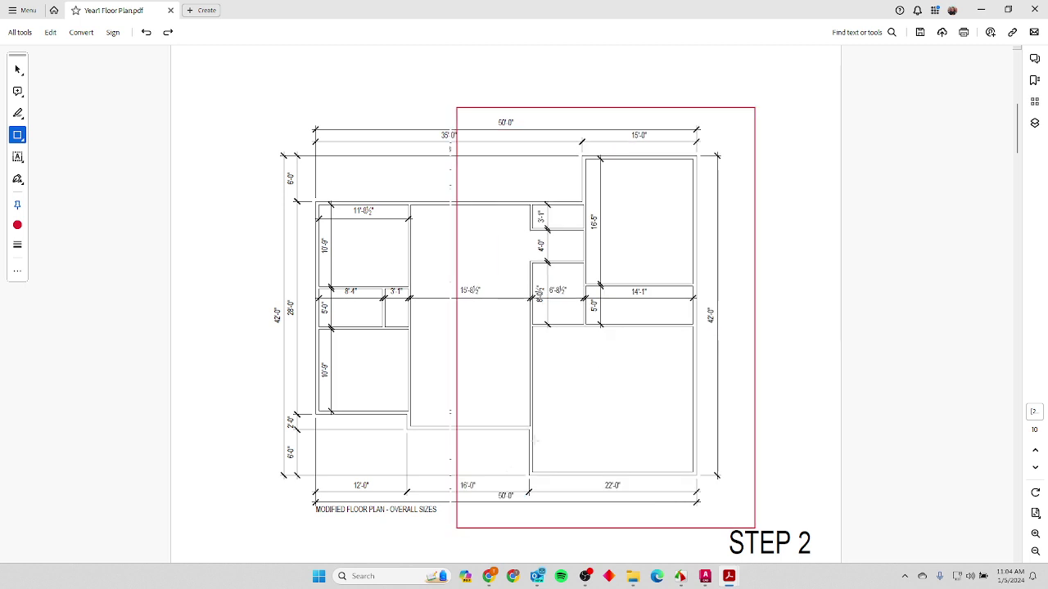
scroll(760, 271, up, 1)
scroll(761, 271, down, 1)
key(alt+Tab)
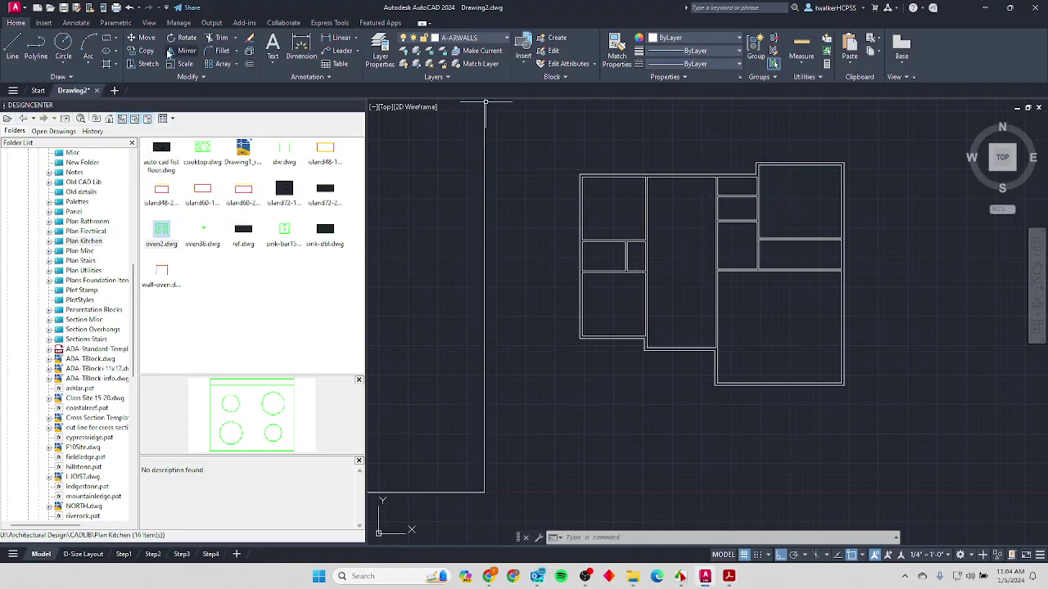
Stretch the right half of the plan (34 objects) 4' to the right.
click(145, 66)
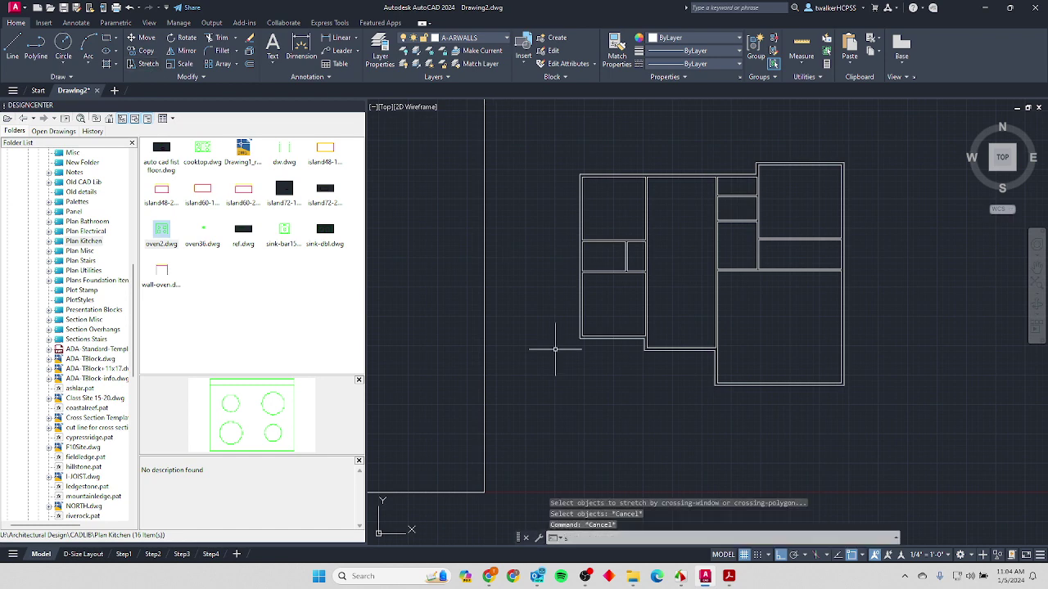
click(888, 147)
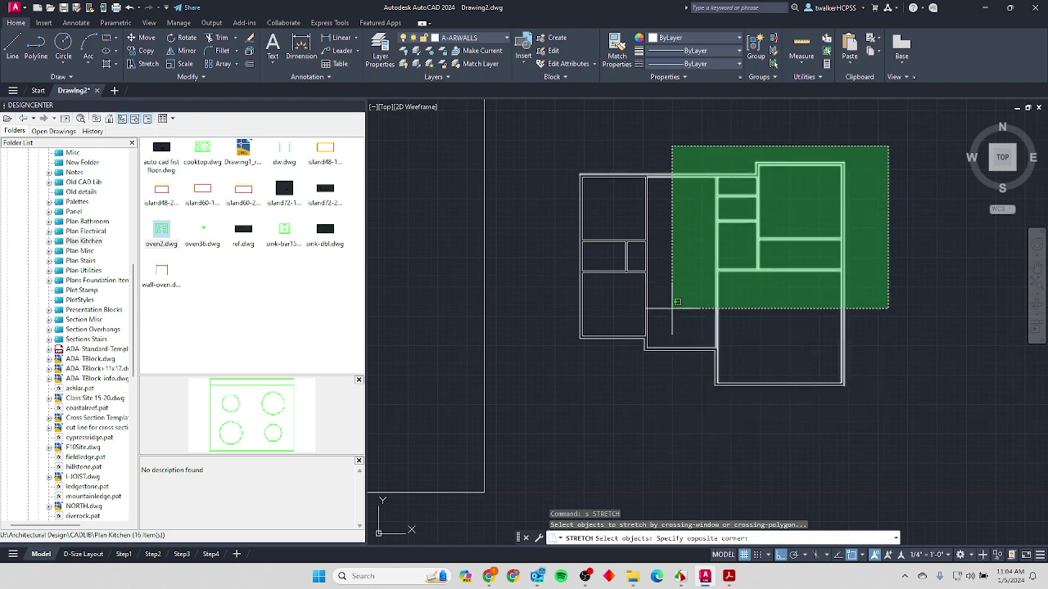
click(679, 412)
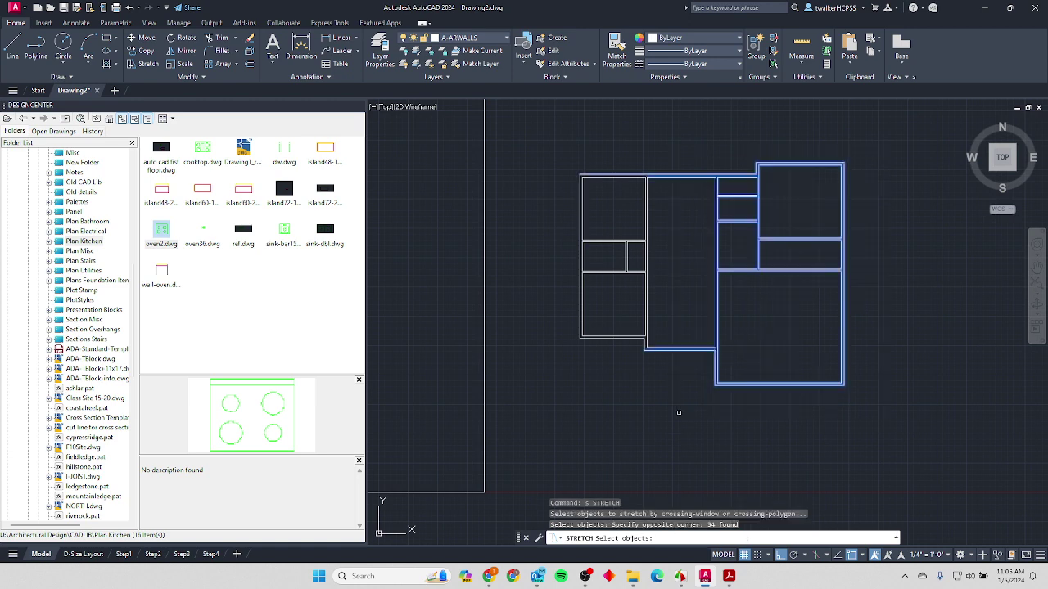
key(Return)
click(654, 438)
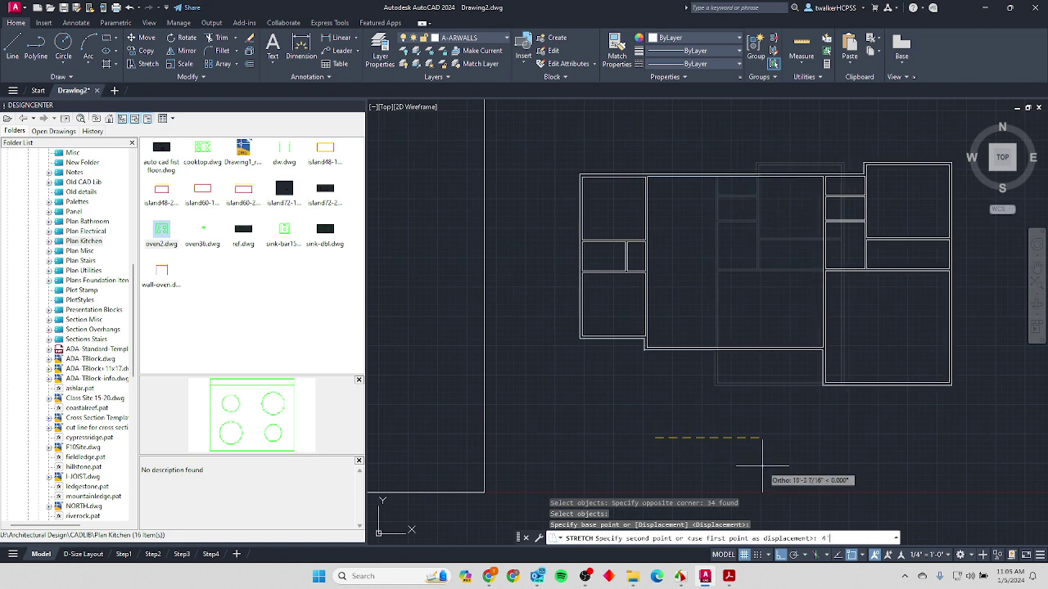
key(Return)
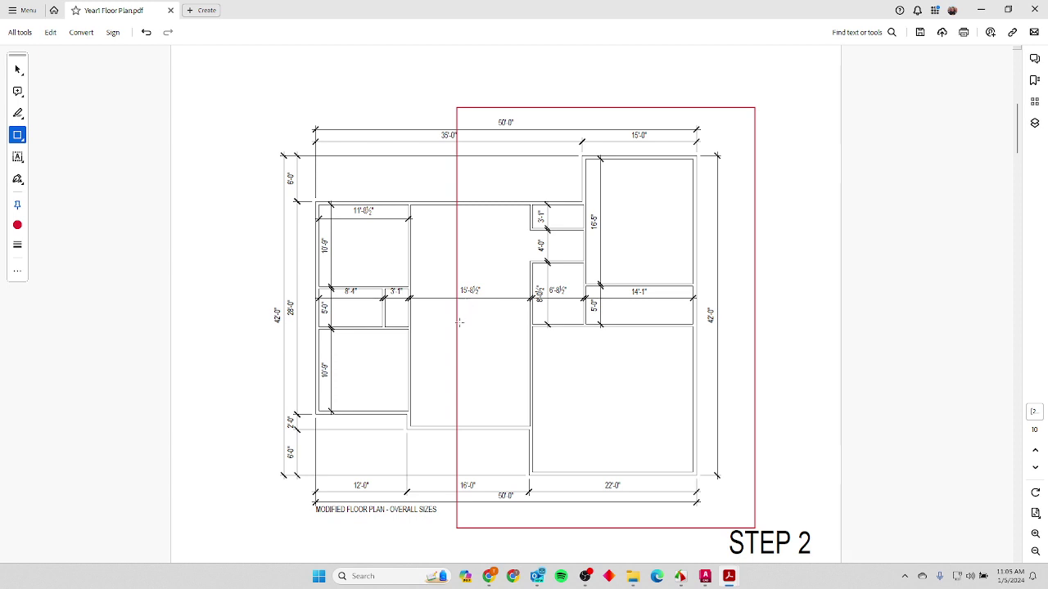
Delete the red rectangle markup from the Step 2 plan.
click(456, 325)
key(Delete)
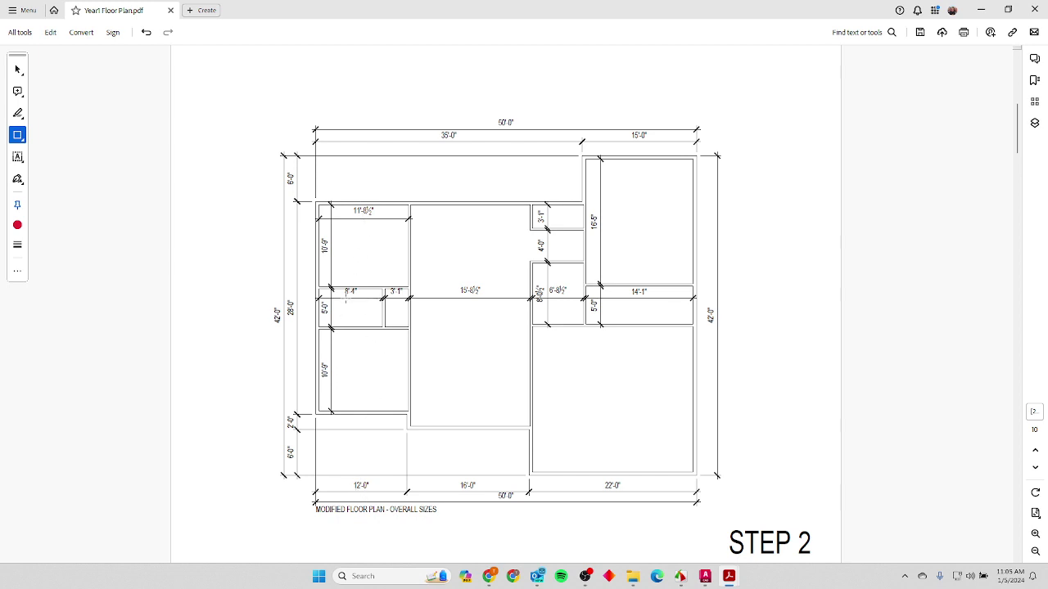
scroll(361, 296, up, 1)
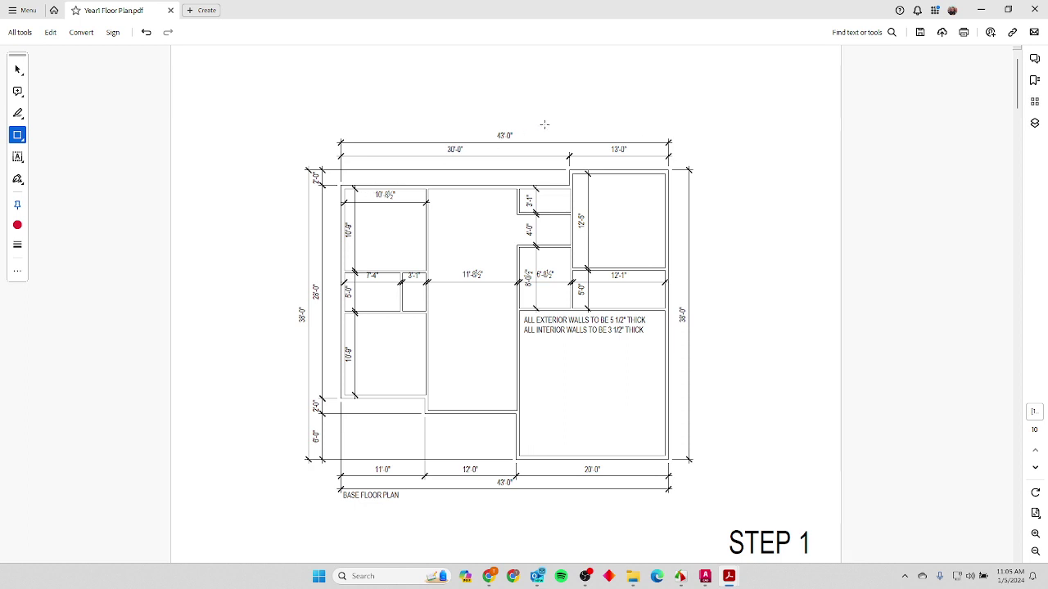
Draw a red rectangle over the left side of the Step 1 base plan.
drag(741, 123, 358, 533)
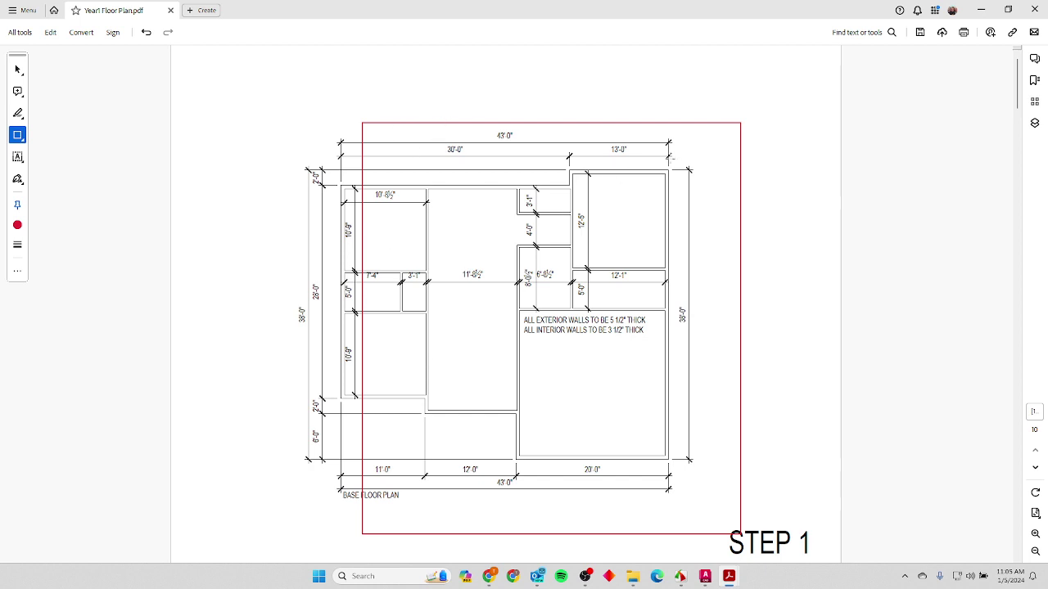
click(741, 183)
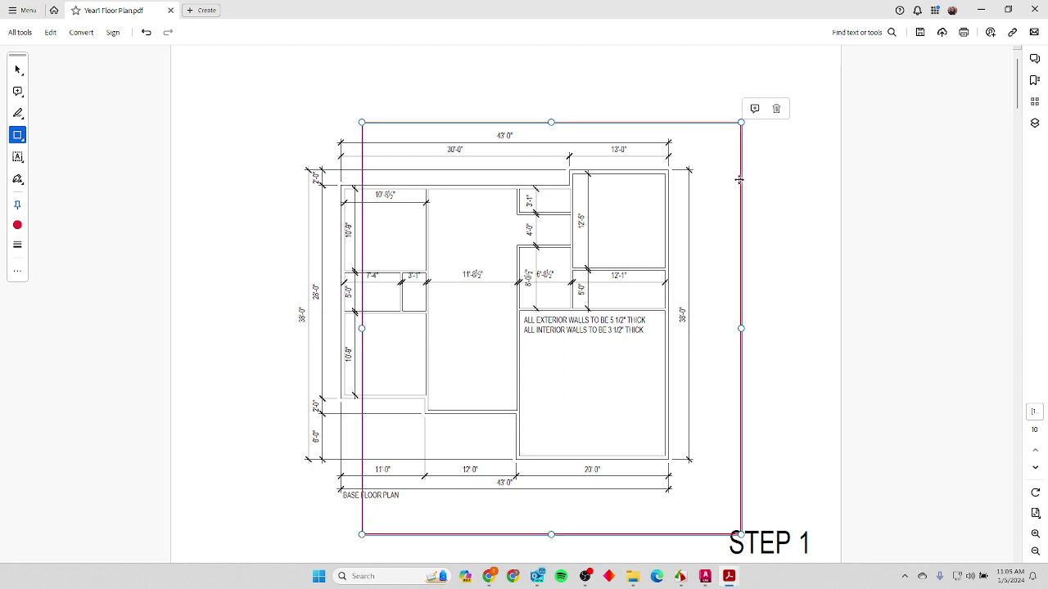
key(Delete)
mouse_move(369, 120)
mouse_down()
mouse_move(254, 434)
mouse_move(227, 472)
mouse_up()
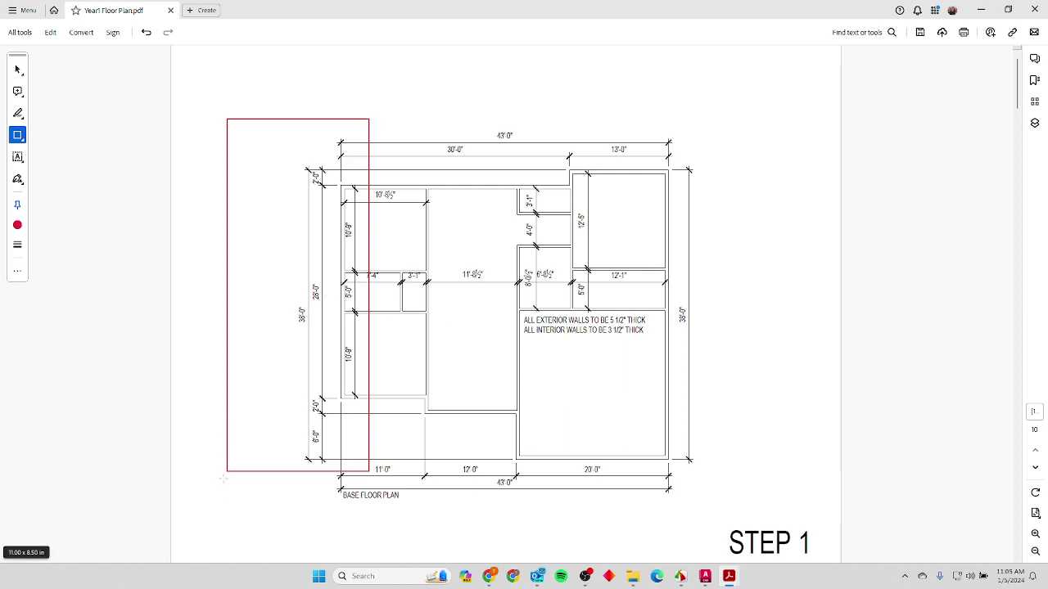
key(alt+Tab)
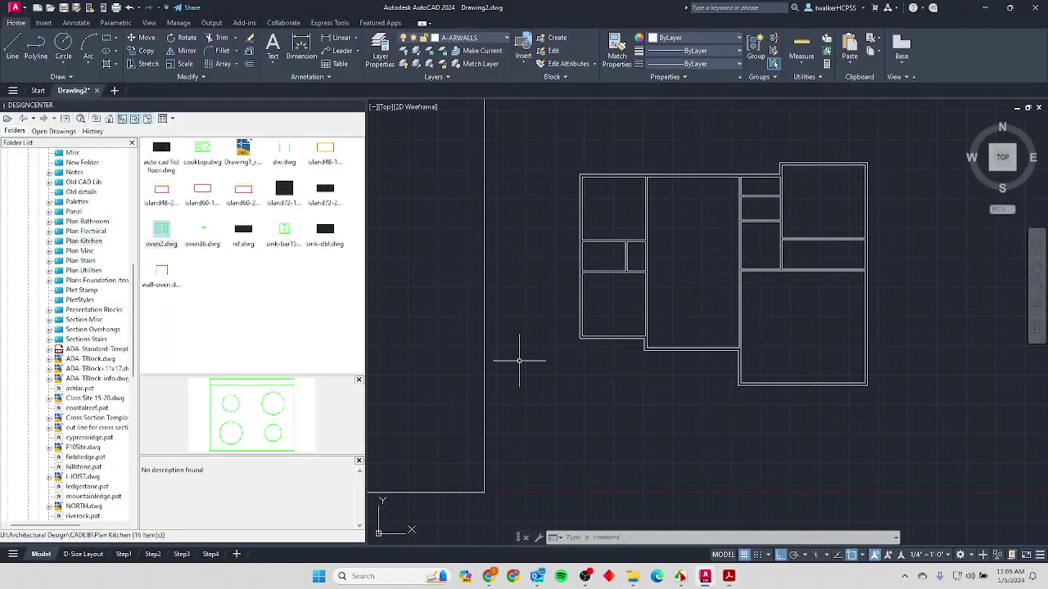
Stretch the left wall 12 units, then undo that stretch.
text(s)
key(Return)
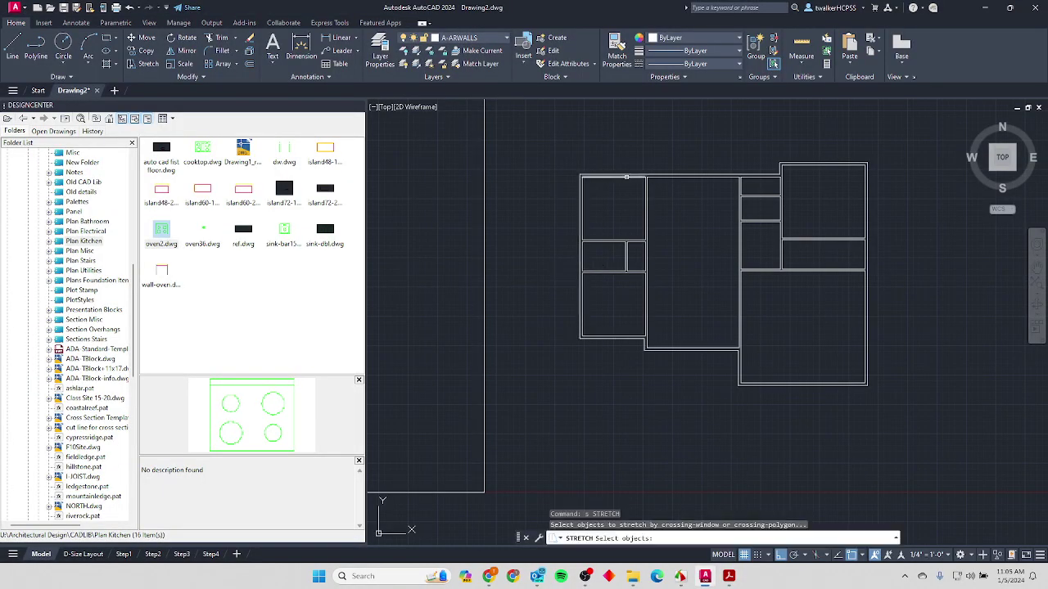
click(549, 149)
click(601, 378)
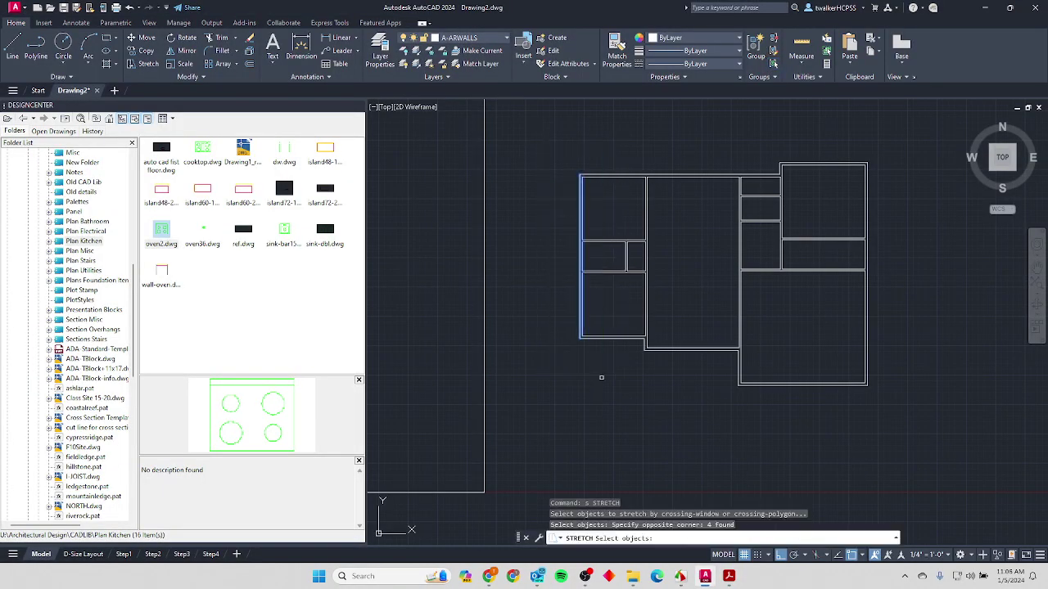
key(Return)
click(620, 383)
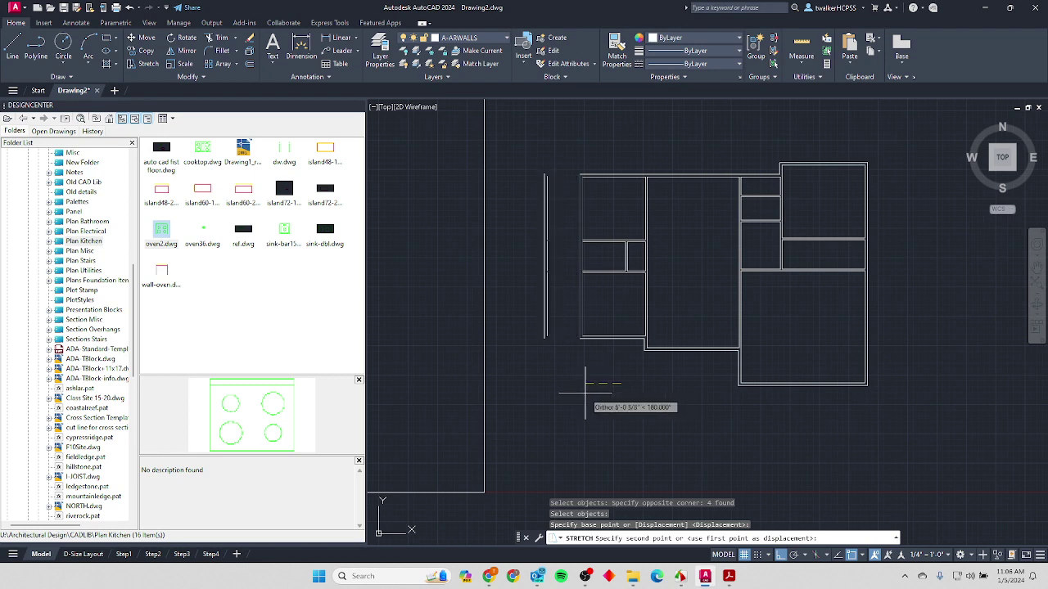
text(12)
key(Return)
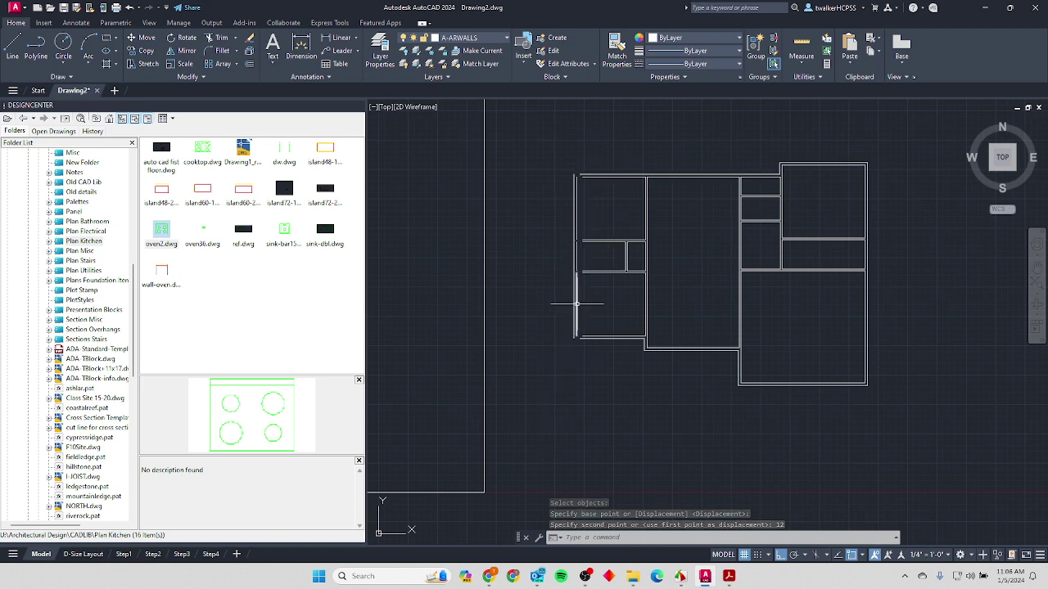
text(u)
key(Return)
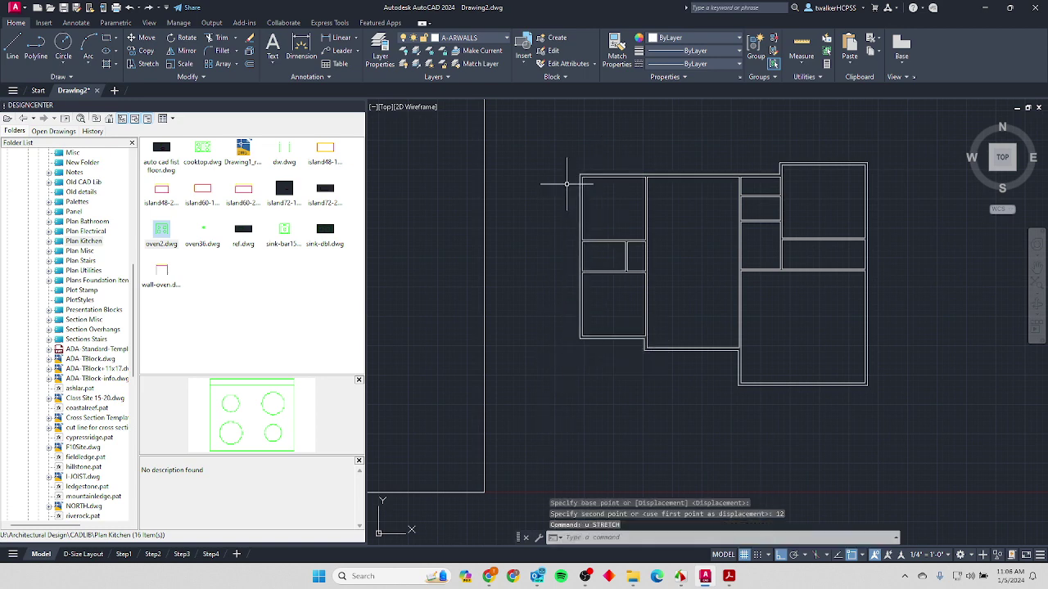
Stretch the left rooms 1' to the left and measure the centre room at 16'-0".
text(s)
key(Return)
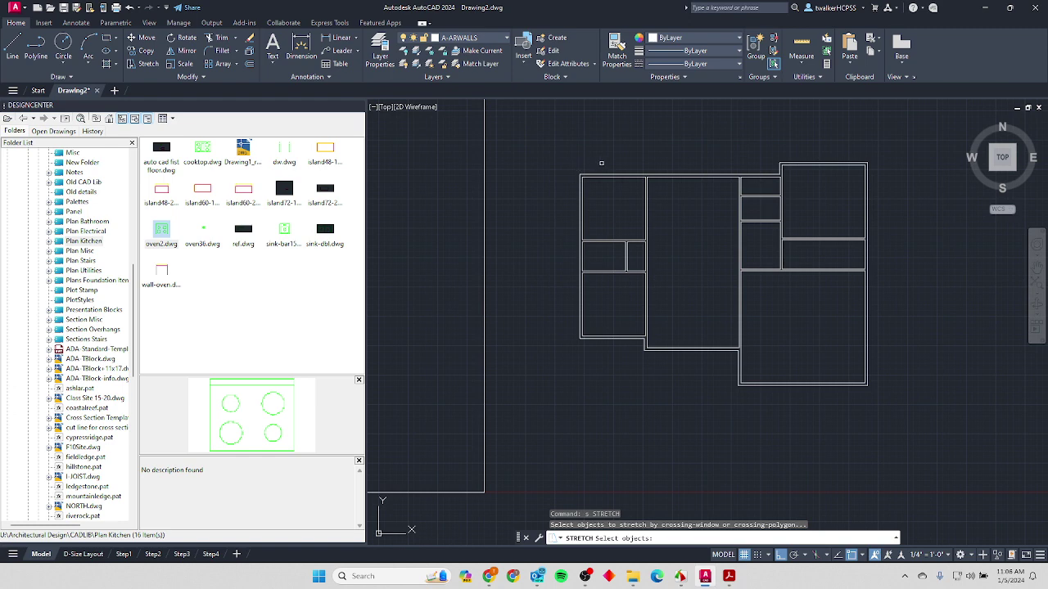
click(602, 163)
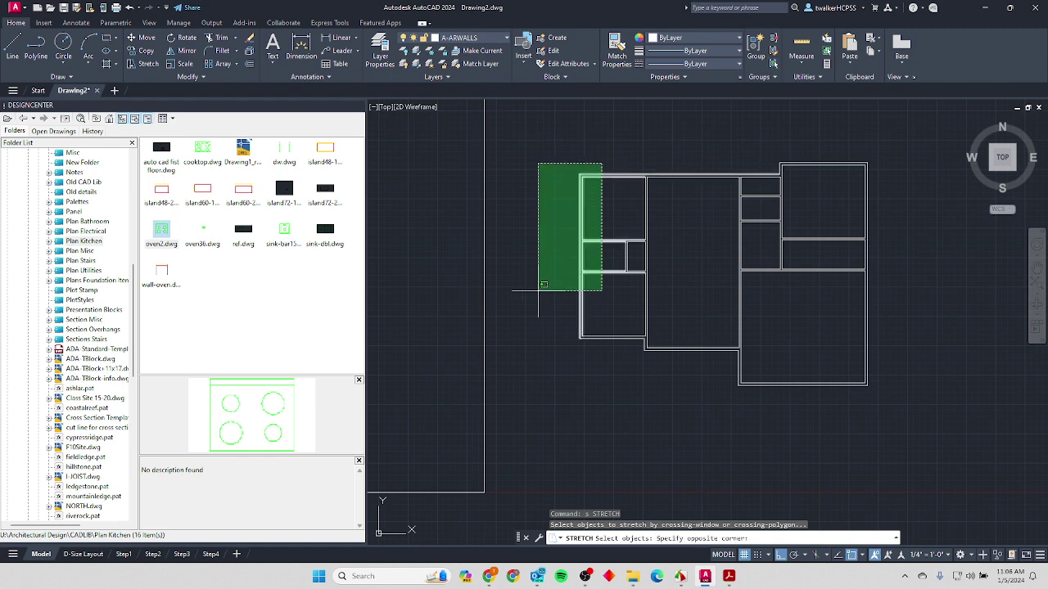
click(532, 376)
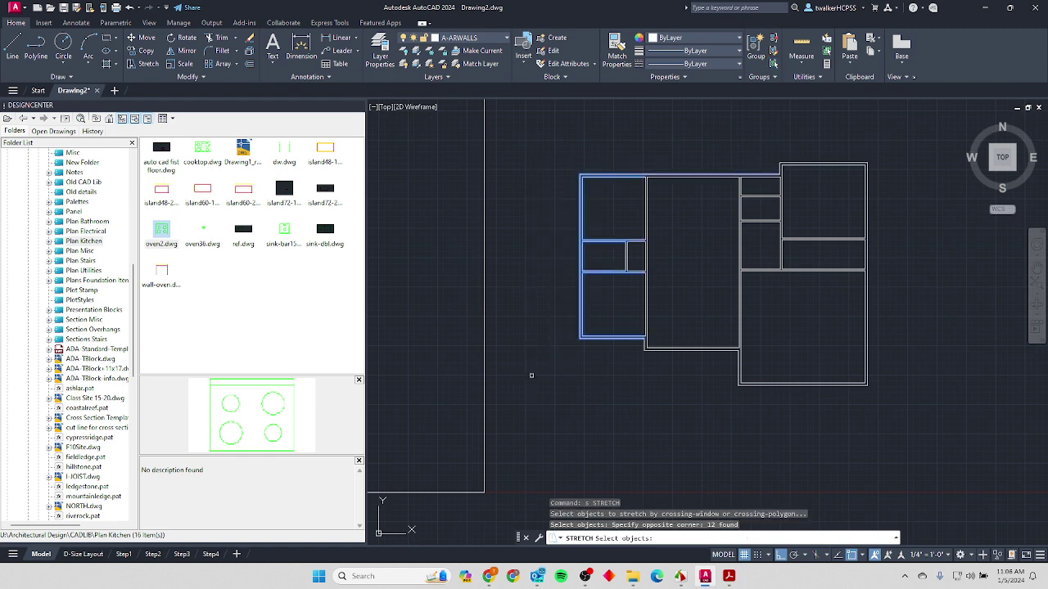
key(Return)
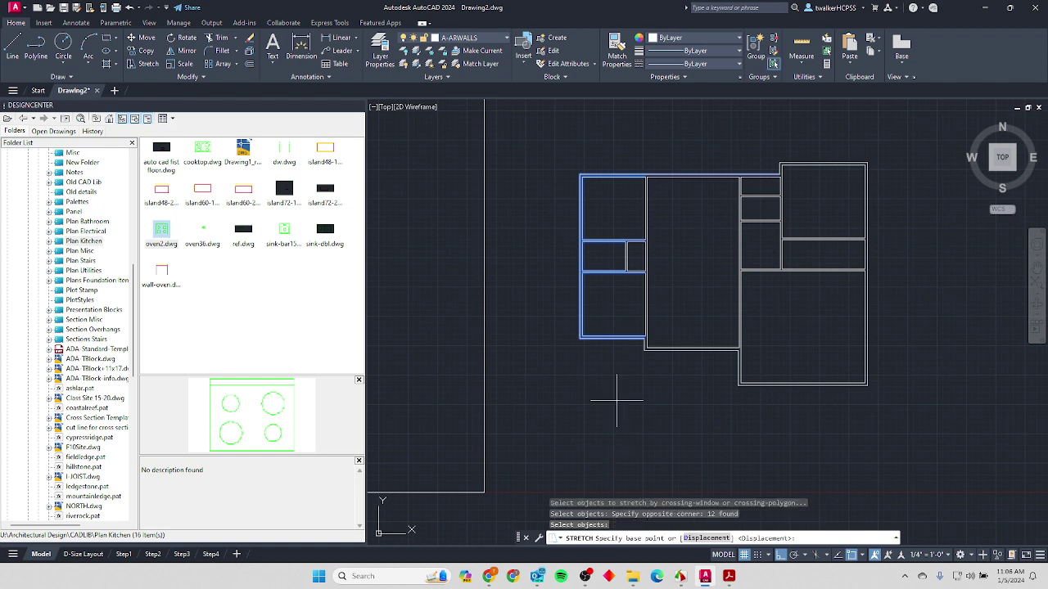
click(629, 403)
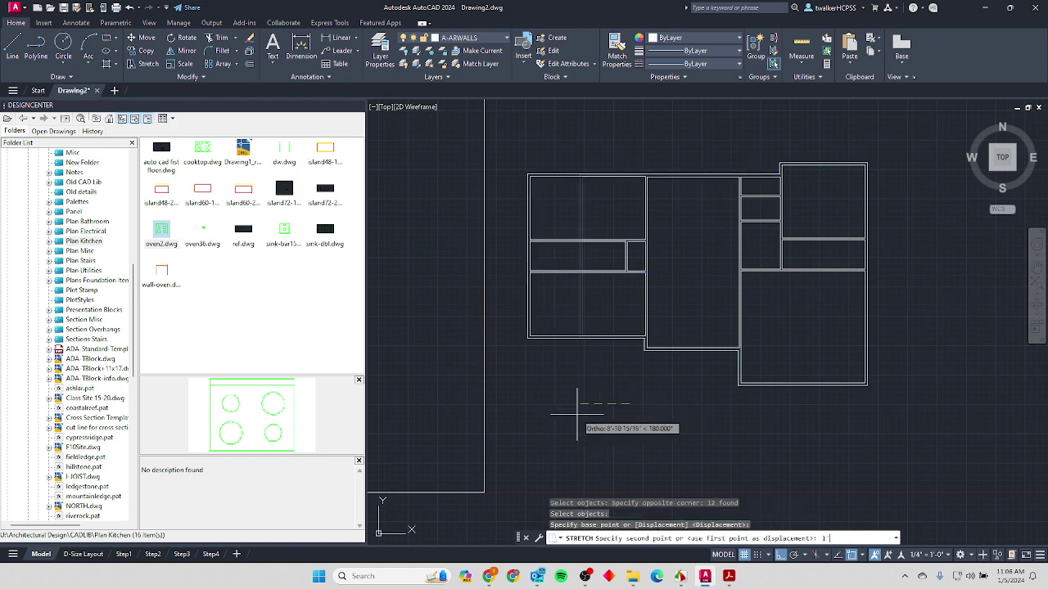
text(1')
key(Return)
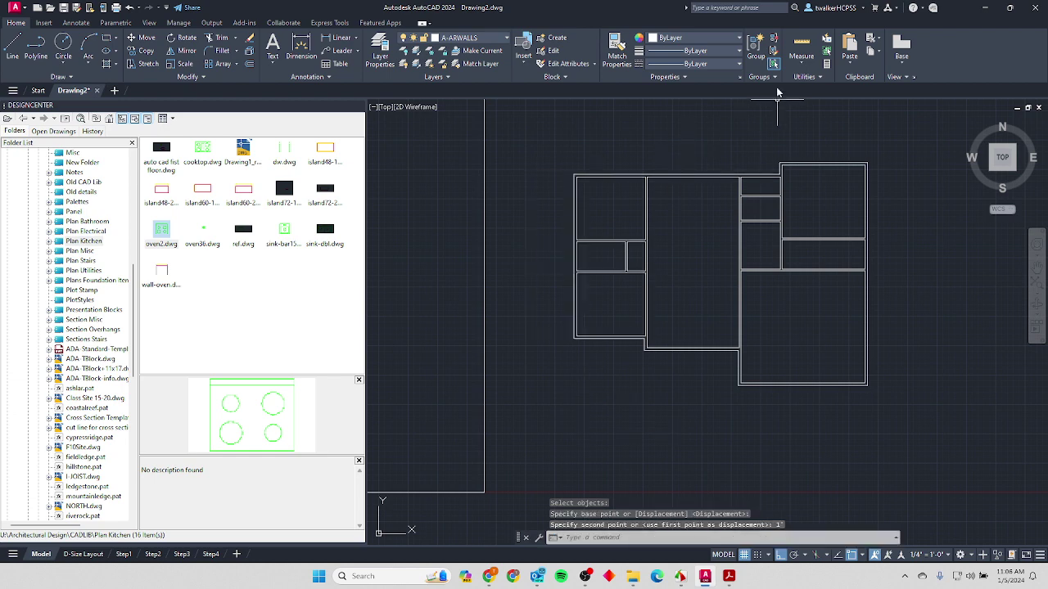
click(801, 49)
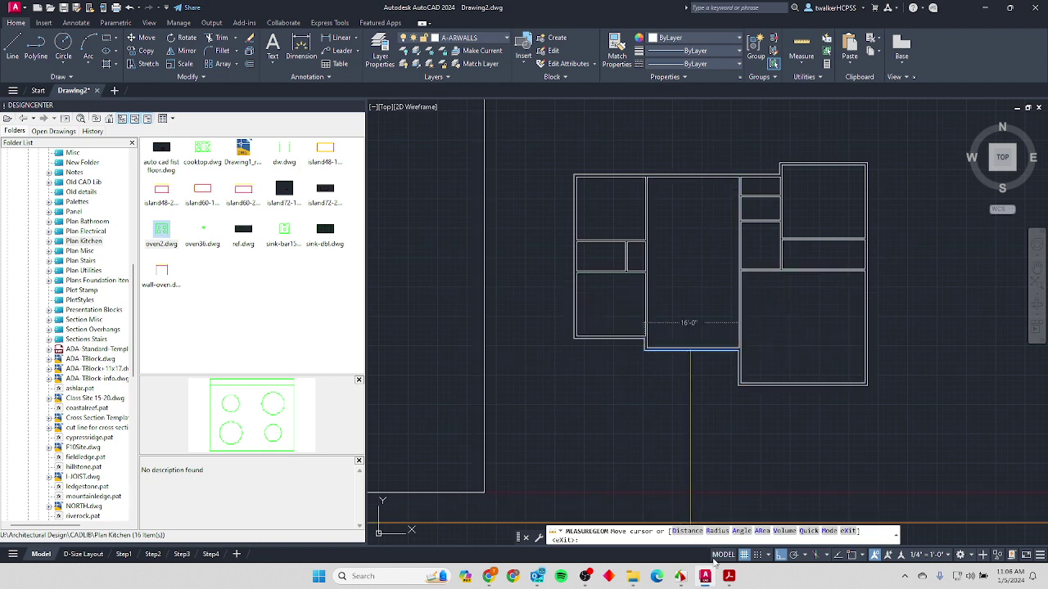
Check the Year1 Floor Plan PDF, then cancel the measuring command in AutoCAD.
mouse_move(728, 576)
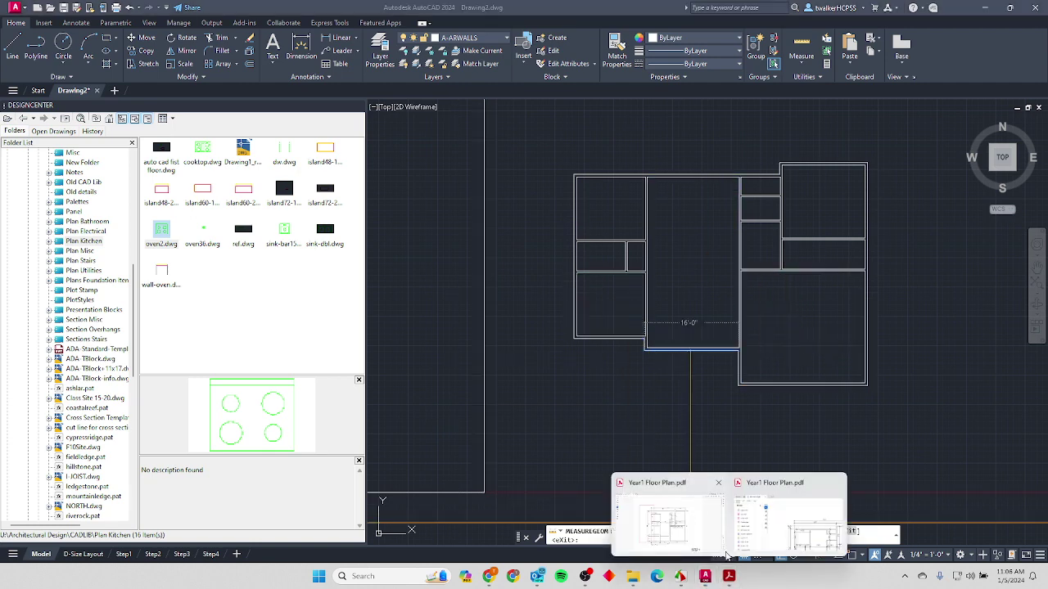
click(687, 496)
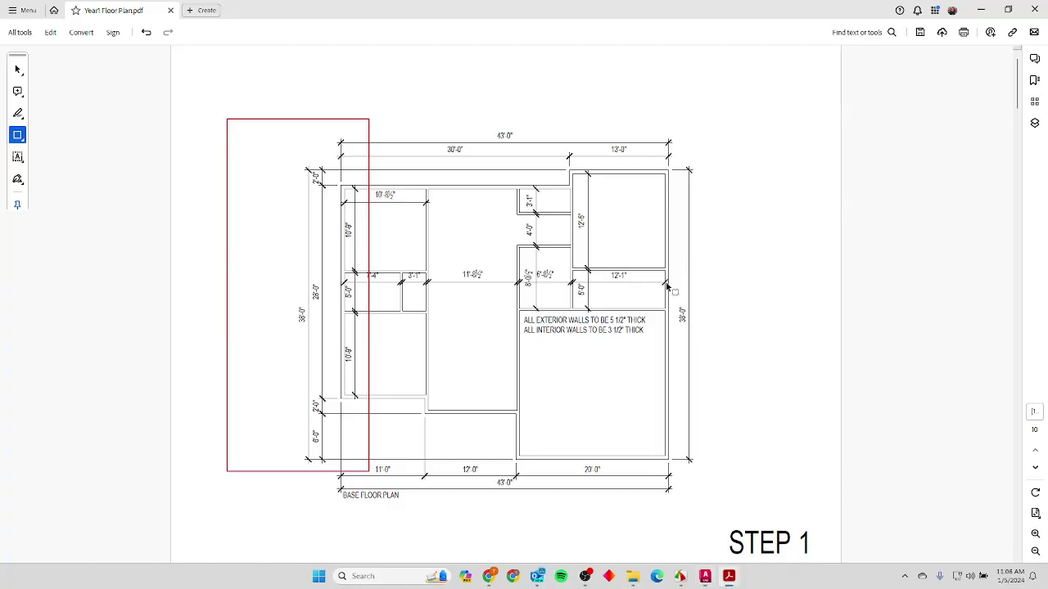
key(alt+Tab)
key(Escape)
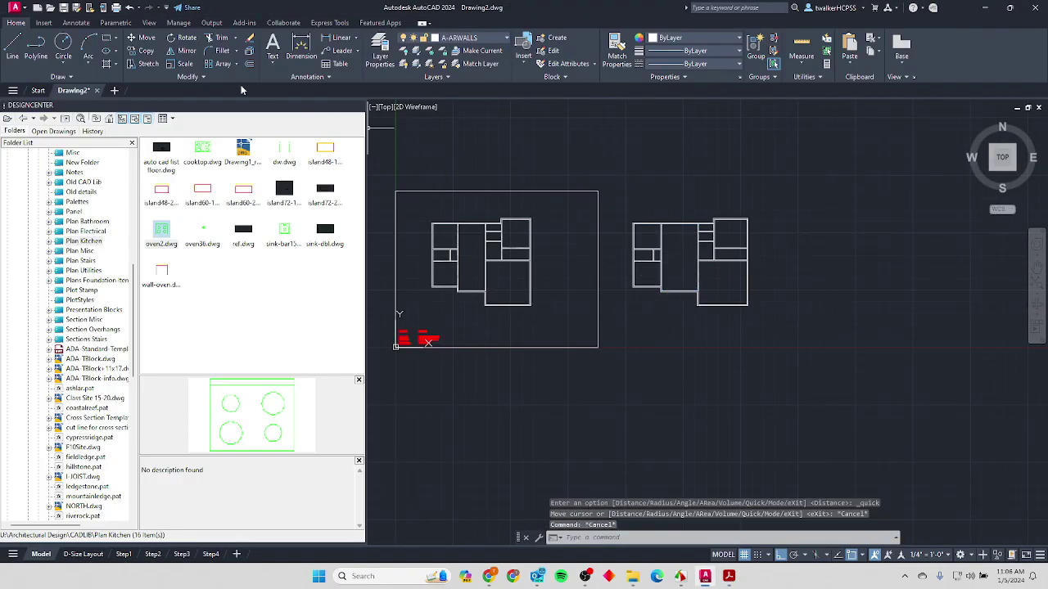
Copy the right floor plan to a new spot further right.
click(145, 51)
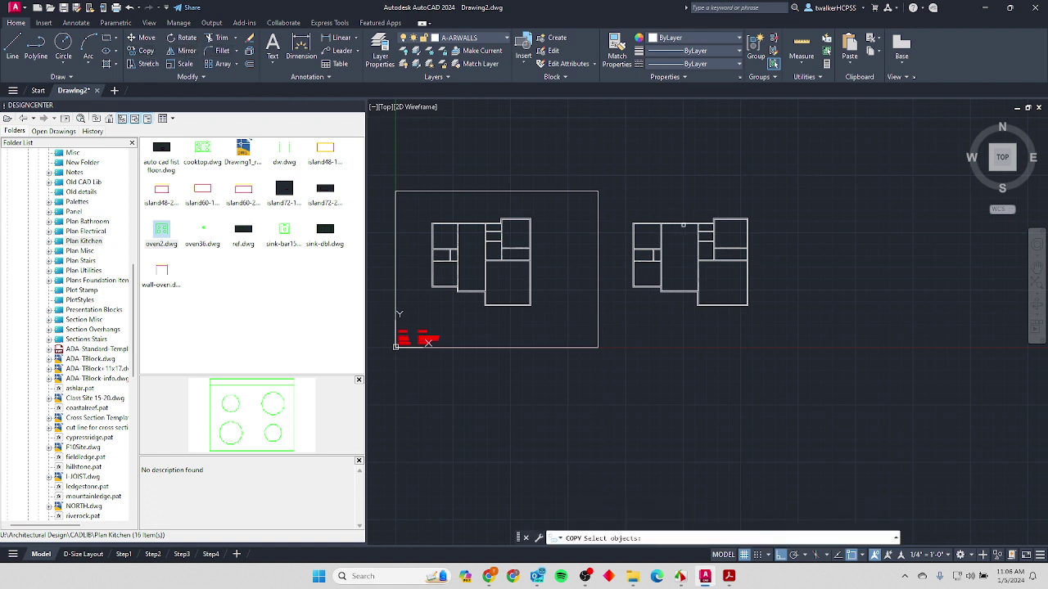
click(758, 205)
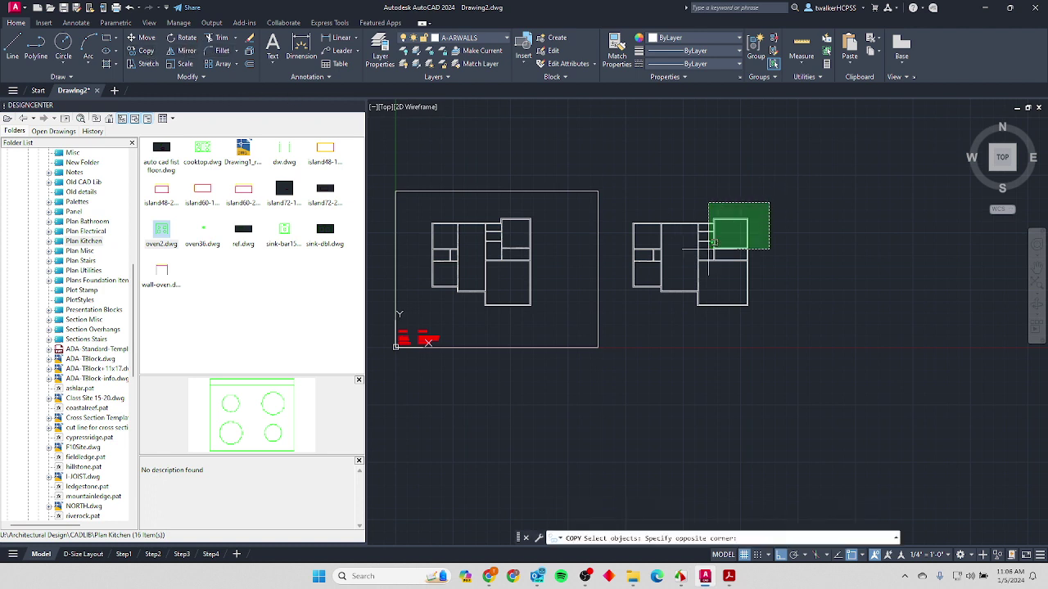
click(629, 330)
key(Return)
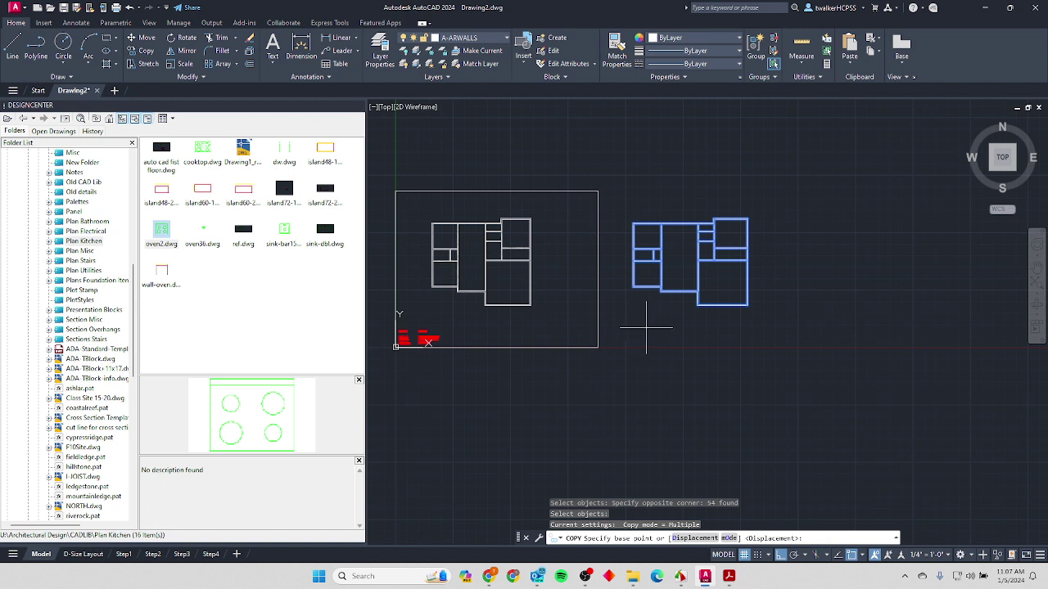
click(663, 327)
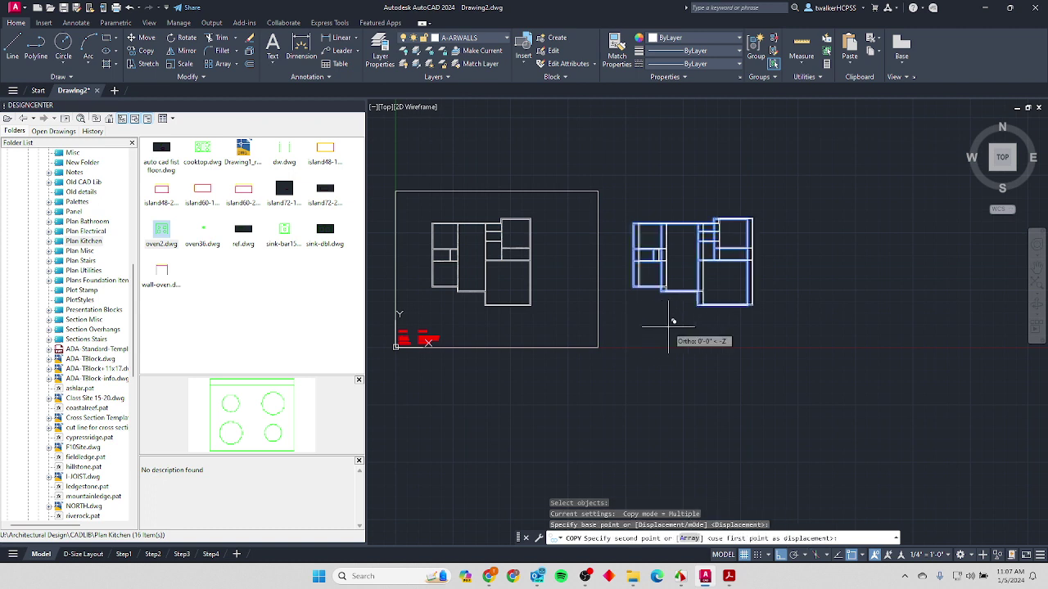
click(837, 327)
middle_drag(762, 309, 604, 311)
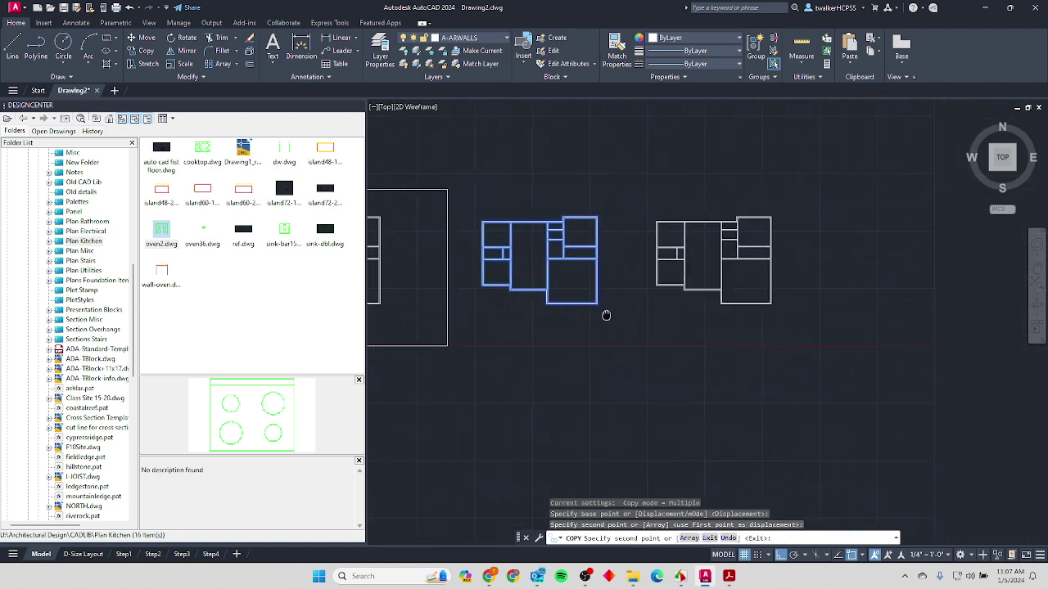
key(Escape)
scroll(695, 288, up, 5)
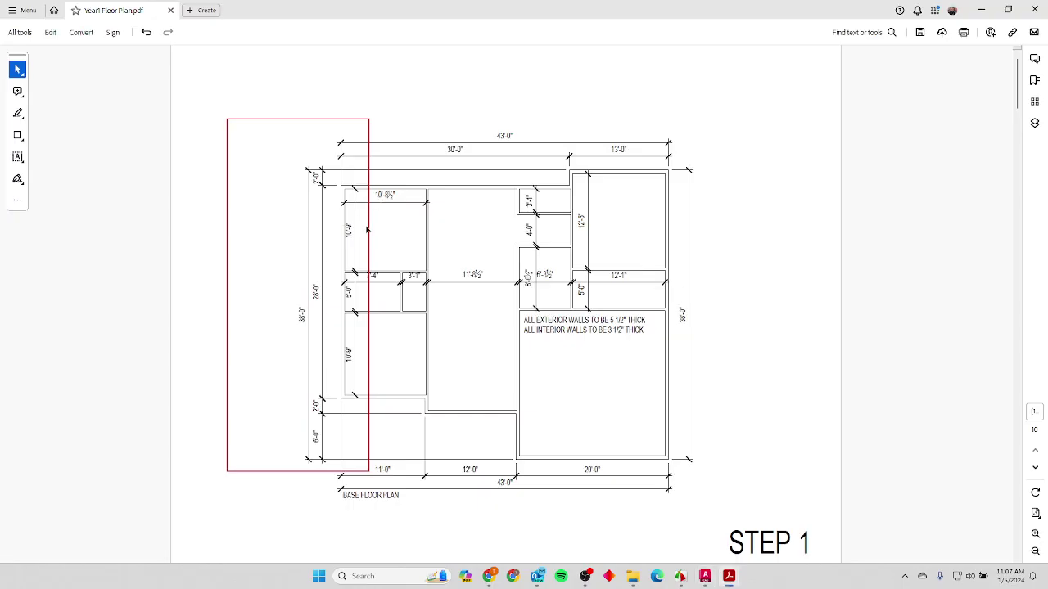
Delete the red rectangle and scroll to the Step 3 plan with the 2'-1" closets.
click(373, 235)
key(Delete)
scroll(405, 236, down, 5)
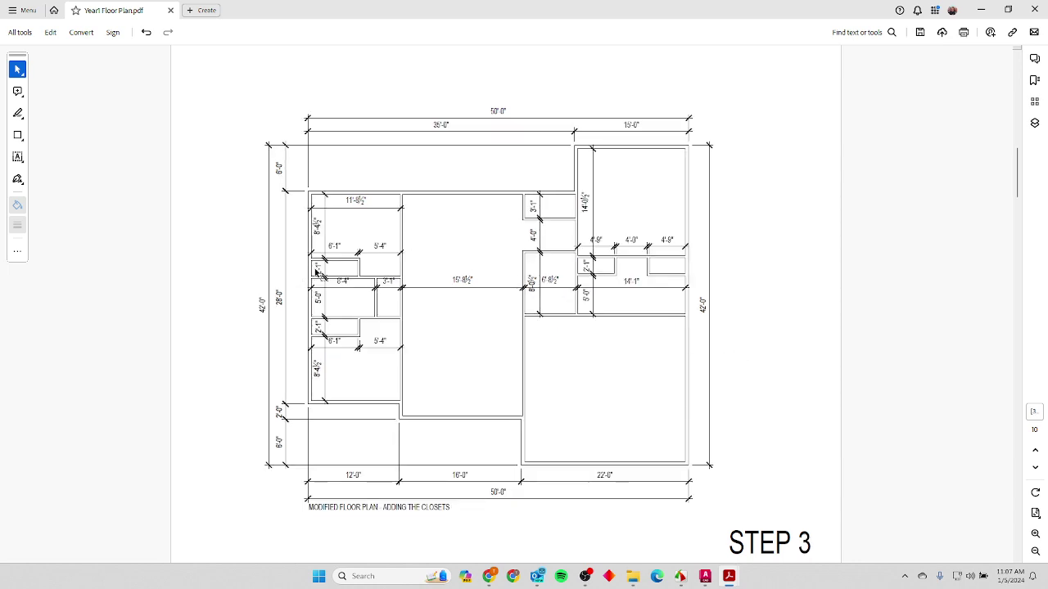
ctrl+scroll(316, 273, up, 5)
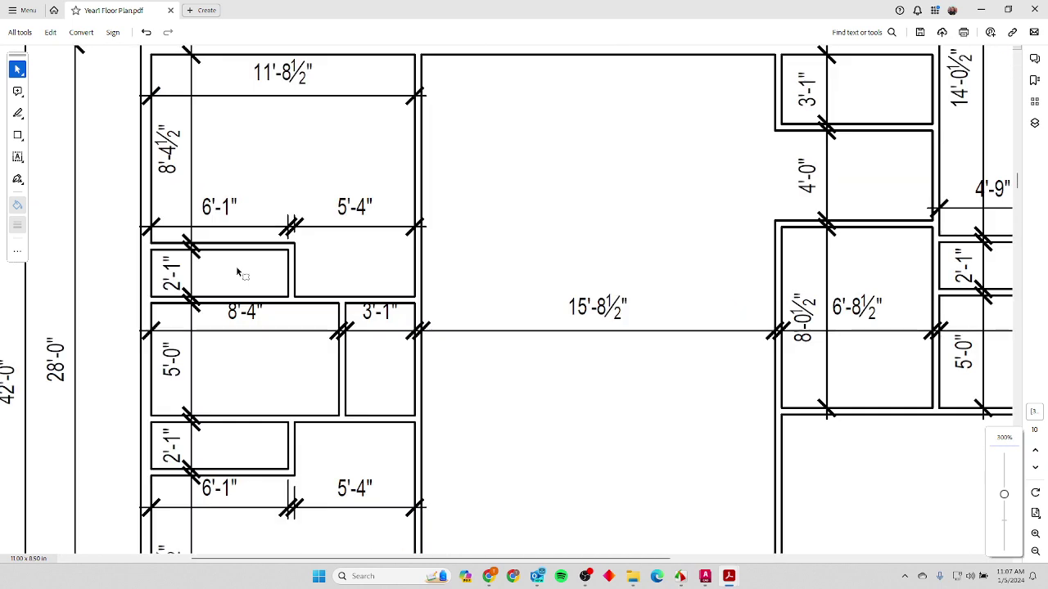
ctrl+scroll(237, 273, down, 1)
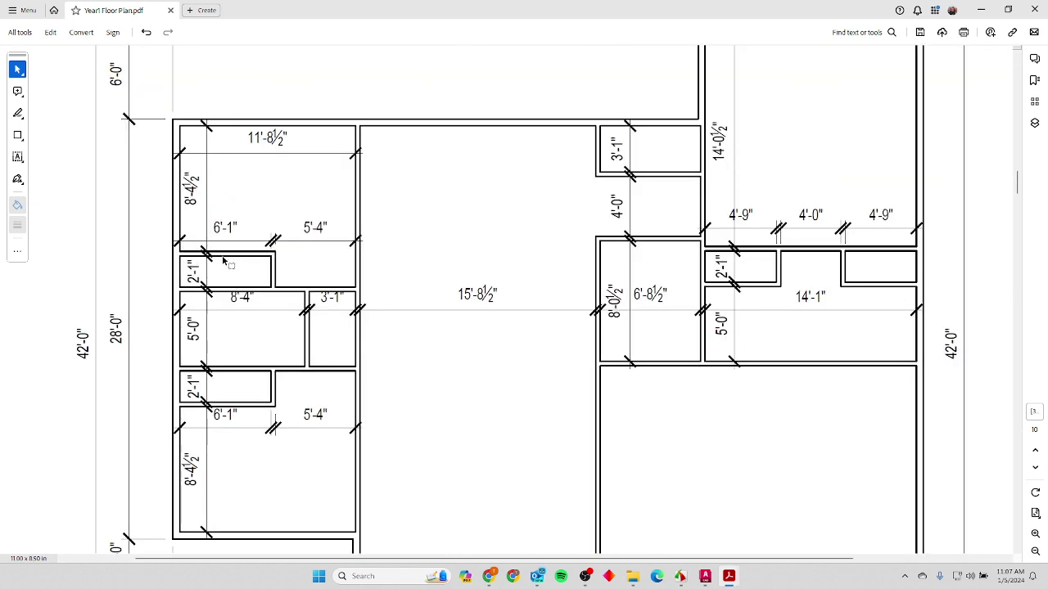
ctrl+scroll(227, 262, up, 2)
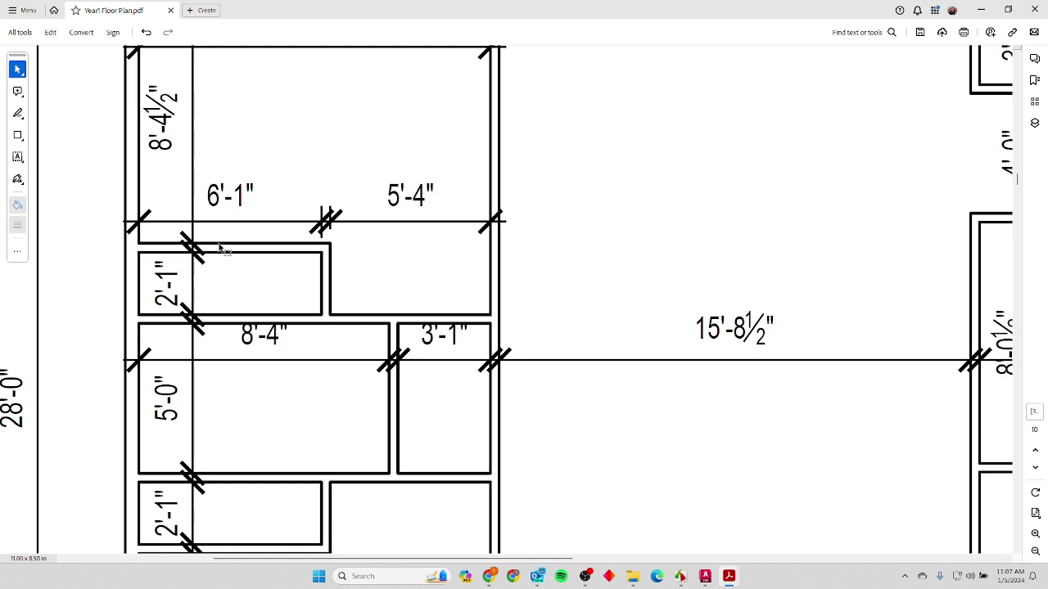
scroll(294, 274, down, 4)
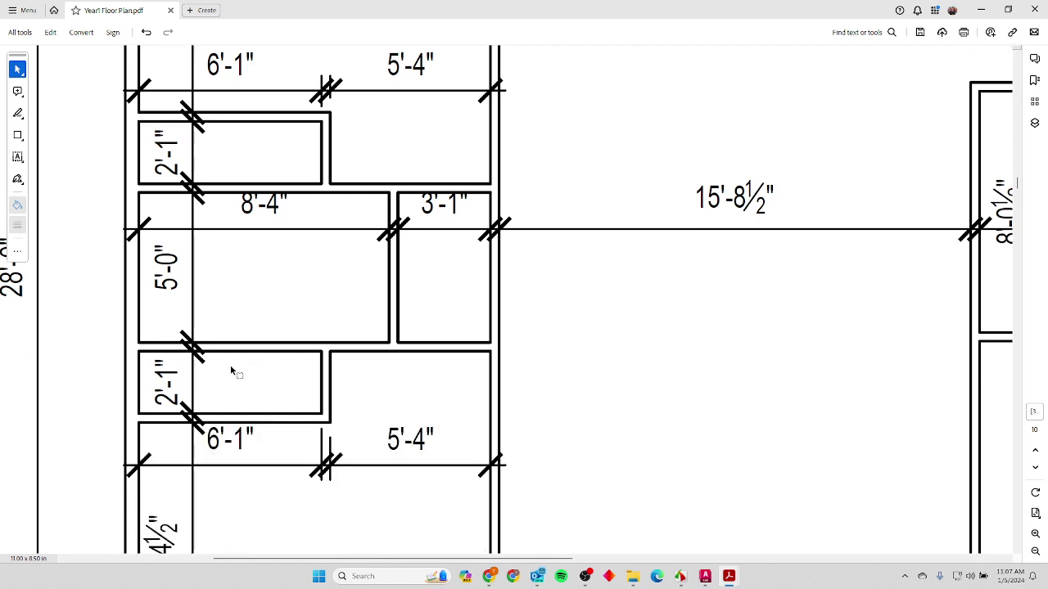
scroll(232, 372, down, 2)
scroll(244, 318, up, 3)
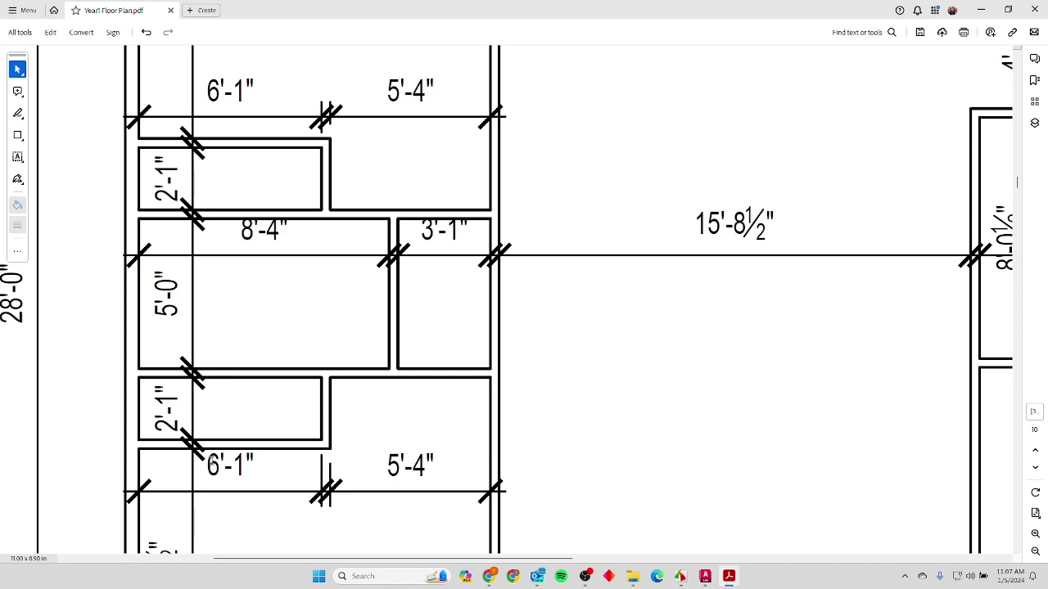
Offset the upper left room's wall 6'-1" to the right for the closet side.
key(alt+Tab)
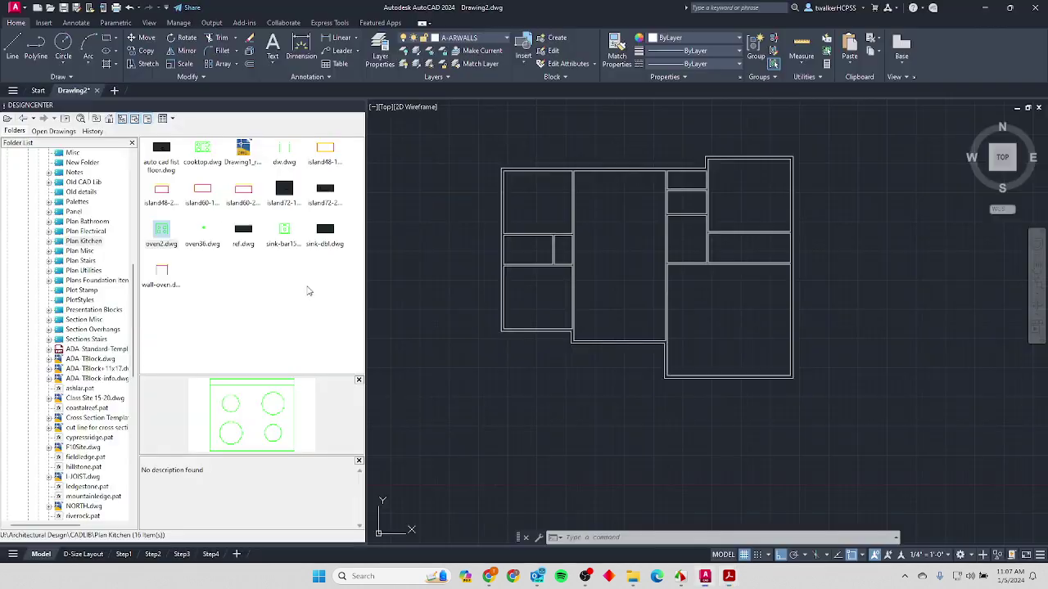
scroll(528, 209, up, 4)
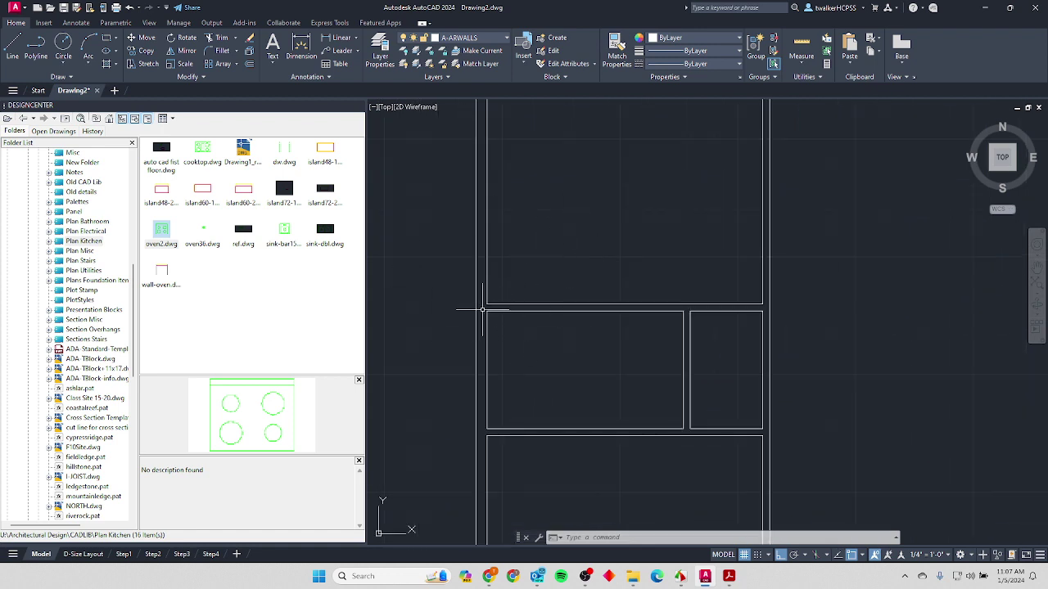
text(o)
key(Return)
text(6'1)
key(Return)
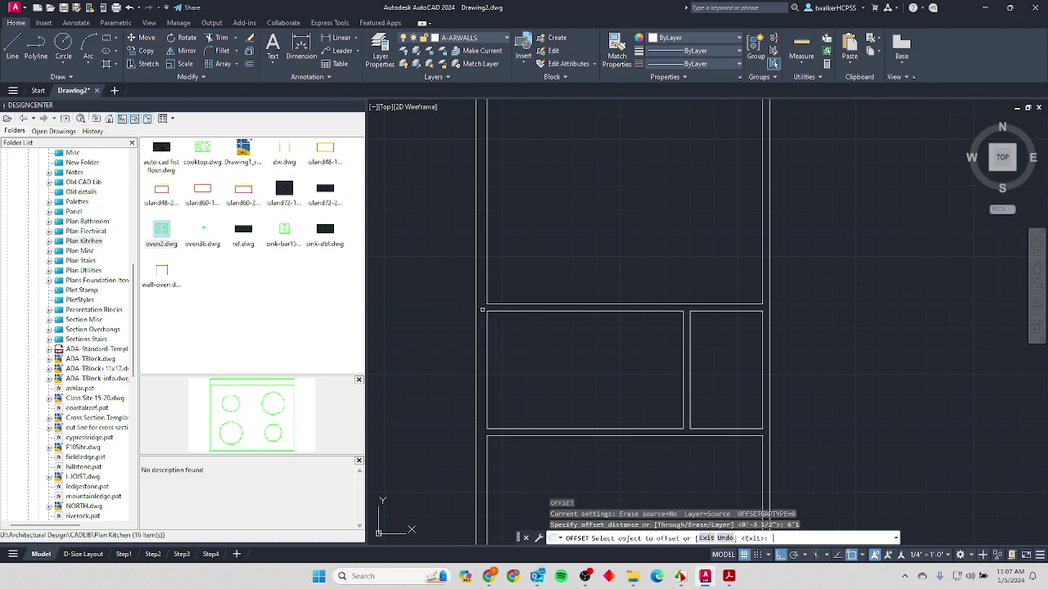
click(484, 288)
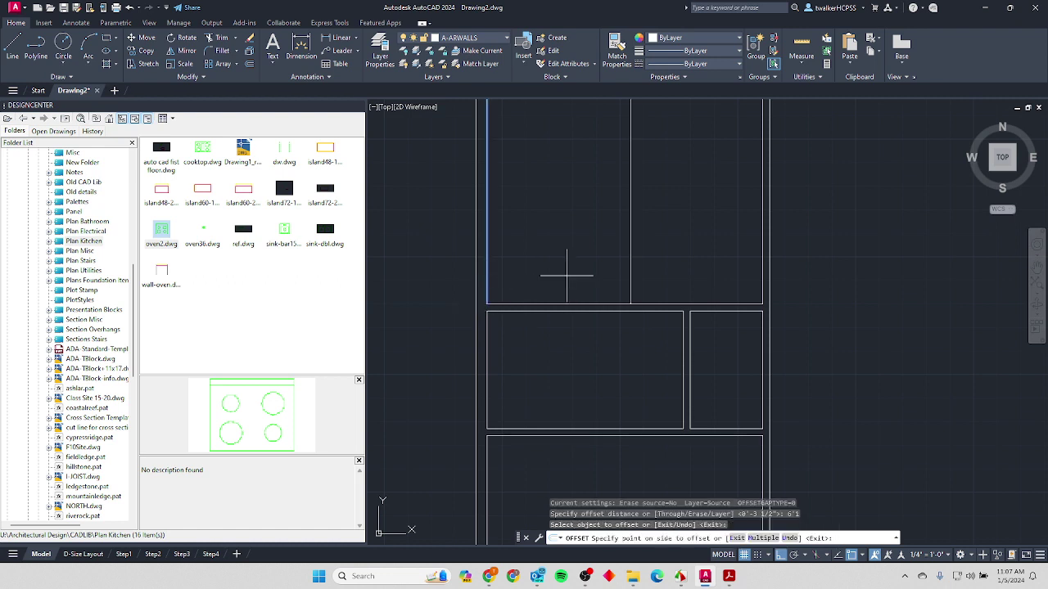
click(568, 275)
key(Return)
Offset the horizontal wall 2'-1", then add 3.5" wall-thickness copies of both closet lines.
key(Return)
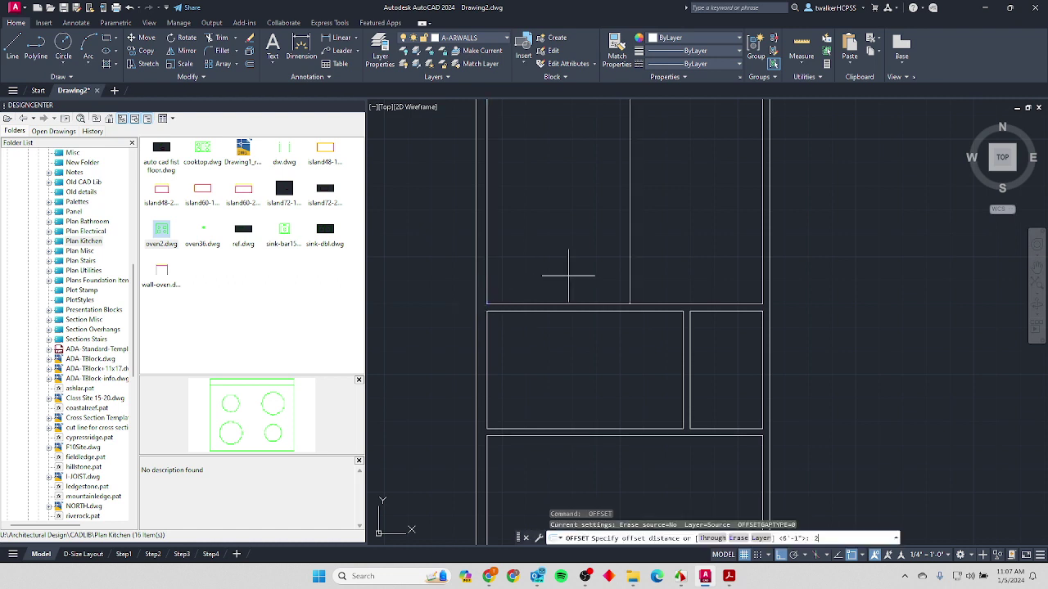
text(2'1)
key(Return)
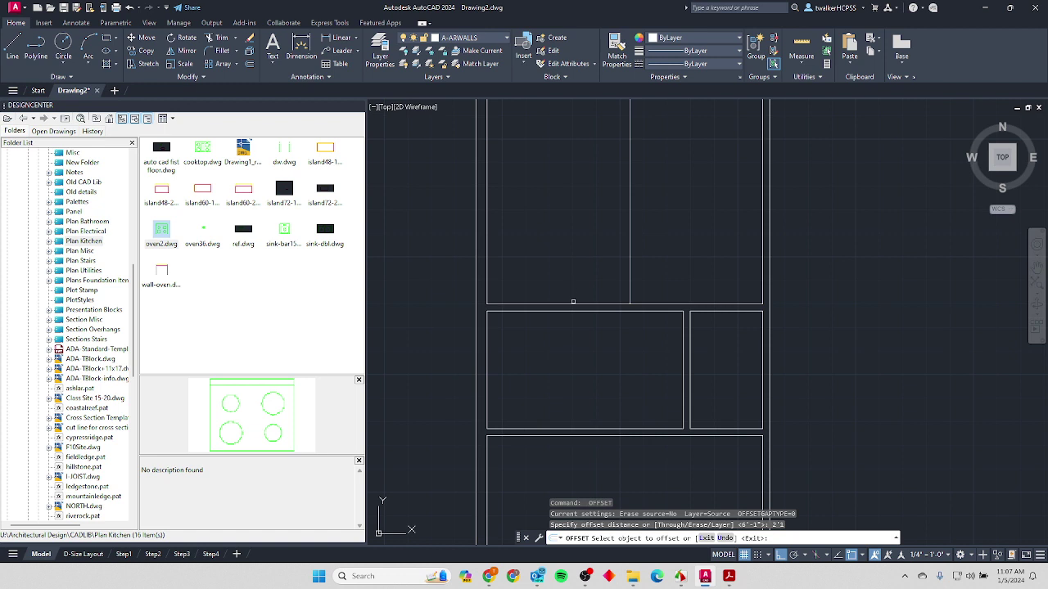
click(573, 303)
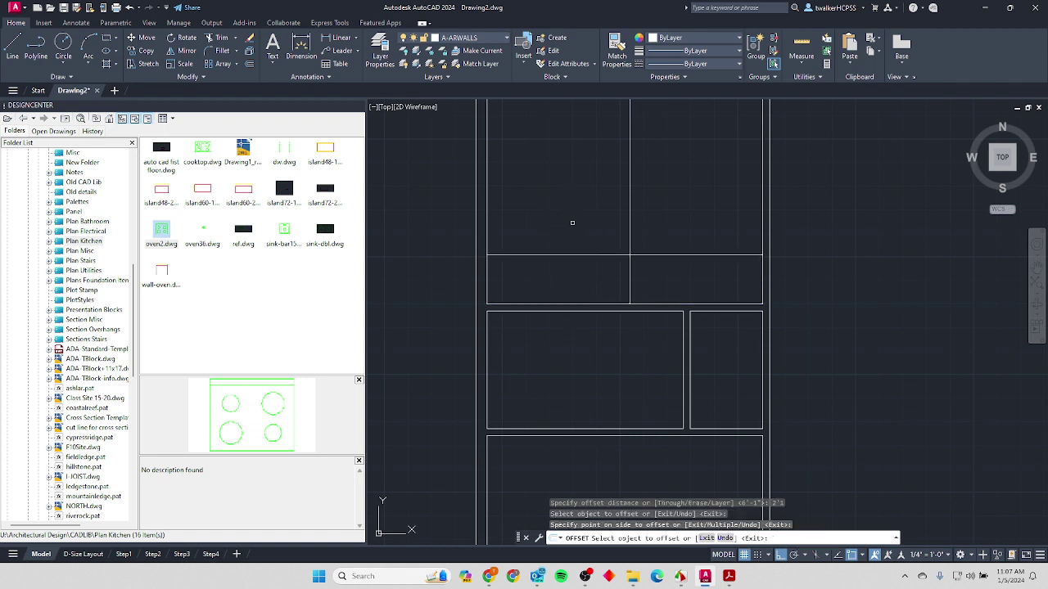
key(Escape)
key(Return)
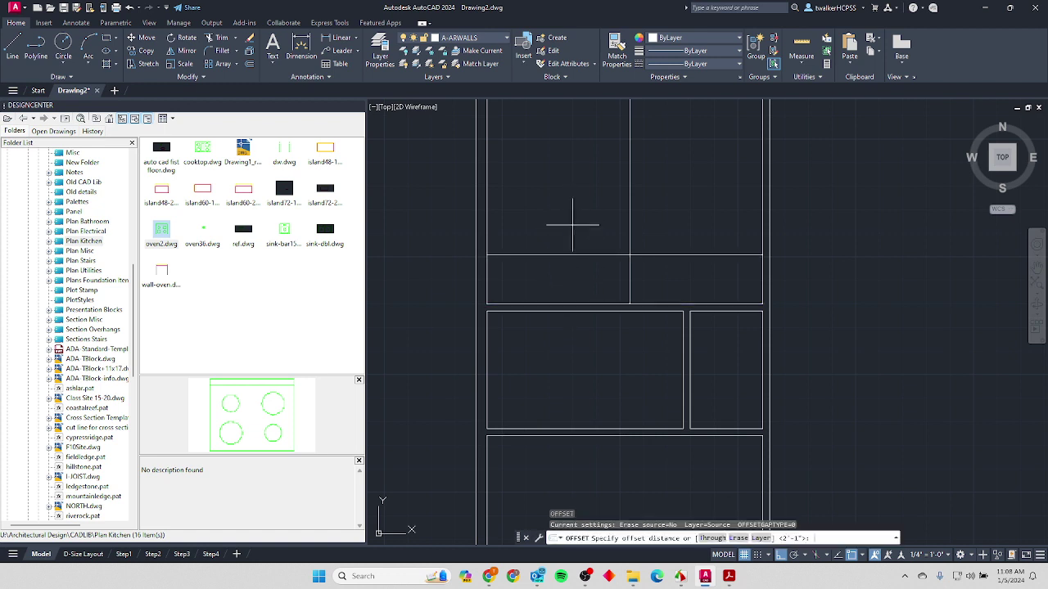
key(Return)
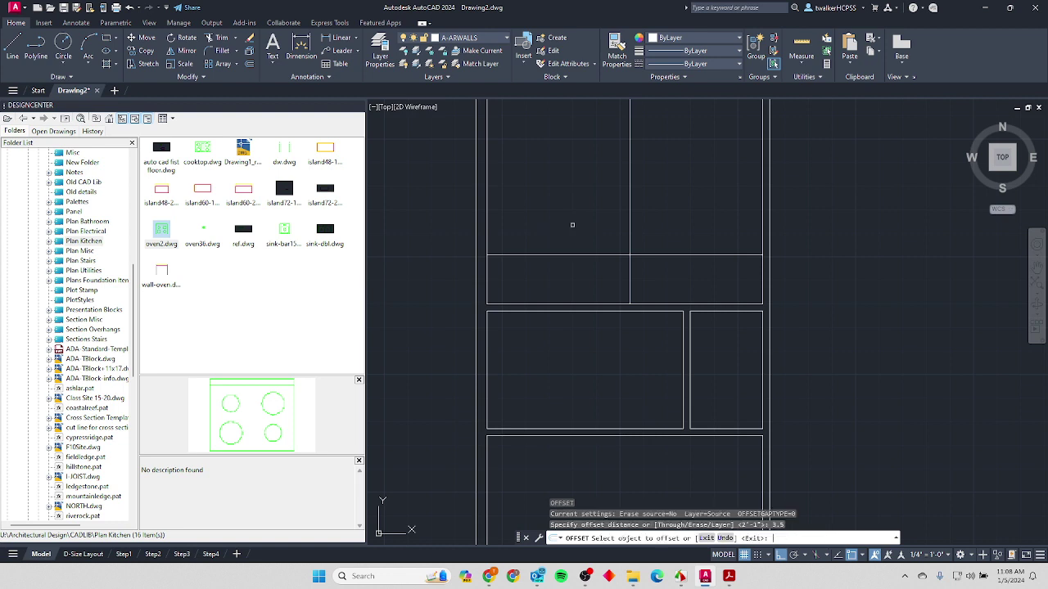
click(572, 252)
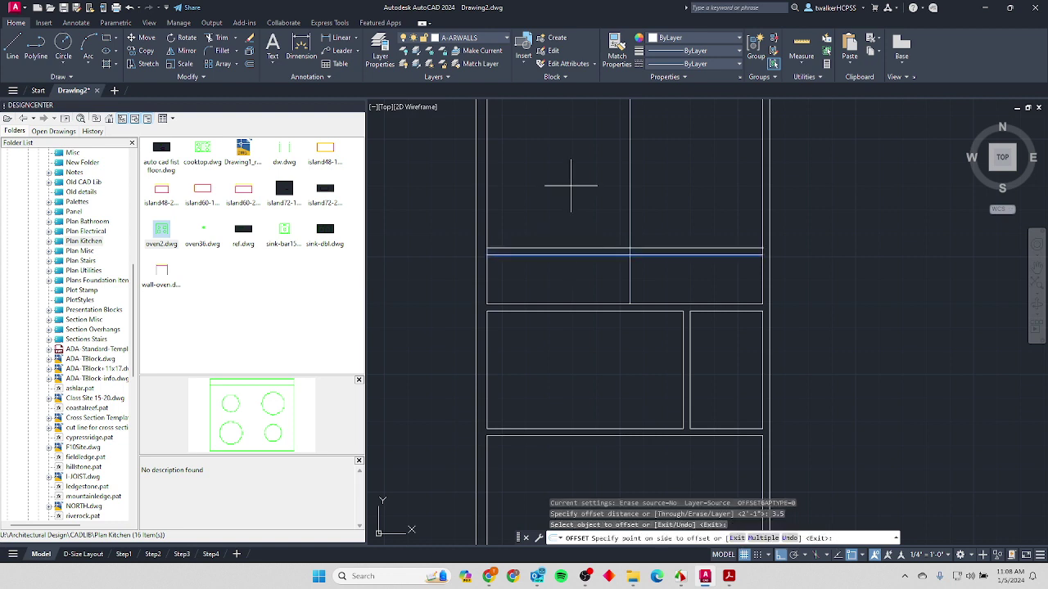
click(574, 185)
click(630, 204)
click(666, 210)
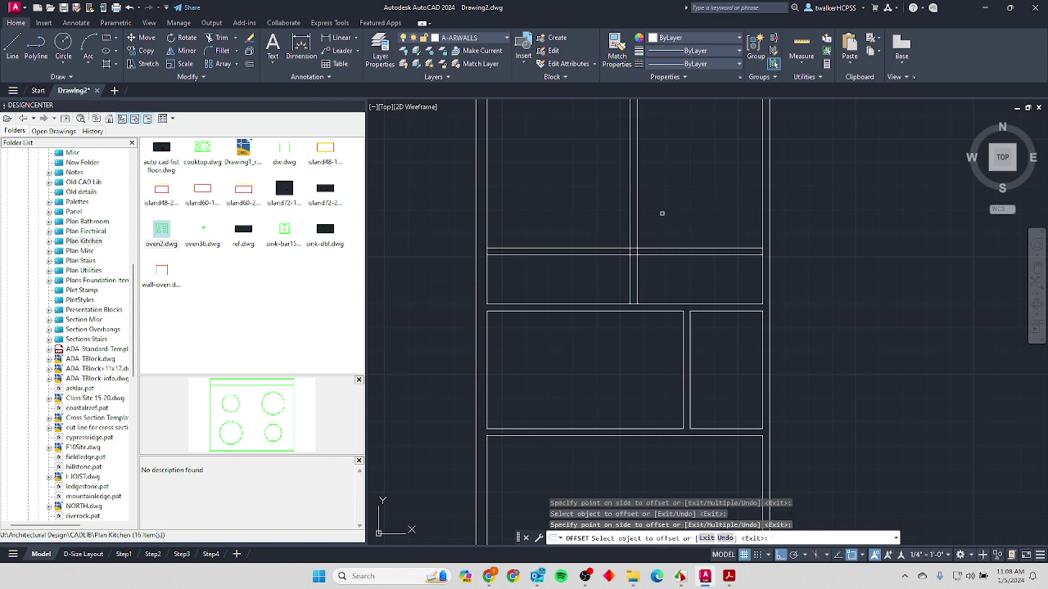
key(Escape)
key(Escape)
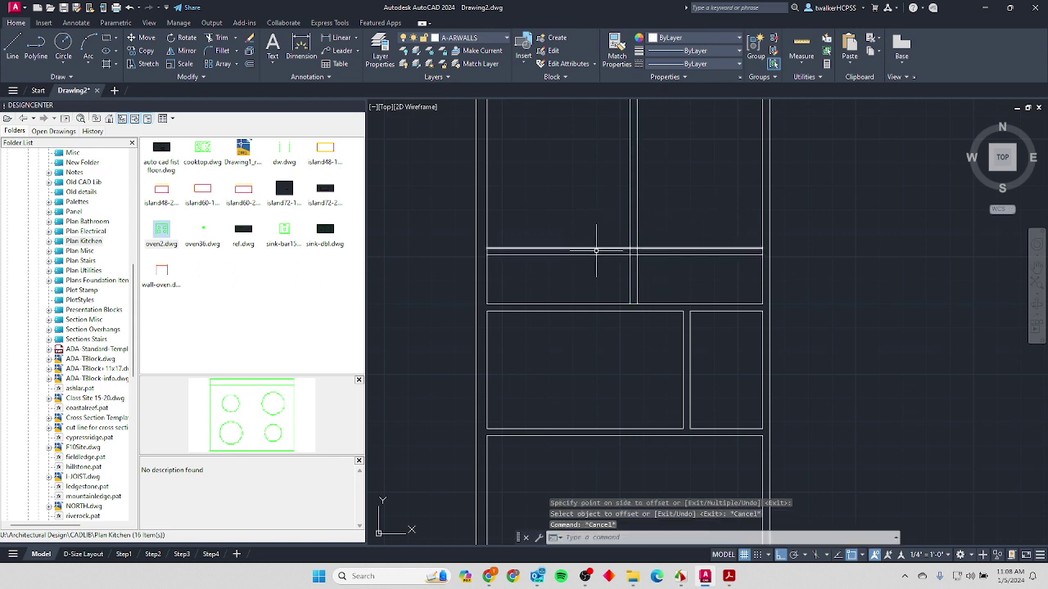
middle_drag(602, 248, 545, 312)
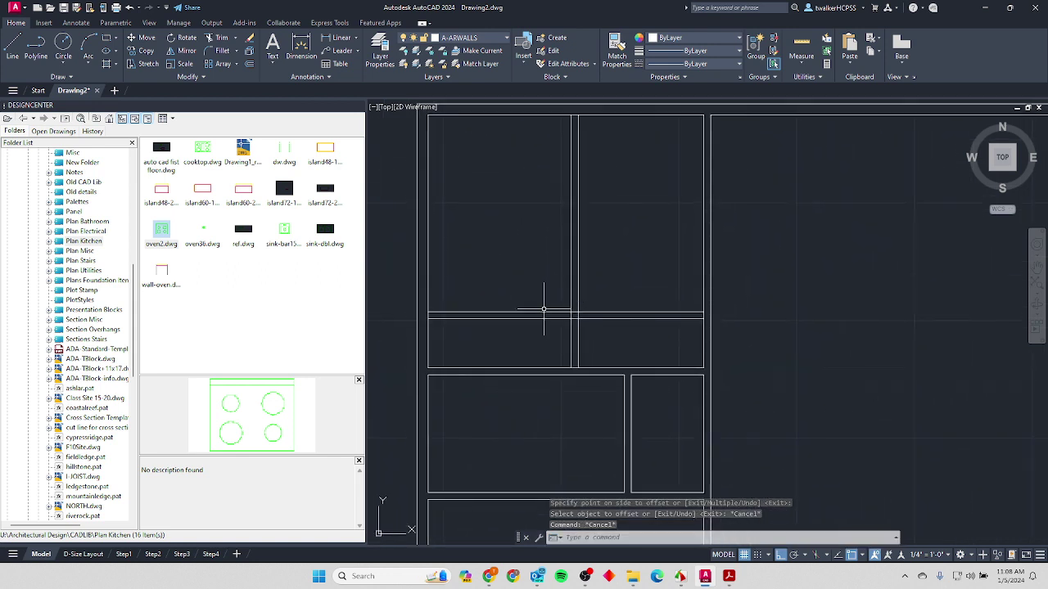
Fillet the closet lines into two clean corners.
text(f)
key(Return)
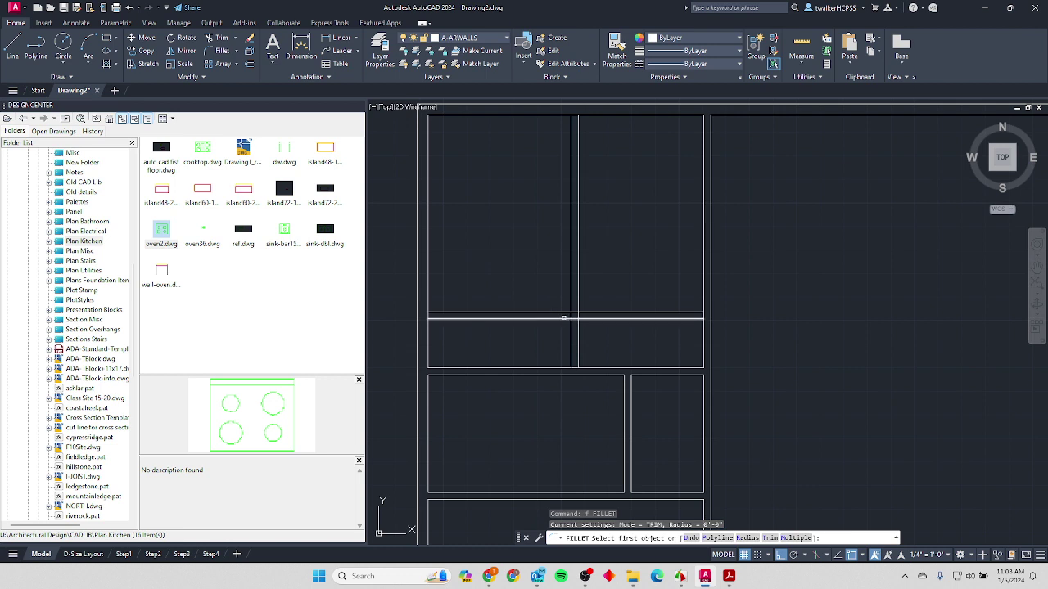
click(564, 318)
click(571, 329)
key(Return)
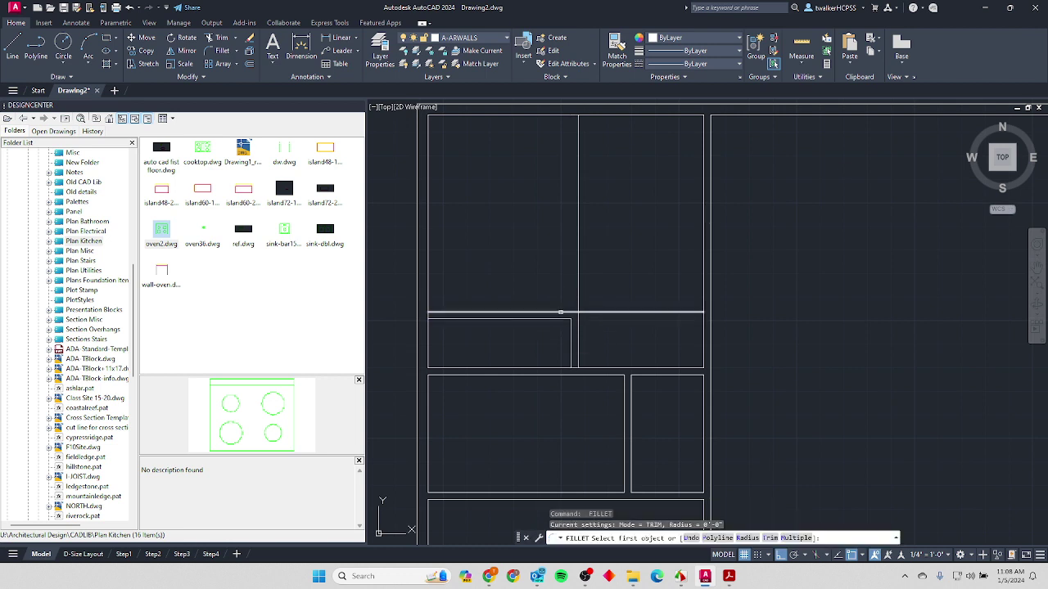
click(560, 311)
click(578, 332)
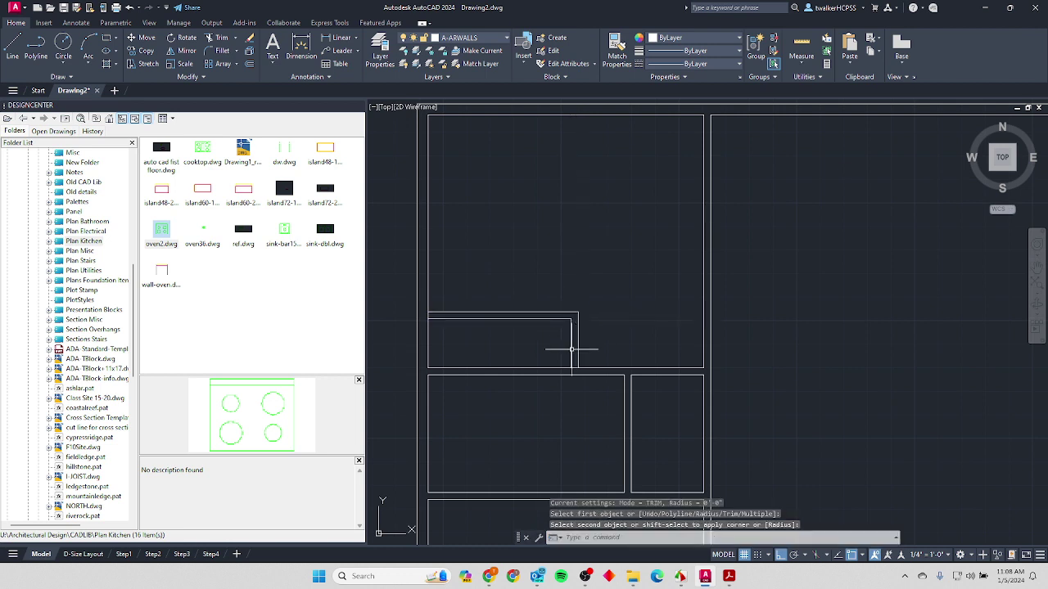
key(Escape)
key(Escape)
Trim the overlapping closet wall lines.
scroll(567, 355, up, 2)
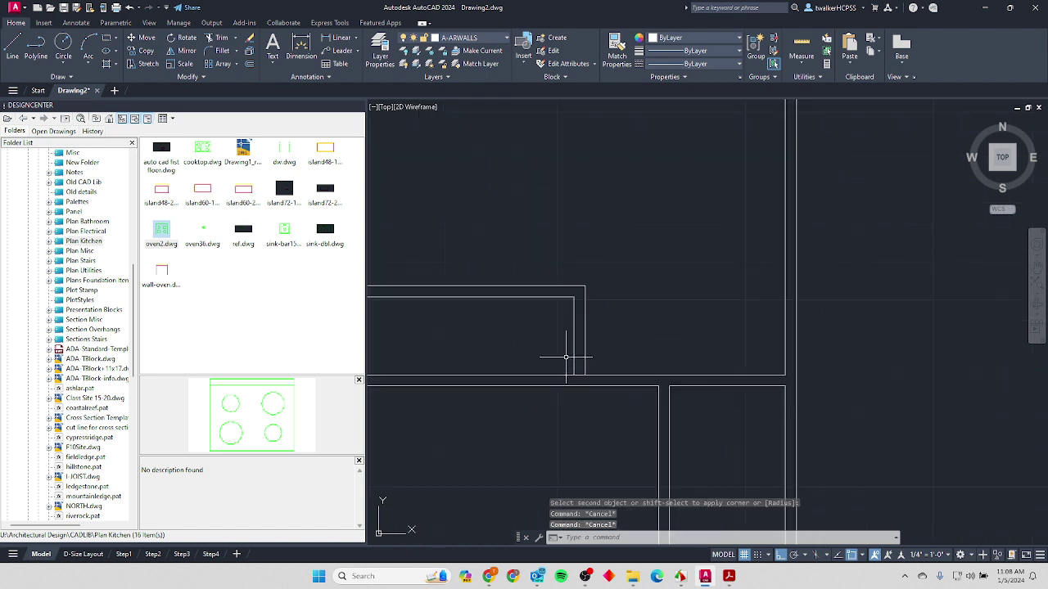
text(tr)
key(Return)
middle_drag(579, 375, 679, 378)
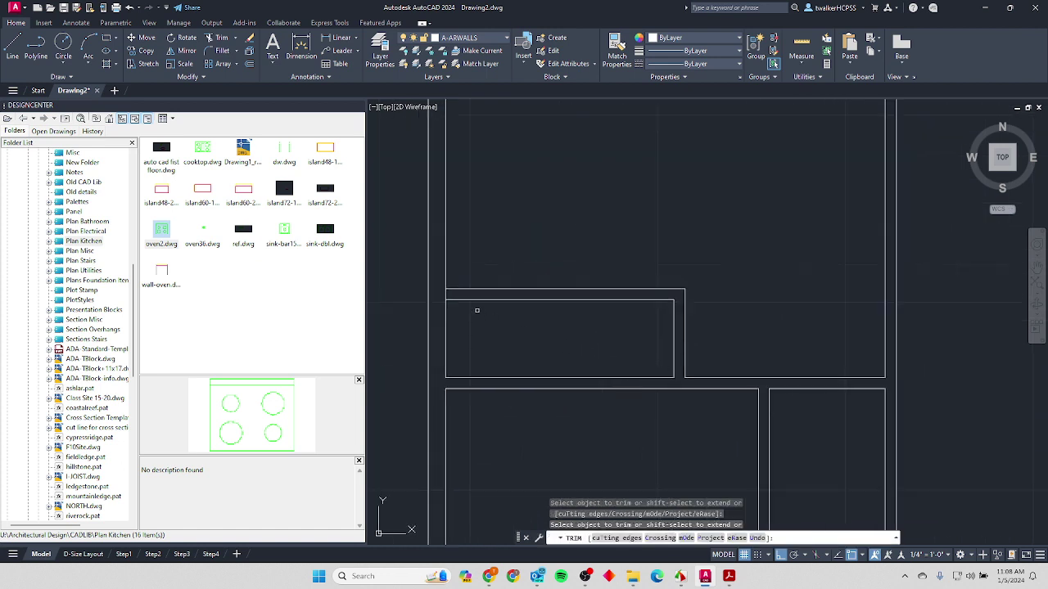
key(Return)
scroll(547, 332, down, 3)
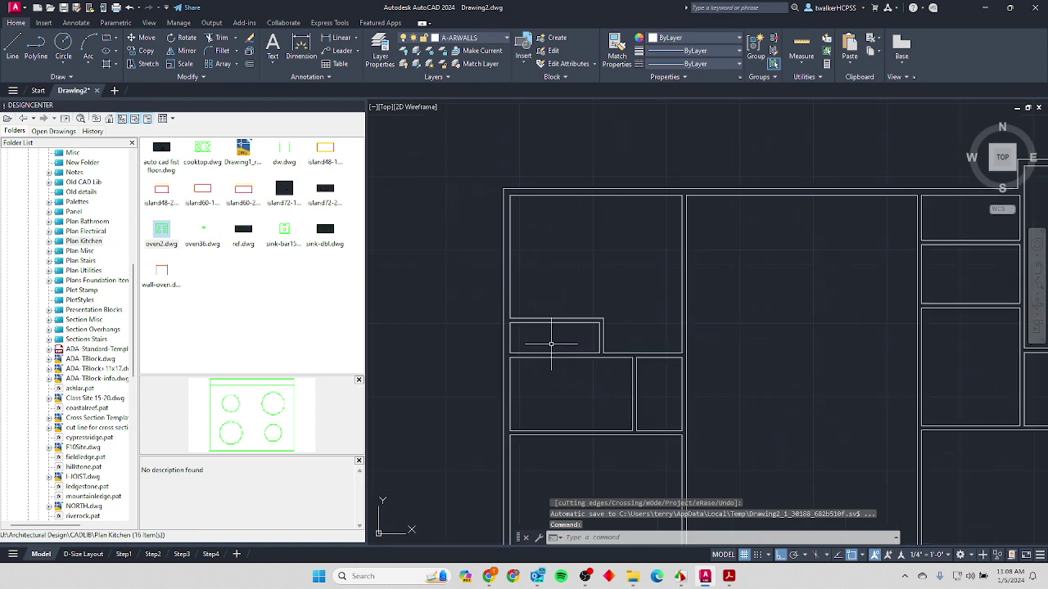
middle_drag(552, 335, 499, 250)
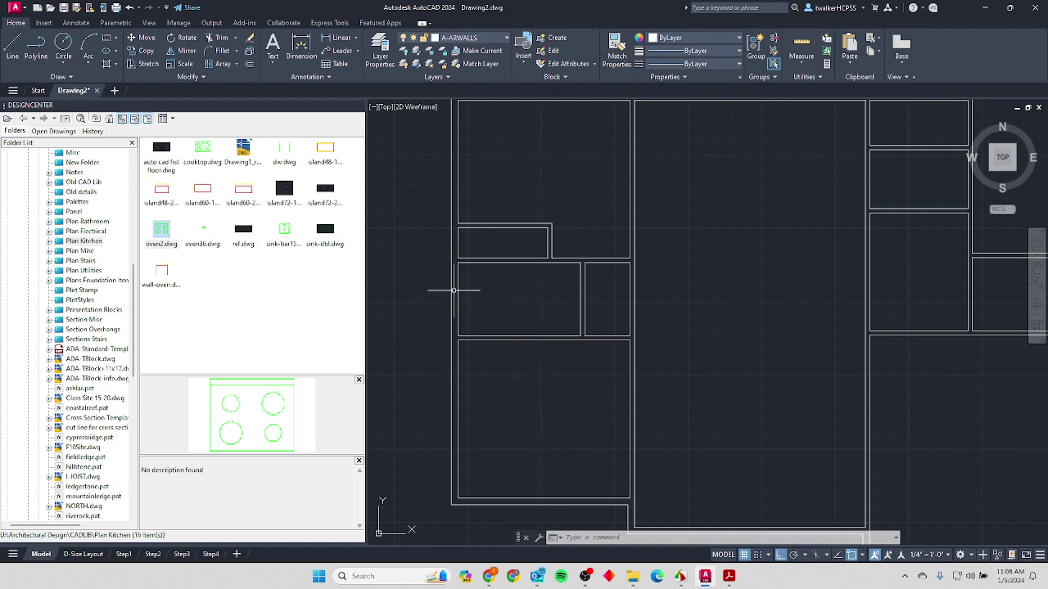
Draw a horizontal line across the small room, lengthening its right end past the wall.
text(l)
key(Return)
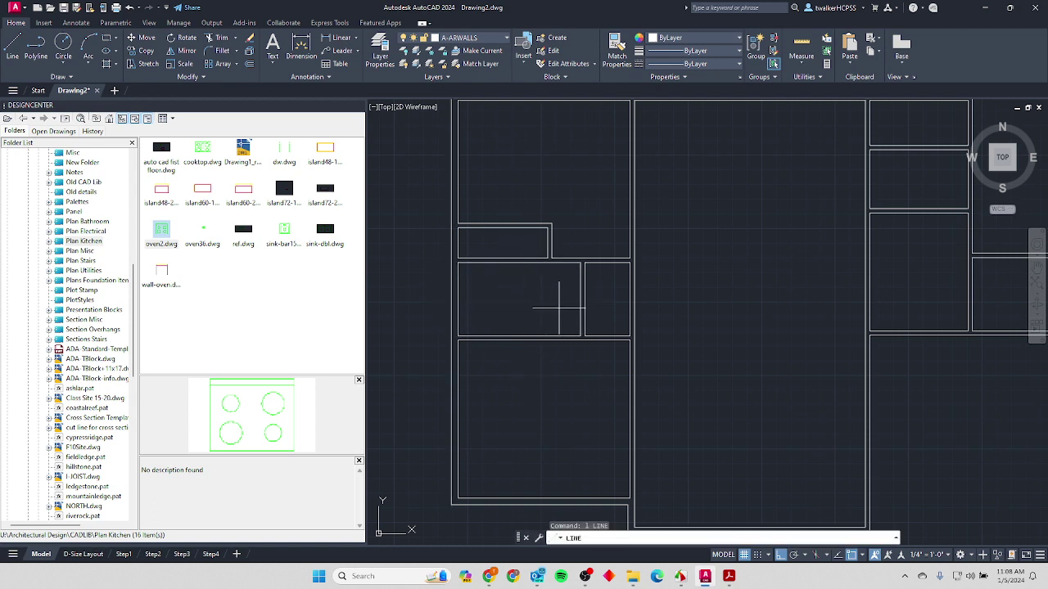
click(615, 299)
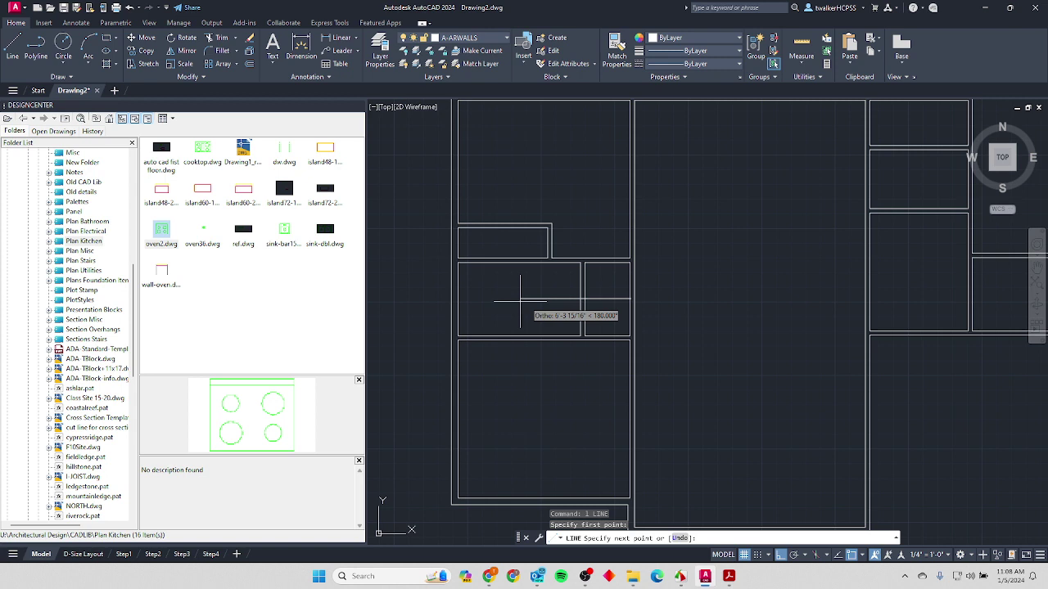
click(399, 299)
key(Return)
click(610, 299)
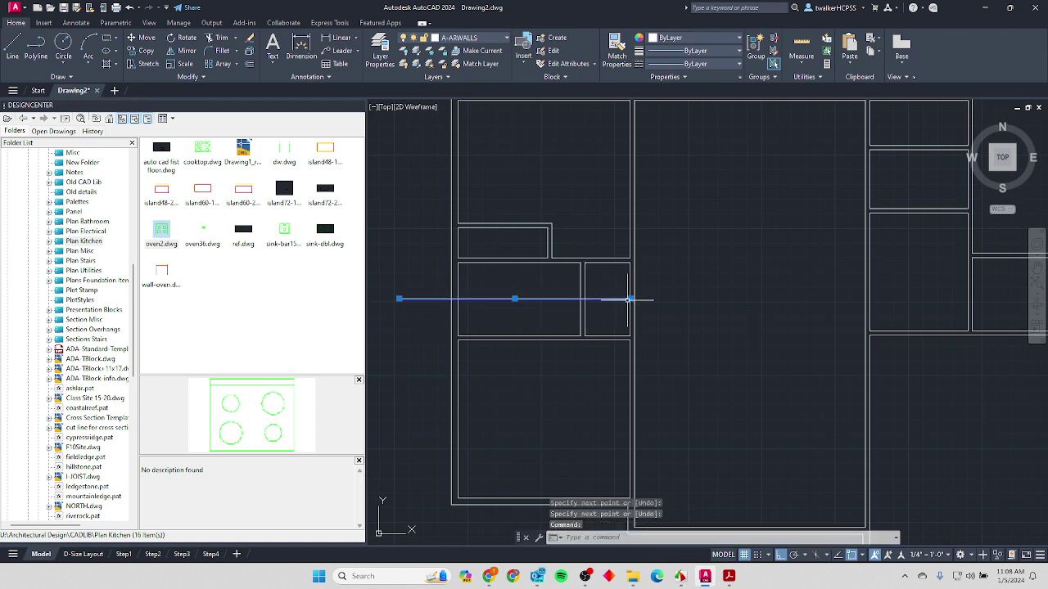
click(632, 299)
click(725, 298)
key(Escape)
key(Escape)
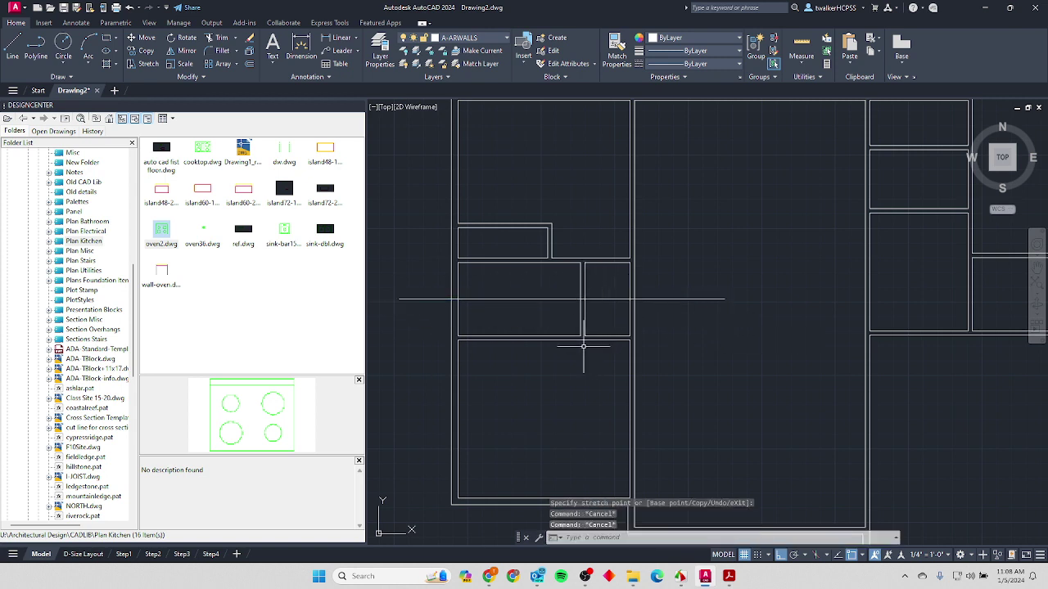
Select the upper closet's four walls for mirroring, then cancel.
click(182, 51)
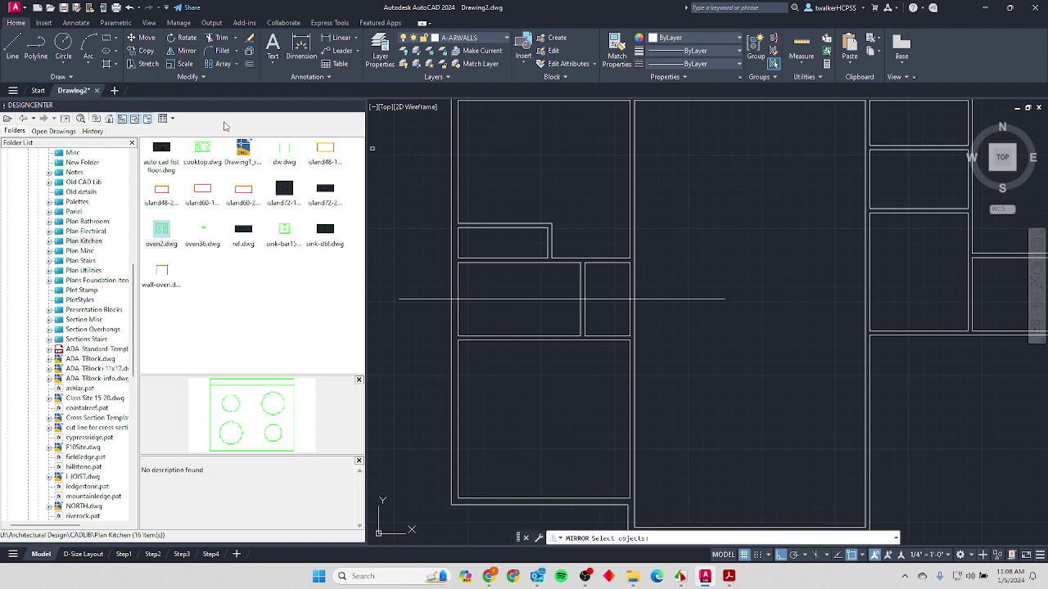
click(565, 207)
click(511, 242)
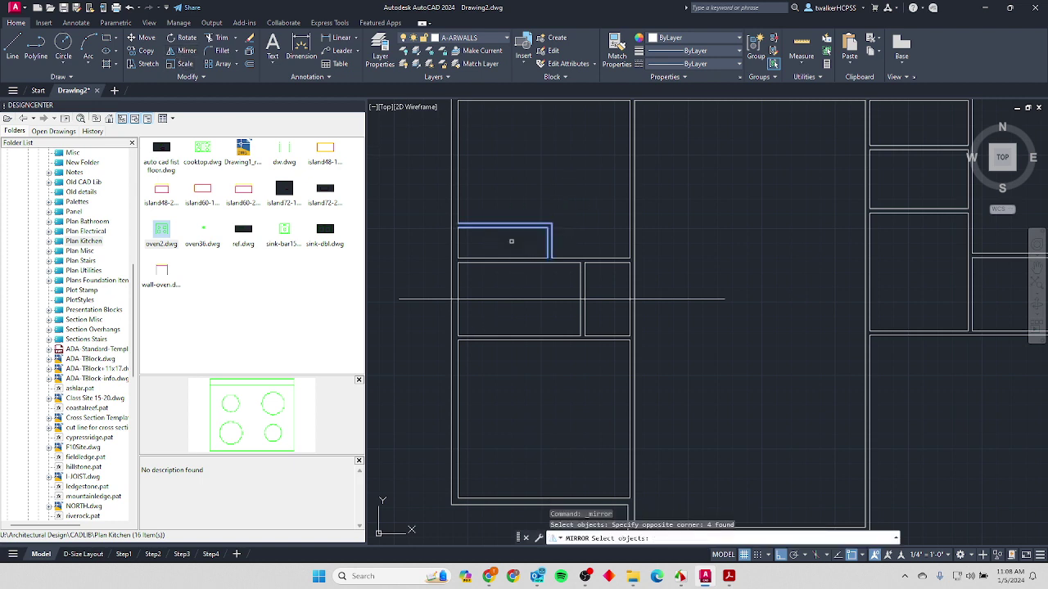
key(Return)
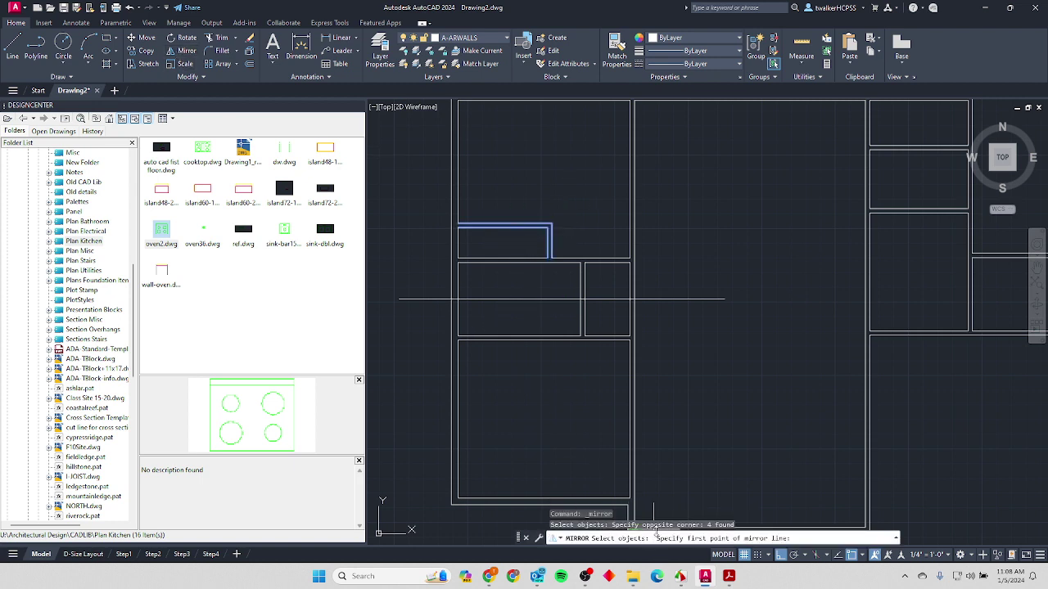
key(Escape)
key(Escape)
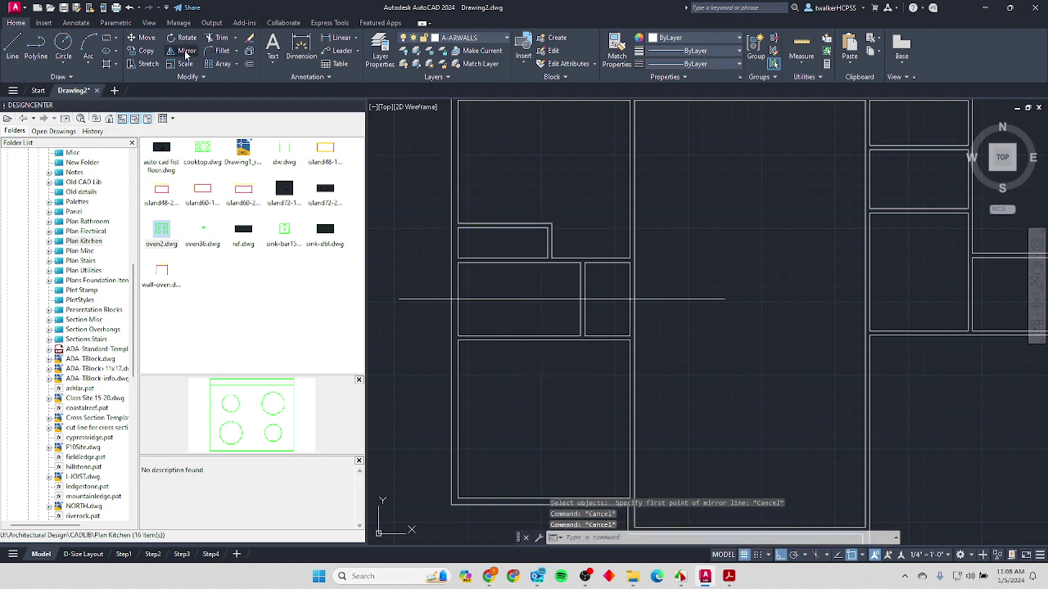
Mirror the upper closet's four walls across the helper line, keeping the originals.
click(188, 51)
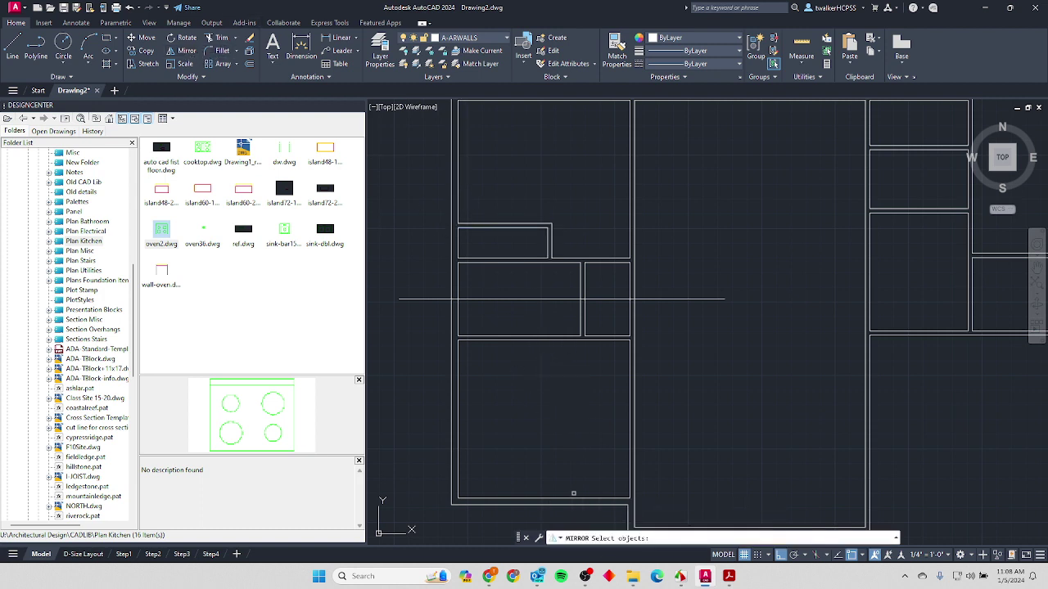
click(569, 208)
click(519, 235)
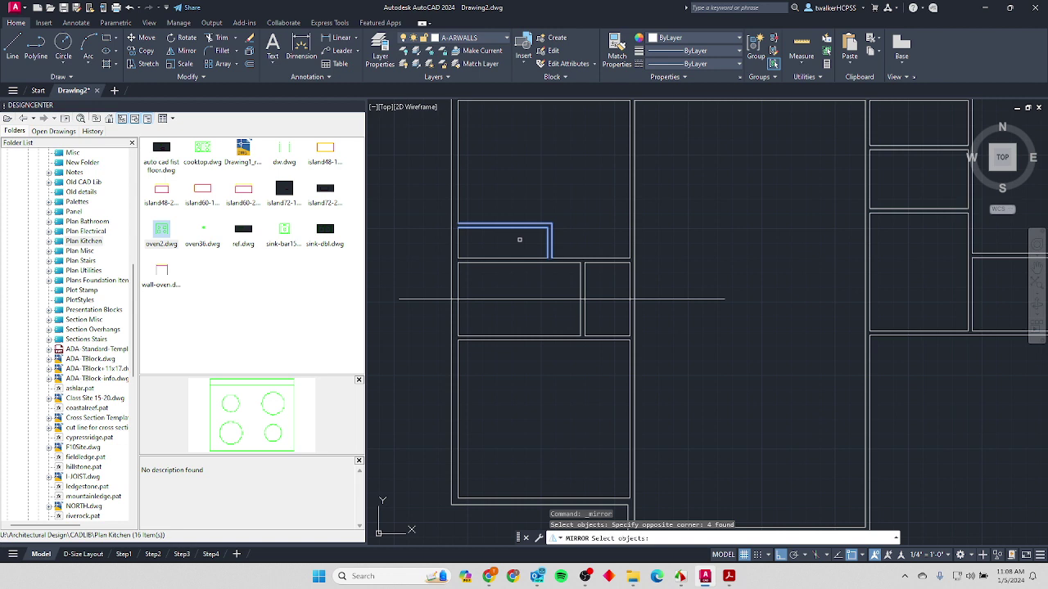
key(Return)
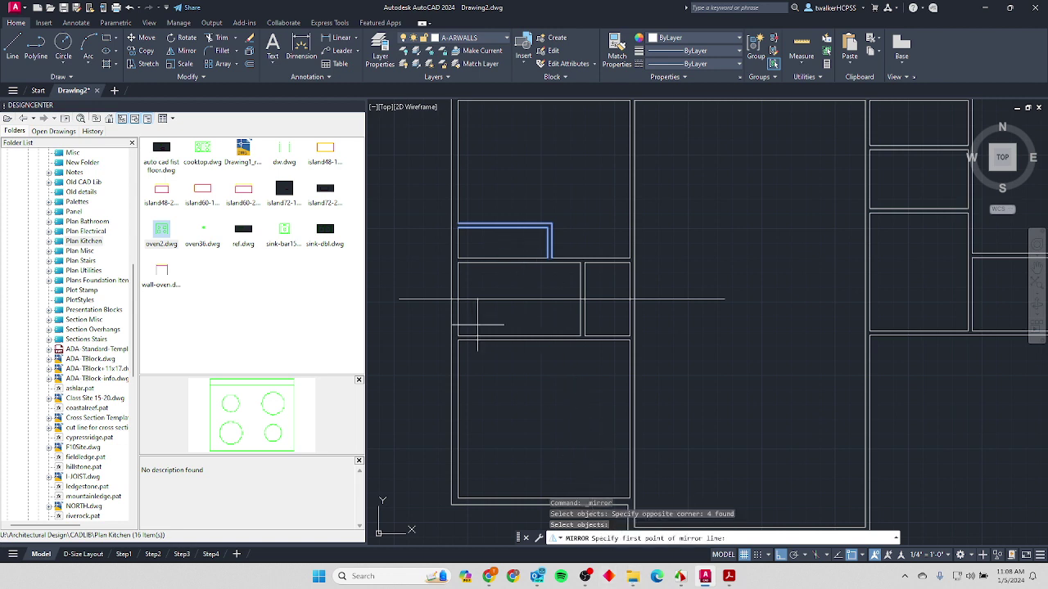
click(491, 300)
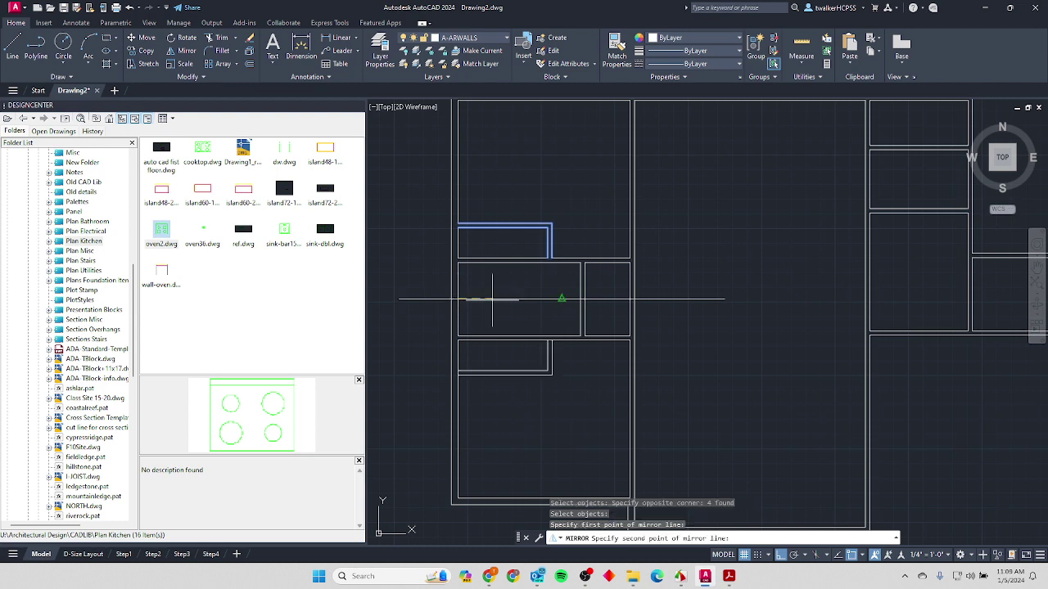
click(805, 309)
key(Escape)
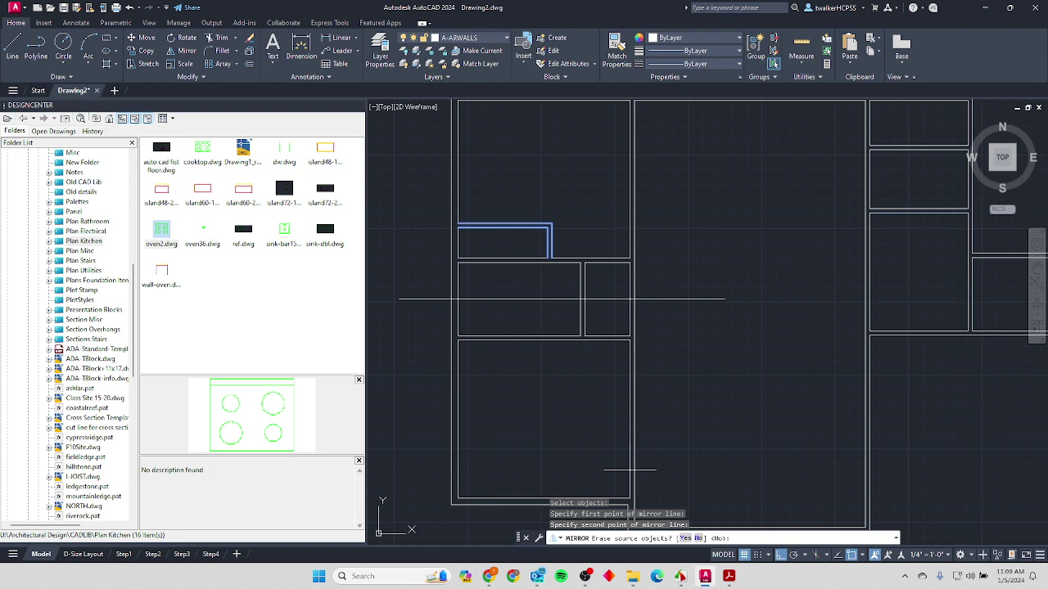
key(Return)
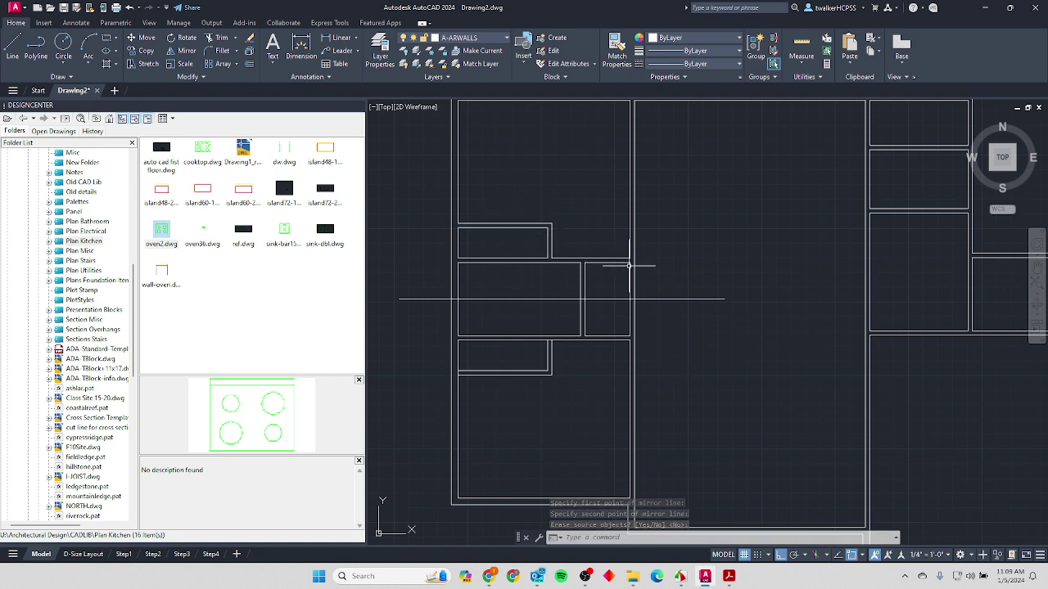
text(e)
key(Return)
Erase the horizontal helper line and the lower mirrored closet.
click(683, 276)
click(666, 325)
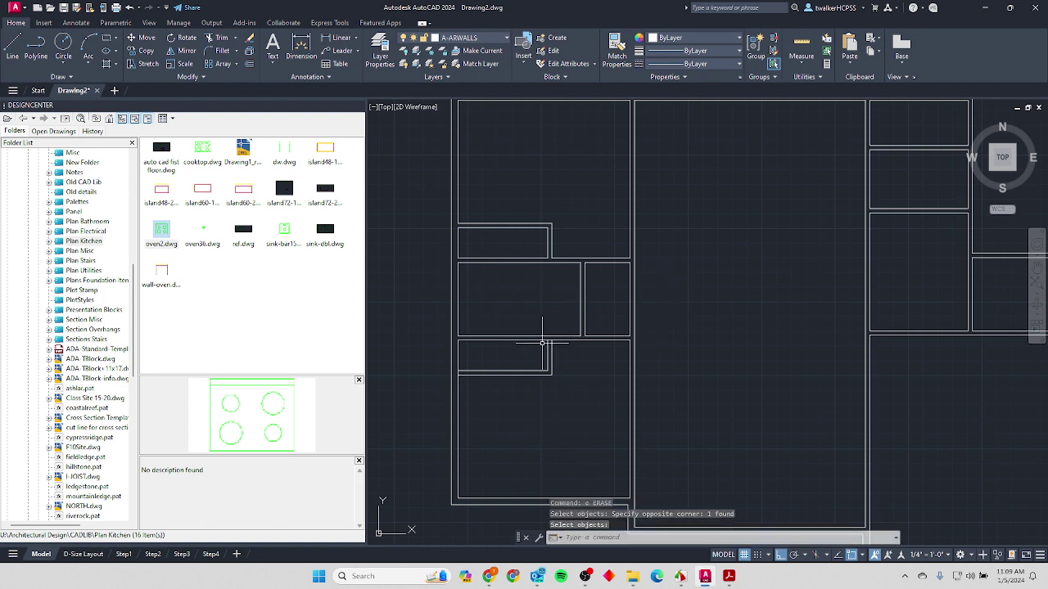
click(567, 362)
click(538, 381)
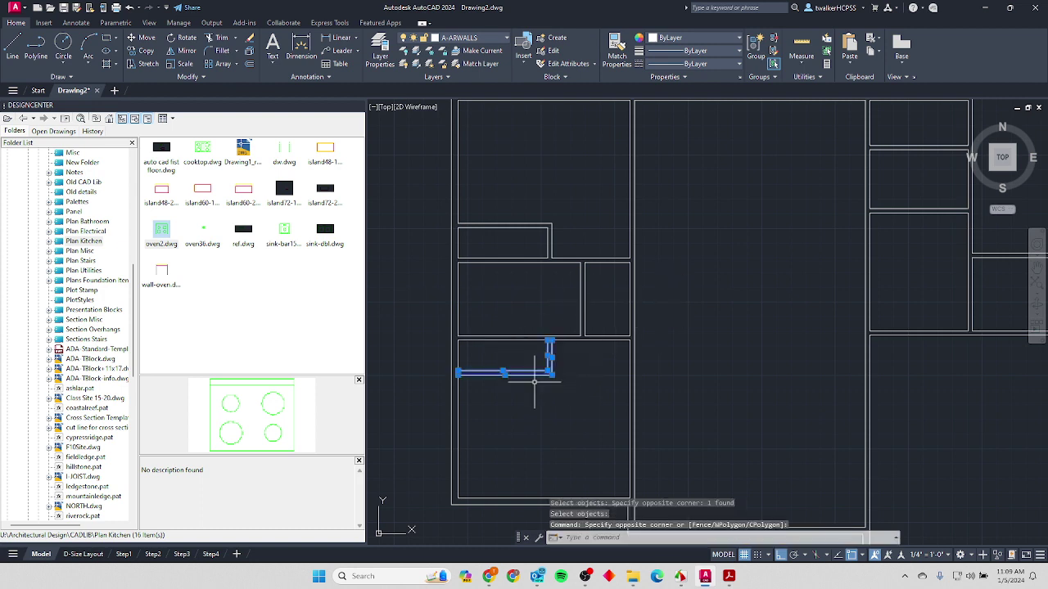
key(Return)
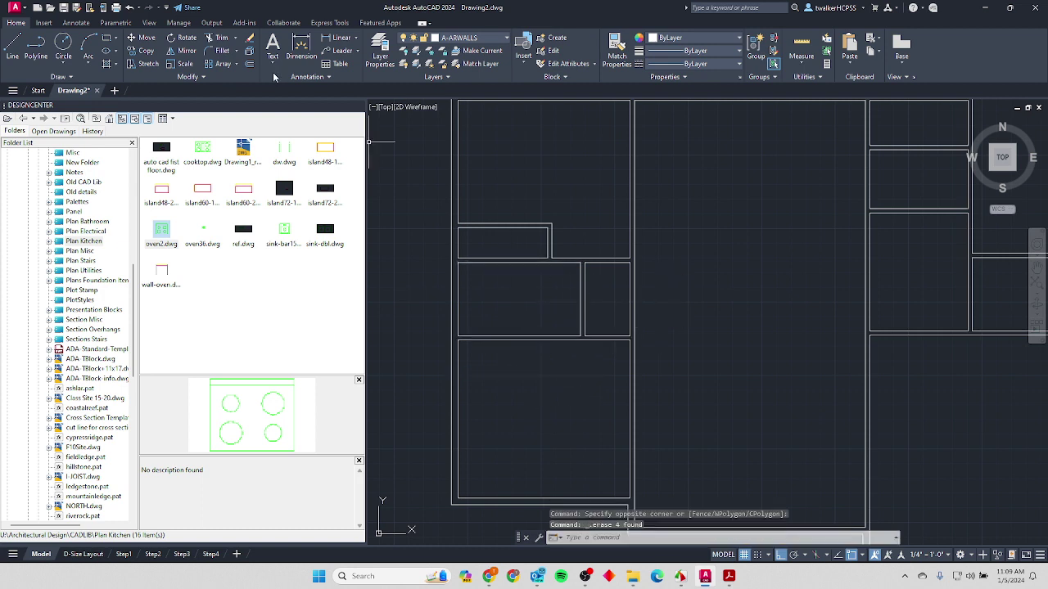
Mirror the upper closet about a horizontal axis into the room below, keeping the original.
click(182, 50)
click(563, 217)
click(511, 235)
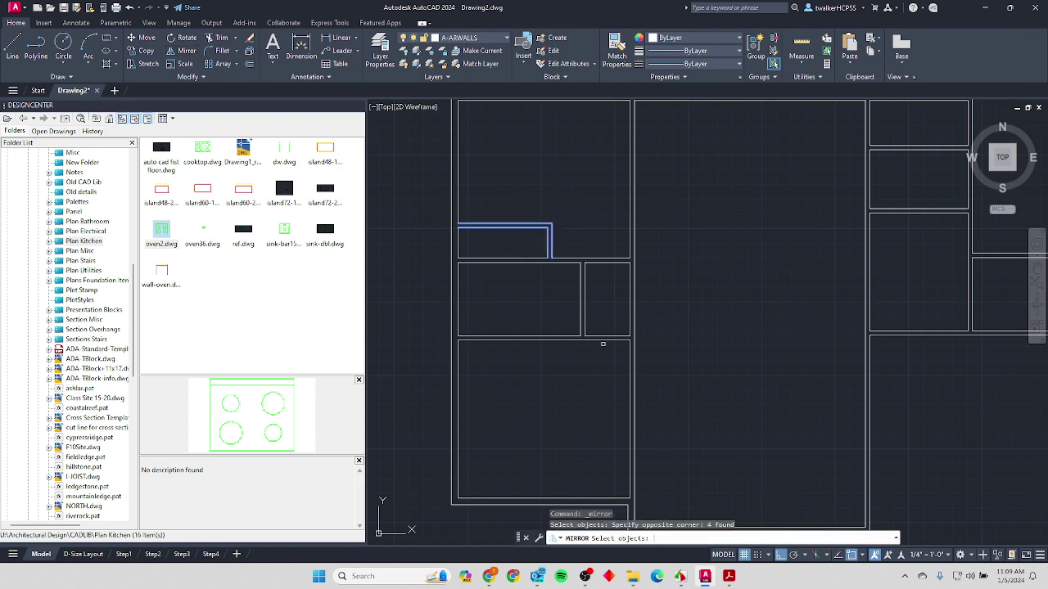
key(Return)
click(460, 298)
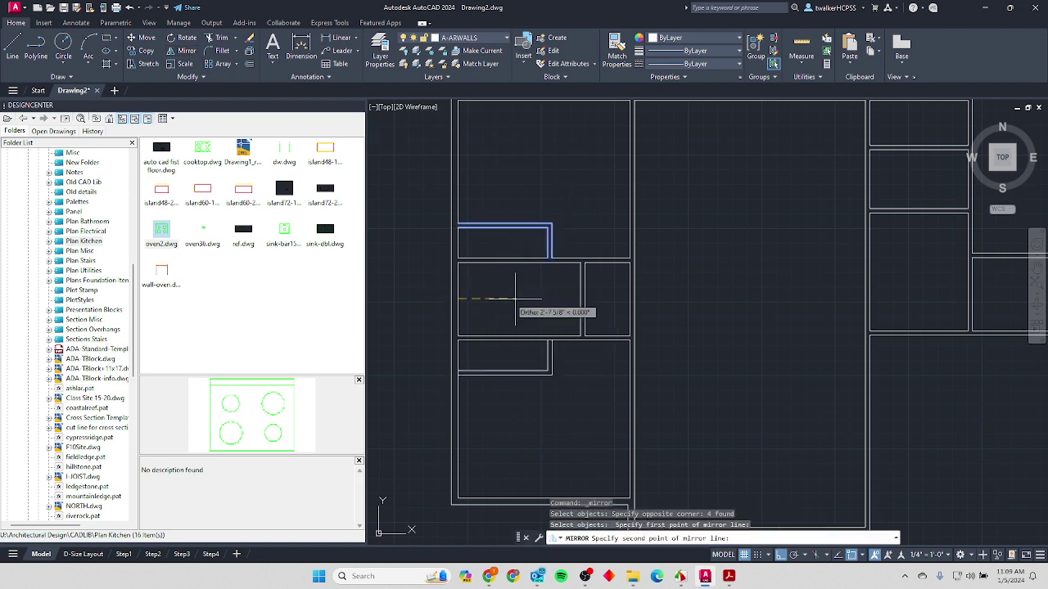
click(792, 333)
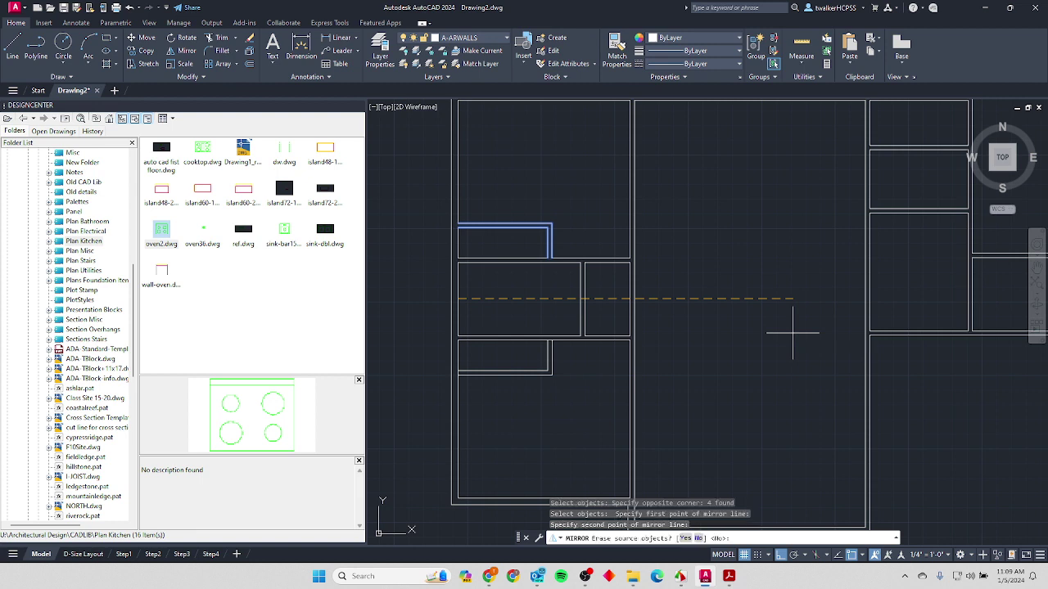
key(Return)
Trim the stray segment at the new closet's corner.
scroll(483, 328, up, 2)
middle_drag(496, 351, 618, 361)
text(tr)
key(Return)
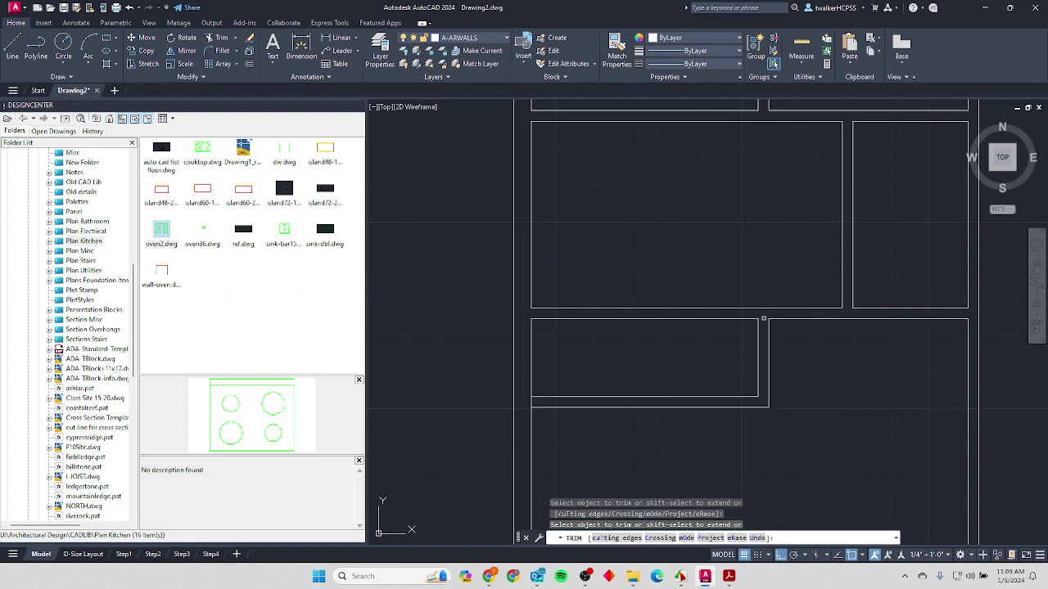
click(530, 399)
key(Return)
scroll(681, 378, down, 4)
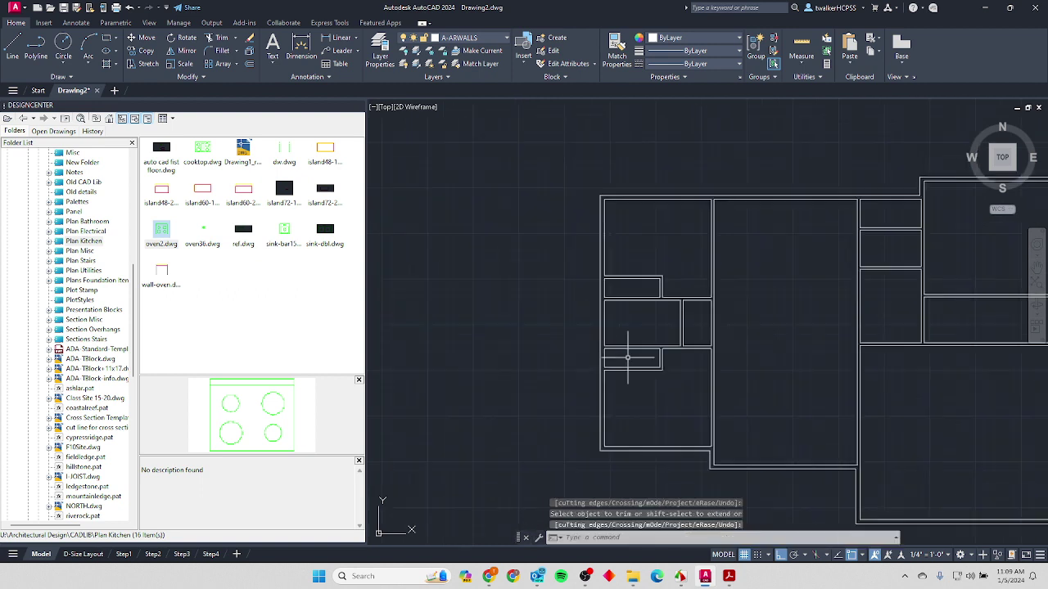
middle_drag(761, 322, 688, 304)
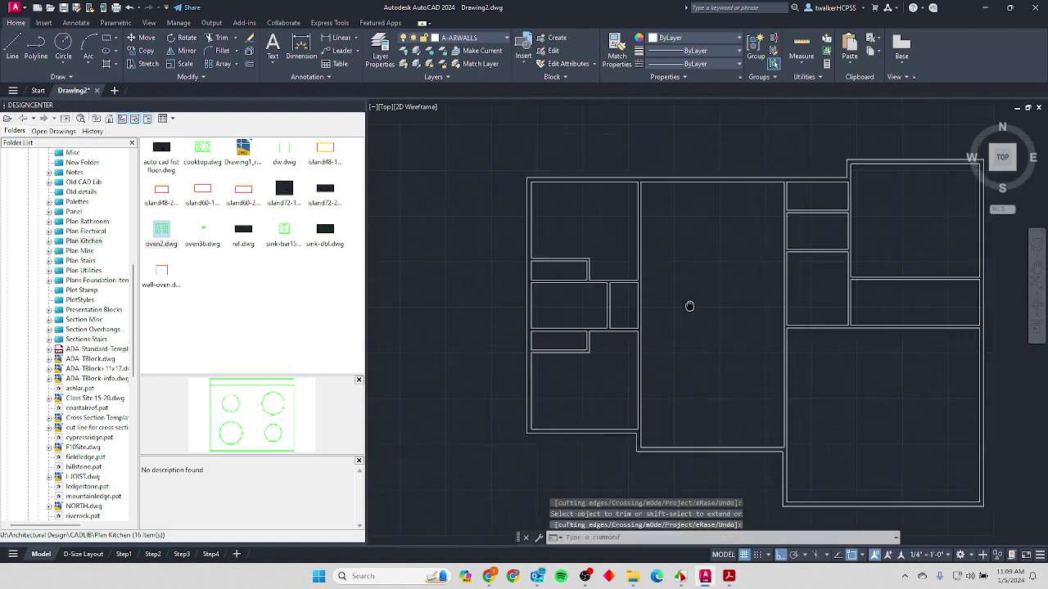
key(alt+Tab)
Scroll the Year1 Floor Plan PDF to the right-side 2'-1" closets above the 14'-1" by 5'-0" room.
scroll(622, 303, down, 2)
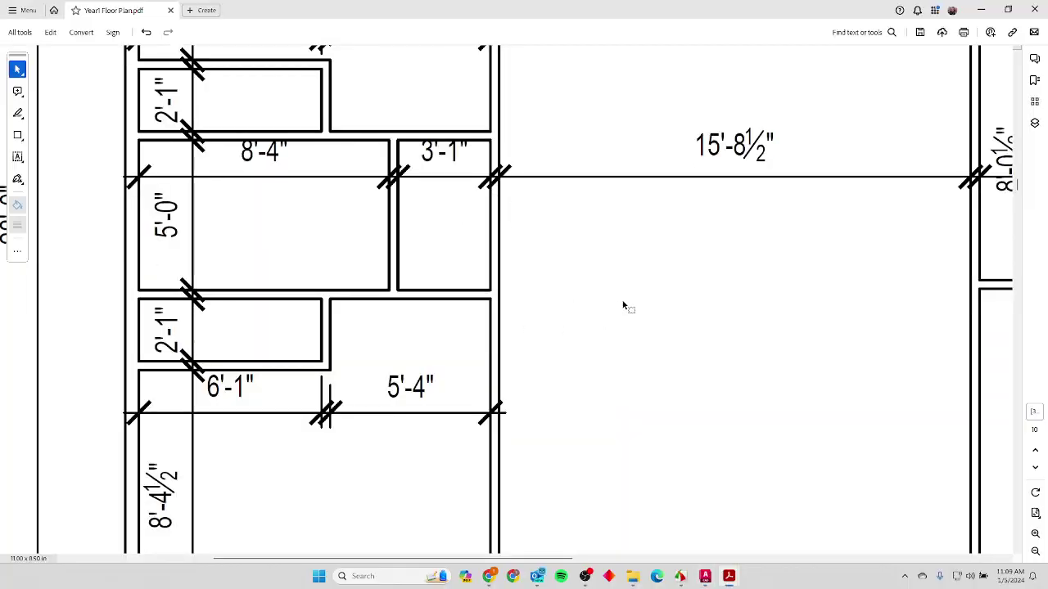
scroll(622, 304, up, 2)
ctrl+scroll(622, 306, down, 3)
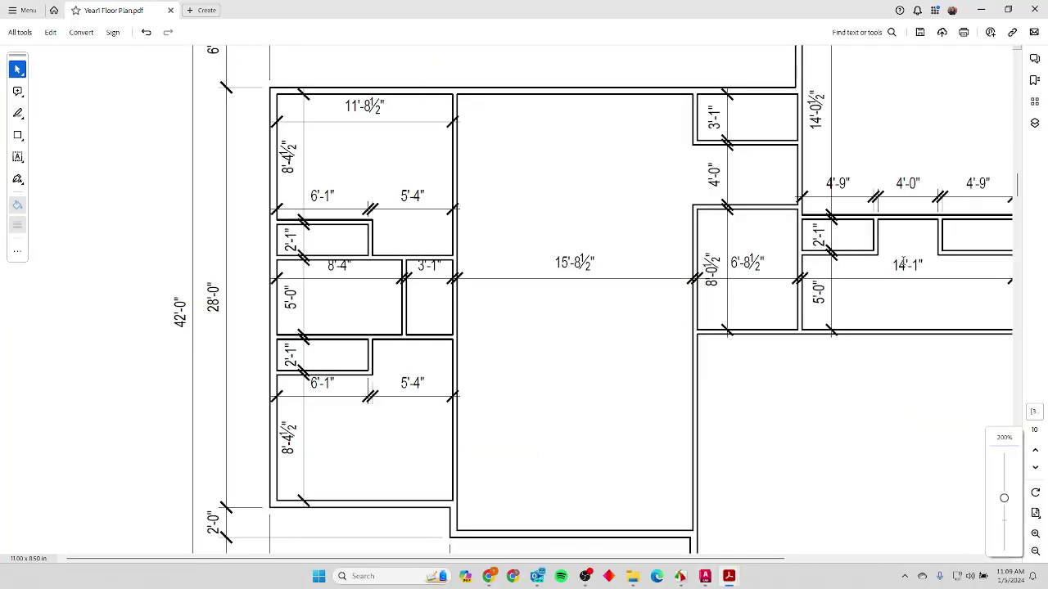
scroll(905, 263, up, 1)
shift+scroll(912, 278, right, 5)
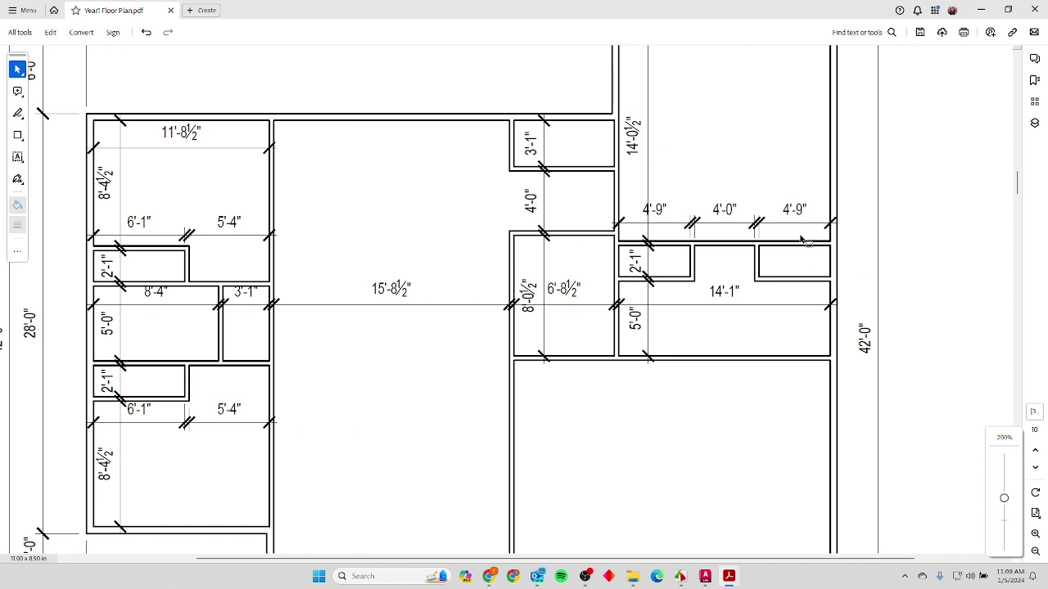
ctrl+scroll(785, 296, up, 2)
ctrl+scroll(786, 298, up, 2)
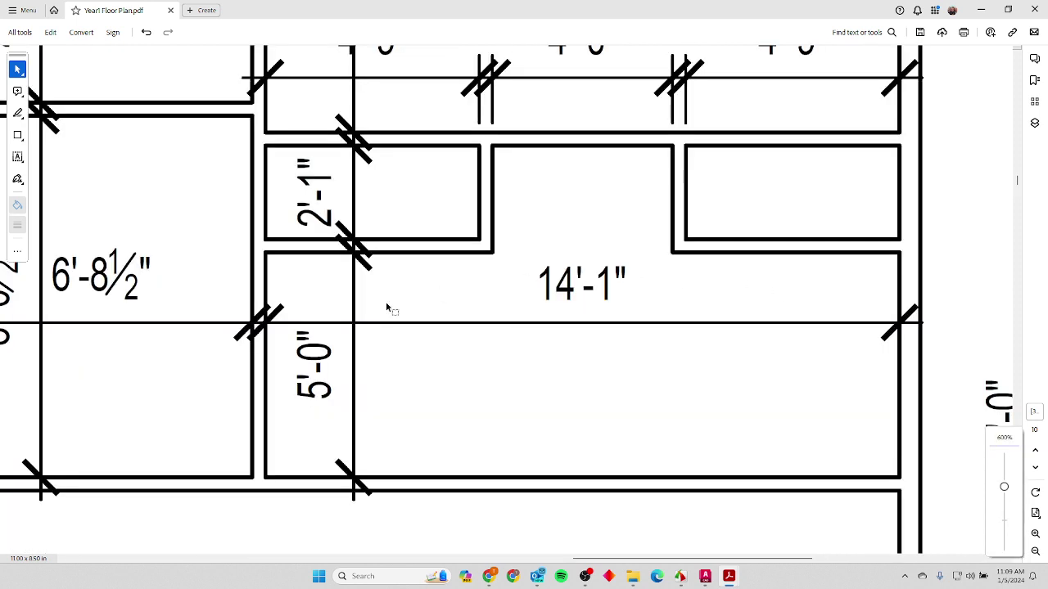
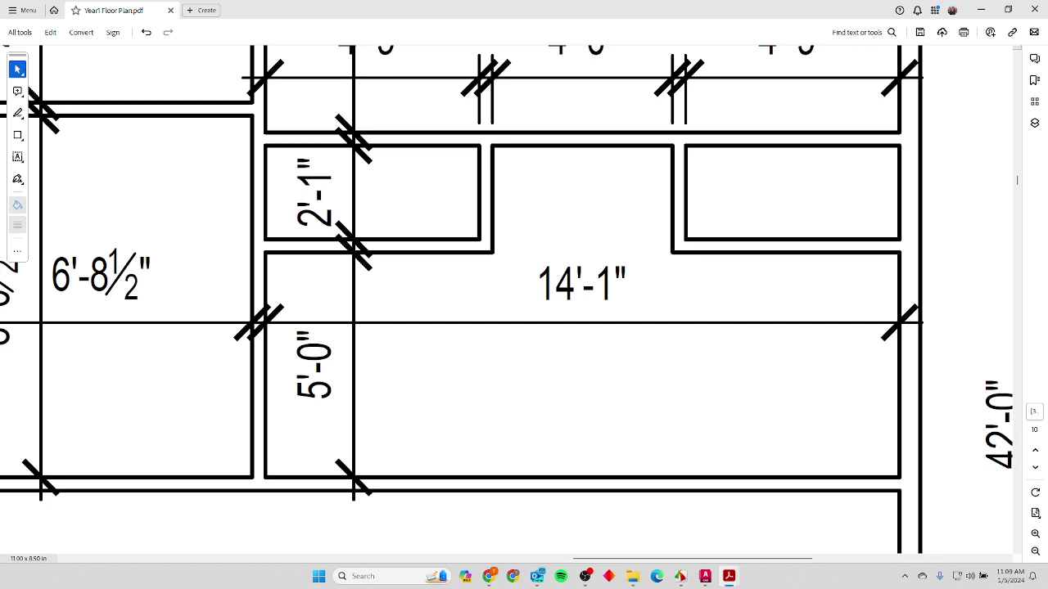
Draw a red rectangle markup over the closet wall strip in the PDF.
click(17, 136)
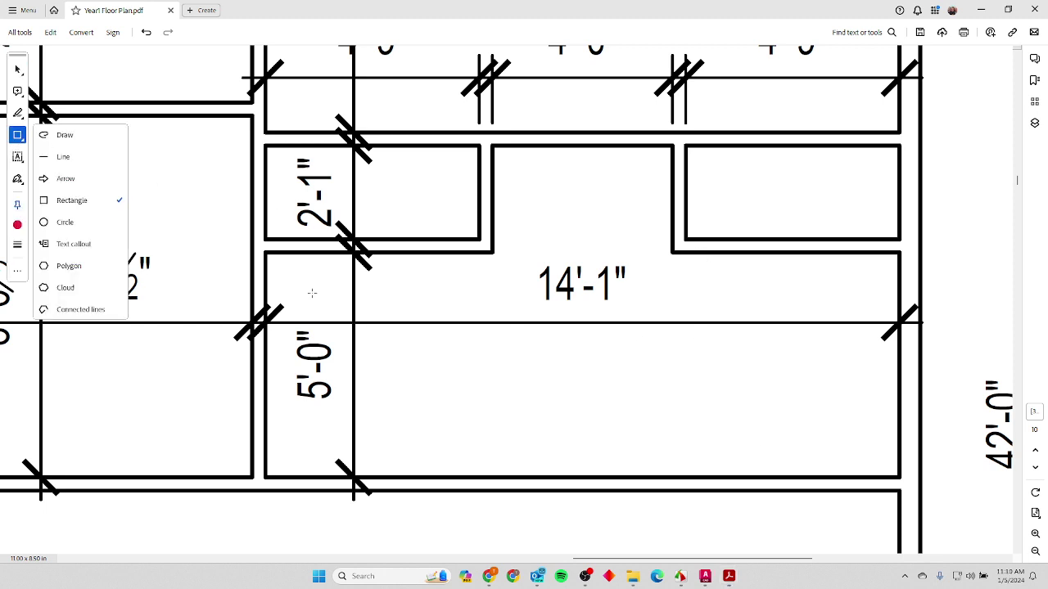
mouse_move(264, 238)
mouse_down()
mouse_move(533, 286)
mouse_move(743, 303)
mouse_move(807, 256)
mouse_move(899, 250)
mouse_up()
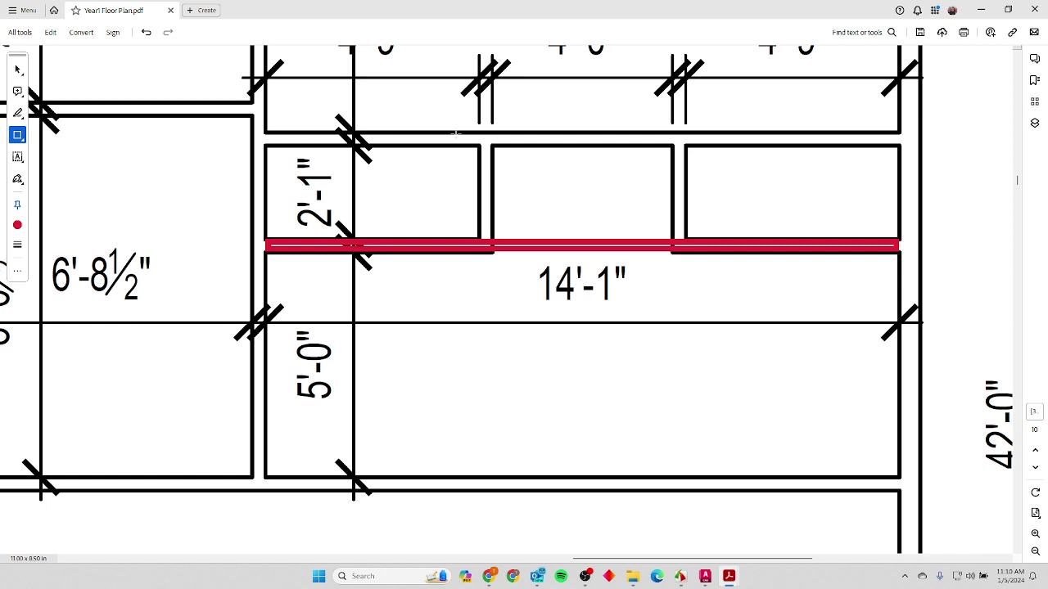
scroll(455, 132, up, 3)
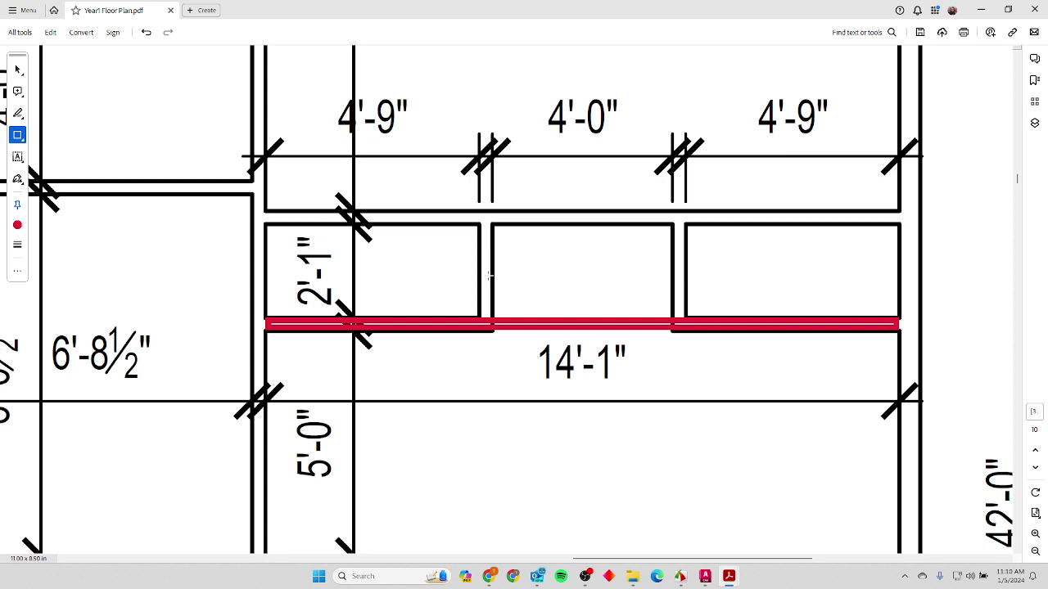
Delete the red rectangle markup and return to the AutoCAD drawing.
key(Escape)
click(549, 322)
key(Delete)
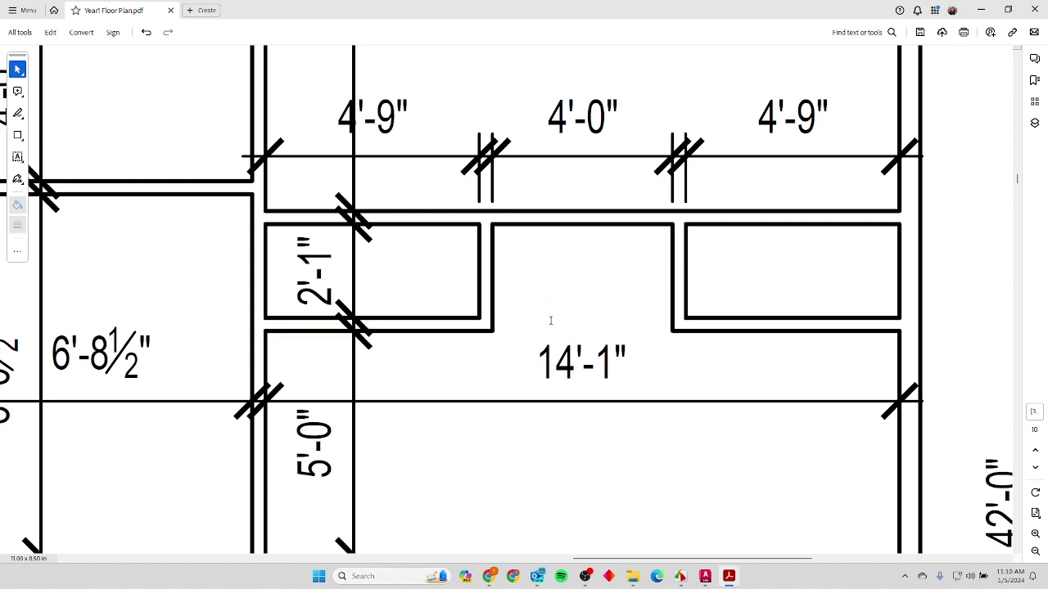
key(alt+Tab)
Offset the wall line 2'-1 for the closet wall, then 3.5 for its thickness.
middle_drag(802, 328, 706, 318)
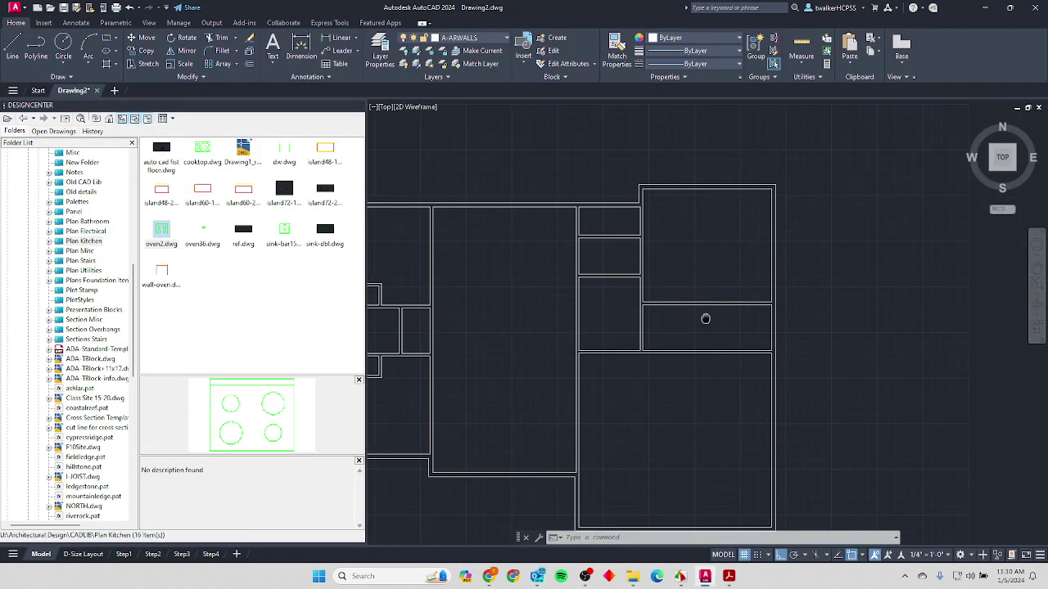
scroll(606, 269, up, 4)
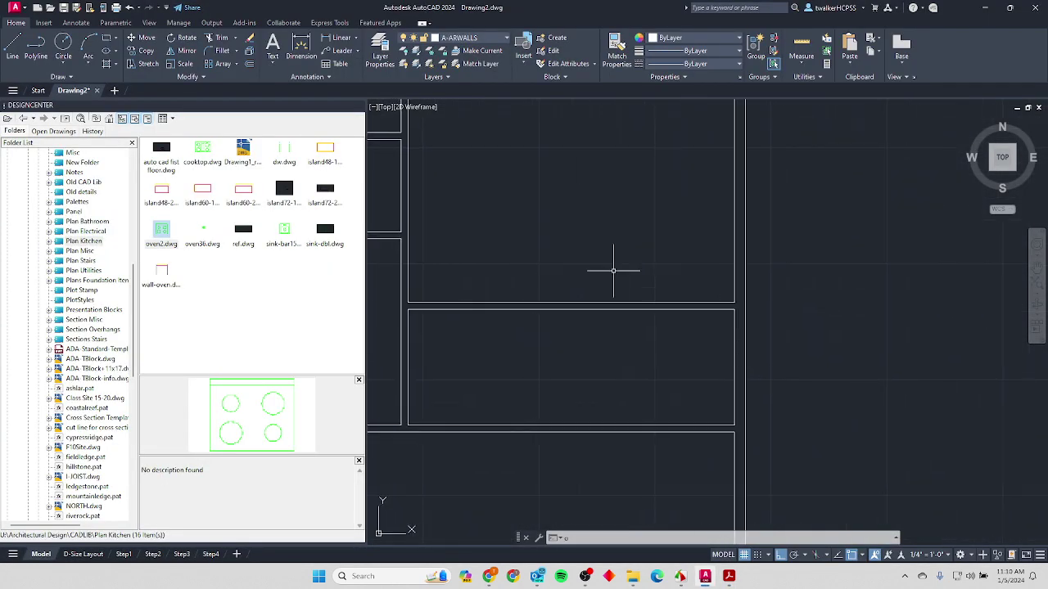
key(Return)
text(2'1)
key(Return)
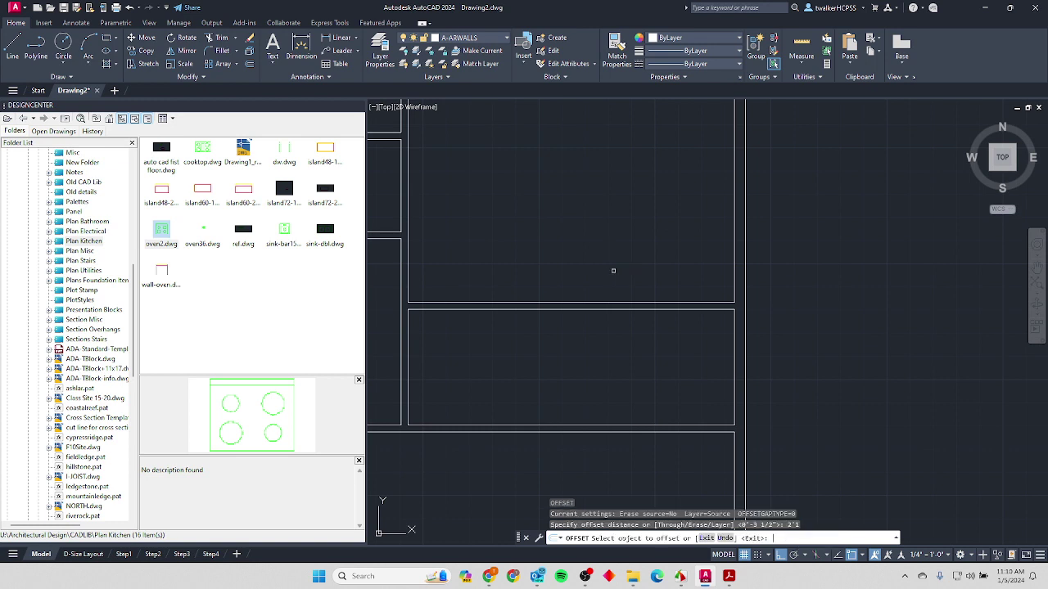
click(593, 303)
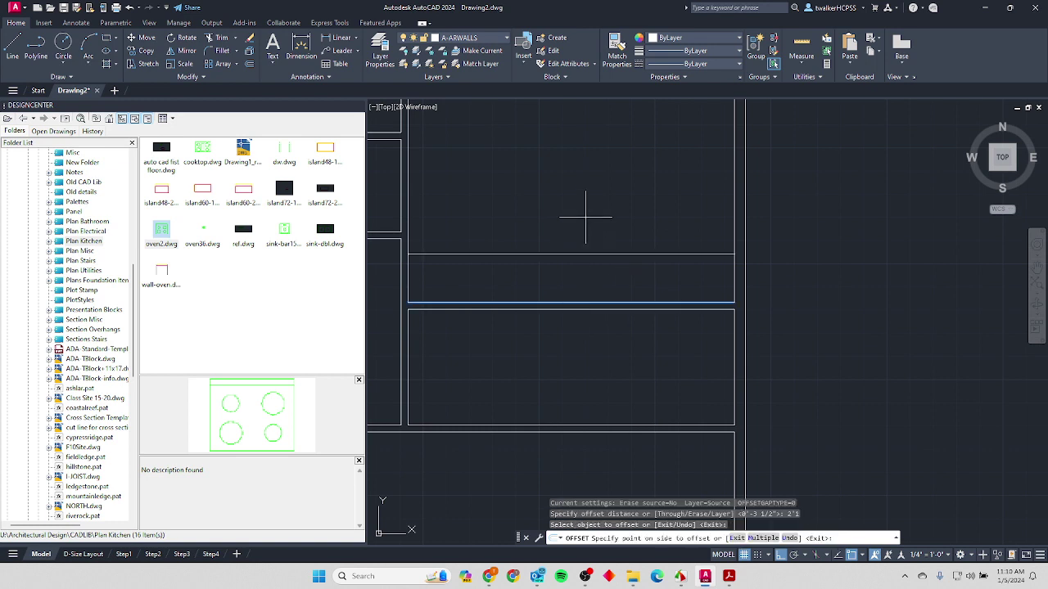
key(Return)
key(Return)
text(3.5)
key(Return)
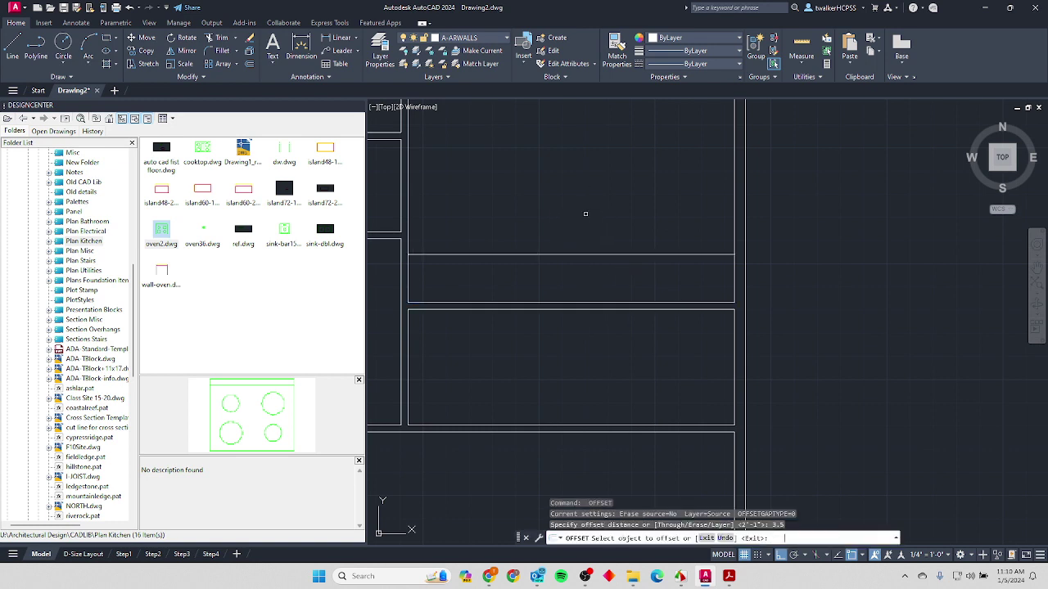
click(580, 253)
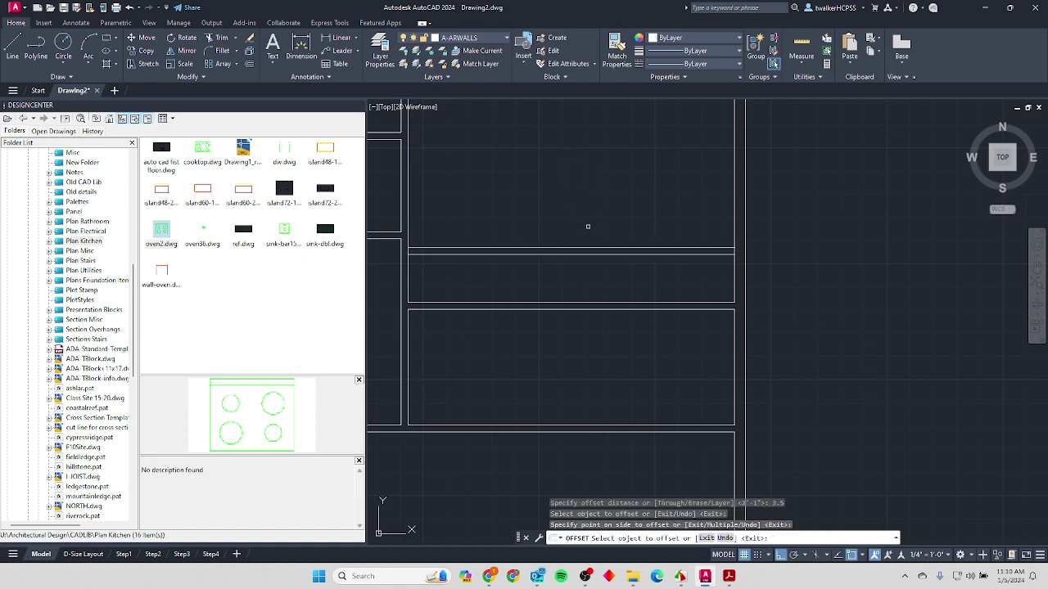
key(Return)
Offset divider lines 4'-9 in from both the left and right walls.
key(Return)
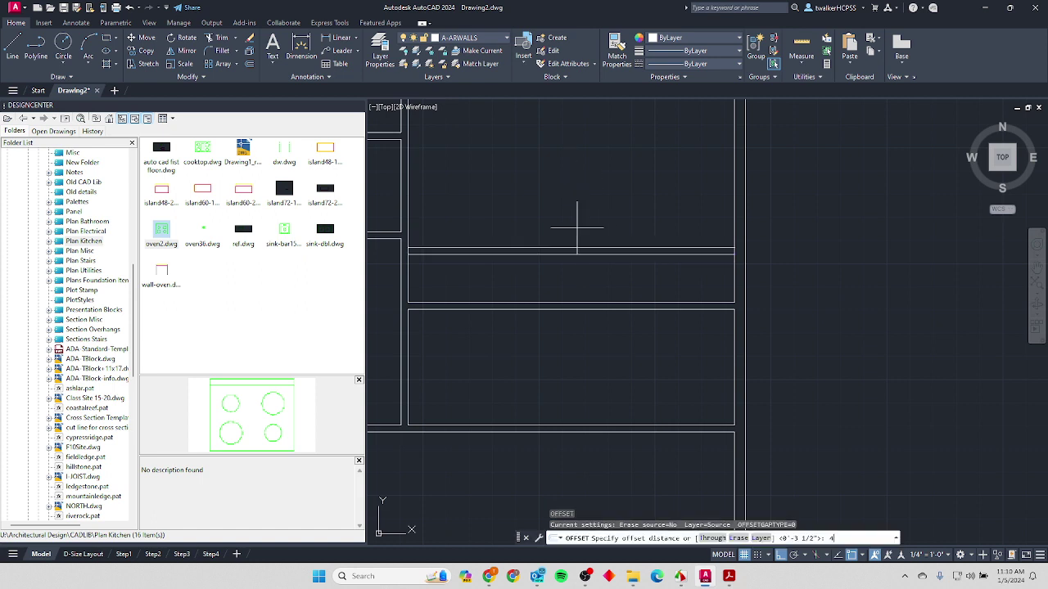
text(4'9)
key(Return)
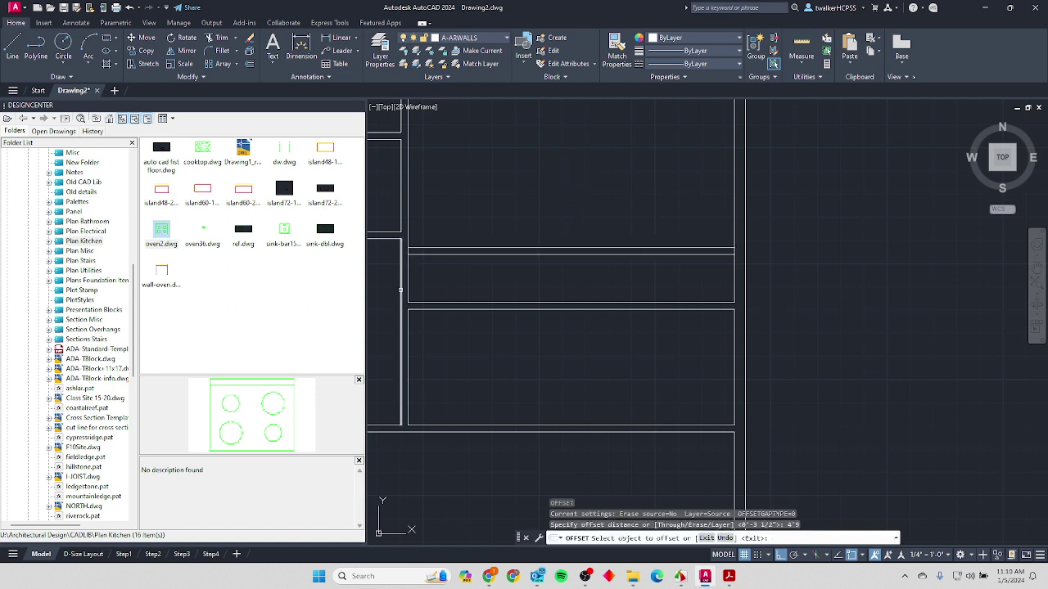
click(409, 282)
click(580, 285)
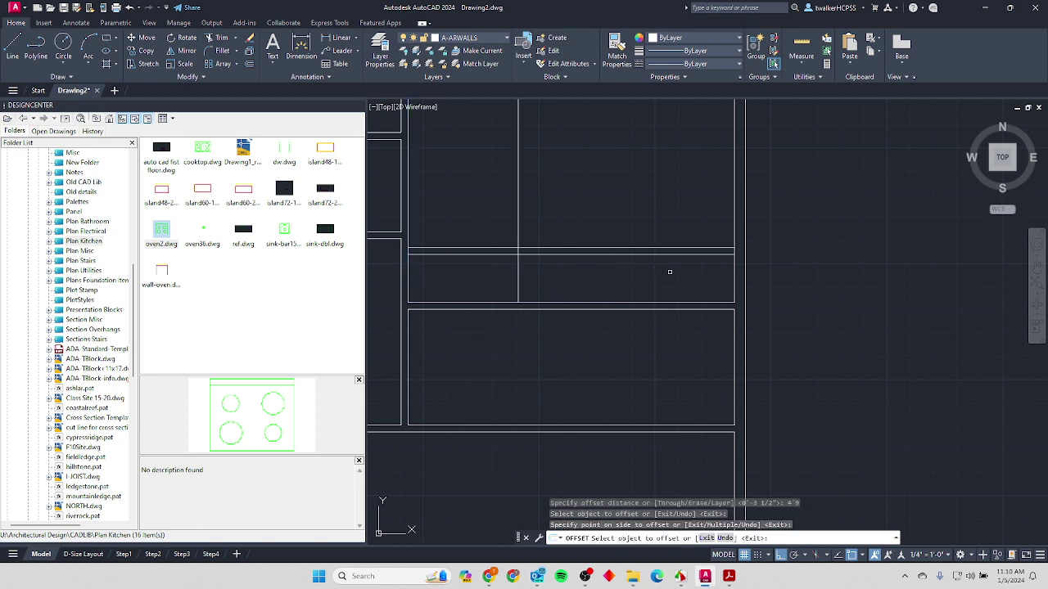
click(736, 276)
click(585, 283)
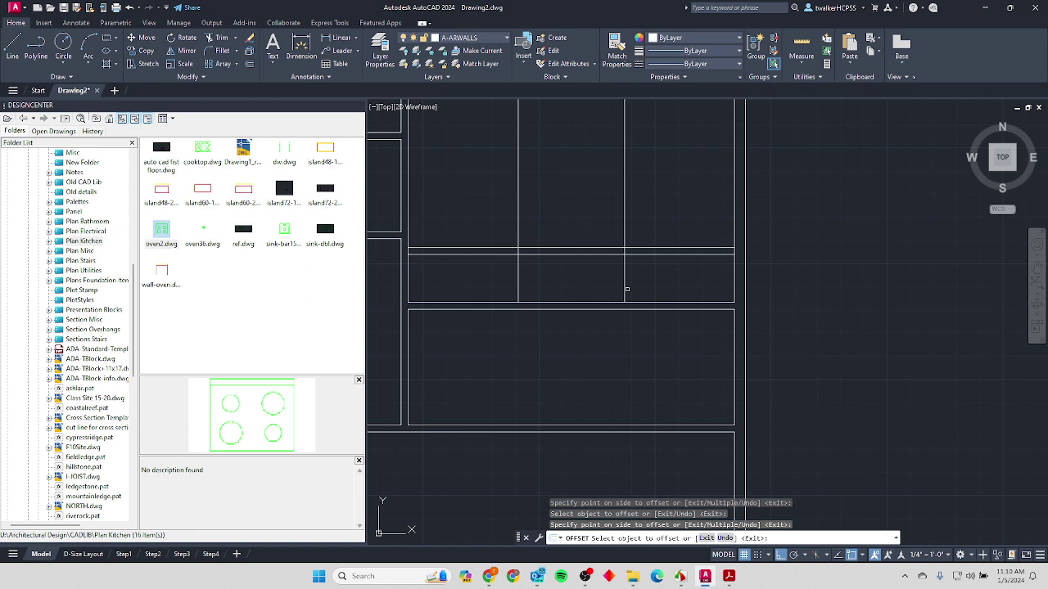
key(Return)
Give both dividers a 3.5 thickness line, then view the PDF for reference.
key(Return)
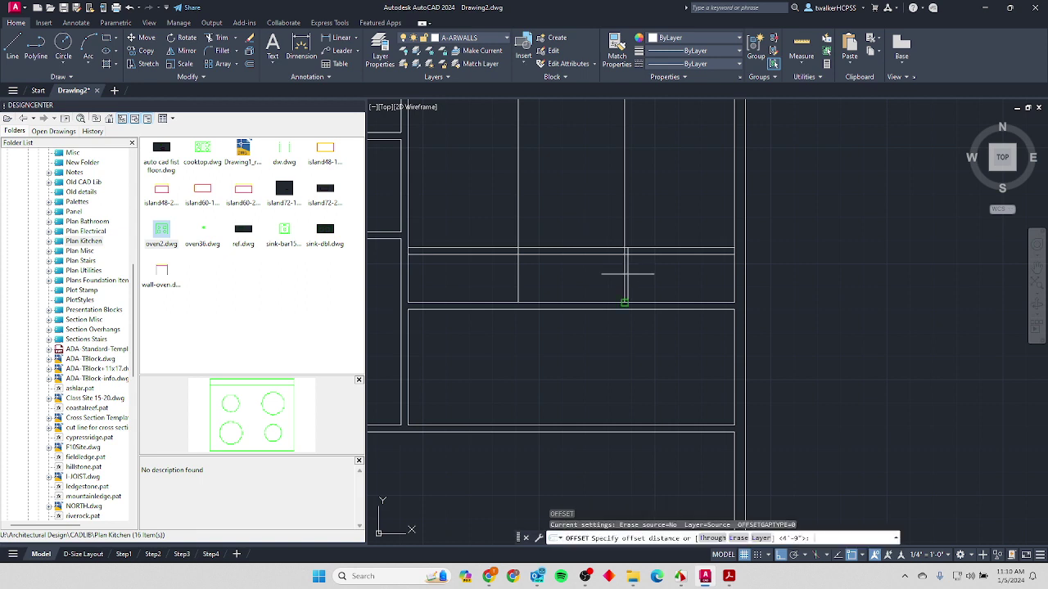
text(3.5)
key(Return)
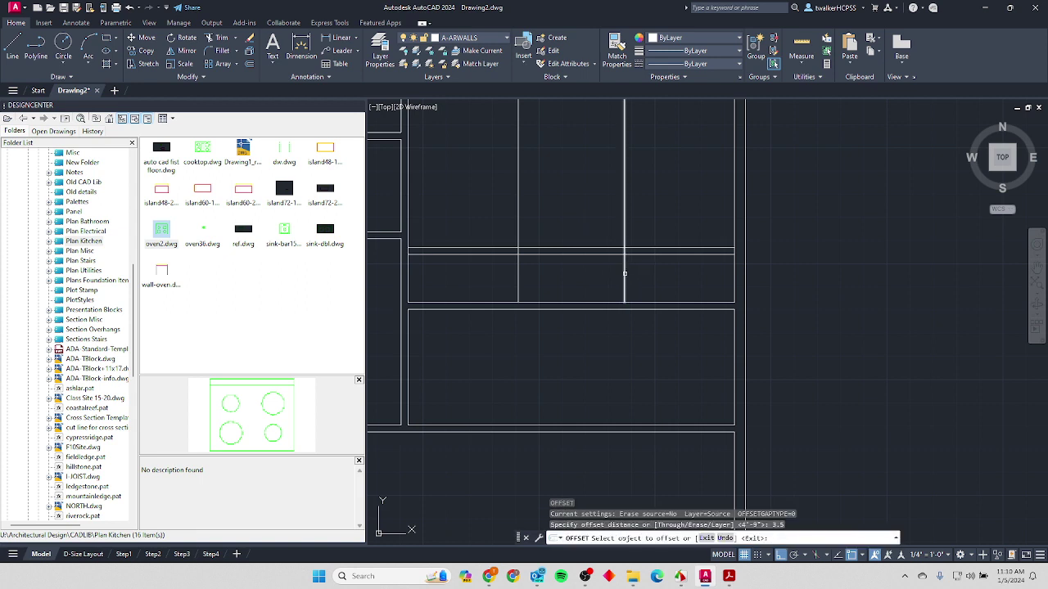
click(625, 275)
click(562, 276)
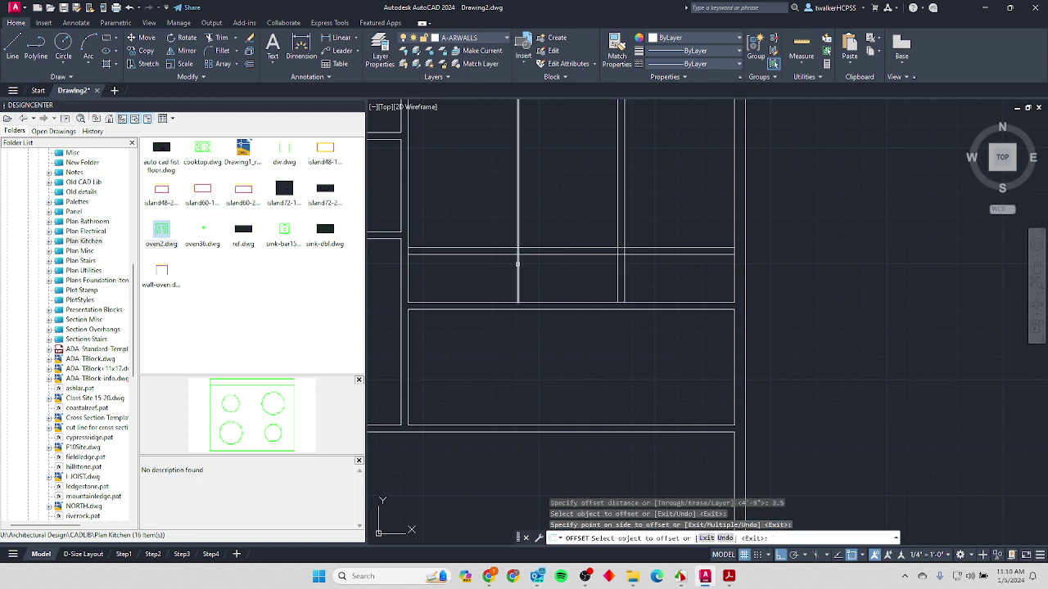
click(517, 264)
click(584, 278)
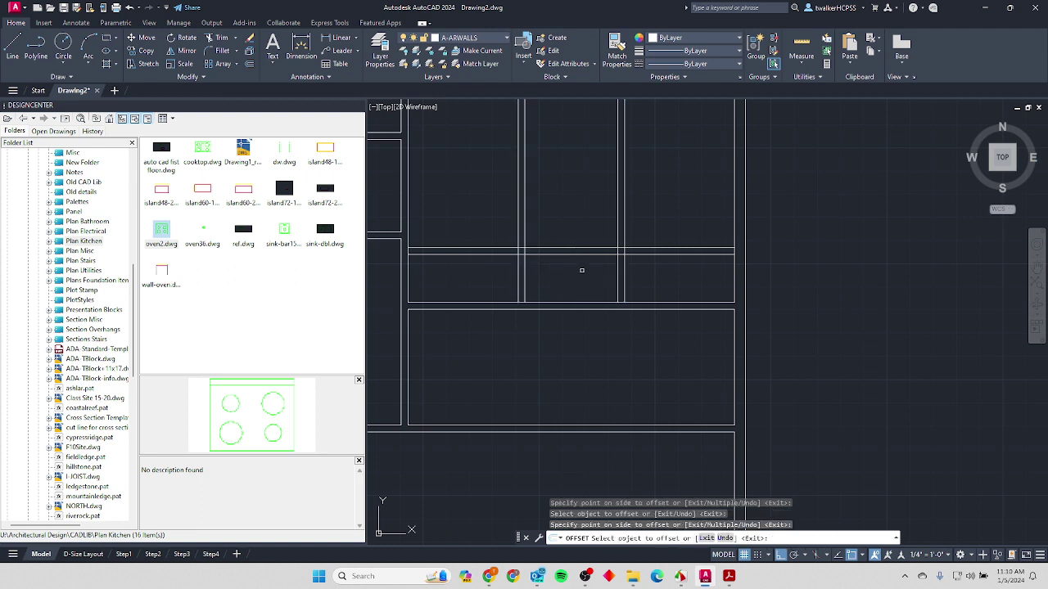
key(Escape)
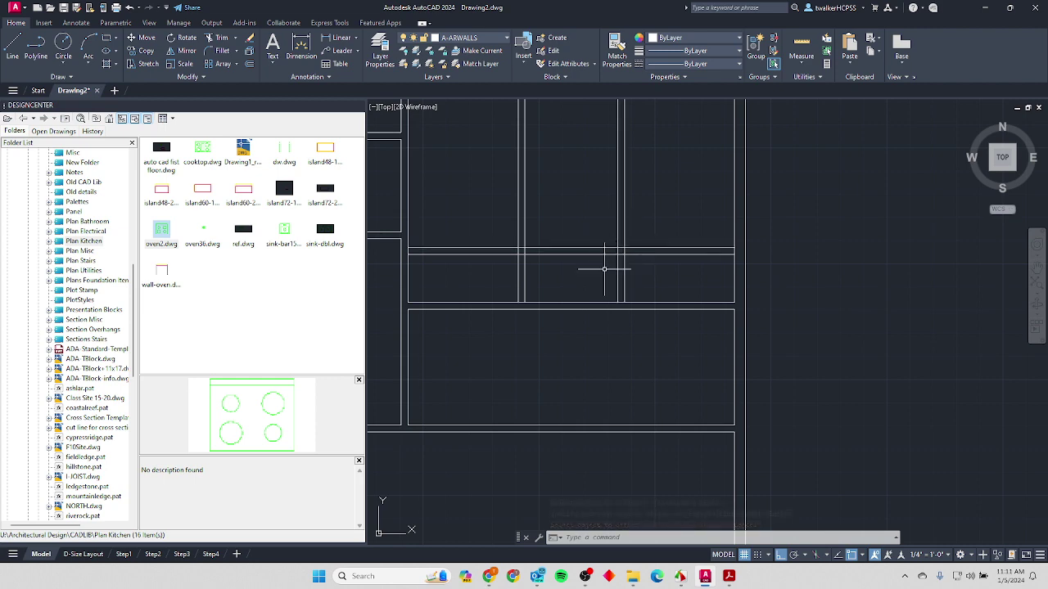
key(alt+Tab)
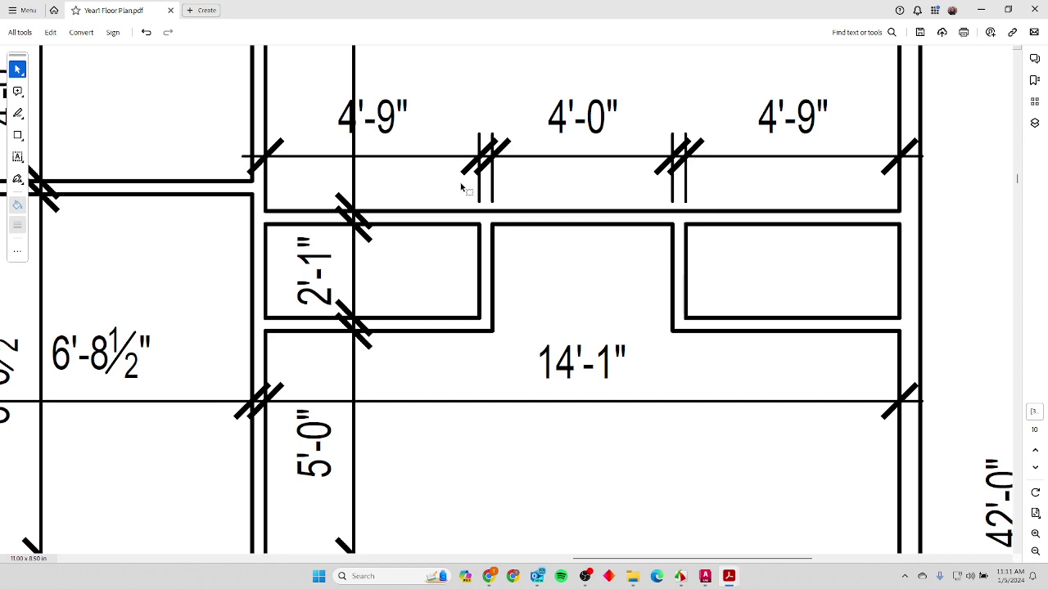
Trim two wall segments at the closet wall intersection with TR.
key(alt+Tab)
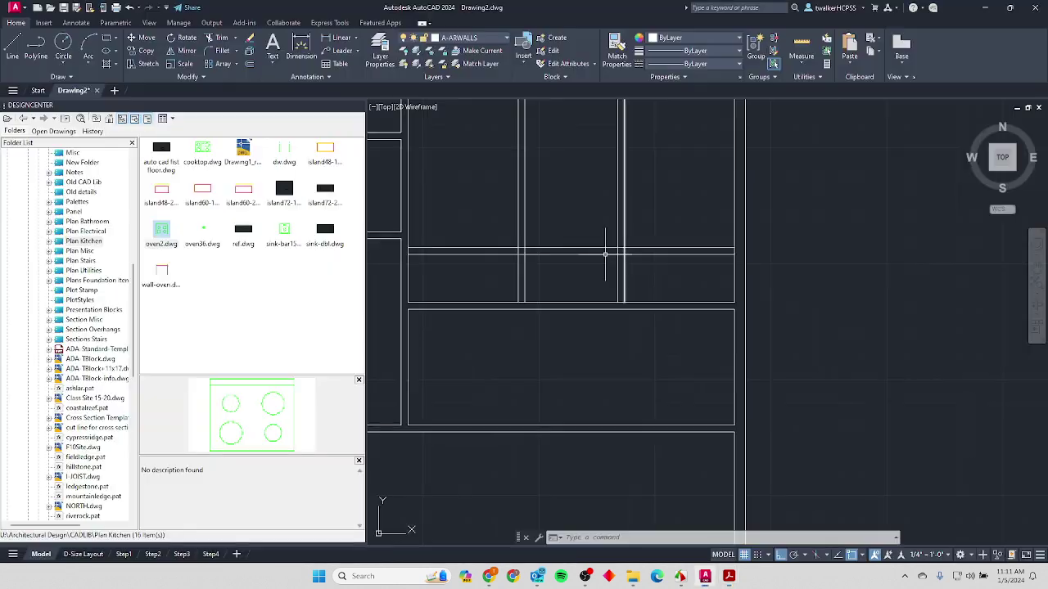
scroll(610, 255, up, 1)
text(tr)
key(Return)
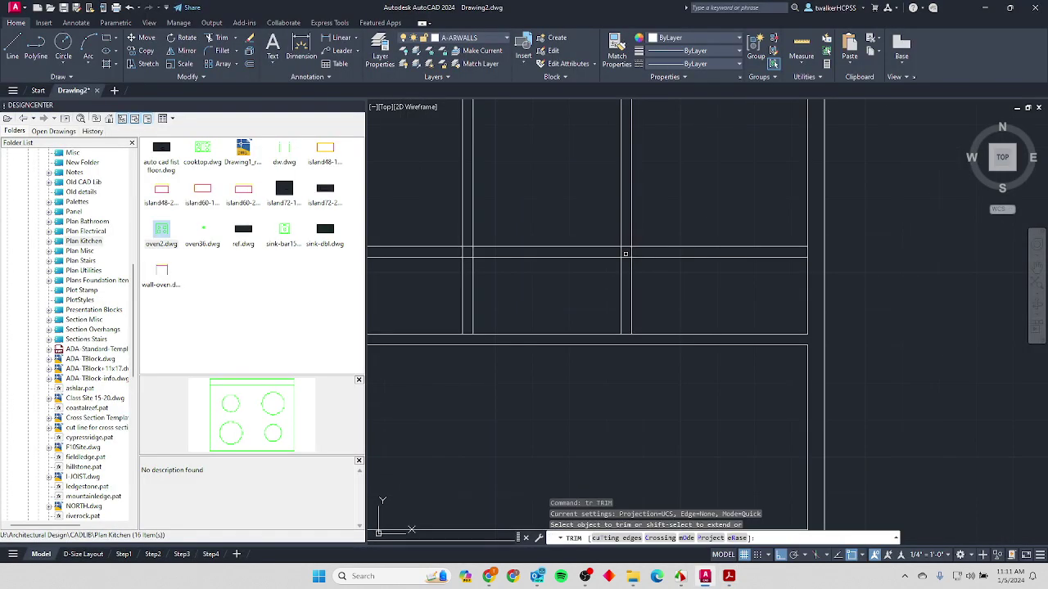
click(632, 250)
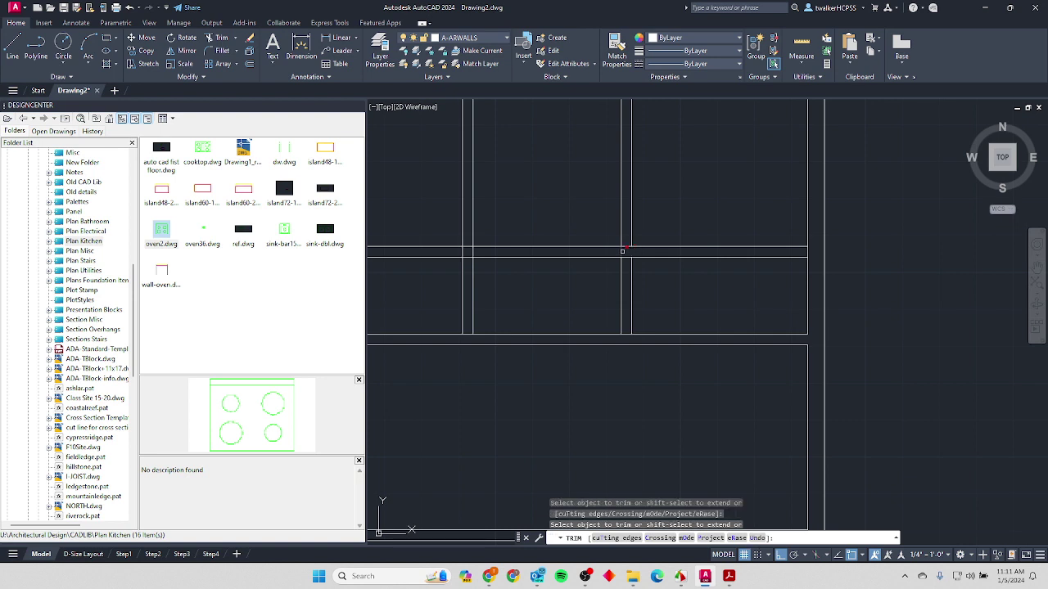
click(623, 252)
key(Return)
Try deleting and erasing the vertical divider lines, undoing each attempt.
scroll(643, 205, down, 3)
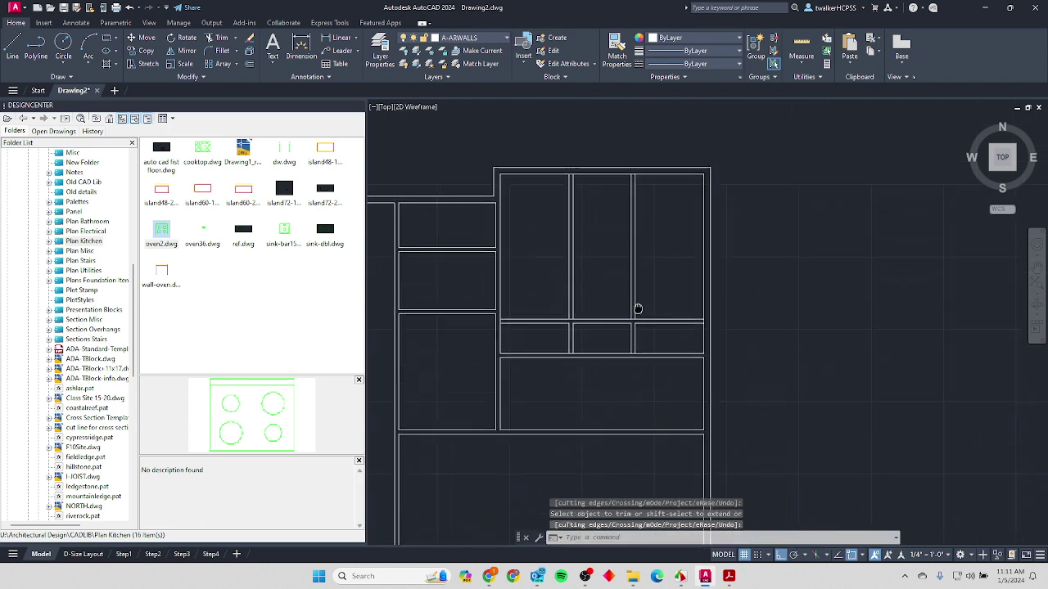
drag(643, 280, 550, 281)
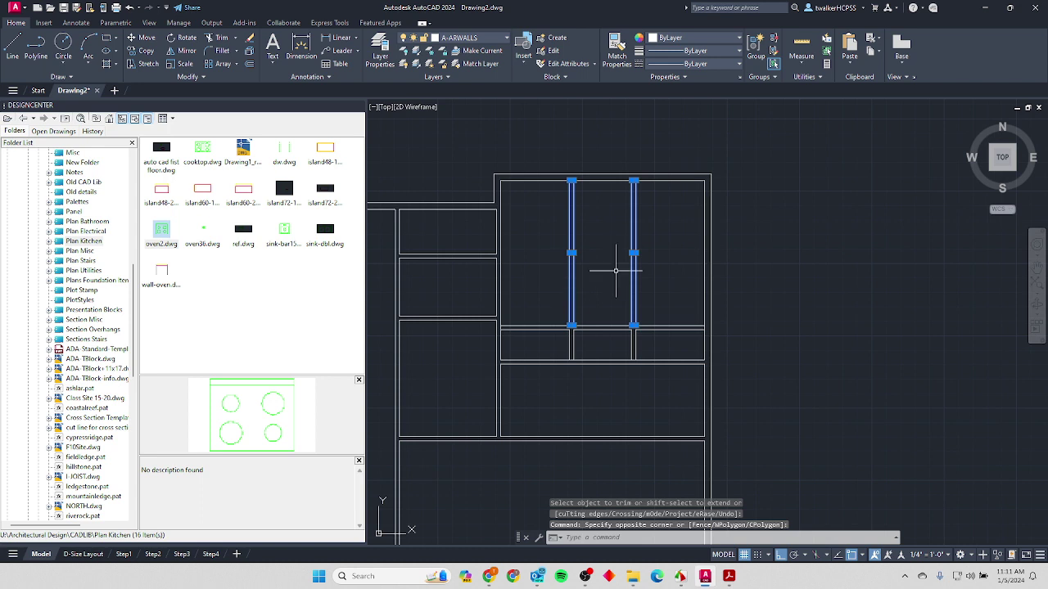
key(Delete)
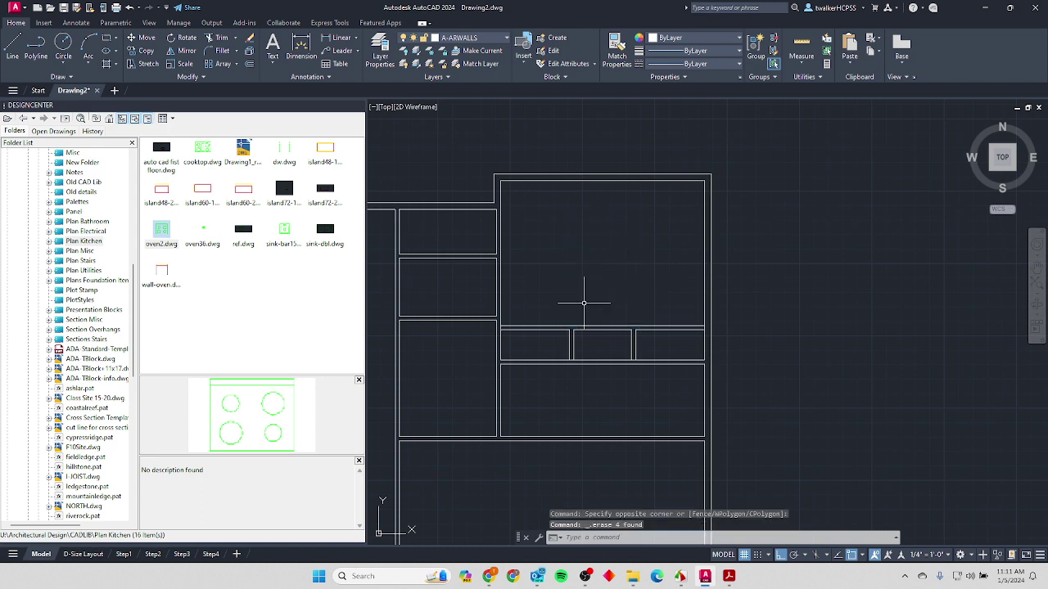
text(u)
key(Return)
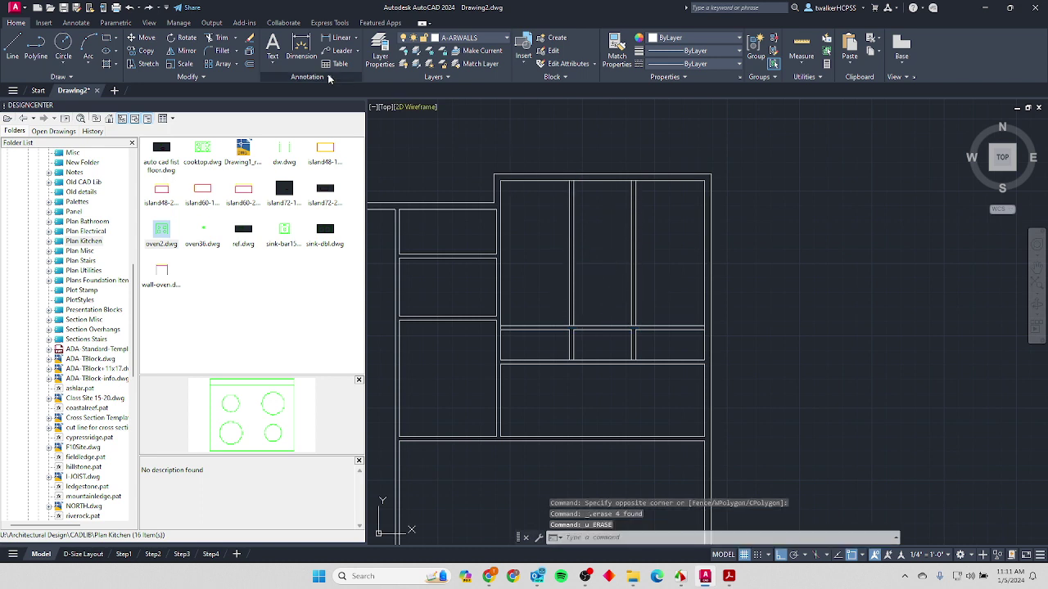
click(249, 38)
click(644, 242)
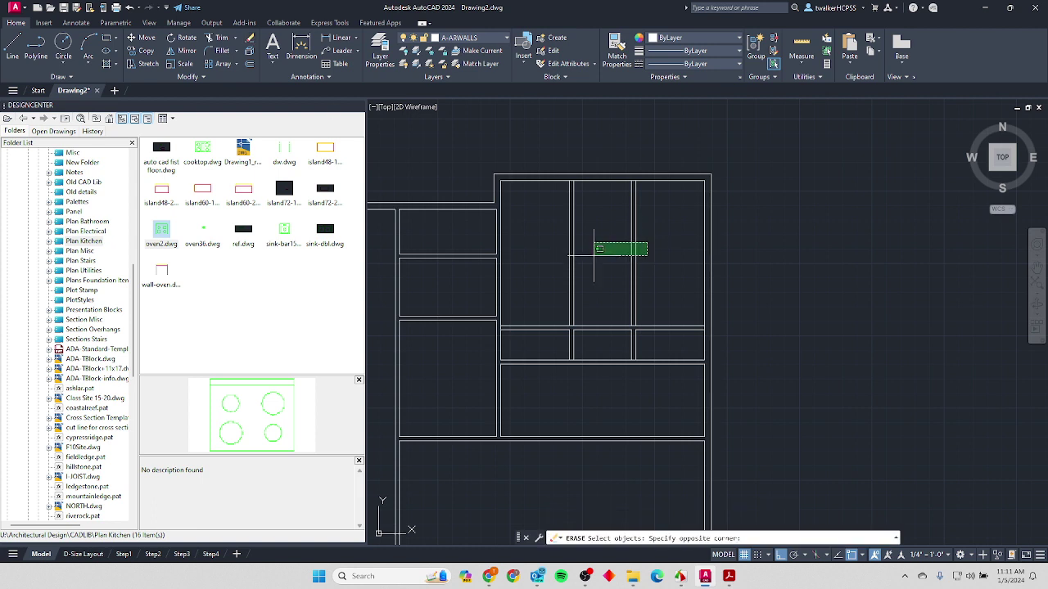
click(540, 270)
key(Return)
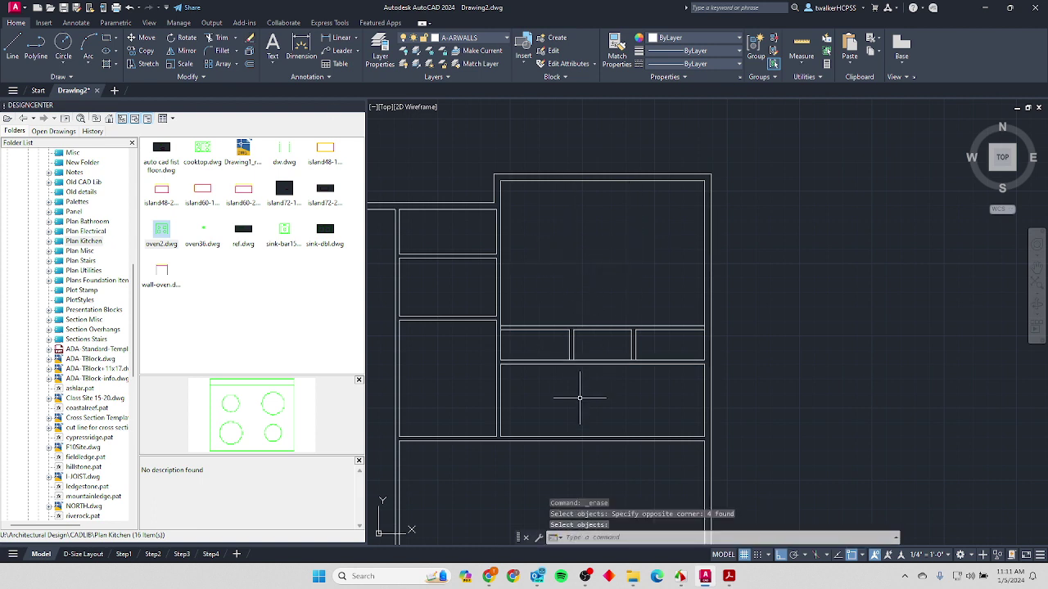
scroll(581, 399, up, 4)
text(u)
key(Return)
key(Return)
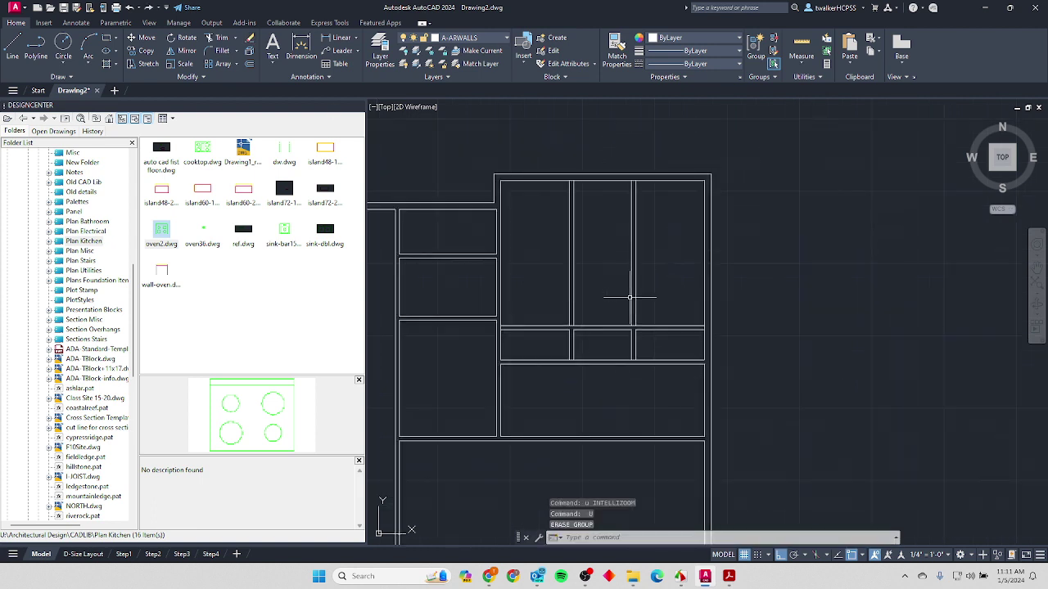
Delete the four vertical lines in the upper room and view the PDF closet dimensions.
click(652, 276)
click(565, 289)
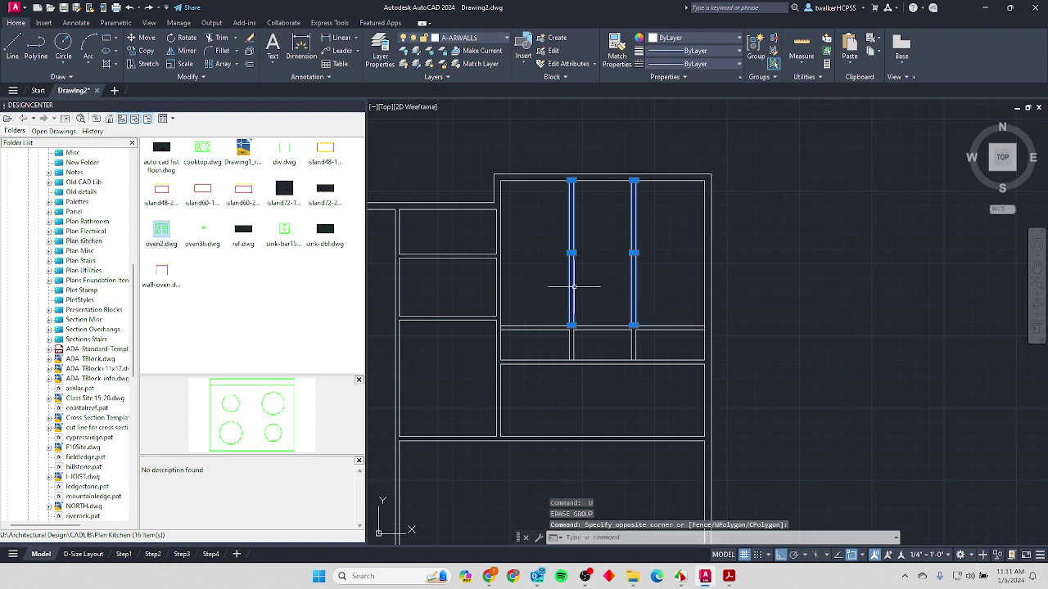
key(Delete)
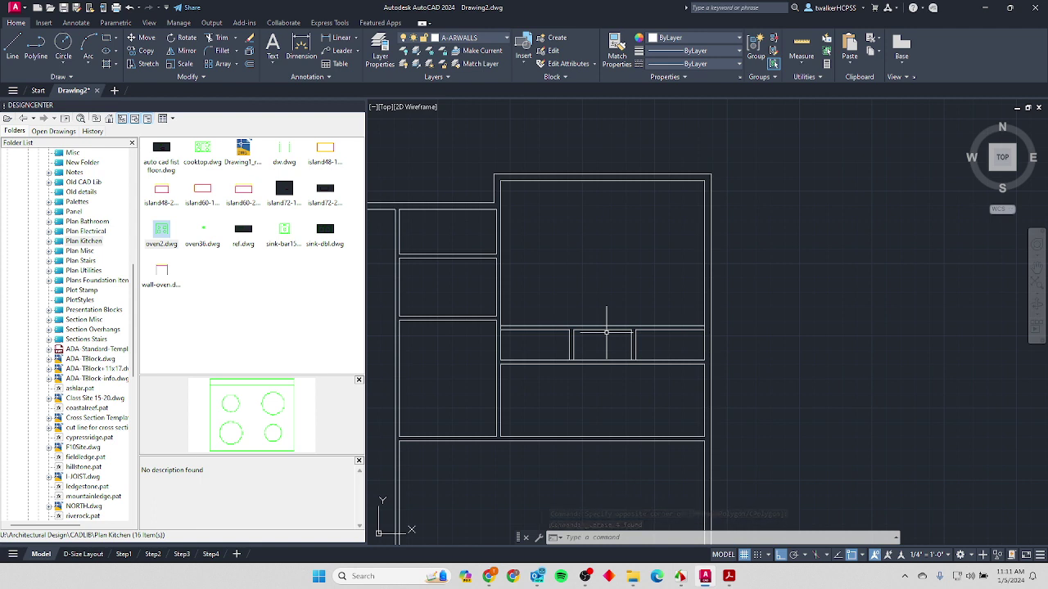
scroll(598, 351, up, 2)
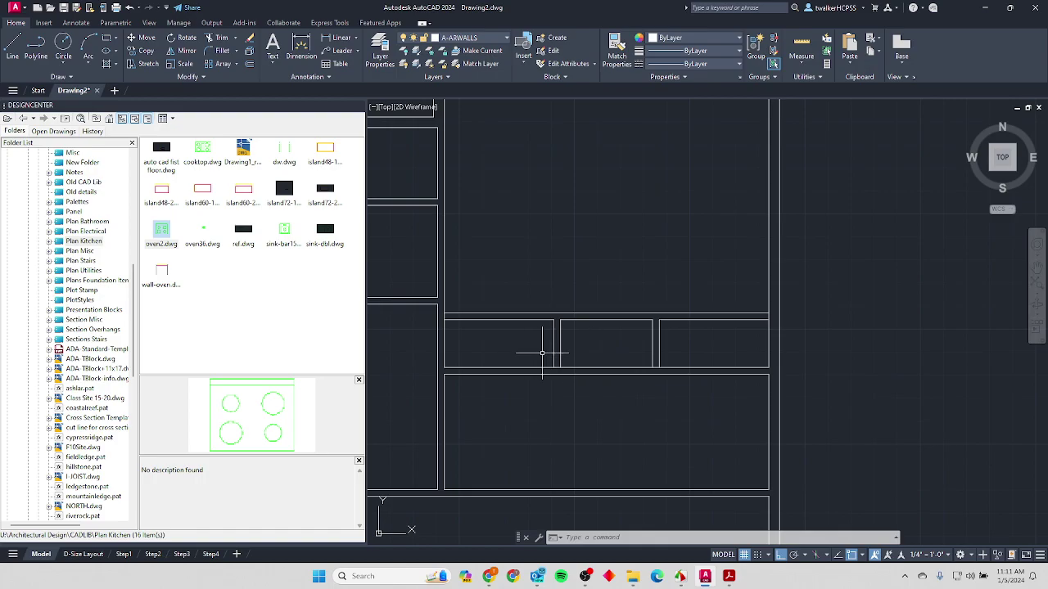
key(alt+Tab)
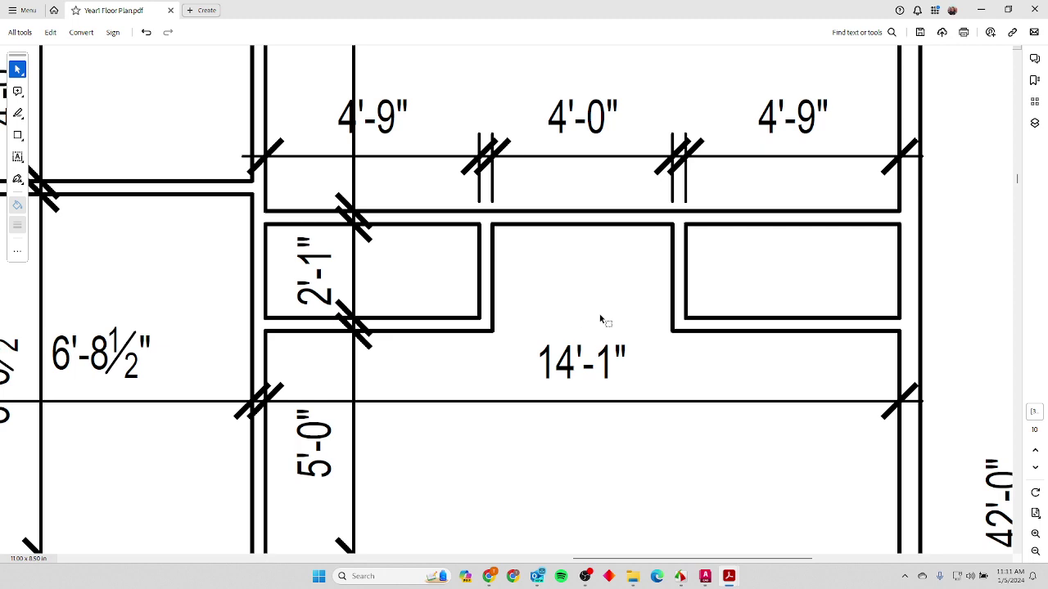
Fillet the two closet vertical lines to the horizontal wall lines.
key(alt+Tab)
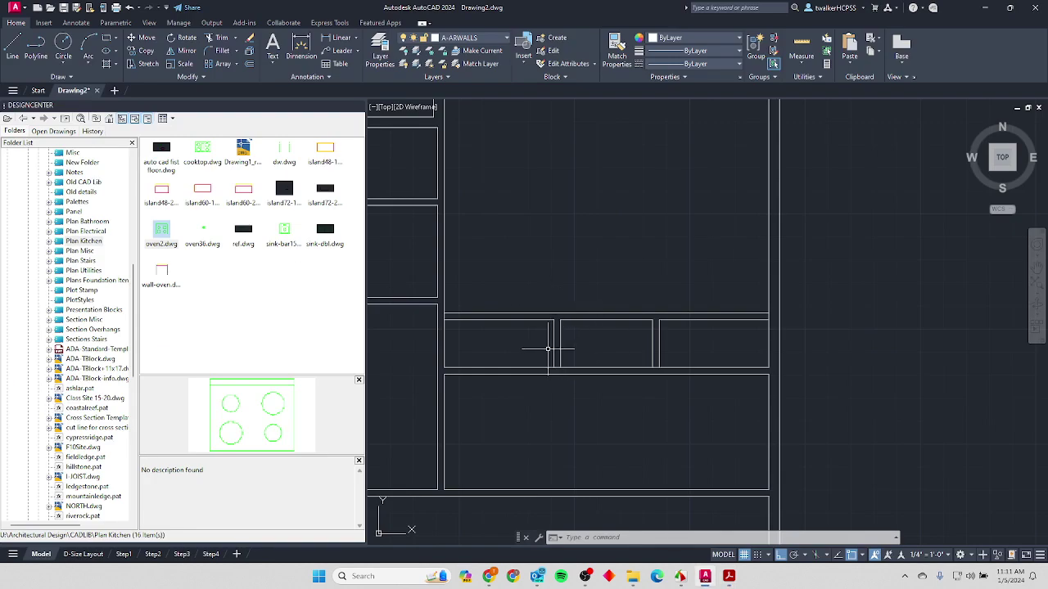
text(f)
key(Return)
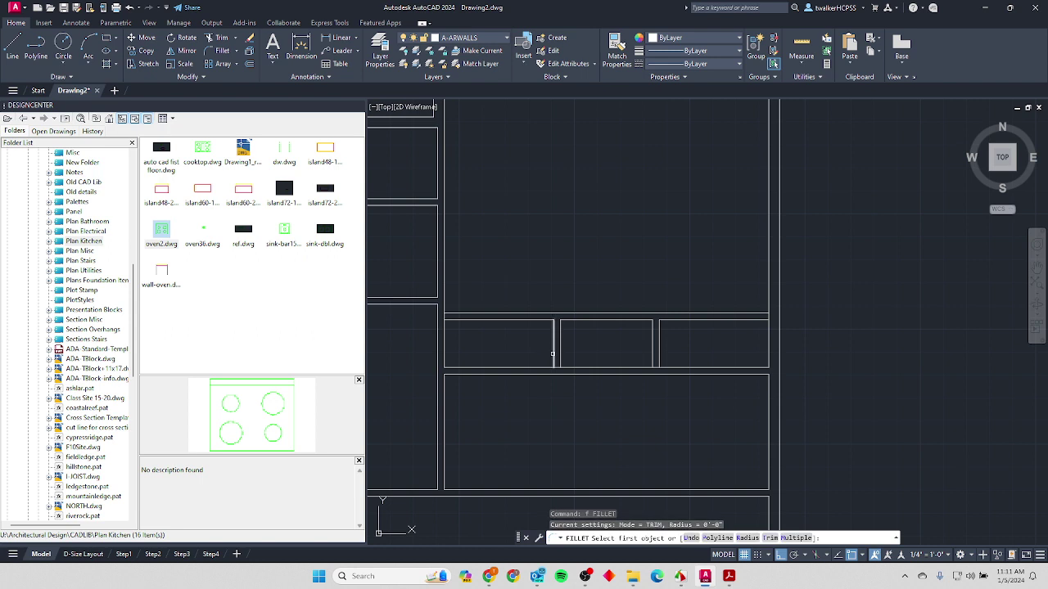
click(554, 354)
click(539, 368)
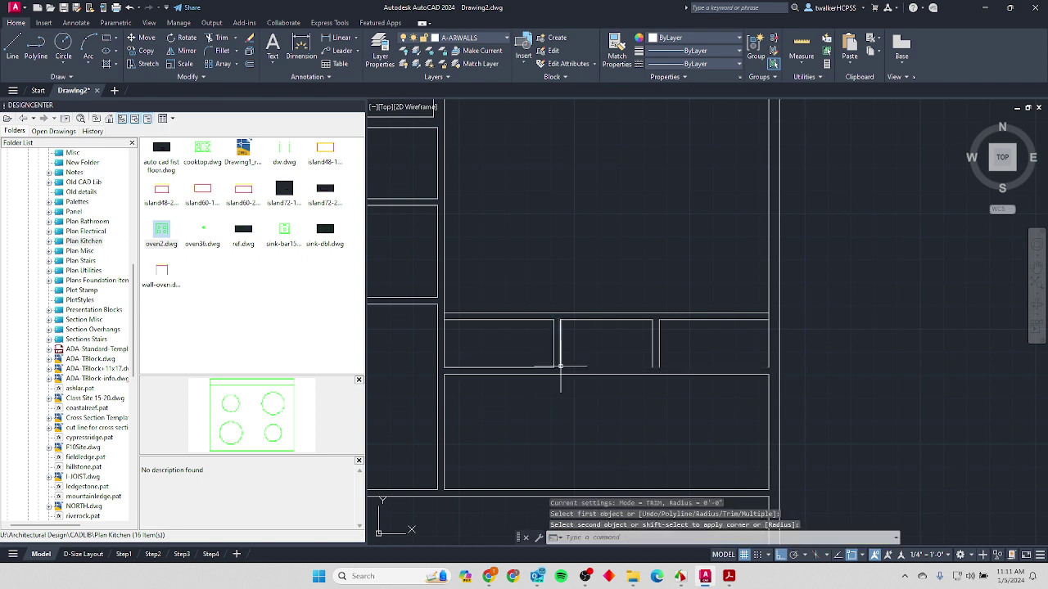
key(Return)
click(560, 359)
click(546, 372)
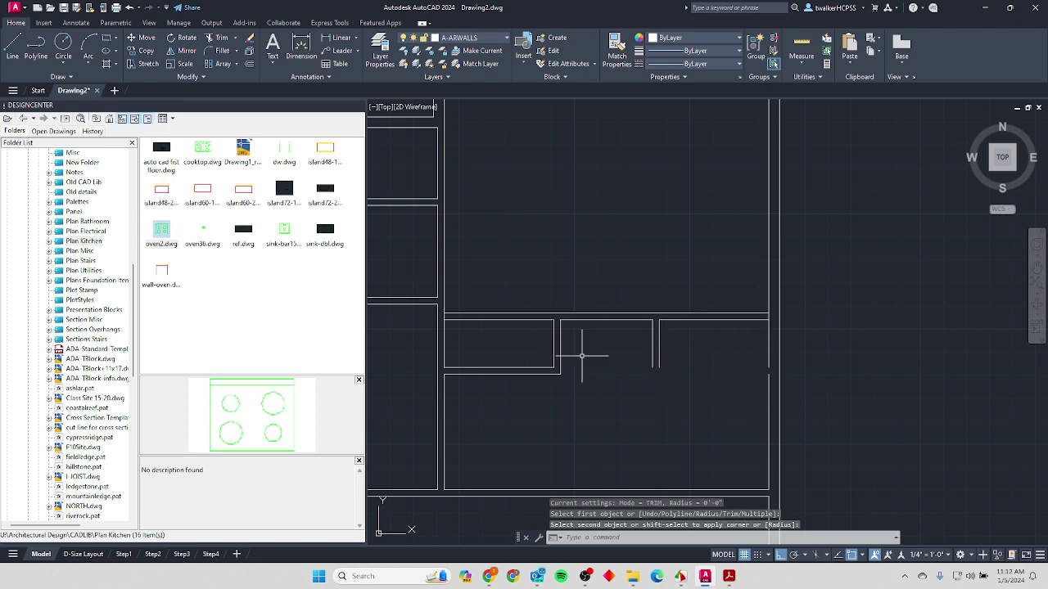
key(Escape)
Delete some closet wall lines and mirror four wall lines about the midpoint.
click(682, 338)
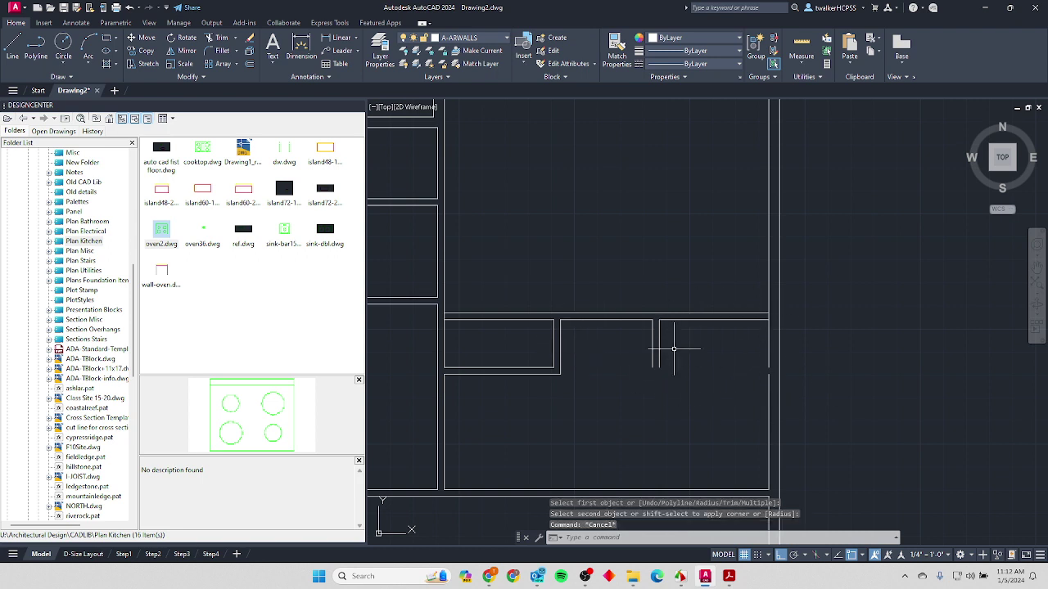
click(636, 367)
key(Delete)
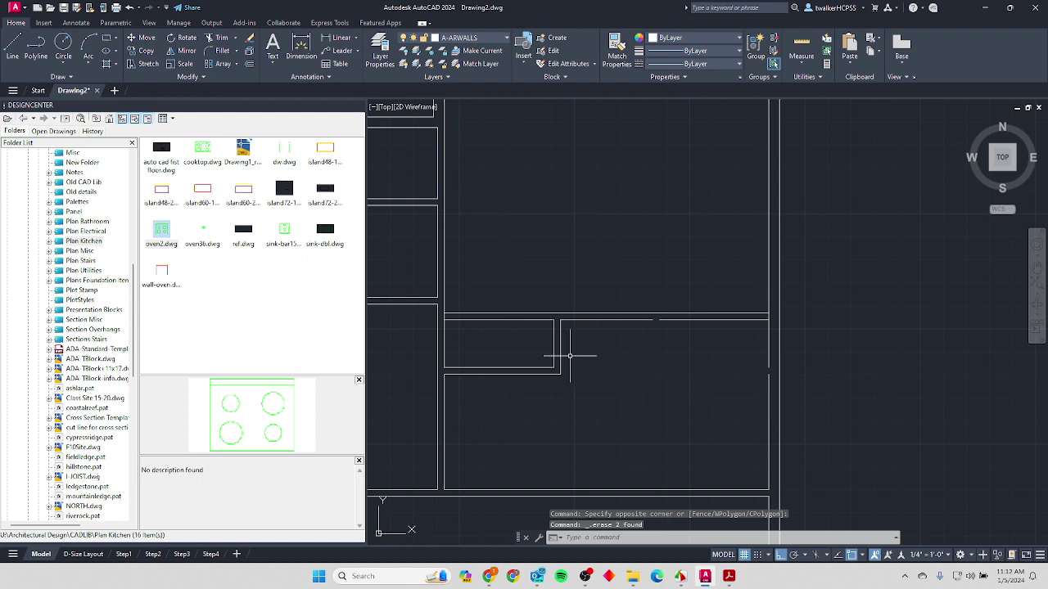
text(mi)
key(Return)
click(571, 350)
click(444, 426)
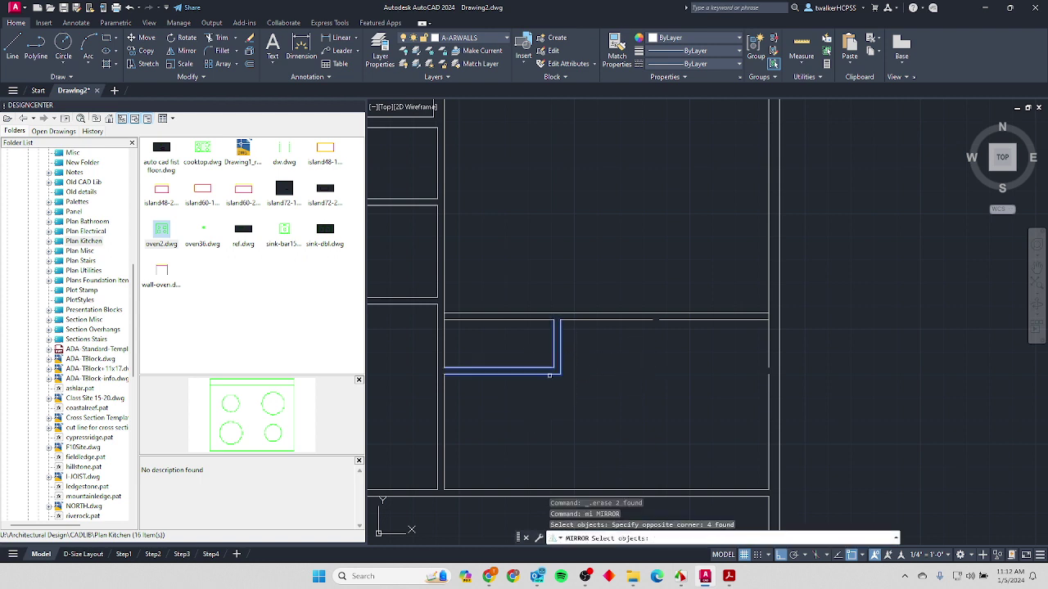
key(Return)
click(606, 319)
click(613, 429)
key(Return)
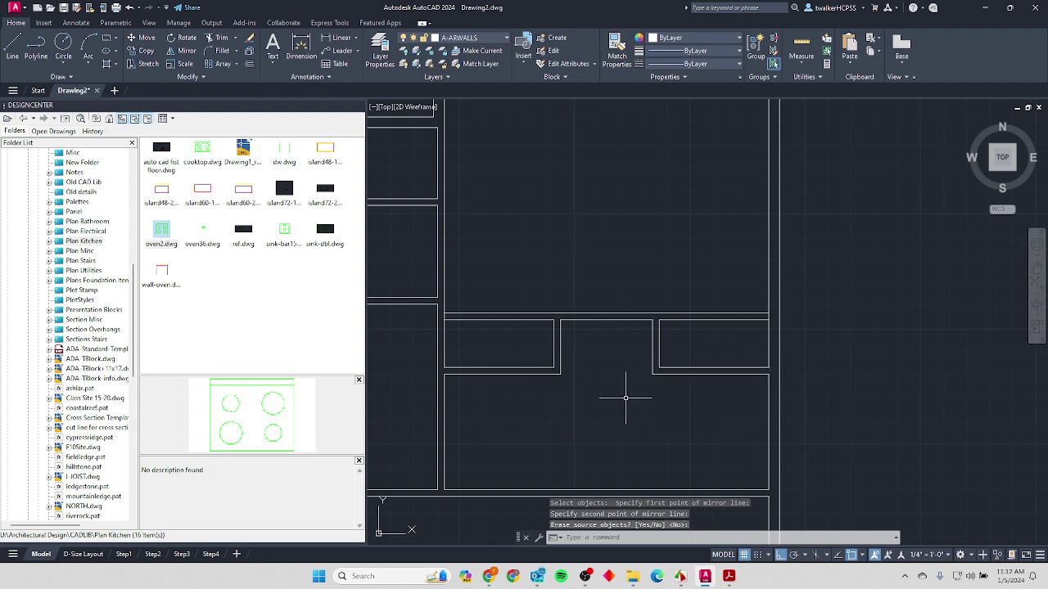
Undo the mirror, the wall line deletion and the fillet.
text(u)
key(Return)
text(u)
key(Return)
text(u)
key(Return)
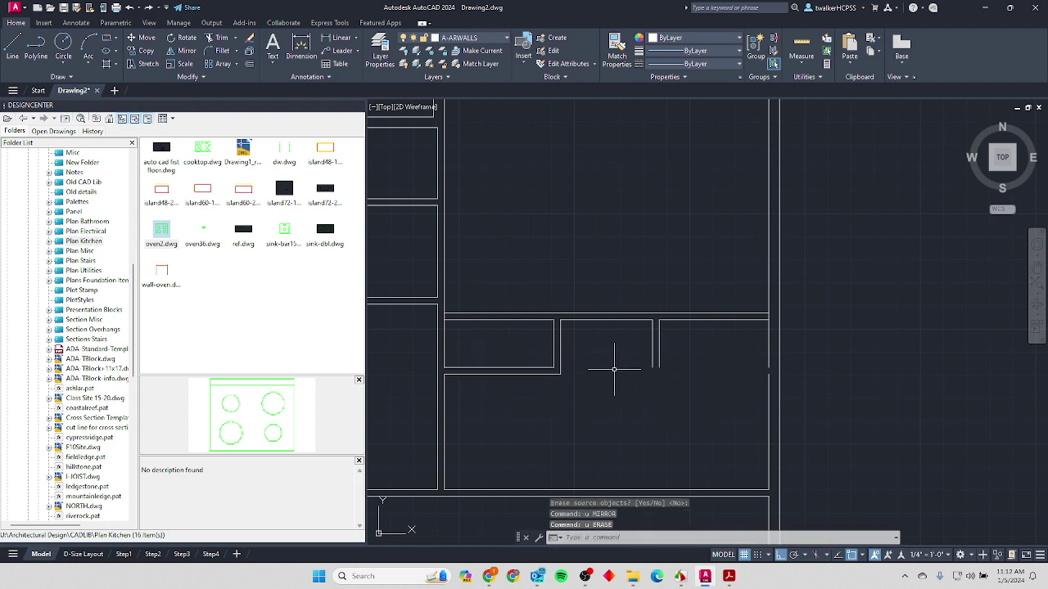
Undo the earlier fillet and extend both closet side lines down to the lower wall.
text(u)
key(Return)
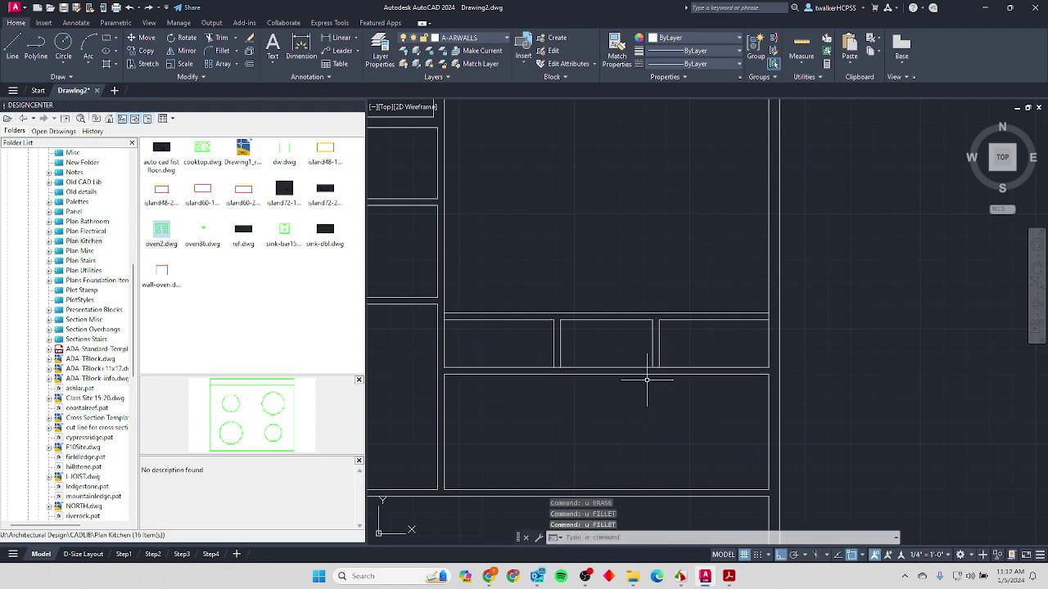
scroll(639, 379, up, 2)
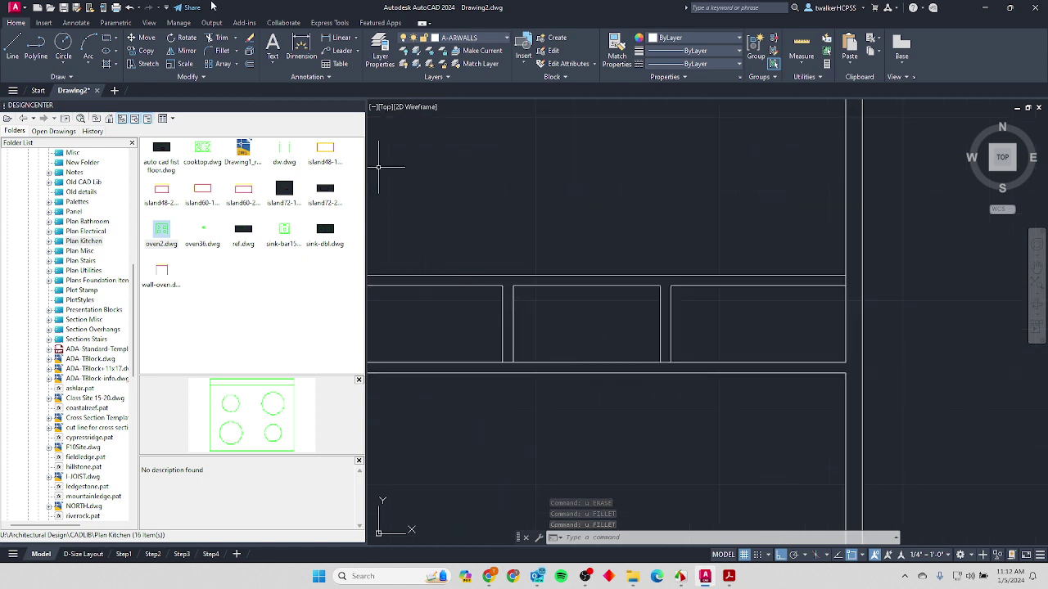
click(235, 38)
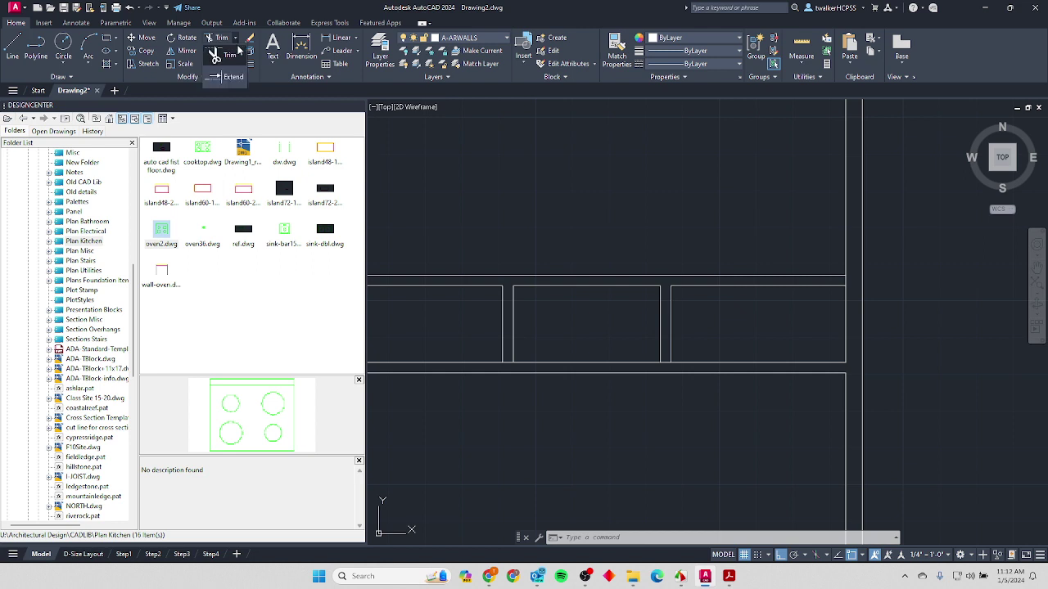
click(233, 77)
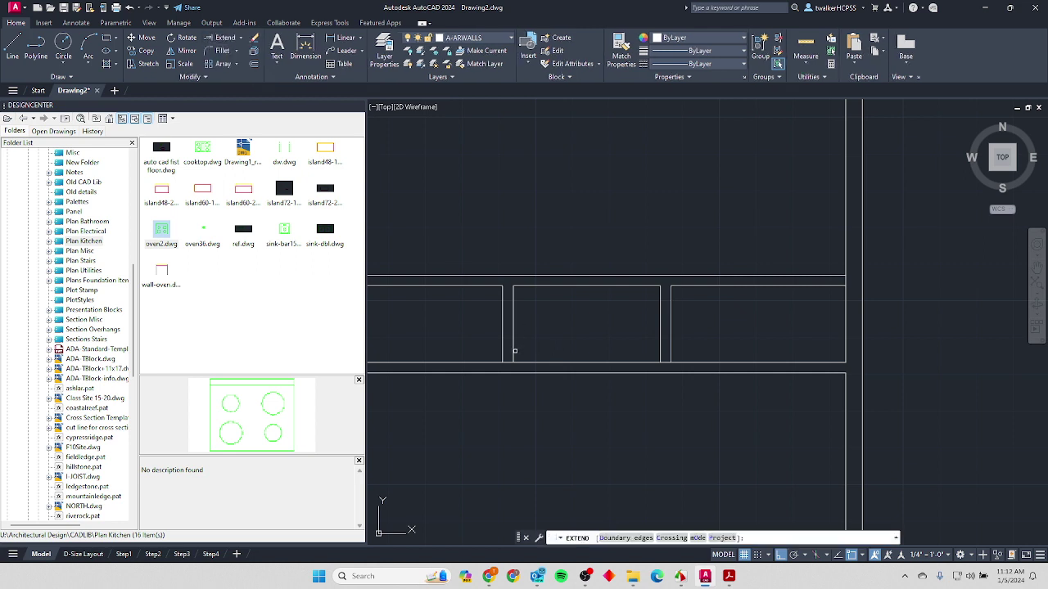
click(515, 351)
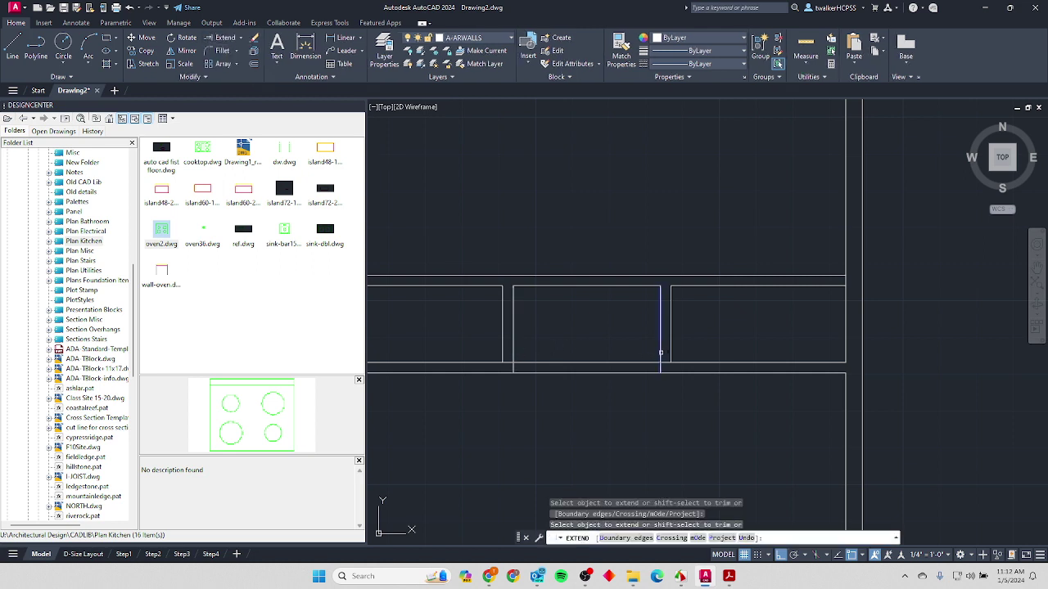
click(661, 354)
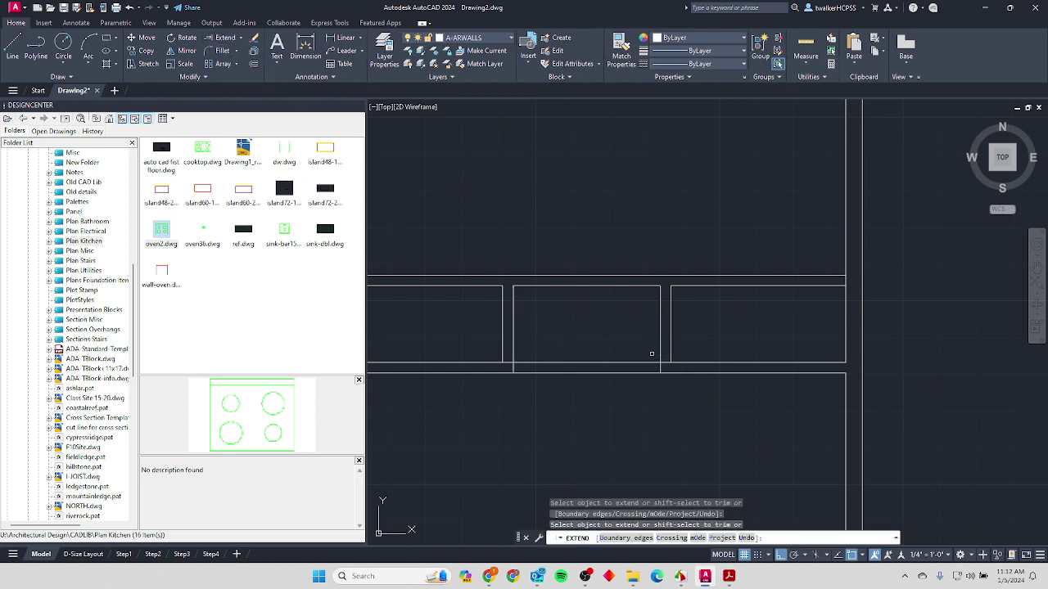
Trim away the closet's bottom wall lines to open it into the room below.
shift+click(597, 362)
shift+click(594, 373)
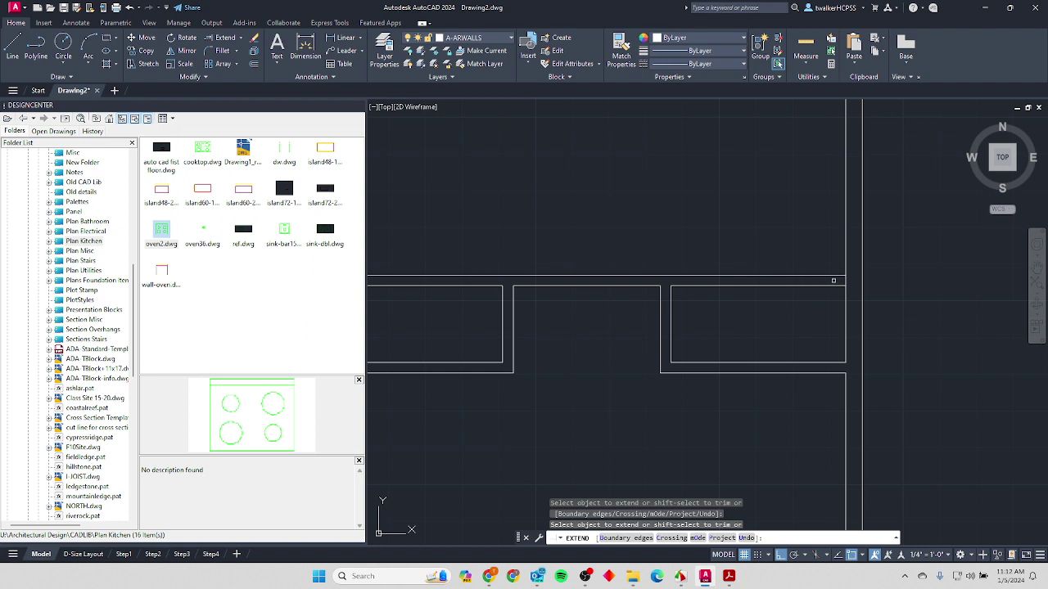
scroll(846, 282, down, 2)
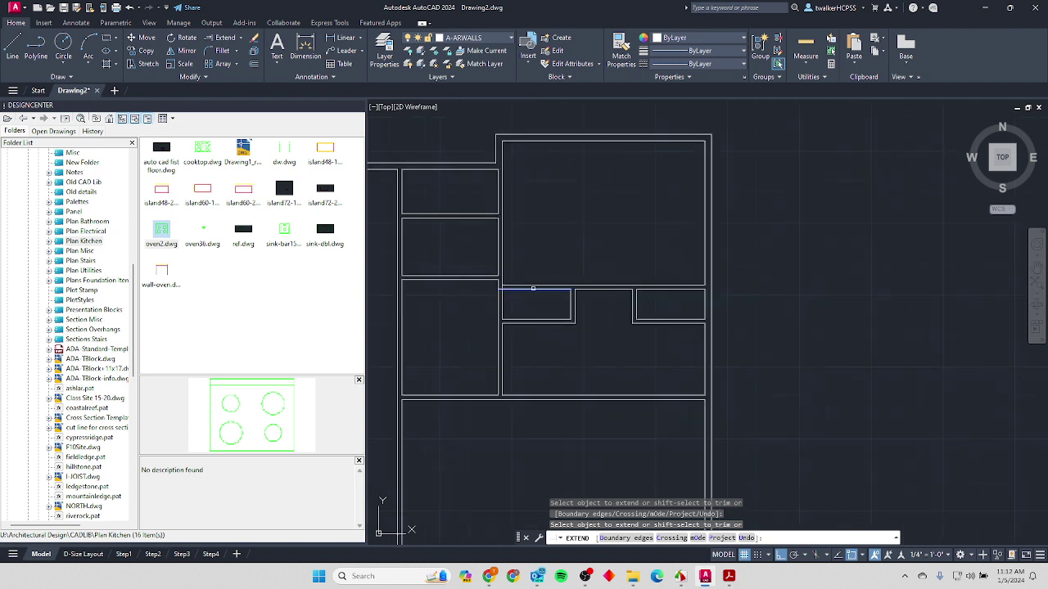
scroll(458, 282, up, 3)
scroll(573, 278, down, 2)
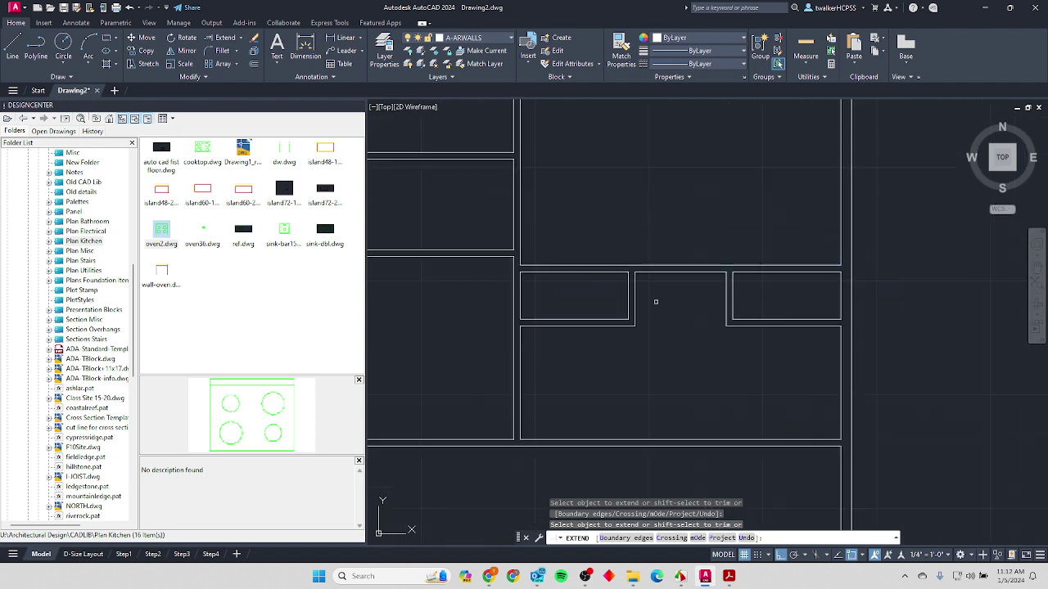
key(Escape)
scroll(721, 327, down, 2)
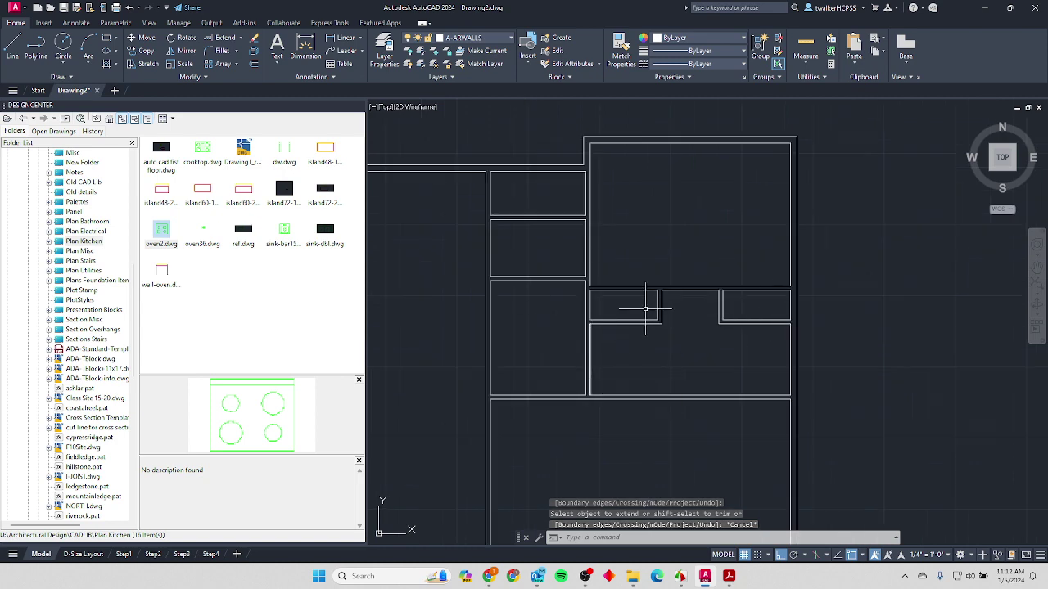
scroll(646, 306, down, 4)
Scroll the PDF floor plan to the Step 4 page, Adding Exterior Openings.
key(alt+Tab)
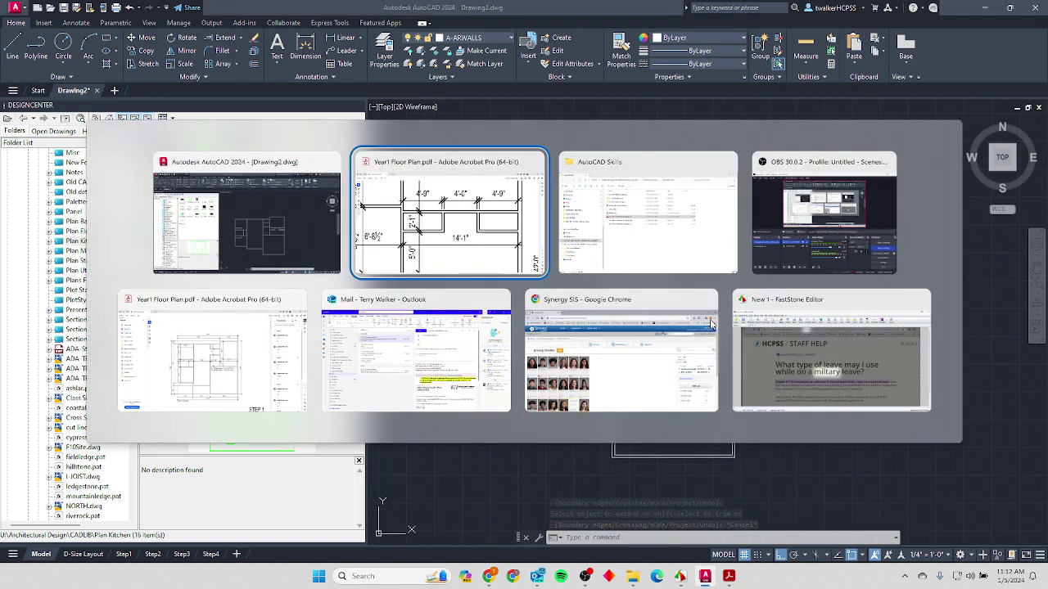
ctrl+scroll(692, 320, down, 3)
ctrl+scroll(692, 319, down, 3)
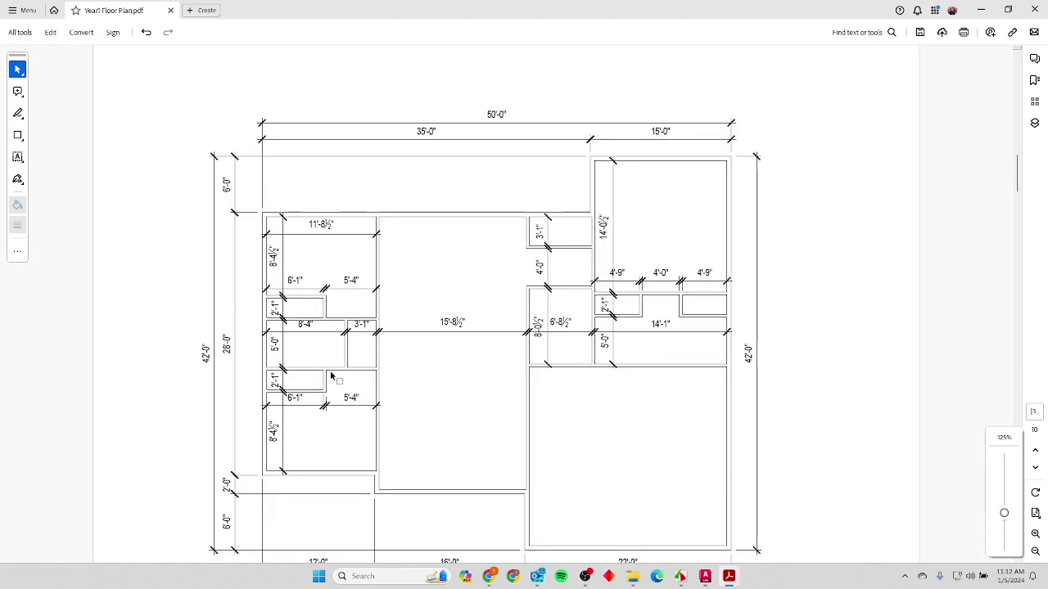
ctrl+scroll(620, 318, down, 2)
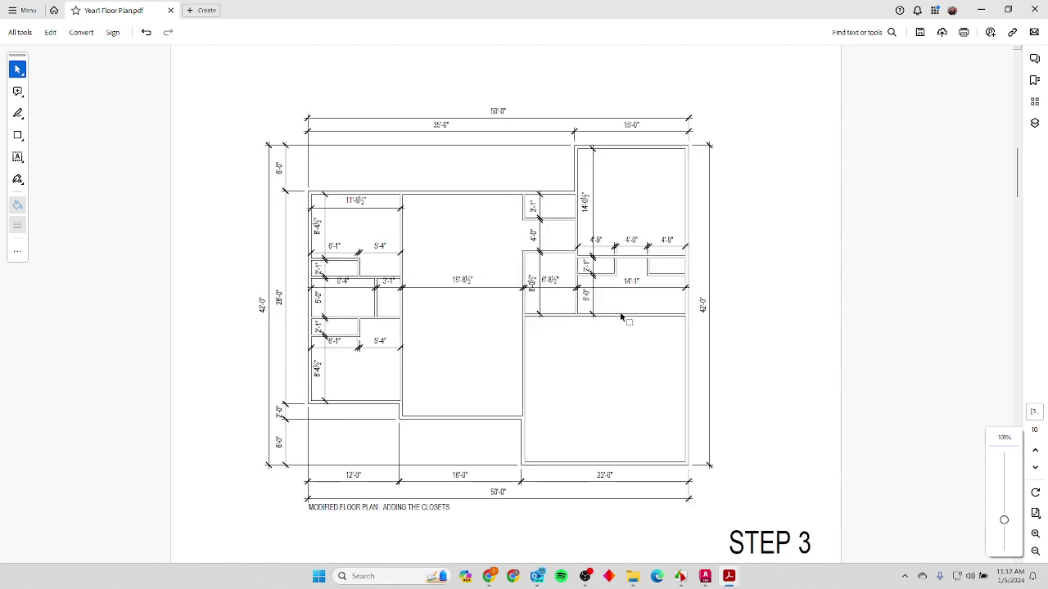
scroll(584, 324, down, 3)
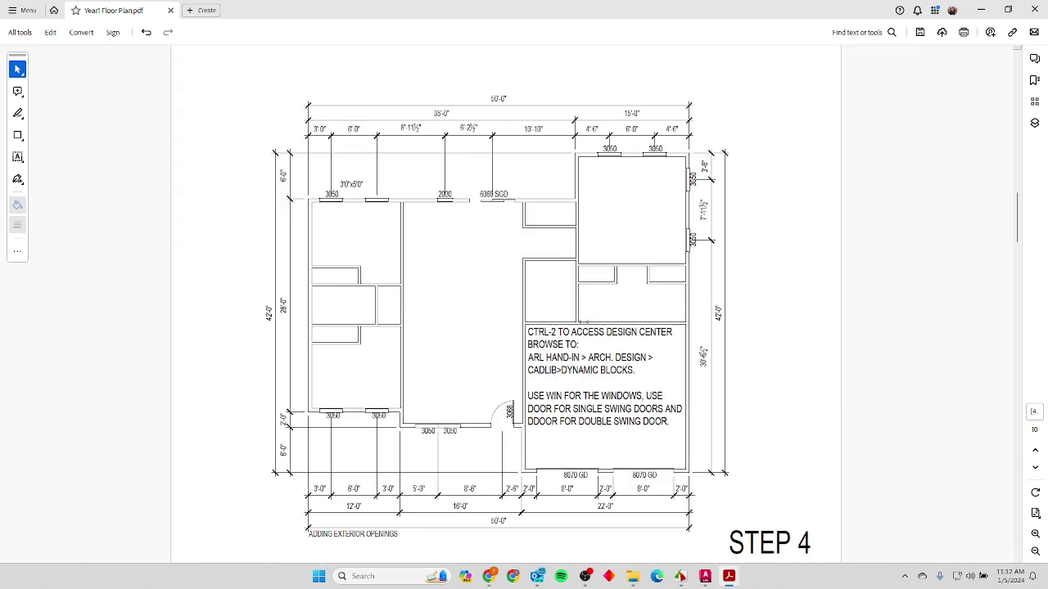
Copy the right floor plan with CO and place the copy to its right.
key(alt+Tab)
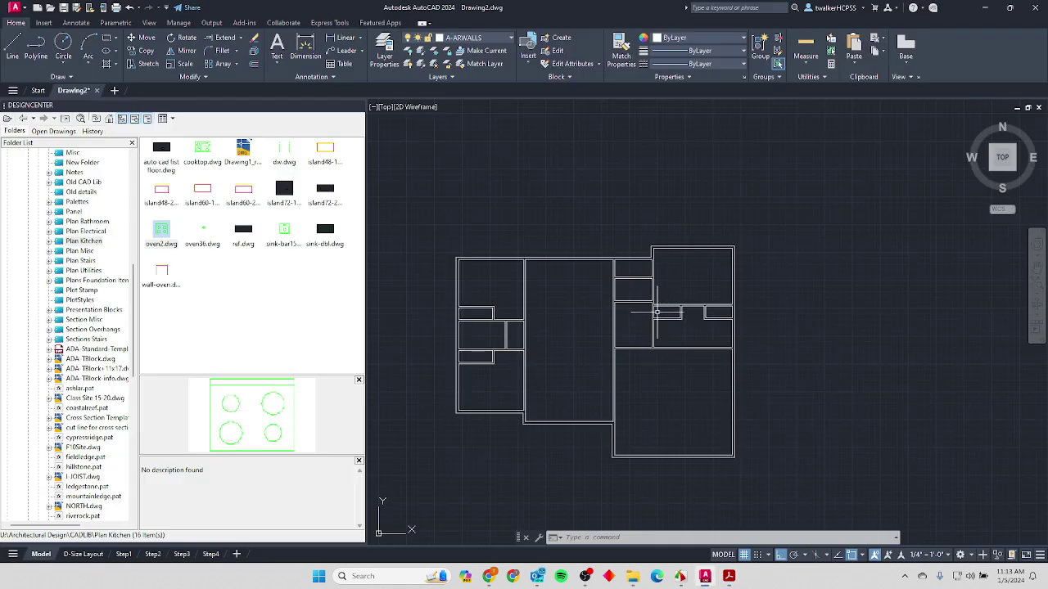
scroll(687, 305, down, 2)
text(co)
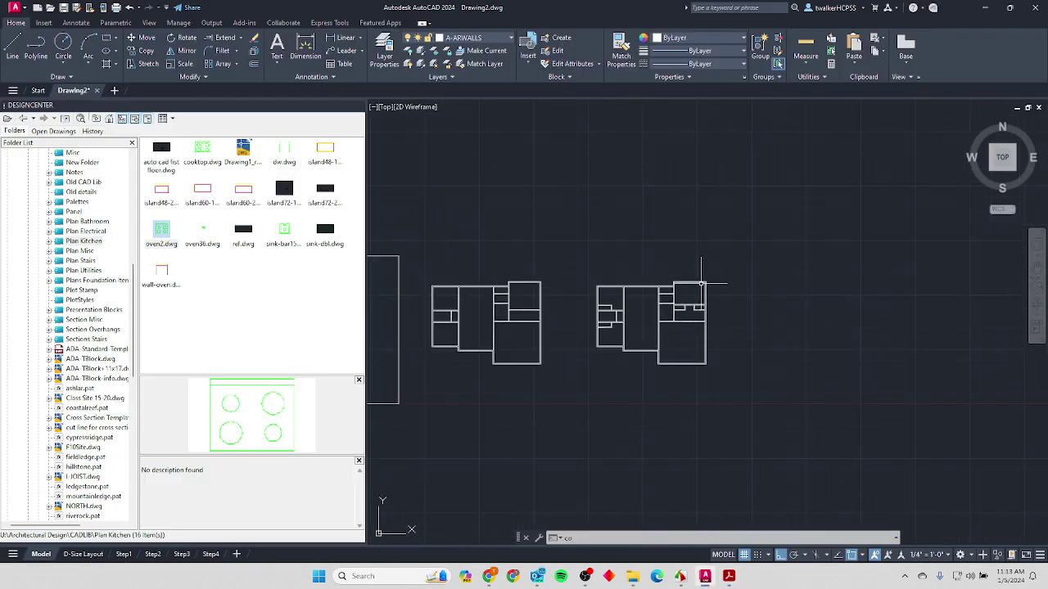
key(Return)
click(747, 258)
click(564, 419)
key(Return)
click(560, 394)
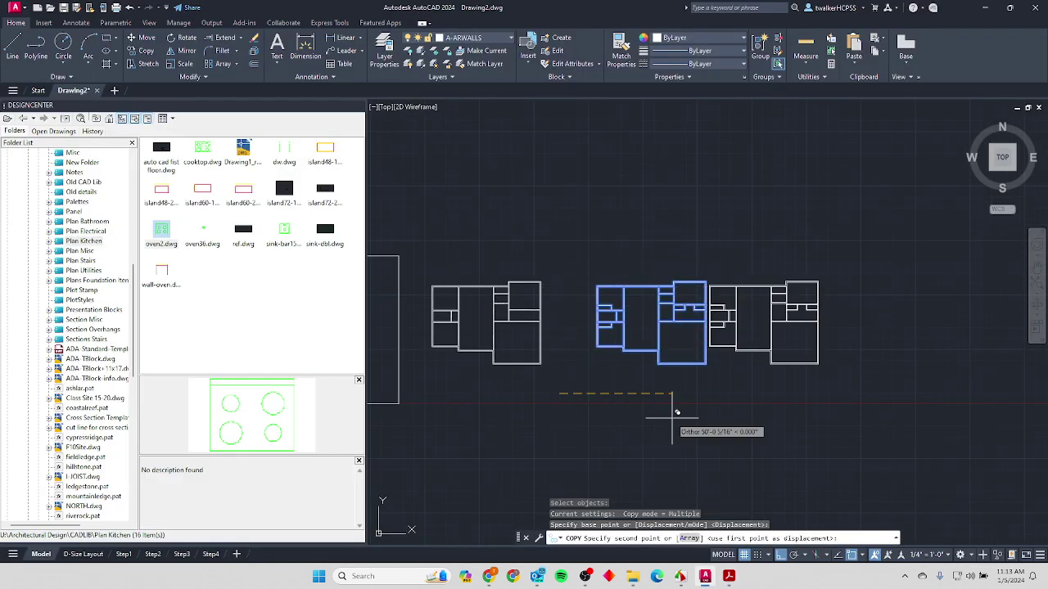
click(732, 432)
key(Escape)
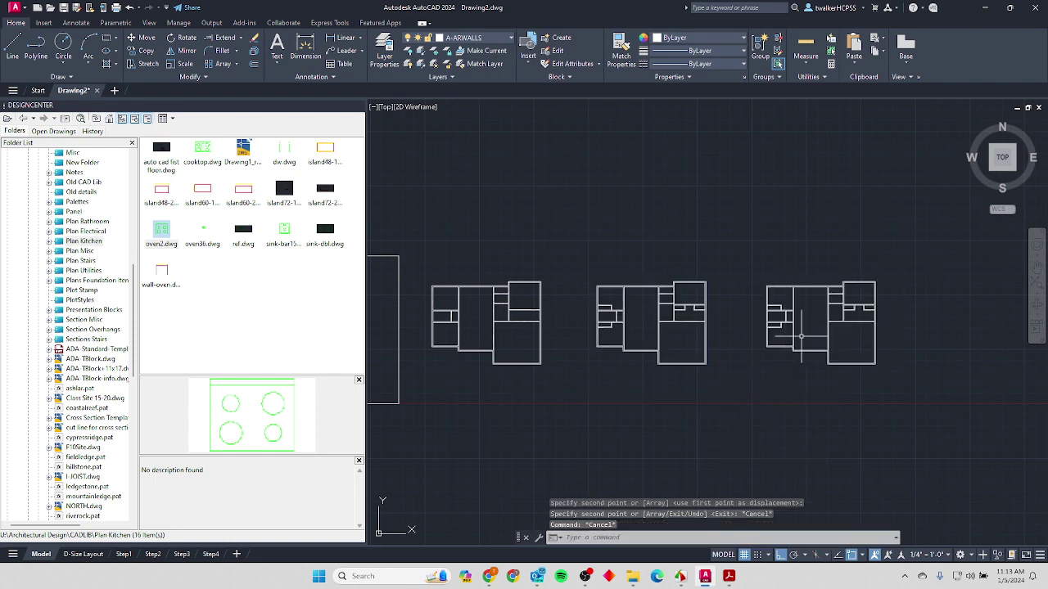
scroll(798, 340, down, 4)
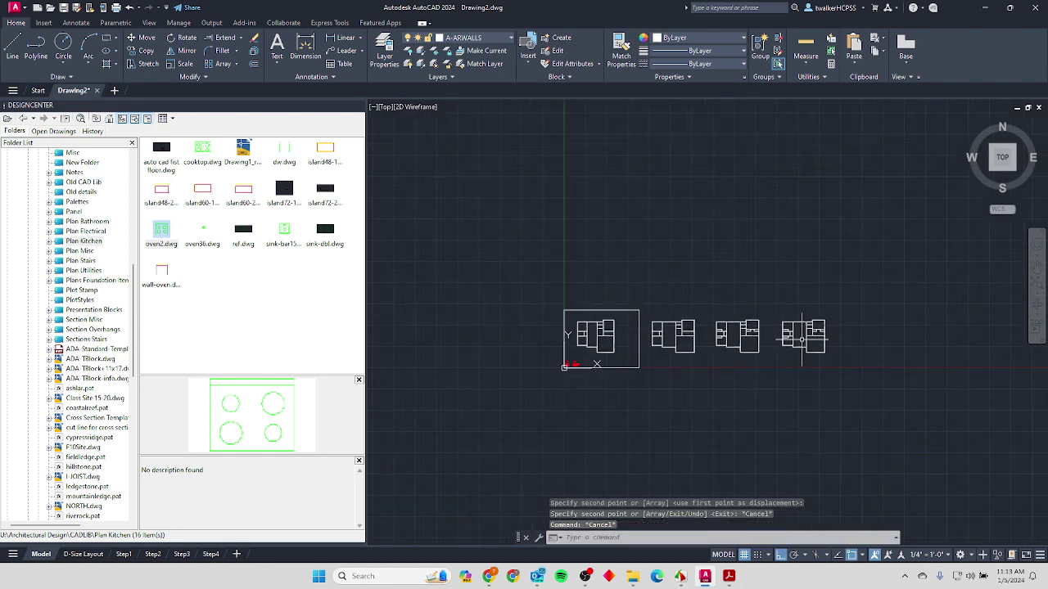
scroll(827, 339, up, 6)
scroll(819, 301, up, 4)
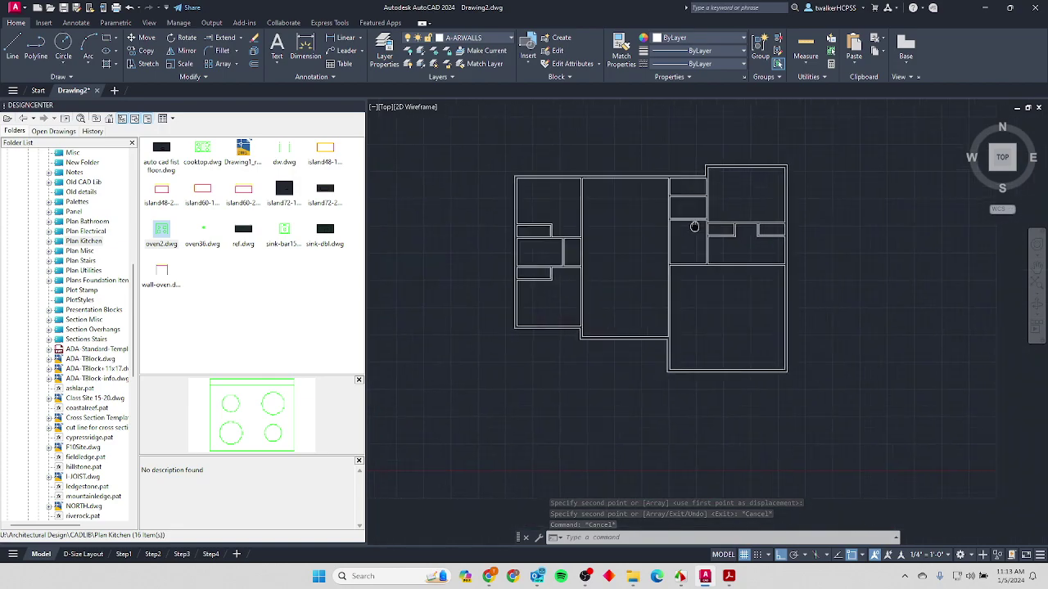
Zoom into the top wall's 3050, 2030 and 6068 SGD openings on the Step 4 page.
key(alt+Tab)
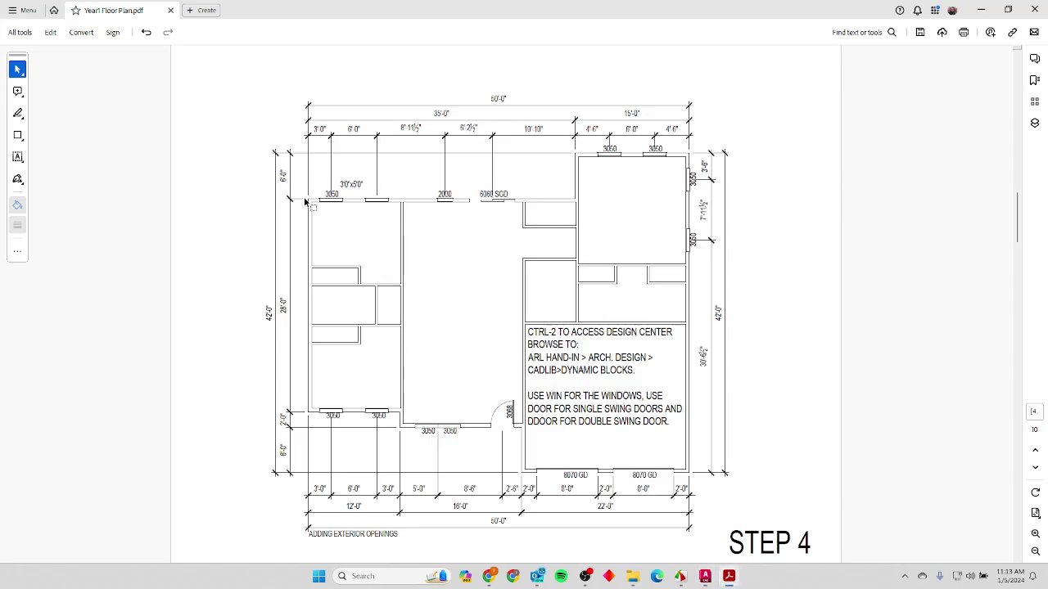
ctrl+scroll(327, 200, up, 5)
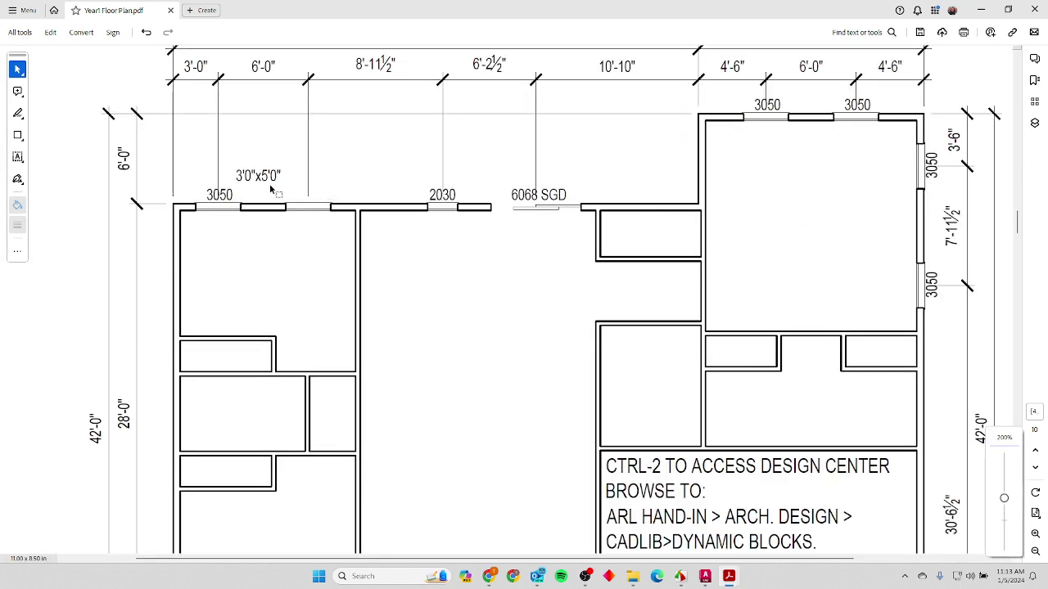
scroll(207, 198, up, 1)
scroll(208, 199, up, 1)
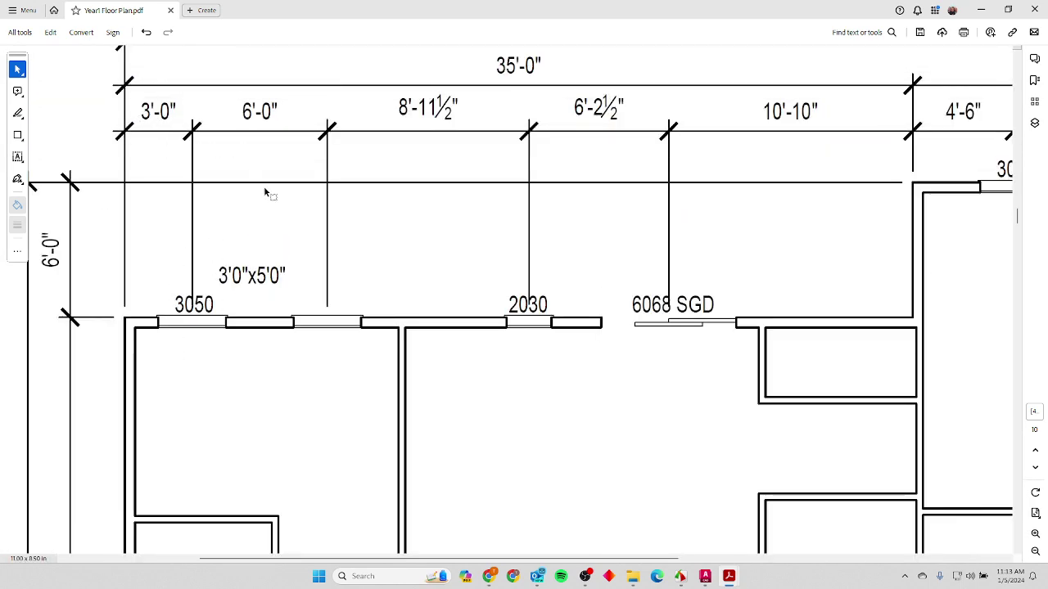
scroll(456, 274, down, 6)
ctrl+scroll(545, 246, down, 1)
ctrl+scroll(544, 246, down, 2)
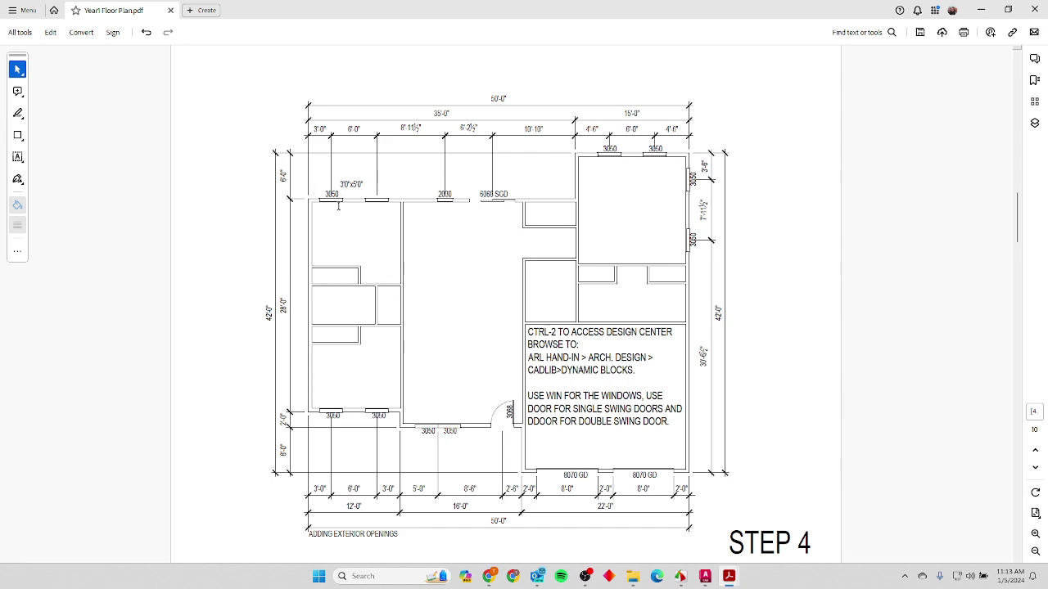
ctrl+scroll(312, 187, up, 6)
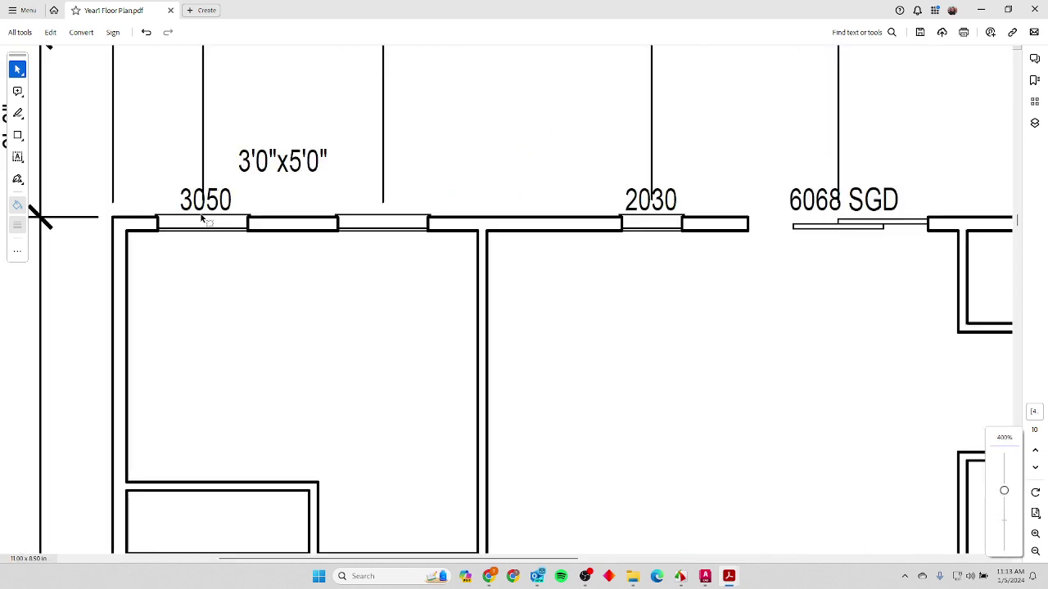
ctrl+scroll(202, 220, down, 2)
scroll(173, 219, up, 2)
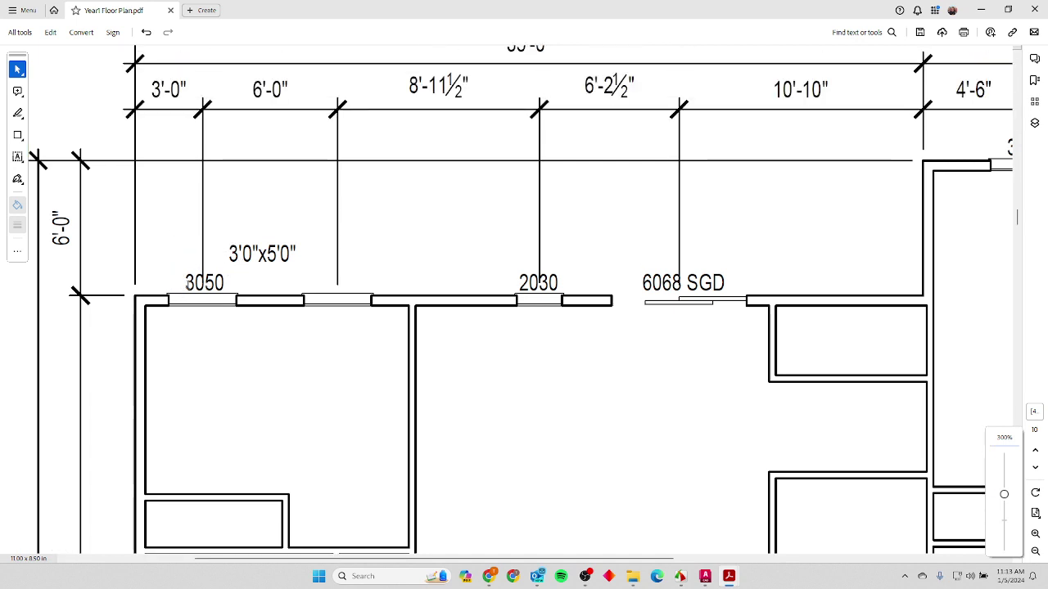
Strike through x5'0" in the 3050 window's 3'0"x5'0" label.
drag(187, 280, 203, 296)
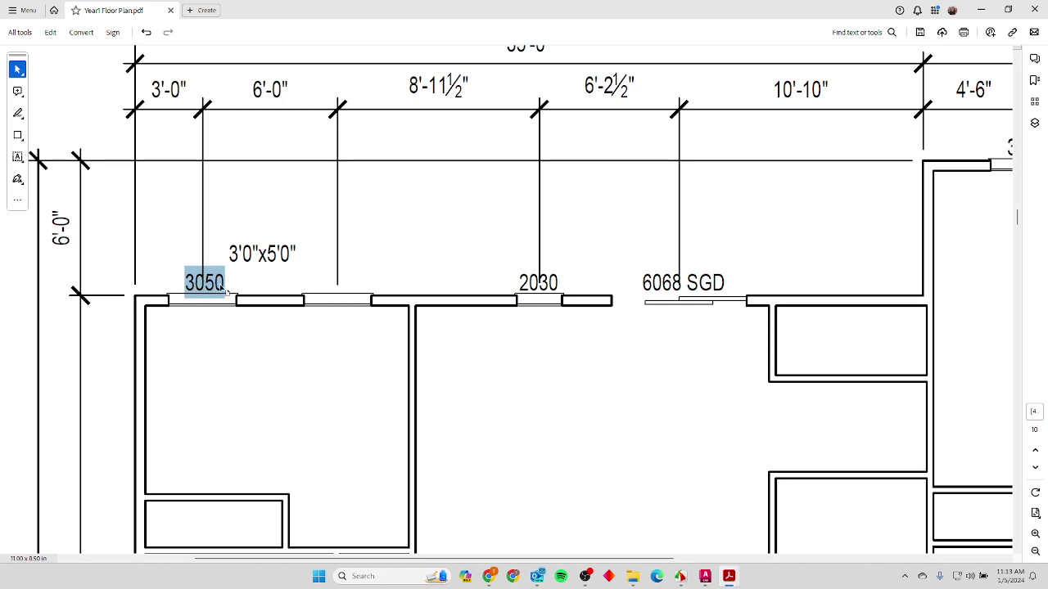
drag(299, 253, 228, 253)
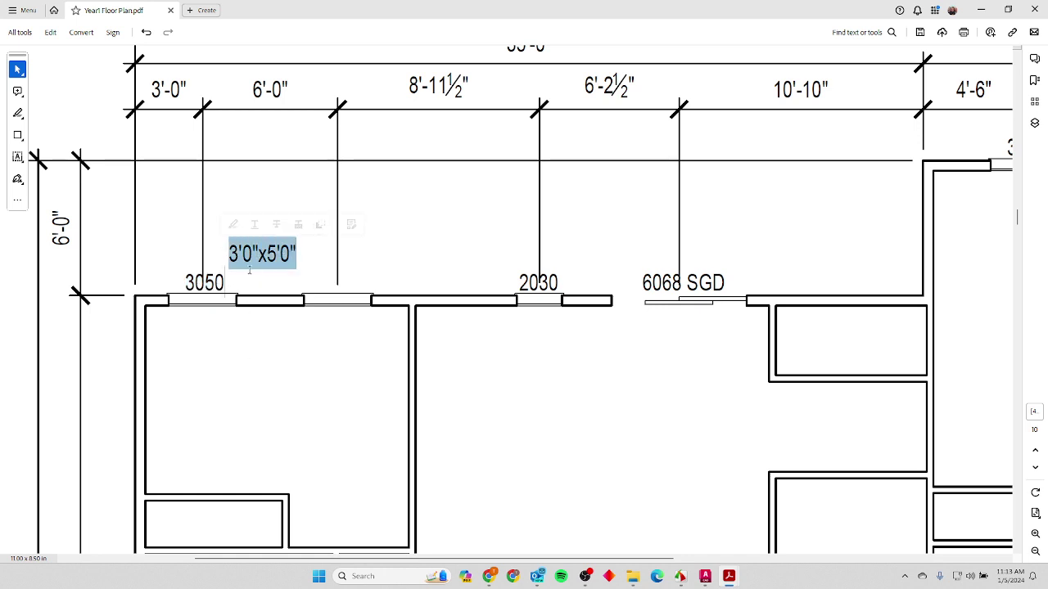
key(Left)
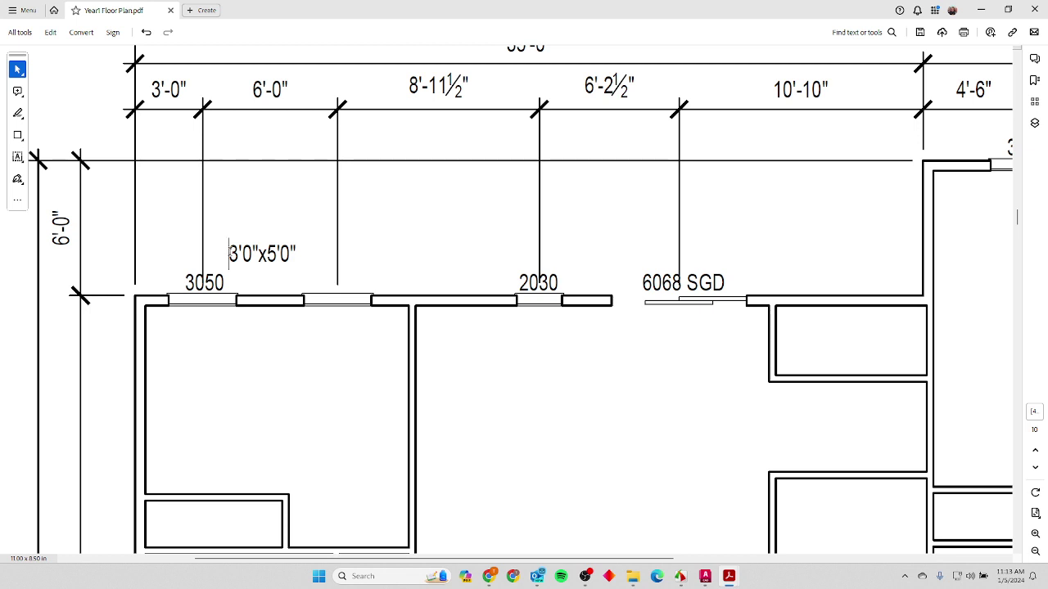
mouse_move(258, 254)
mouse_down()
mouse_move(300, 255)
mouse_move(258, 255)
mouse_up()
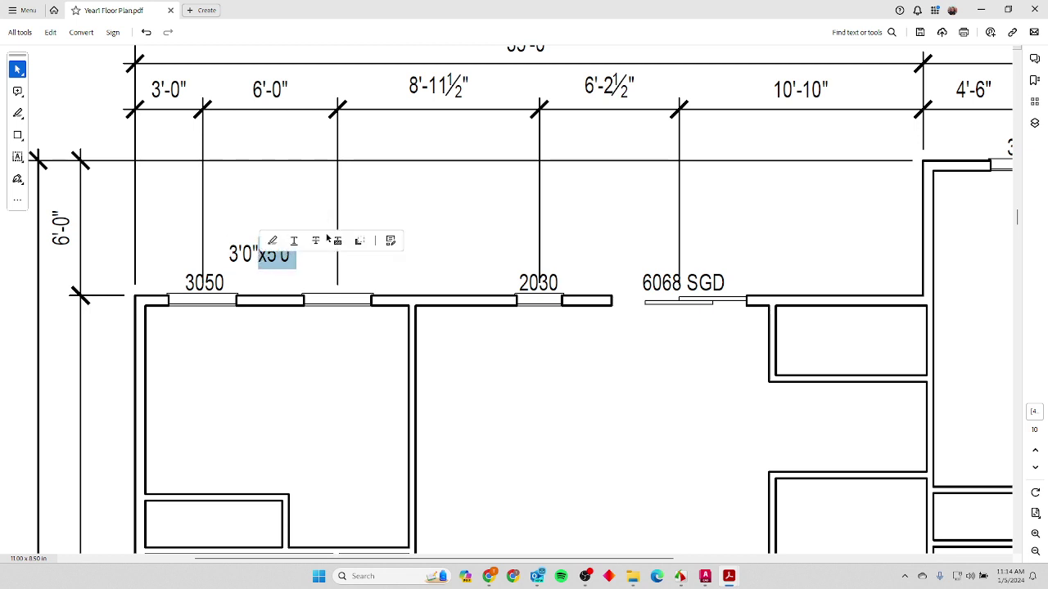
click(316, 241)
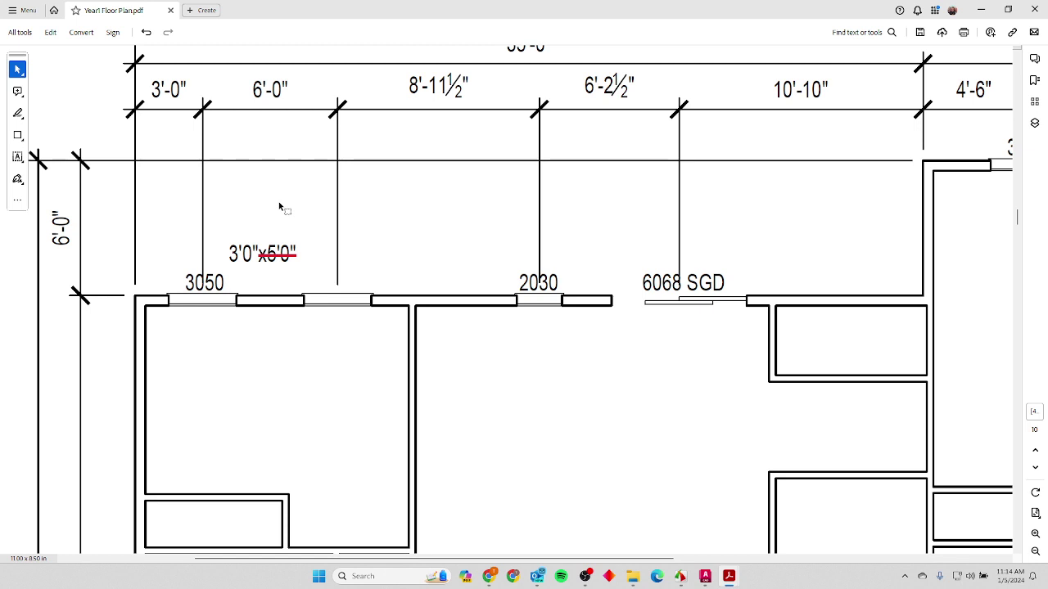
Highlight 3'0" in yellow and return to the AutoCAD drawing.
drag(228, 250, 260, 254)
click(248, 254)
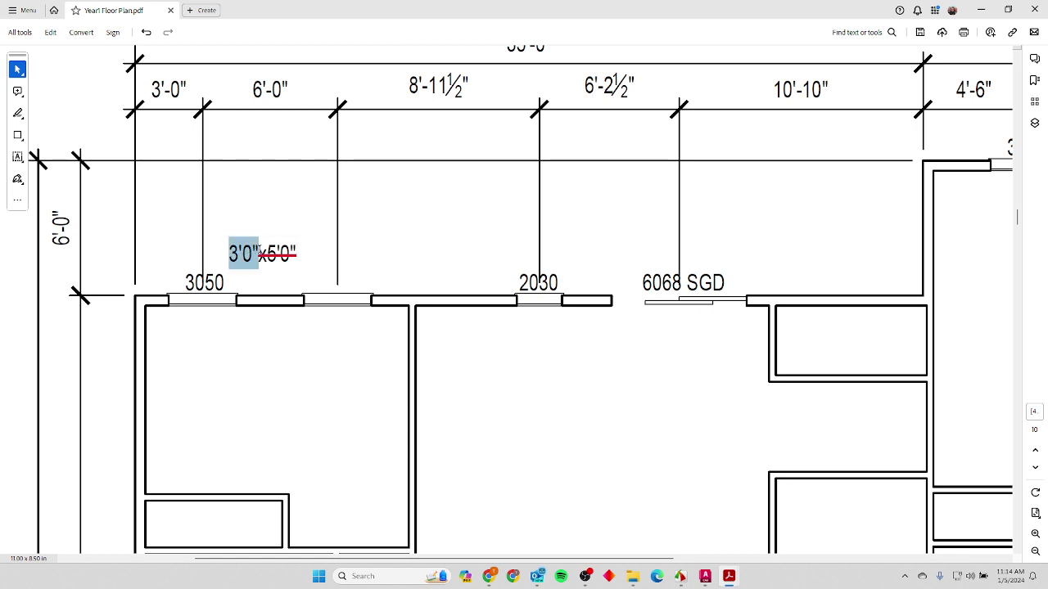
click(273, 226)
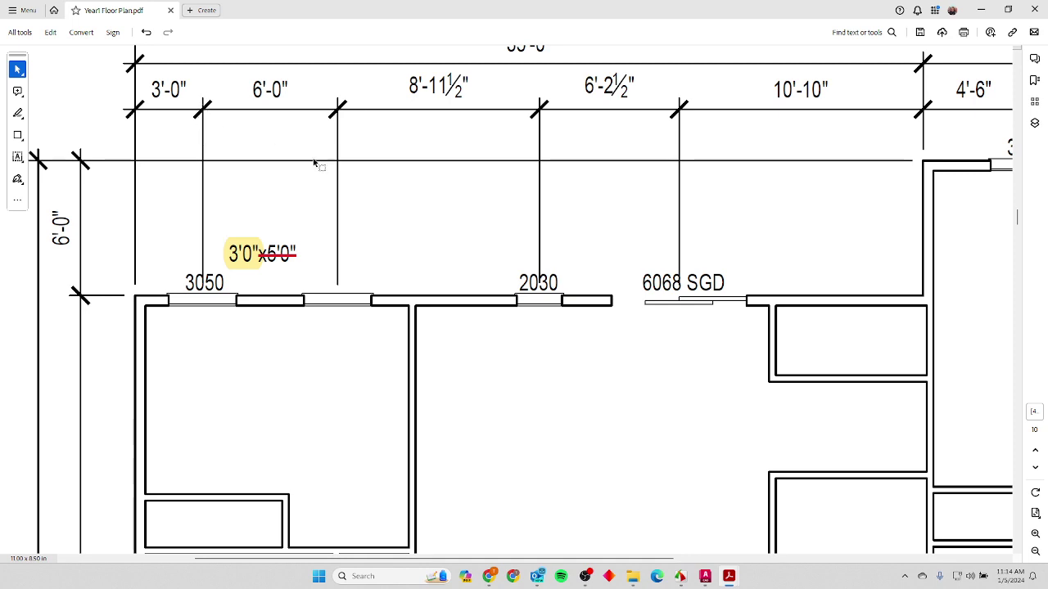
key(alt+Tab)
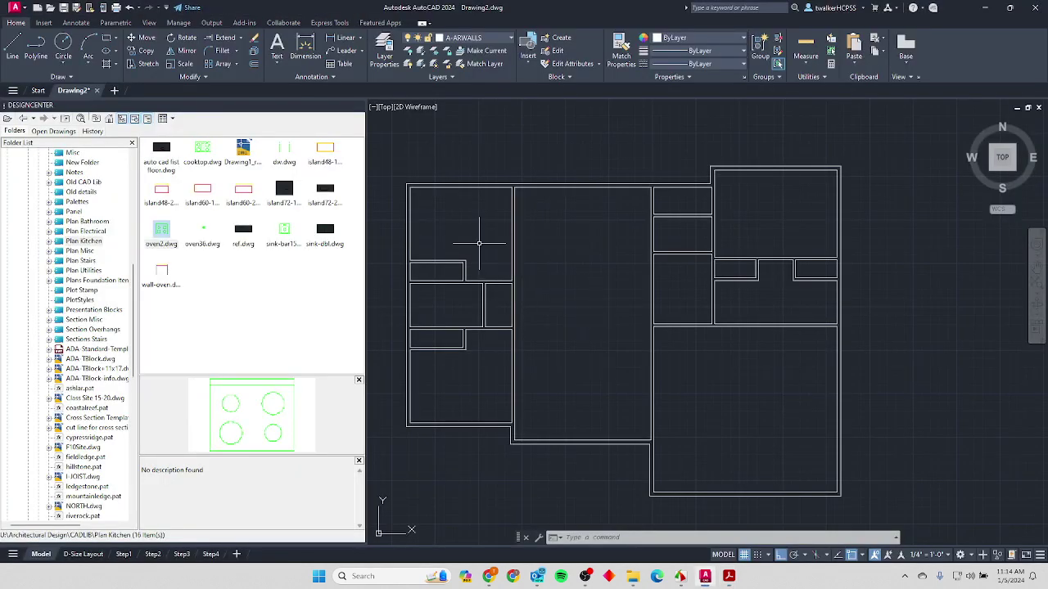
Offset the upper-left room's left wall line 3' into the room as a window guide.
text(o)
key(Return)
text(3')
key(Return)
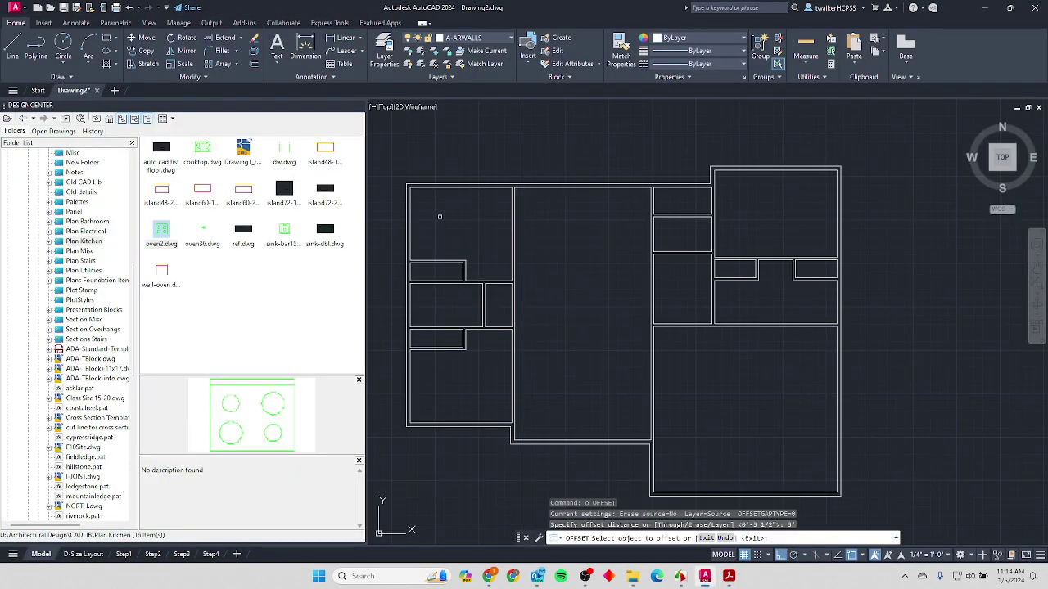
click(410, 211)
click(423, 208)
key(Return)
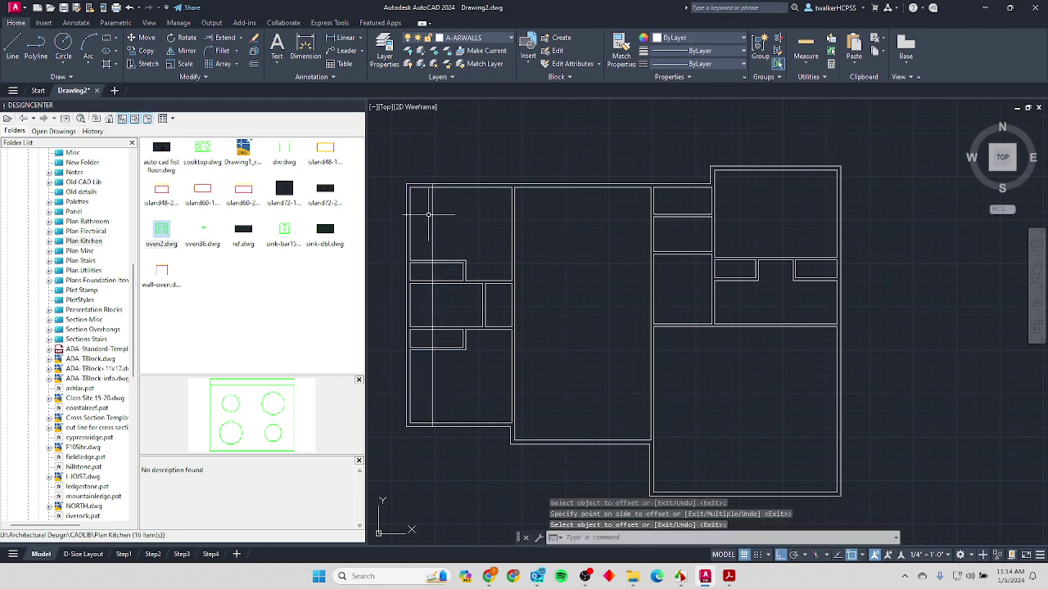
scroll(430, 215, up, 4)
Offset the new guide line a further 6' to the right, then return to the PDF.
key(Return)
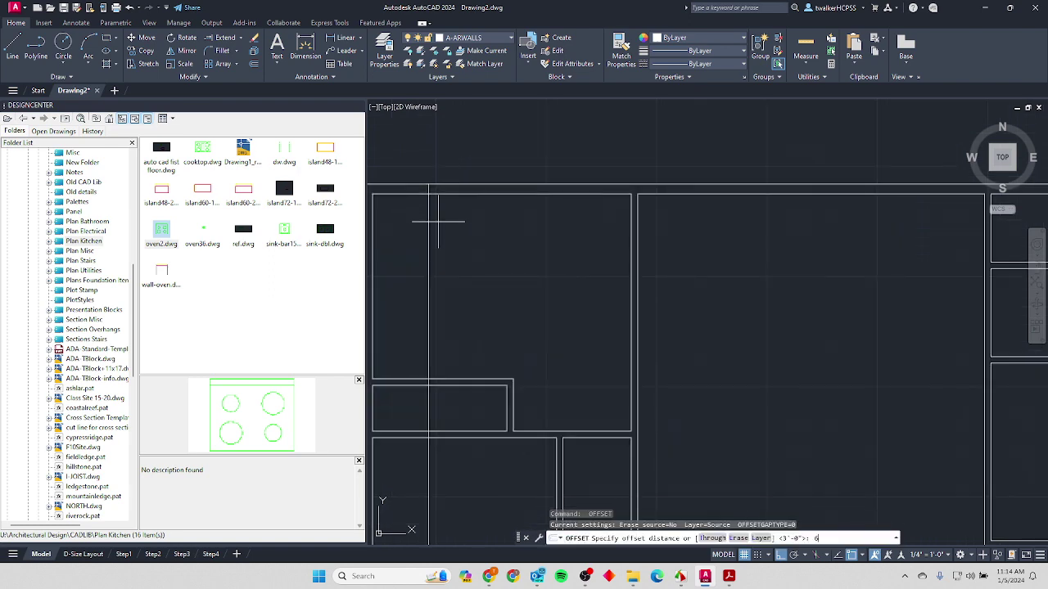
text(6')
key(Return)
click(429, 221)
click(533, 234)
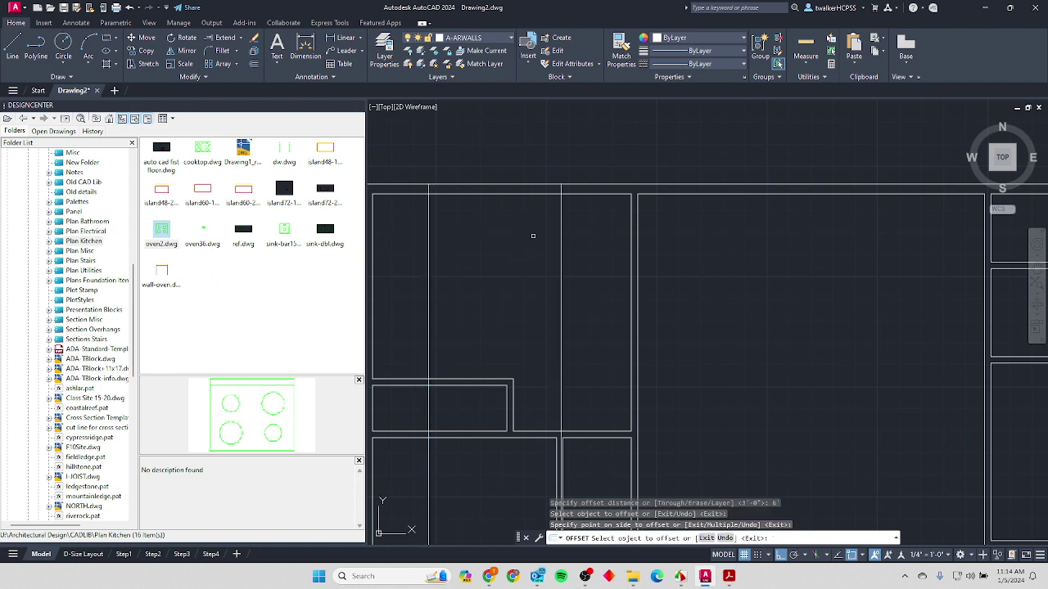
key(Return)
scroll(499, 249, down, 3)
scroll(533, 262, up, 3)
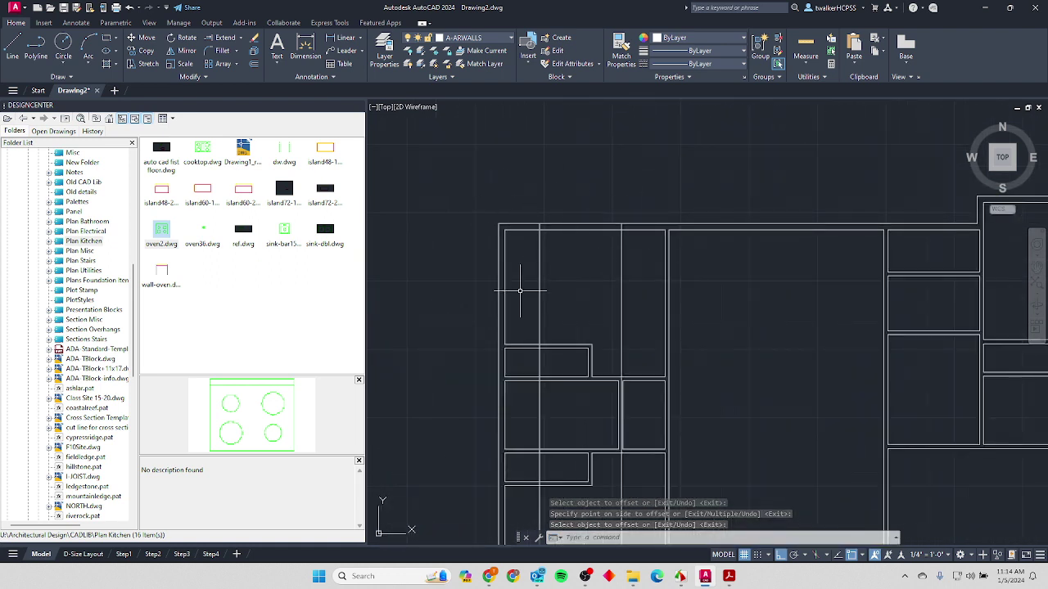
key(alt+Tab)
Zoom into the PDF's DesignCenter block note for WIN, DOOR and DDOOR, then return to AutoCAD.
ctrl+scroll(543, 281, down, 5)
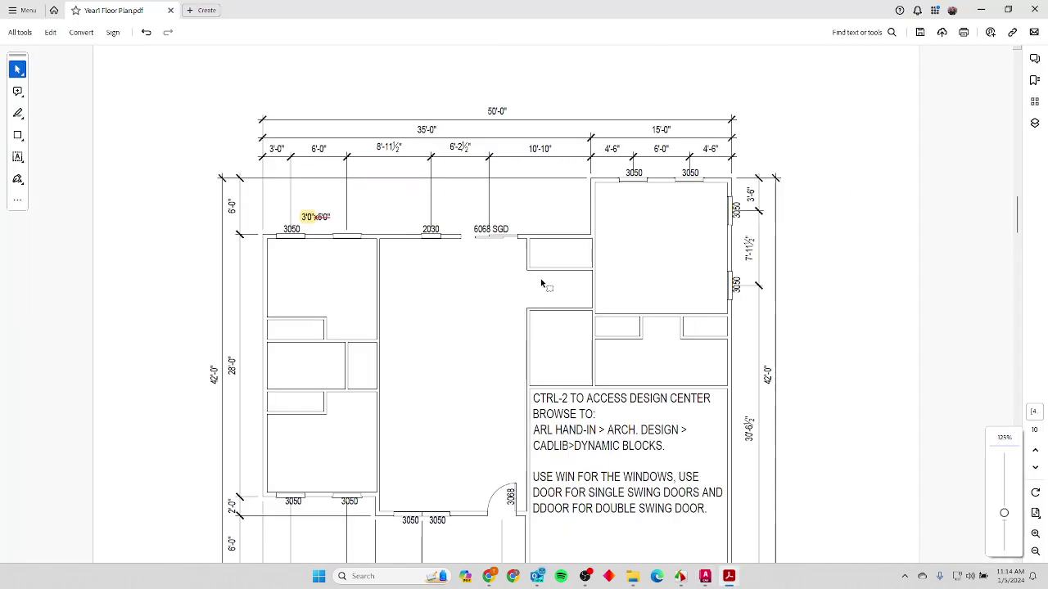
ctrl+scroll(557, 355, up, 5)
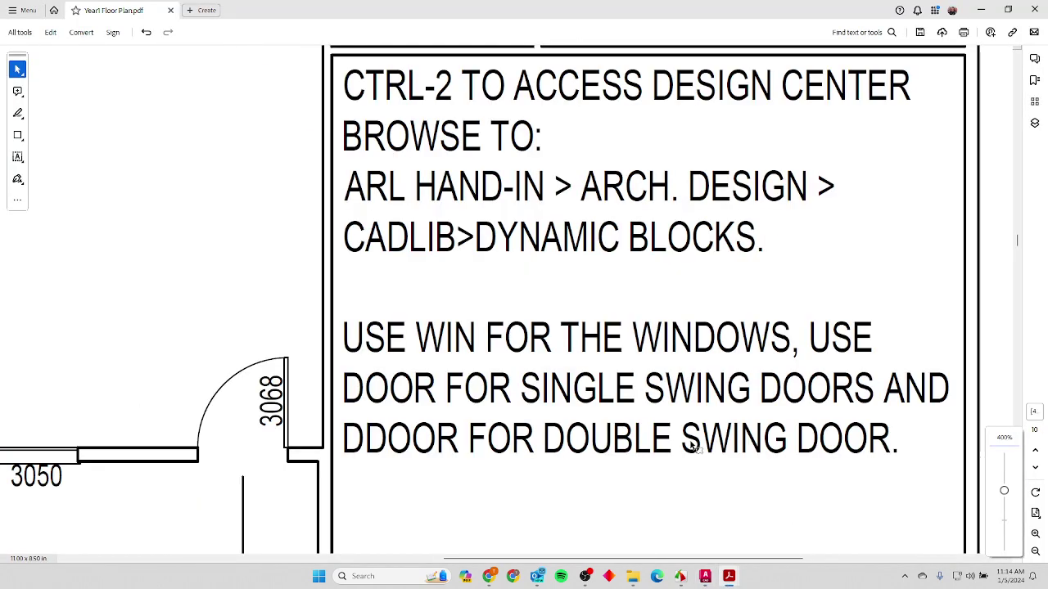
scroll(704, 381, right, 3)
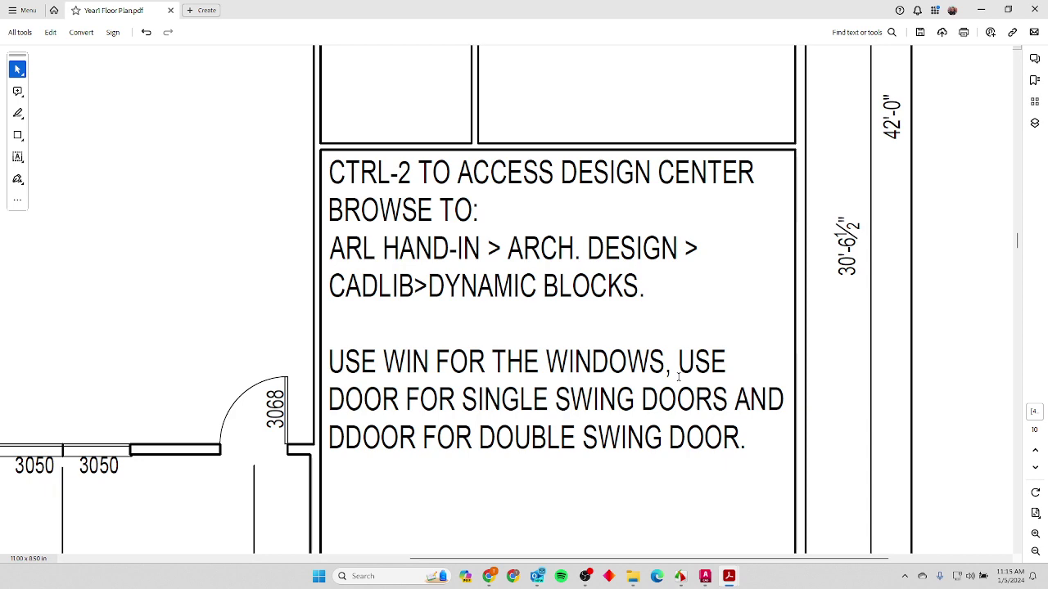
key(alt+Tab)
scroll(499, 278, down, 3)
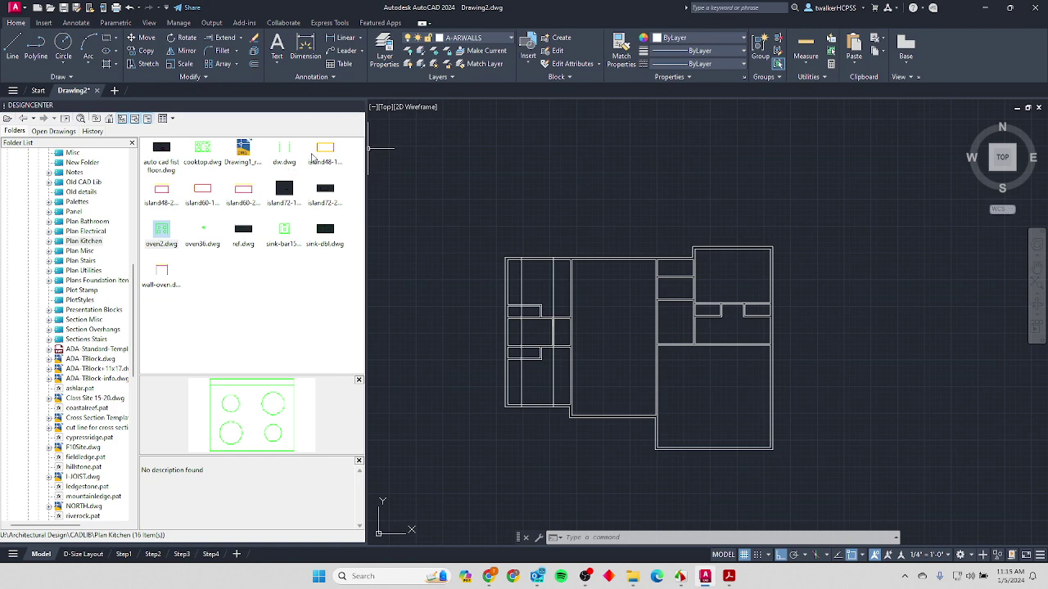
Toggle DesignCenter with Ctrl+2 so it sits docked beside the drawing.
key(ctrl+2)
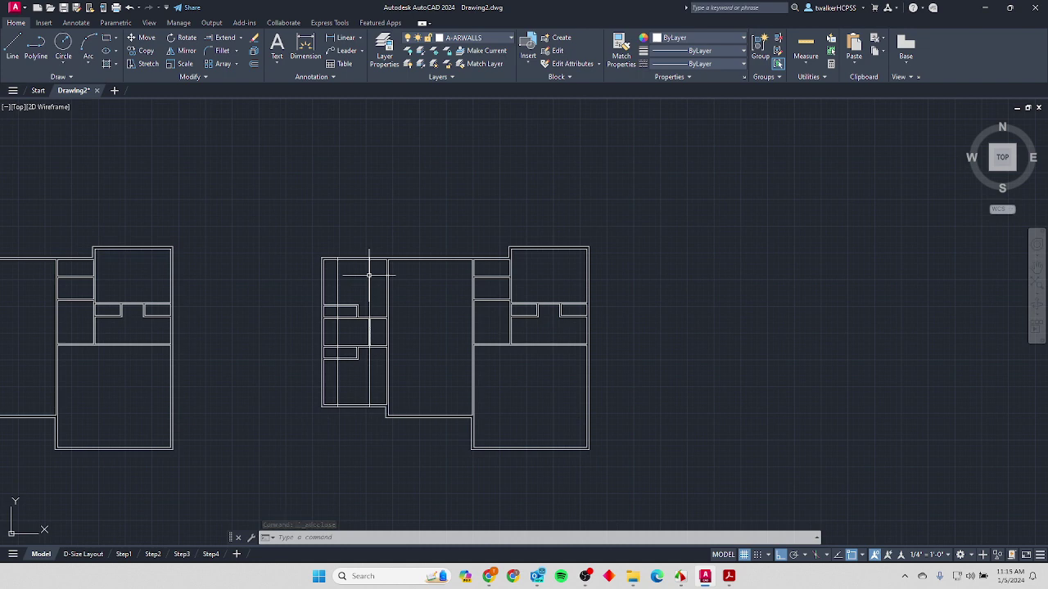
key(ctrl+2)
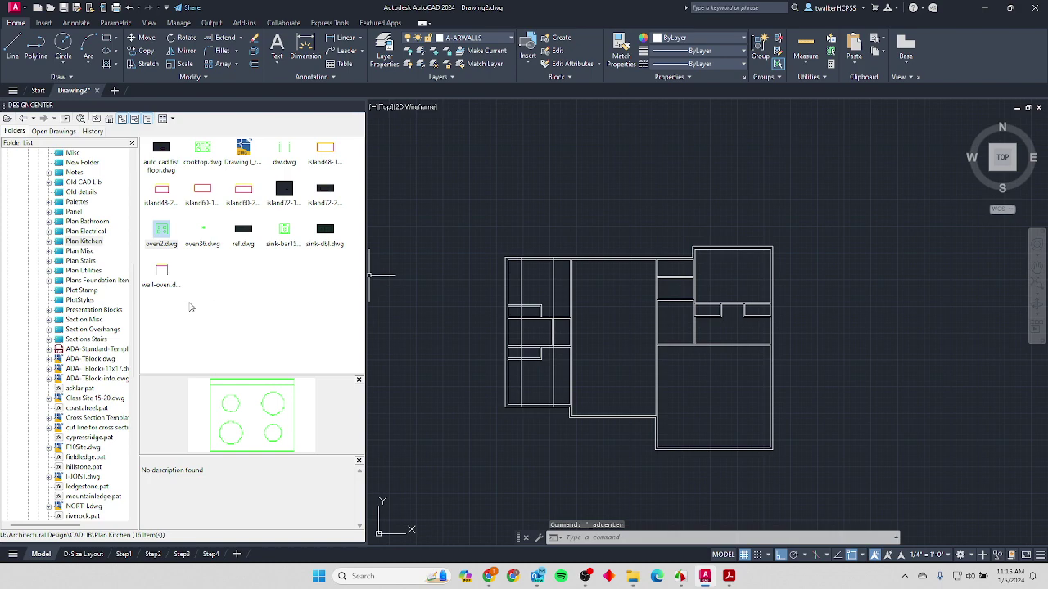
Scroll the DesignCenter folder tree, then switch to the floor-plan PDF instructions.
scroll(50, 319, up, 2)
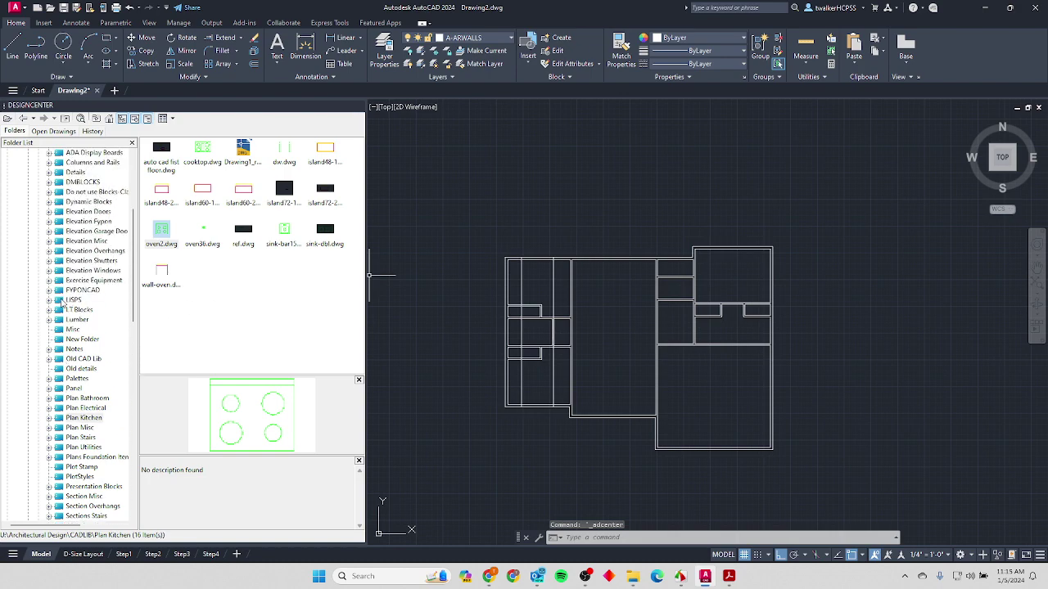
key(alt+Tab)
scroll(531, 348, down, 1)
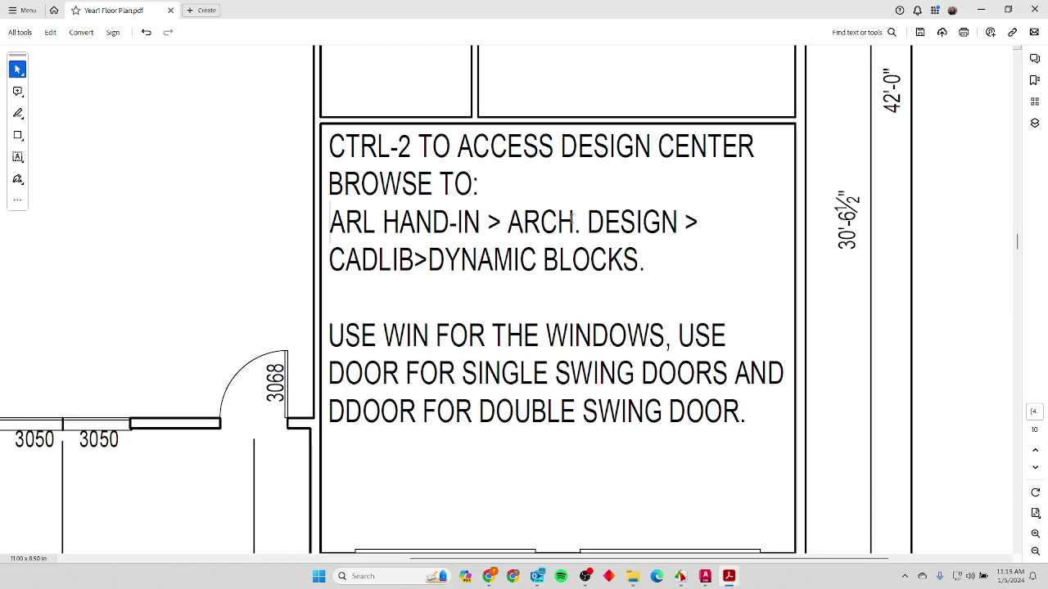
Select CADLIB and DYNAMIC BLOCKS in the PDF's library path, then return to AutoCAD.
drag(333, 257, 415, 260)
click(387, 271)
drag(428, 262, 645, 260)
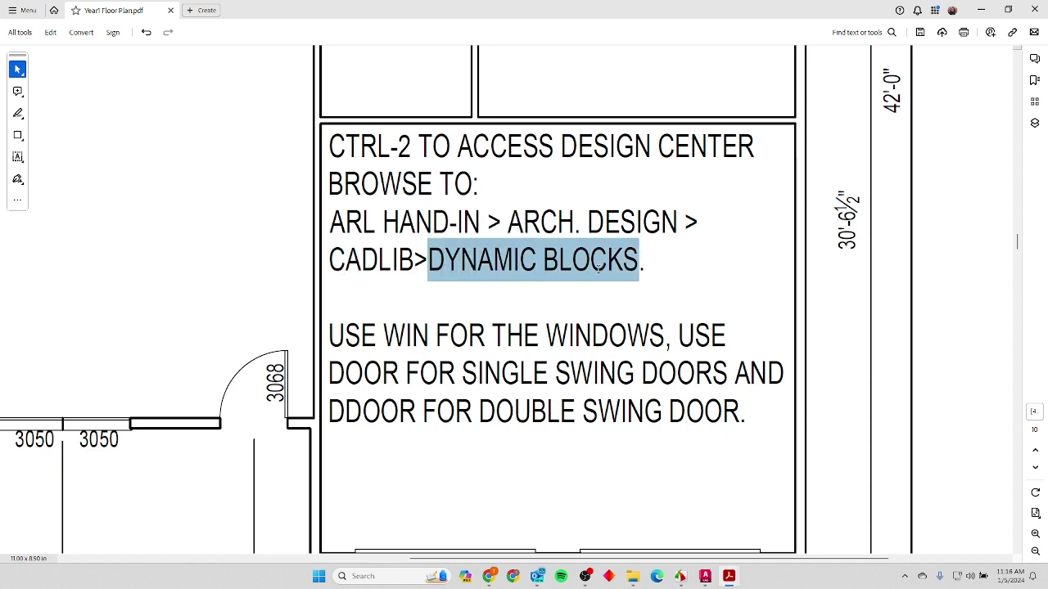
key(alt+Tab)
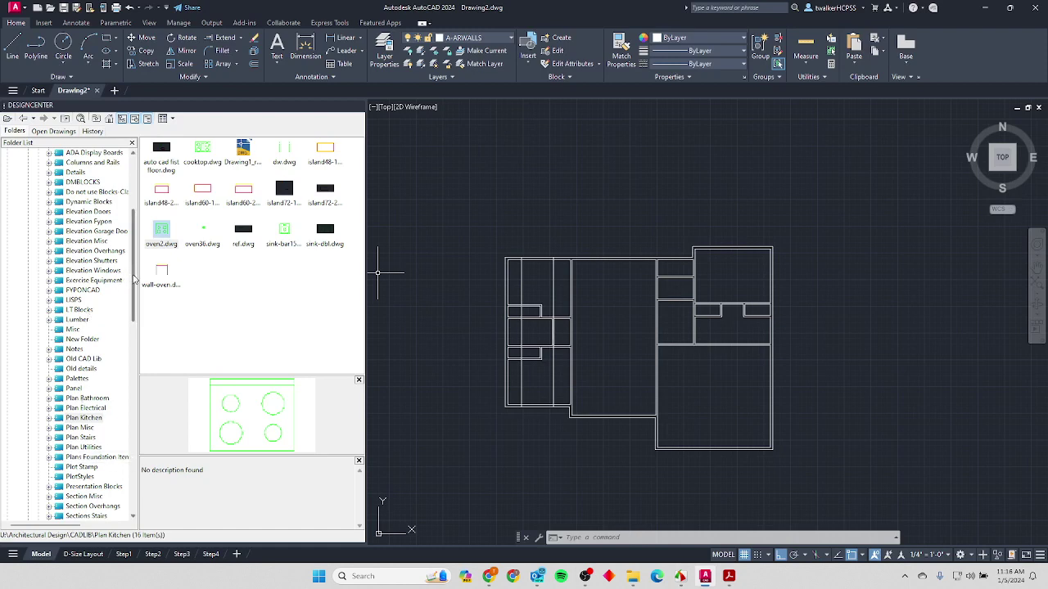
Browse DesignCenter to CADLIB > Dynamic Blocks, then switch back to the PDF.
scroll(121, 276, up, 3)
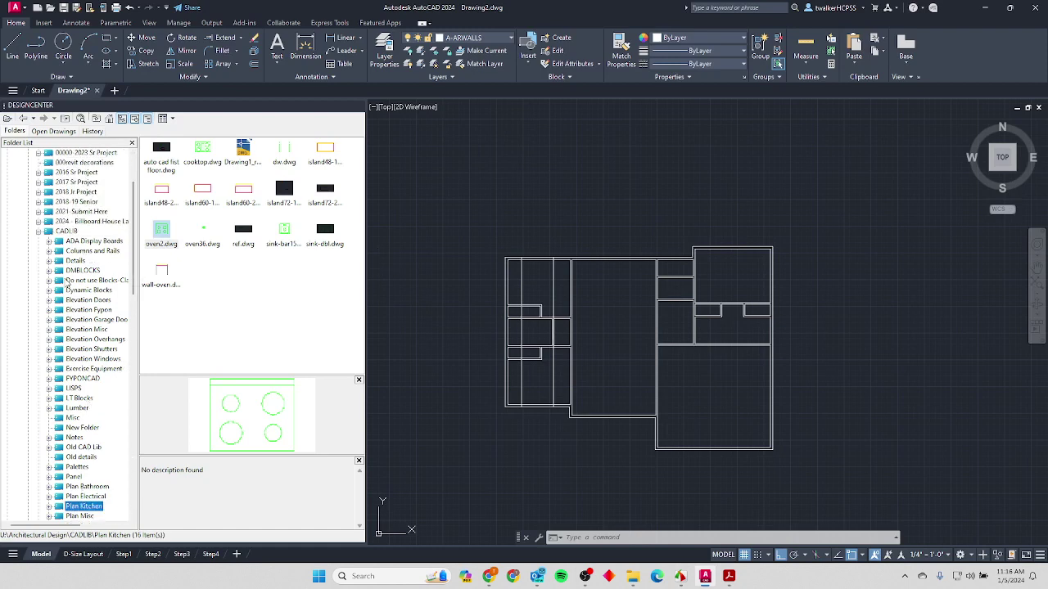
click(51, 232)
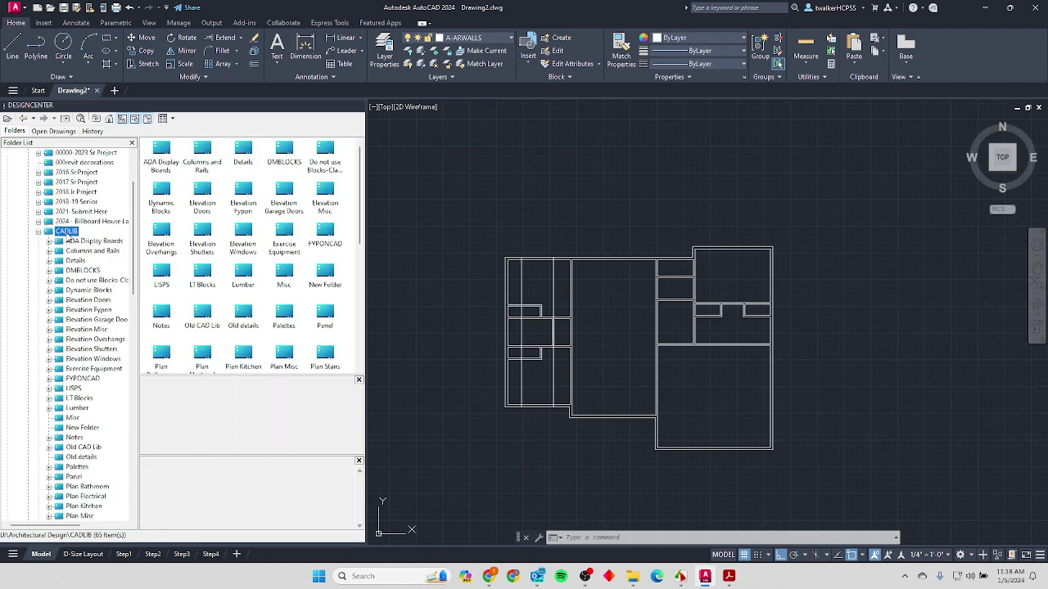
click(85, 290)
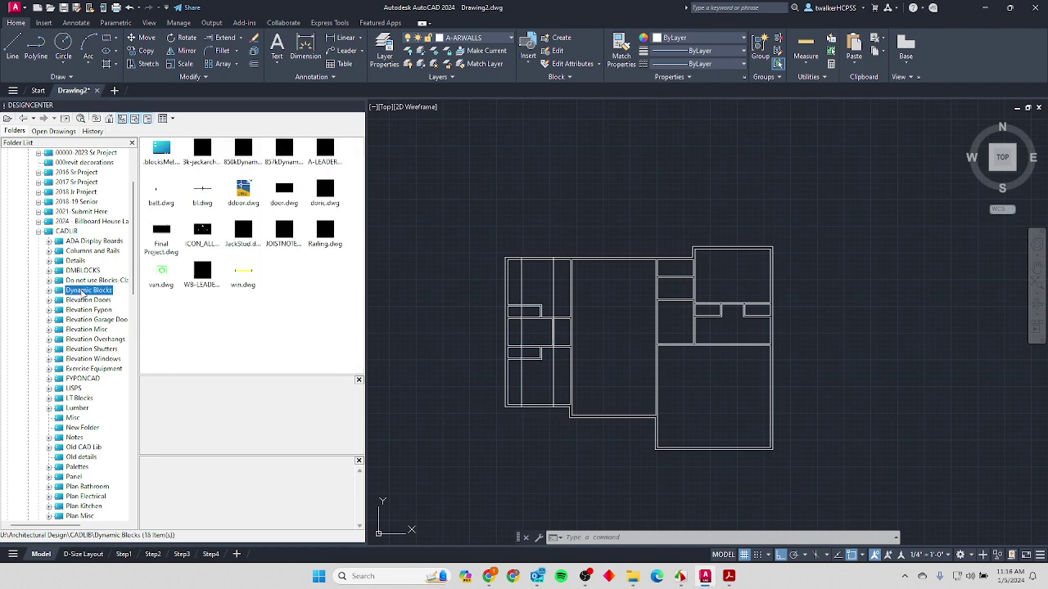
key(alt+Tab)
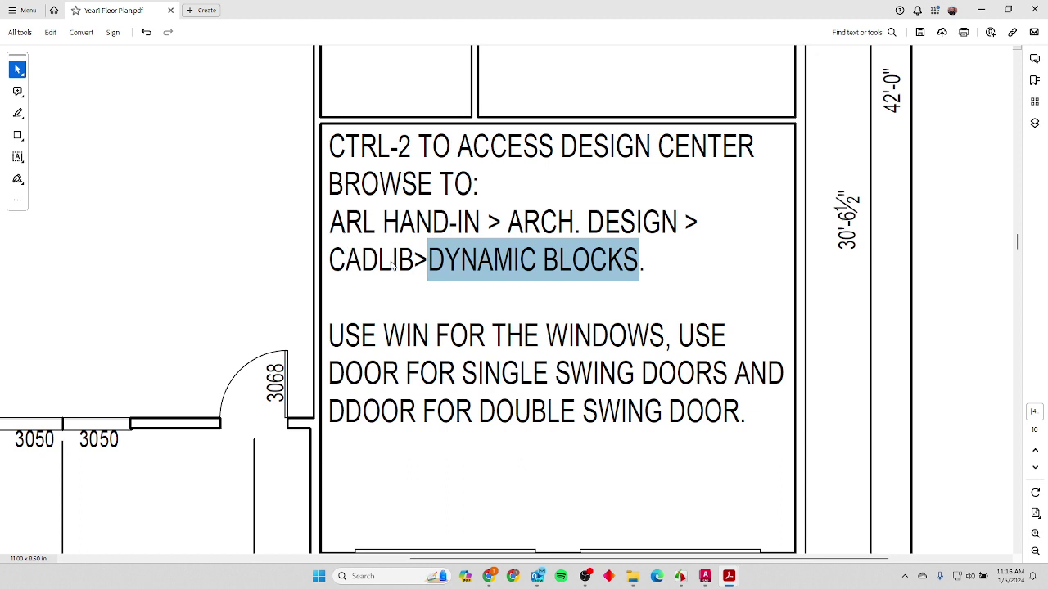
Apply yellow highlight to the words WIN, DOOR and DDOOR in the PDF note, then switch to AutoCAD.
click(442, 291)
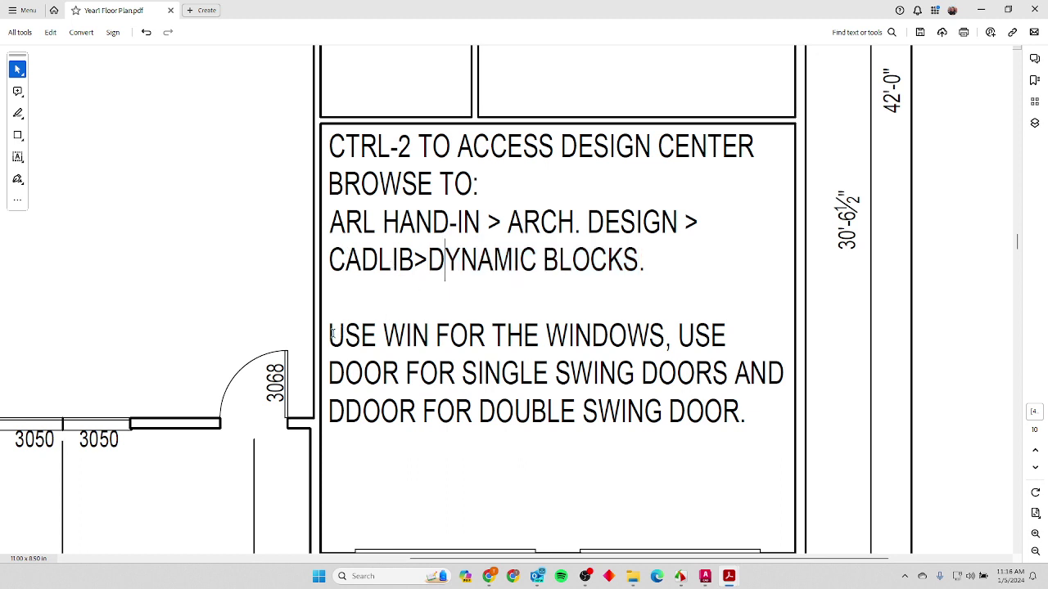
drag(331, 335, 363, 336)
double_click(418, 336)
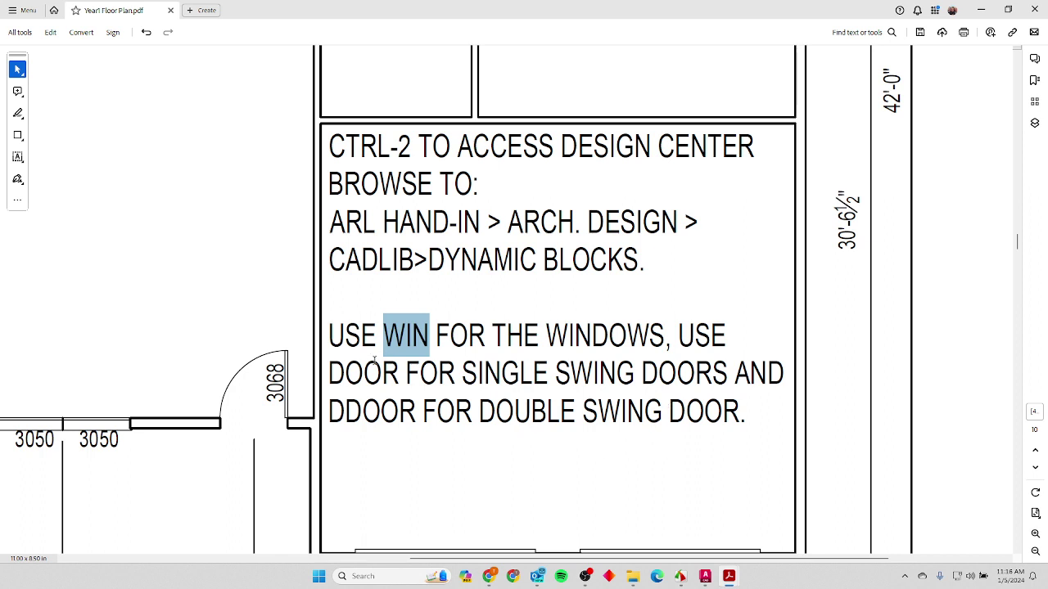
click(406, 335)
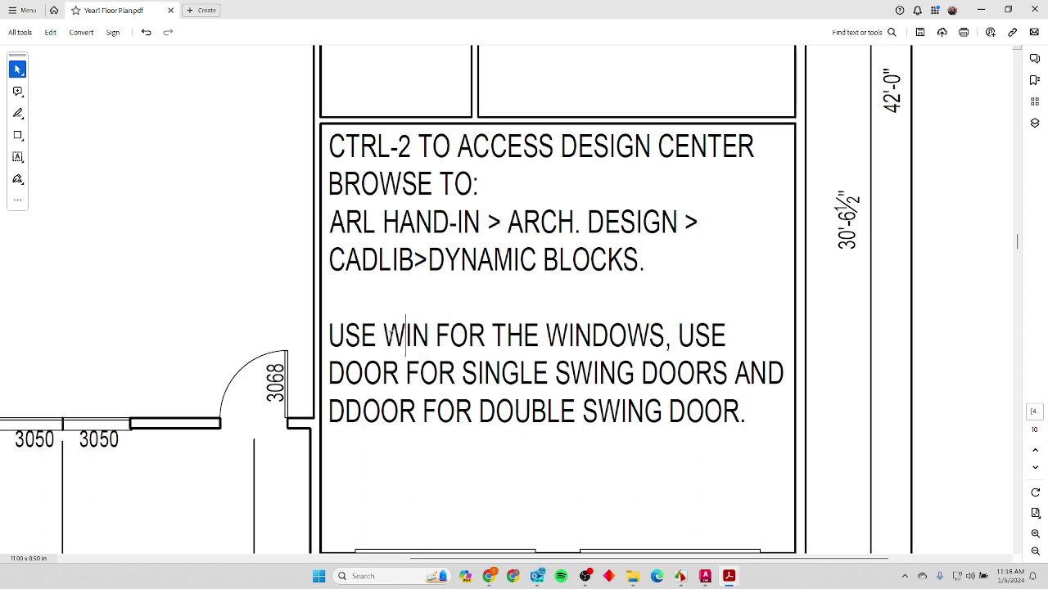
drag(383, 336, 423, 338)
click(434, 320)
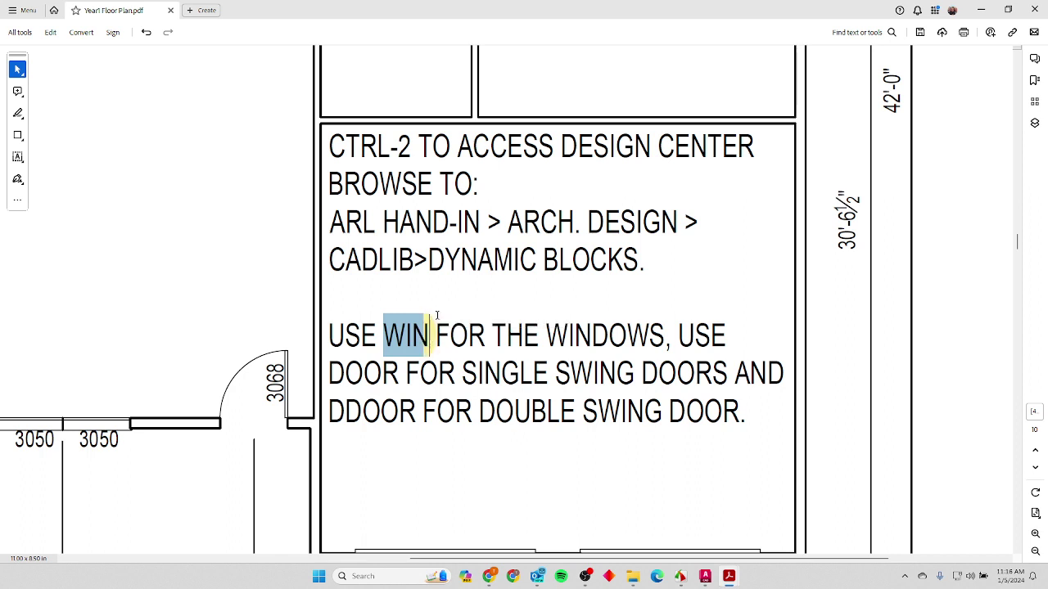
drag(328, 372, 400, 374)
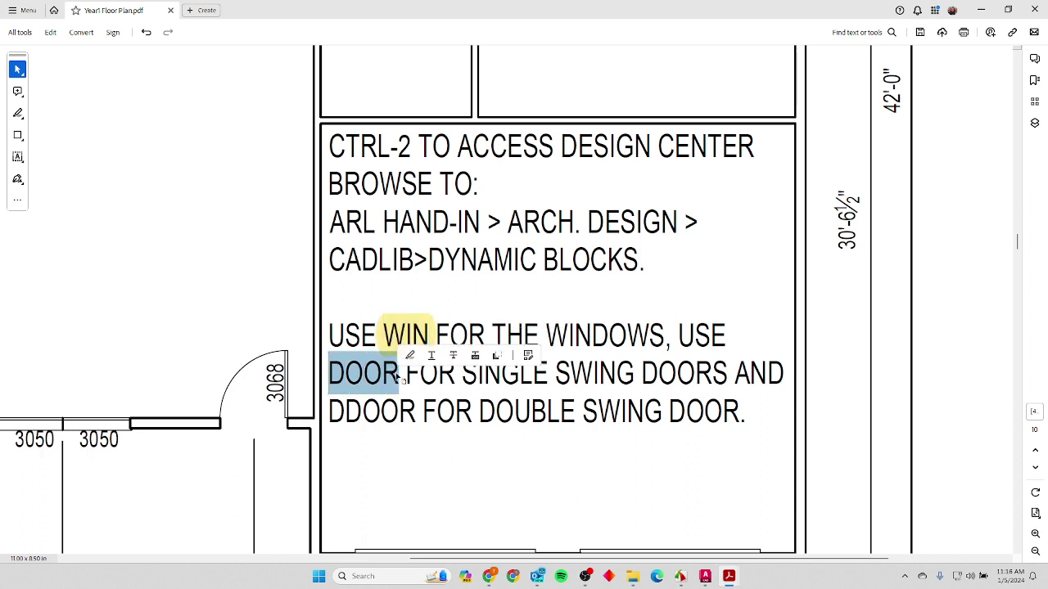
click(413, 355)
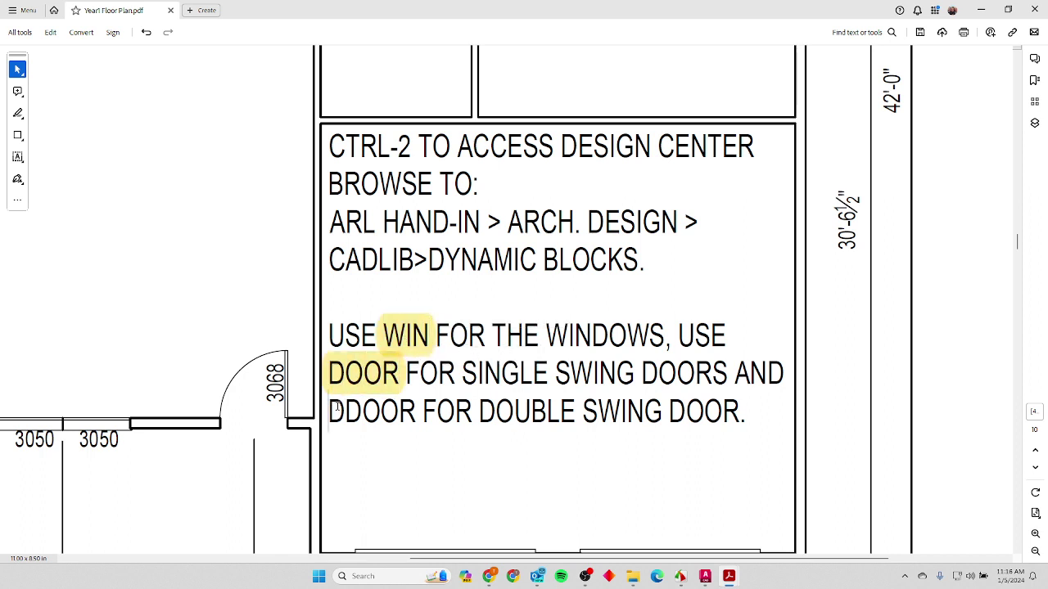
drag(329, 410, 414, 413)
click(429, 384)
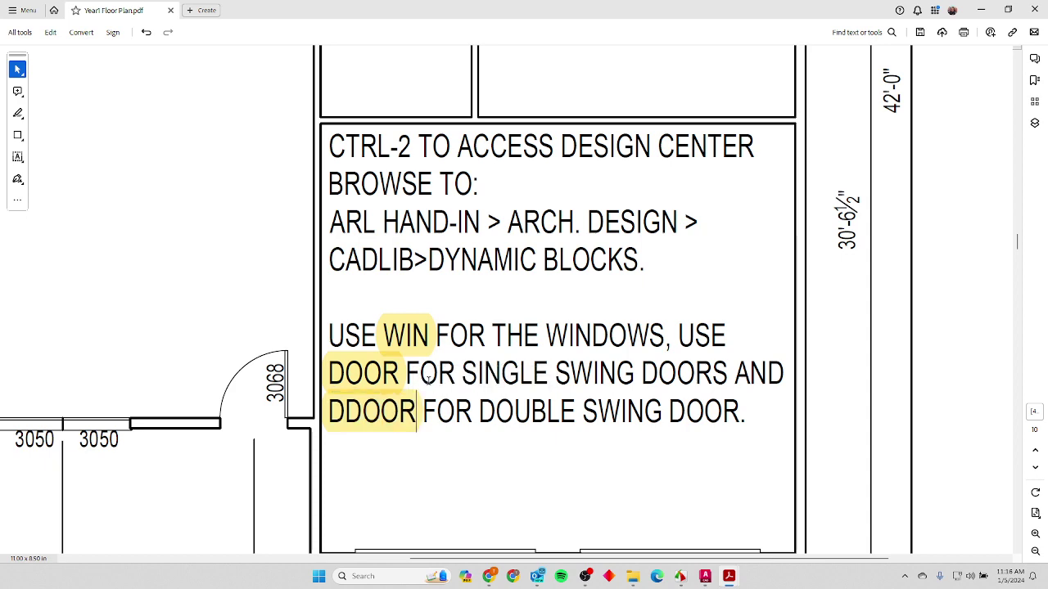
key(alt+Tab)
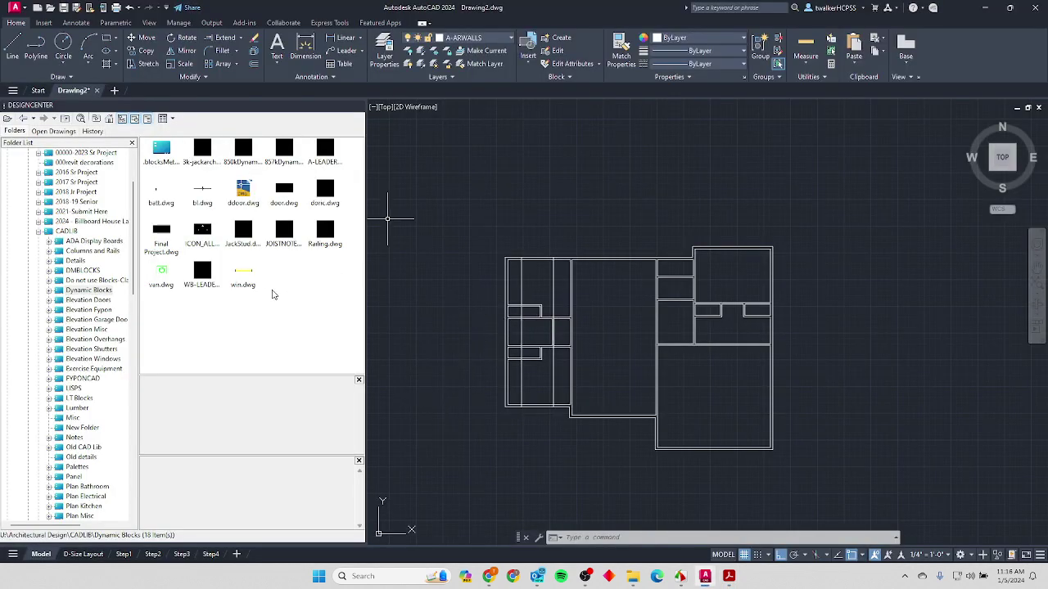
Insert win.dwg from Dynamic Blocks at the top wall's upper-left point, scale 1, rotation 0.
click(80, 293)
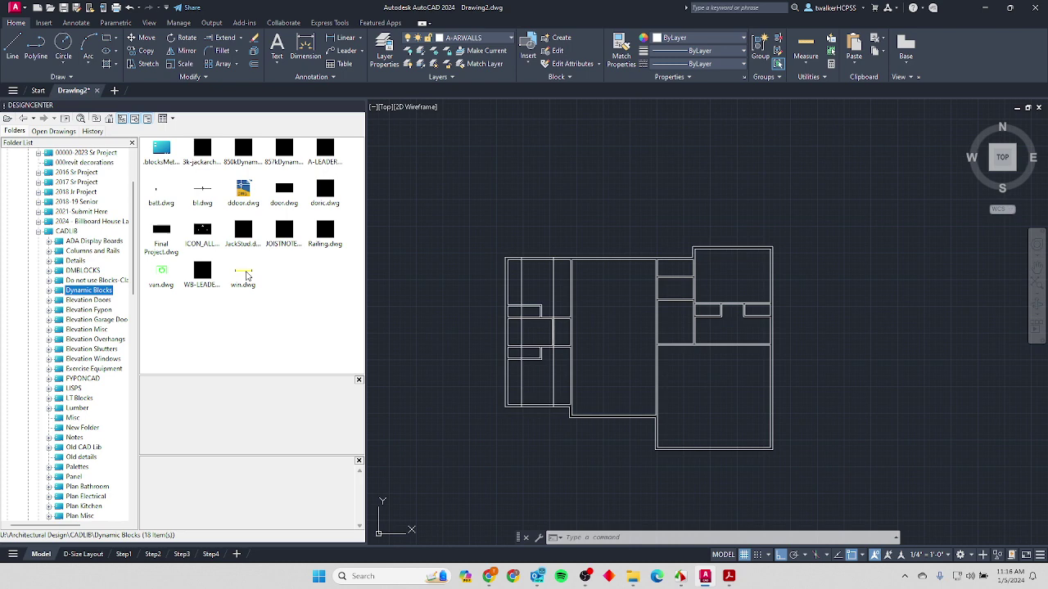
drag(244, 278, 288, 264)
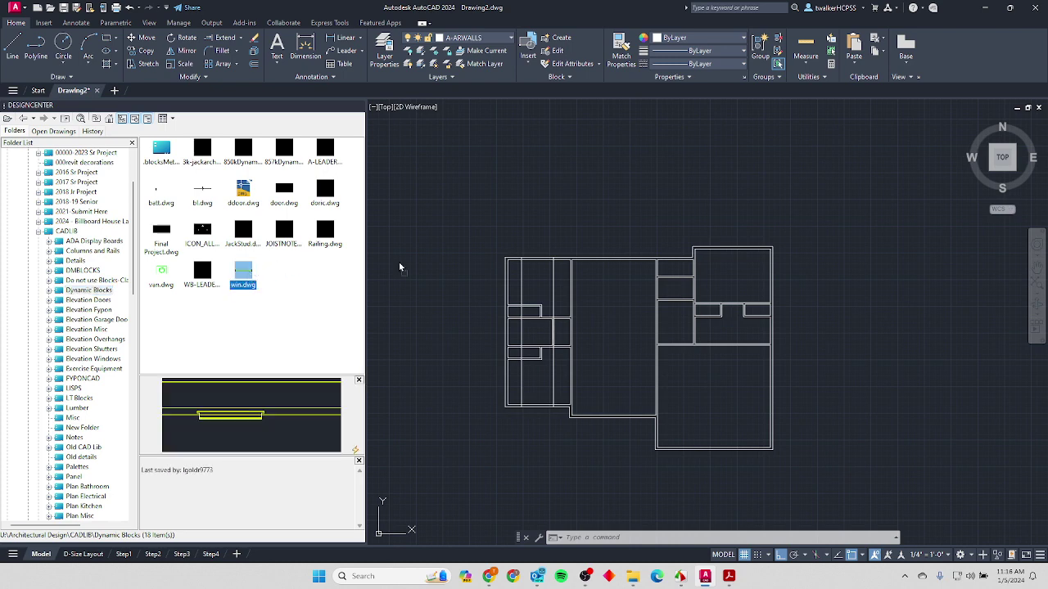
mouse_move(400, 267)
mouse_down()
mouse_move(457, 306)
mouse_move(515, 248)
mouse_up()
scroll(516, 247, up, 2)
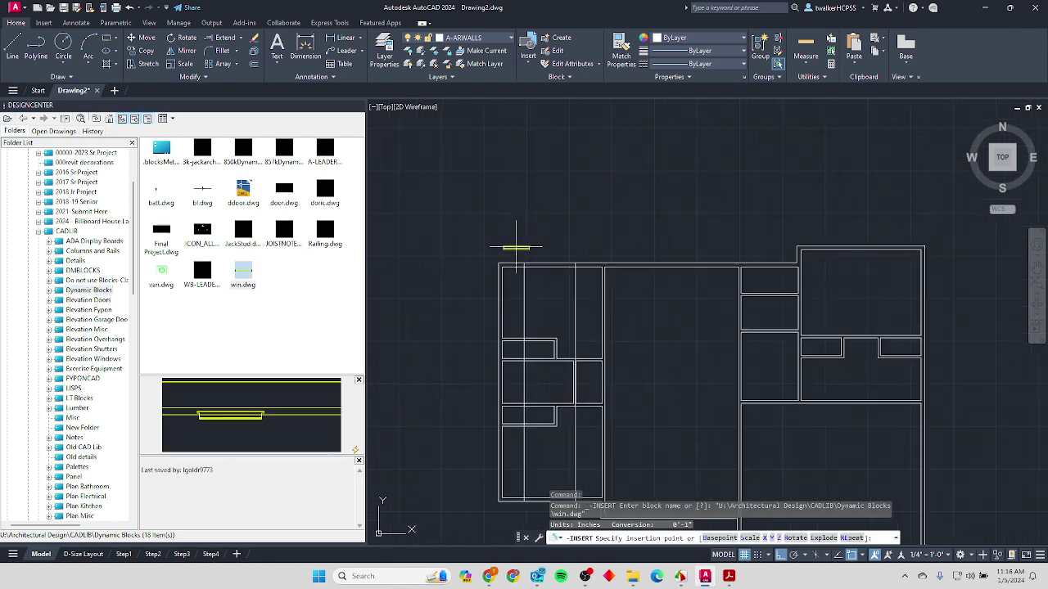
scroll(516, 247, up, 7)
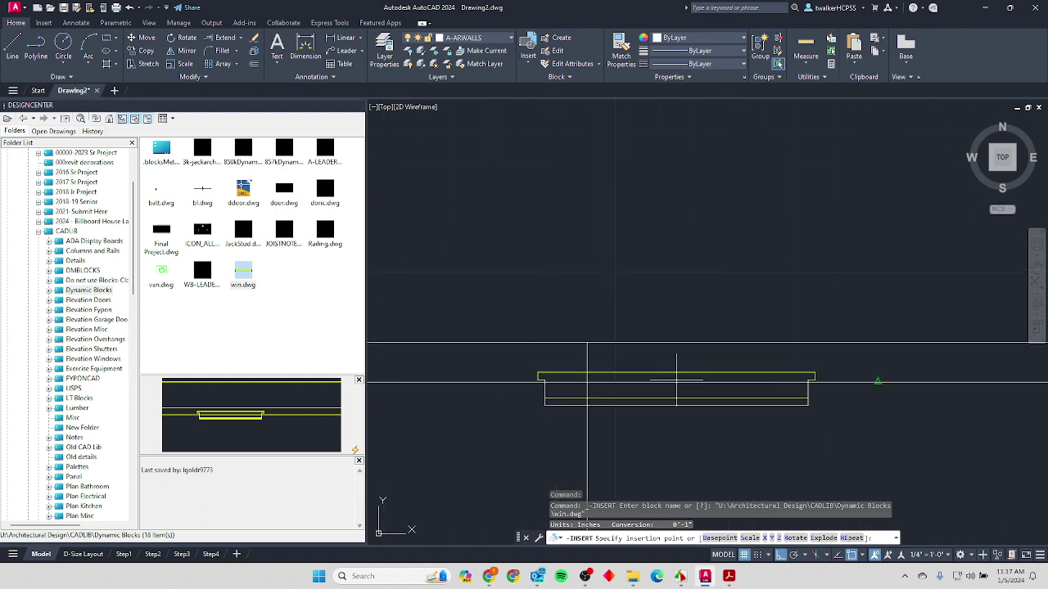
scroll(578, 226, down, 2)
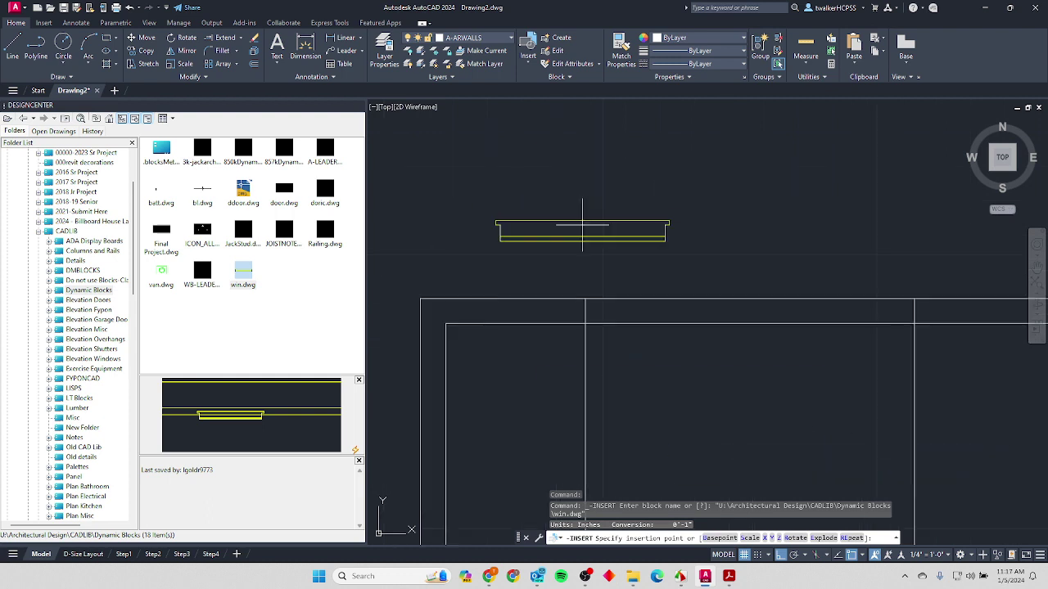
click(586, 299)
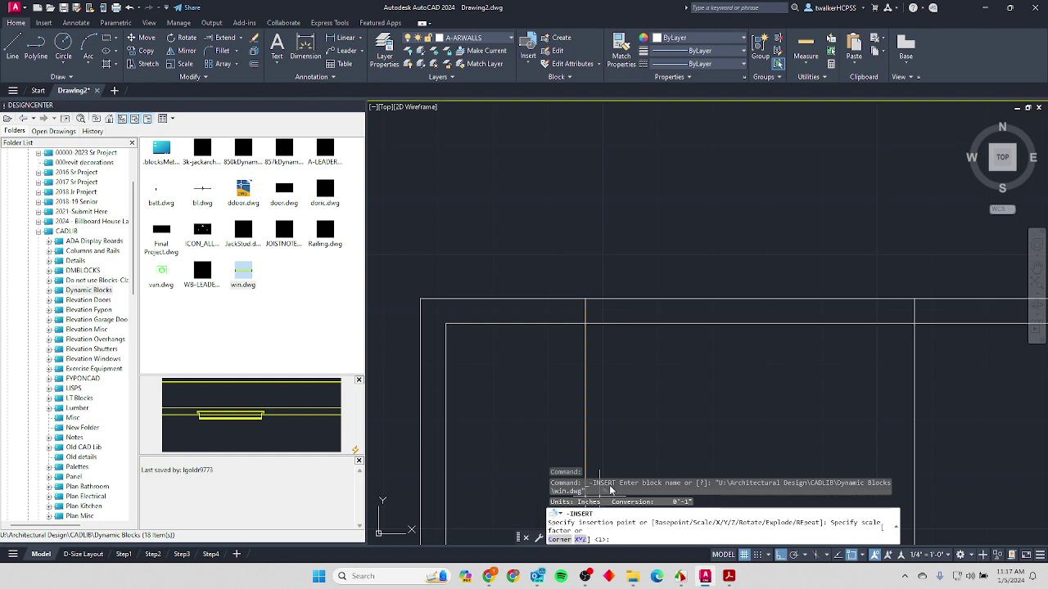
key(Return)
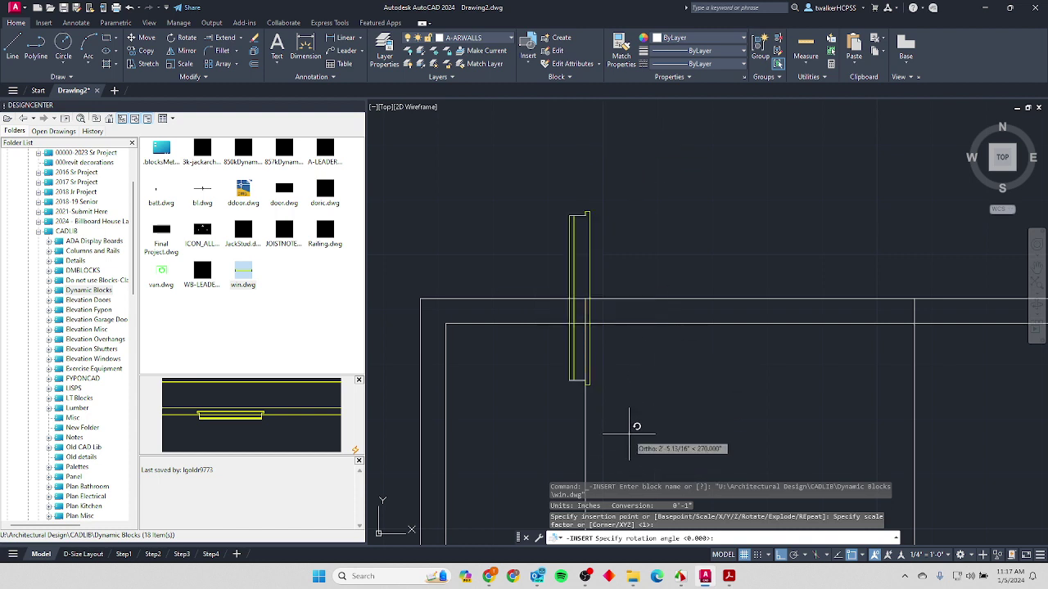
click(790, 243)
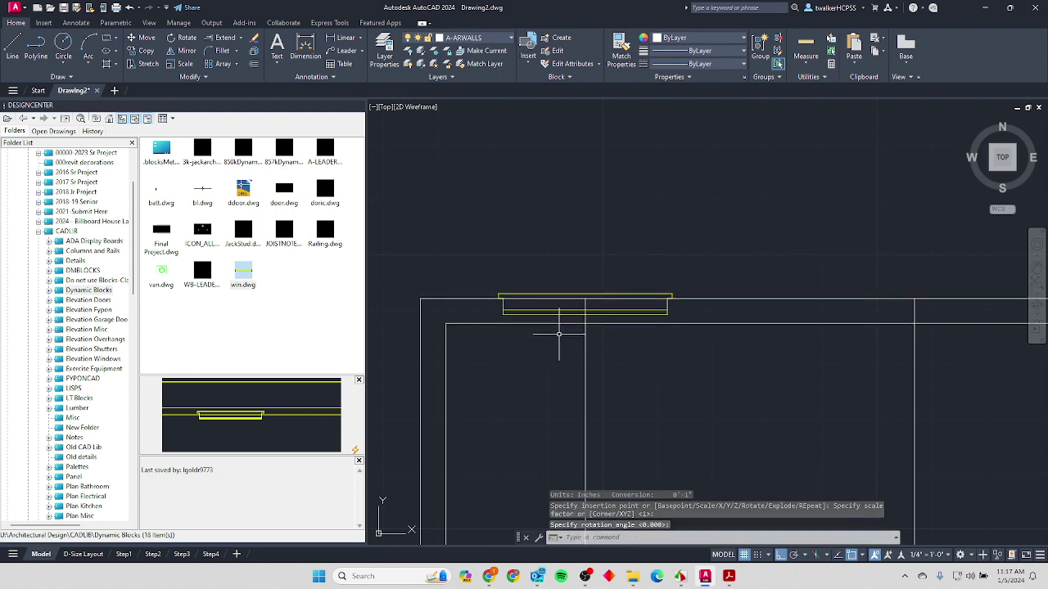
Erase the stray vertical line near the window.
scroll(598, 335, down, 2)
scroll(599, 336, up, 1)
click(632, 360)
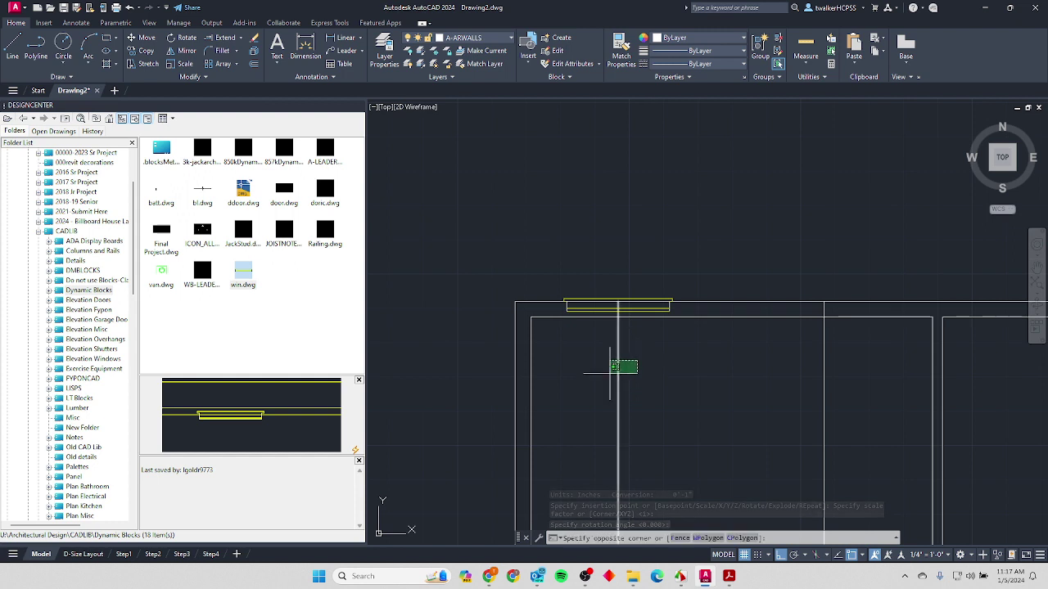
key(Delete)
Stretch the window block's bottom grip down to the inner wall line.
scroll(622, 324, up, 2)
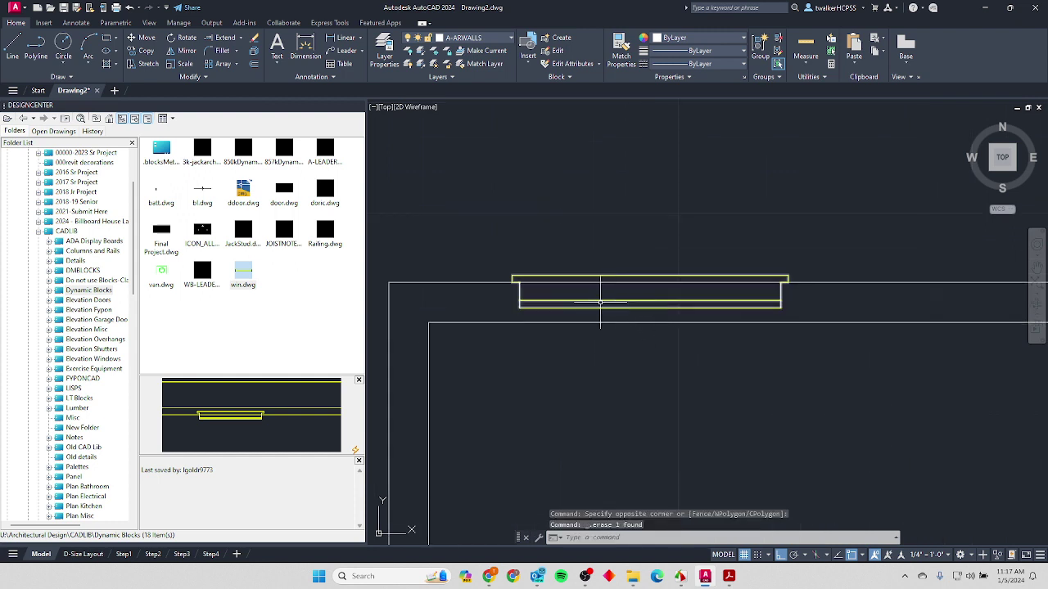
click(559, 308)
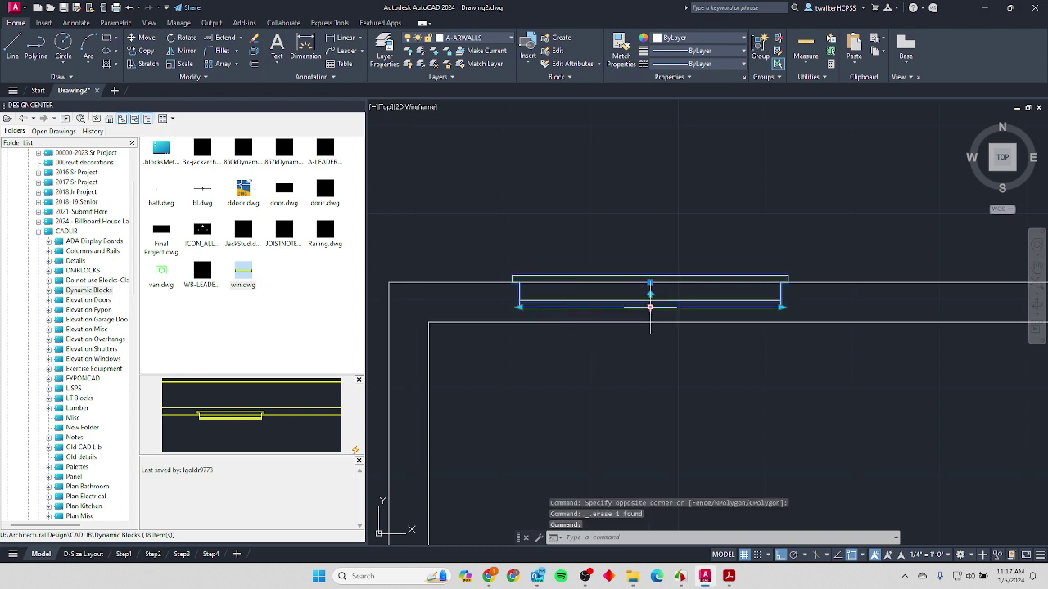
click(651, 308)
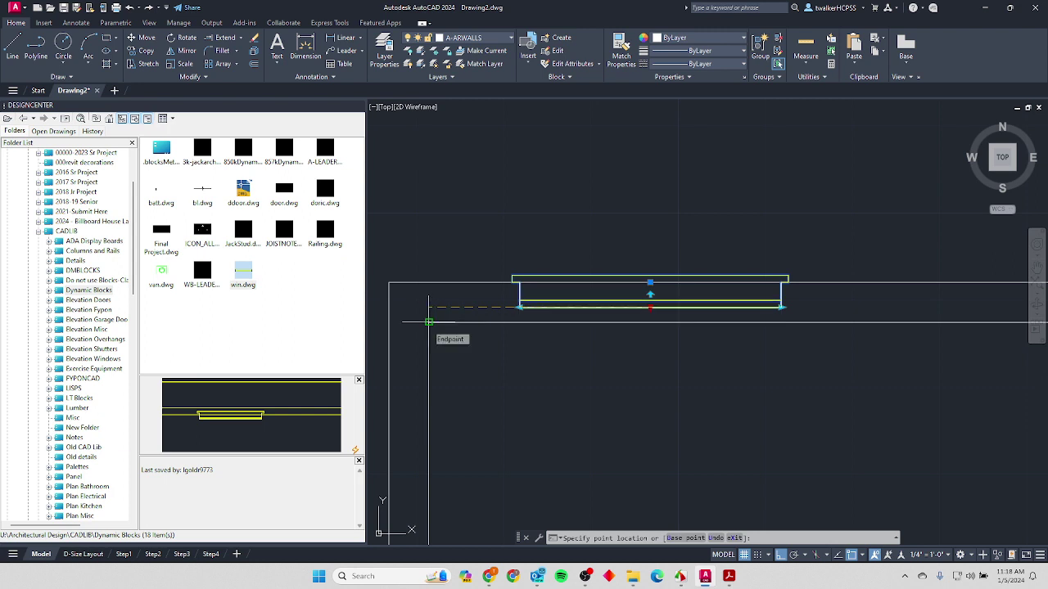
click(428, 322)
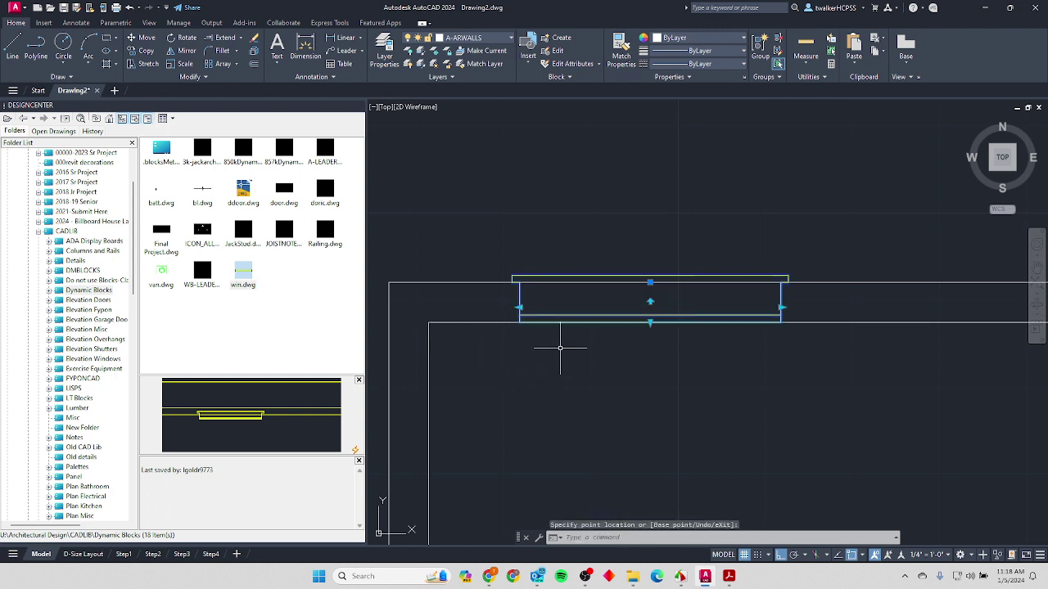
key(Escape)
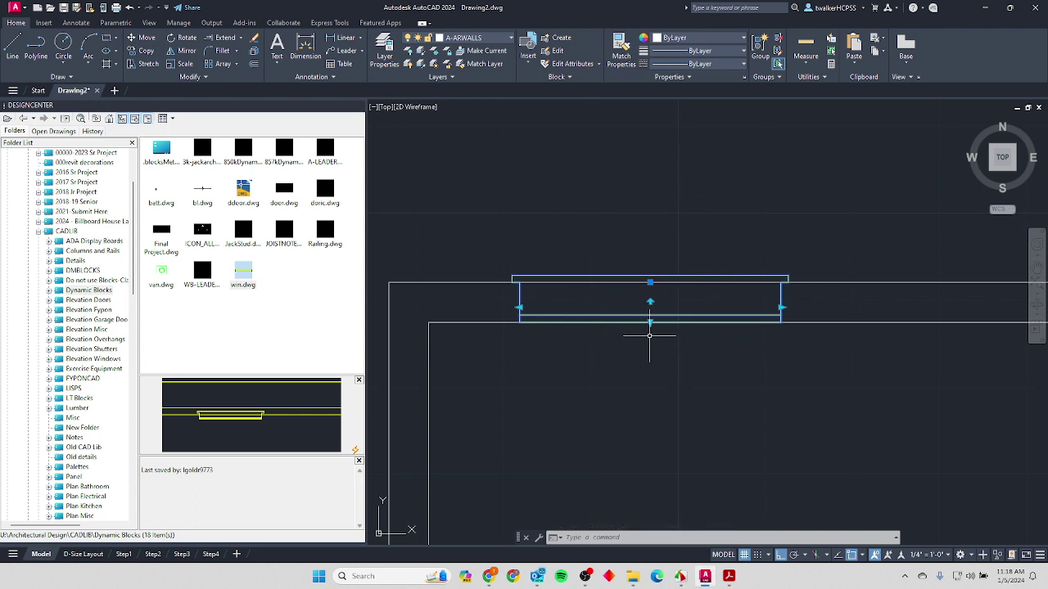
key(Escape)
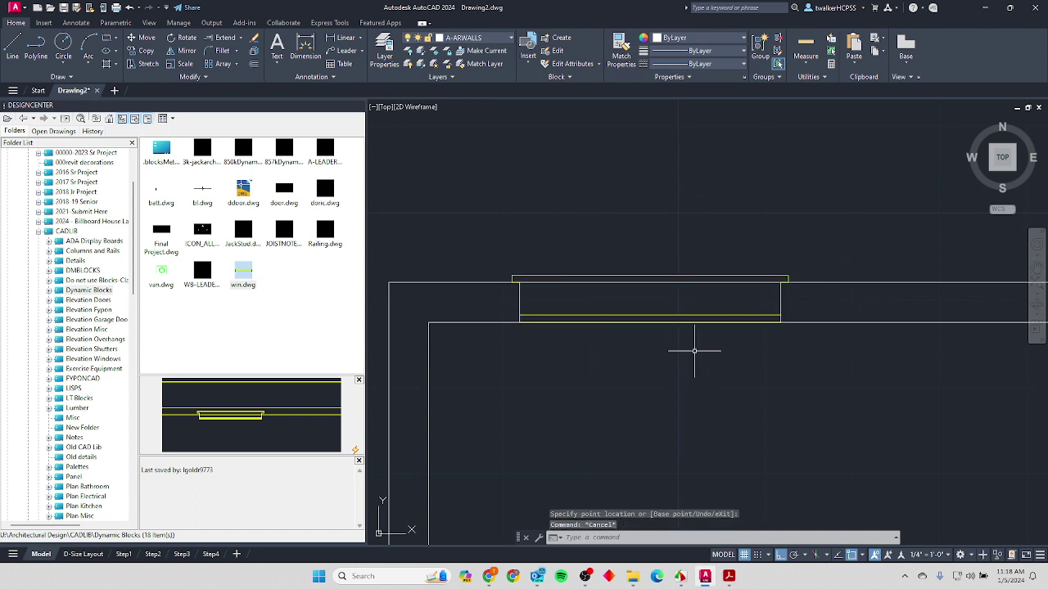
Trim the wall line out of the first window opening with TR.
text(tr)
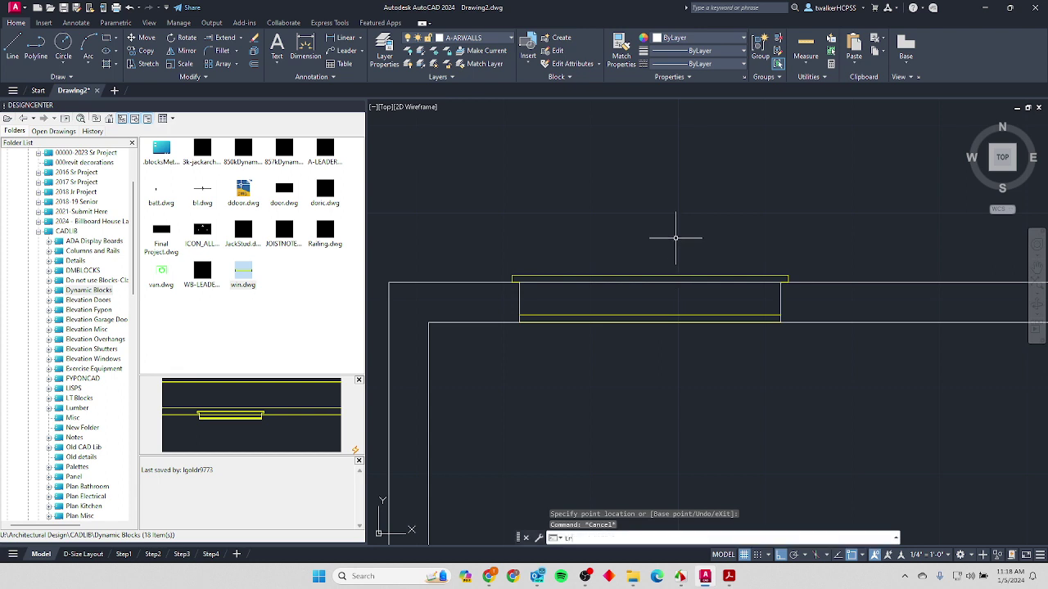
key(Return)
mouse_move(639, 261)
mouse_down()
mouse_move(605, 360)
mouse_move(613, 381)
mouse_up()
key(Return)
Pan along the top wall and drag another win.dwg block into the drawing.
scroll(602, 348, down, 3)
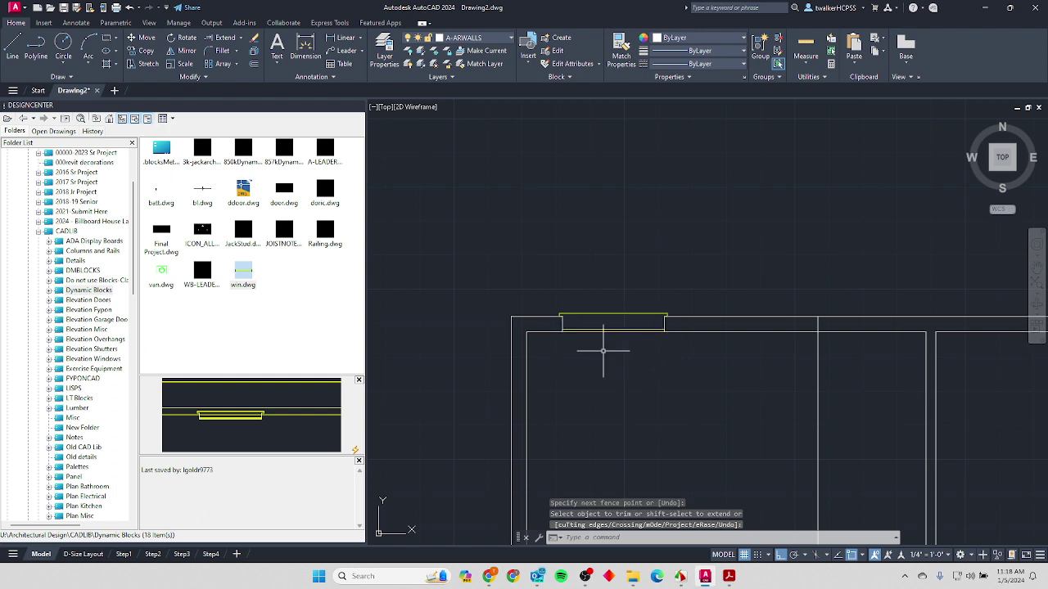
middle_drag(690, 428, 563, 388)
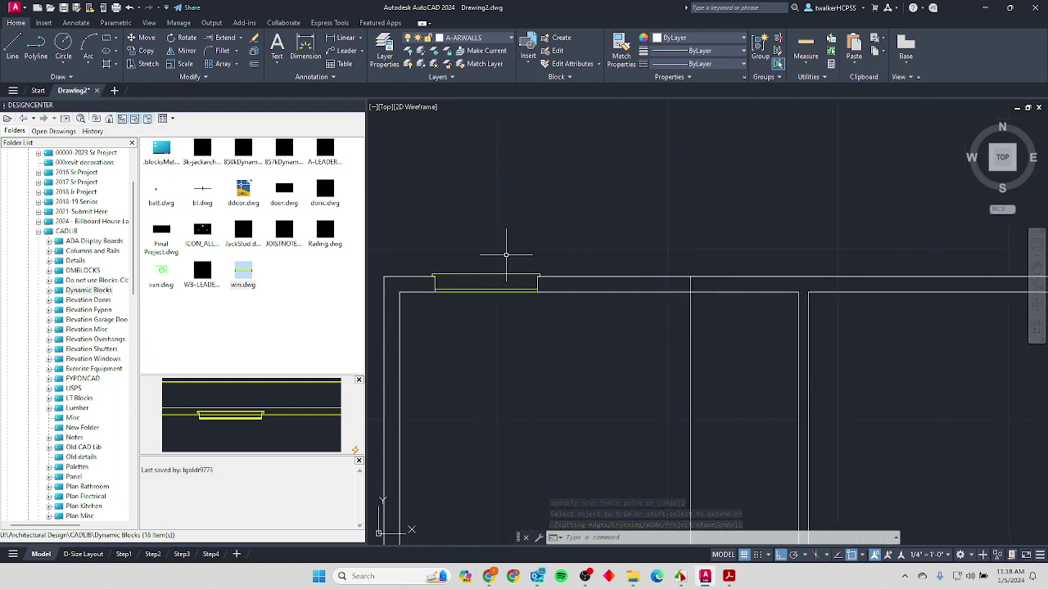
mouse_move(248, 280)
mouse_down()
mouse_move(585, 216)
mouse_move(610, 254)
mouse_up()
scroll(667, 275, up, 2)
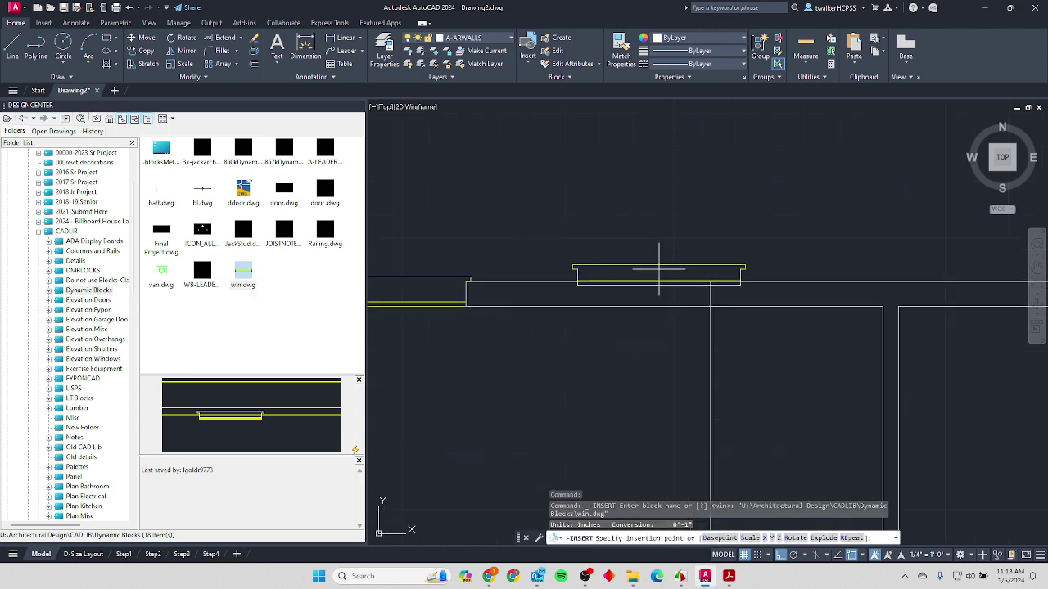
Insert the second win.dwg window at the top-wall intersection at default scale and rotation, then enable object snap tracking (F11).
click(711, 281)
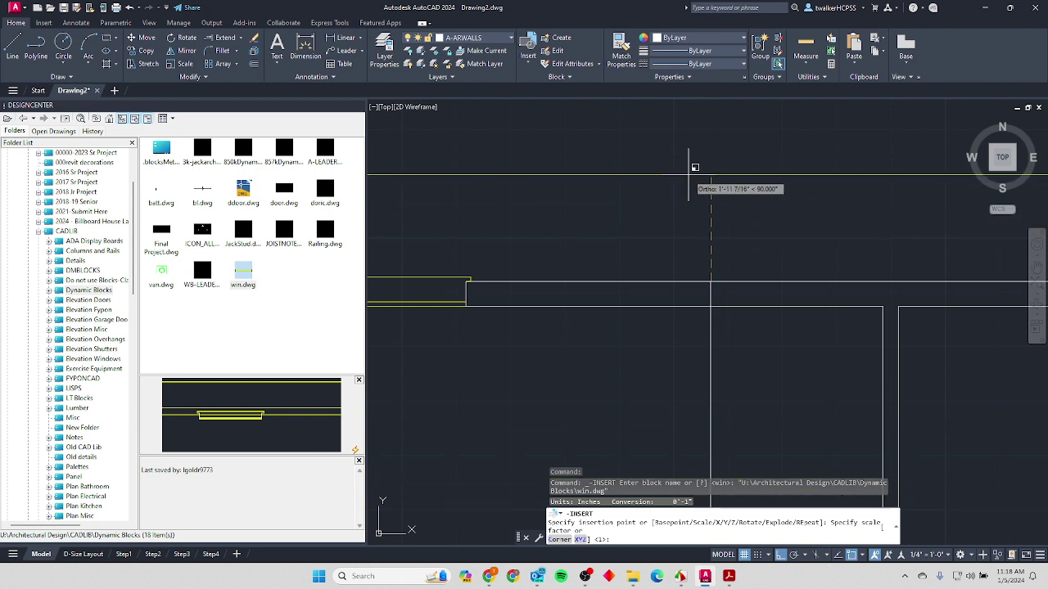
key(Return)
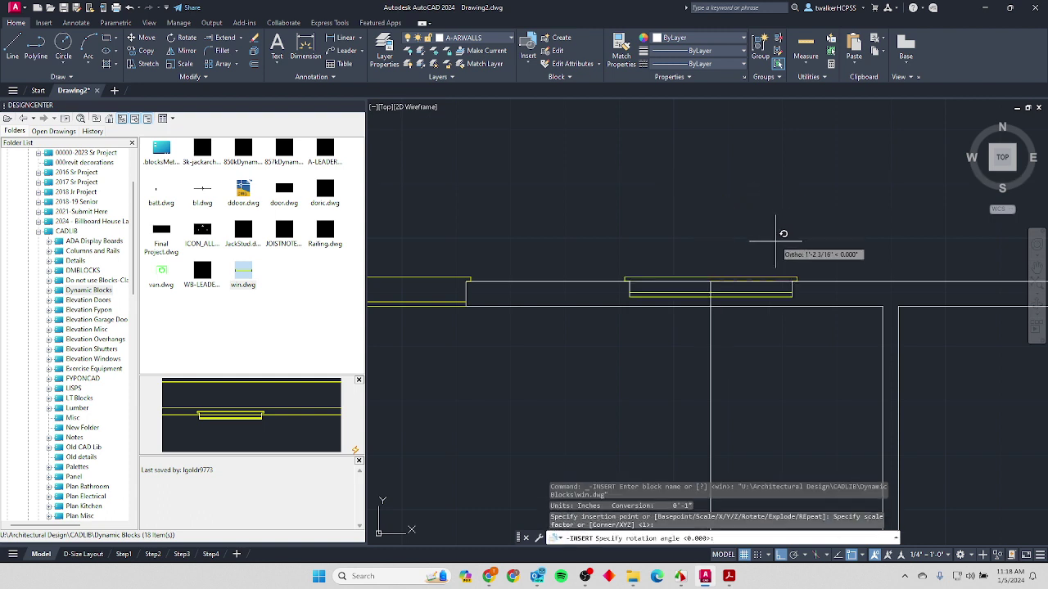
key(Return)
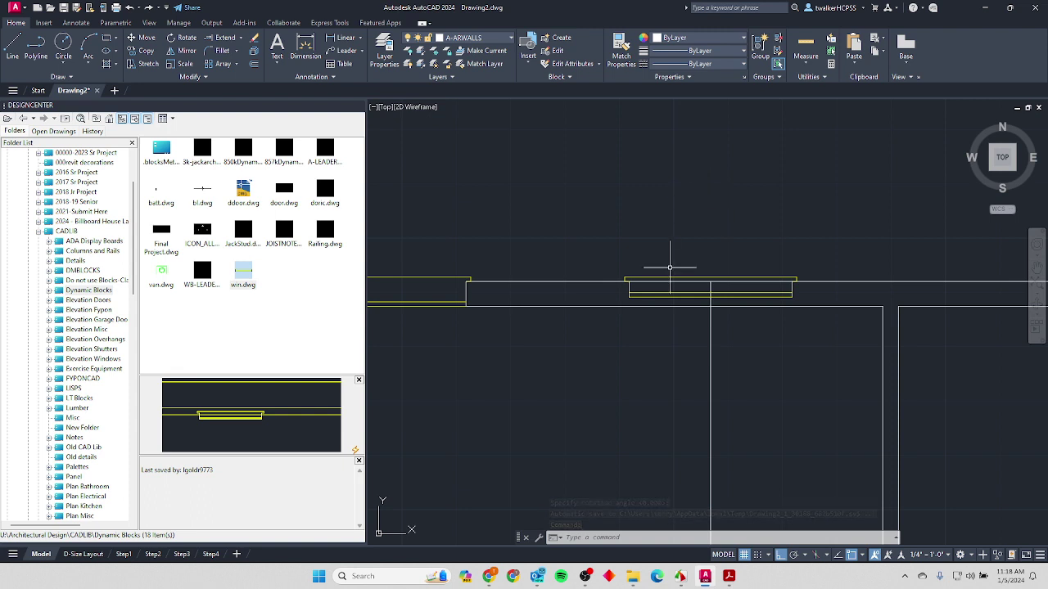
key(F11)
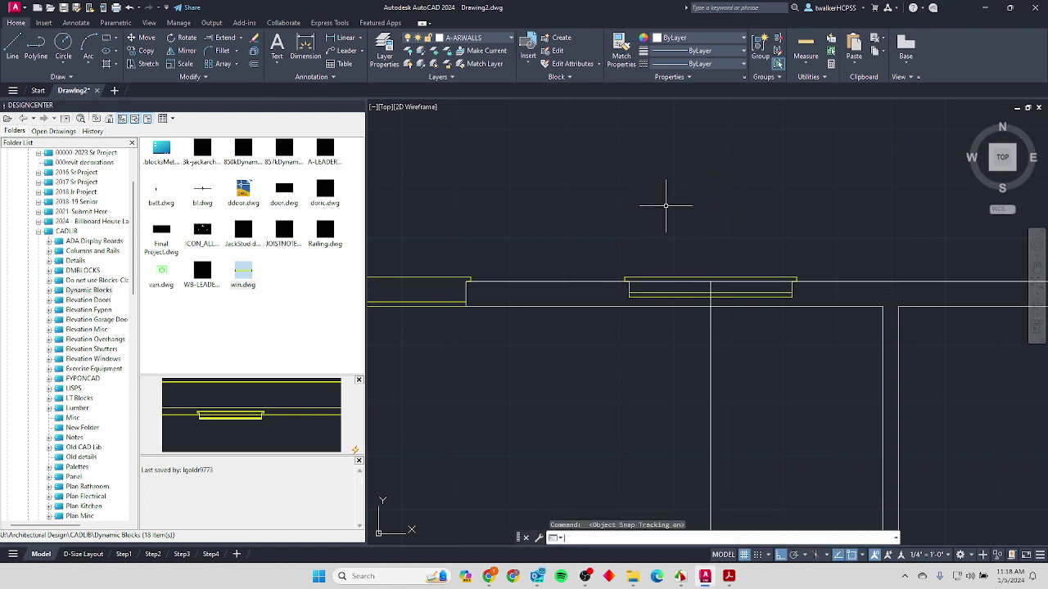
Stretch the new window block's bottom edge down 5.5 units.
click(658, 296)
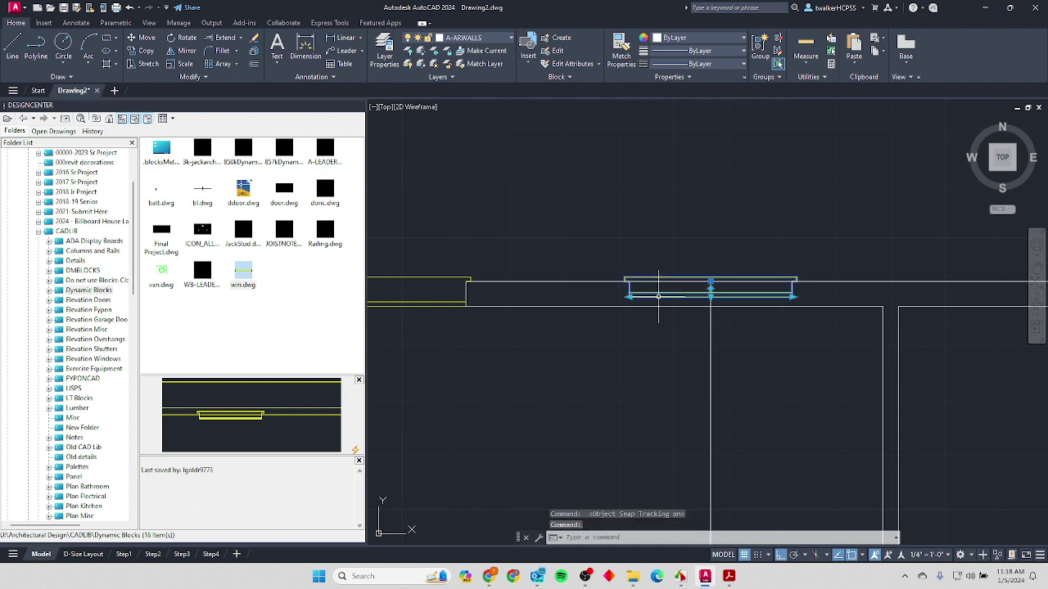
scroll(697, 291, up, 4)
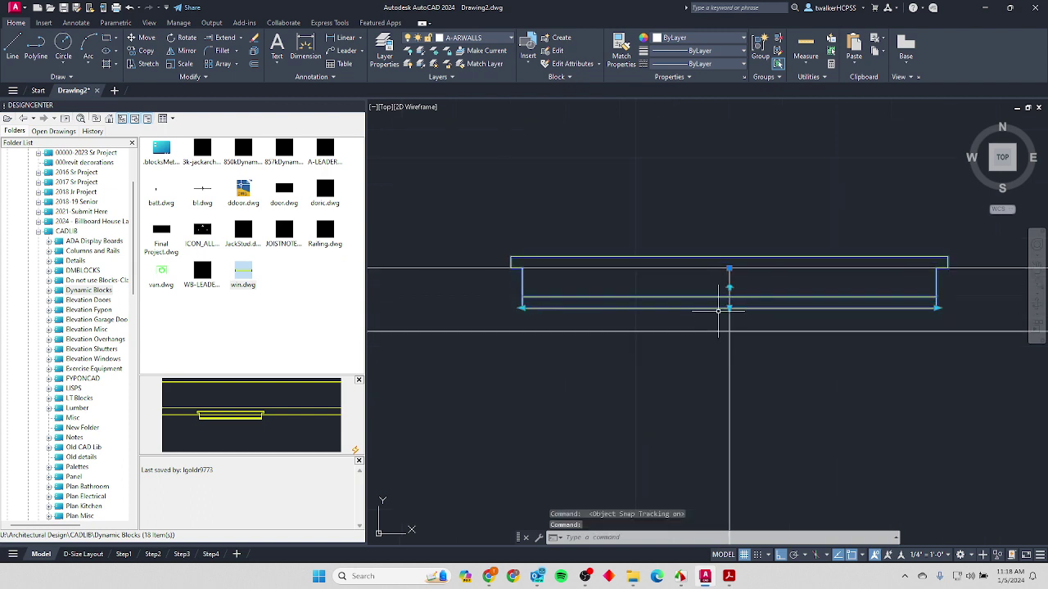
click(730, 306)
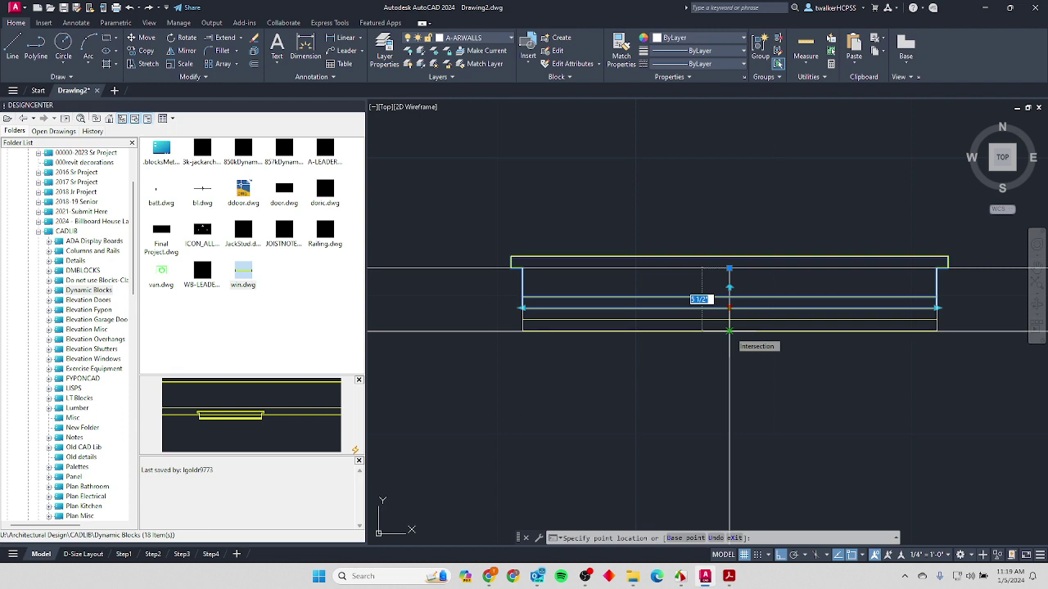
scroll(729, 331, down, 2)
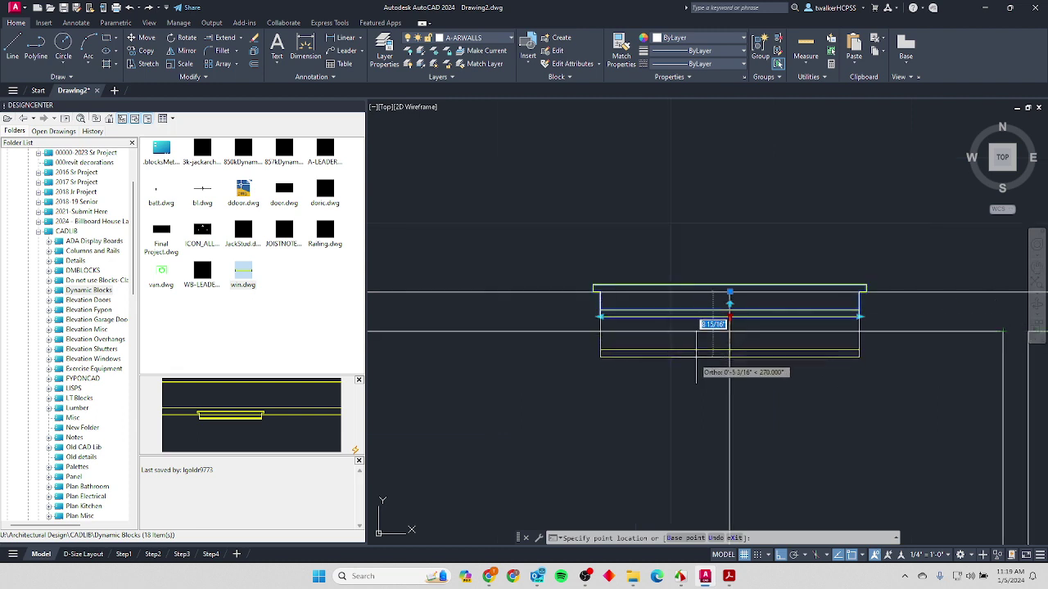
text(5.5)
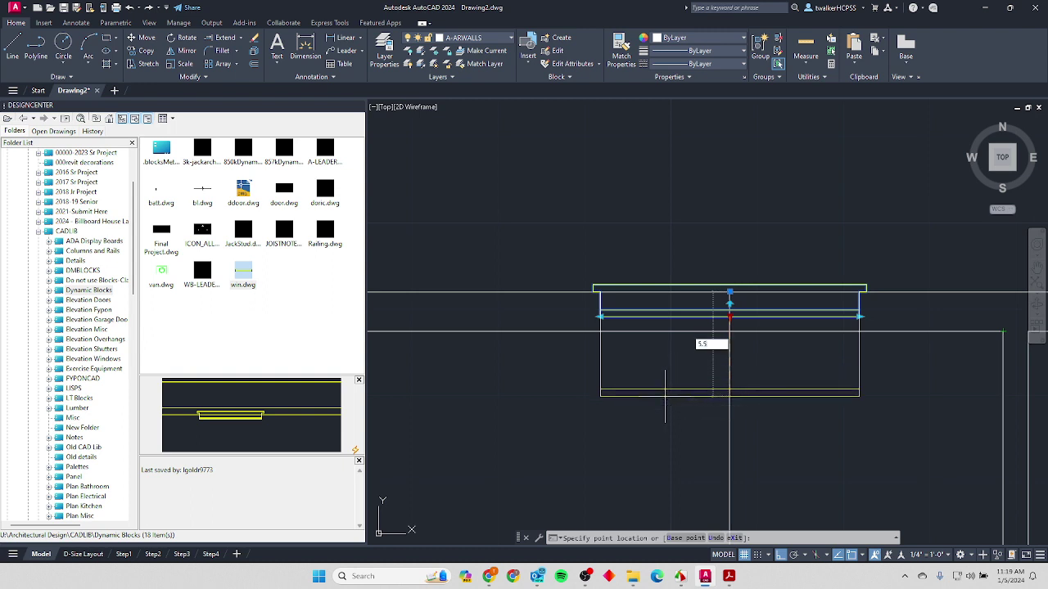
key(Return)
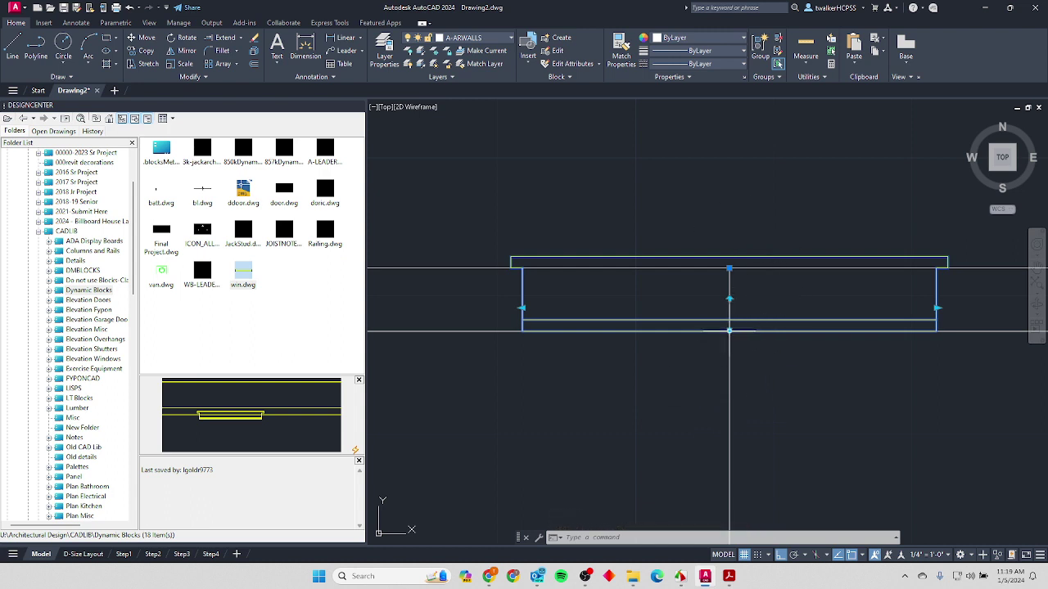
Re-stretch the window's bottom edge so it snaps to the inner wall line.
click(728, 329)
click(729, 329)
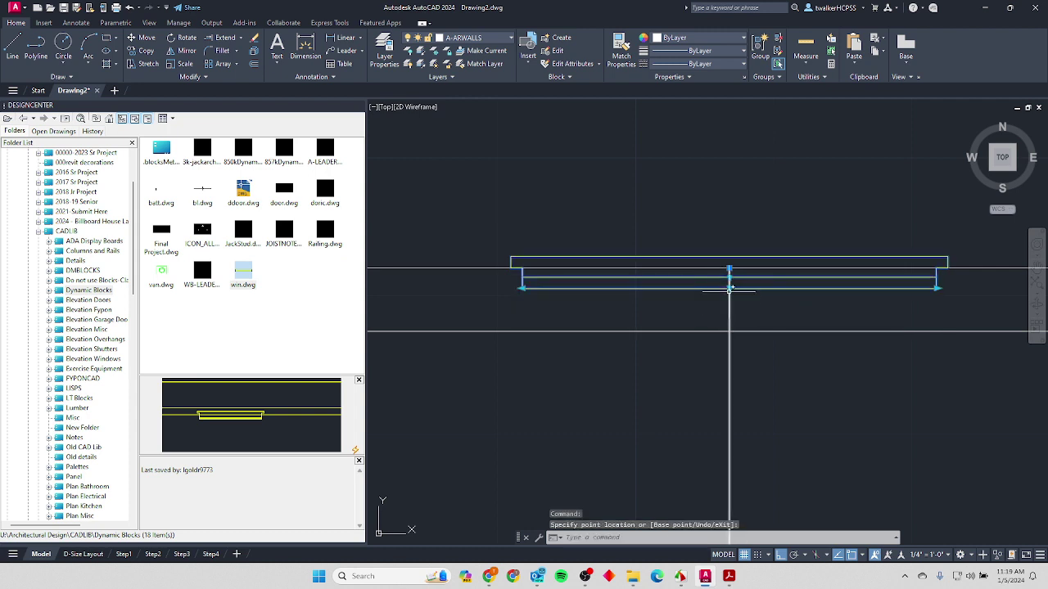
click(729, 330)
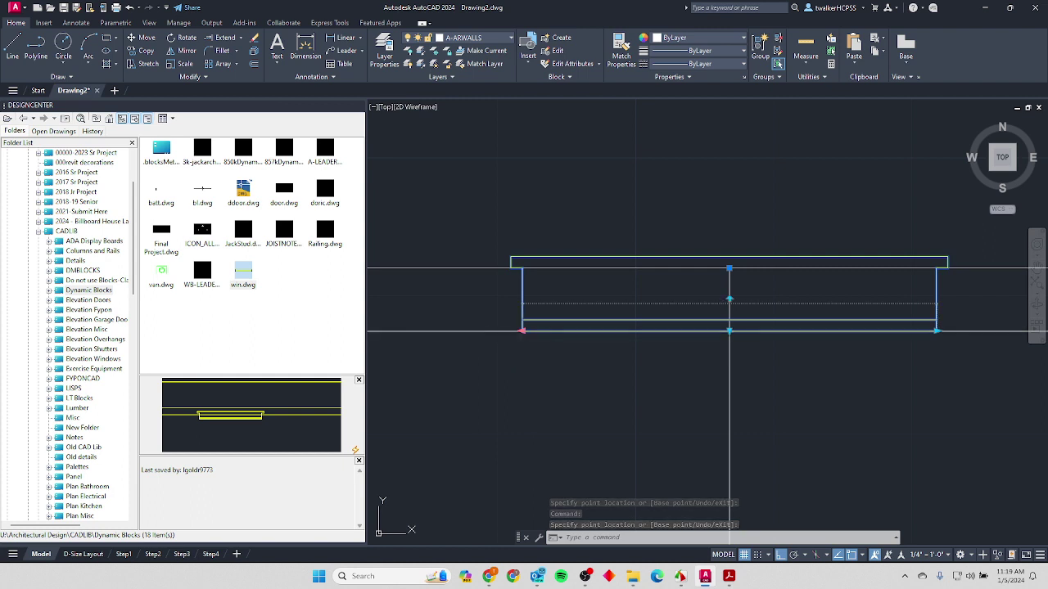
click(521, 330)
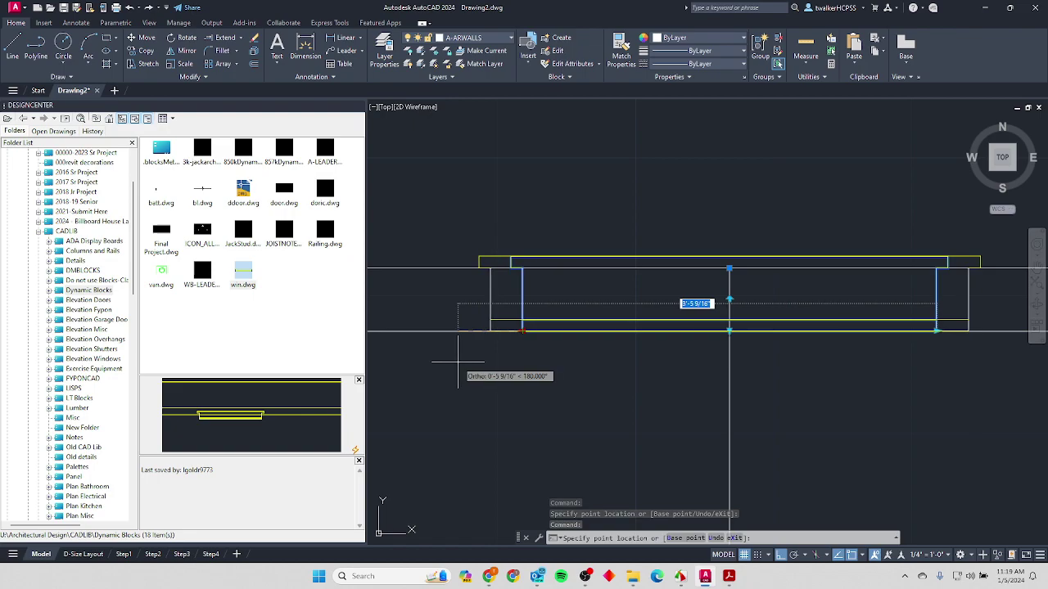
scroll(471, 367, down, 2)
Check the top-wall window sizes in the Year1 Floor Plan PDF, then return to AutoCAD.
key(alt+Tab)
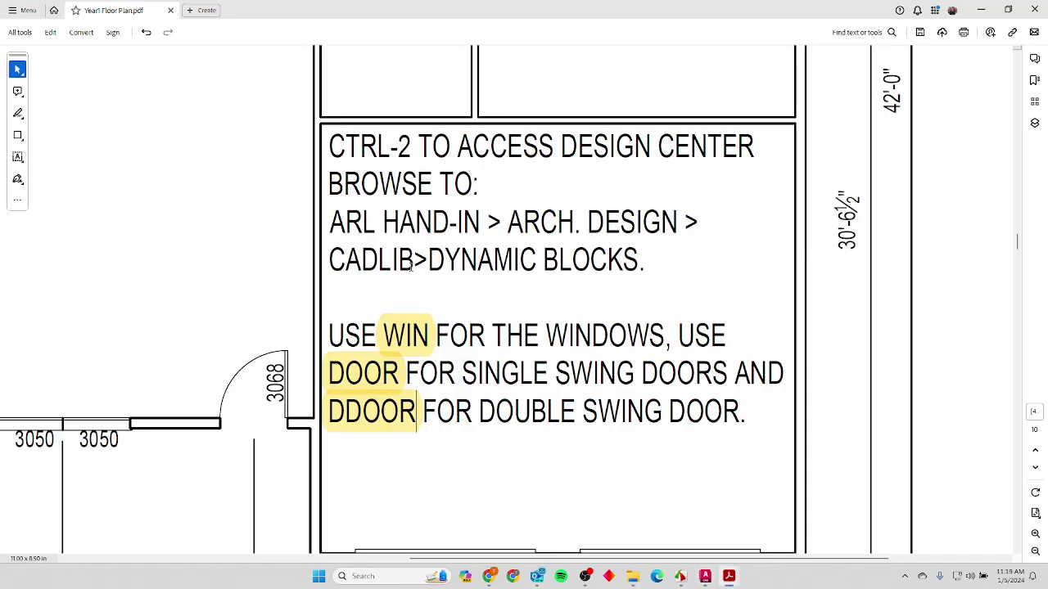
ctrl+scroll(412, 267, down, 4)
ctrl+scroll(336, 123, up, 3)
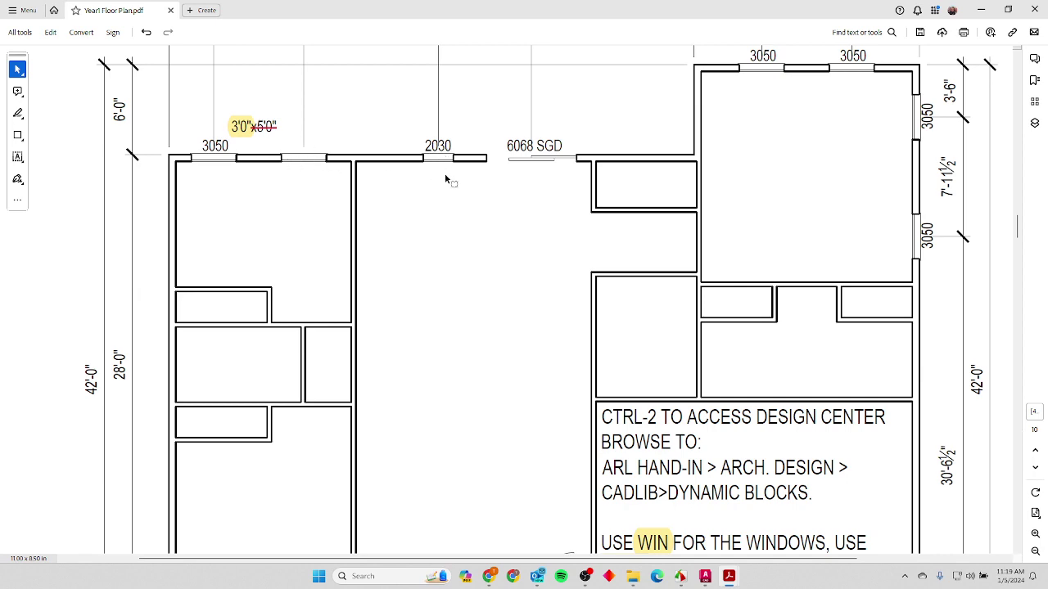
key(alt+Tab)
Cancel the unfinished stretch and clear the window's grips and stray selection.
key(Escape)
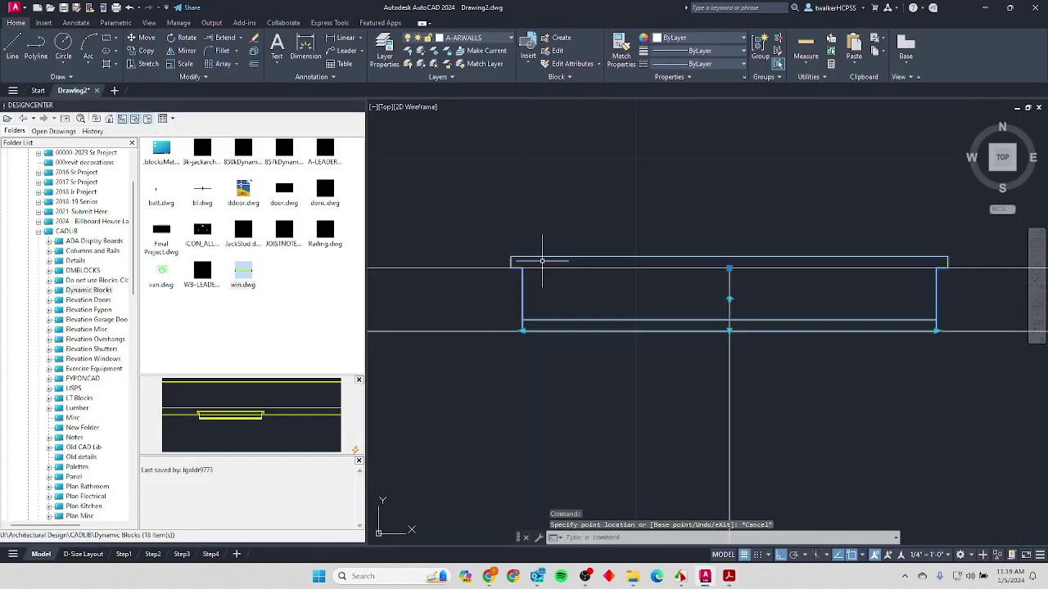
scroll(660, 313, down, 4)
key(Escape)
key(Escape)
click(711, 361)
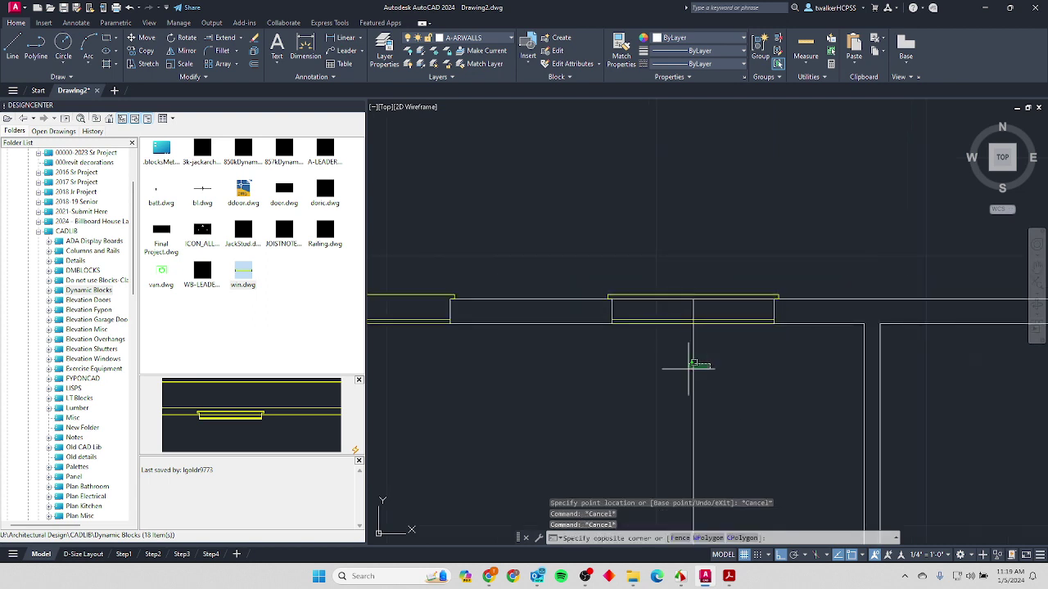
key(Escape)
Fence-trim the wall line out of the second window opening, then bring up the floor plan PDF.
text(tr)
key(Return)
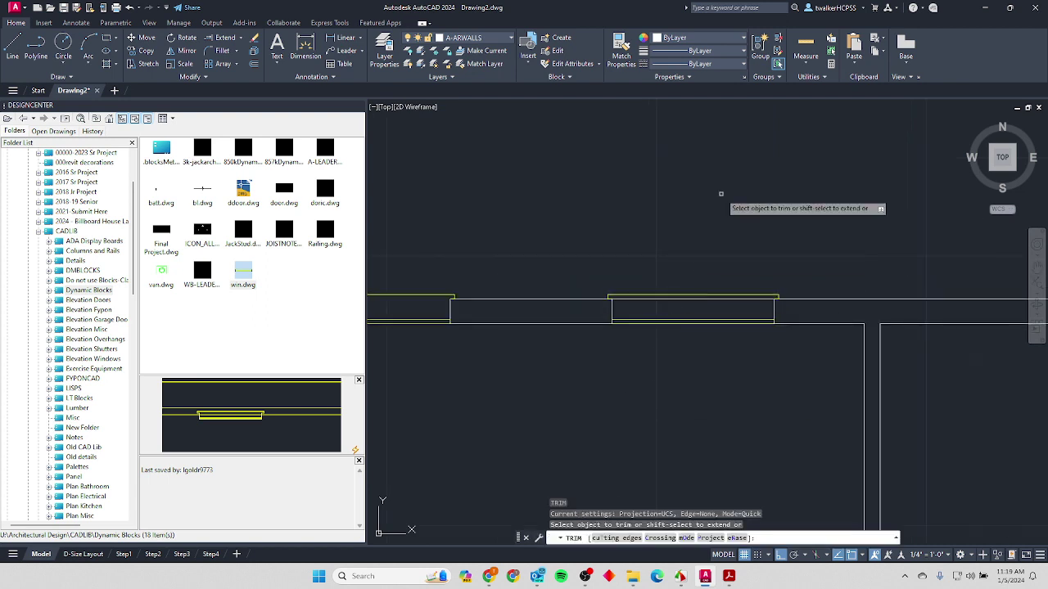
click(691, 402)
click(694, 276)
key(Return)
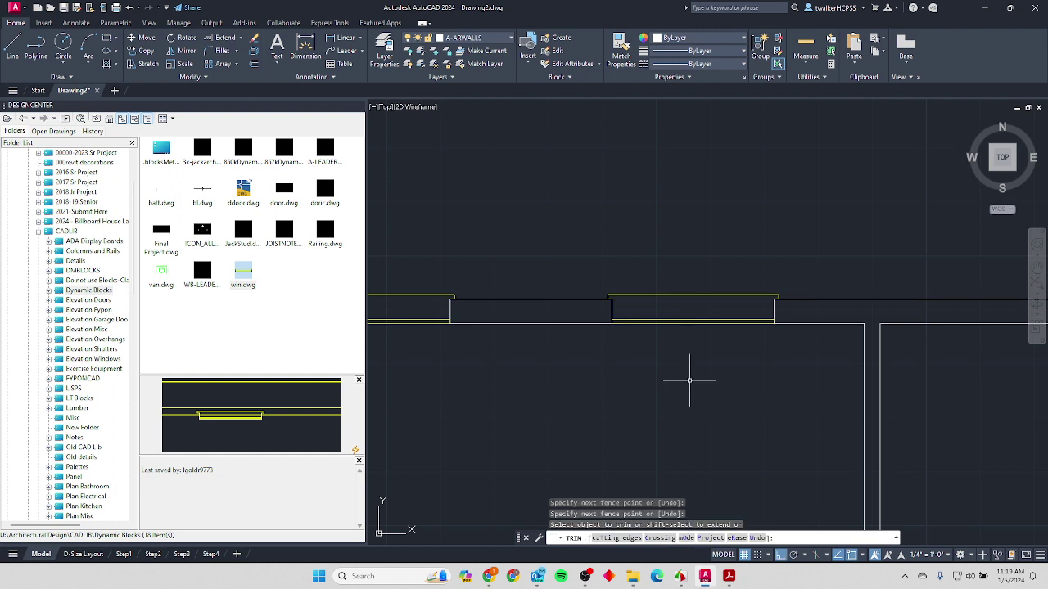
scroll(692, 377, down, 4)
key(Return)
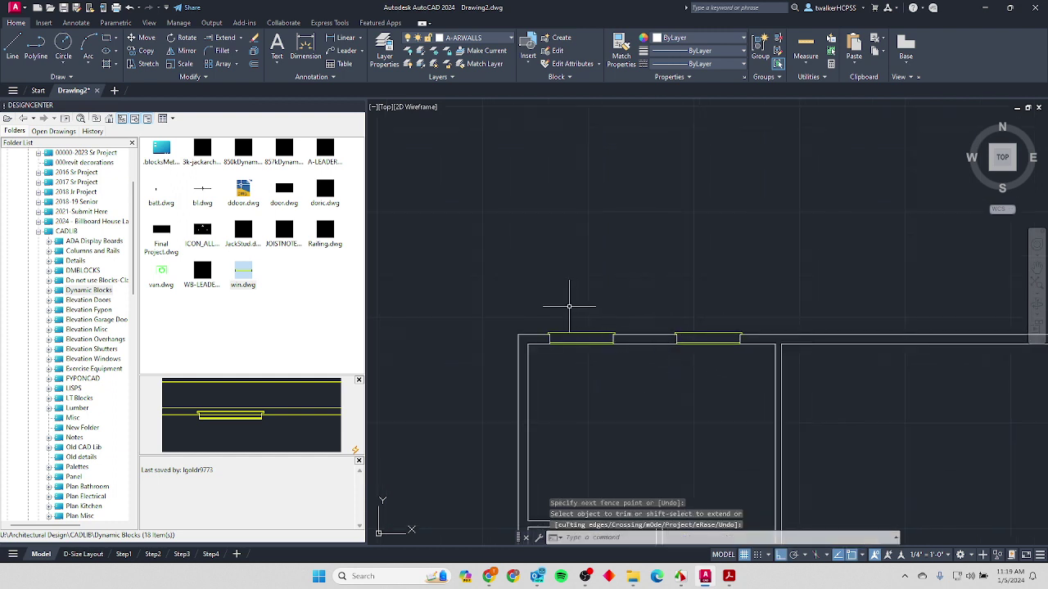
middle_drag(680, 263, 556, 206)
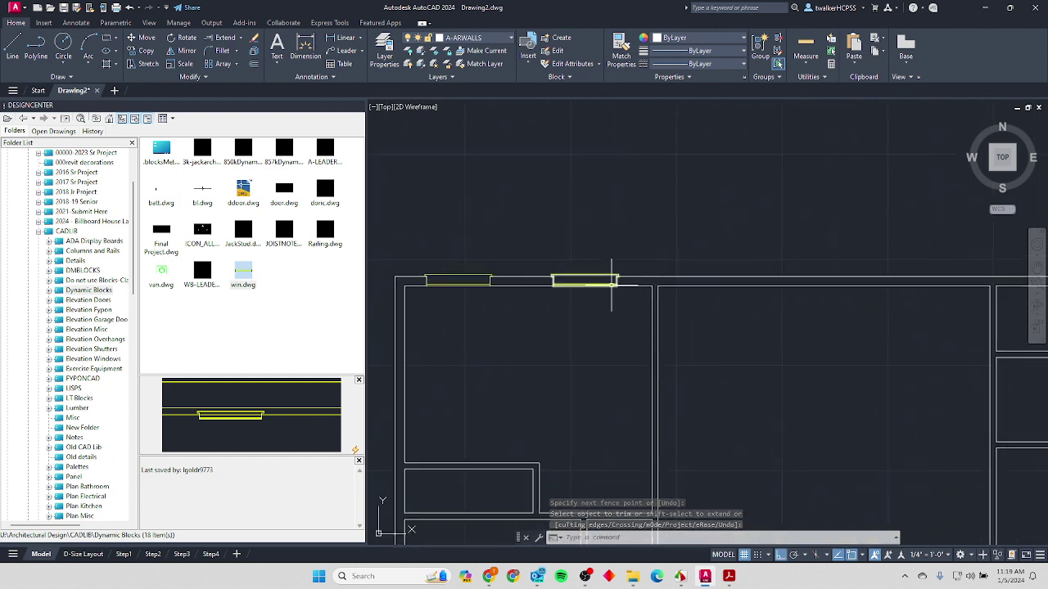
key(alt+Tab)
Select the 3'-0" and 6'-0" dimension text along the PDF's top wall, then return to AutoCAD.
scroll(326, 155, up, 3)
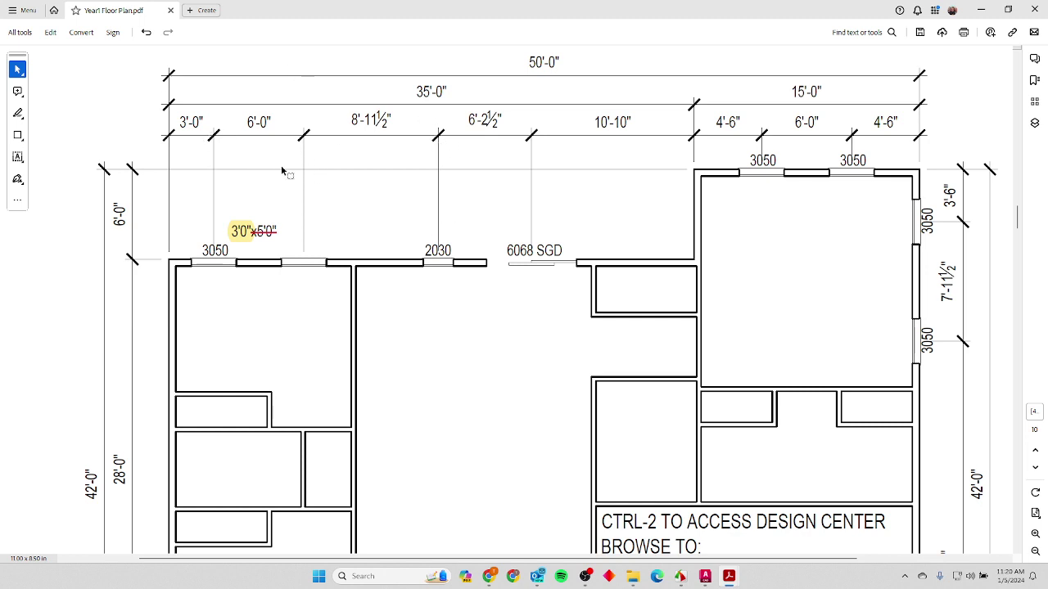
drag(276, 123, 182, 128)
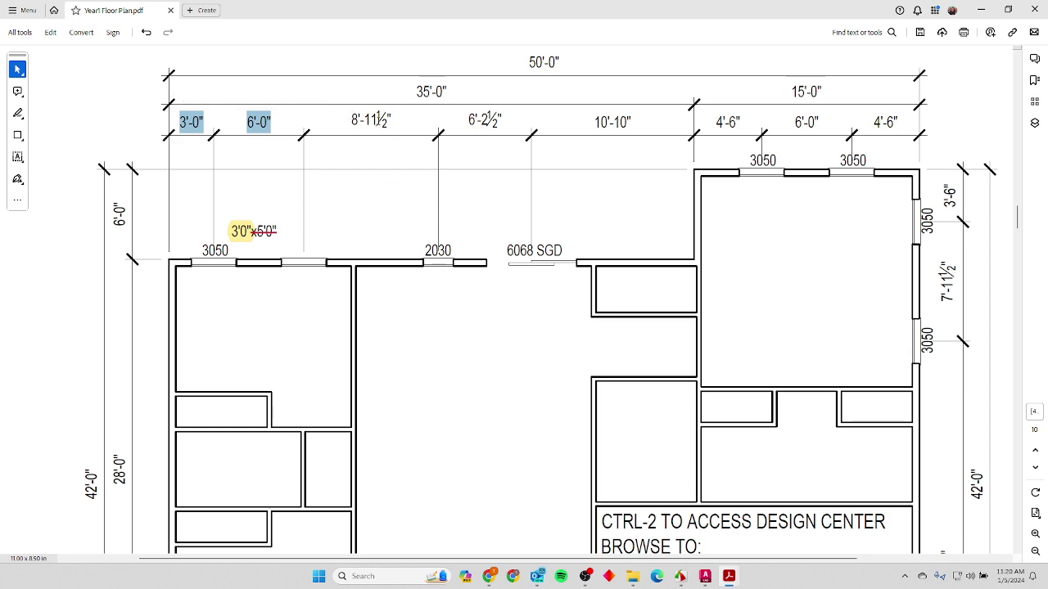
key(alt+Tab)
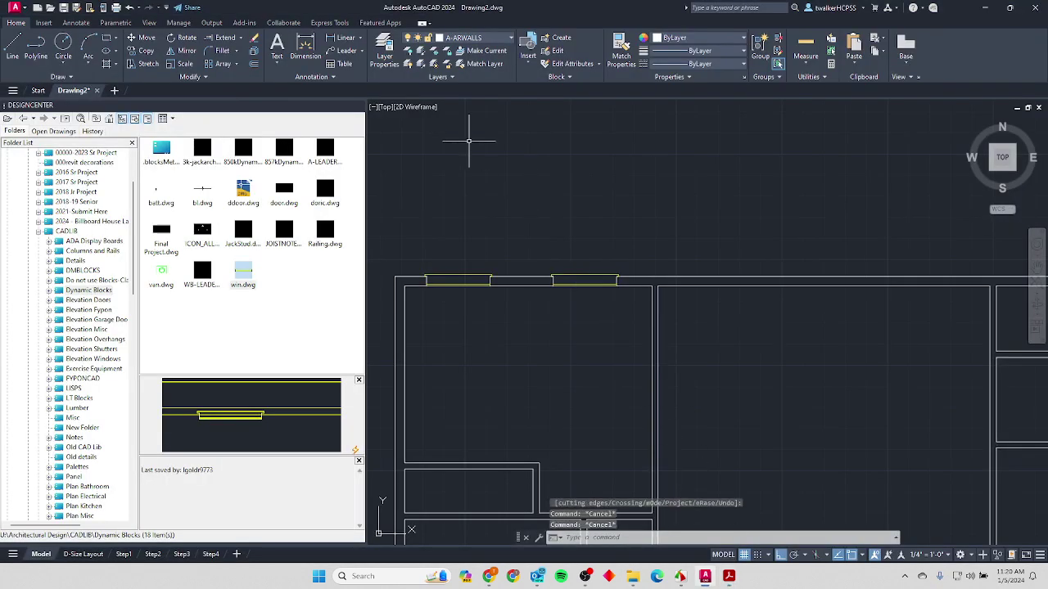
Offset the left outer wall line 17'-11 1/2" inward as a vertical guide line.
click(253, 64)
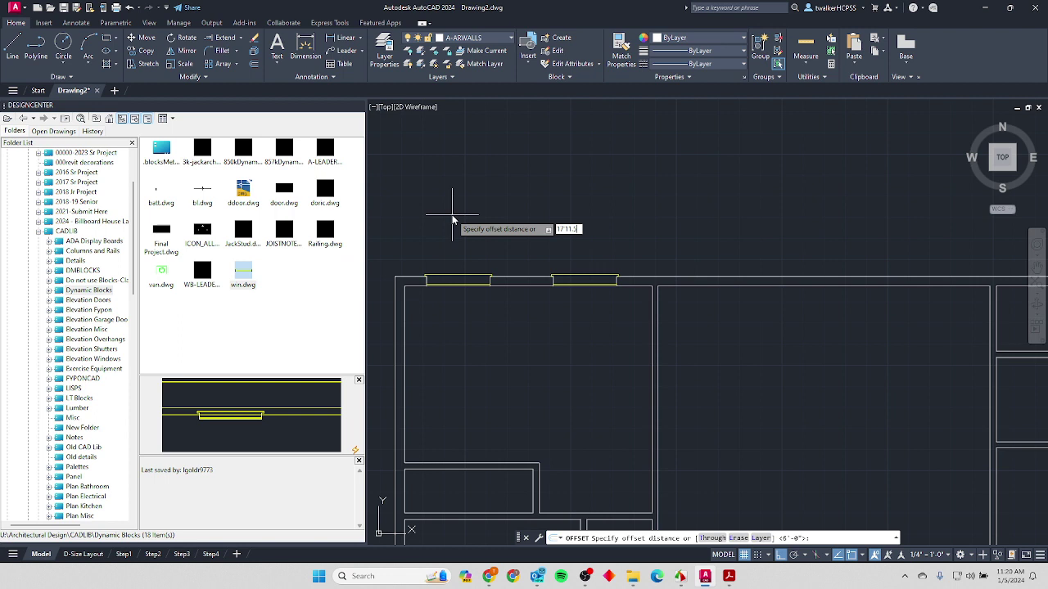
key(Return)
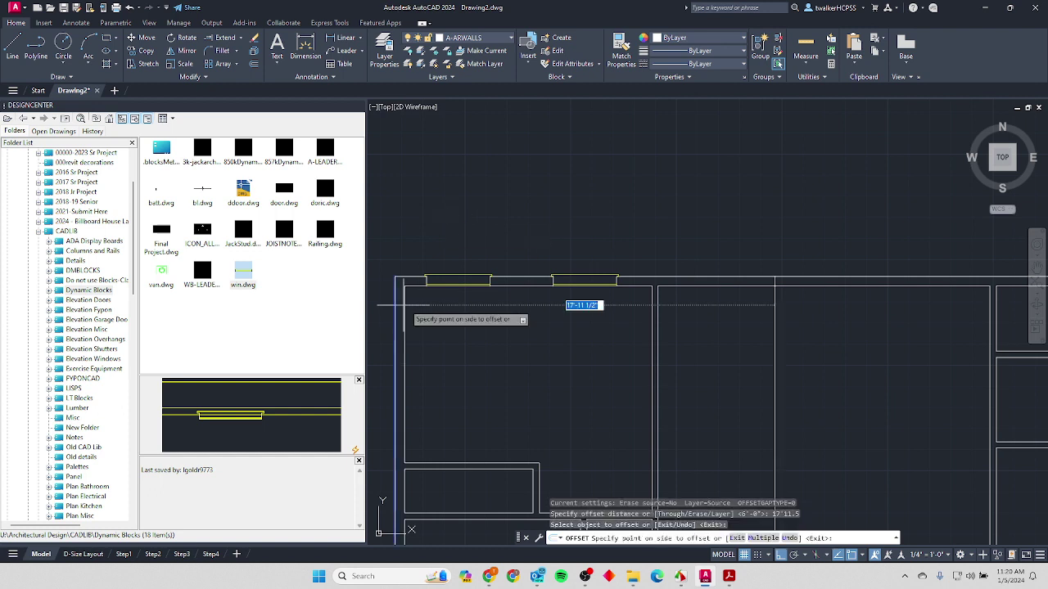
click(464, 286)
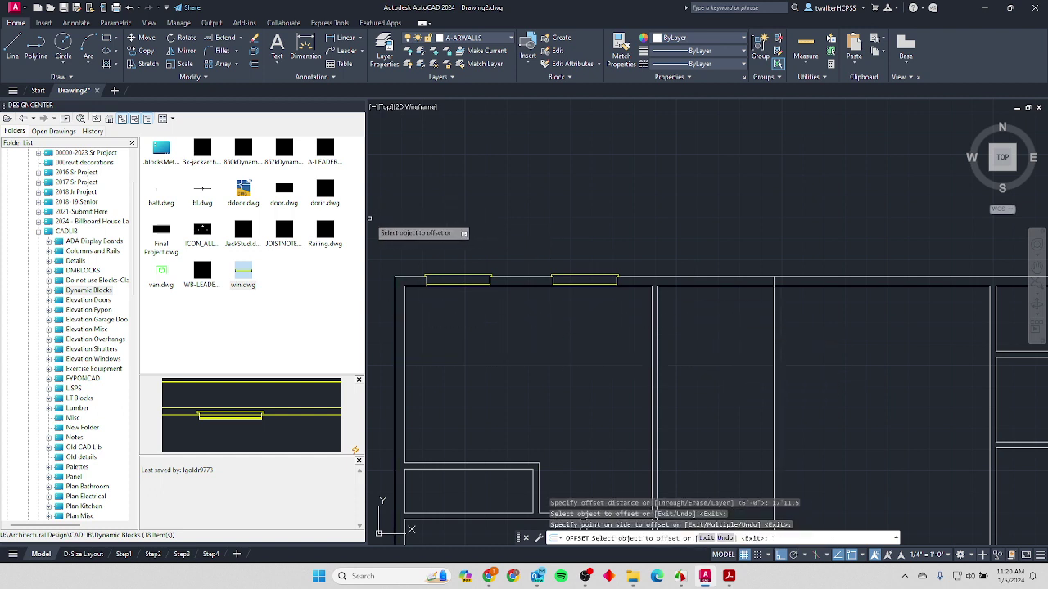
drag(243, 274, 283, 266)
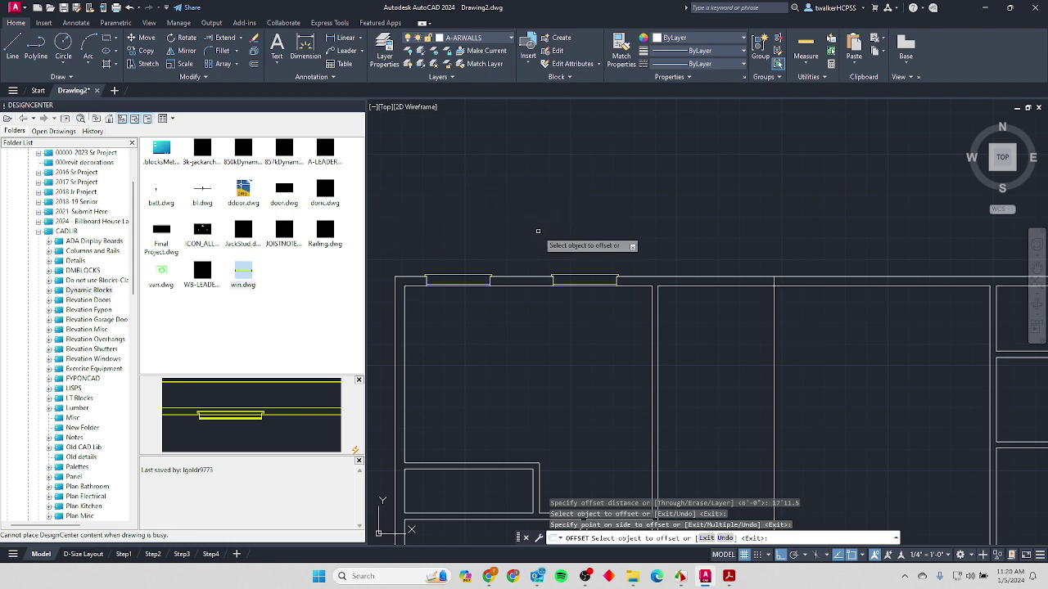
key(Escape)
key(Escape)
key(Escape)
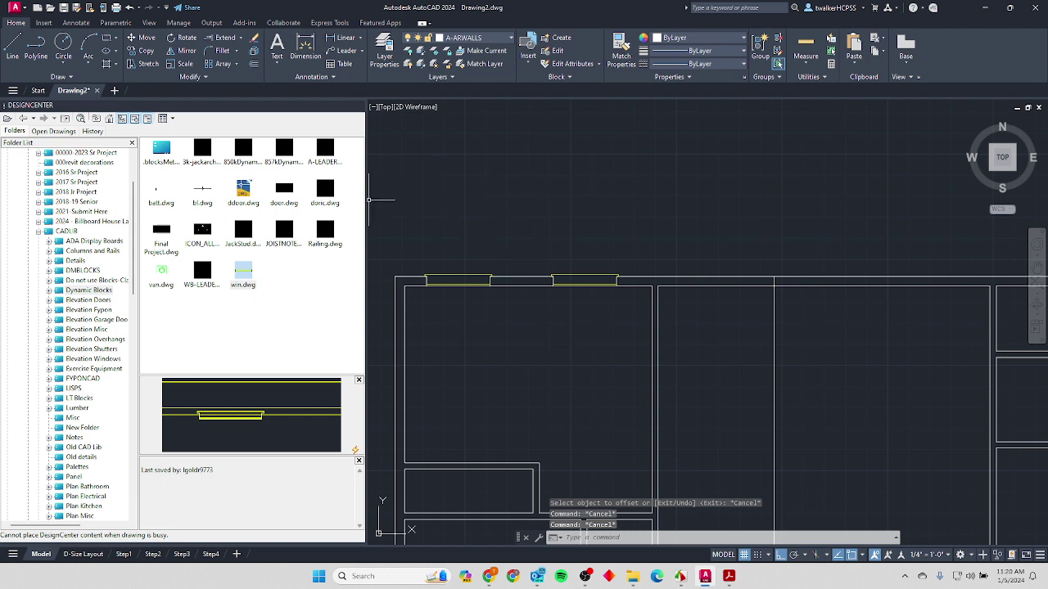
Drag win.dwg from DesignCenter onto the top wall at the guide line, accepting default scale and rotation.
drag(244, 274, 591, 249)
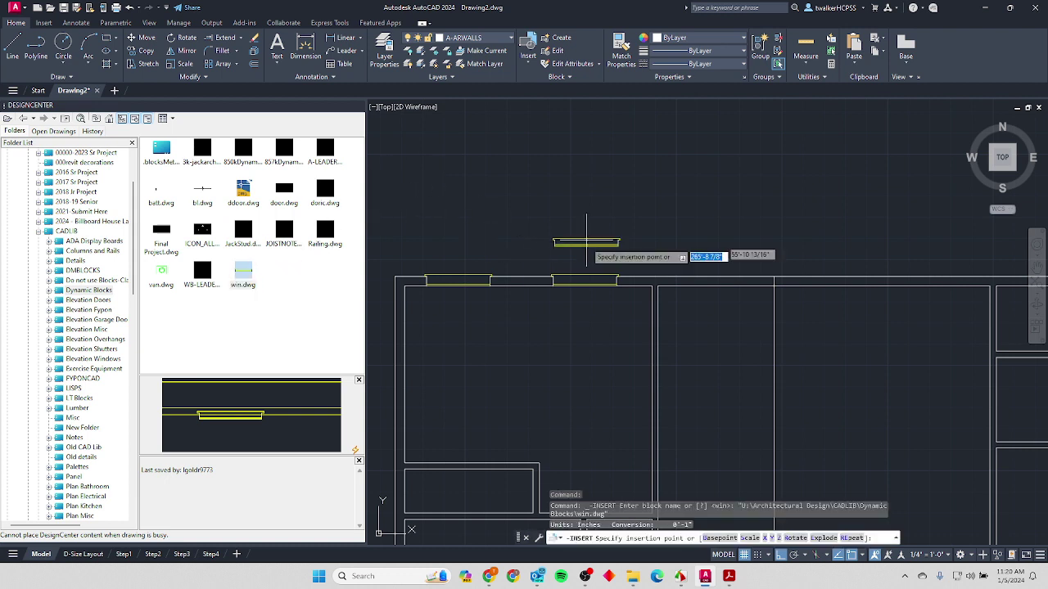
click(774, 279)
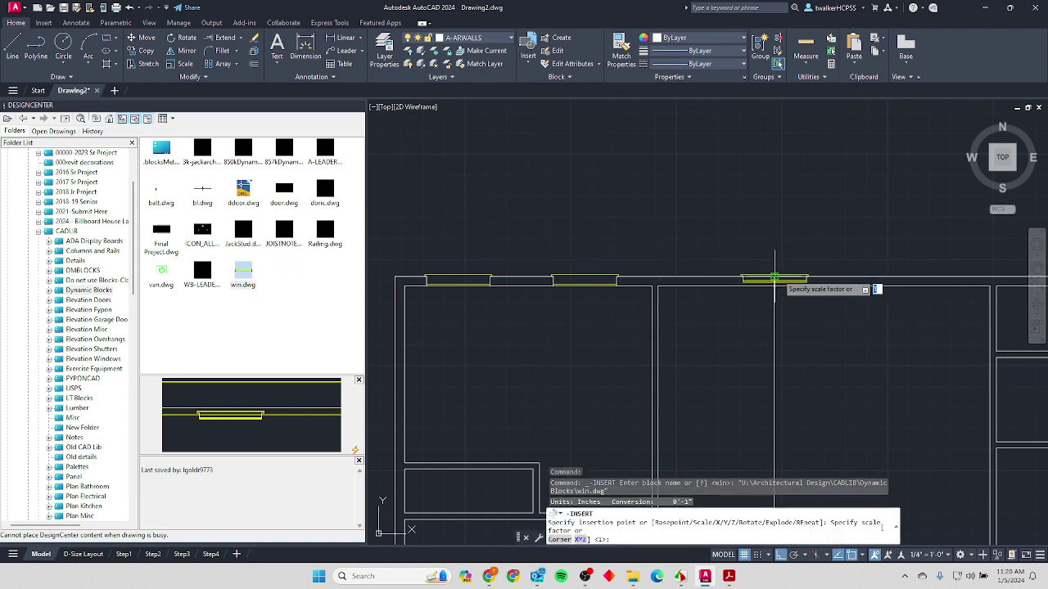
key(Return)
scroll(798, 277, up, 2)
scroll(796, 277, up, 2)
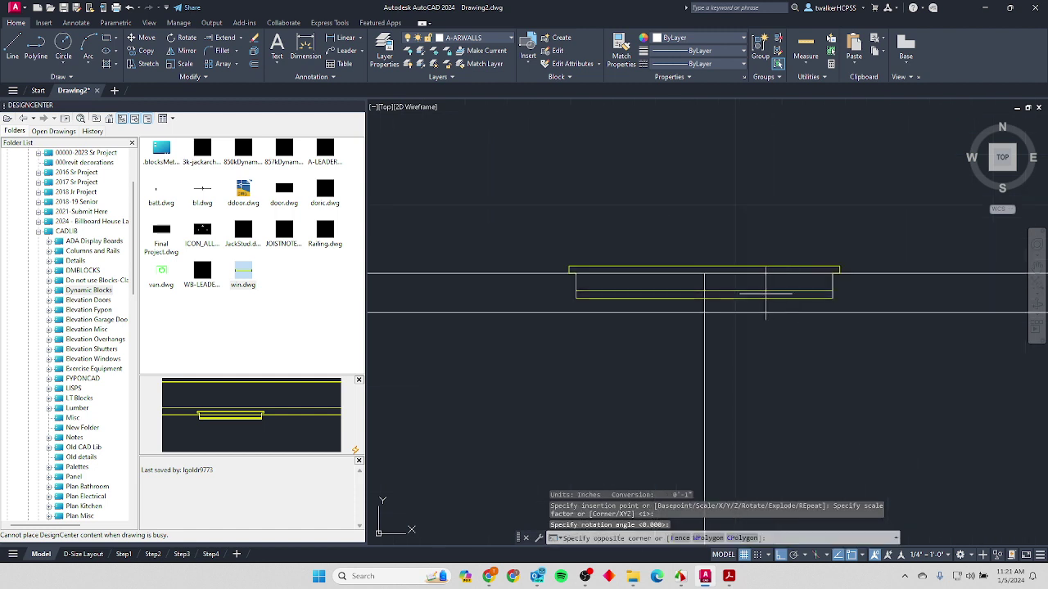
key(Return)
Stretch the new window's left end so it is 2' wide, then switch to the PDF.
click(737, 304)
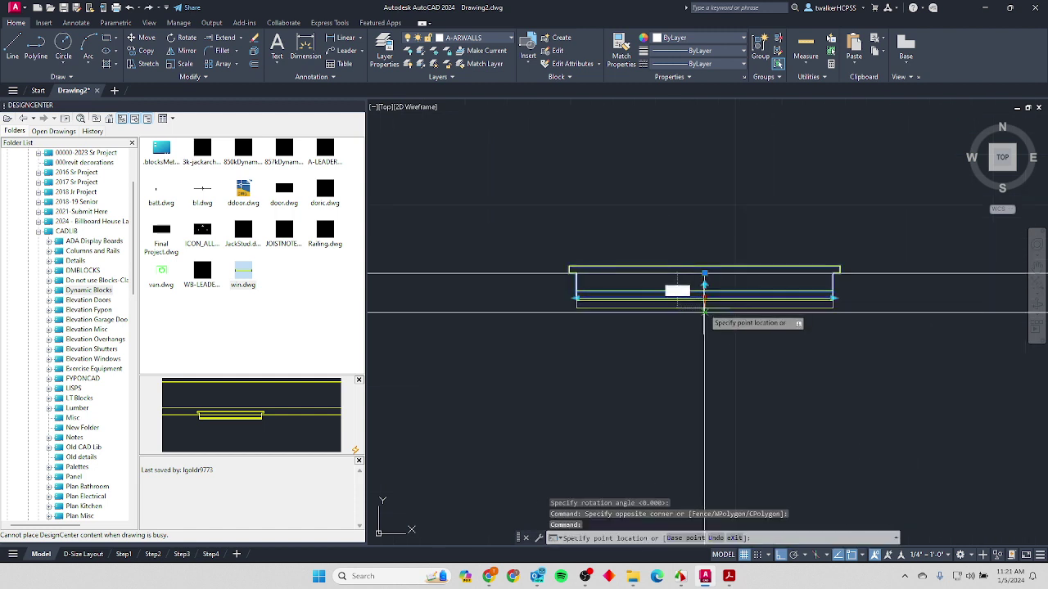
click(706, 293)
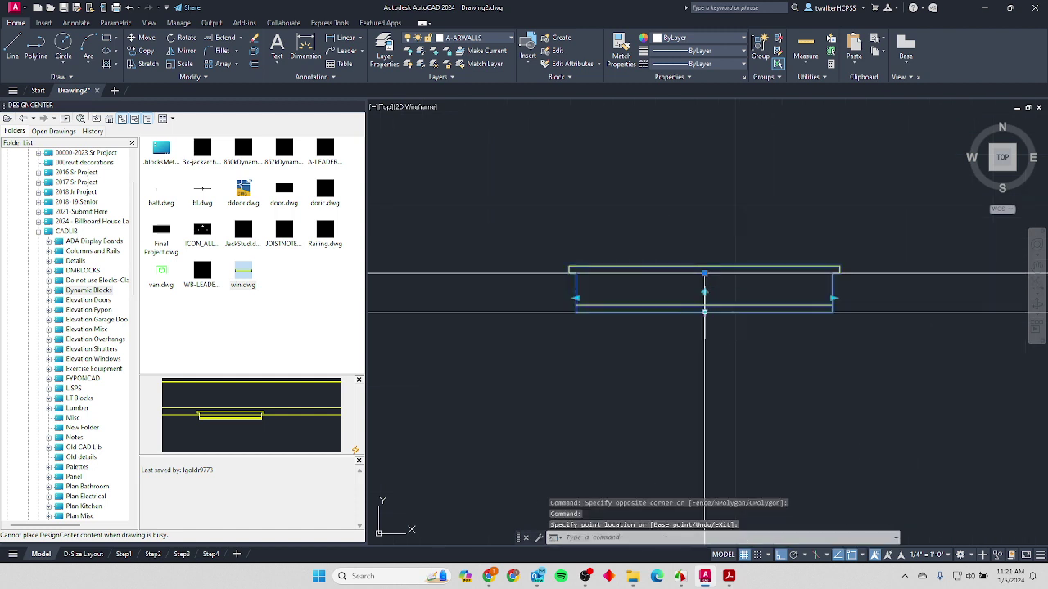
click(578, 298)
text(2)
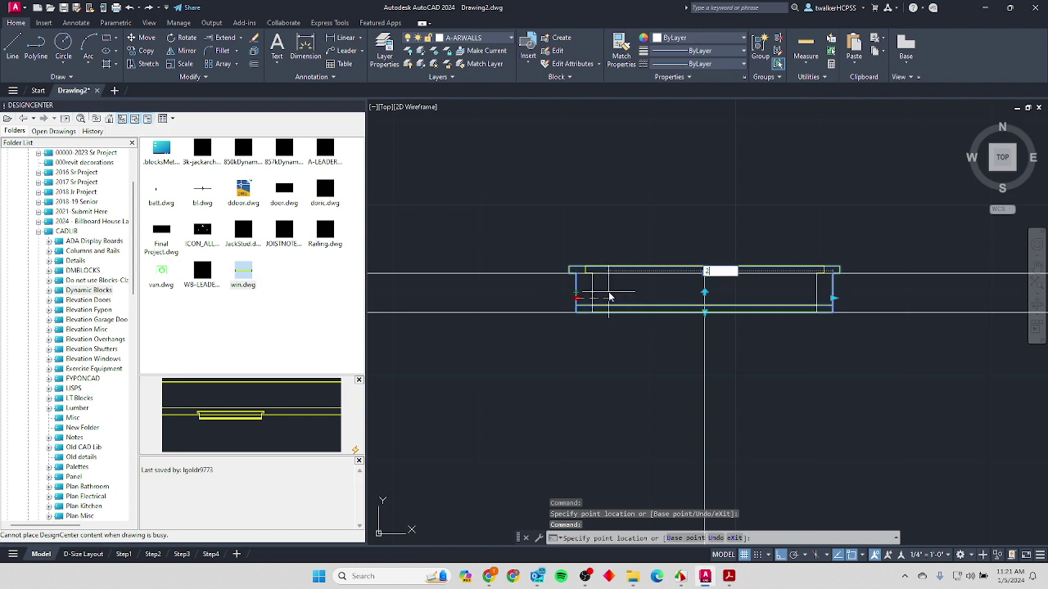
key(Return)
scroll(647, 299, down, 4)
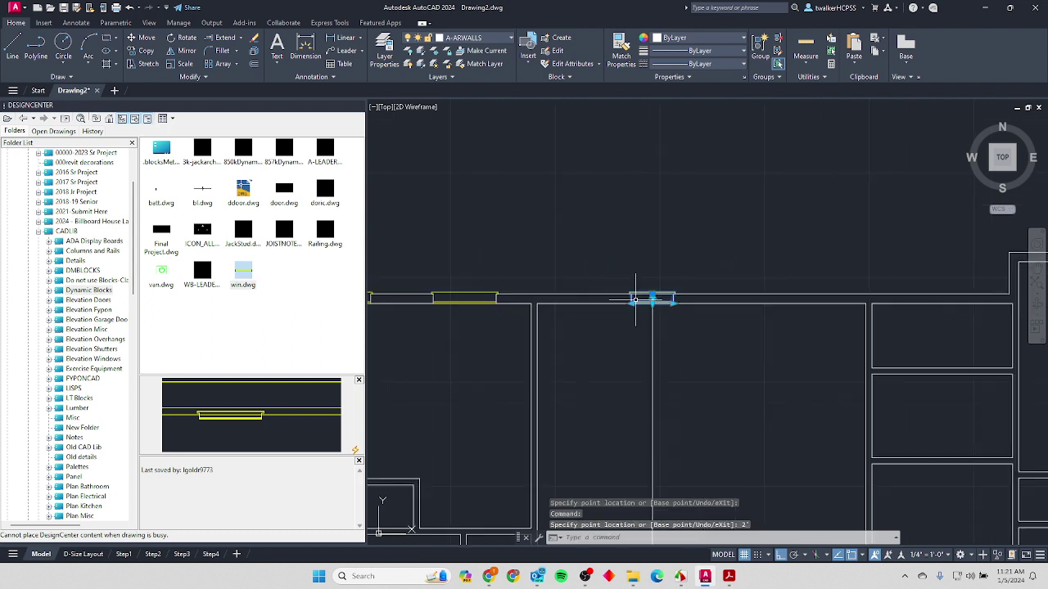
key(Escape)
key(Escape)
scroll(667, 305, down, 2)
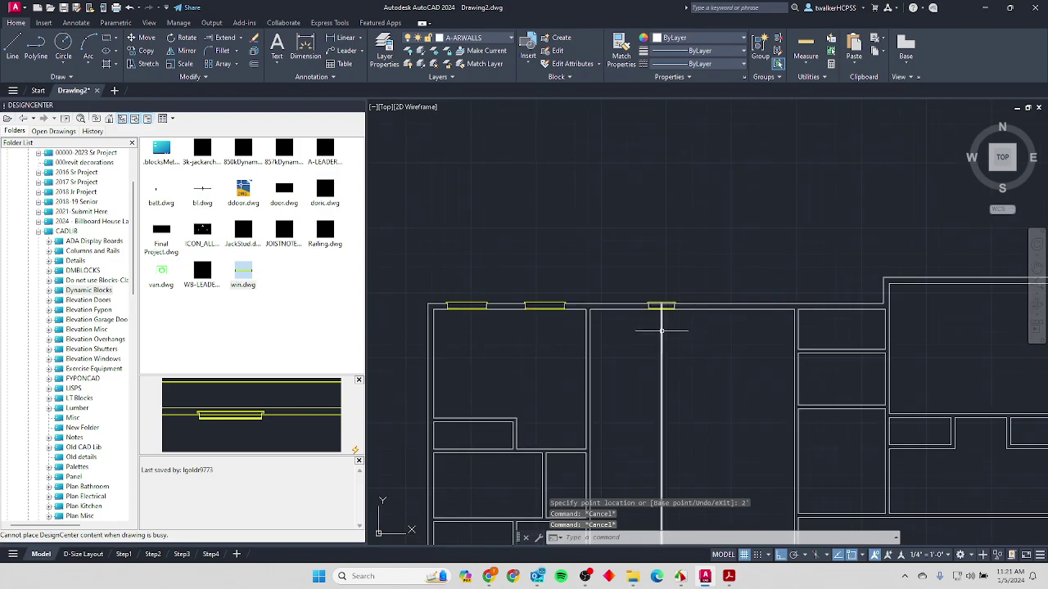
key(alt+Tab)
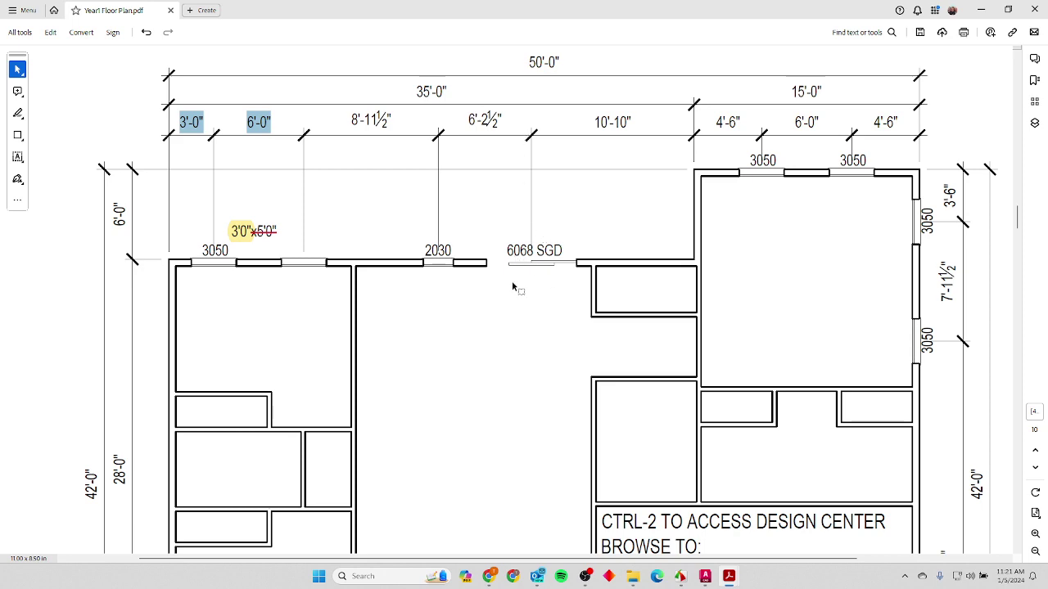
Back in AutoCAD, offset the small window's vertical line 6'-2 1/2" to the right, then return to the PDF.
key(alt+Tab)
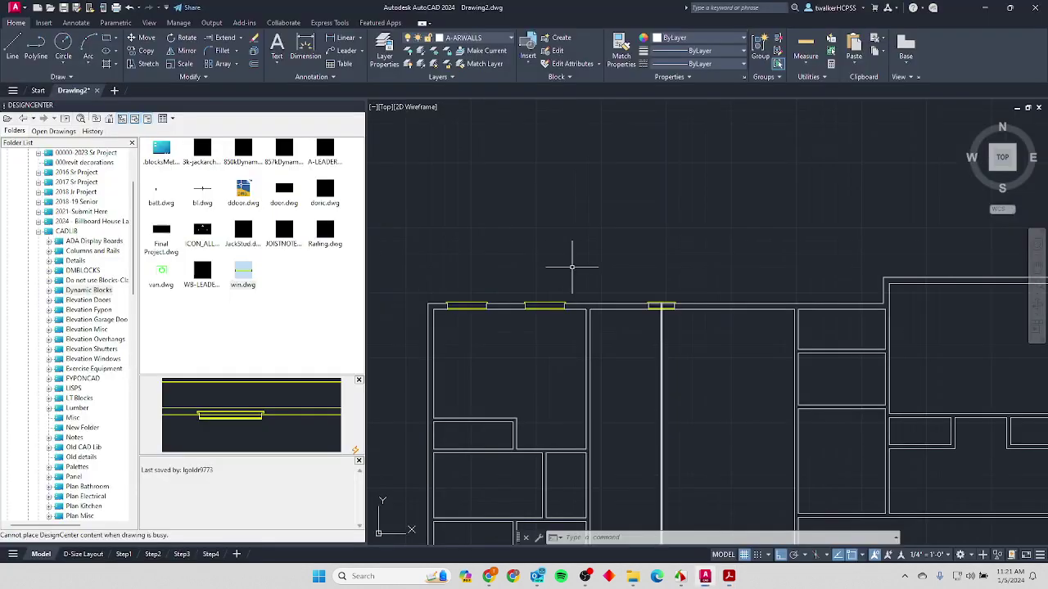
text(o)
key(Return)
text(6)
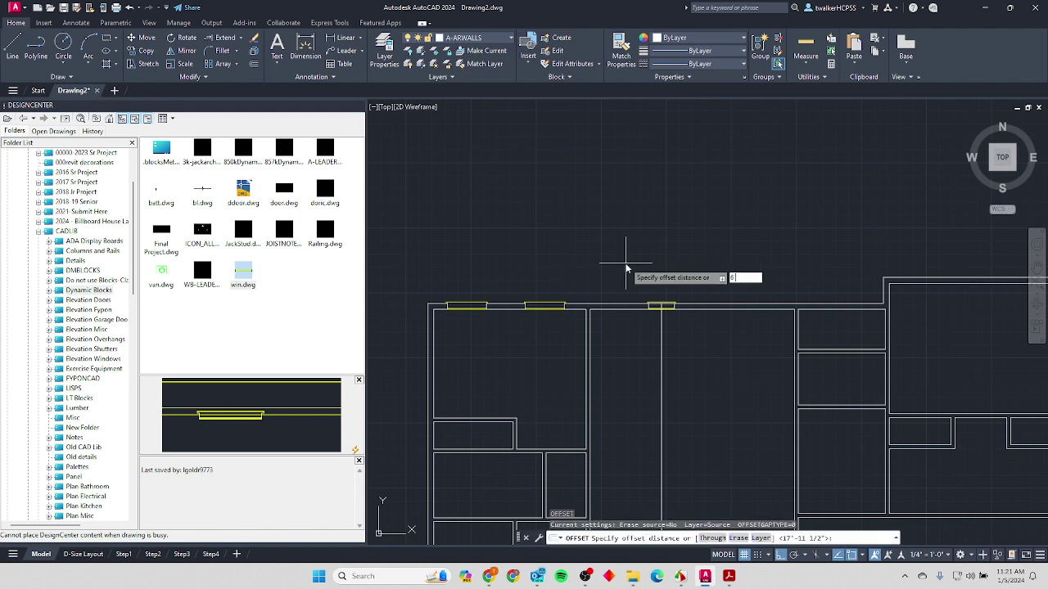
text('2.5)
key(Return)
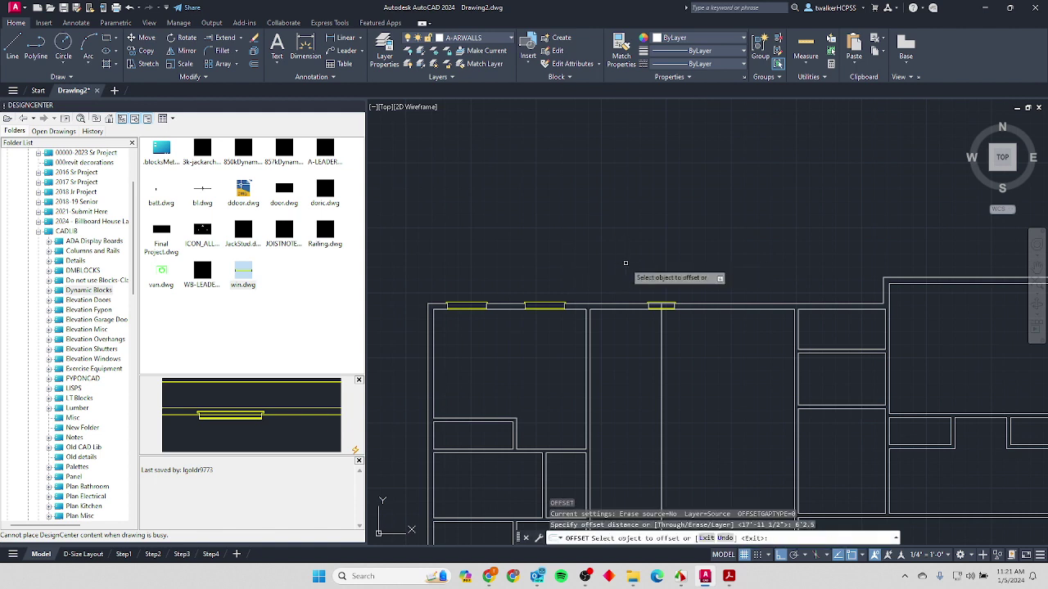
click(661, 353)
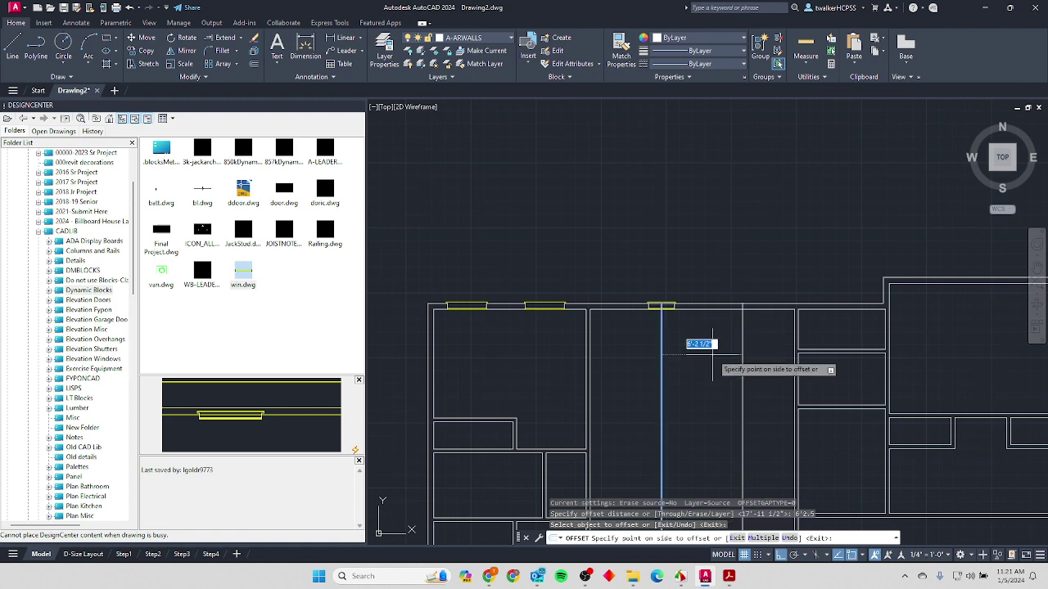
click(700, 347)
key(alt+Tab)
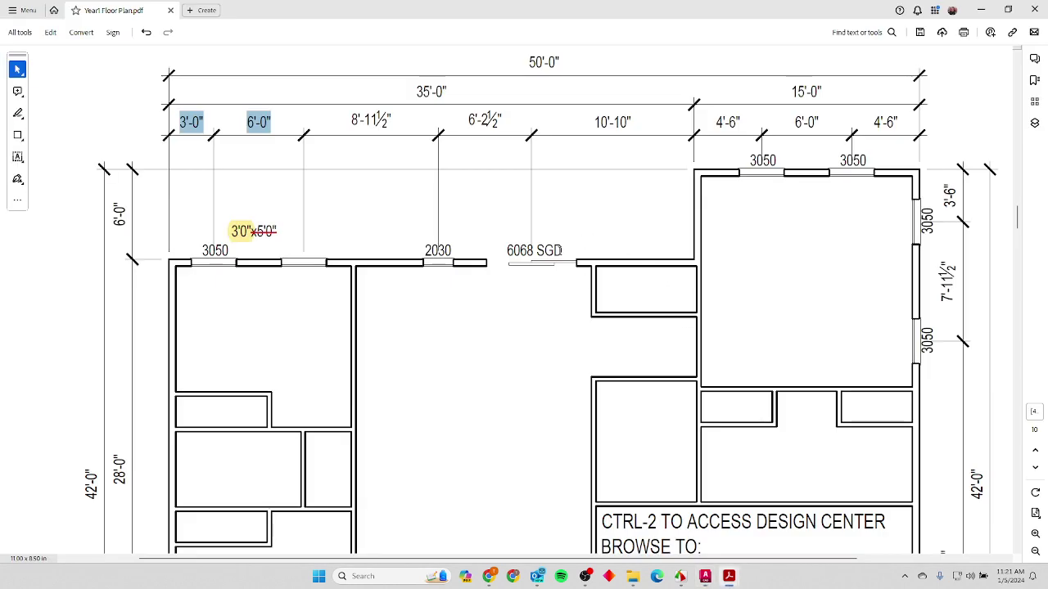
Highlight the "60" of the 6068 SGD door label in yellow.
scroll(560, 254, up, 1)
ctrl+scroll(553, 301, up, 3)
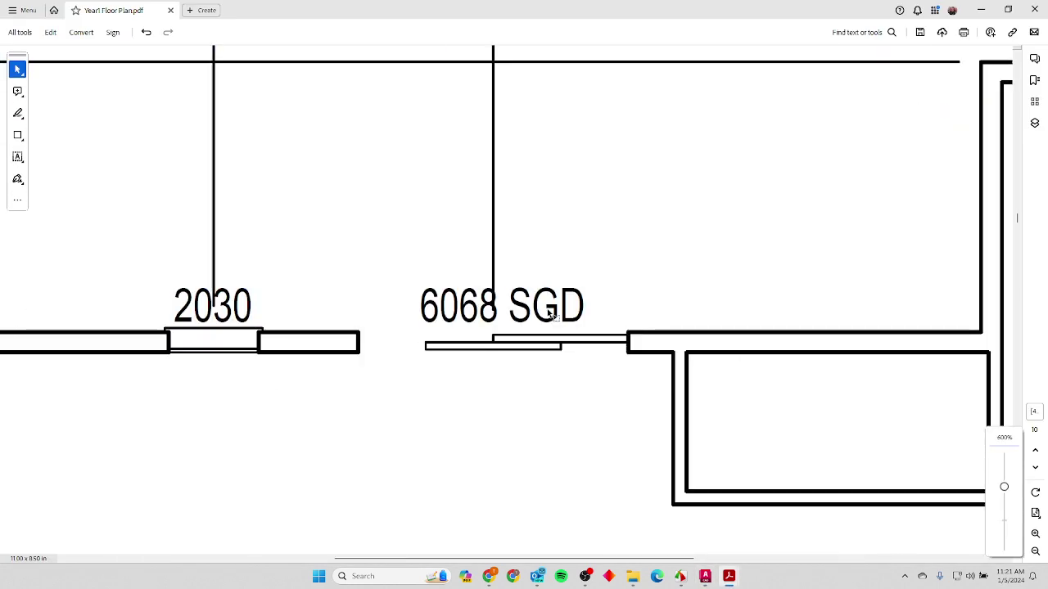
ctrl+scroll(517, 324, down, 1)
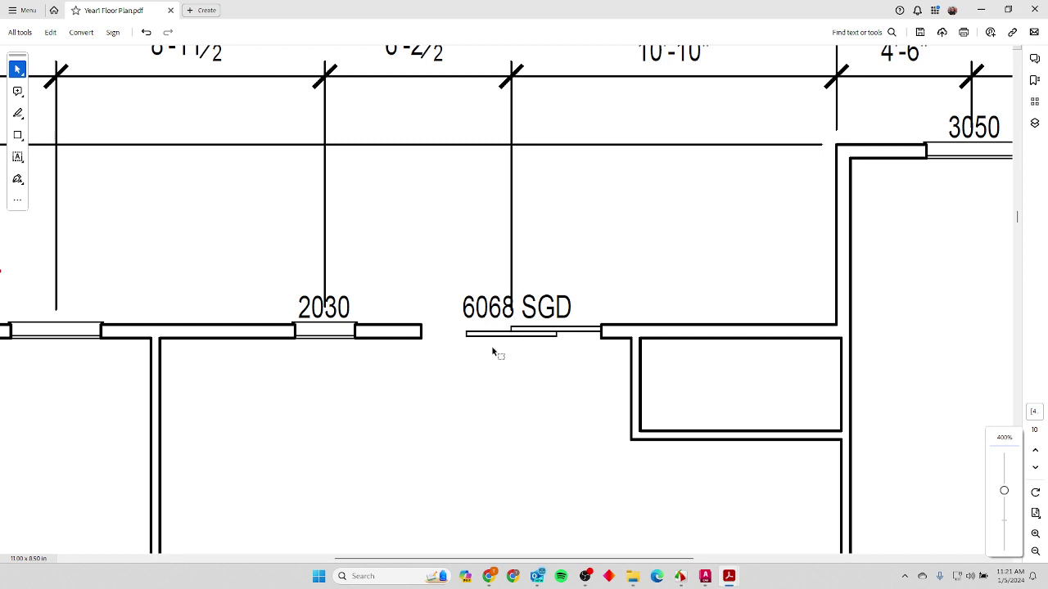
ctrl+scroll(541, 340, up, 1)
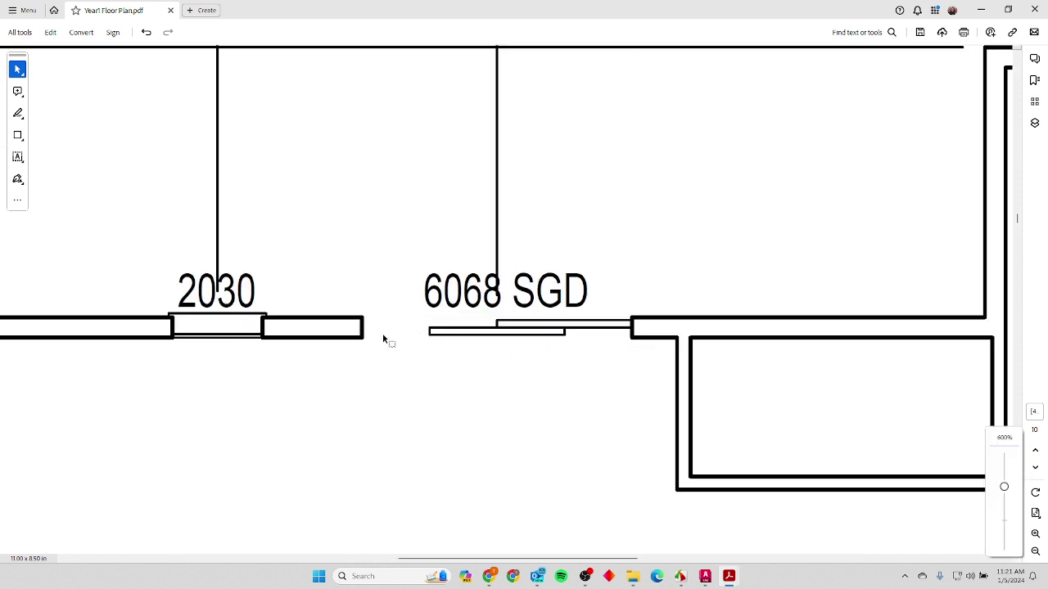
drag(425, 288, 459, 293)
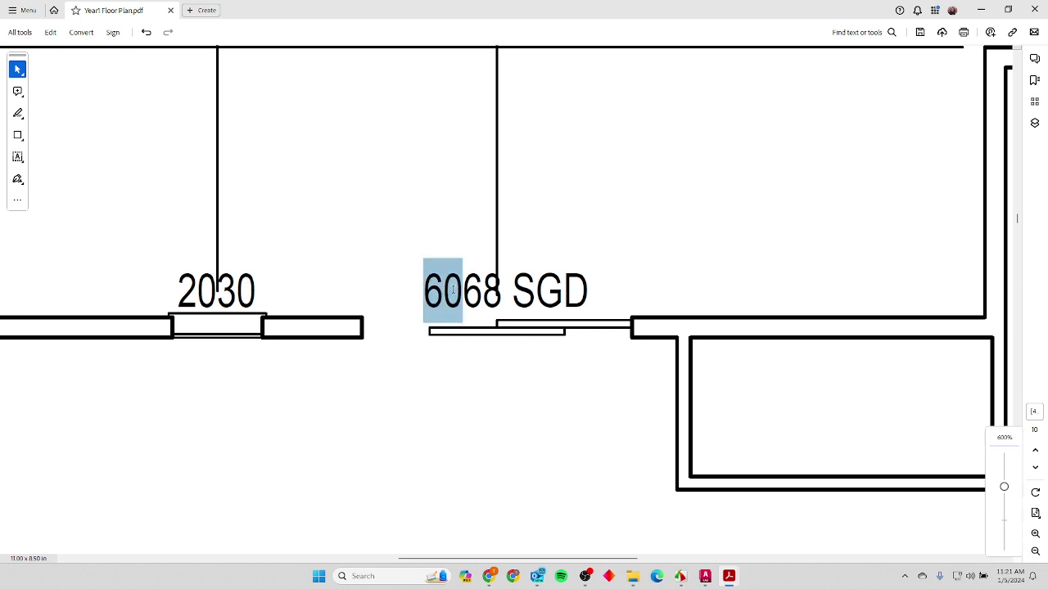
click(470, 271)
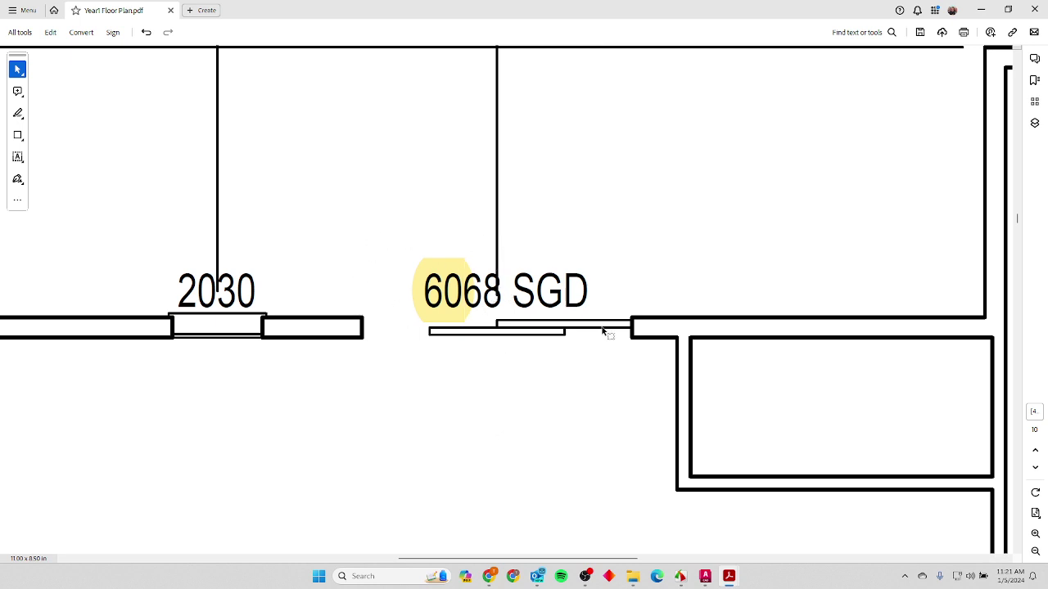
Minimize the music app and switch back to the AutoCAD drawing.
key(super+5)
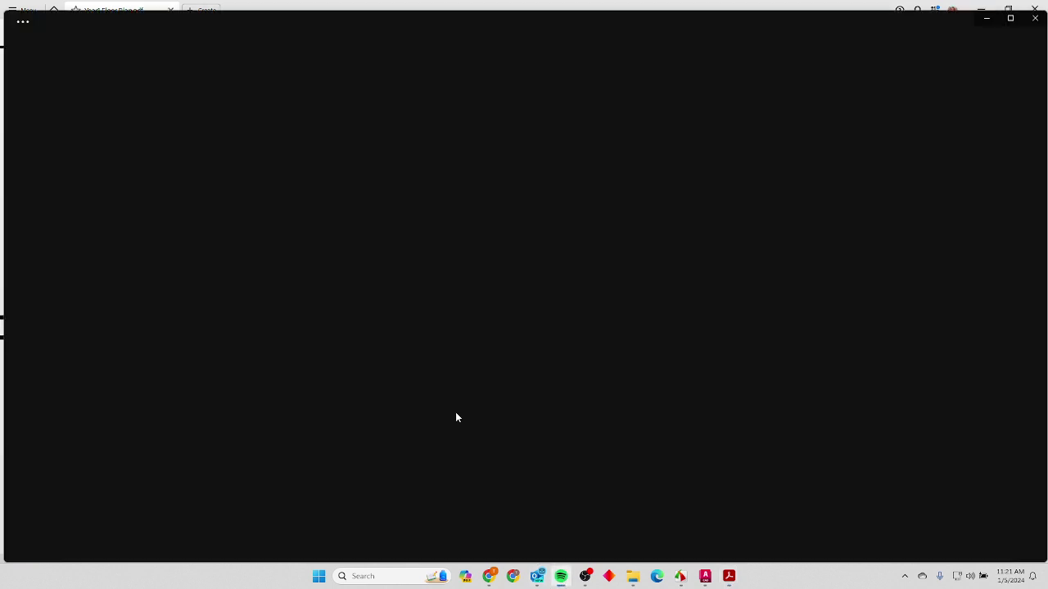
click(987, 18)
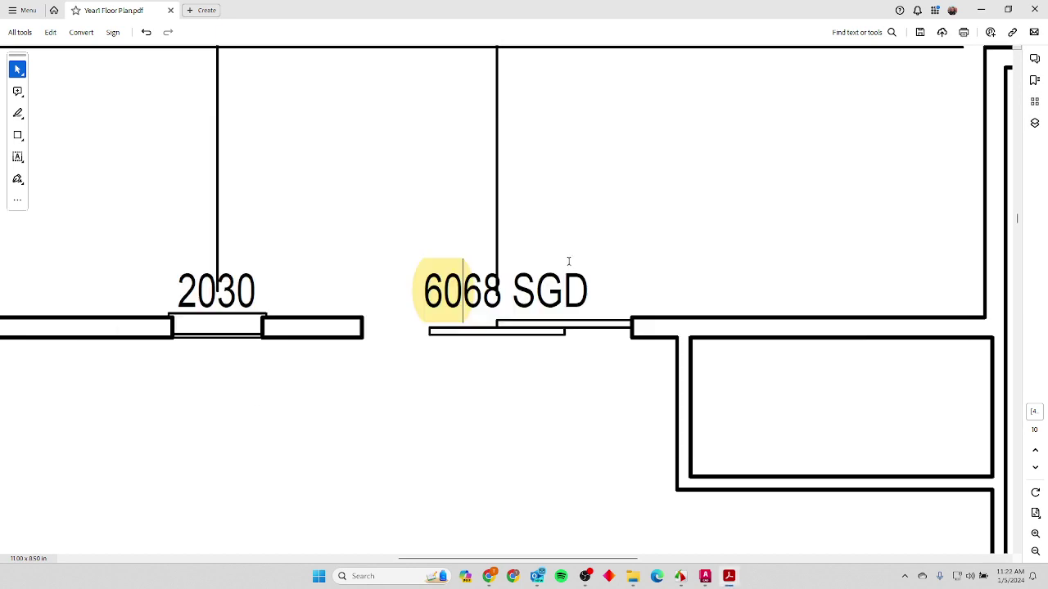
key(alt+Tab)
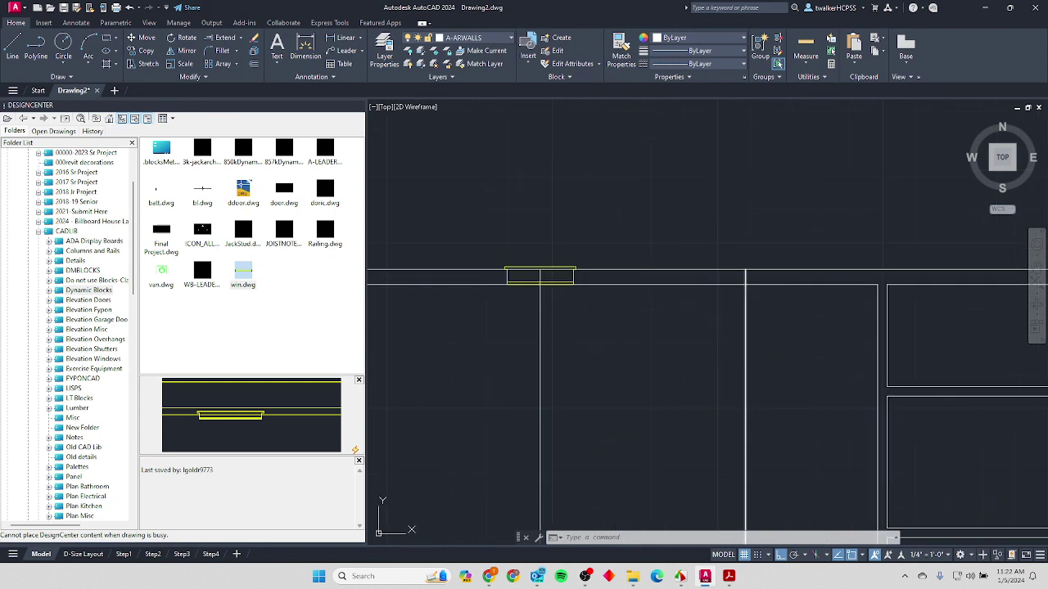
Offset the vertical guide line 3' to the left and 3' to the right.
text(o)
key(Return)
text(3)
key(Return)
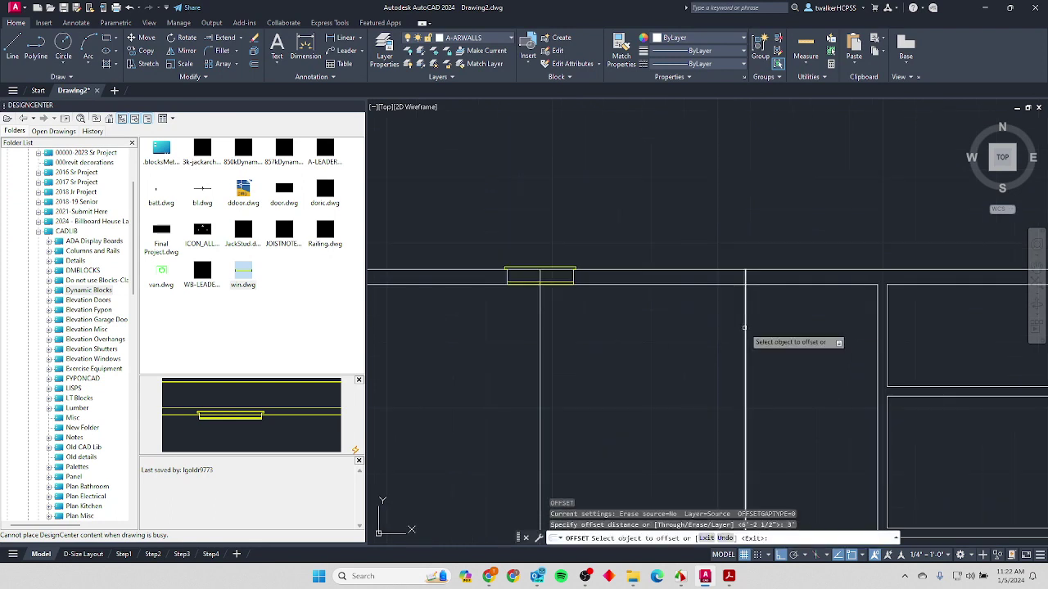
click(745, 327)
click(732, 308)
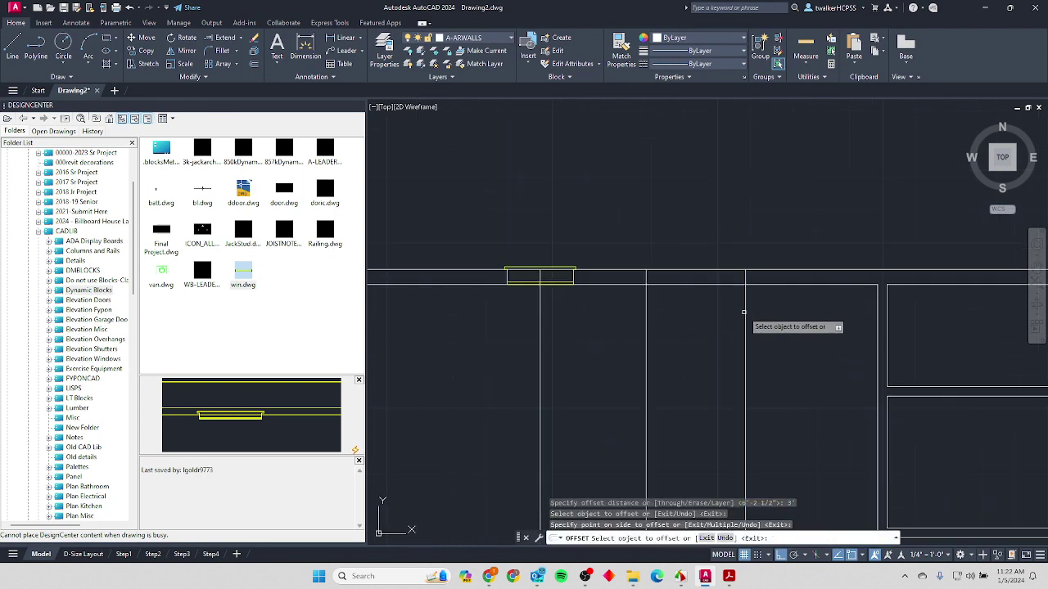
click(745, 321)
click(860, 323)
key(Escape)
Trim the top wall lines between the two offset lines with two fences.
middle_drag(795, 297, 687, 272)
key(Escape)
text(tr)
key(Return)
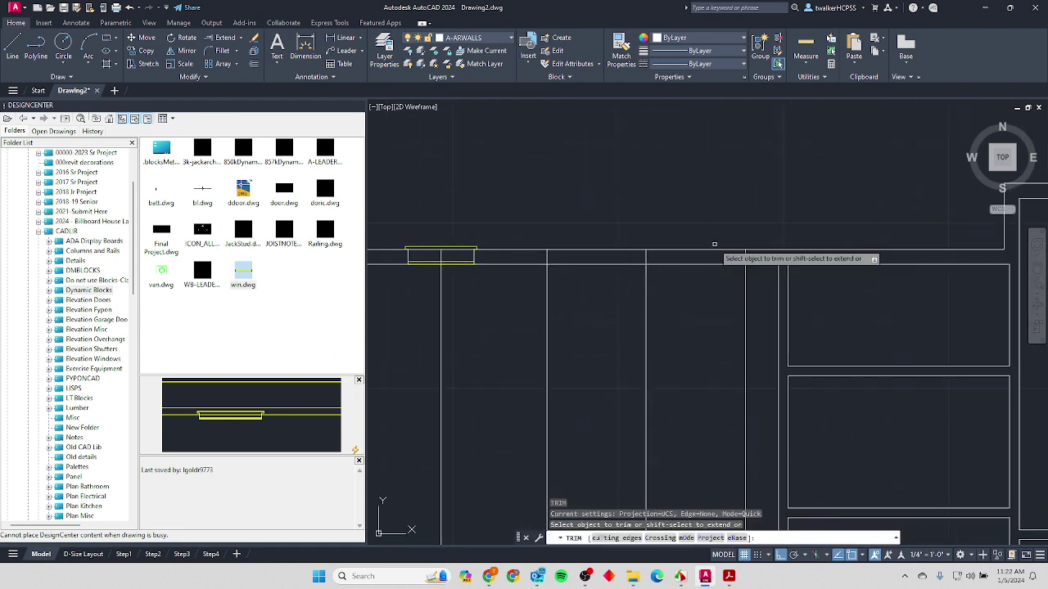
click(720, 242)
click(696, 311)
key(Return)
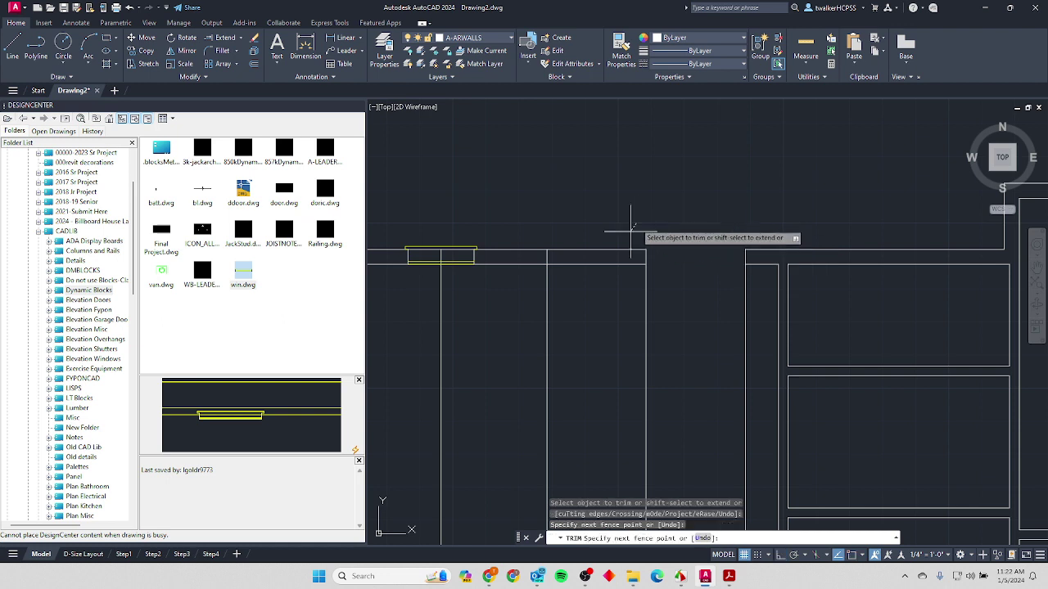
click(616, 199)
click(595, 304)
key(Return)
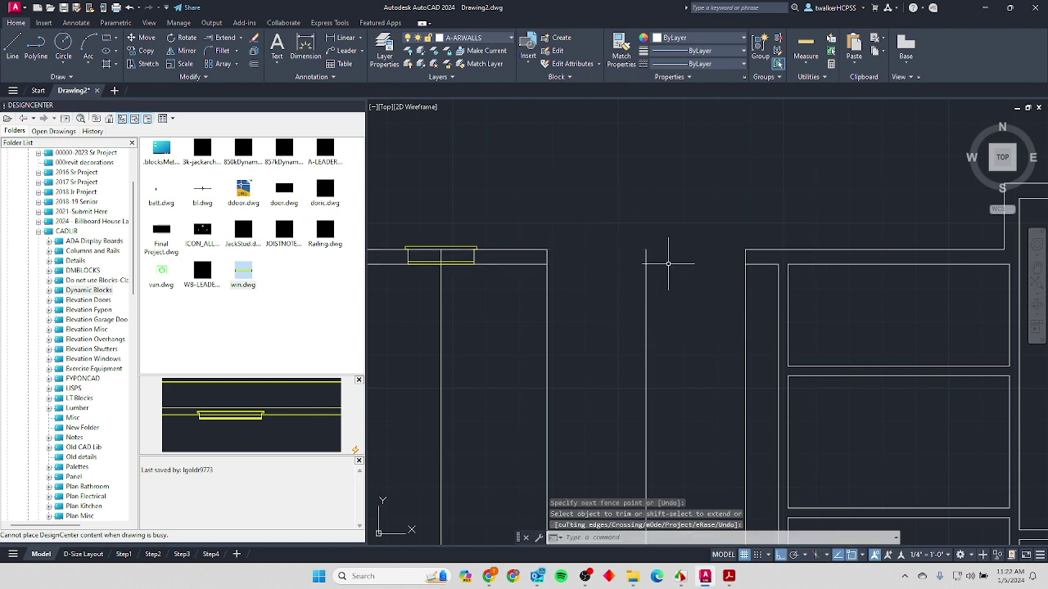
Trim the leftover offset lines below the wall, then switch to the floor plan PDF.
key(Return)
key(Return)
click(745, 303)
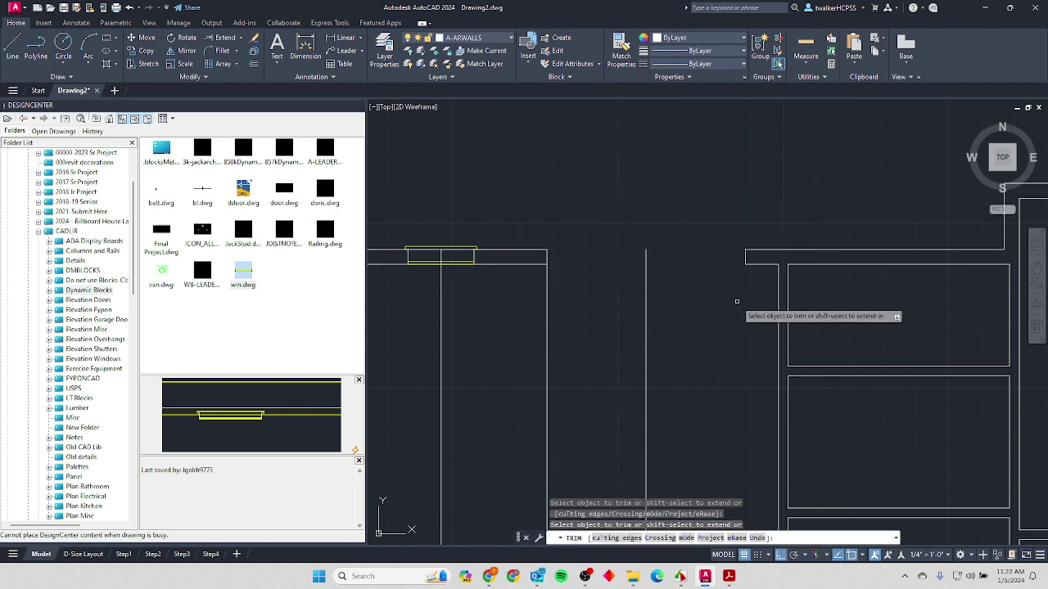
click(547, 306)
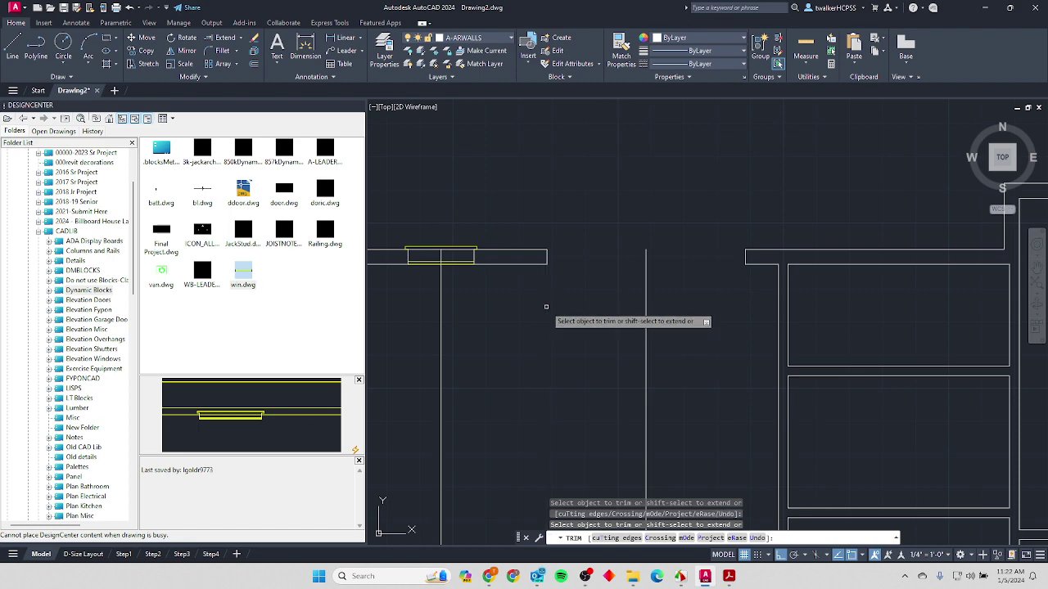
key(Return)
scroll(647, 294, down, 2)
scroll(646, 293, up, 2)
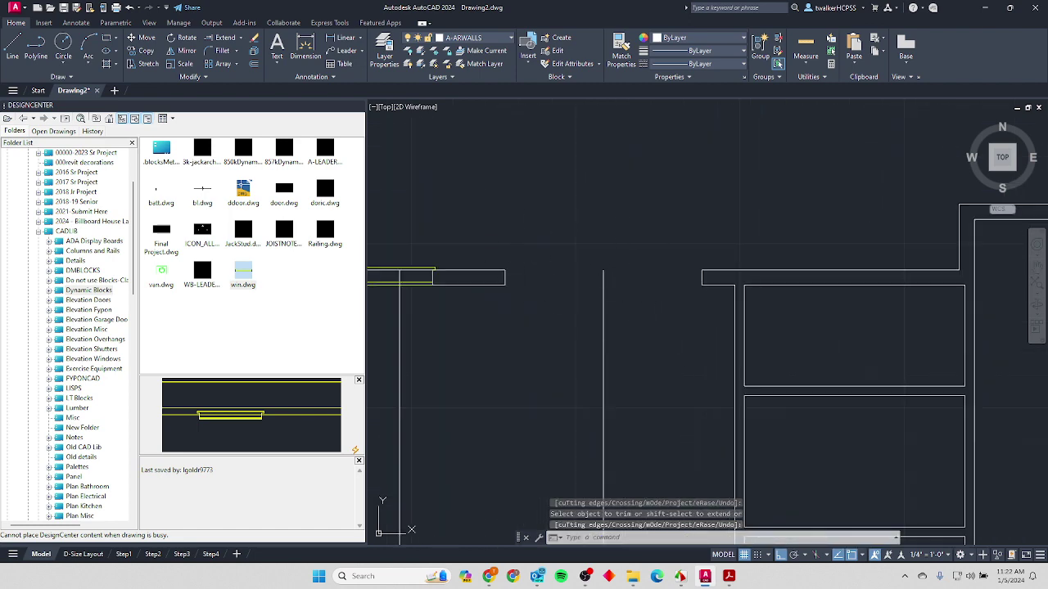
key(alt+Tab)
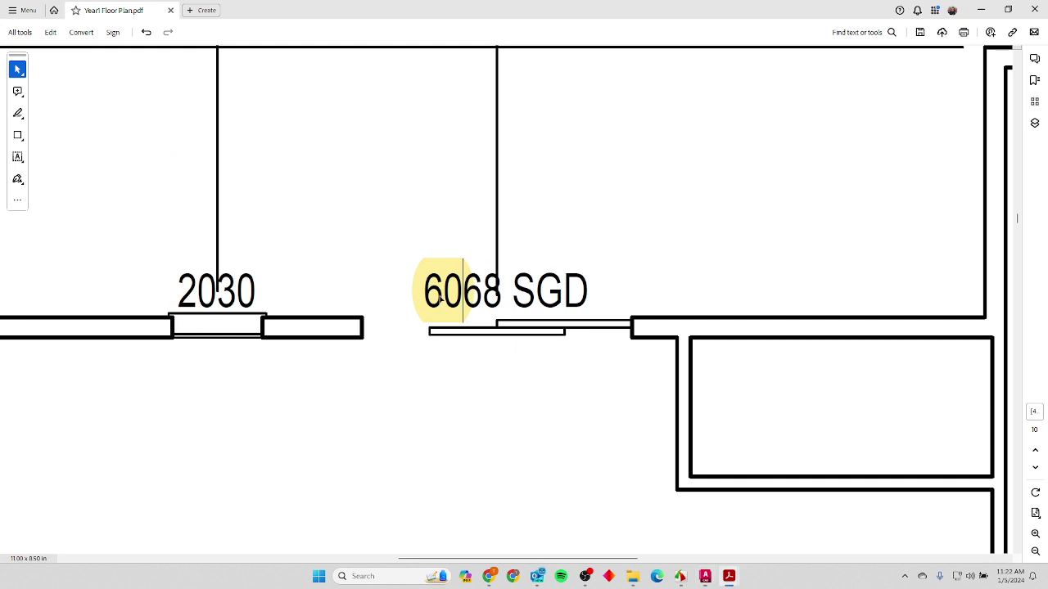
Convert the 6068 sliding door's 6-foot width to inches (6 × 12 = 72) in Calculator, then return to AutoCAD.
key(XF86Calculator)
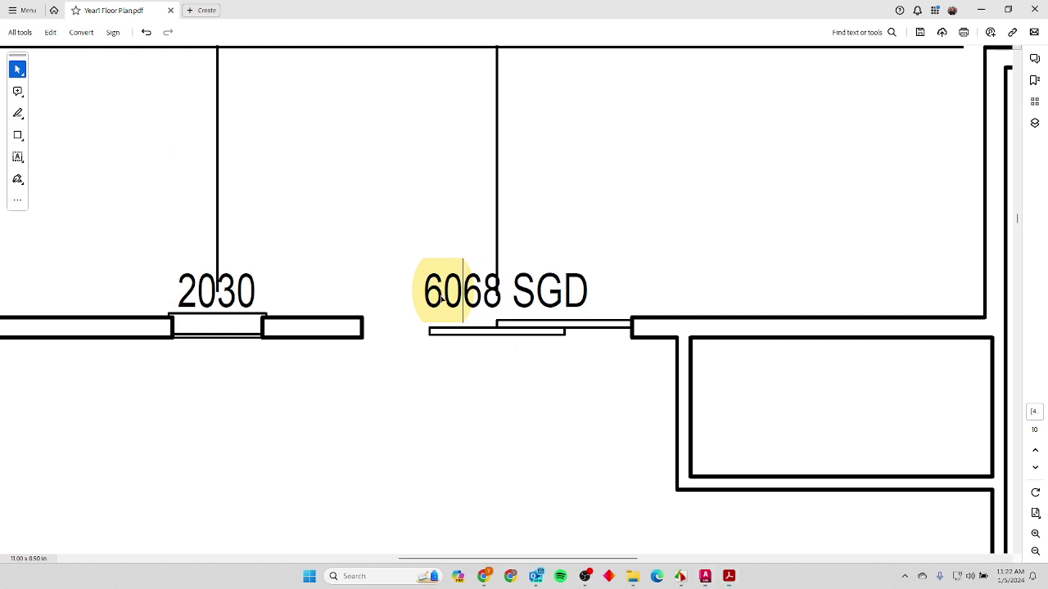
text(6)
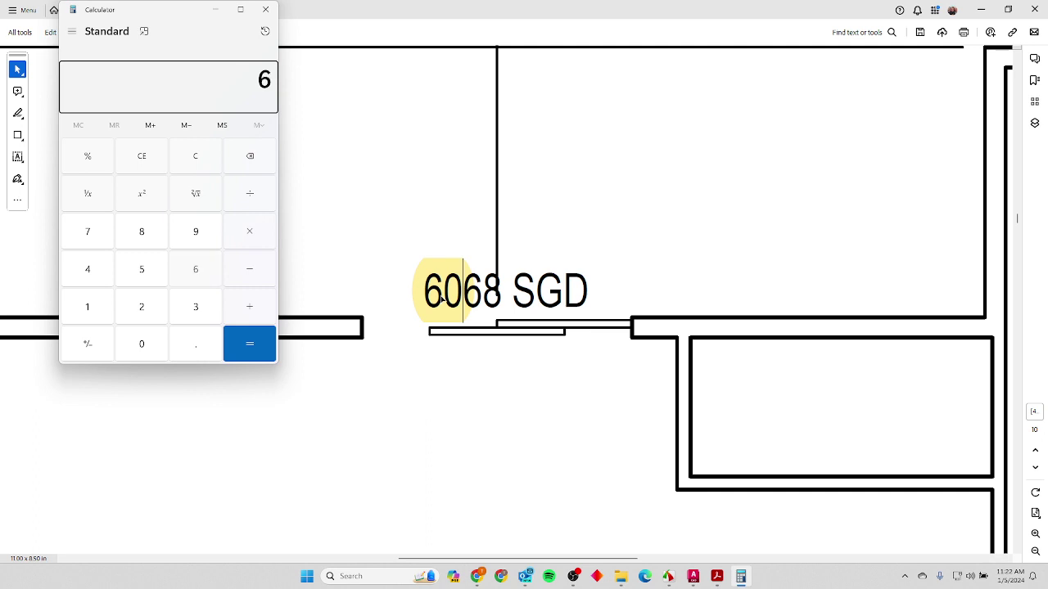
text( × 12)
key(Return)
click(266, 9)
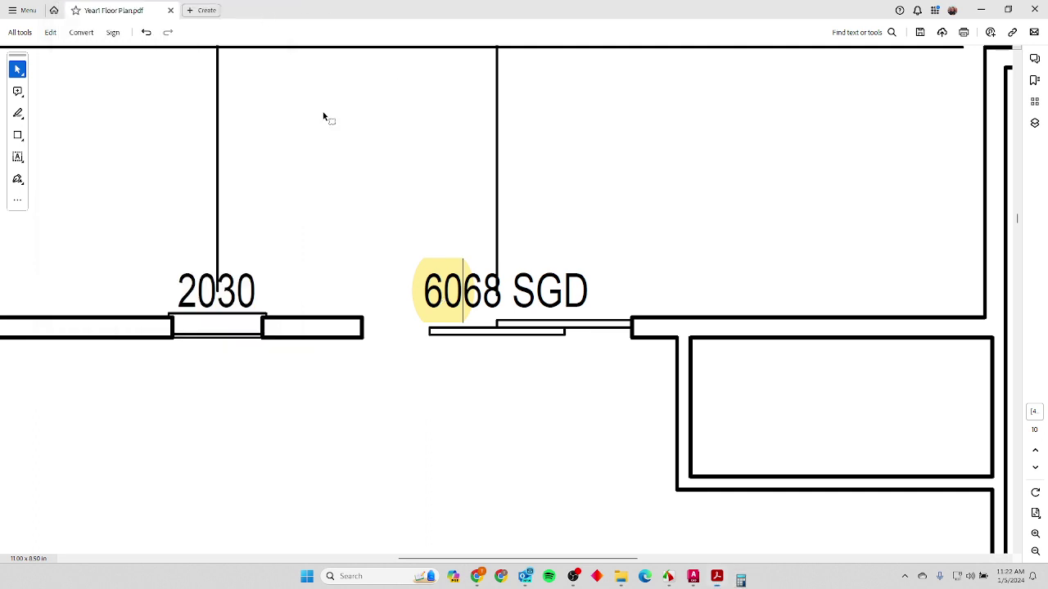
key(alt+Tab)
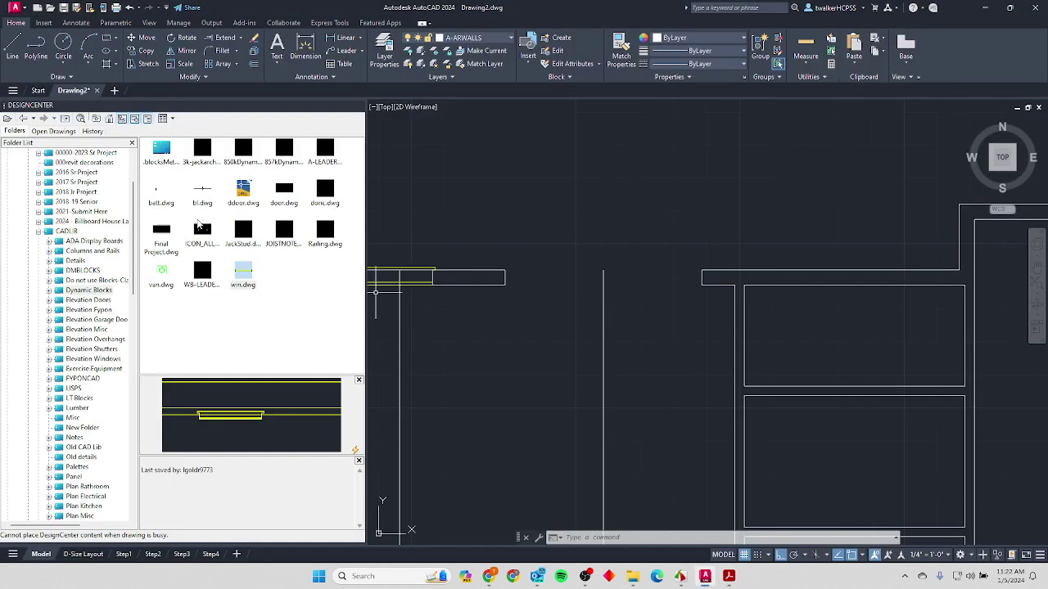
Insert the sr72 sliding-door block from DMBLOCKS above the top wall at default scale and no rotation.
click(78, 273)
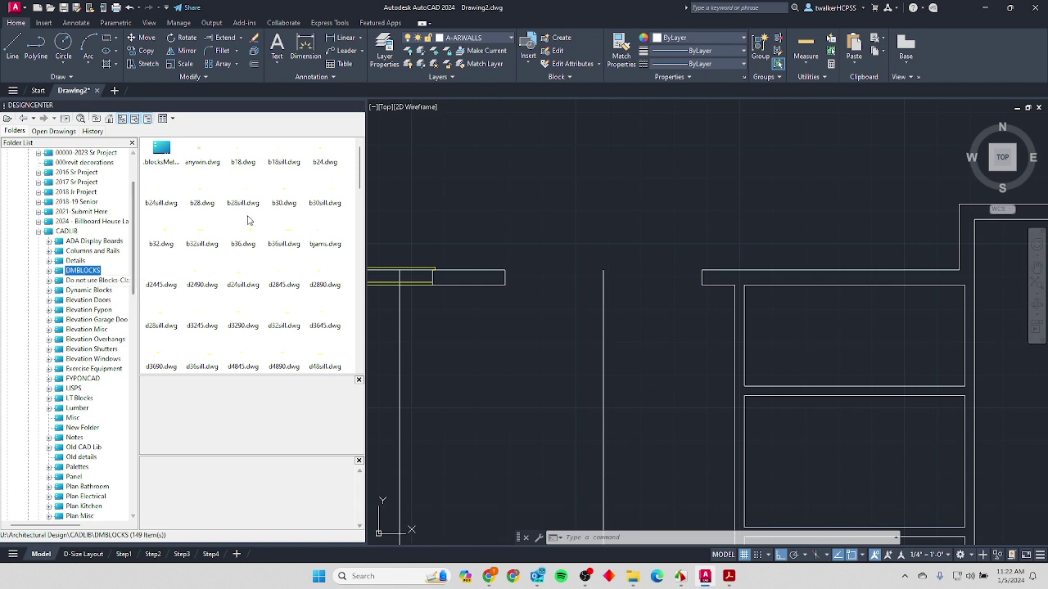
scroll(278, 310, down, 15)
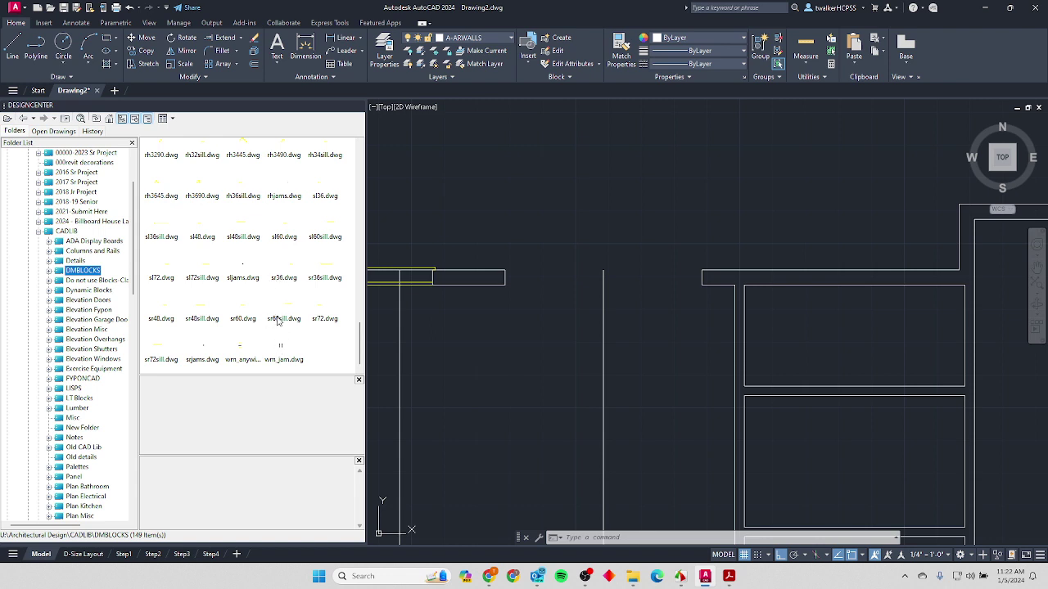
click(320, 321)
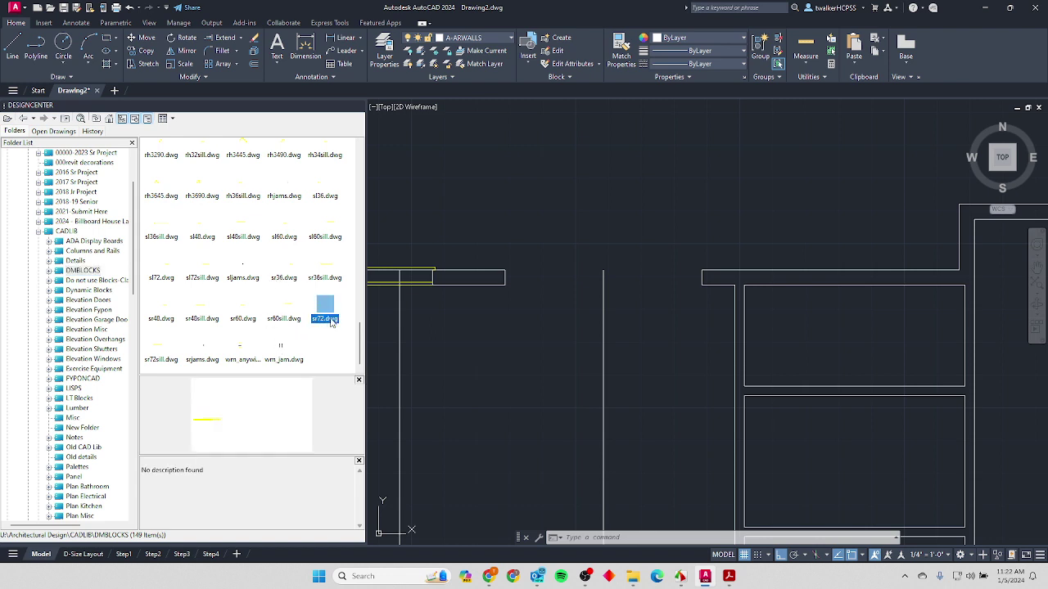
mouse_move(325, 321)
mouse_down()
mouse_move(492, 205)
mouse_move(528, 211)
mouse_up()
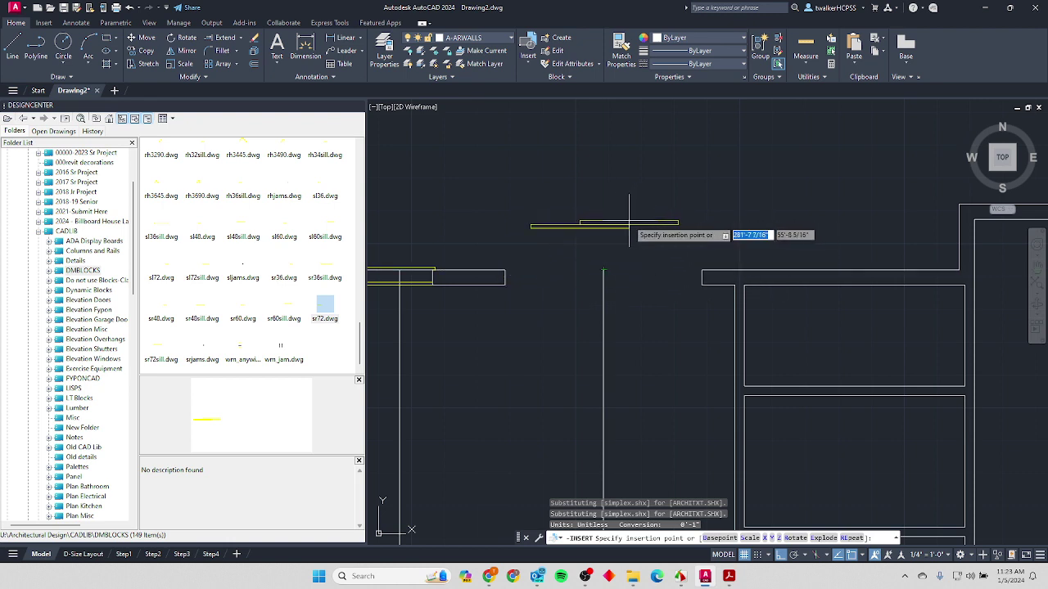
click(631, 219)
key(Return)
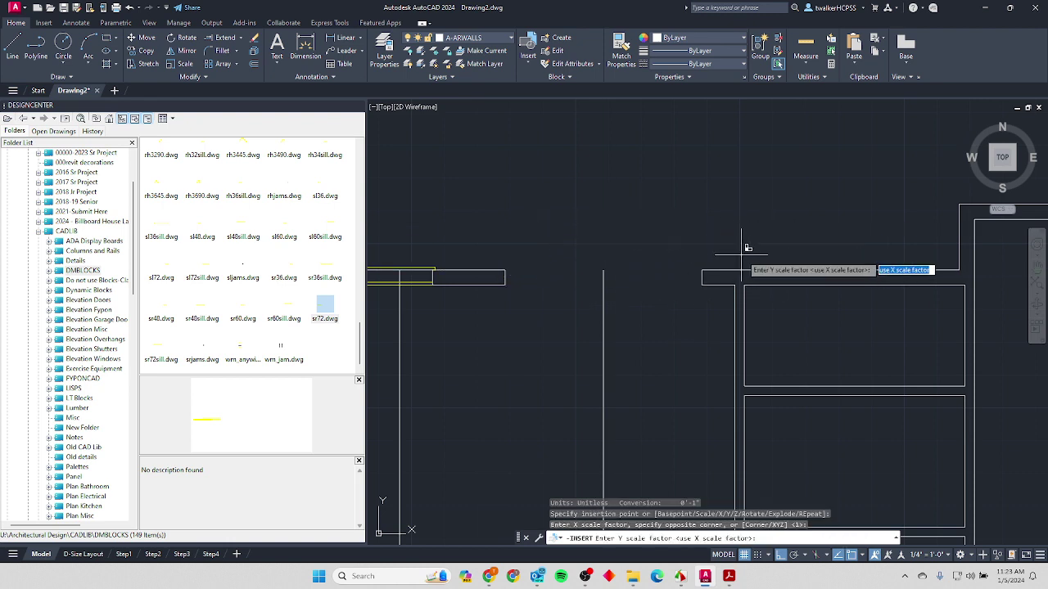
key(Return)
key(Return)
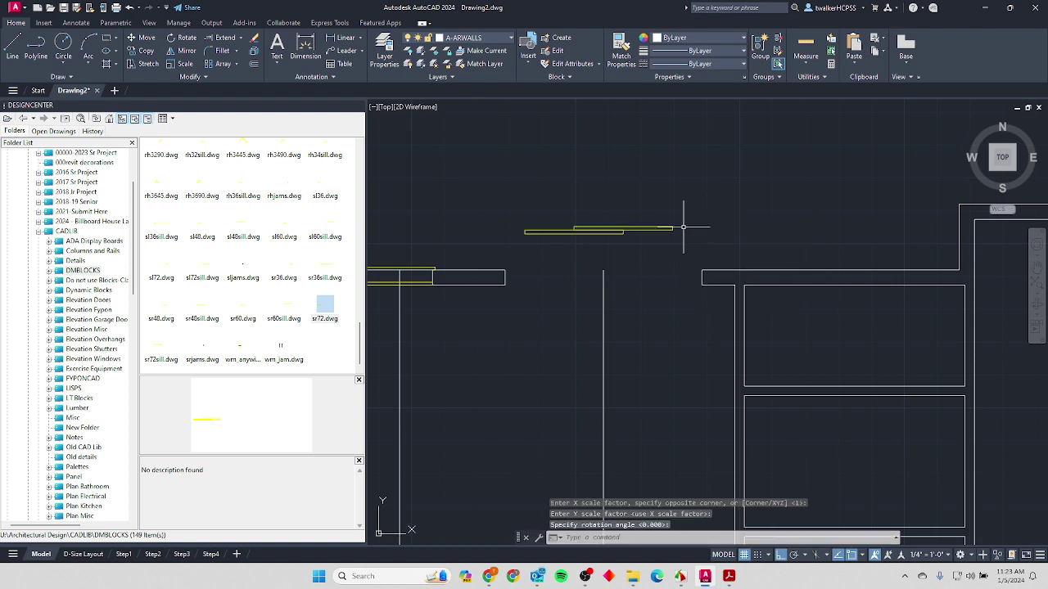
click(669, 229)
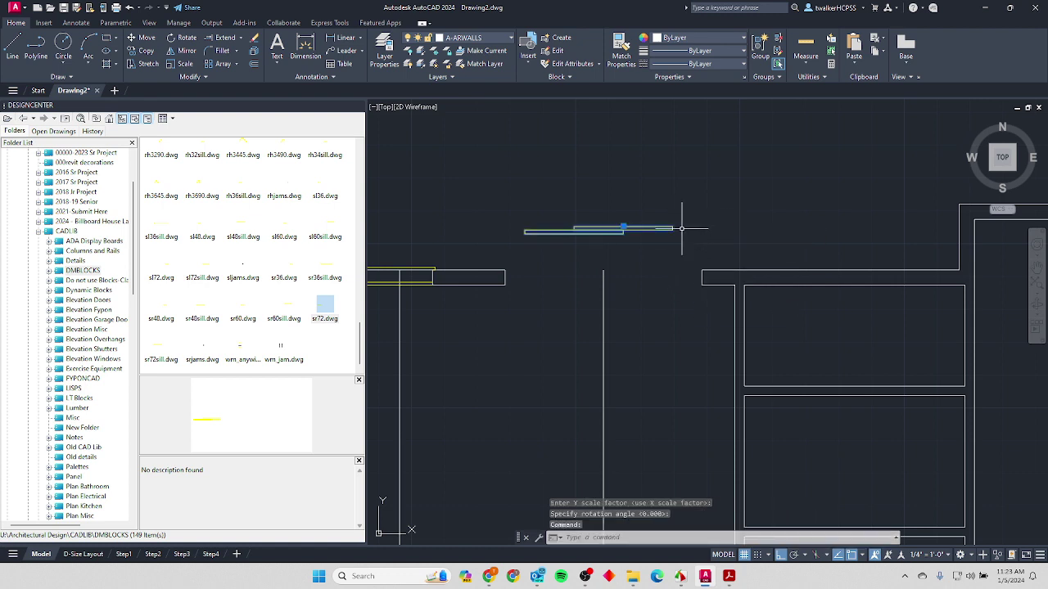
key(Escape)
key(Escape)
Move the sr72 block by its corner down into the top wall's 6-foot opening.
click(148, 41)
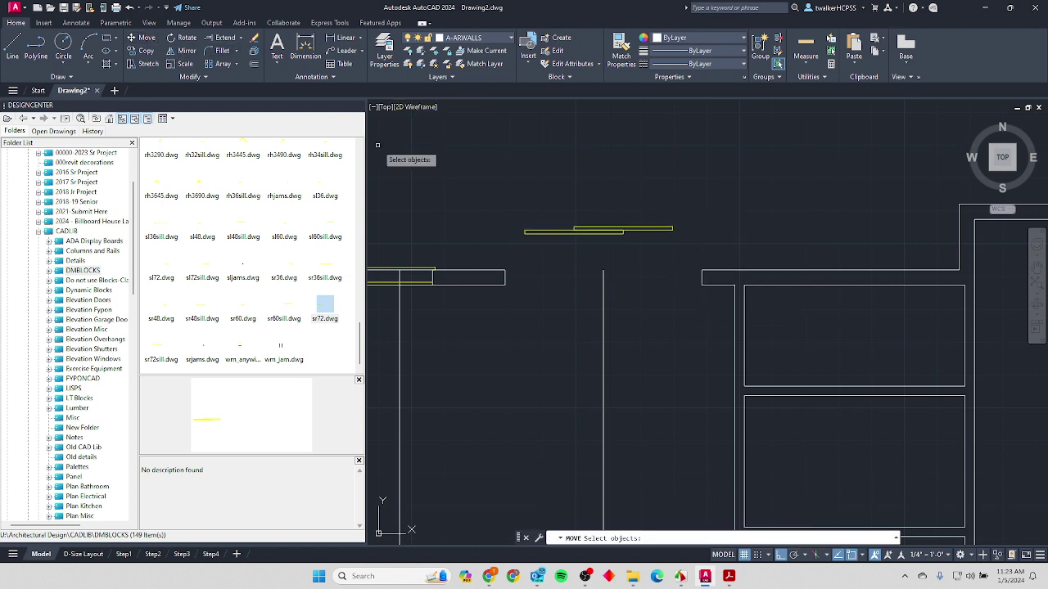
click(595, 230)
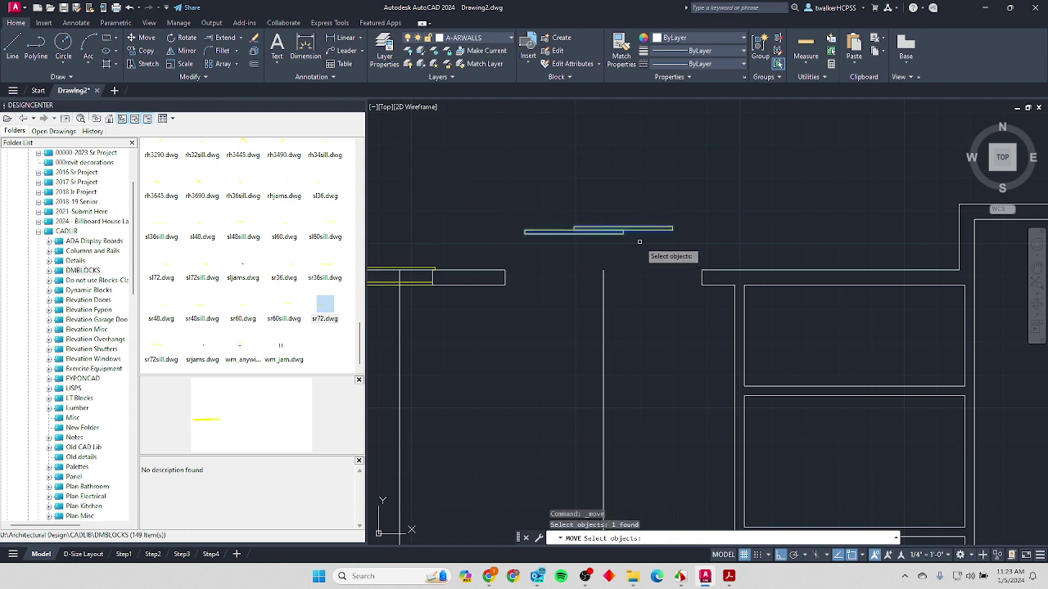
key(Return)
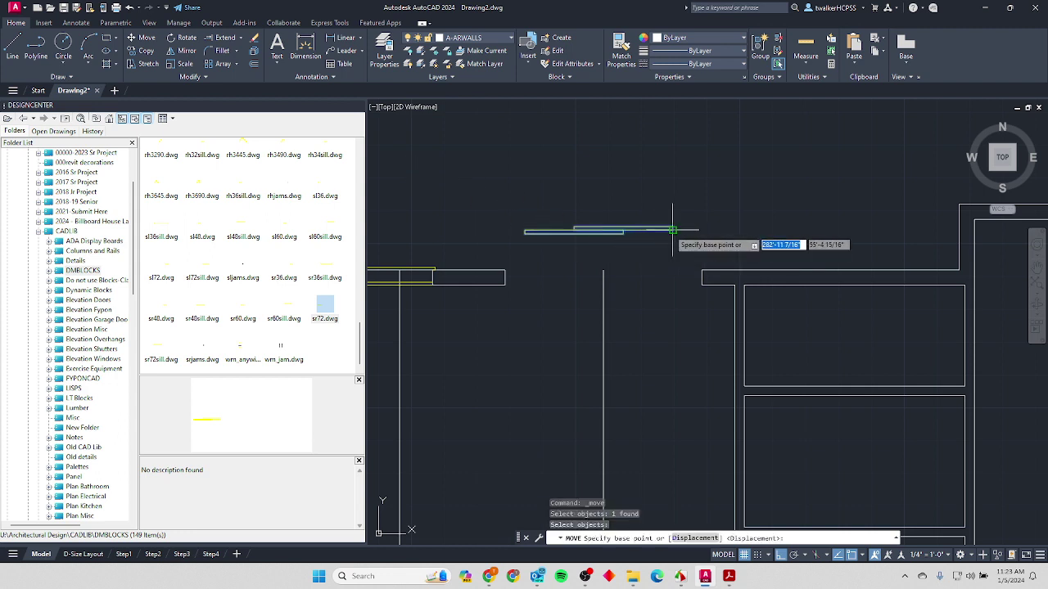
scroll(670, 230, up, 3)
click(677, 228)
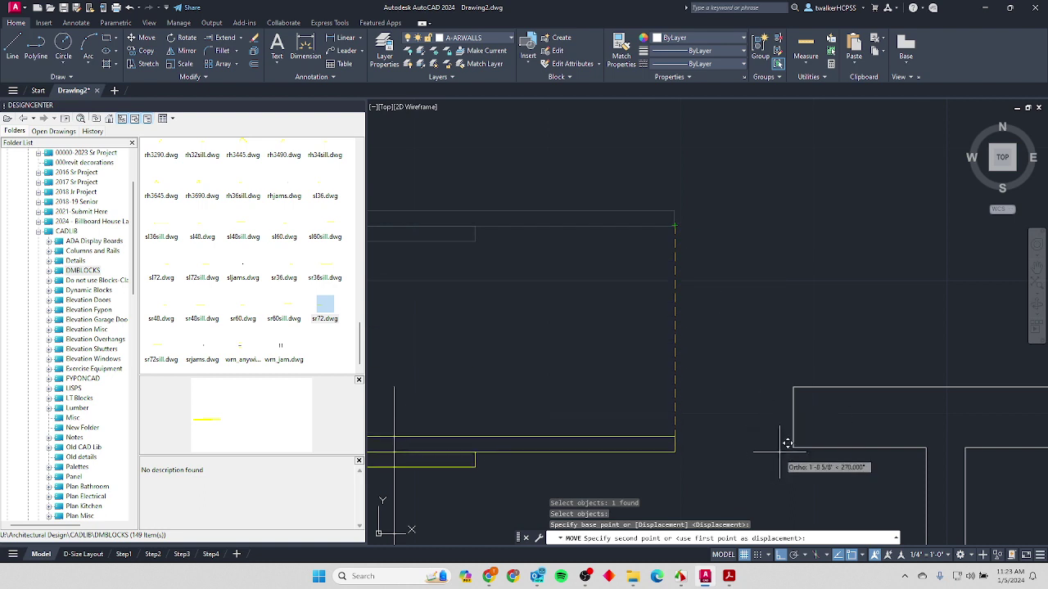
key(Escape)
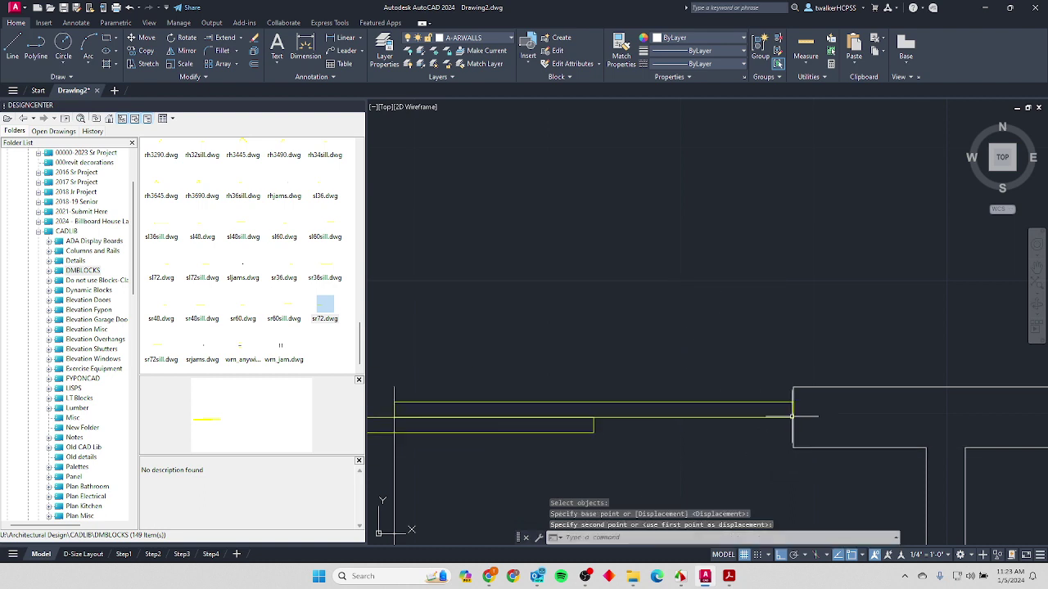
scroll(672, 328, down, 1)
key(Escape)
scroll(649, 376, down, 2)
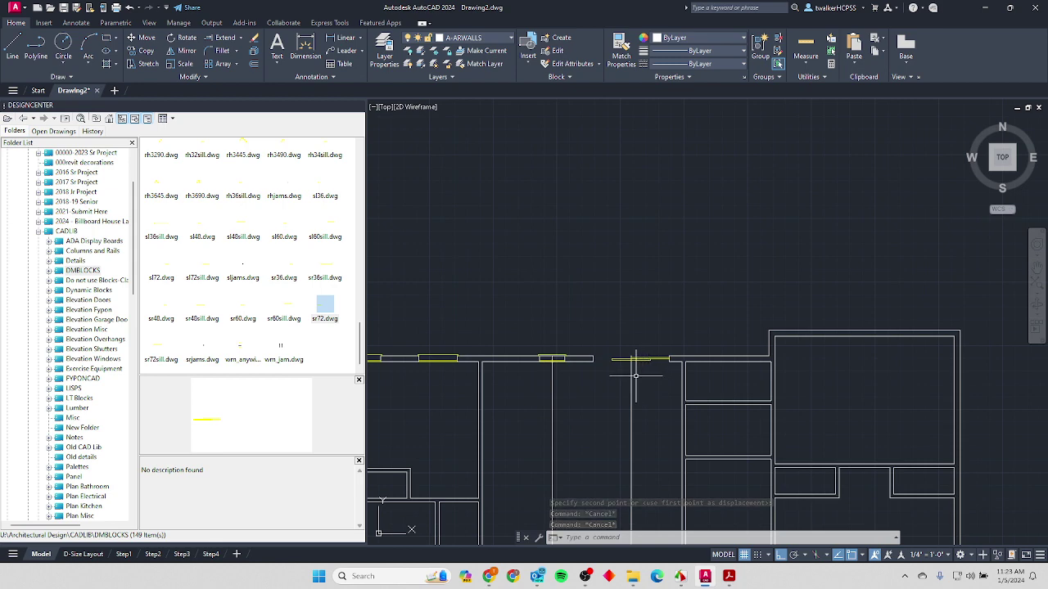
Zoom the floor plan PDF to the upper-right room's two 3050 windows, then go back to AutoCAD.
key(alt+Tab)
ctrl+scroll(661, 344, down, 3)
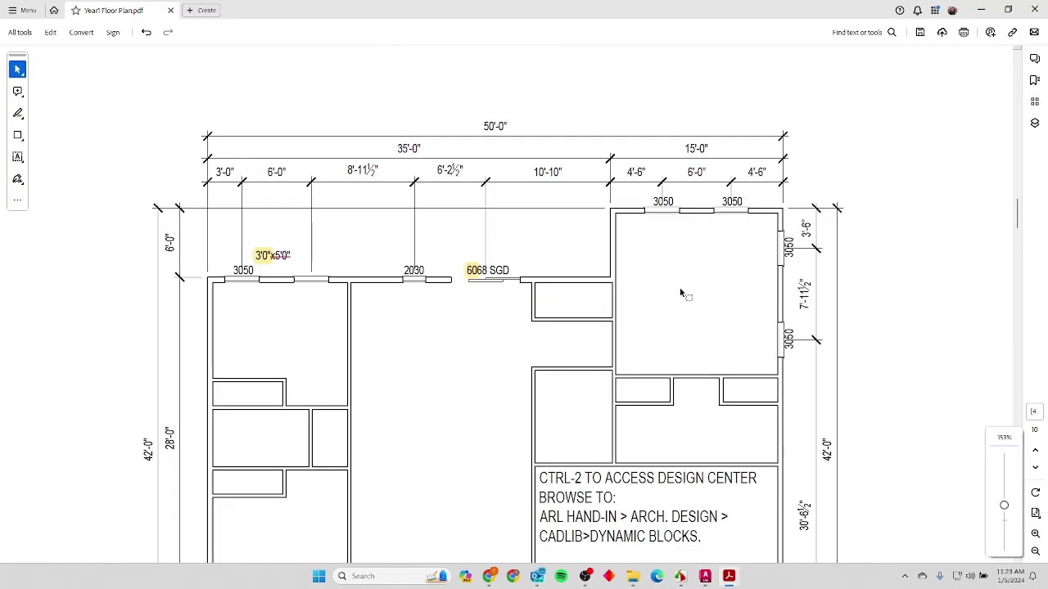
ctrl+scroll(749, 197, up, 3)
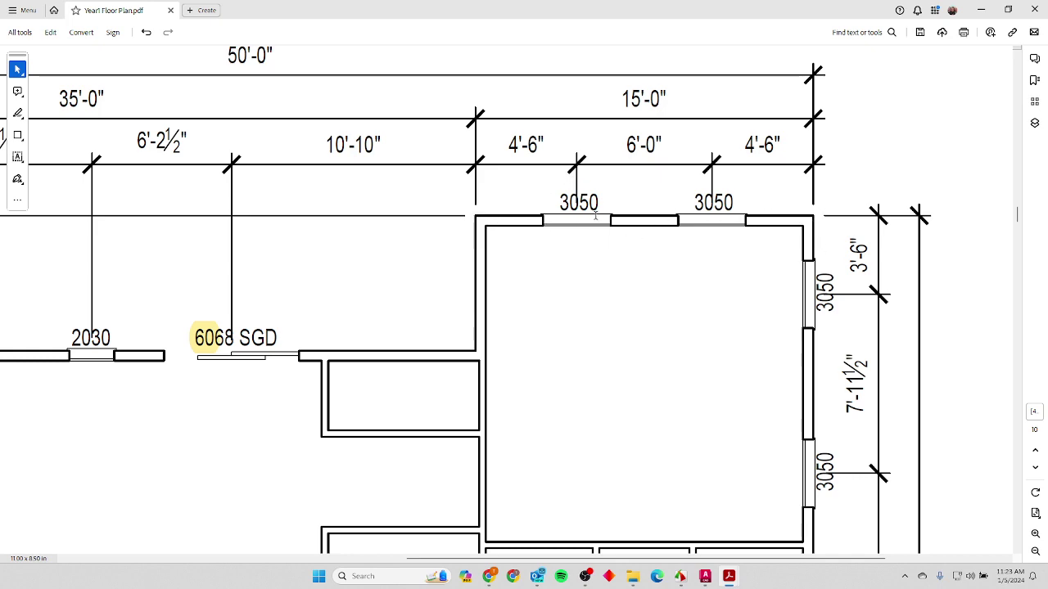
key(alt+Tab)
Offset a right-room wall line inward as a guide line for the windows.
text(o)
middle_drag(759, 299, 721, 276)
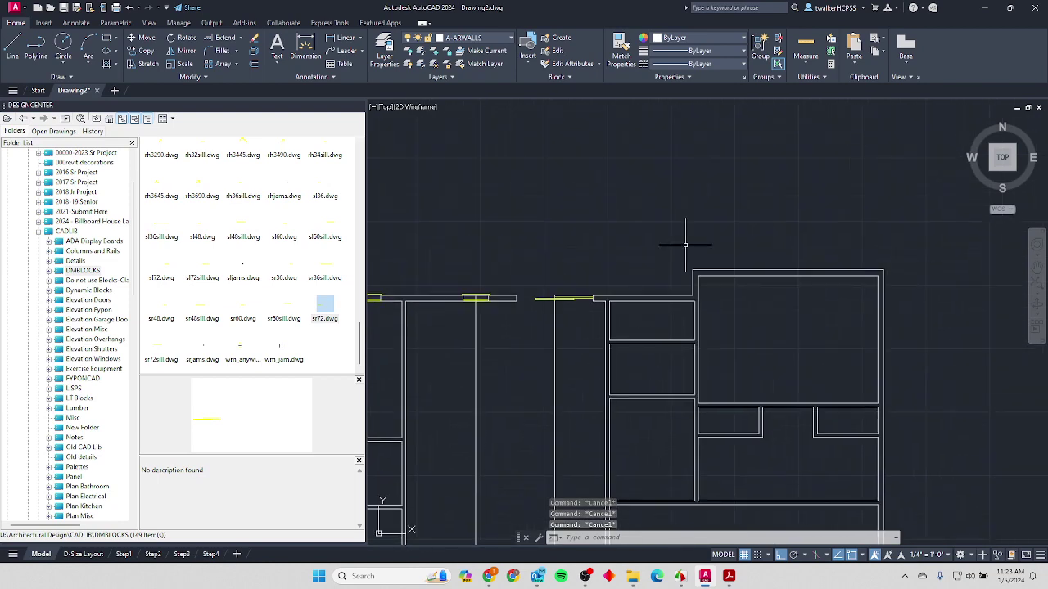
key(Return)
key(Return)
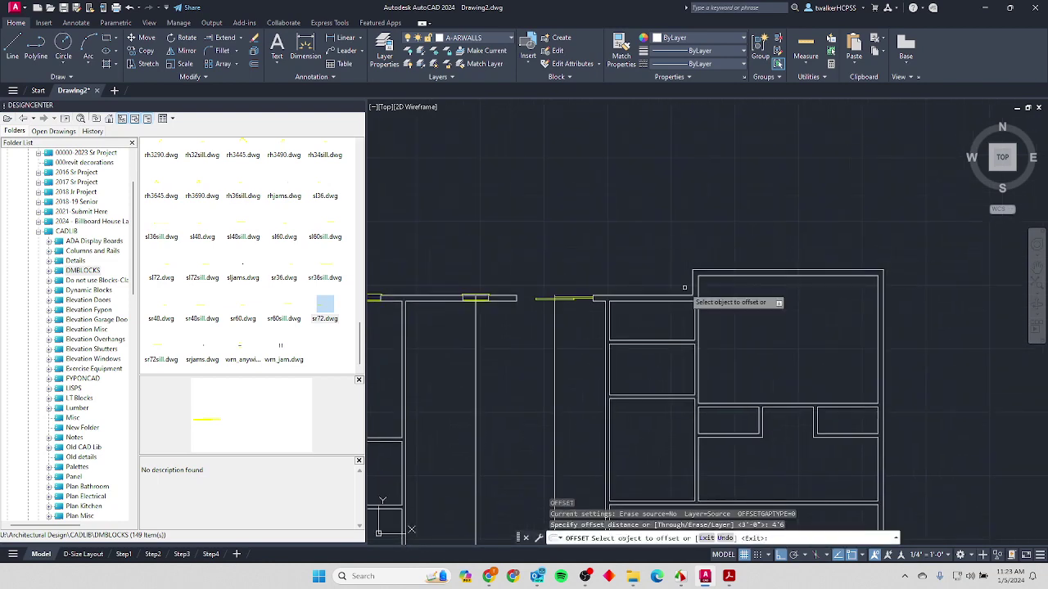
click(714, 279)
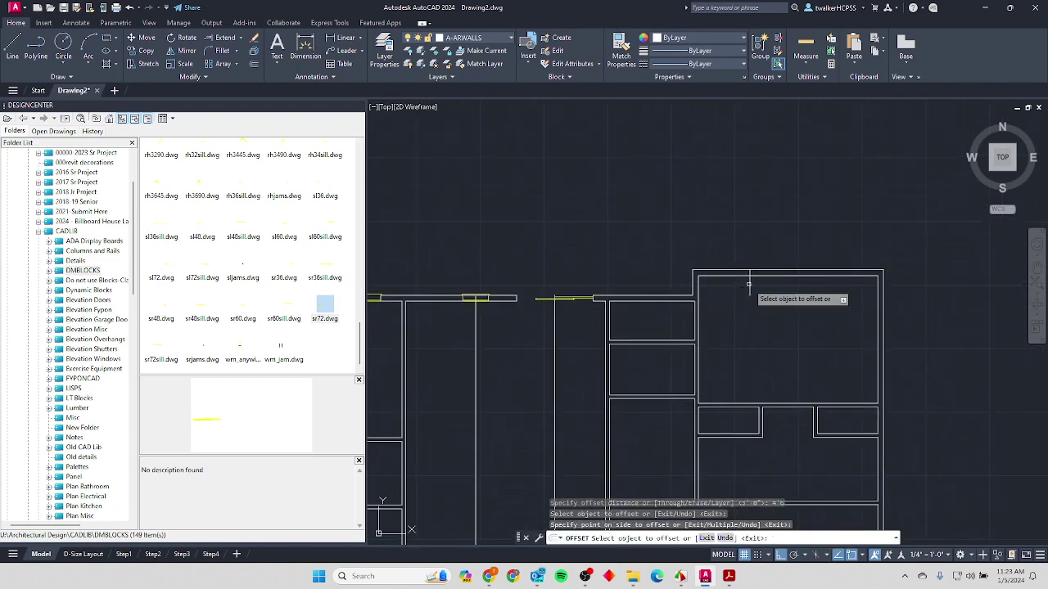
click(881, 292)
click(868, 291)
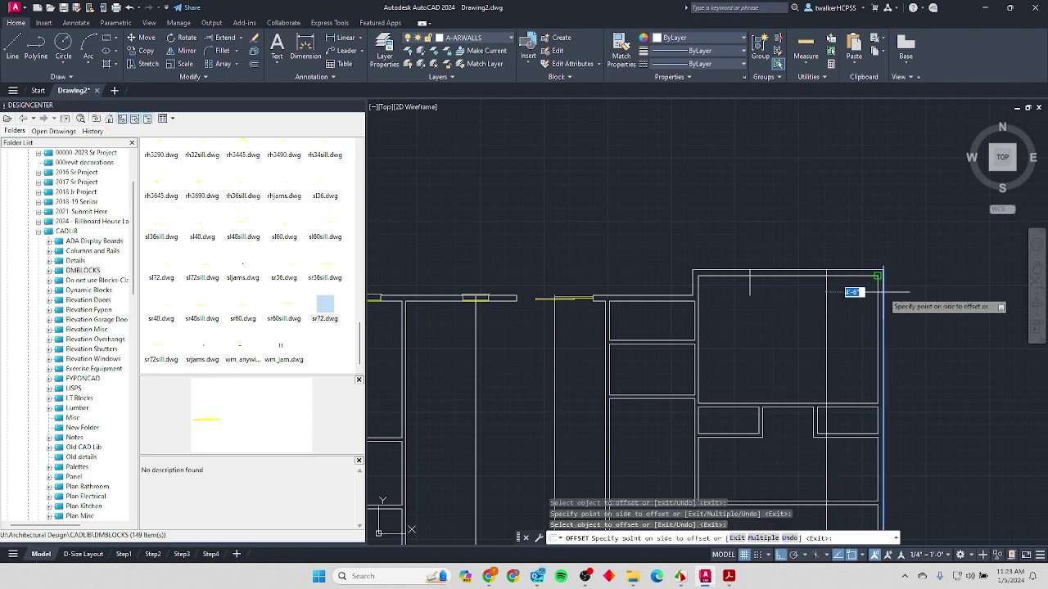
key(Return)
key(Escape)
key(Escape)
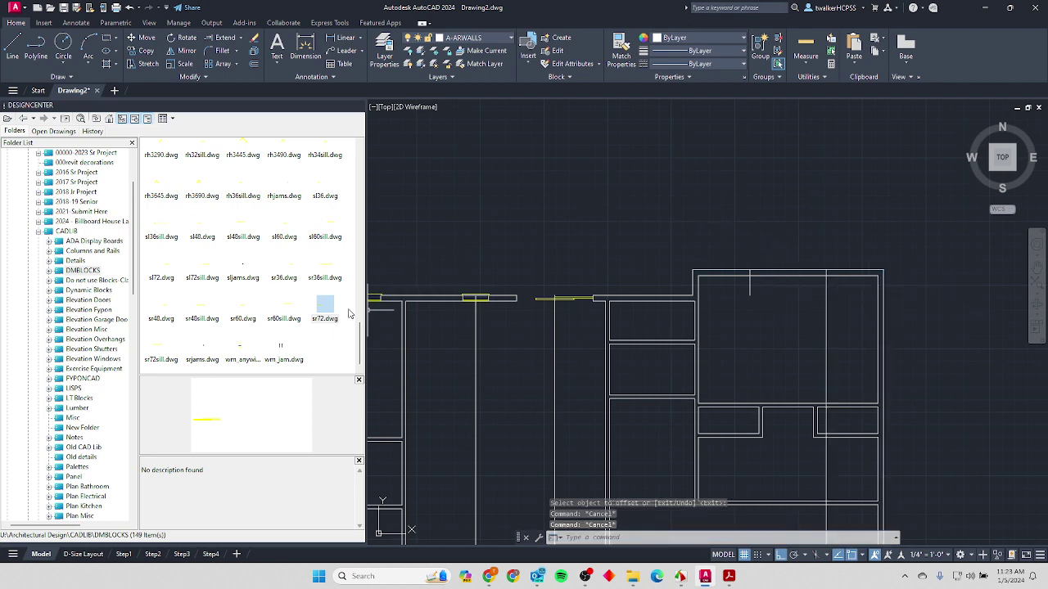
Insert two win blocks from Dynamic Blocks onto the right room's top wall.
click(90, 291)
click(244, 274)
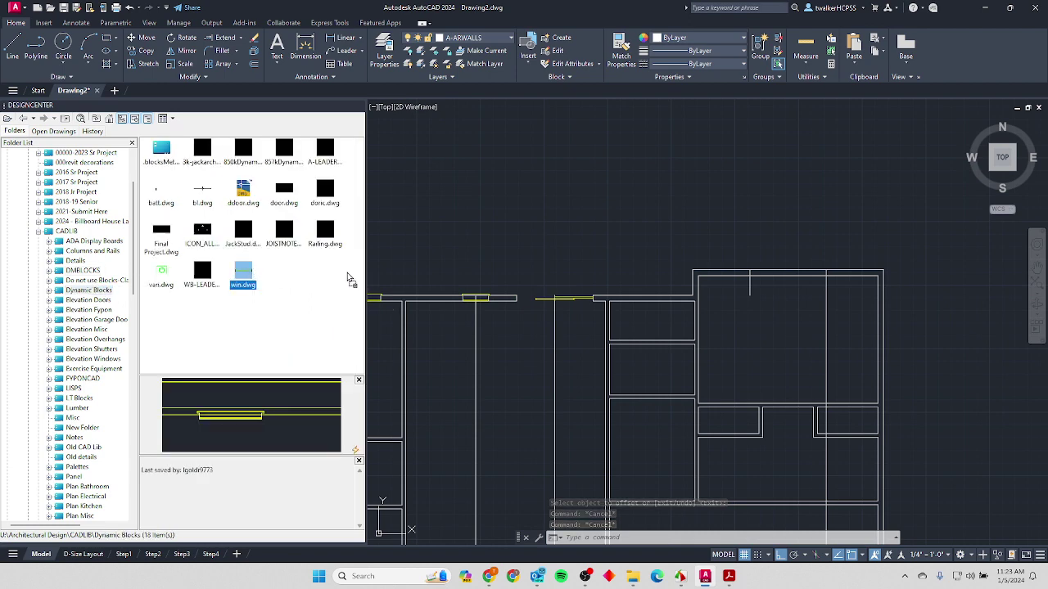
mouse_move(581, 131)
mouse_down()
mouse_move(627, 214)
mouse_move(694, 245)
mouse_move(696, 272)
mouse_move(749, 270)
mouse_up()
key(Return)
scroll(782, 270, up, 2)
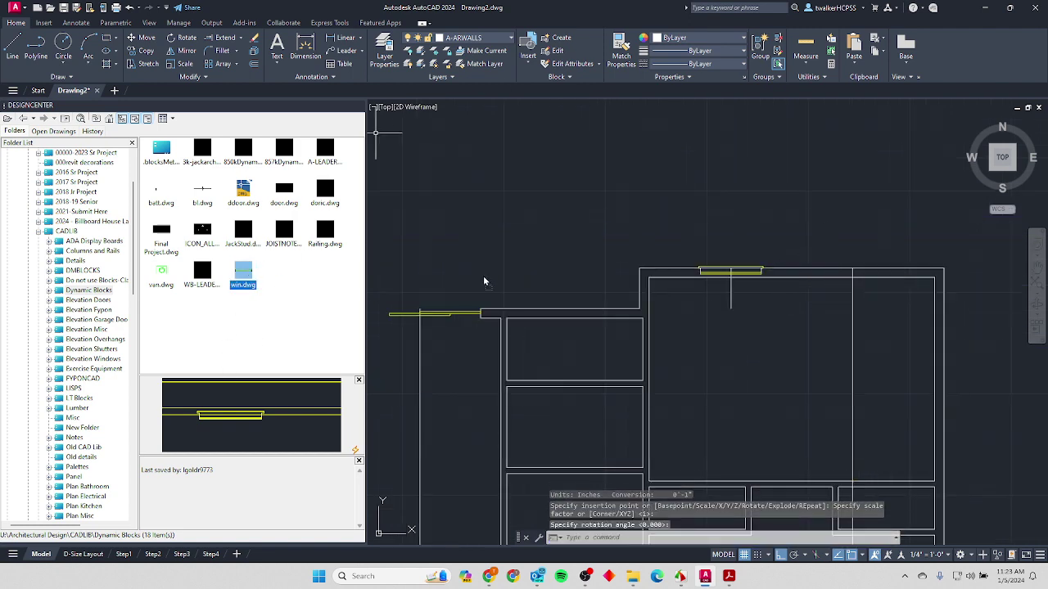
drag(484, 281, 857, 267)
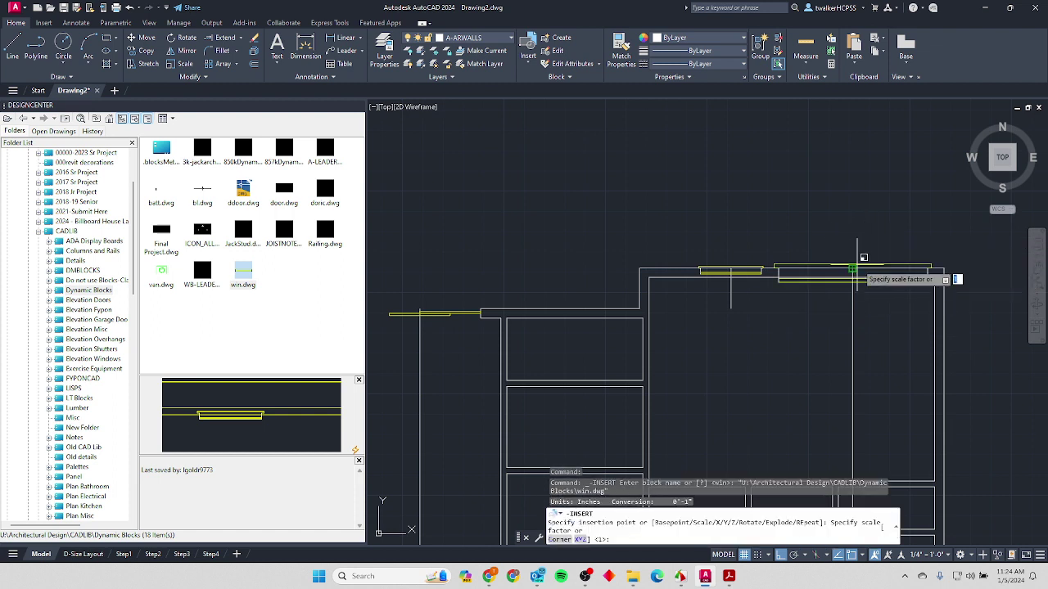
key(Return)
scroll(844, 239, up, 3)
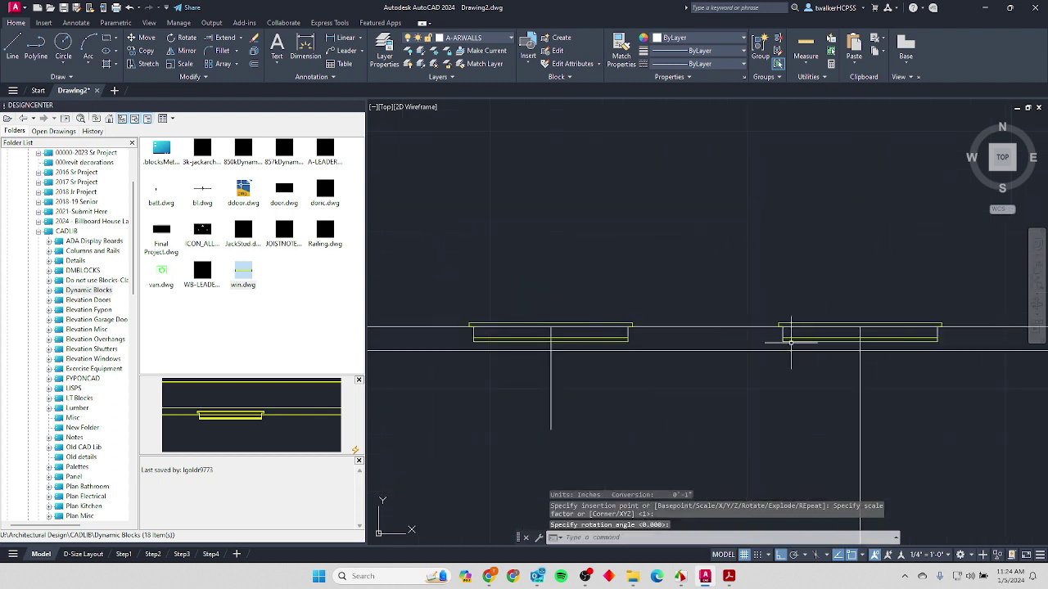
key(Return)
Center the right window on the guide line and align the left window.
click(832, 344)
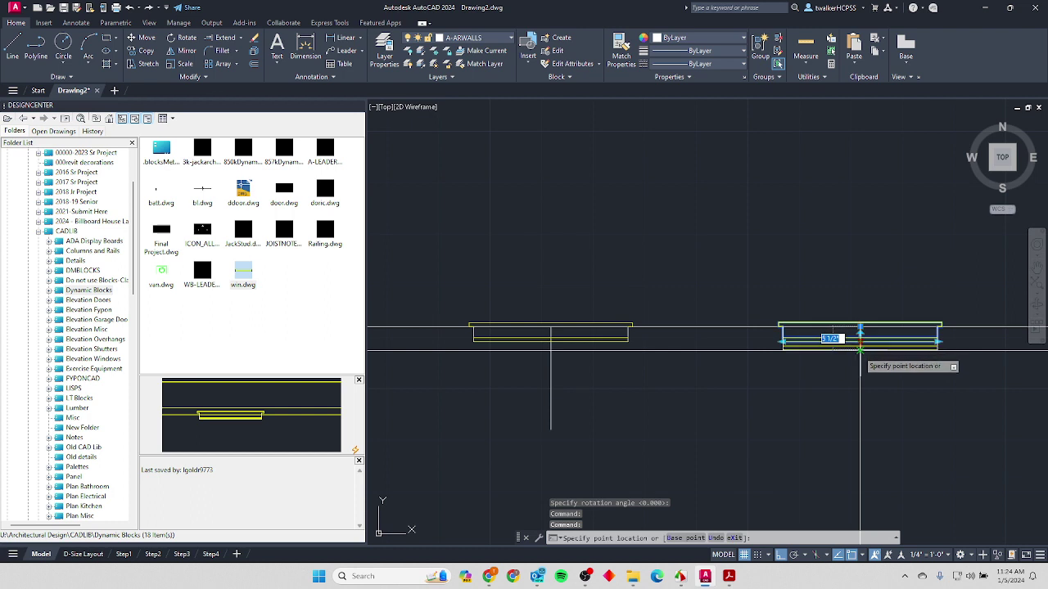
click(859, 337)
click(618, 346)
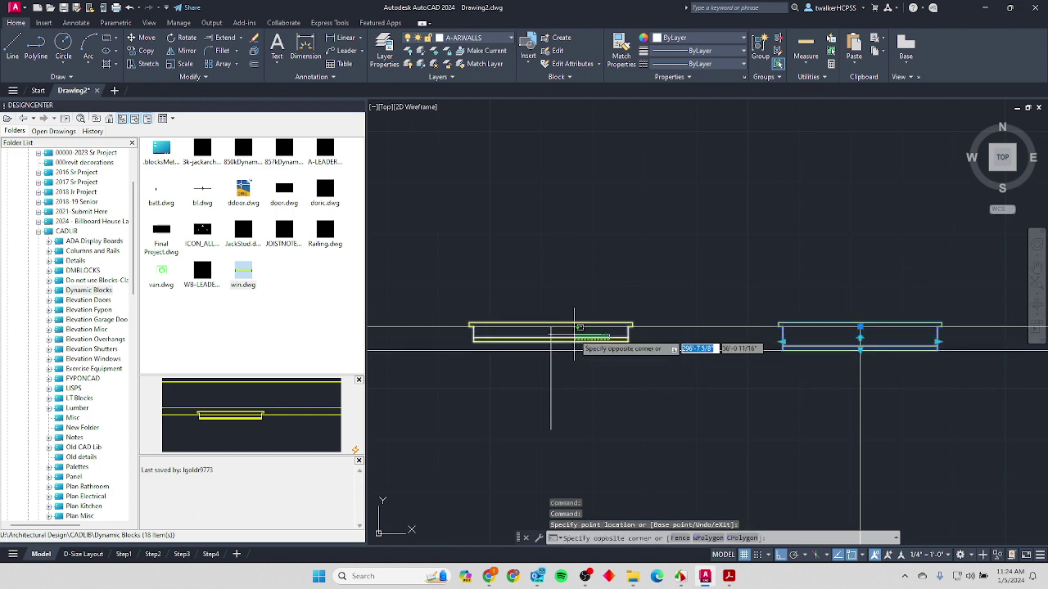
click(551, 341)
key(Escape)
key(Escape)
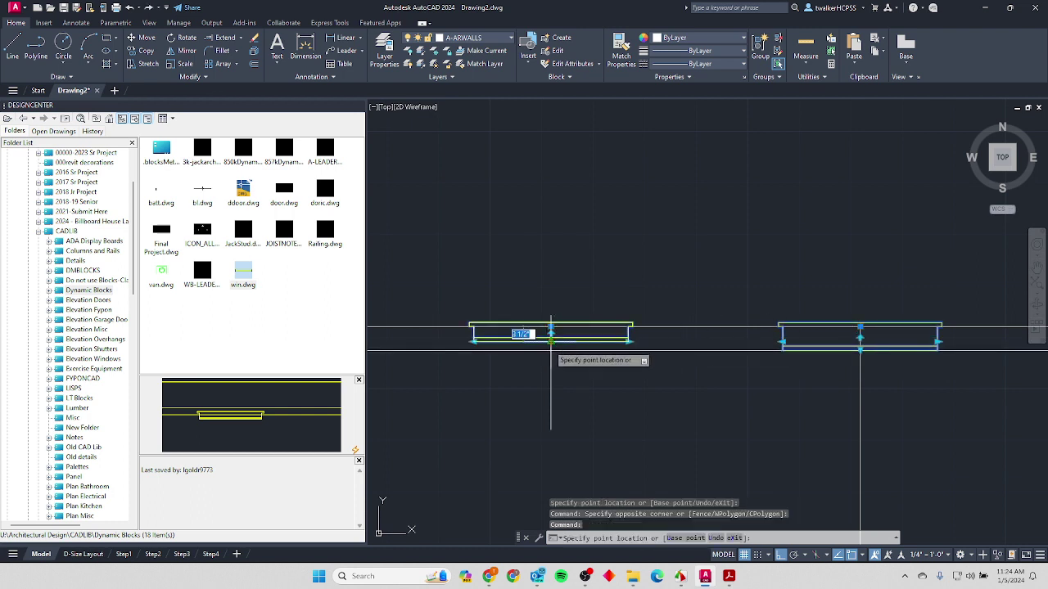
Erase the two vertical guide lines with E.
text(E)
key(Return)
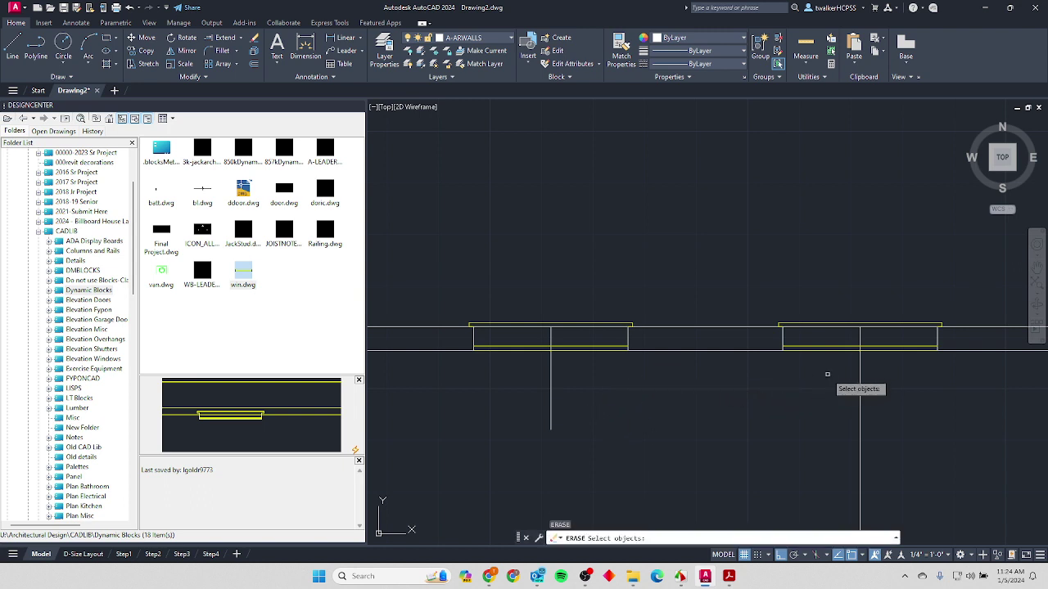
click(876, 379)
click(532, 462)
key(Return)
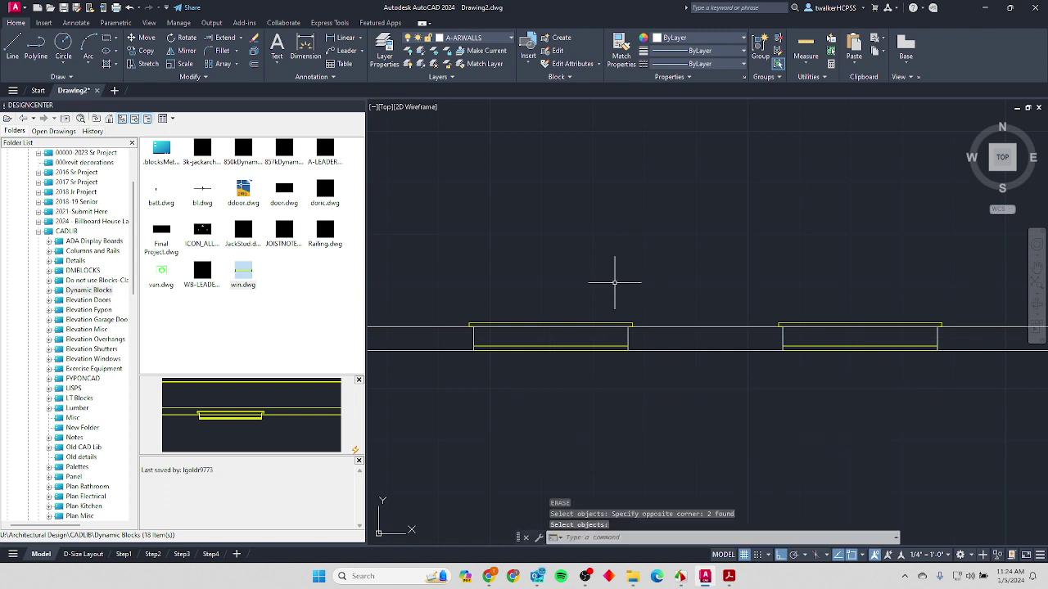
Trim the wall lines out of both window openings.
text(tr)
key(Return)
drag(568, 286, 520, 471)
mouse_move(571, 230)
mouse_down()
mouse_move(548, 323)
mouse_move(583, 382)
mouse_up()
drag(821, 307, 840, 383)
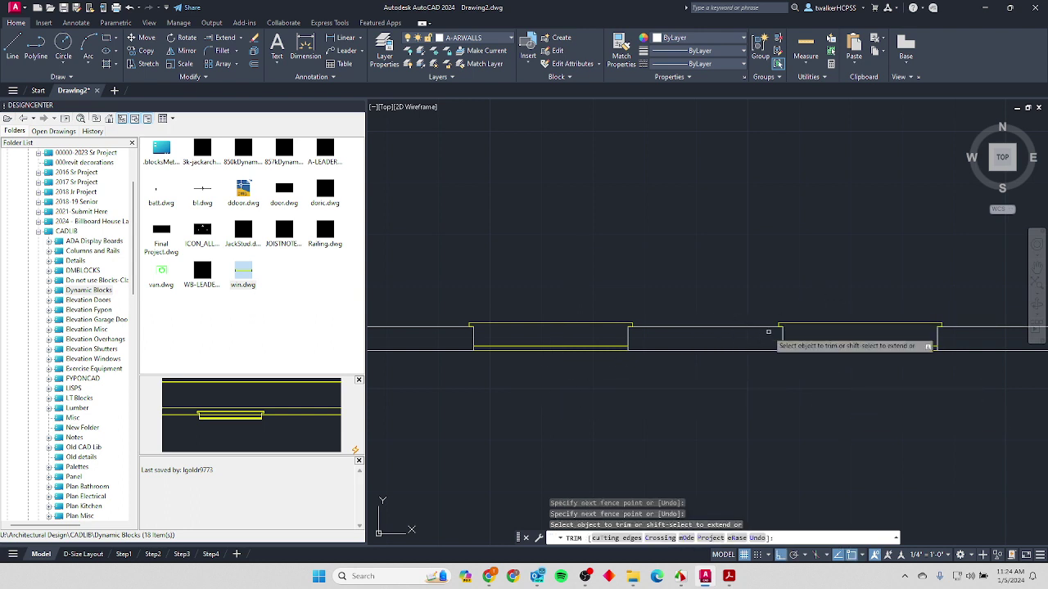
scroll(769, 336, down, 3)
key(Escape)
Delete the two leftover vertical lines and trim the wall segment near the left window.
click(512, 365)
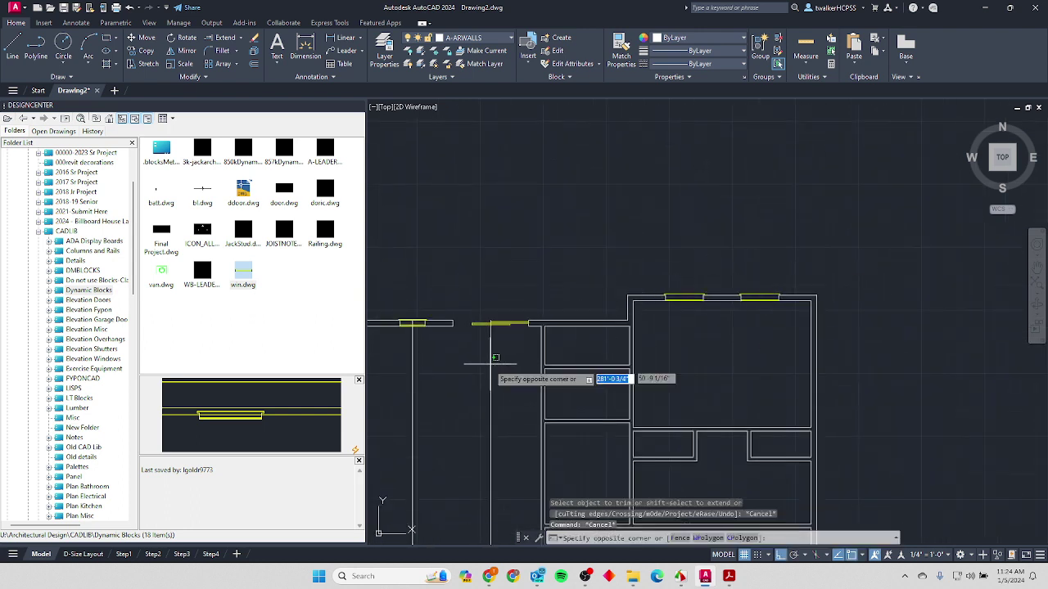
click(410, 386)
key(Delete)
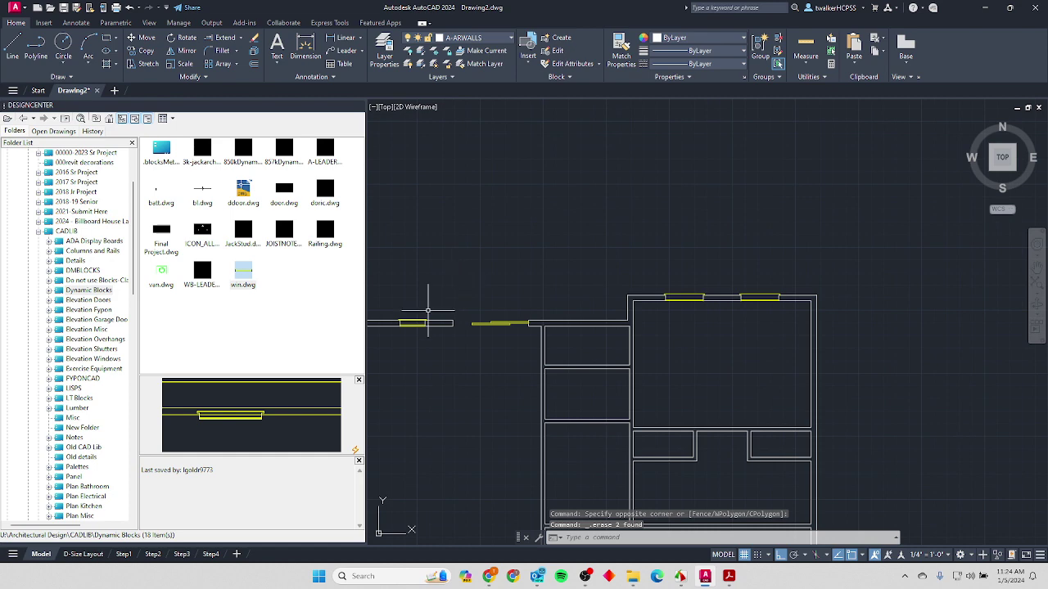
text(tr)
key(Return)
drag(420, 344, 430, 354)
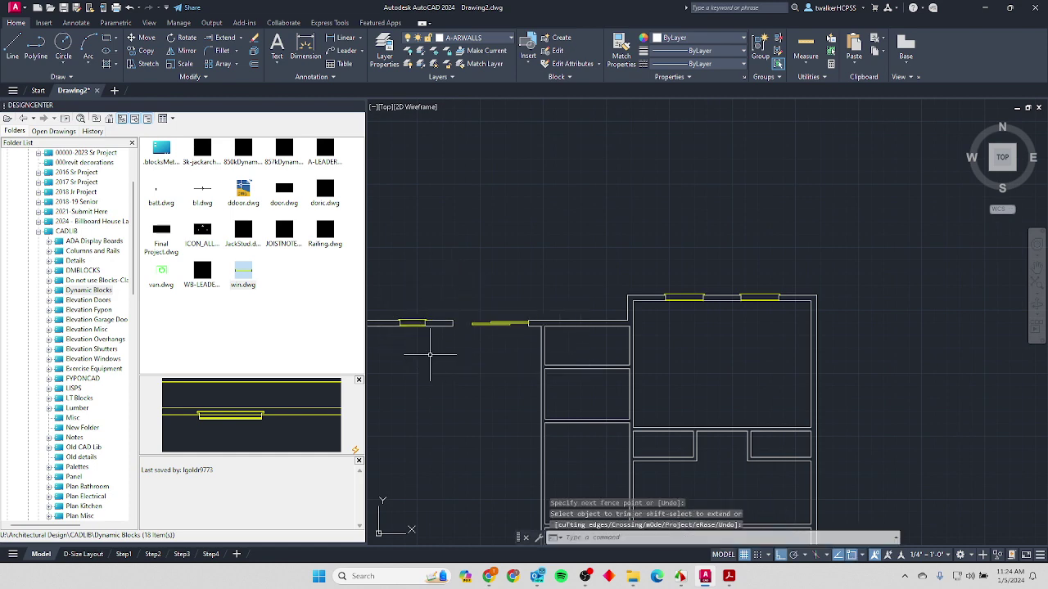
scroll(565, 360, down, 3)
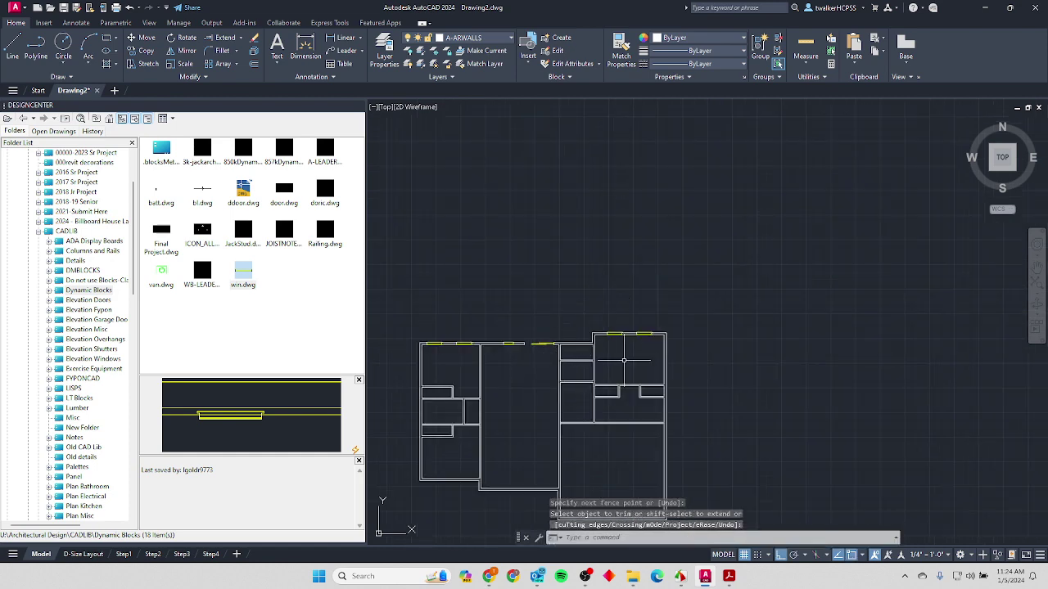
middle_drag(629, 350, 630, 280)
scroll(630, 277, up, 2)
scroll(628, 274, down, 4)
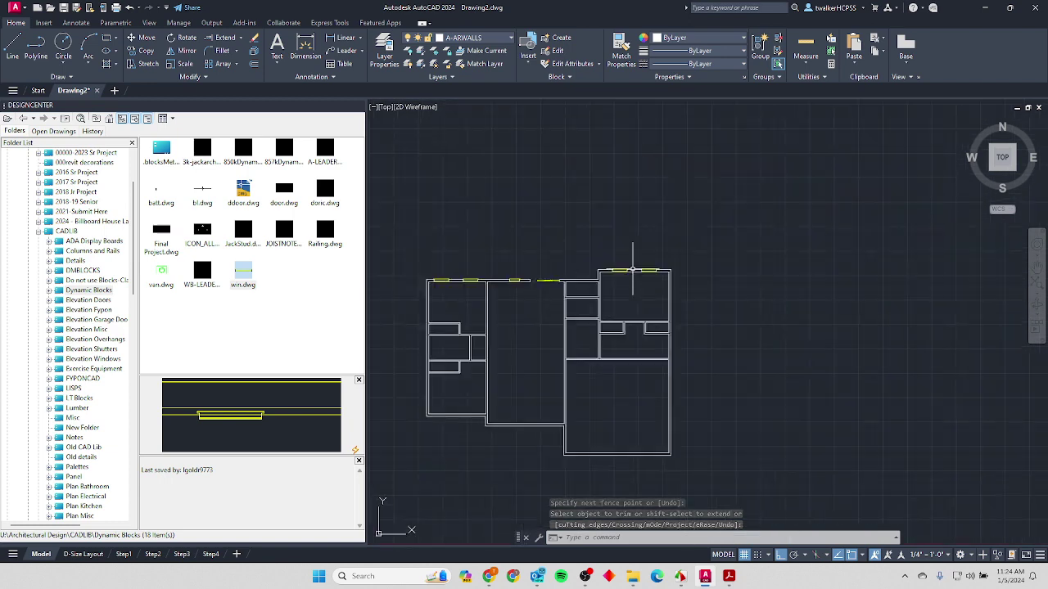
scroll(628, 273, up, 5)
scroll(661, 245, down, 2)
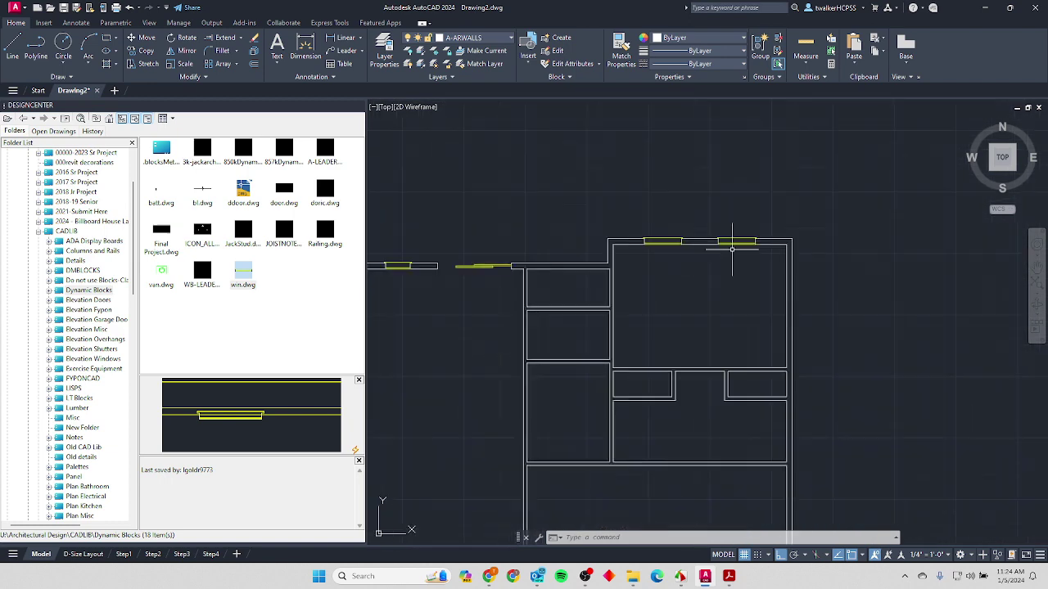
Review the full Year1 Floor Plan PDF and its notes, then return to AutoCAD.
key(alt+Tab)
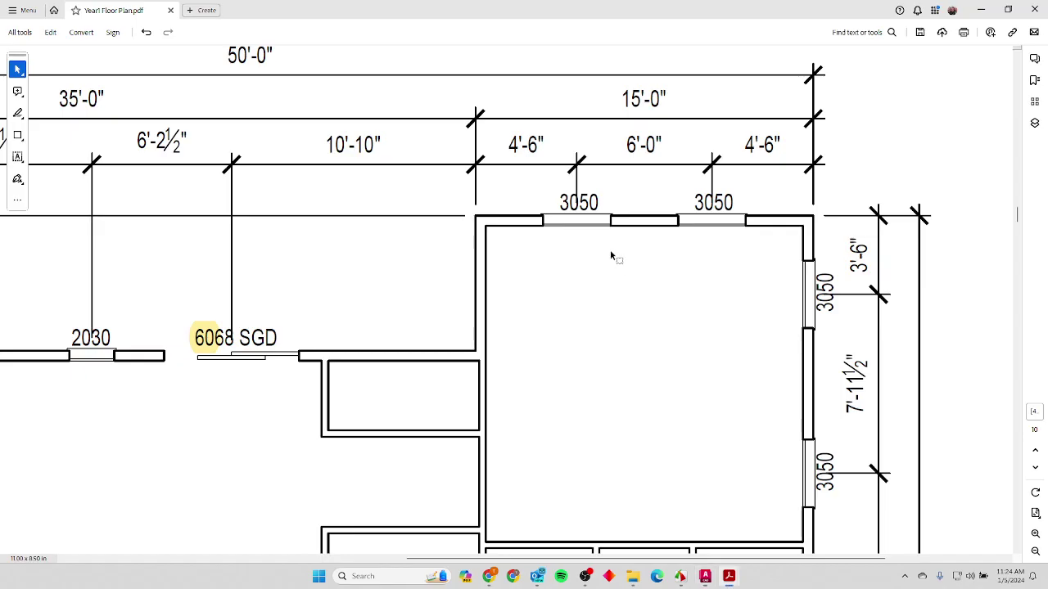
ctrl+scroll(473, 299, down, 5)
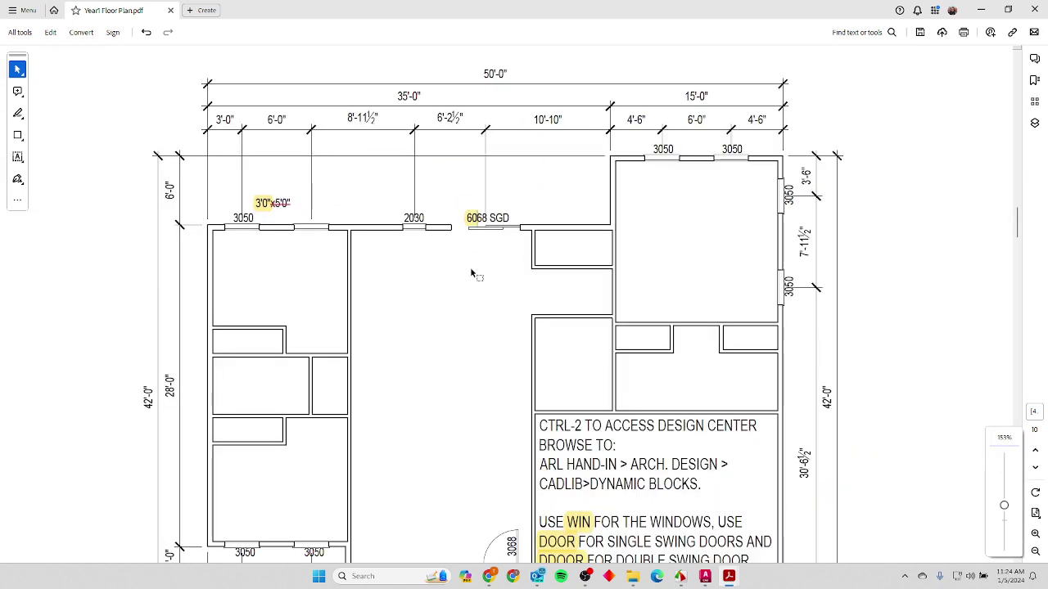
scroll(479, 270, up, 1)
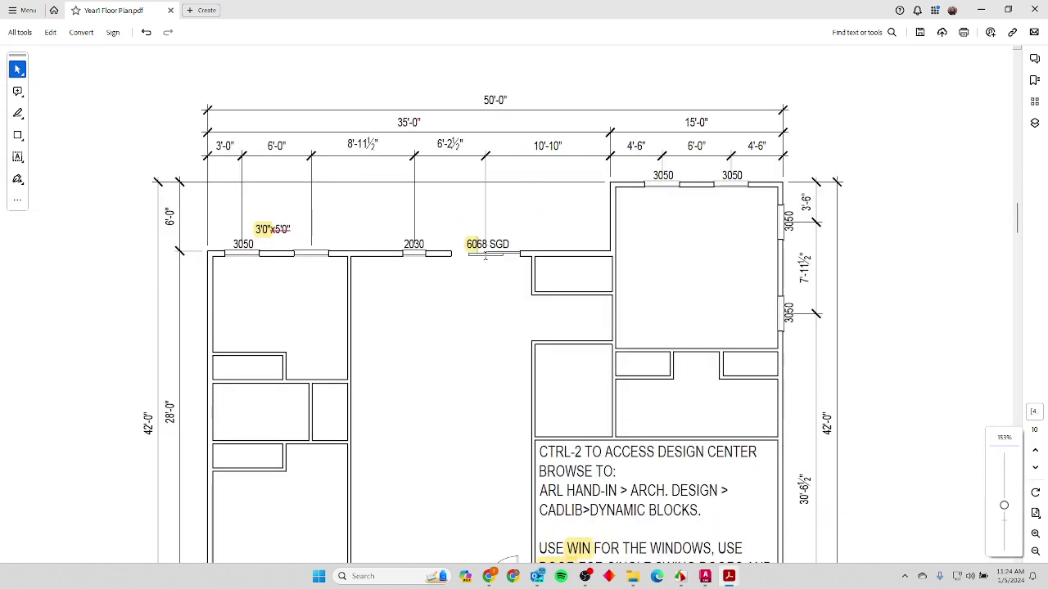
key(ctrl+a)
click(184, 203)
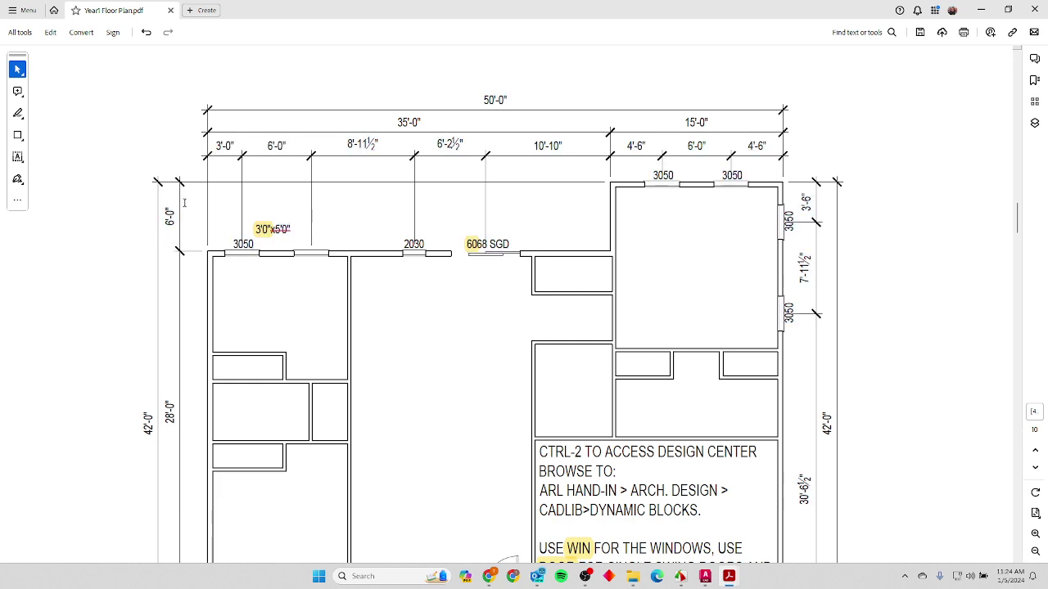
key(alt+Tab)
Stretch the upper-right room's top wall and both windows 4' upward, then bring up the PDF.
text(s)
key(Return)
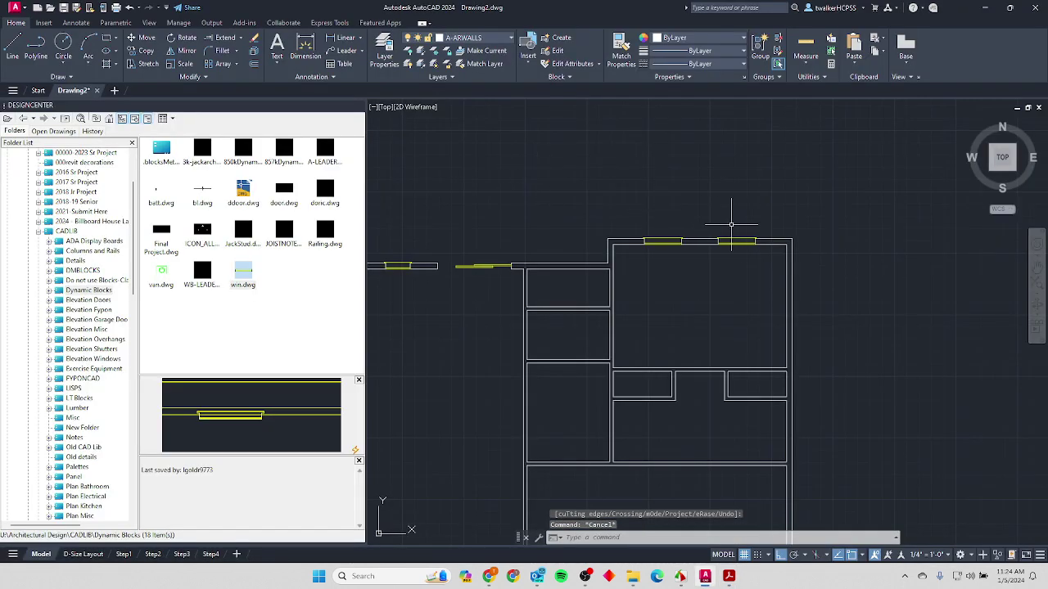
click(815, 188)
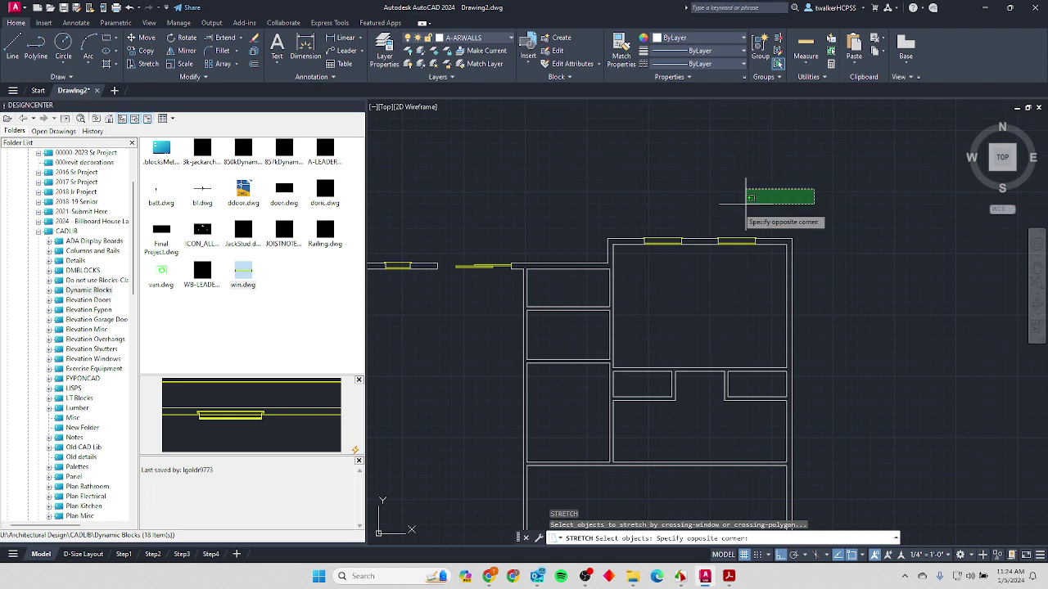
click(593, 253)
key(Return)
click(584, 238)
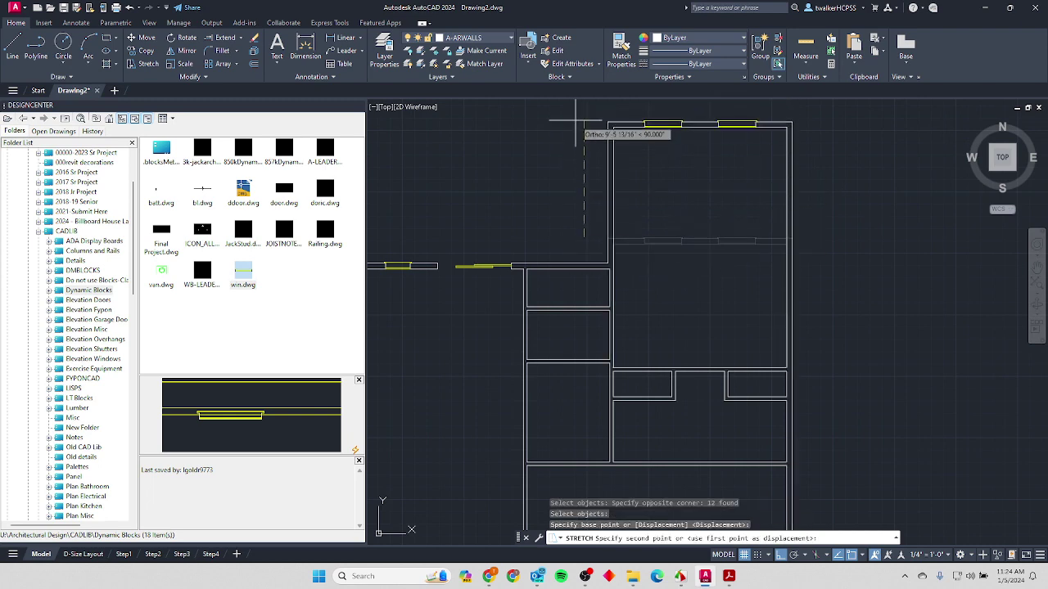
text(4')
key(Return)
key(Escape)
key(Escape)
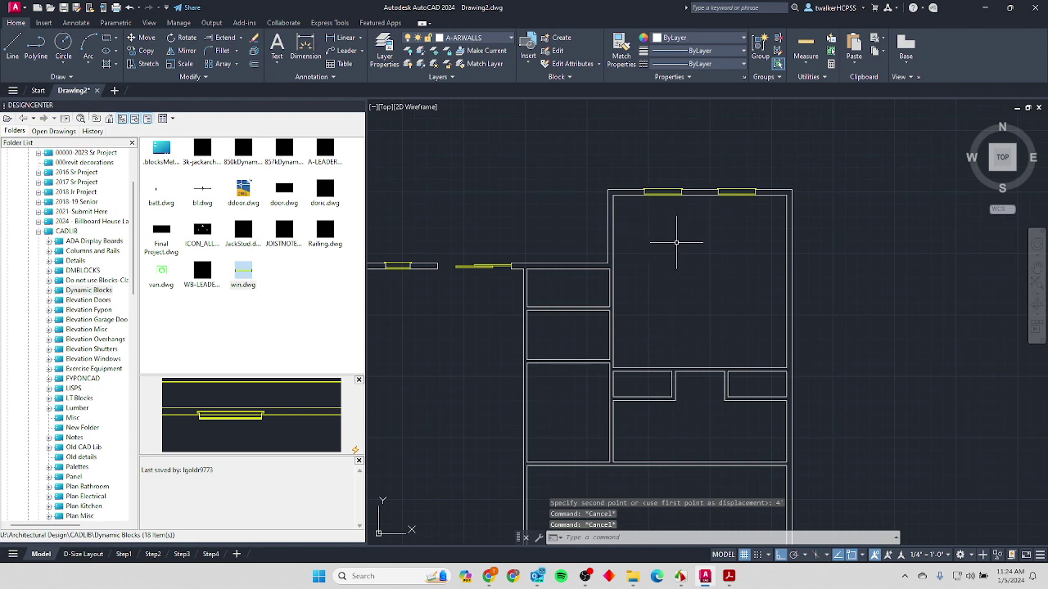
key(alt+Tab)
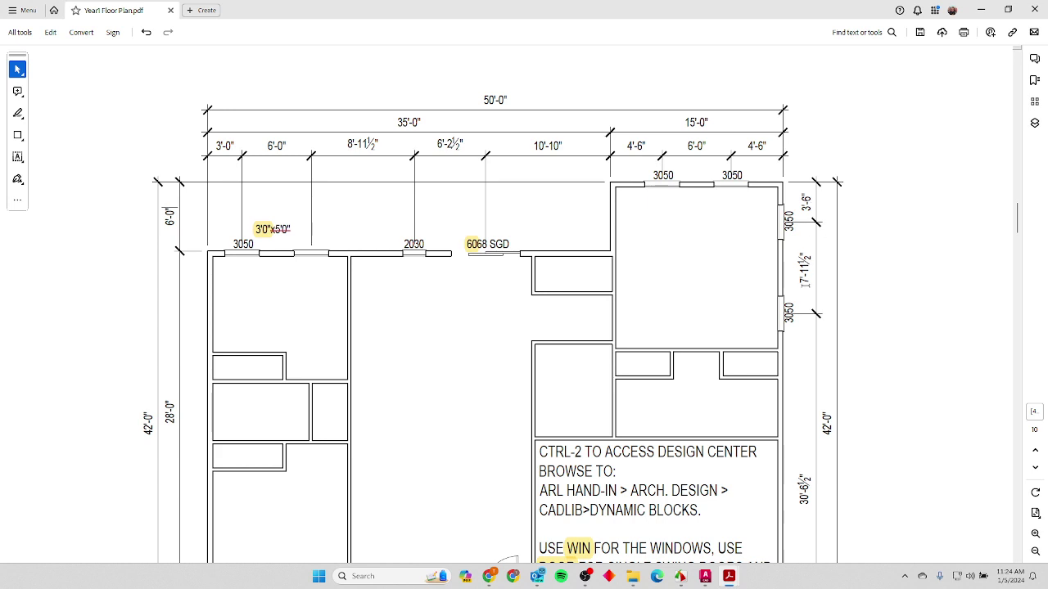
Zoom in on the right wall's 3'-6" and 7'-11½" window spacing, then return to AutoCAD.
ctrl+scroll(805, 263, up, 5)
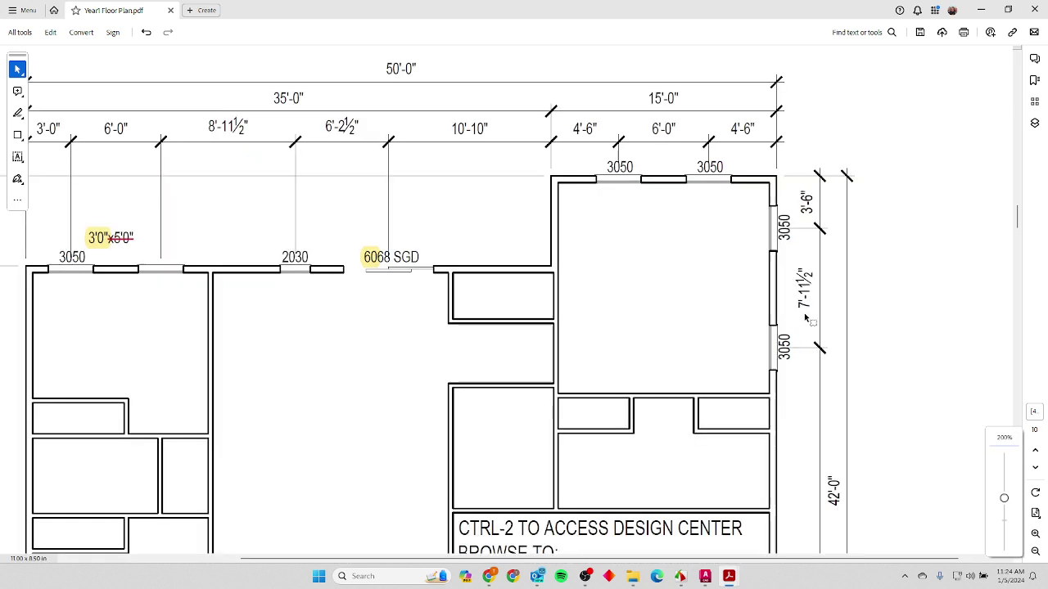
scroll(813, 123, up, 1)
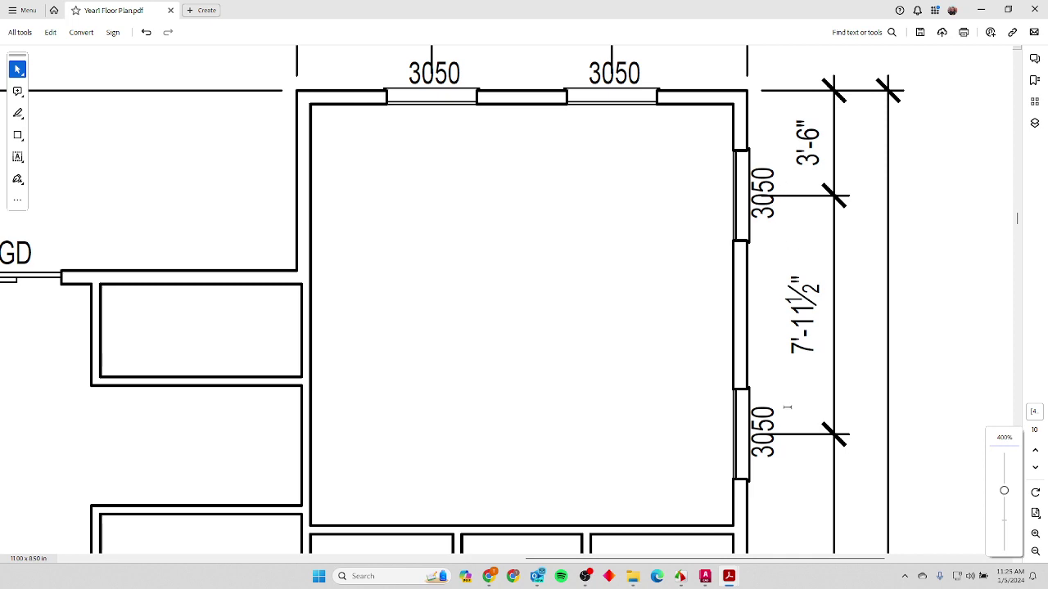
key(alt+Tab)
key(Escape)
key(Escape)
key(Escape)
Offset guide lines 3' and 7'-11½" below the right room's top wall.
text(c)
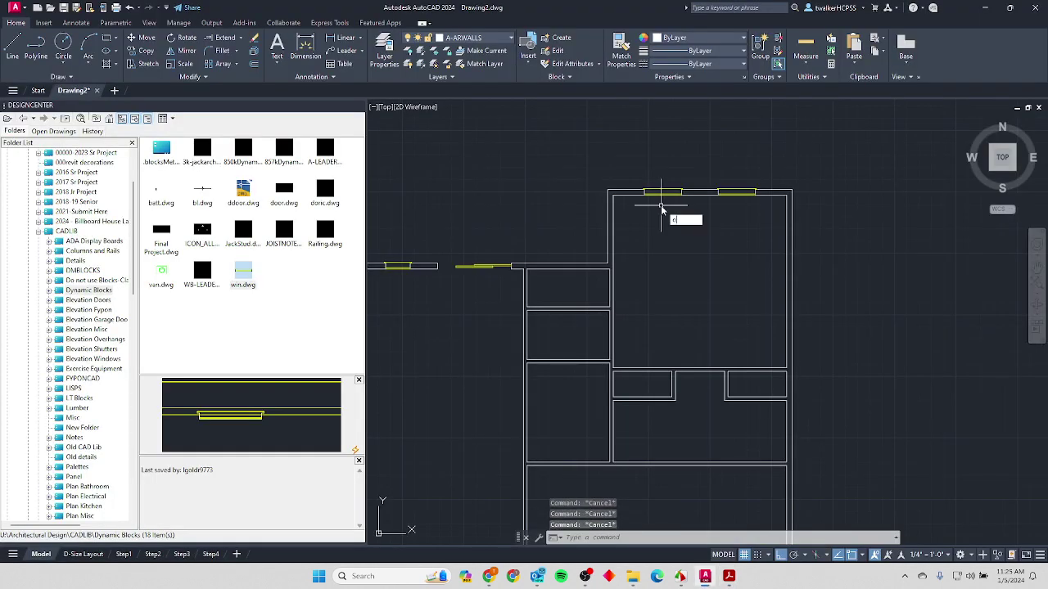
key(Return)
text(3')
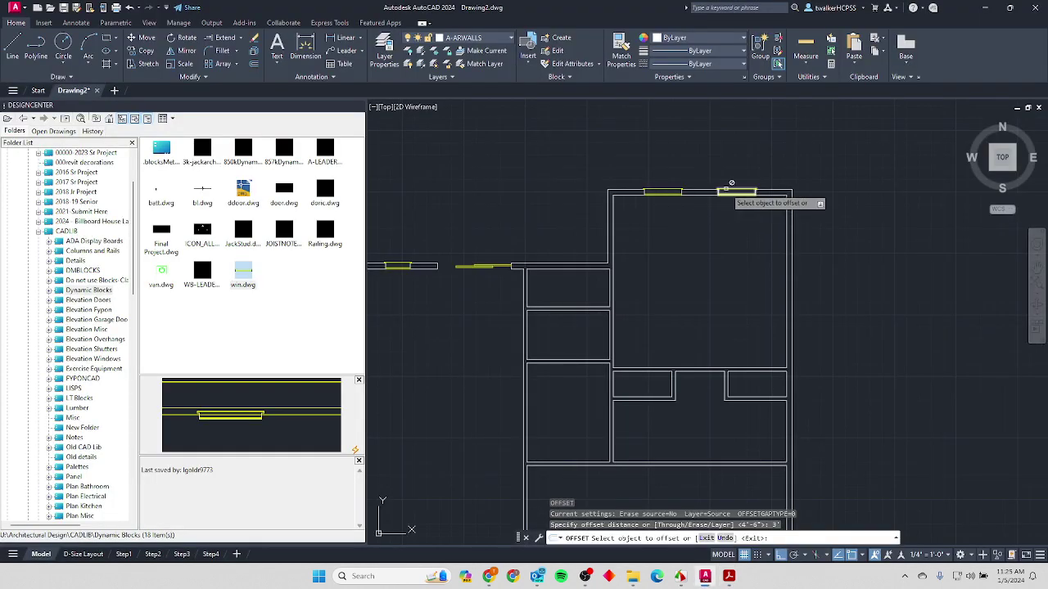
key(Return)
click(767, 192)
key(Escape)
key(Return)
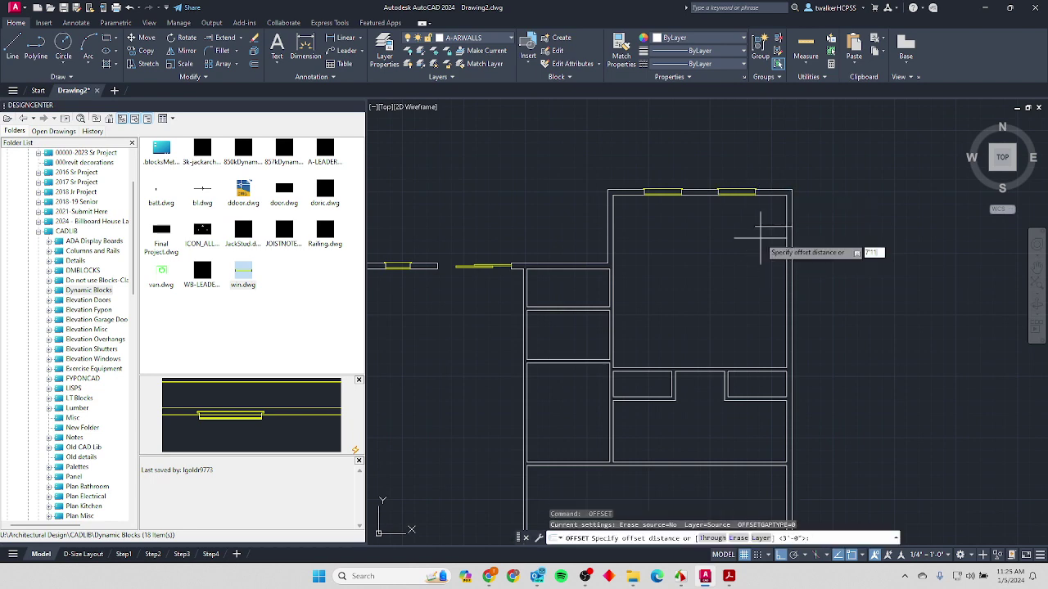
key(Return)
click(773, 227)
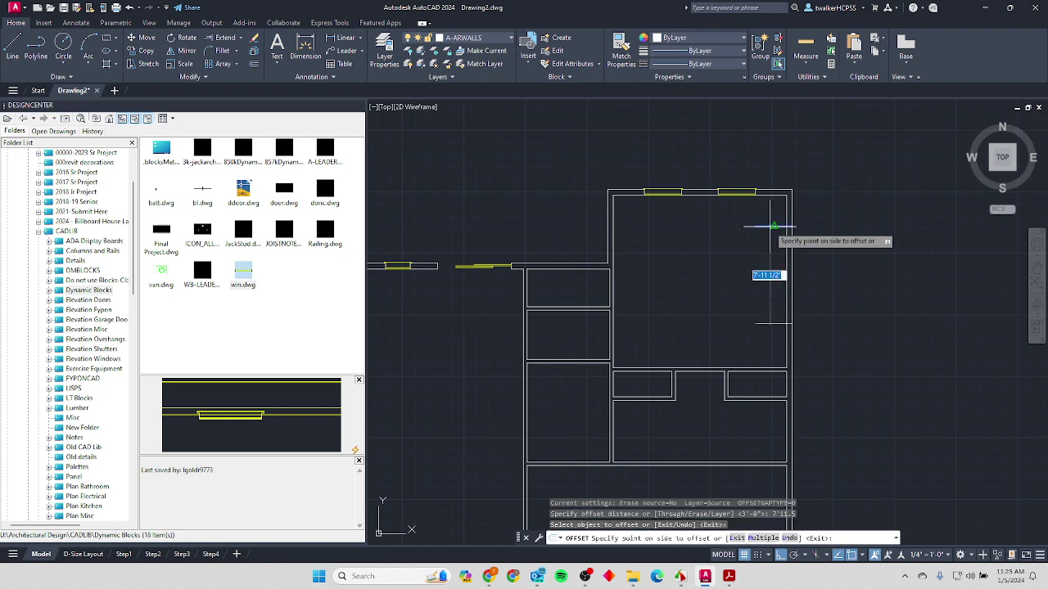
click(770, 274)
key(Escape)
key(Escape)
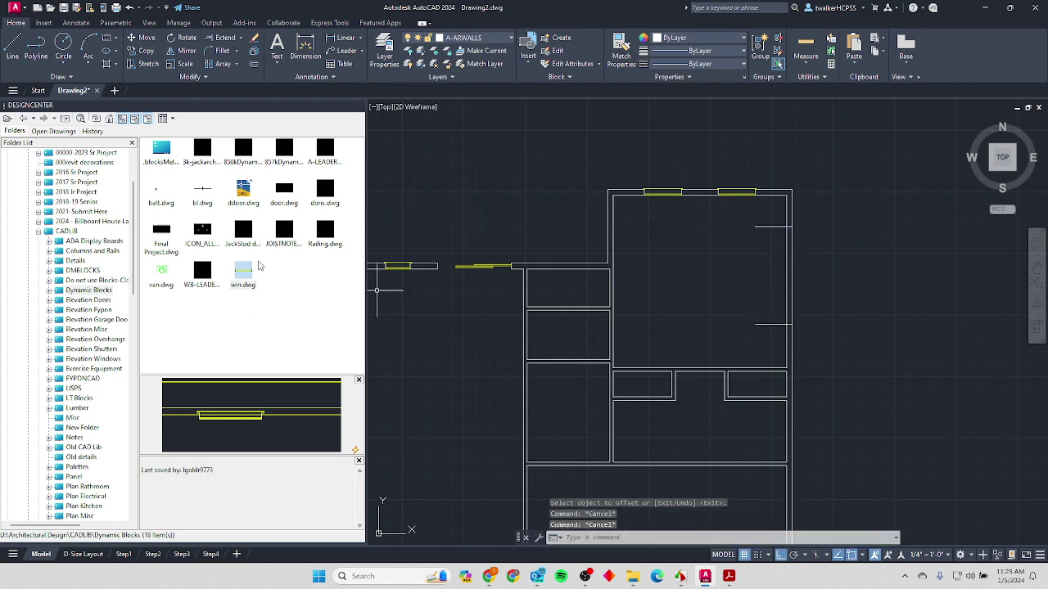
Insert two win.dwg windows on the right wall at the upper and lower guides, both rotated 90°.
drag(244, 272, 394, 224)
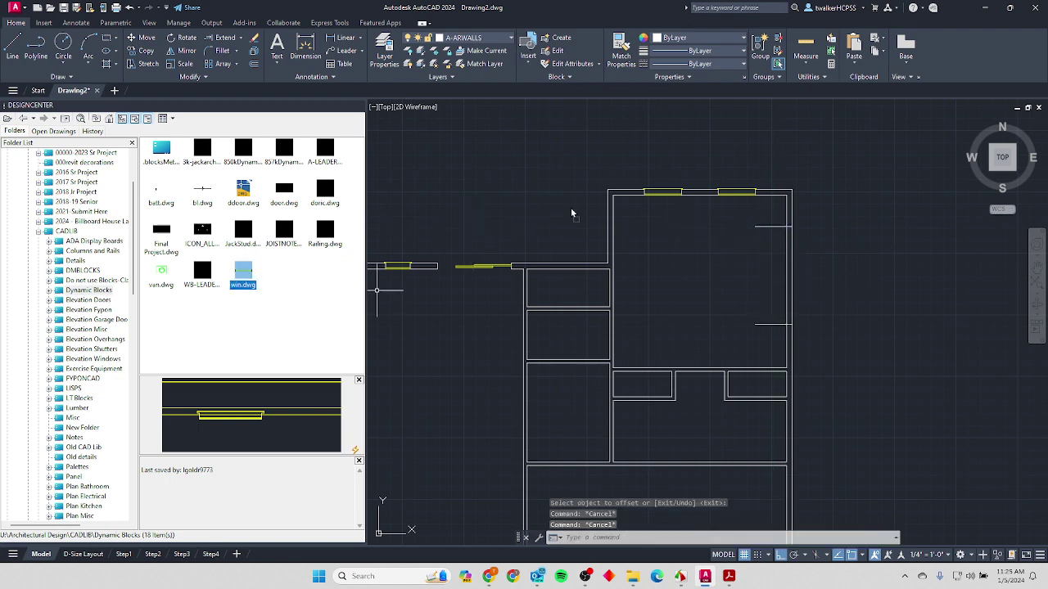
drag(571, 214, 659, 269)
scroll(745, 237, up, 2)
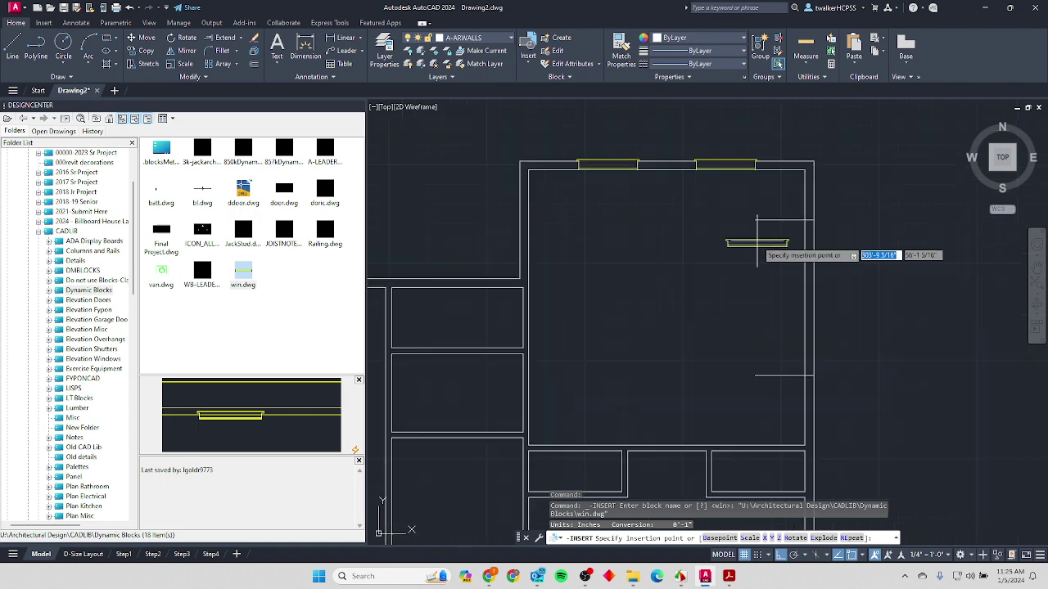
click(815, 222)
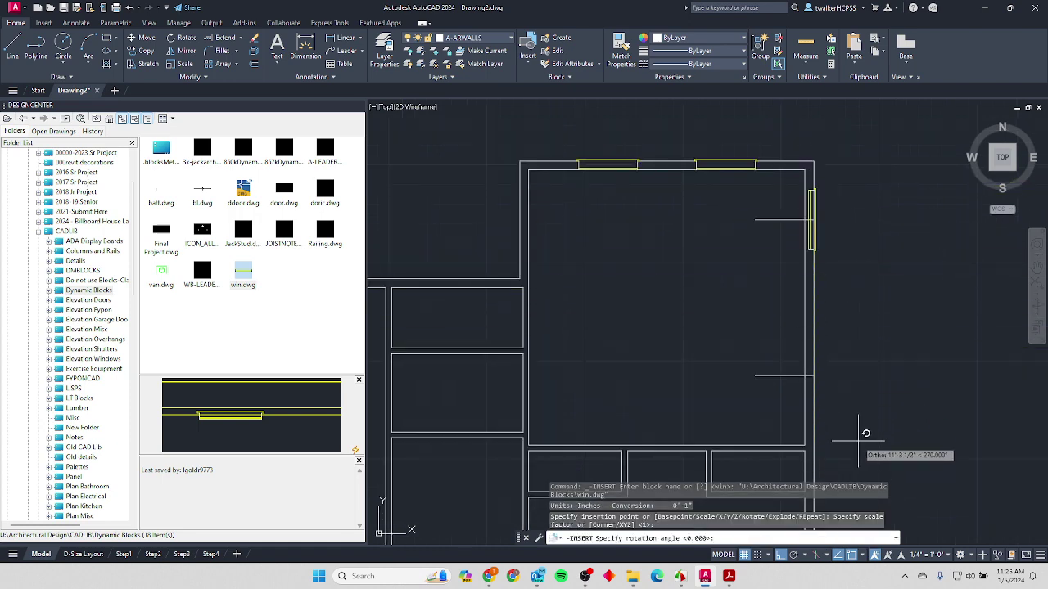
text(90)
key(Return)
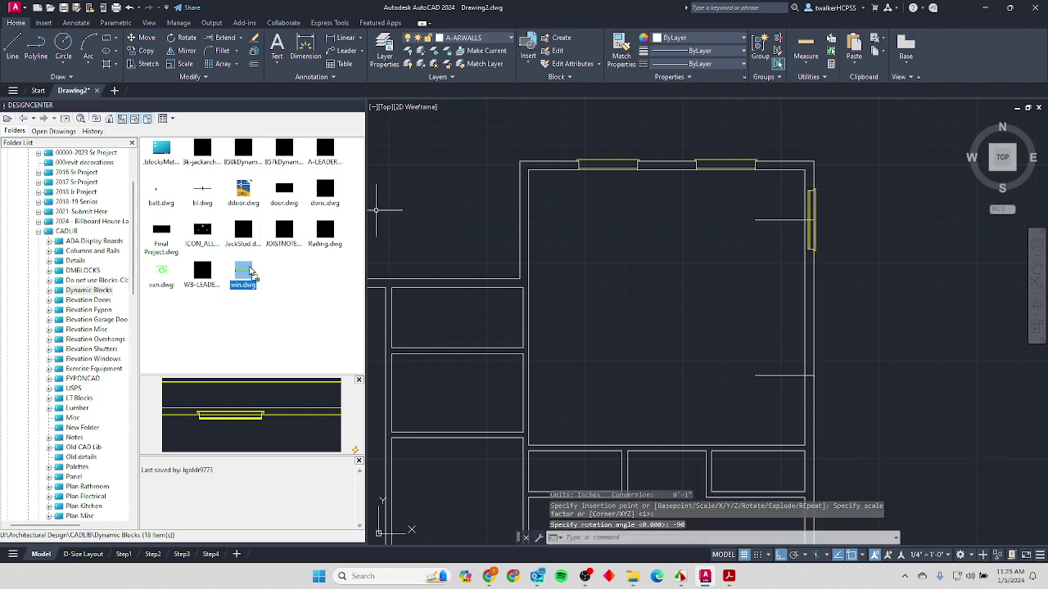
key(Return)
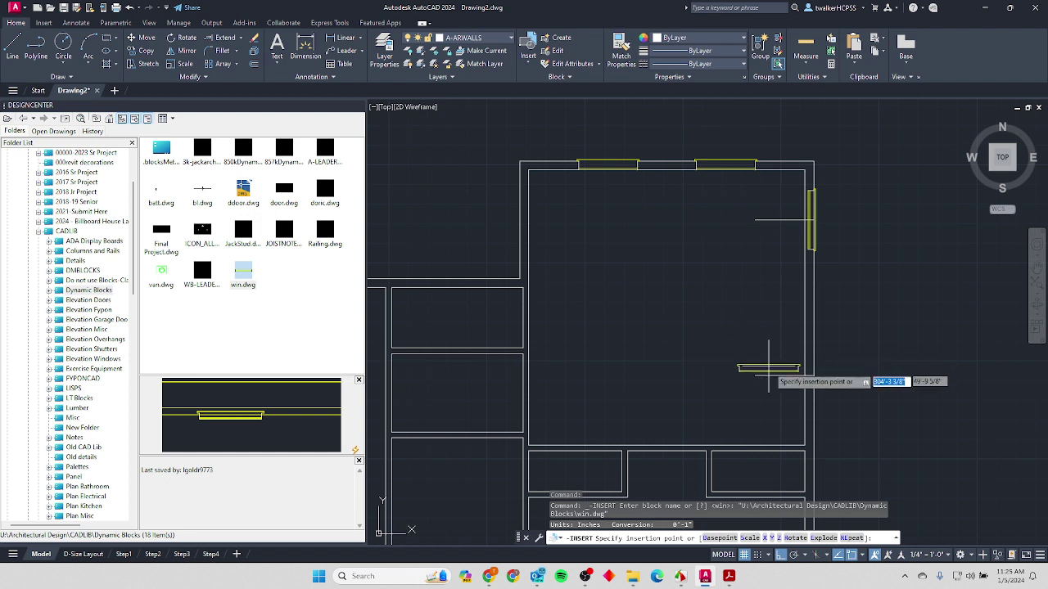
click(812, 376)
key(Return)
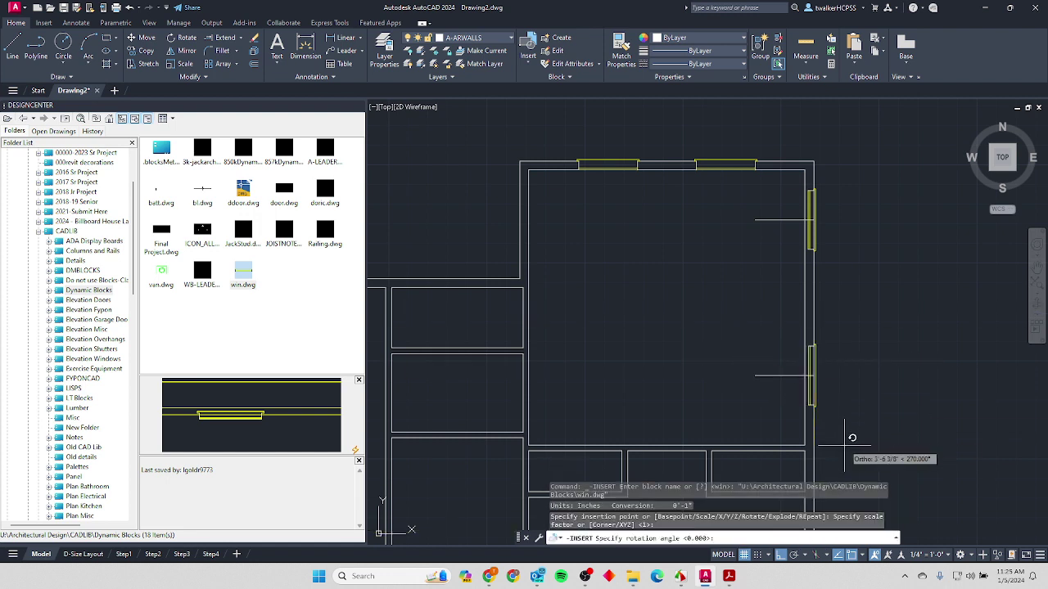
text(90)
key(Return)
key(Escape)
key(Escape)
key(Escape)
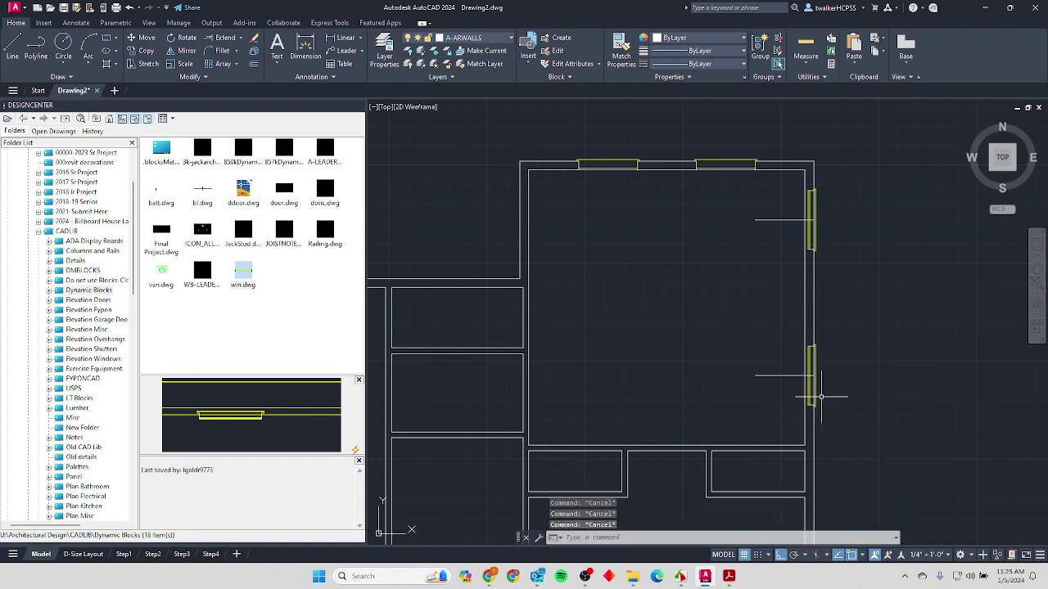
Select the horizontal guide line, recheck the PDF, and delete the guide line.
scroll(818, 378, up, 4)
click(799, 356)
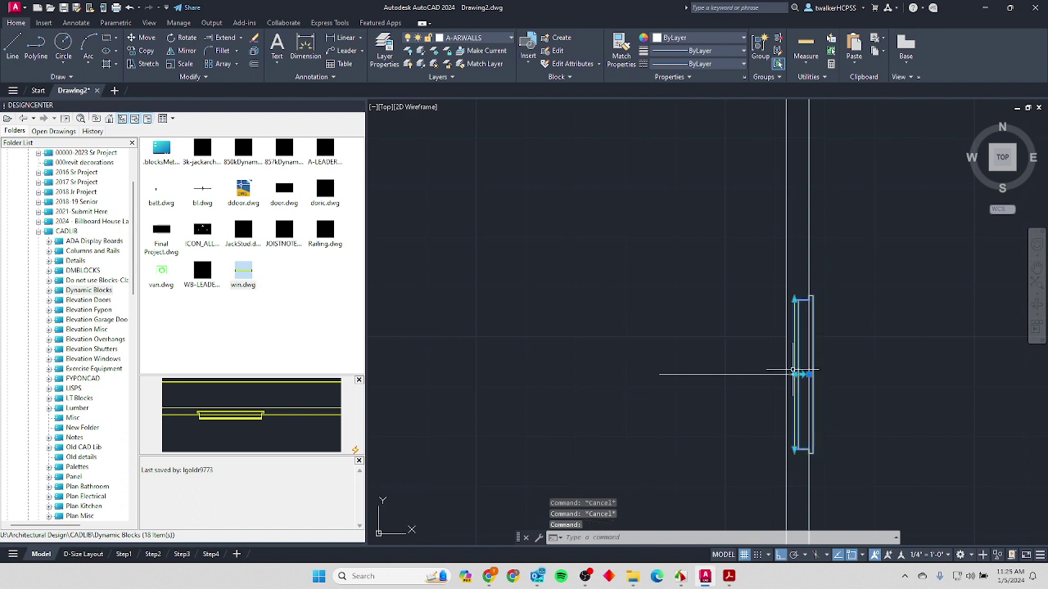
key(Escape)
click(770, 374)
click(718, 399)
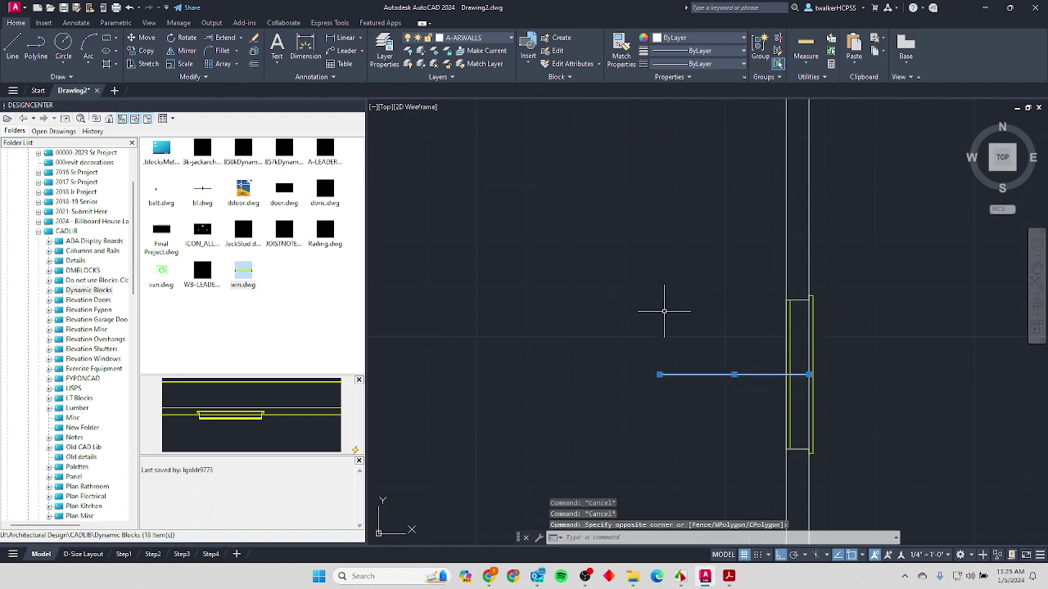
key(alt+Tab)
ctrl+scroll(667, 262, down, 2)
ctrl+scroll(668, 262, down, 3)
ctrl+scroll(672, 262, up, 1)
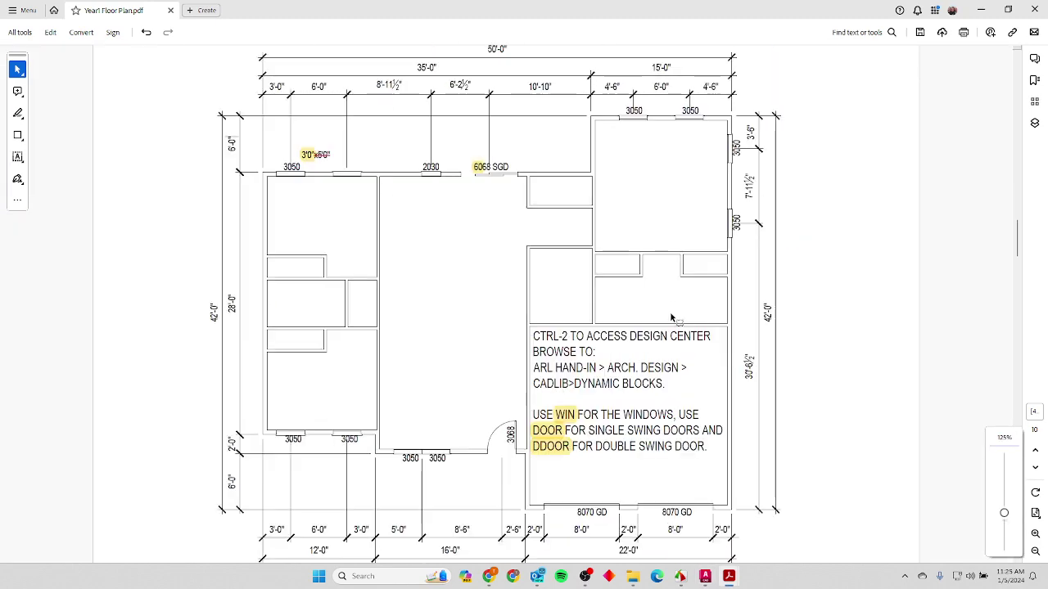
key(alt+Tab)
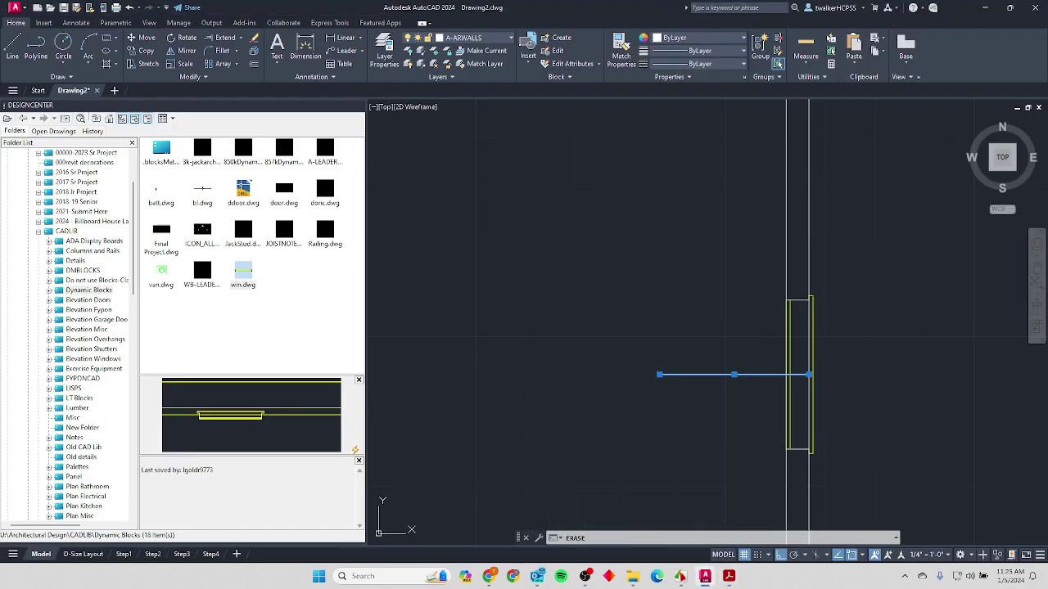
key(Delete)
Start the Trim command and undo an accidental orbit to restore the flat top view.
text(tr)
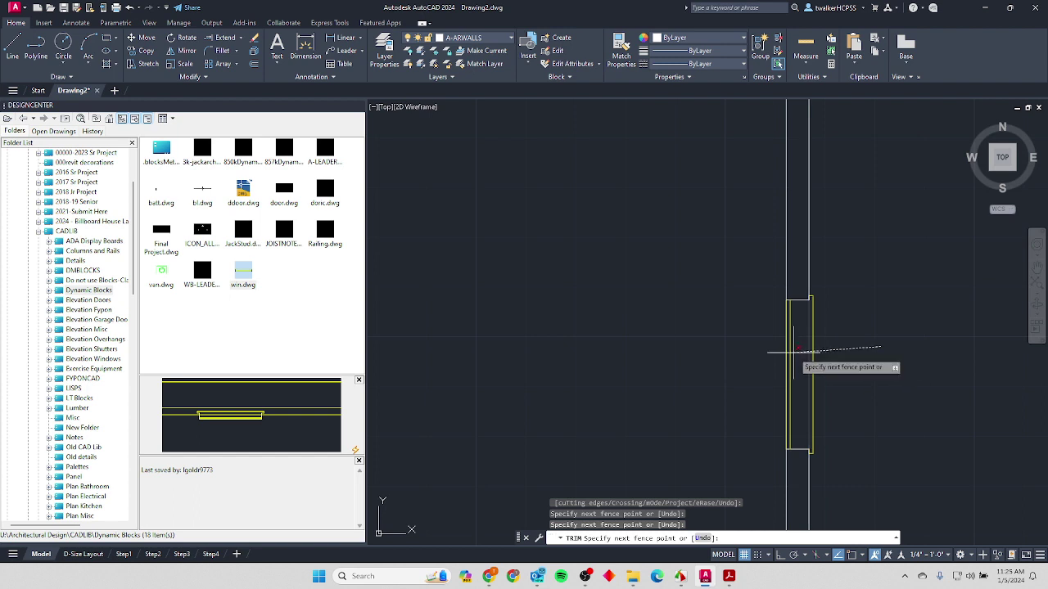
key(Return)
scroll(846, 185, up, 4)
scroll(846, 185, down, 3)
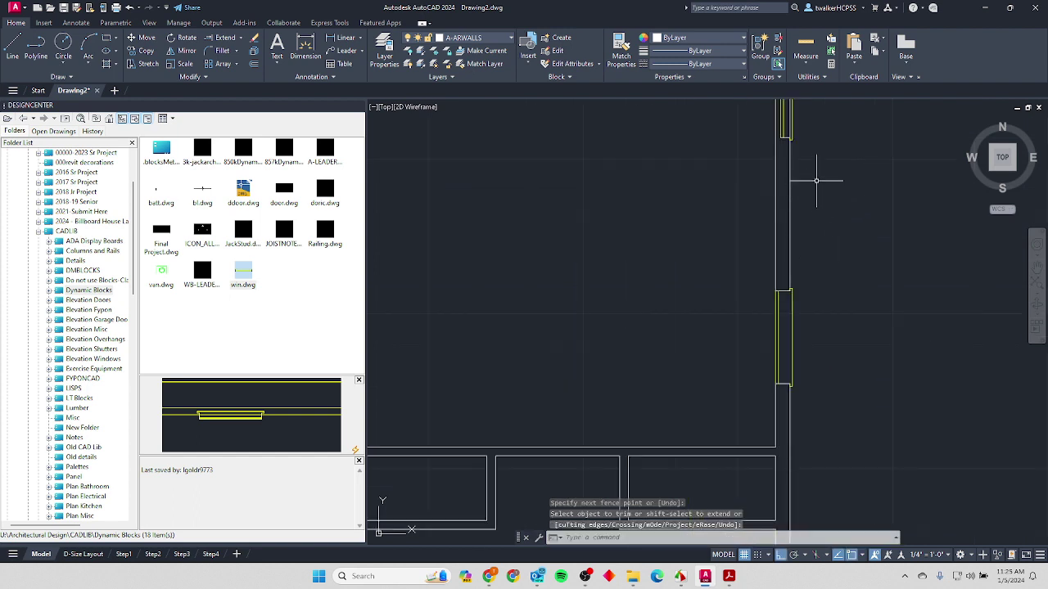
mouse_move(816, 180)
shift+middle_down()
mouse_move(793, 377)
mouse_move(804, 335)
shift+middle_up()
key(ctrl+z)
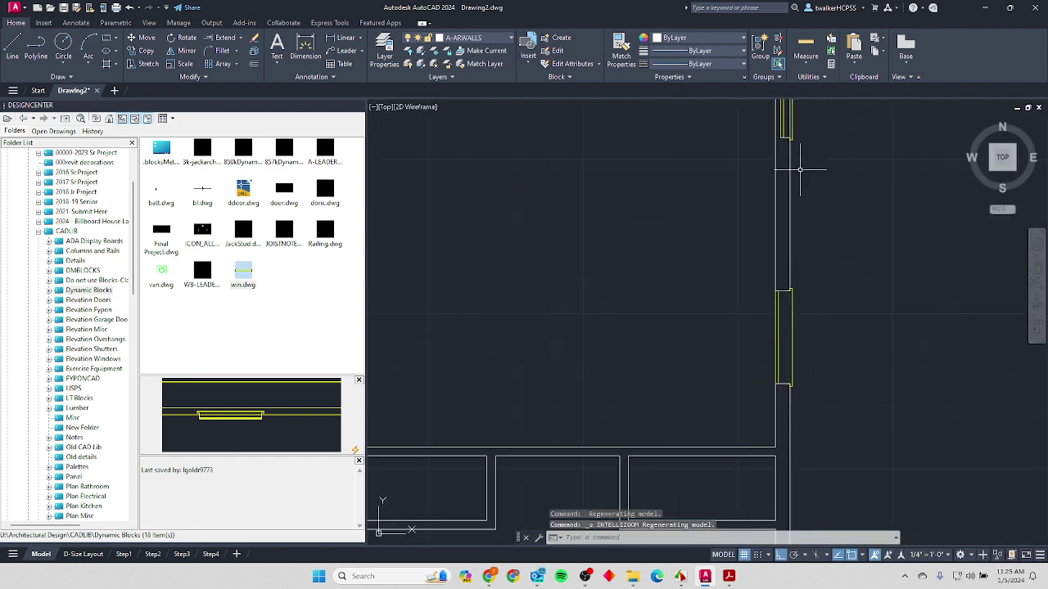
Erase the remaining horizontal guide line beside the right-wall windows.
click(751, 333)
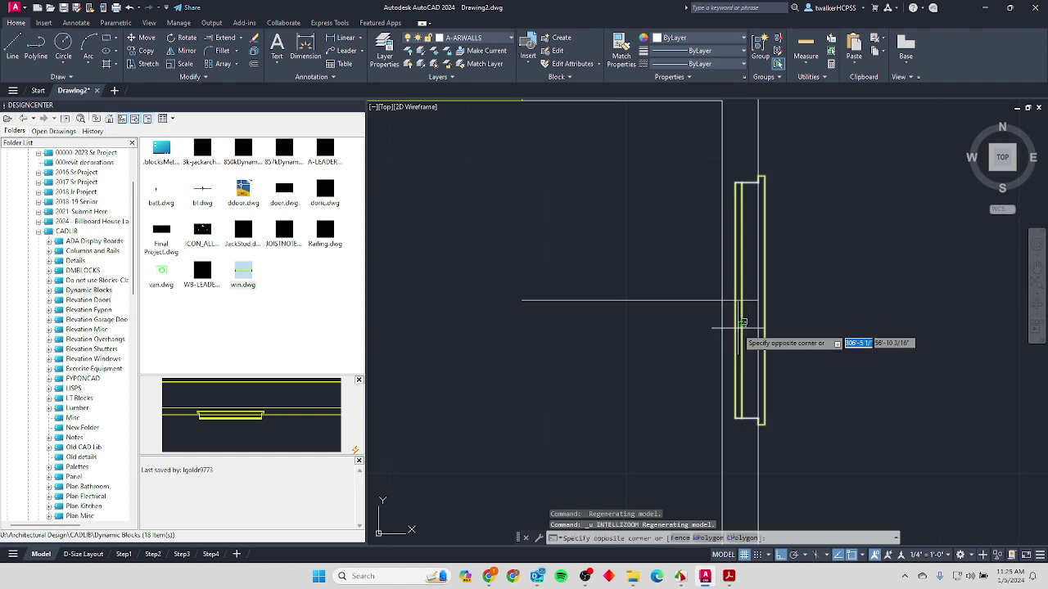
click(737, 309)
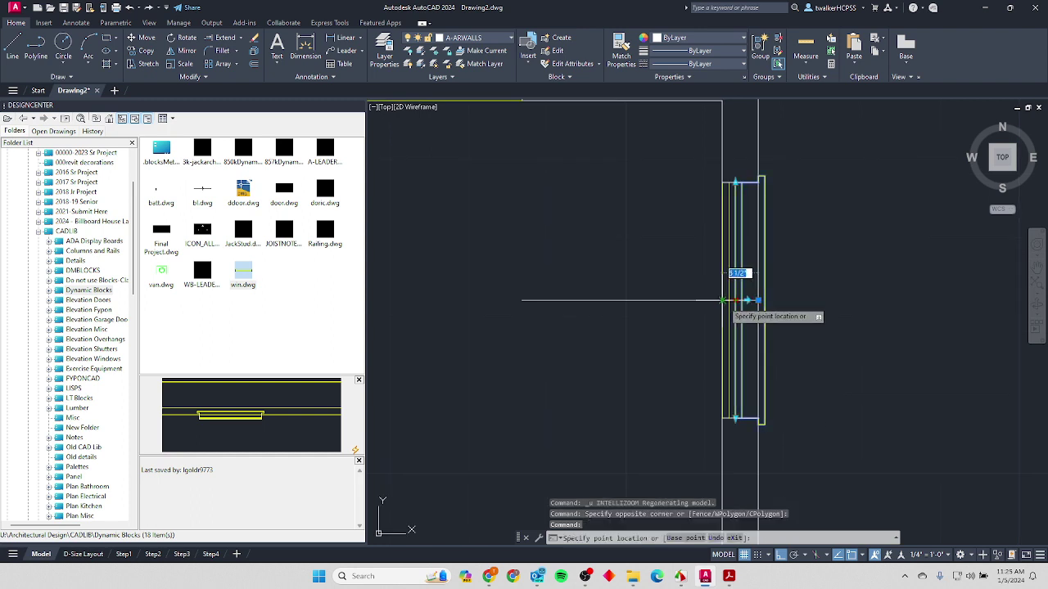
key(Escape)
key(Escape)
click(691, 300)
key(Delete)
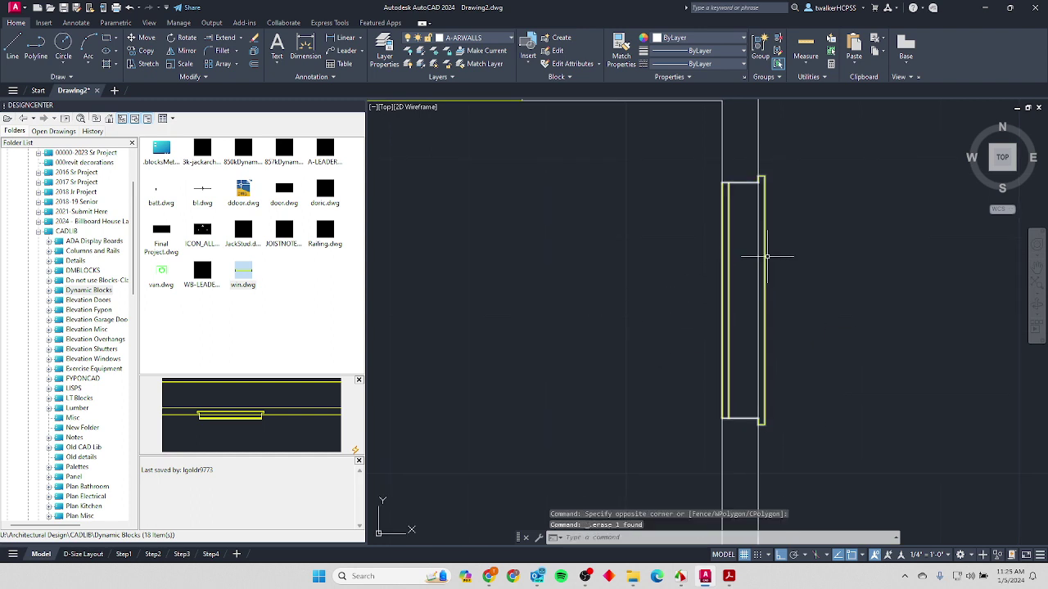
Restart Trim across the wall, adjust the zoom, and return to the Year1 Floor Plan PDF.
text(tr)
key(Return)
click(772, 253)
scroll(705, 269, down, 3)
scroll(706, 269, down, 2)
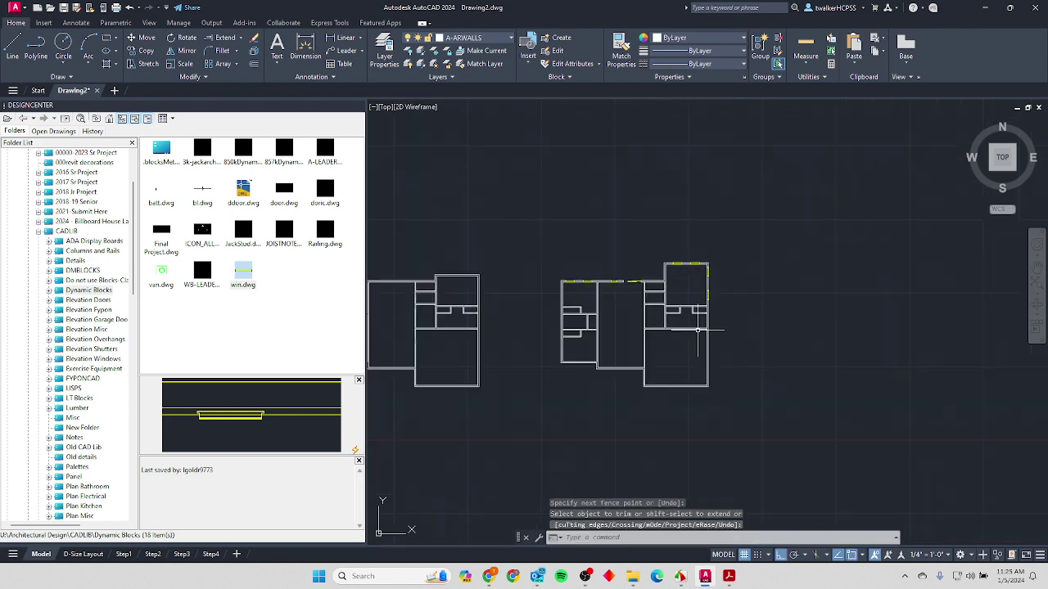
scroll(663, 425, up, 2)
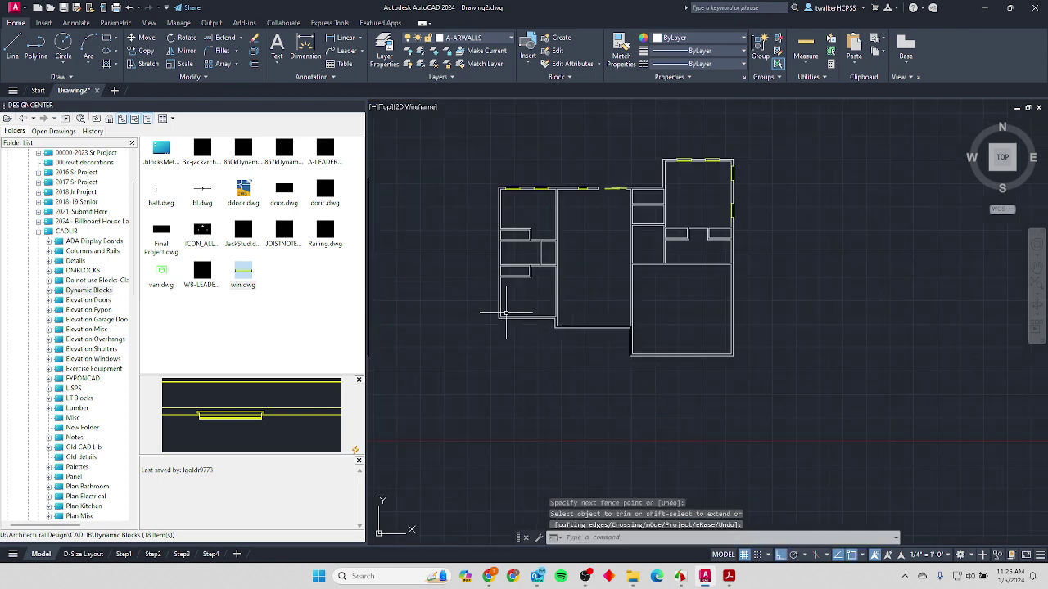
key(alt+Tab)
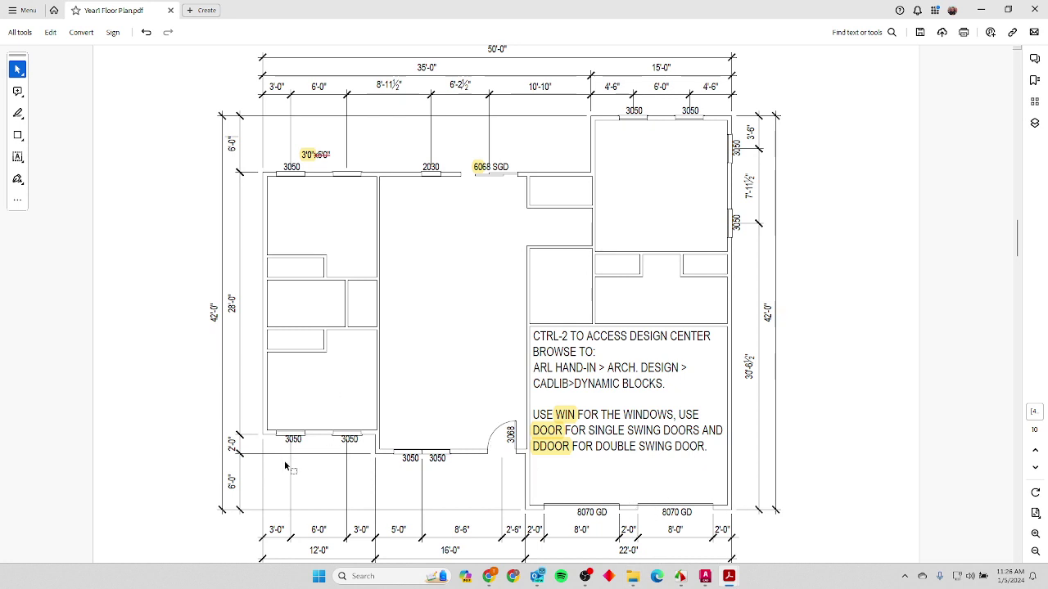
Check the window labels and block notes on the PDF floor plan, then return to AutoCAD.
scroll(275, 477, down, 1)
ctrl+scroll(279, 467, up, 2)
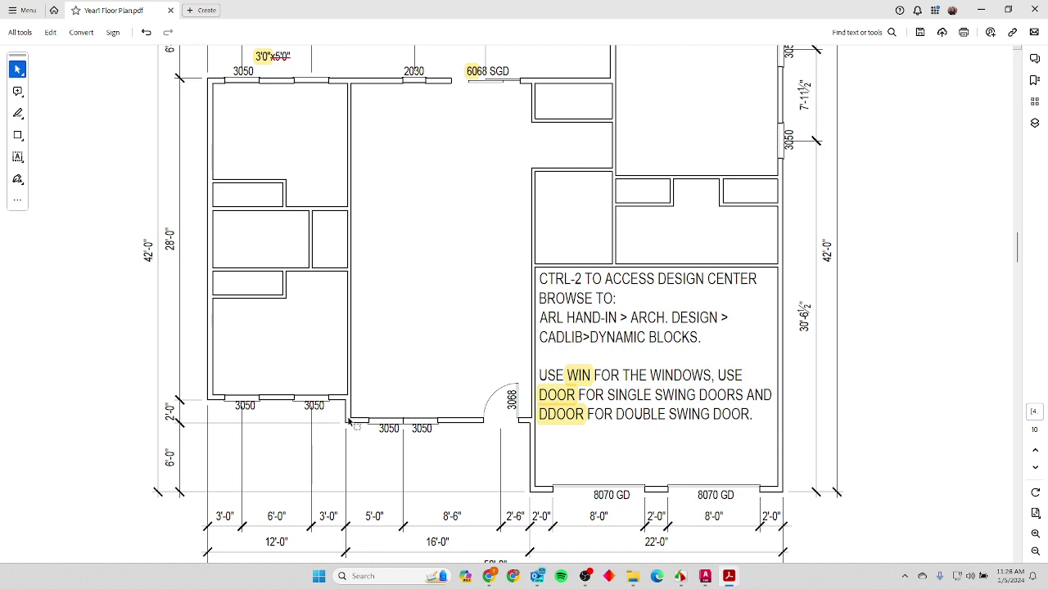
key(alt+Tab)
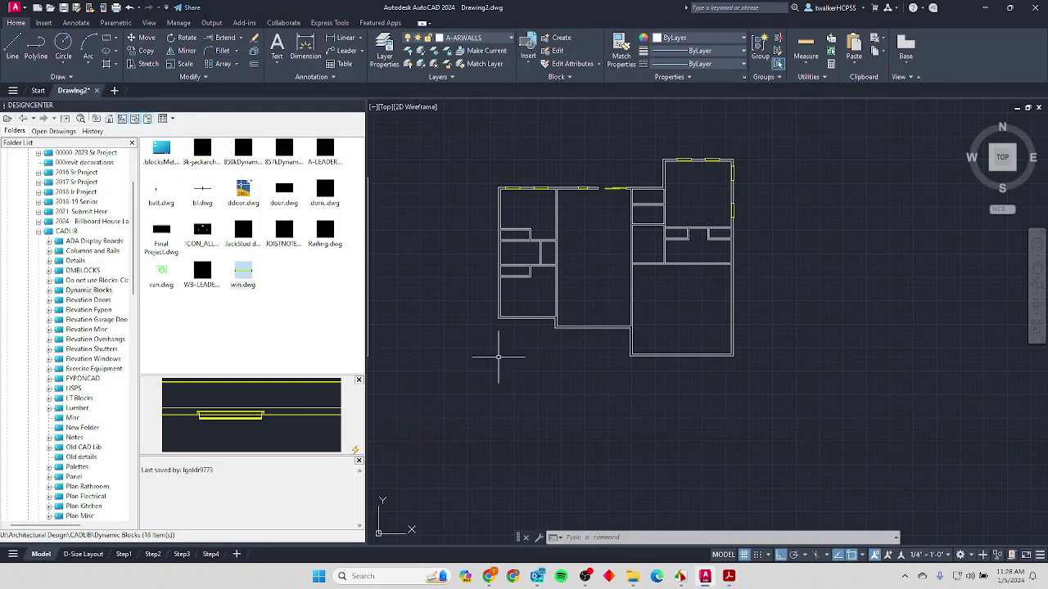
Offset the wall corner line 3' to make the first window guide line.
scroll(498, 357, up, 4)
text(o)
key(Return)
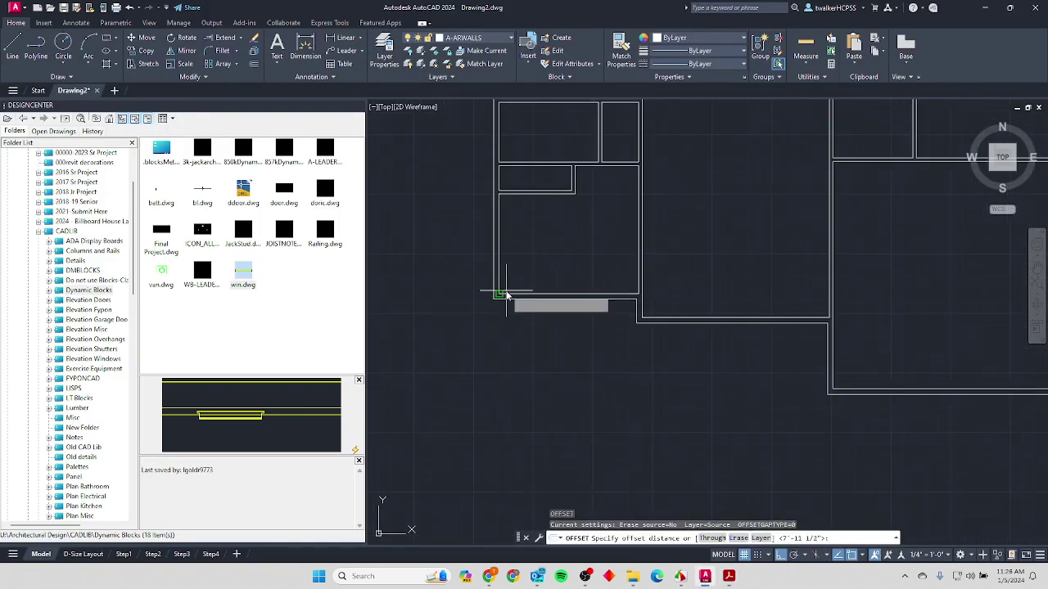
text(3')
key(Return)
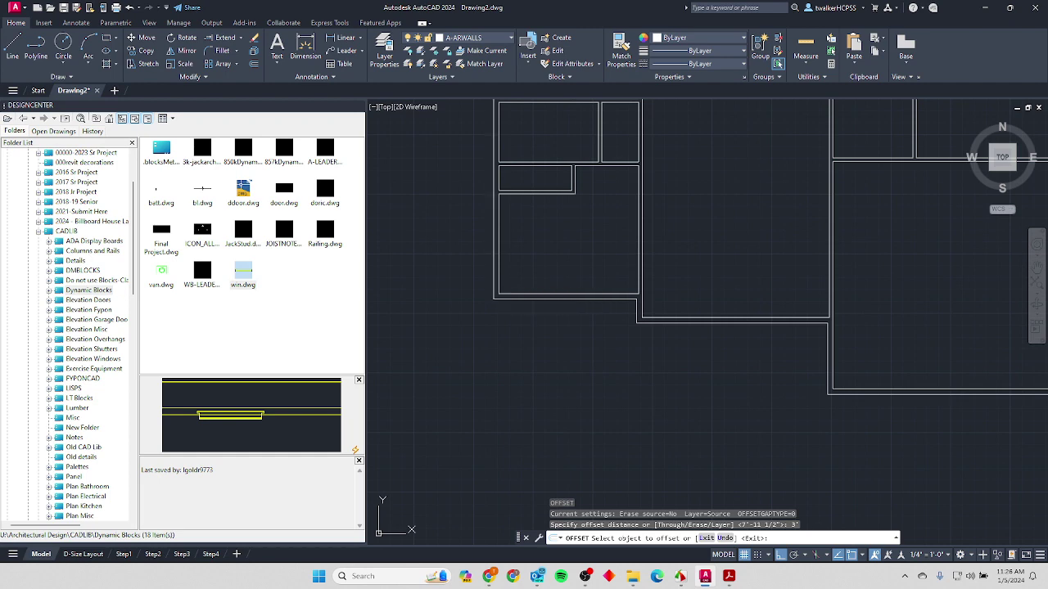
click(493, 298)
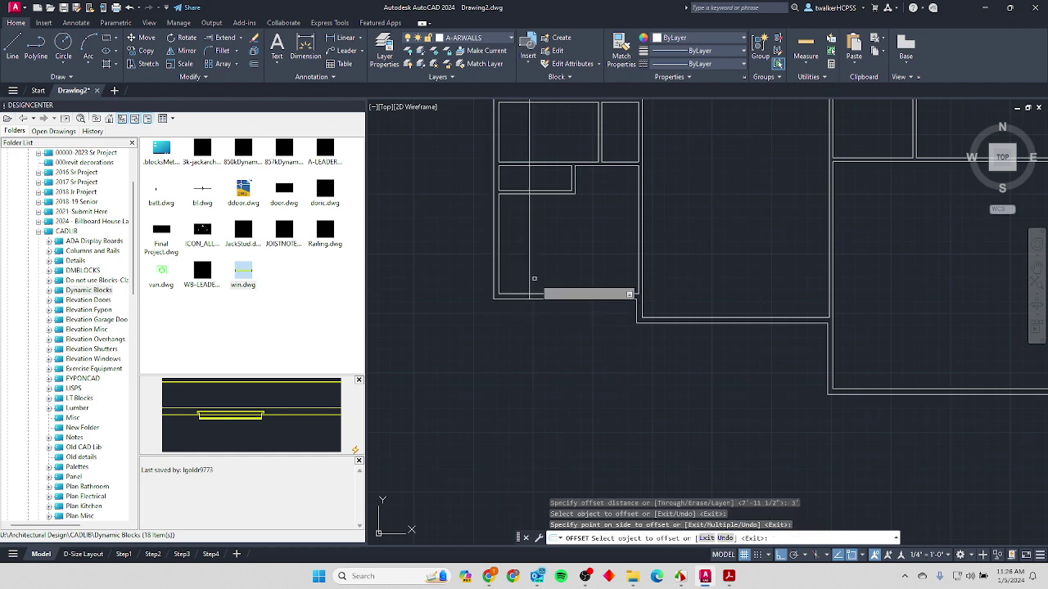
click(635, 311)
click(618, 327)
Offset the new guide line 5' and start inserting the win.dwg block.
key(Return)
key(Return)
text(5)
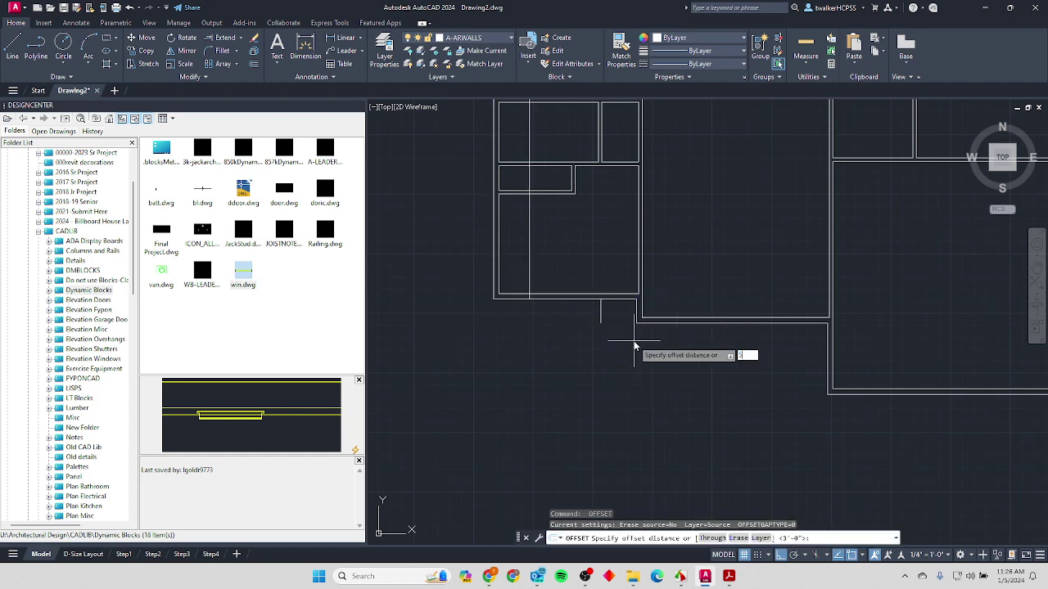
text(')
key(Return)
click(636, 311)
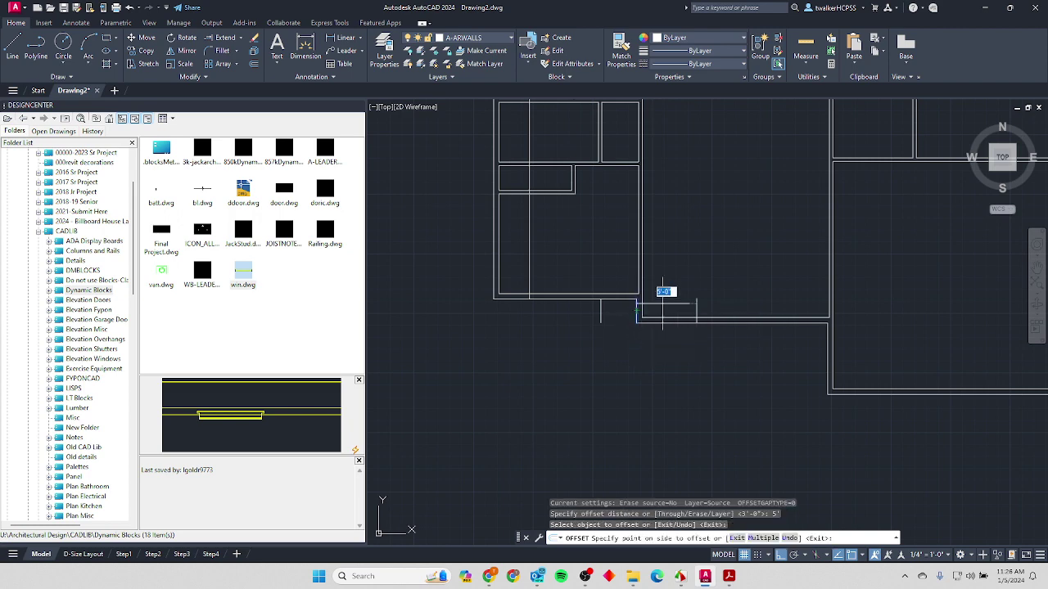
click(662, 302)
key(Return)
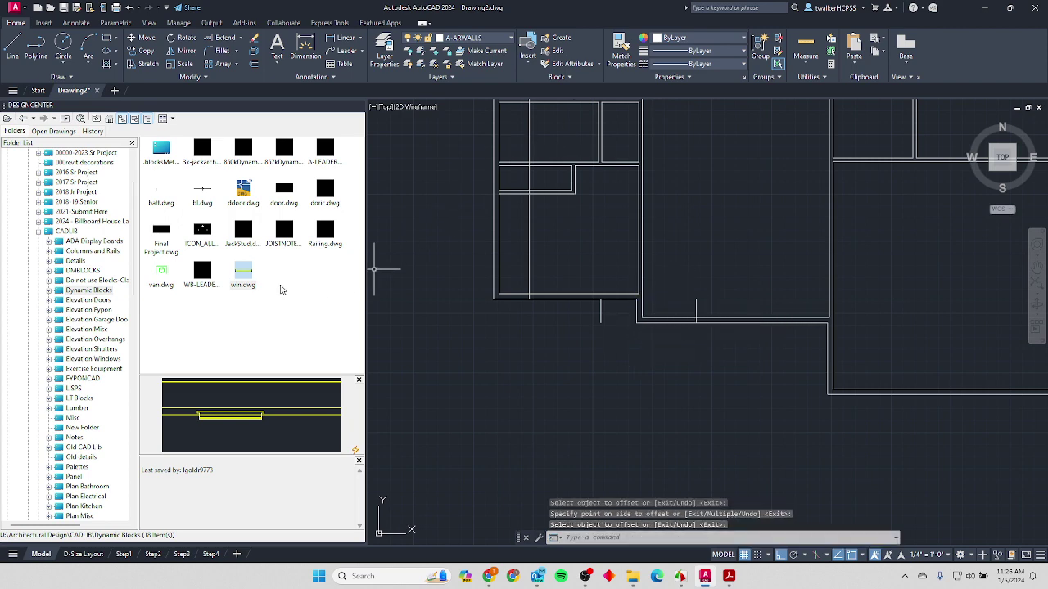
mouse_move(243, 273)
mouse_down()
mouse_move(434, 245)
mouse_move(440, 286)
mouse_move(523, 303)
mouse_up()
Place the first win block at the wall corner with default scale and 0 rotation.
click(523, 303)
key(Return)
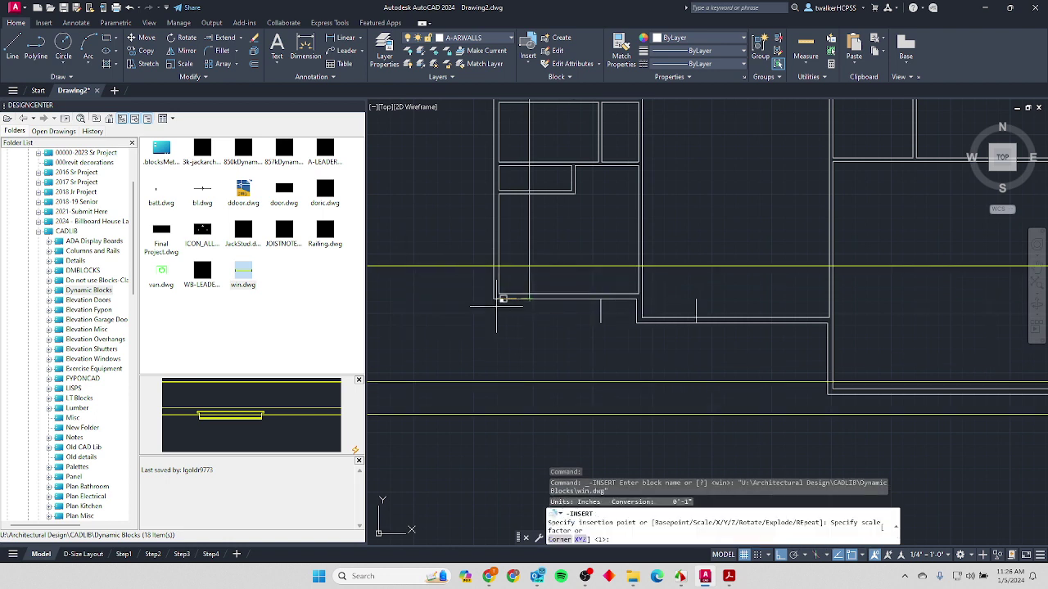
scroll(520, 295, up, 3)
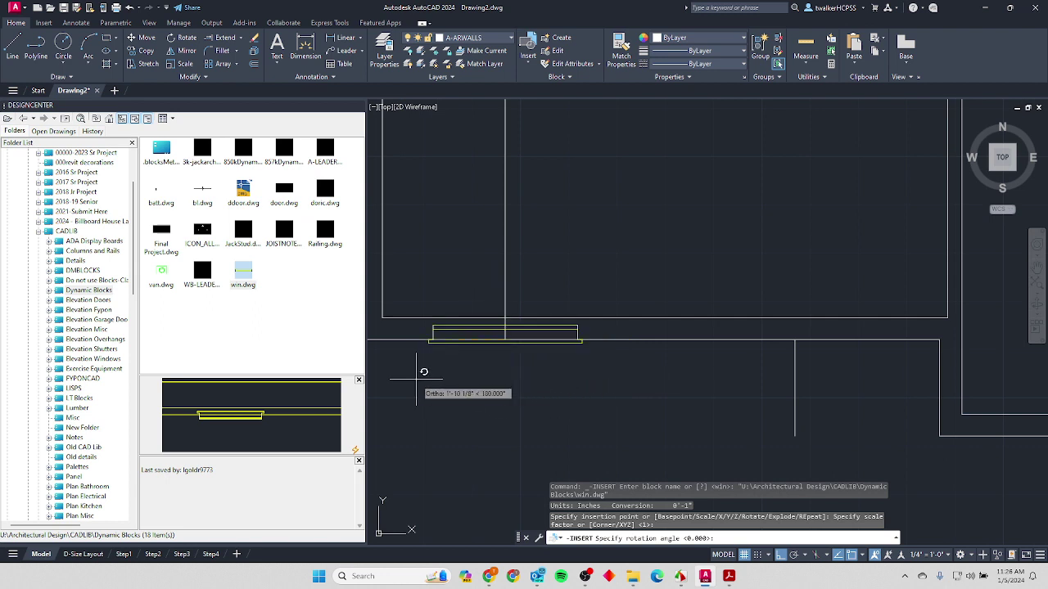
text(-0)
key(Return)
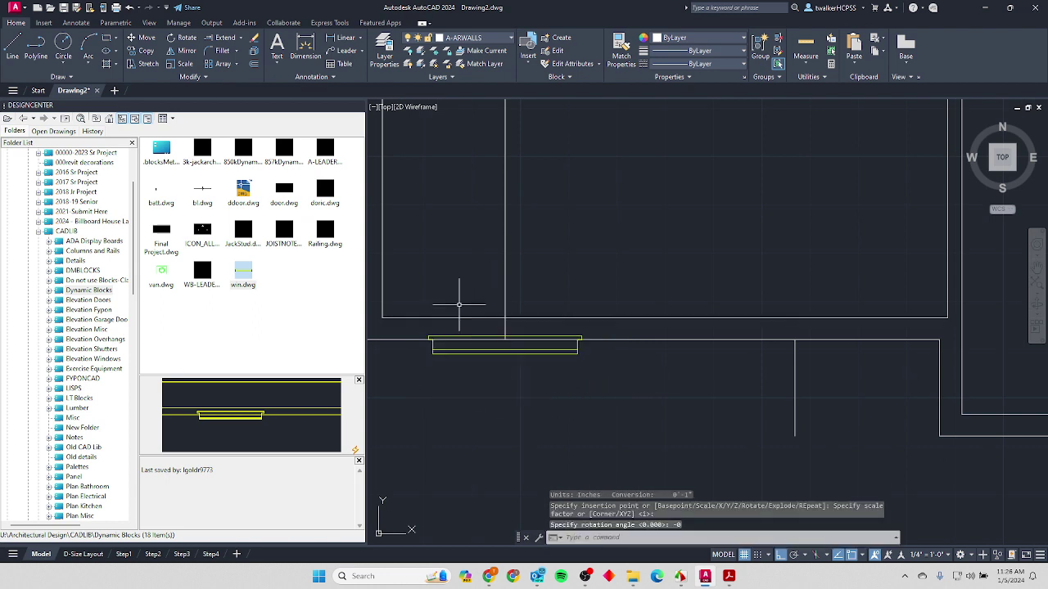
Try grip-rotating the first window, then cancel and leave it unchanged.
click(456, 349)
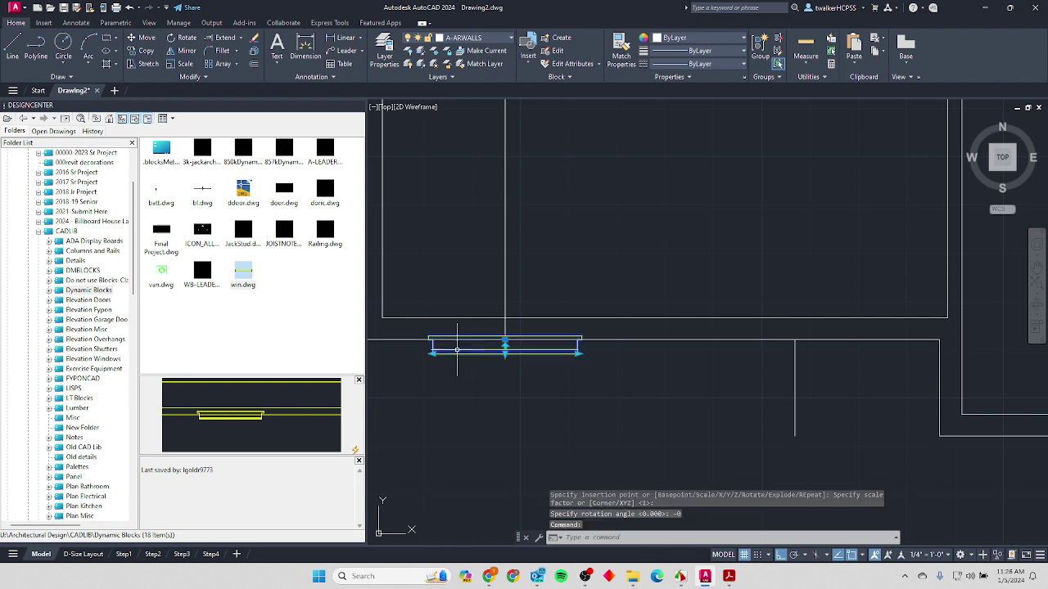
click(505, 338)
key(space)
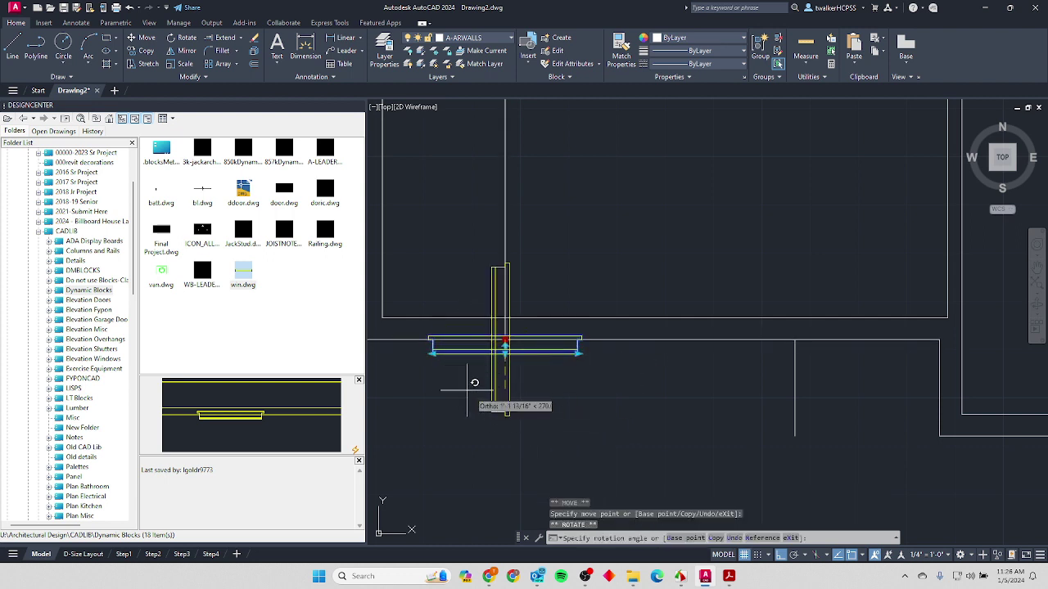
click(508, 334)
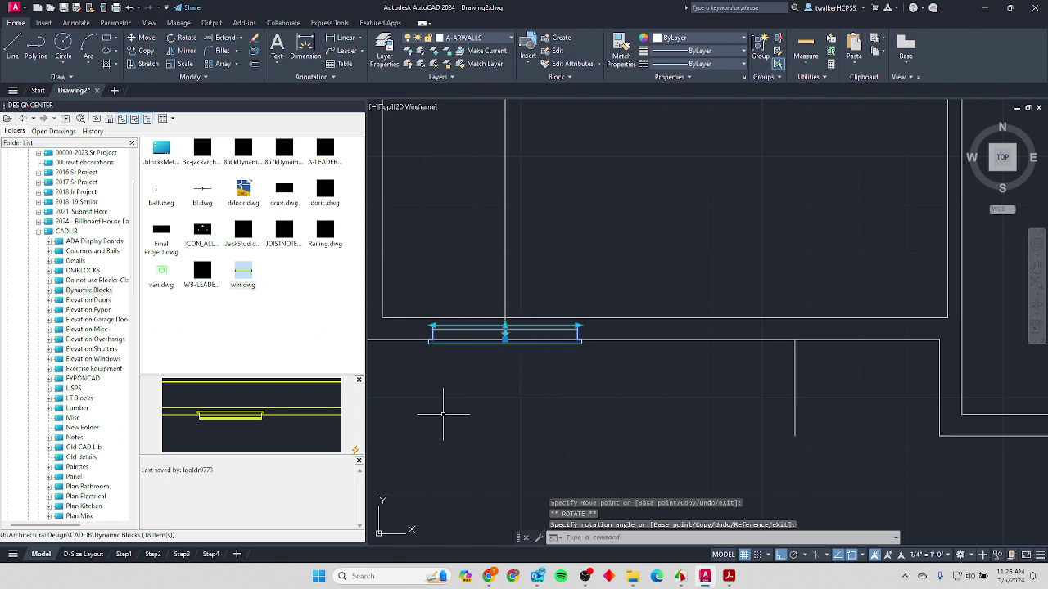
key(Escape)
key(Escape)
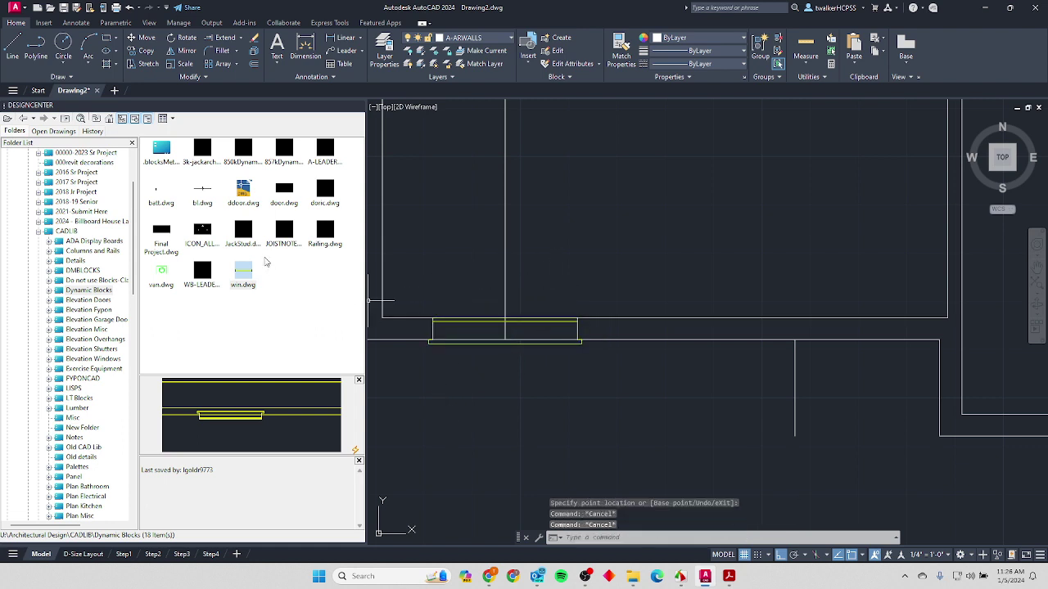
Insert a second win block on the lower wall at the guide line with default scale.
drag(250, 271, 254, 276)
drag(519, 198, 730, 332)
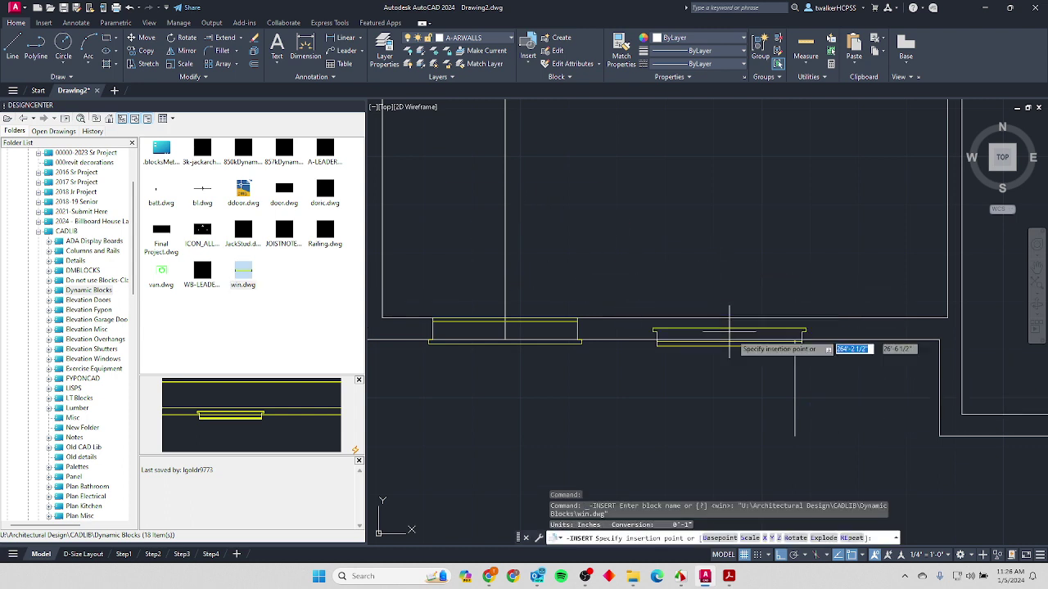
click(794, 329)
key(Return)
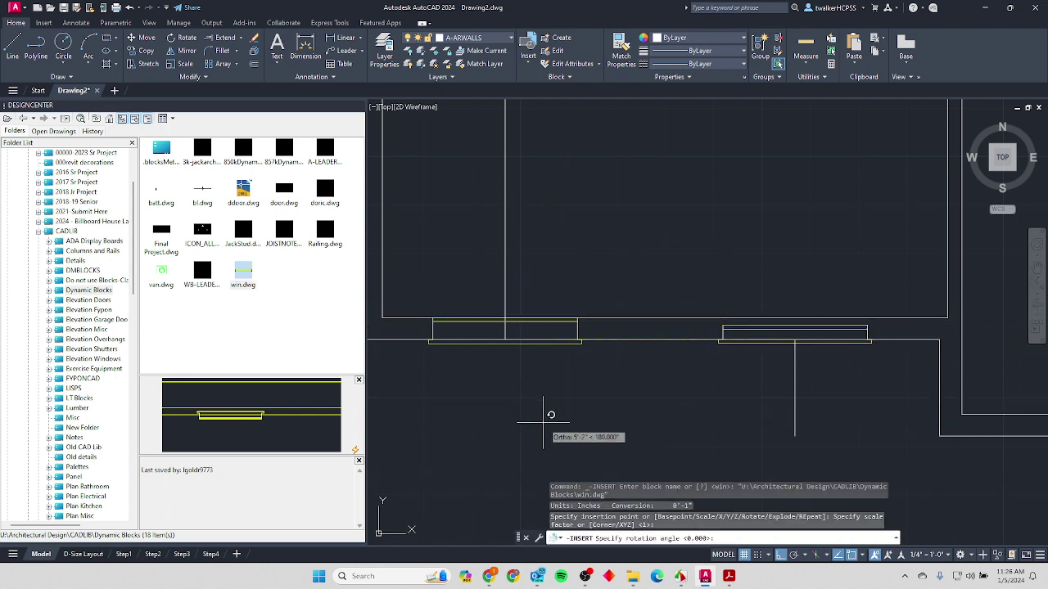
key(Escape)
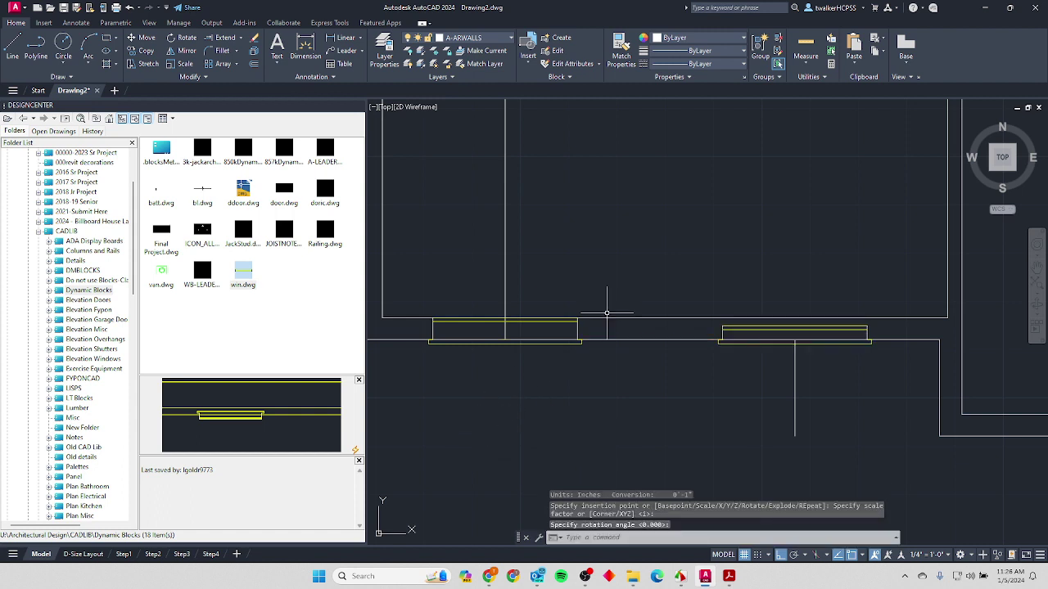
key(Escape)
click(724, 330)
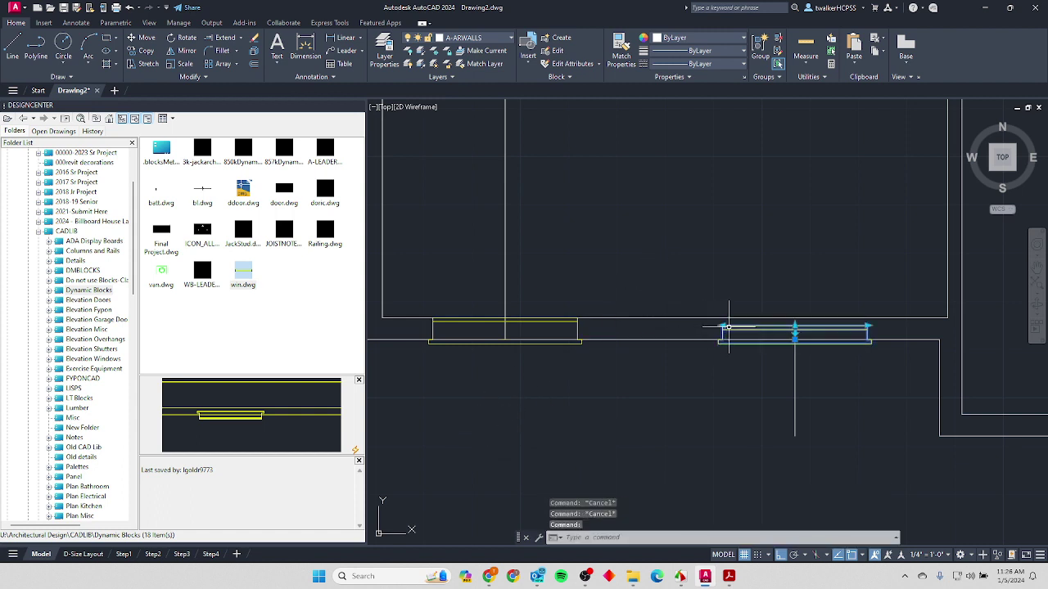
click(794, 331)
key(Escape)
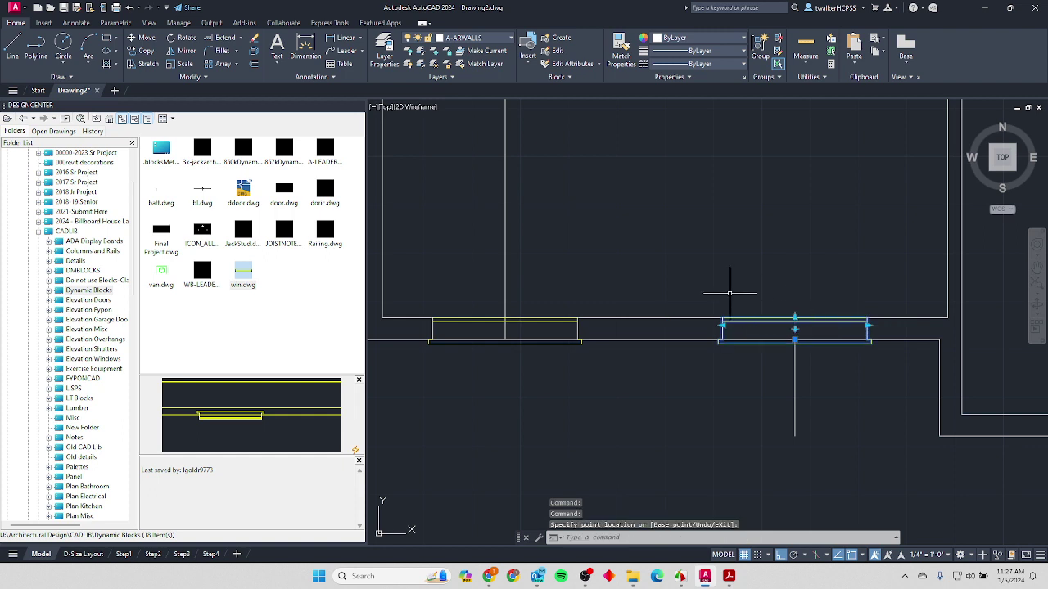
key(Escape)
Erase the window guide lines around both windows.
text(e)
key(Return)
click(804, 368)
click(772, 412)
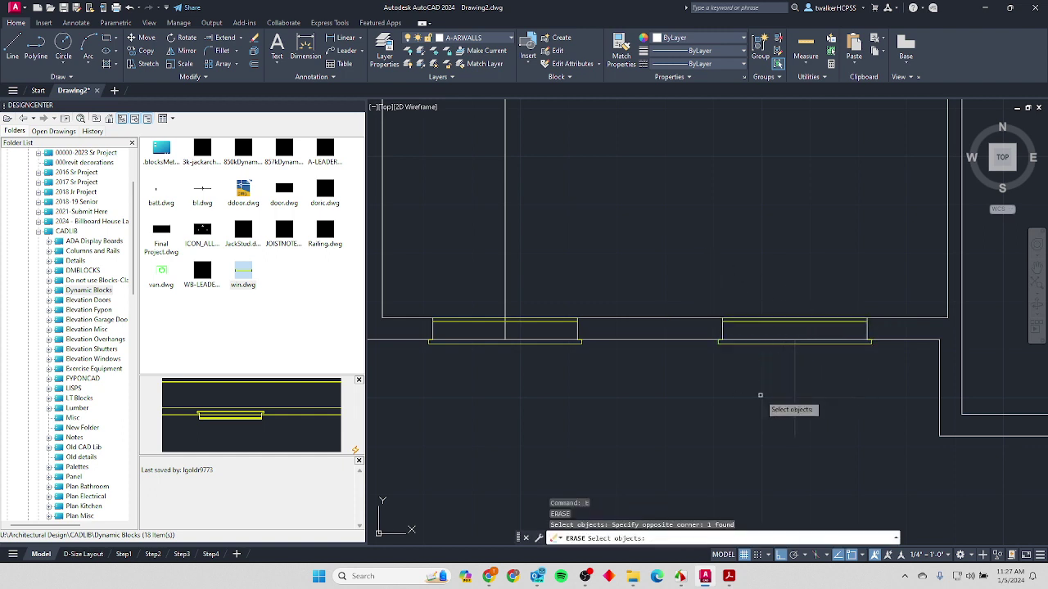
click(576, 188)
click(488, 261)
key(Return)
Trim the wall lines across the window openings with a fence.
text(tr)
key(Return)
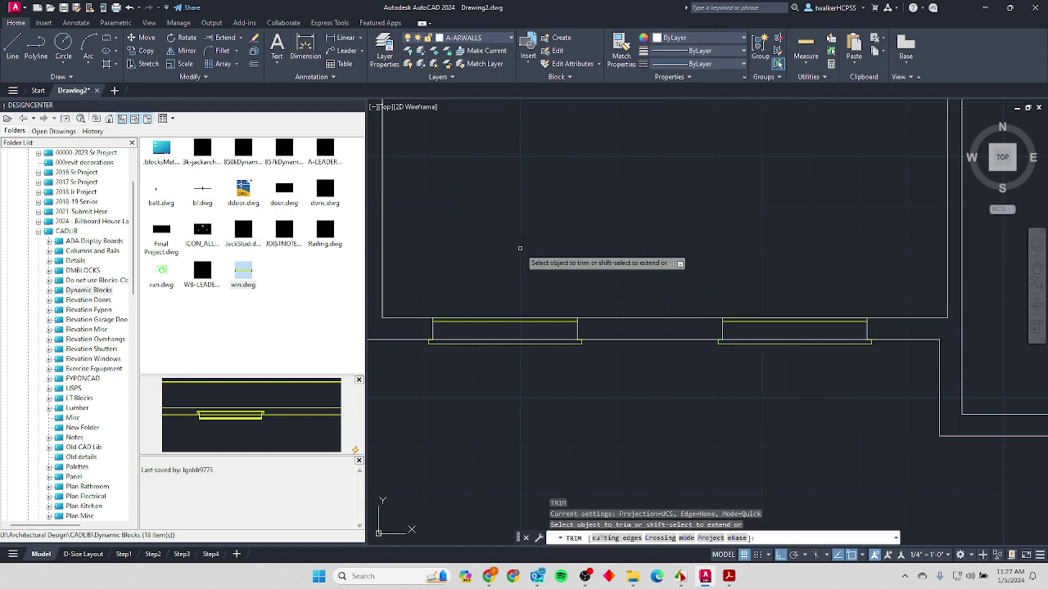
click(532, 261)
click(480, 424)
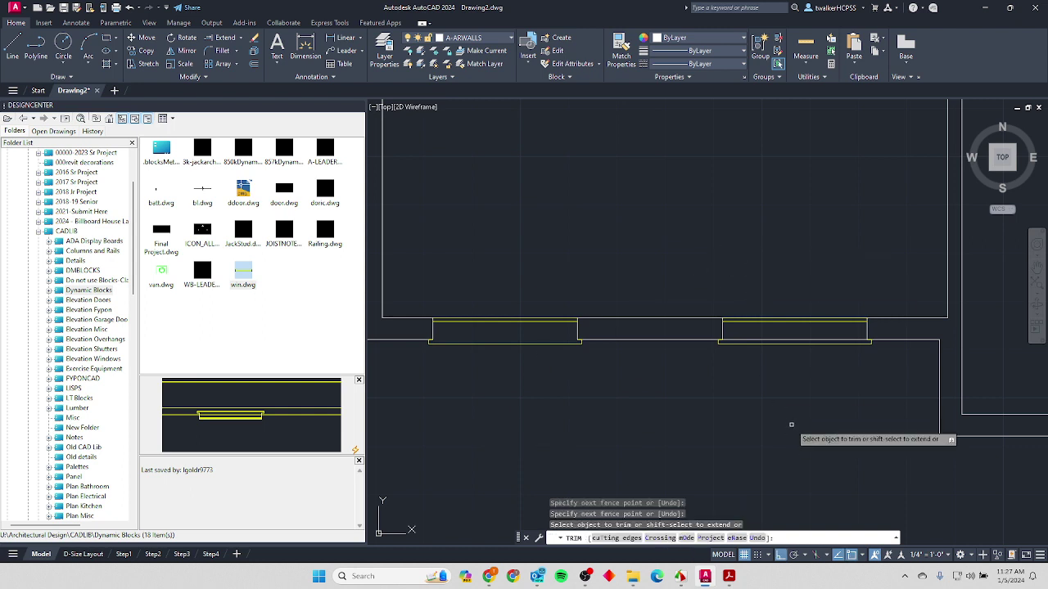
key(Return)
key(Return)
scroll(774, 305, down, 5)
middle_drag(770, 308, 658, 303)
Compare the width digits of the two 3050 window labels in the PDF, then return to AutoCAD.
key(alt+Tab)
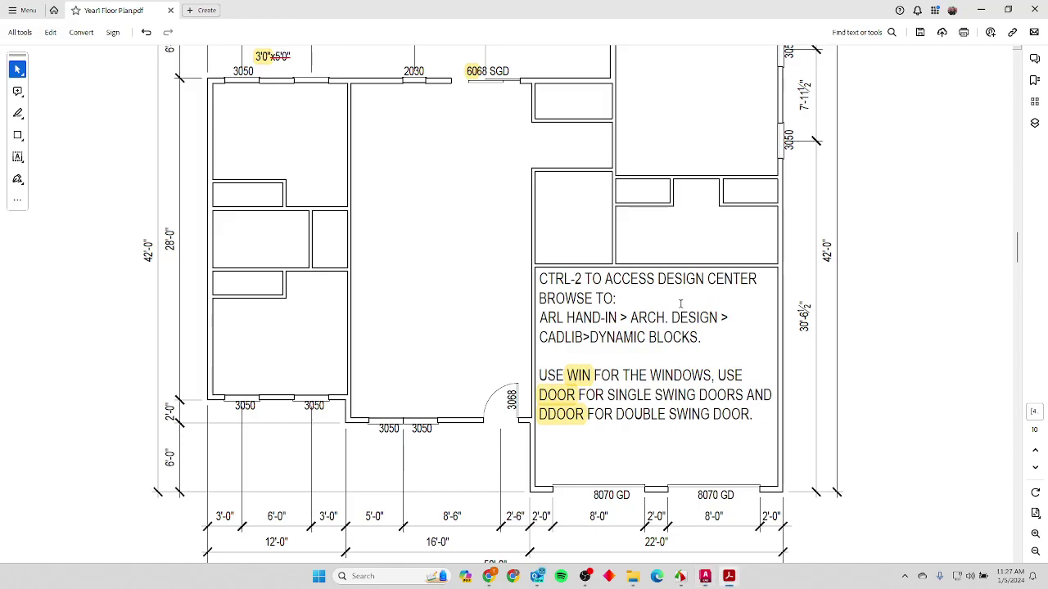
ctrl+scroll(404, 426, up, 5)
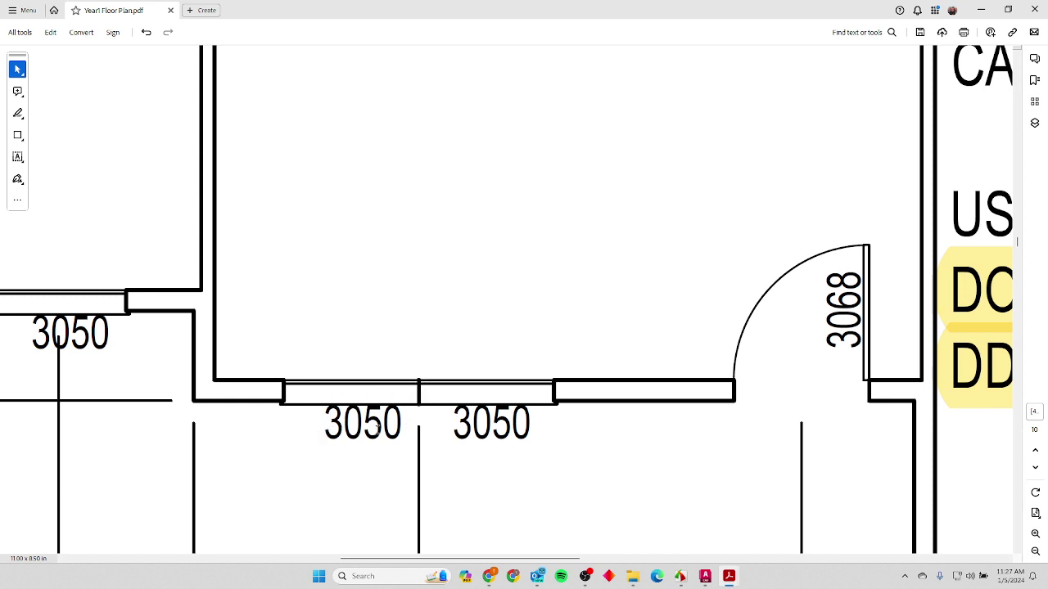
drag(326, 422, 343, 422)
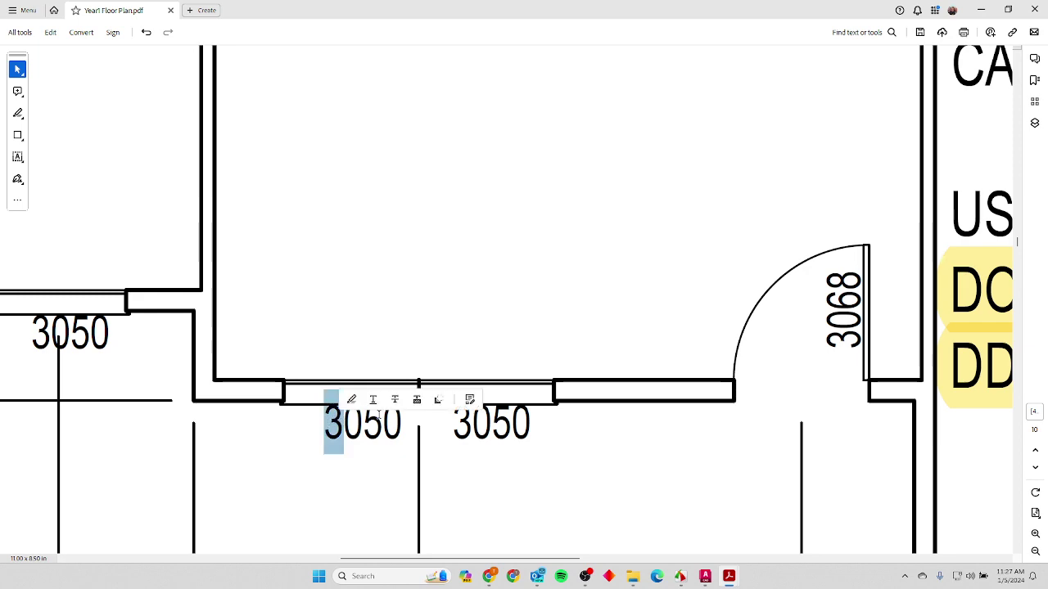
drag(452, 428, 473, 432)
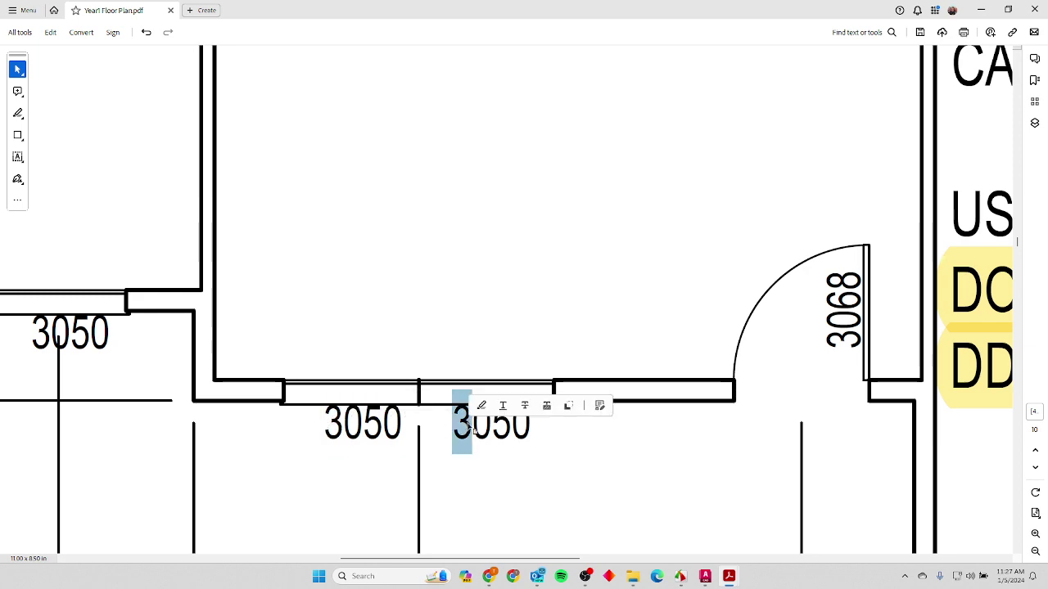
key(alt+Tab)
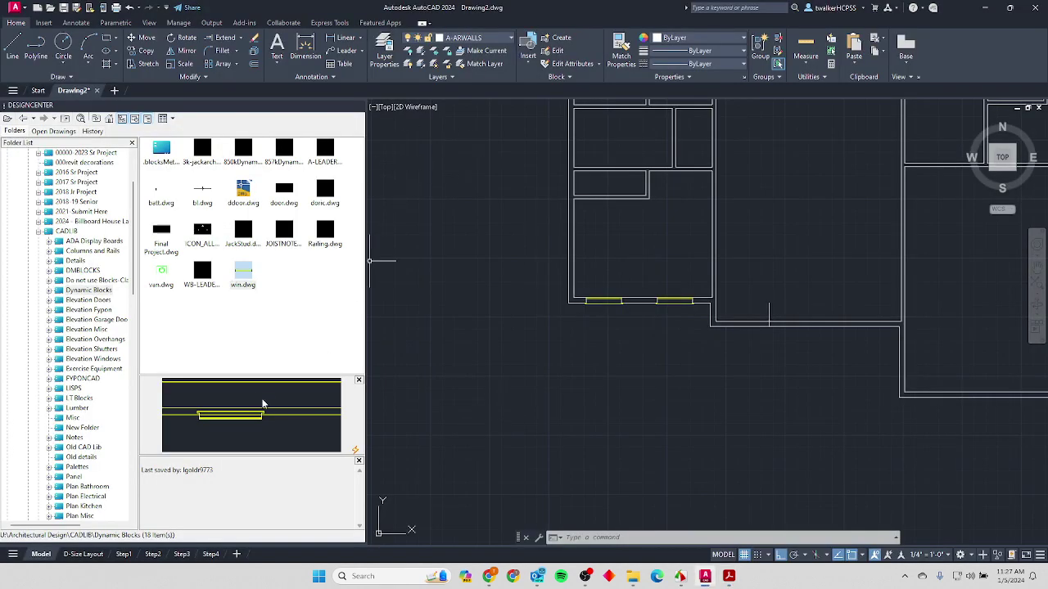
Place a win block on the right room's lower wall with default scale and rotation.
drag(411, 230, 490, 204)
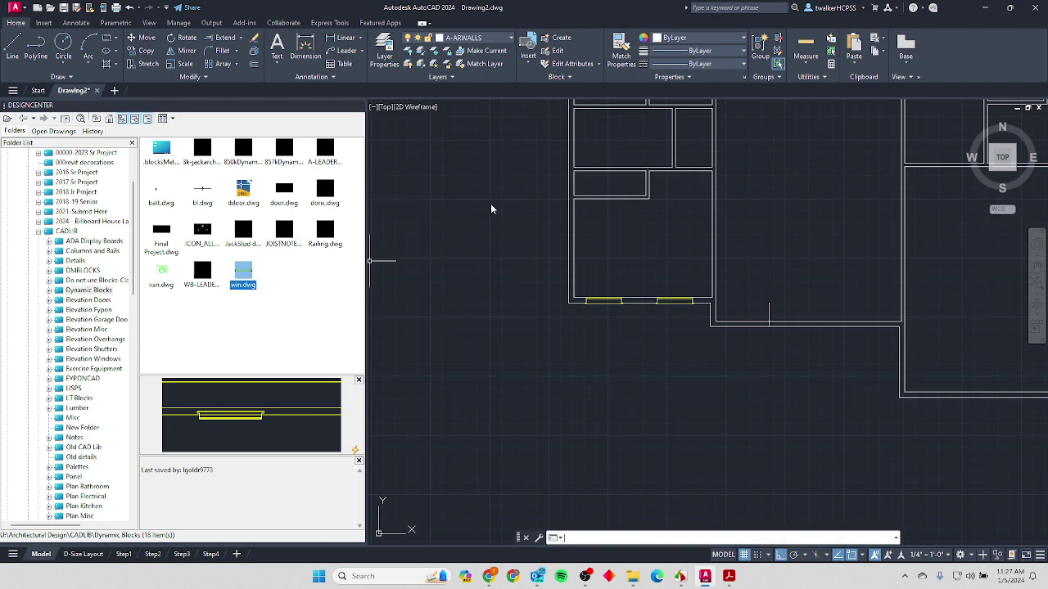
scroll(748, 362, up, 4)
click(769, 319)
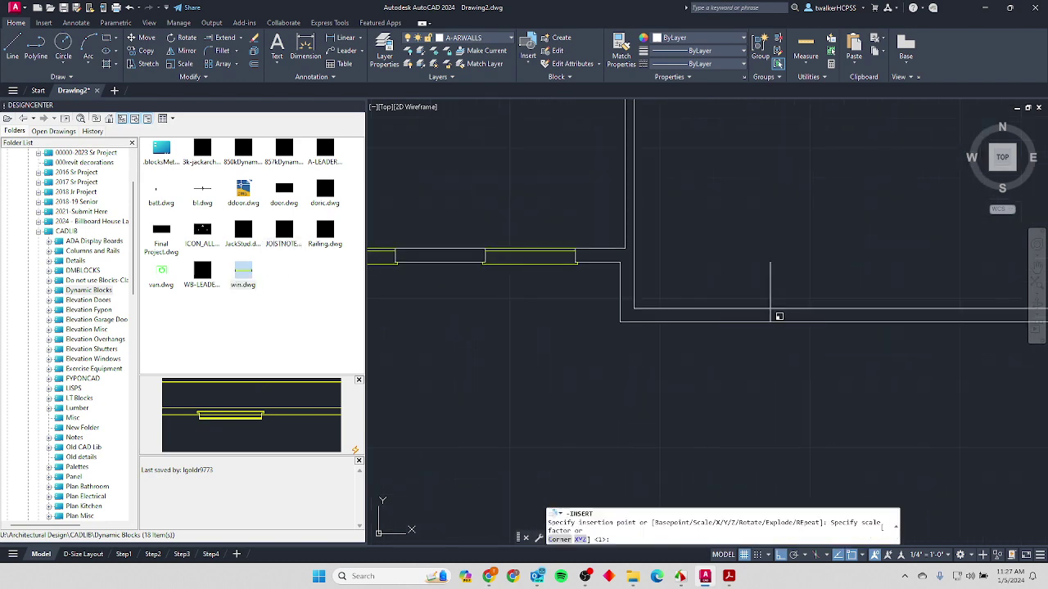
key(Return)
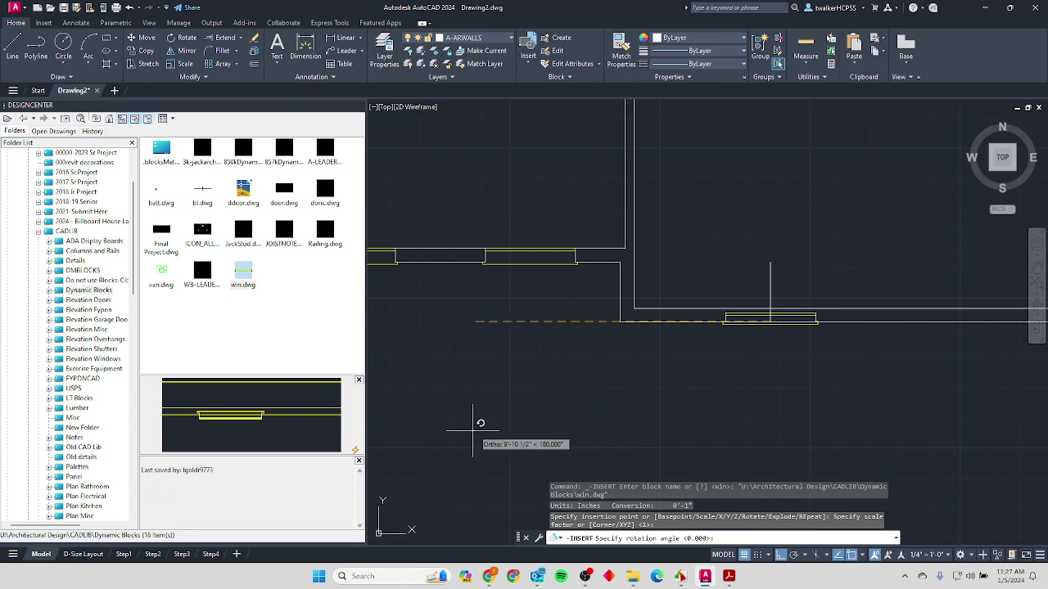
key(Return)
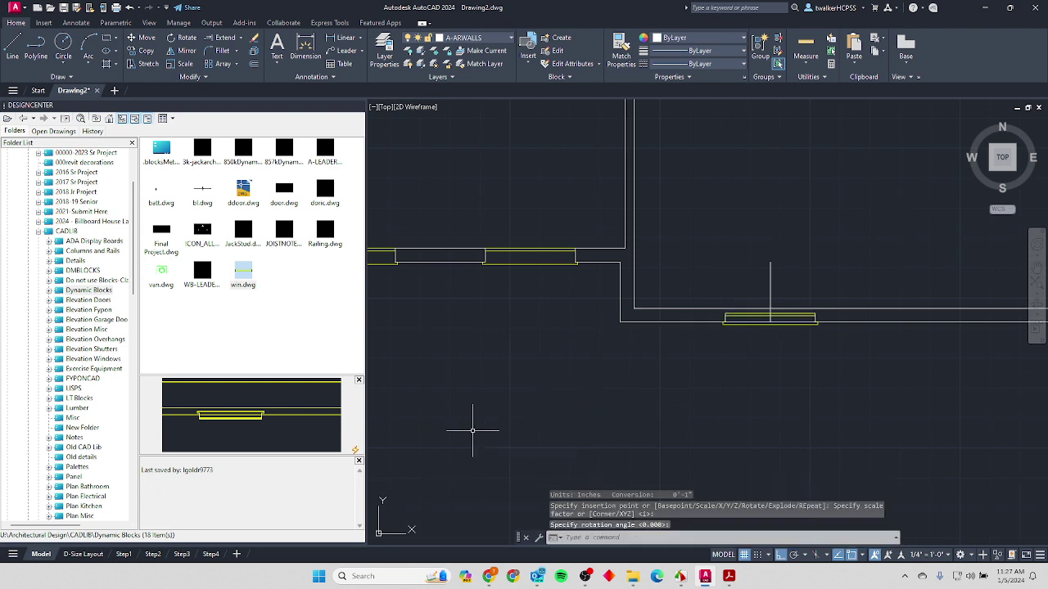
Grip-stretch the new window 6" to the left.
click(758, 312)
click(762, 313)
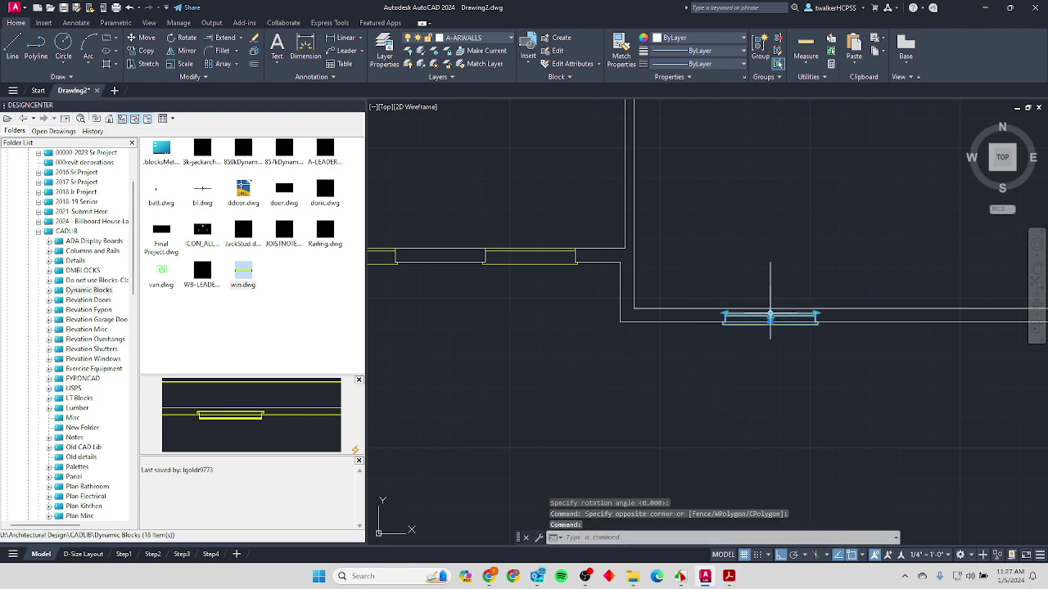
click(770, 315)
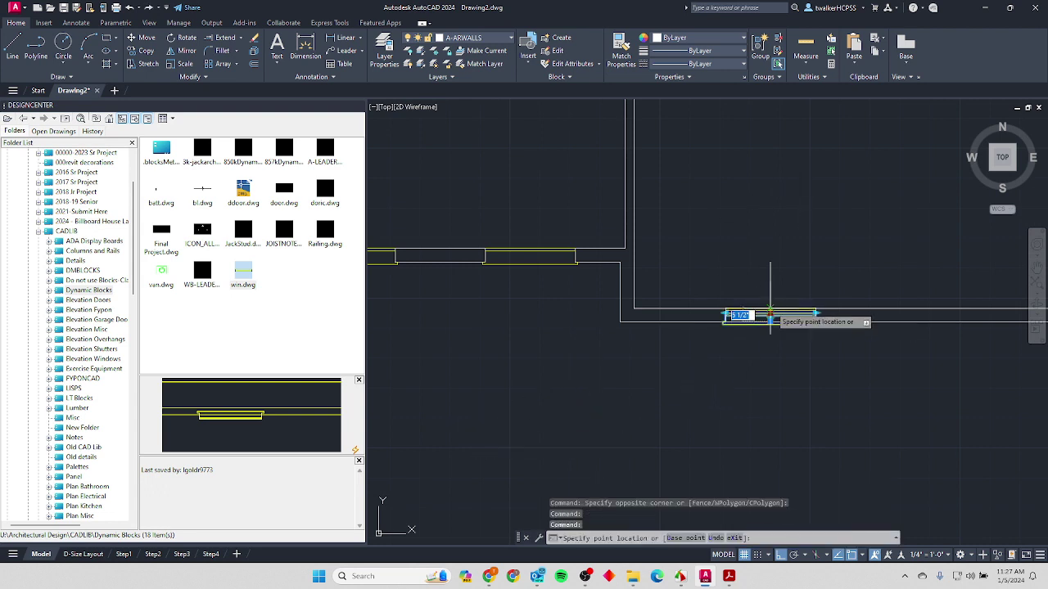
click(728, 316)
click(726, 314)
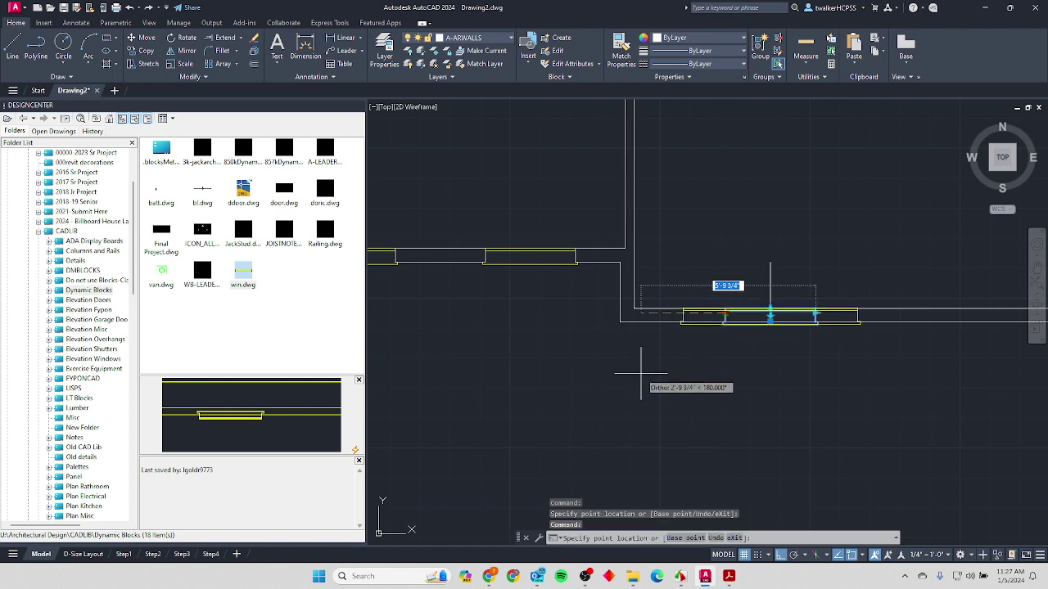
text(6)
key(Return)
key(Escape)
key(Escape)
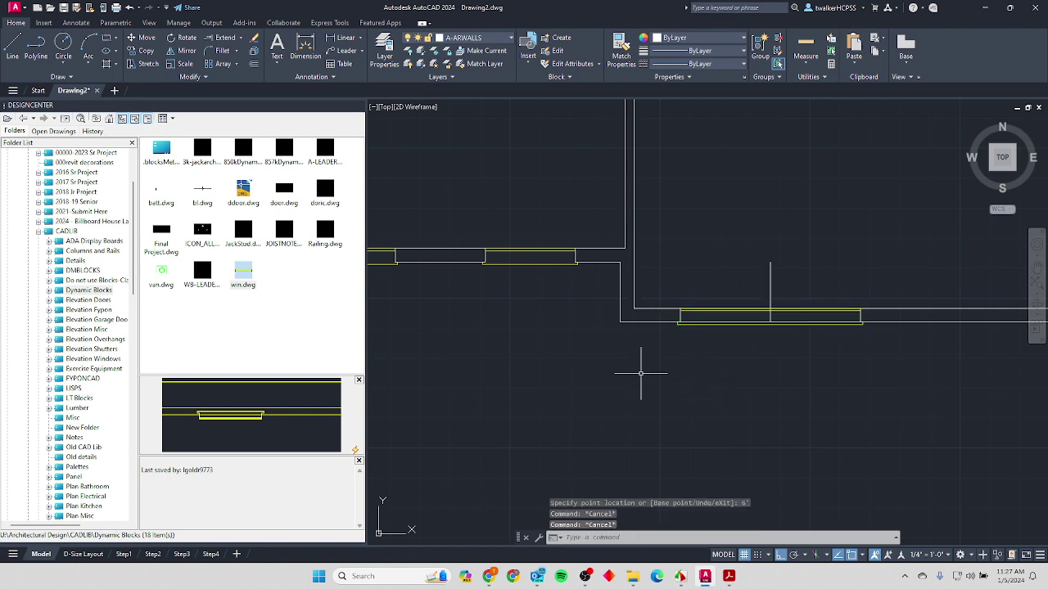
Trim the vertical wall line crossing above the window.
scroll(766, 288, up, 3)
text(tr)
key(Return)
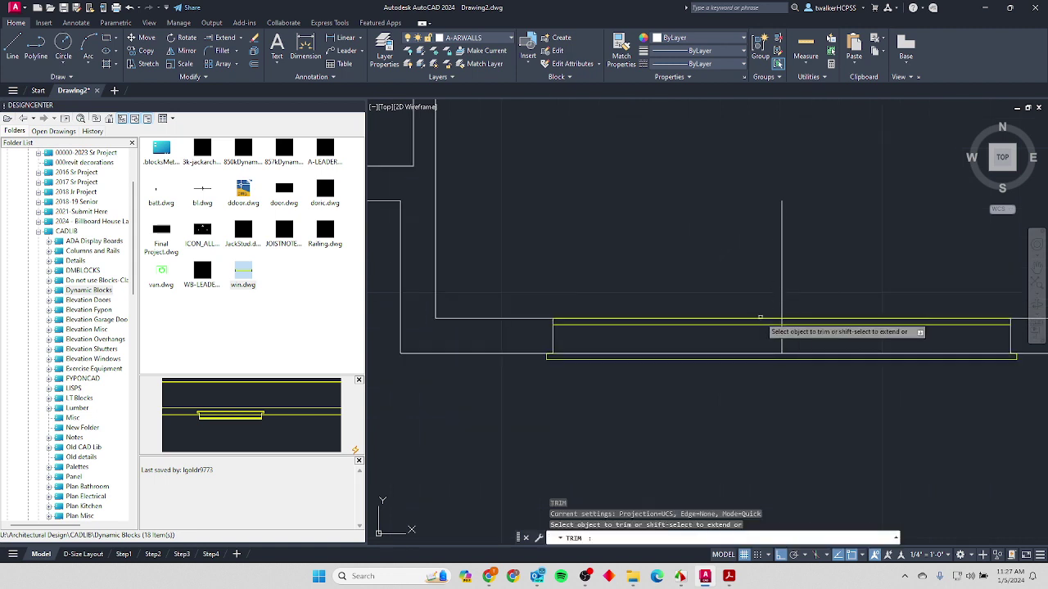
click(857, 263)
key(Return)
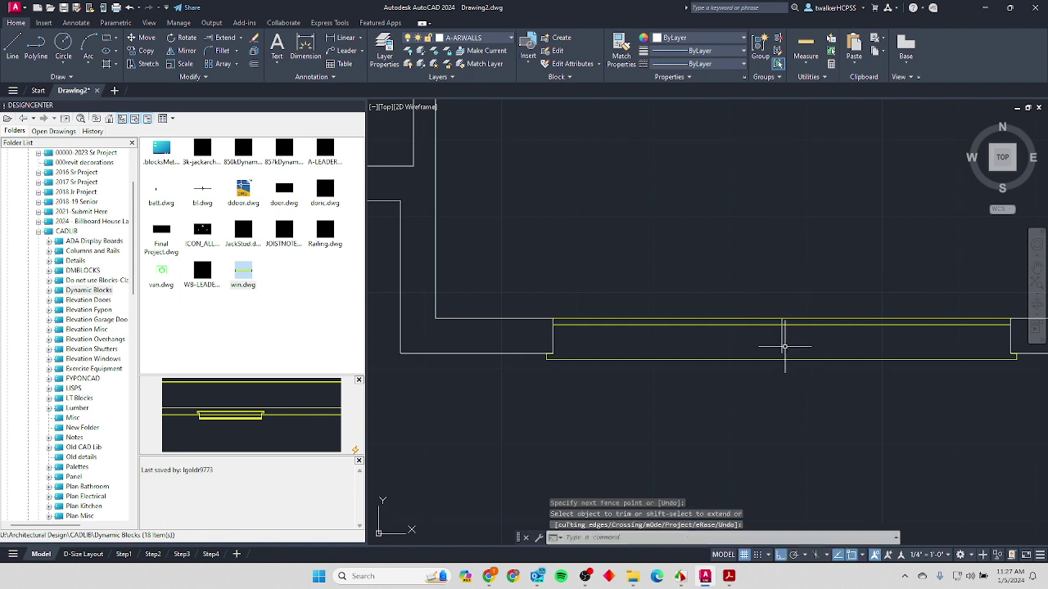
key(Return)
text(ex)
key(Return)
Zoom out to all four floor plans and check the 5'-0" and 8'-6" window dimensions in the PDF.
scroll(800, 360, down, 4)
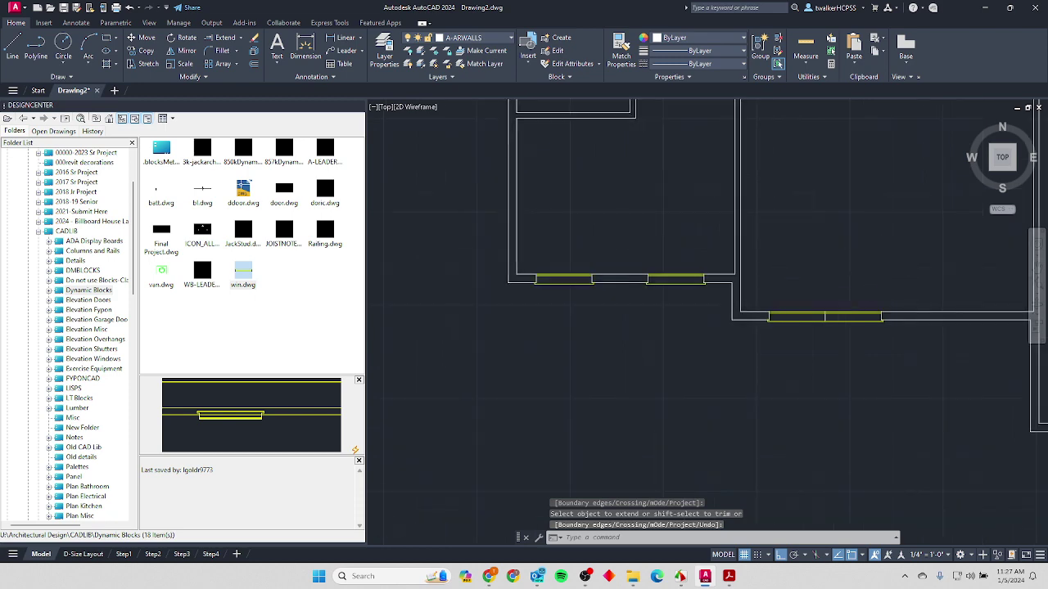
middle_click(844, 278)
middle_click(843, 279)
scroll(928, 296, down, 3)
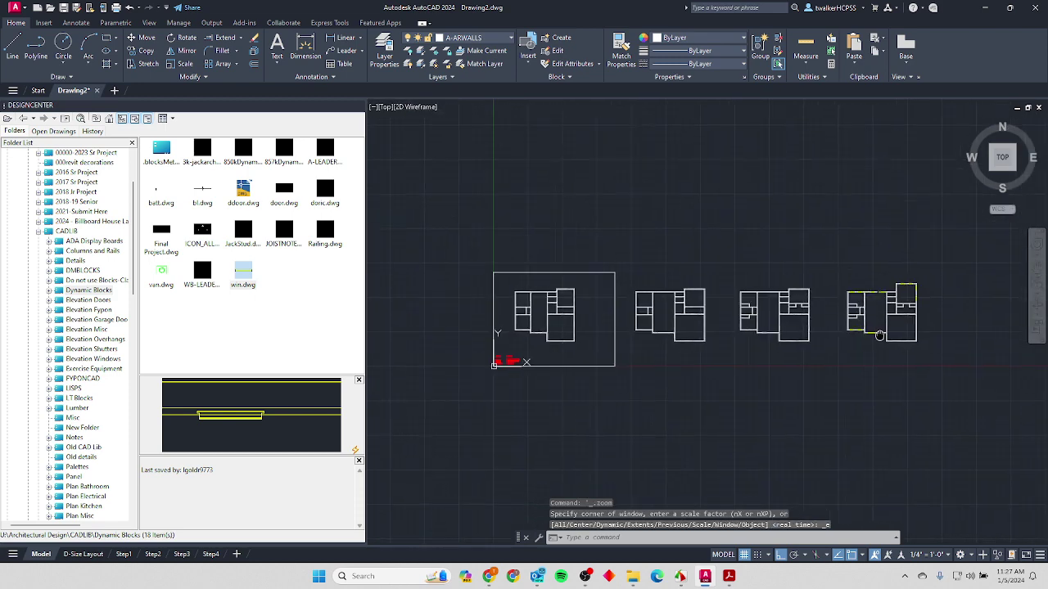
scroll(852, 298, up, 8)
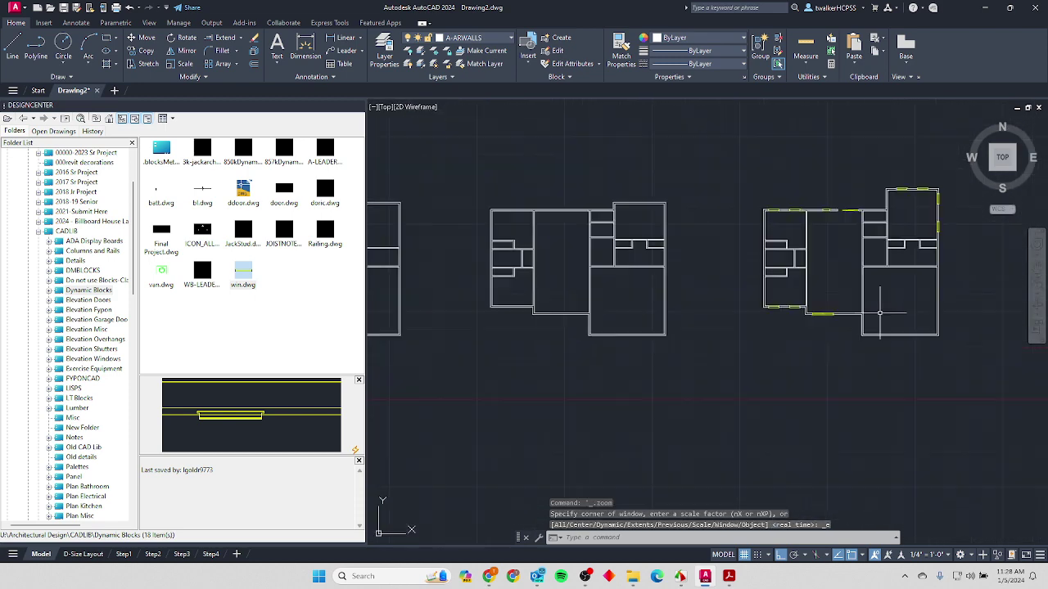
key(alt+Tab)
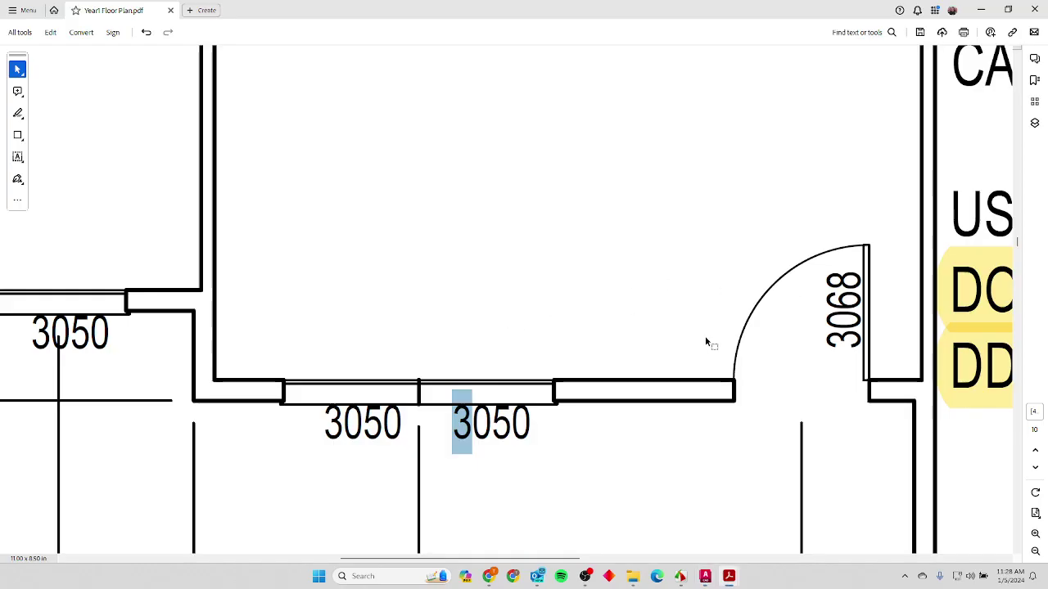
scroll(843, 363, down, 5)
ctrl+scroll(842, 362, down, 2)
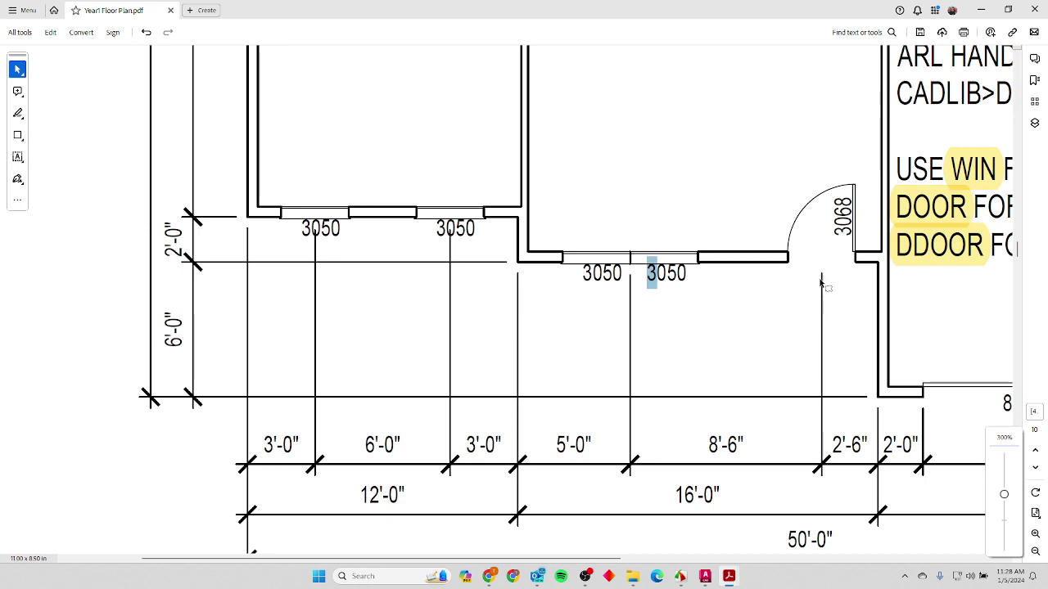
key(alt+Tab)
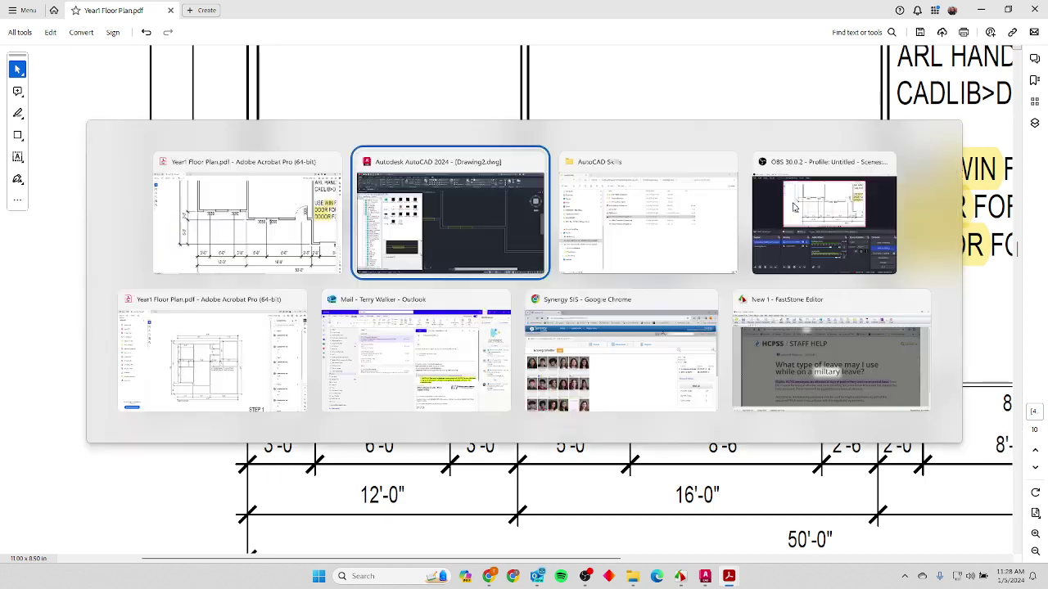
Offset the right-hand wall line 2'-6" to the left as a guide line.
text(o)
key(Return)
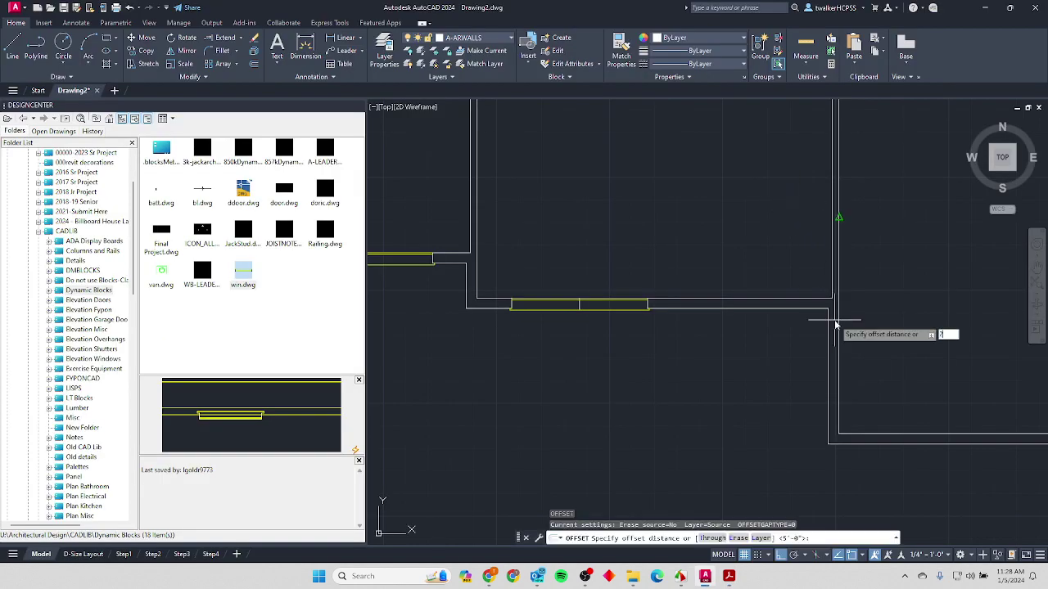
text(2'6)
key(Return)
click(829, 328)
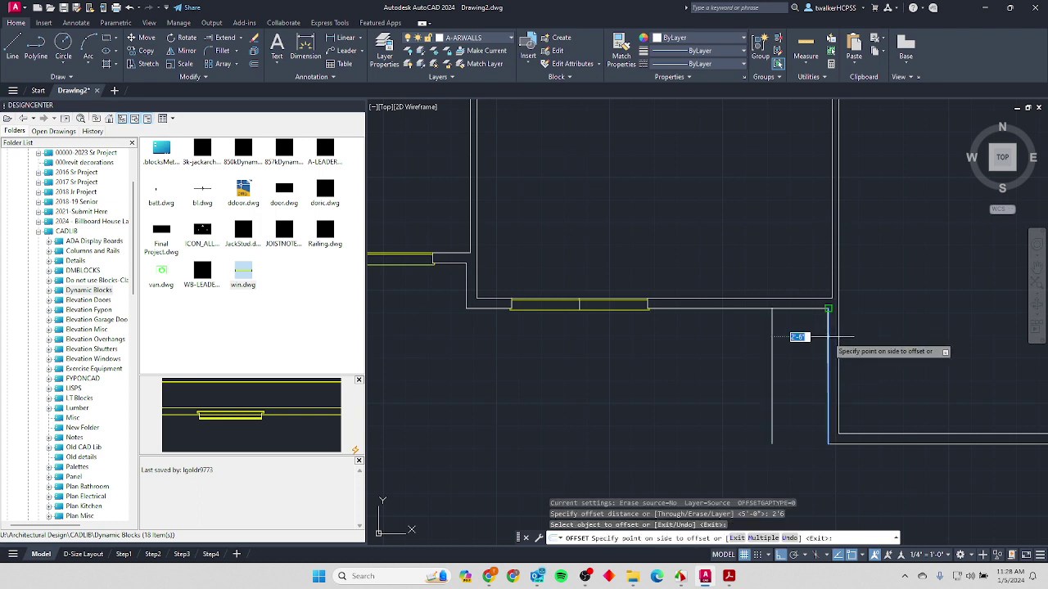
click(741, 341)
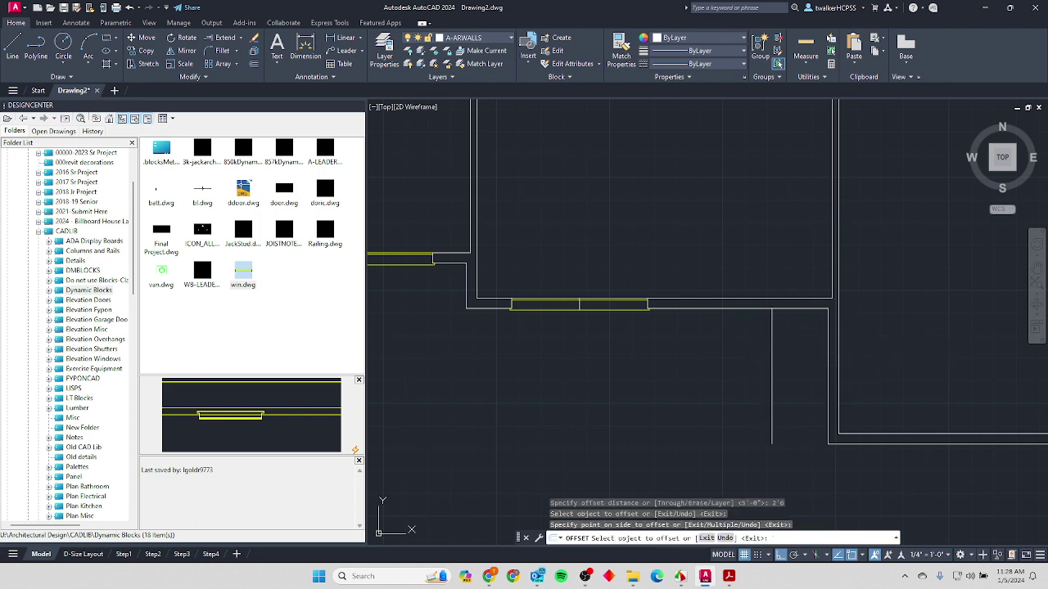
key(Escape)
Stretch the guide line's top endpoint up past the lower wall.
click(758, 328)
click(772, 304)
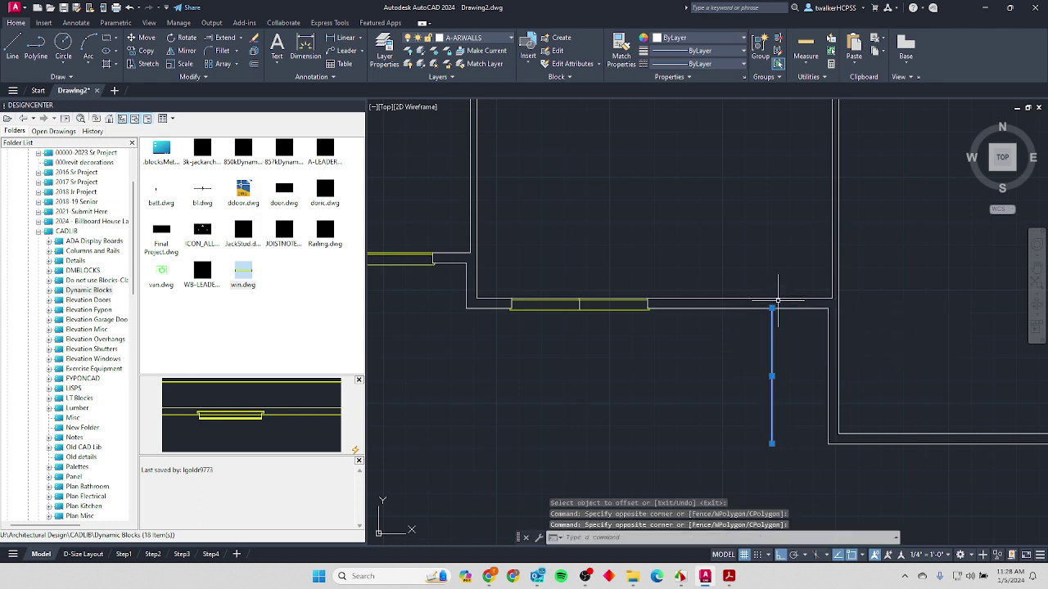
click(772, 307)
click(773, 233)
key(Escape)
key(Escape)
key(Escape)
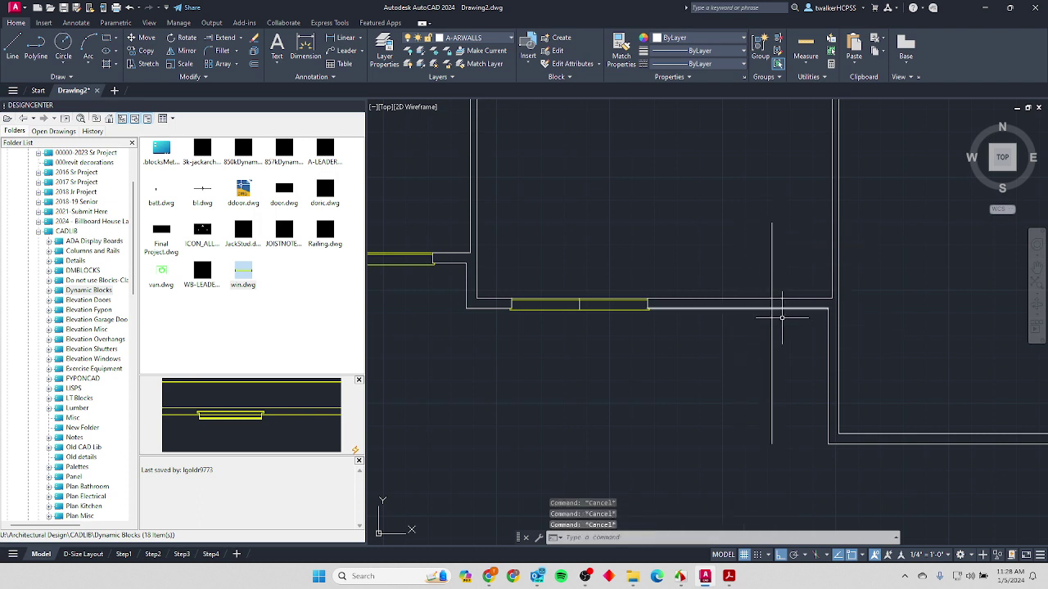
scroll(778, 319, up, 2)
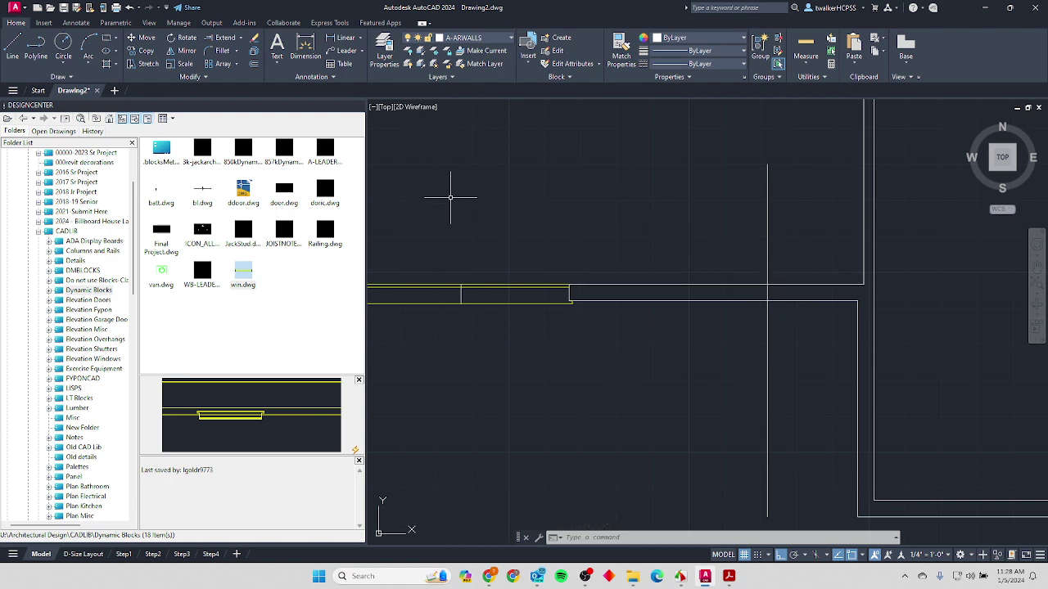
Drag door.dwg from DesignCenter into the drawing, then bring up the floor plan PDF.
click(284, 194)
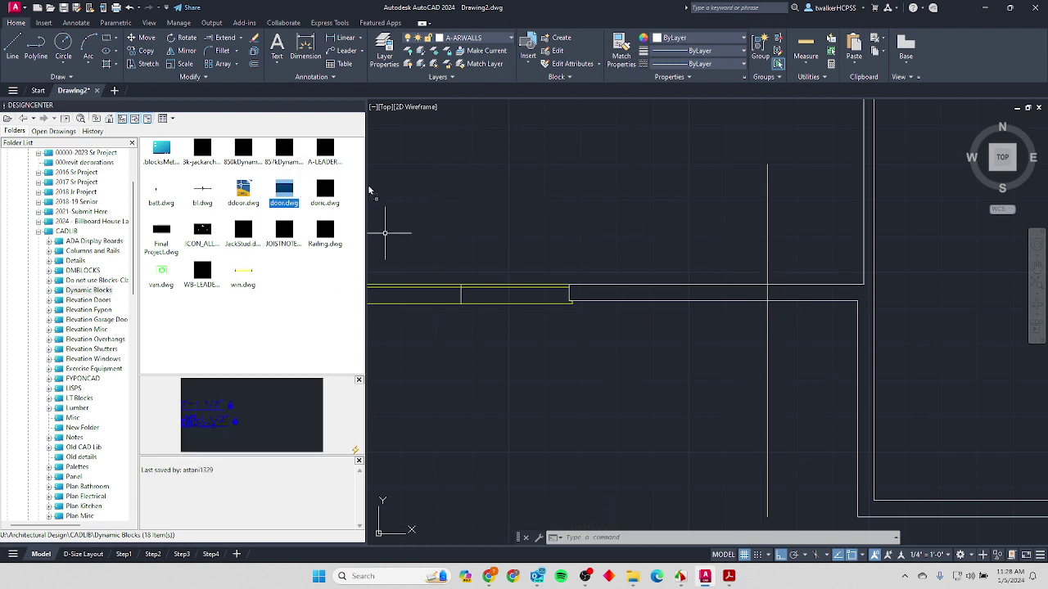
drag(579, 310, 601, 234)
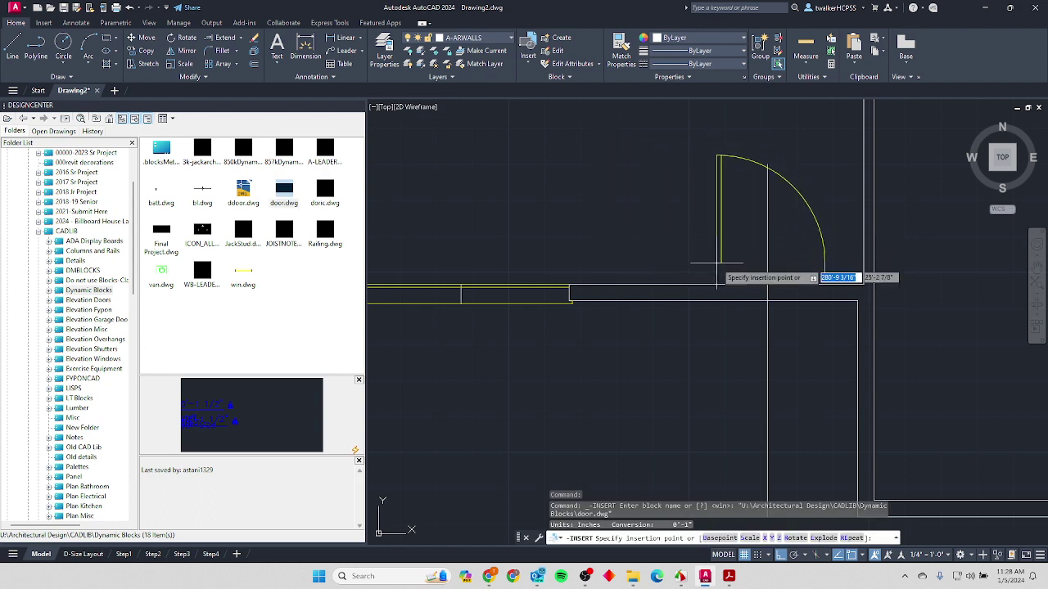
key(alt+Tab)
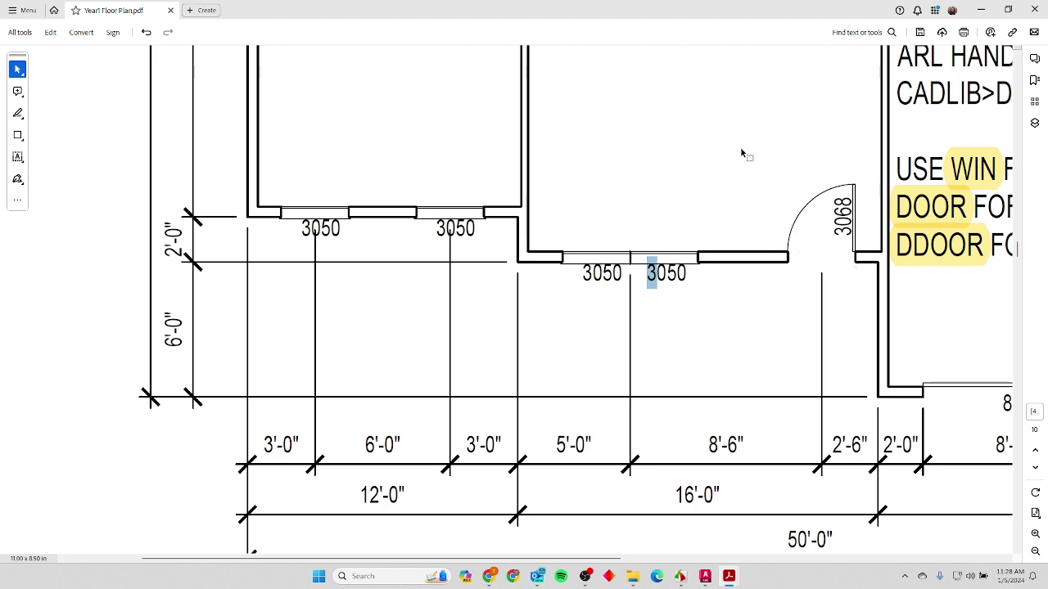
Review the 3068 door's position on the PDF floor plan, then return to AutoCAD.
key(alt+Tab)
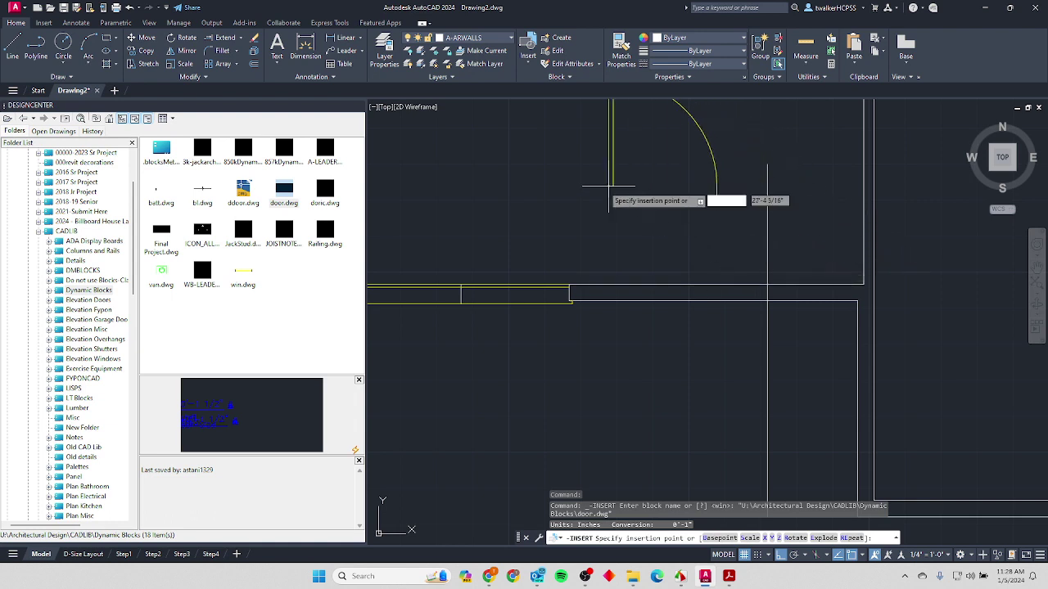
Place the door block with default scale and rotation.
click(522, 220)
key(Return)
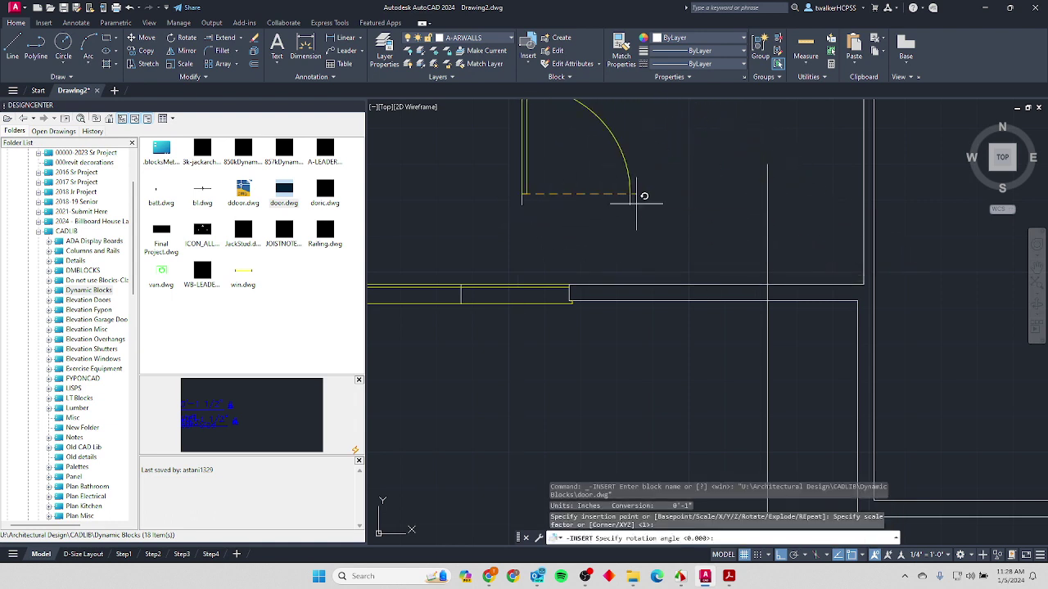
key(Return)
Offset the opening centerline 1'-6" to the left and to the right.
text(o)
key(Return)
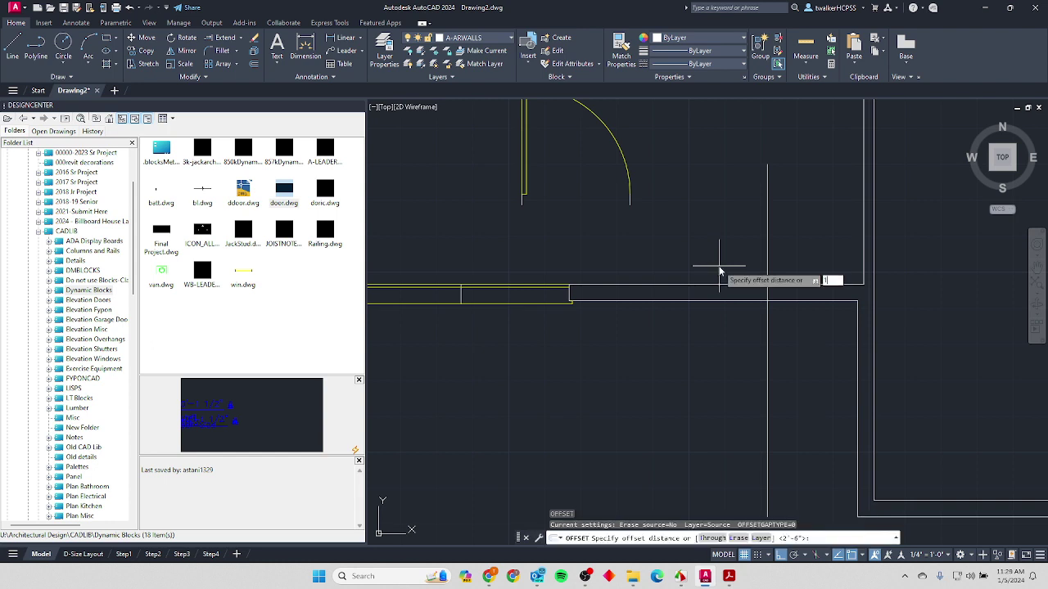
text(1'6)
key(Return)
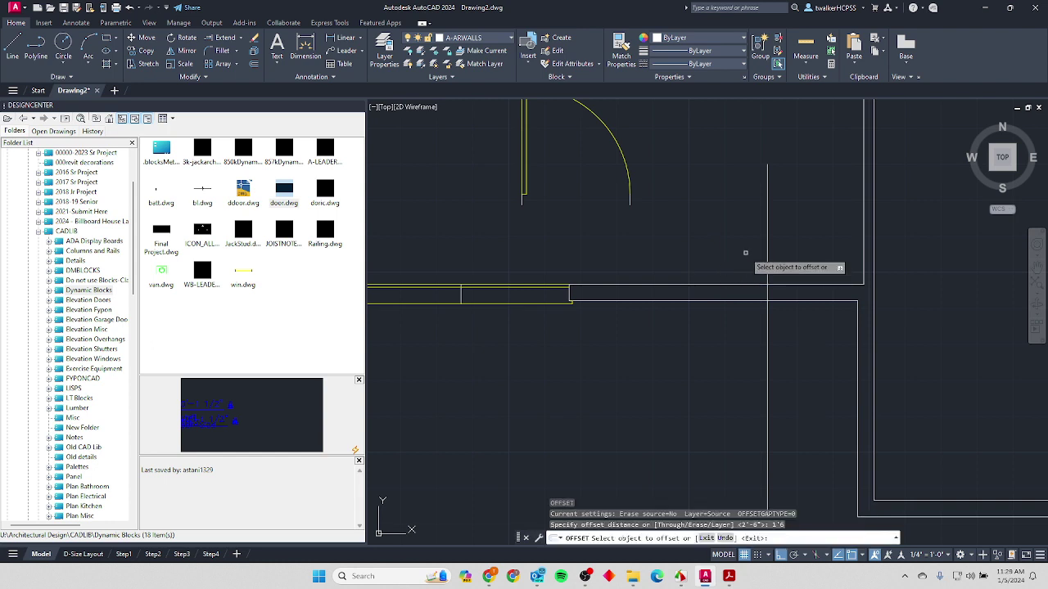
click(768, 256)
click(703, 249)
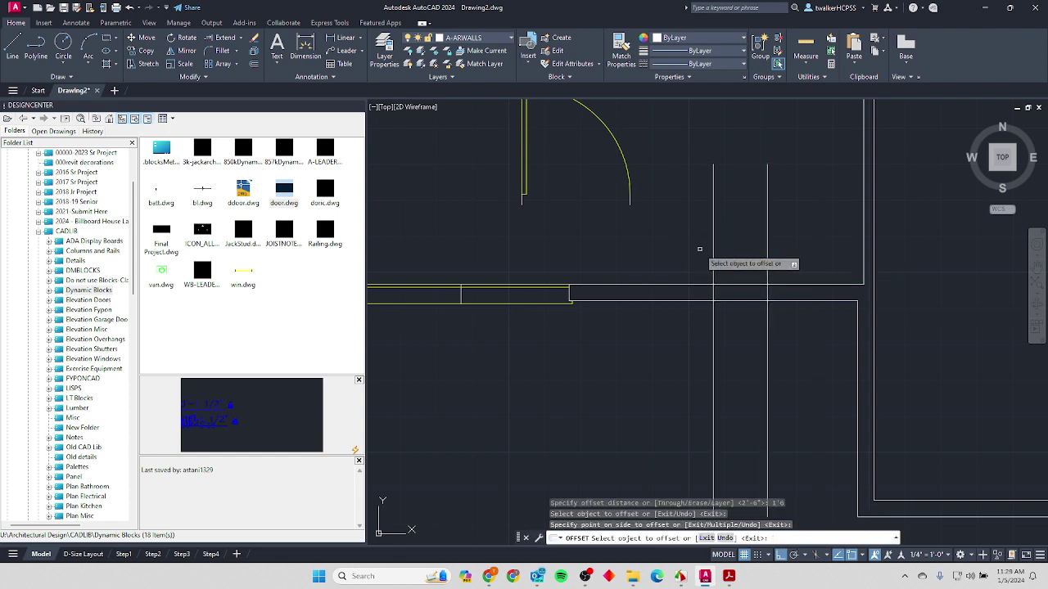
click(767, 237)
click(804, 254)
key(Return)
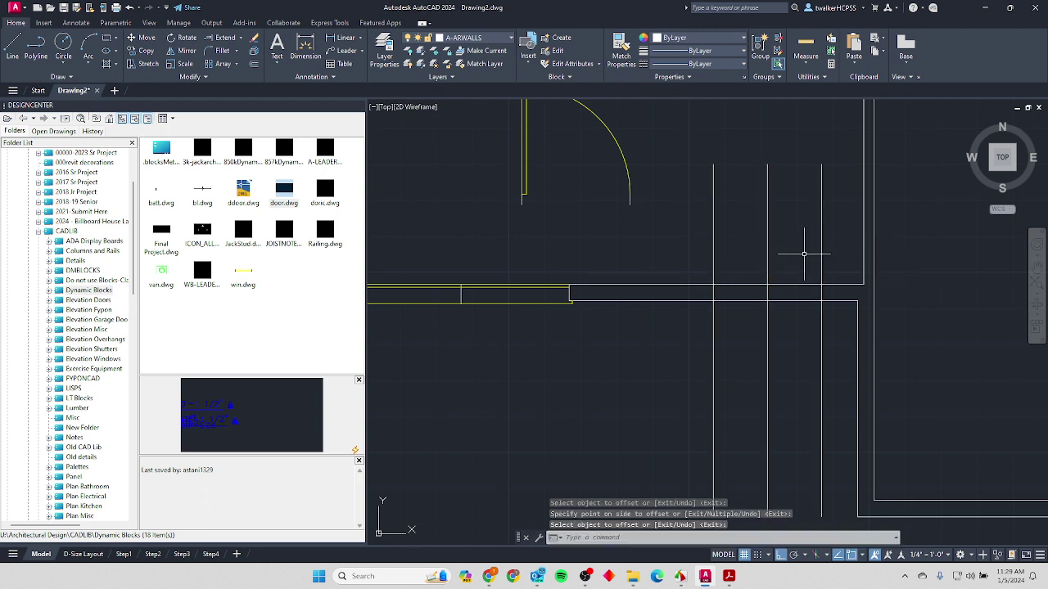
key(Return)
Move the door's hinge grip to the wall corner at the left offset line.
click(627, 142)
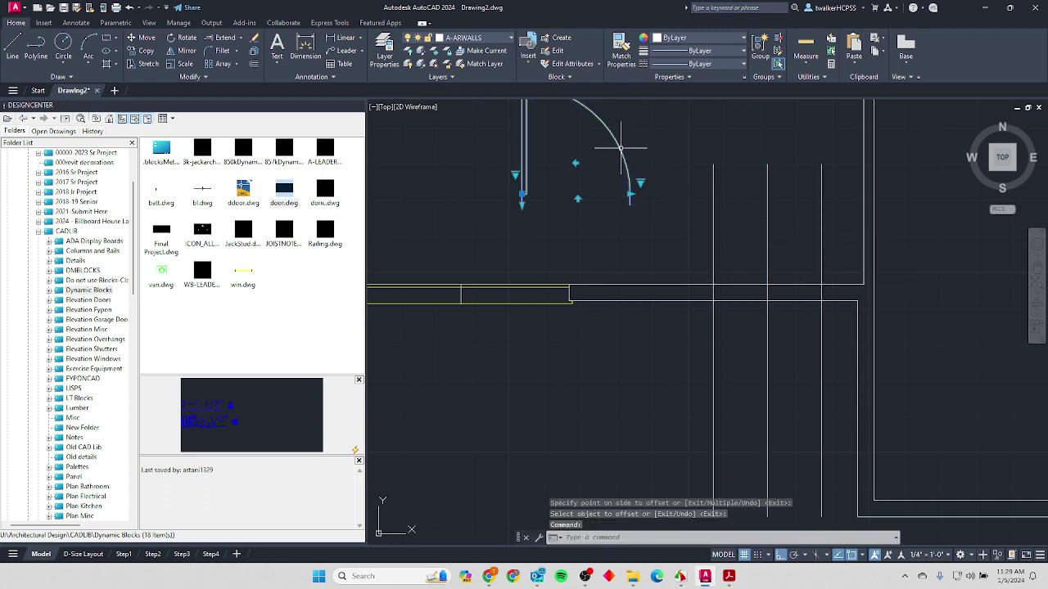
click(522, 195)
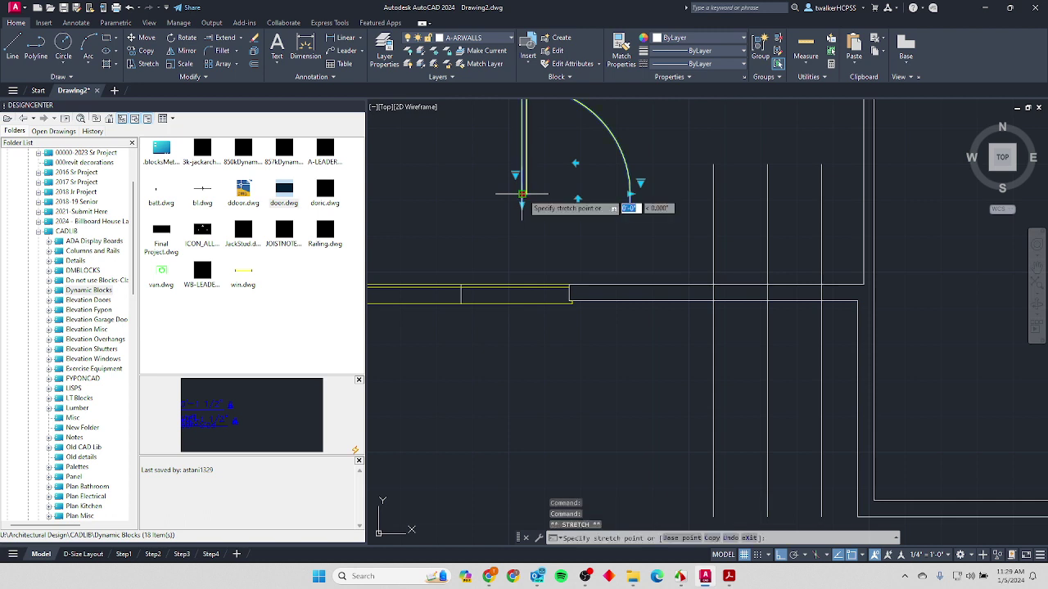
click(713, 287)
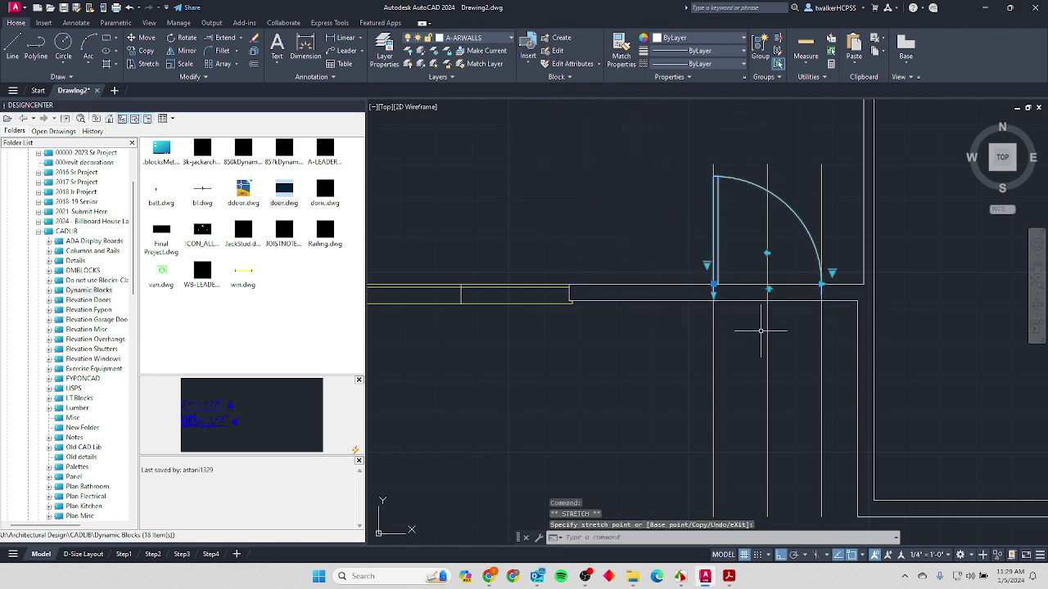
key(Escape)
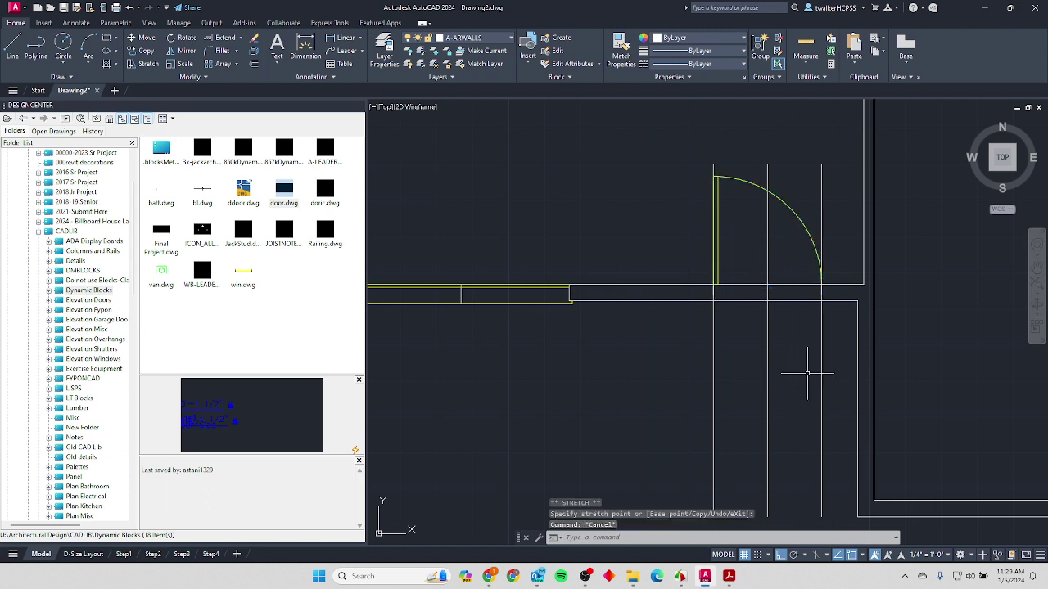
text(e)
key(Return)
Erase the three vertical guide lines below the wall with a crossing window.
click(835, 356)
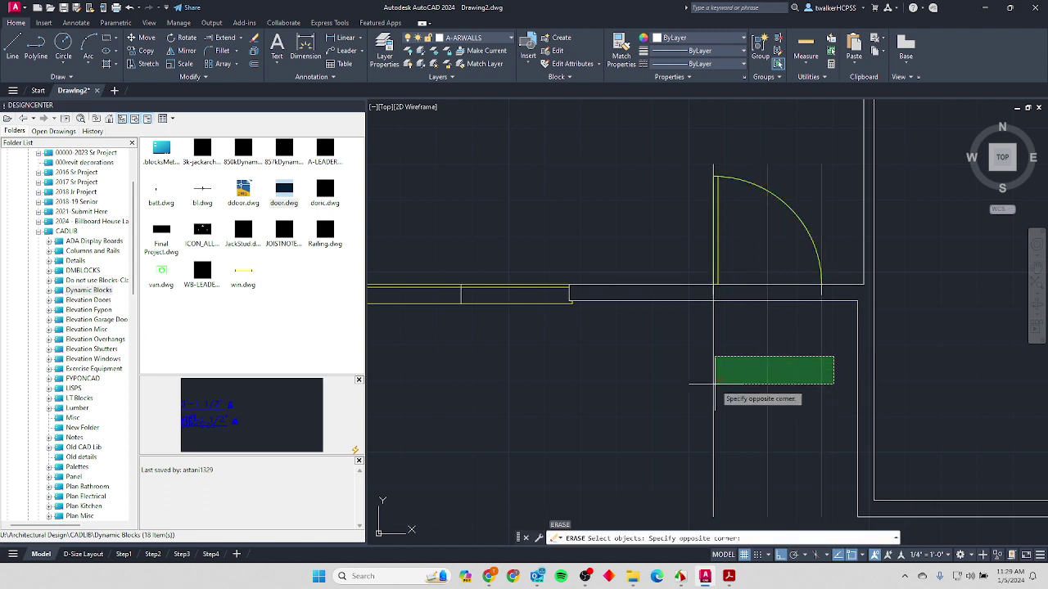
click(713, 385)
key(Return)
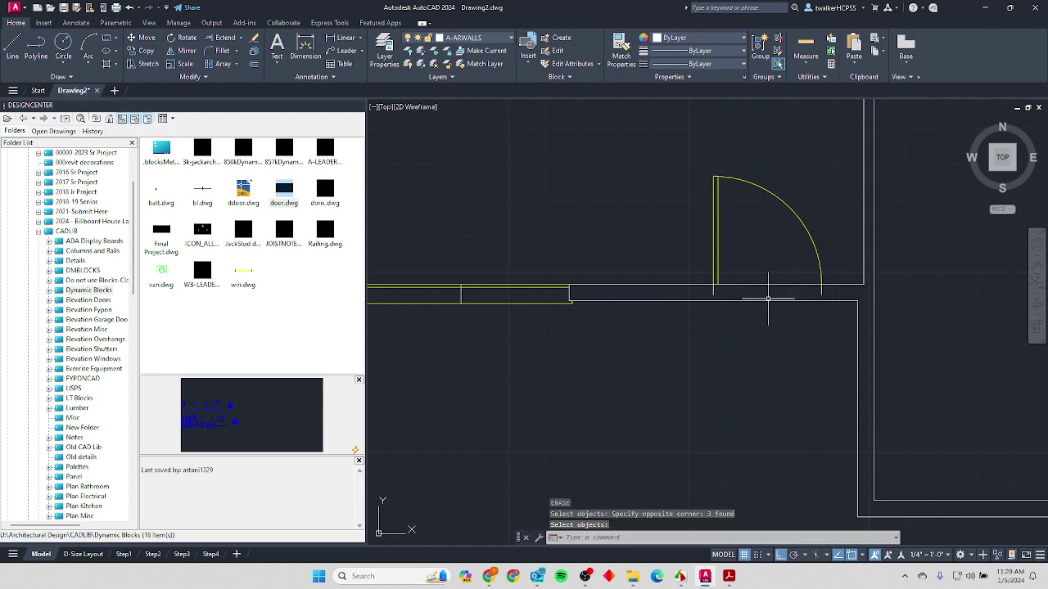
Select the door block and try adjusting one of its points, then cancel.
click(819, 293)
scroll(766, 287, up, 2)
scroll(758, 297, up, 3)
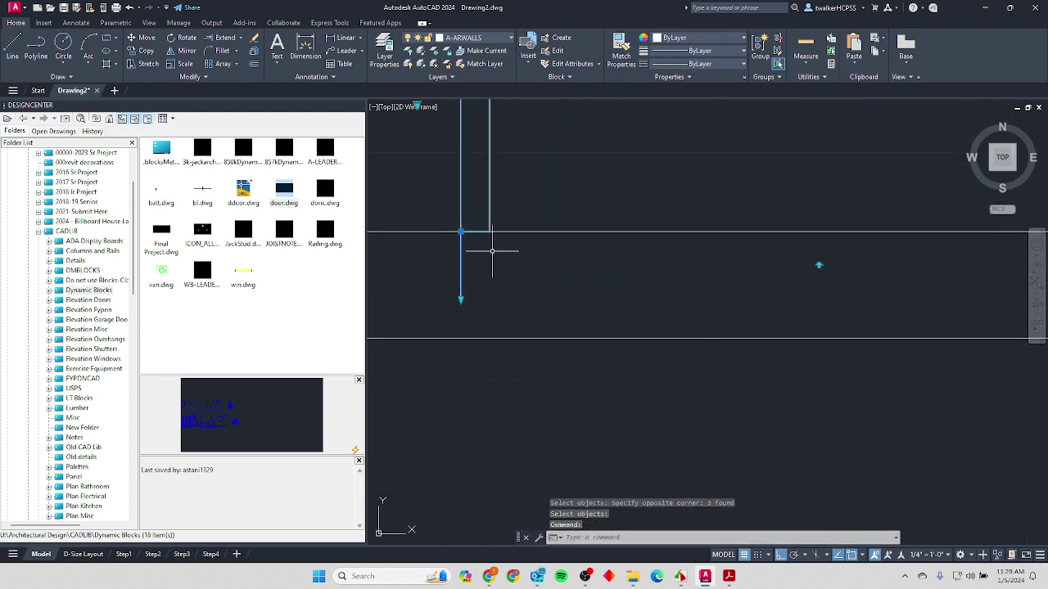
click(460, 300)
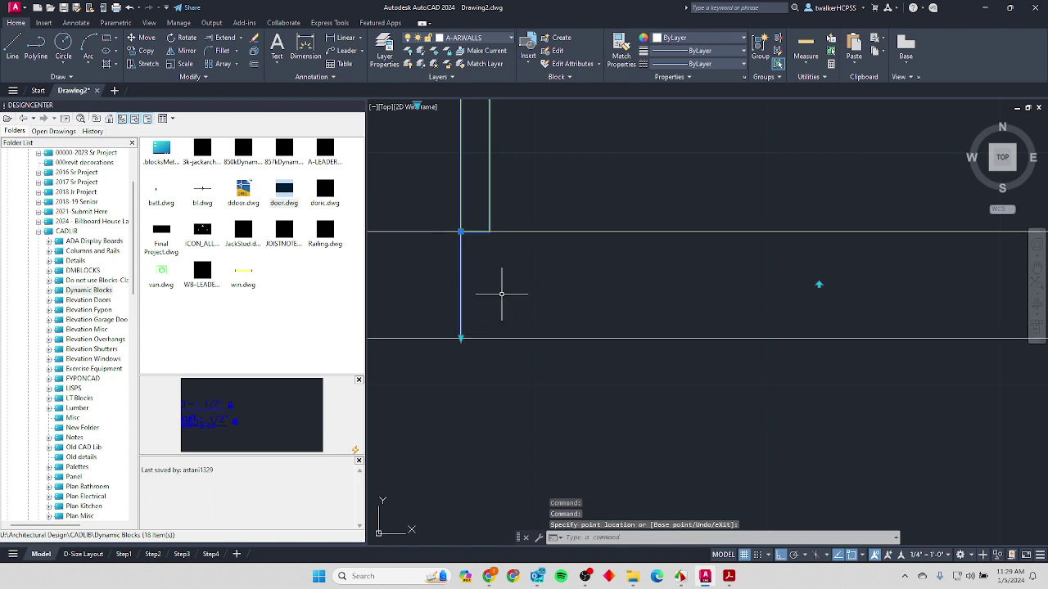
scroll(506, 295, down, 3)
scroll(513, 293, down, 2)
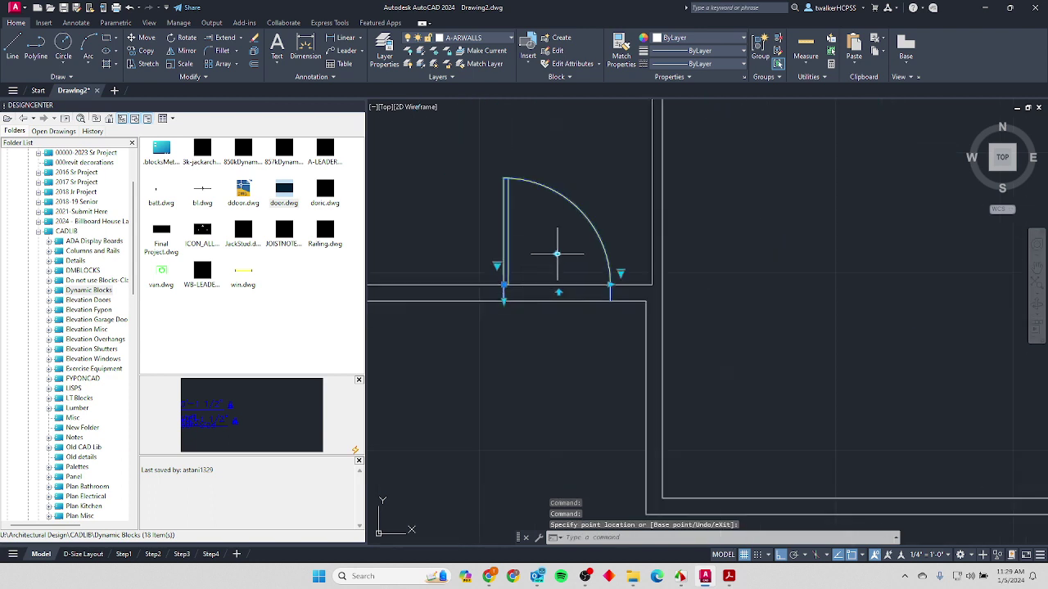
key(Escape)
key(Escape)
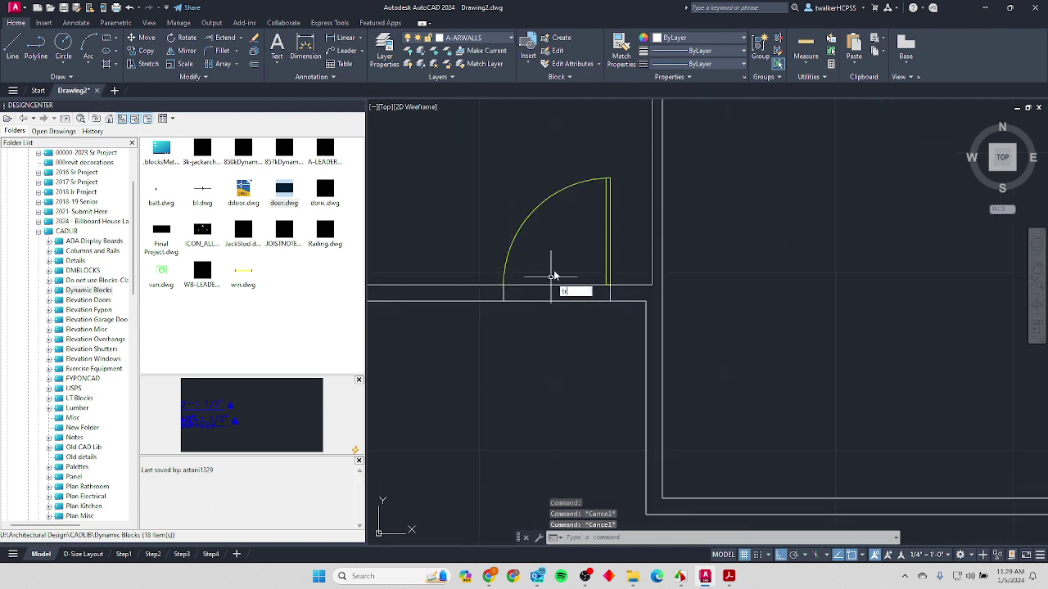
Trim both wall lines across the door opening with a fence, then undo the trim.
text(tr)
key(Return)
drag(566, 257, 543, 335)
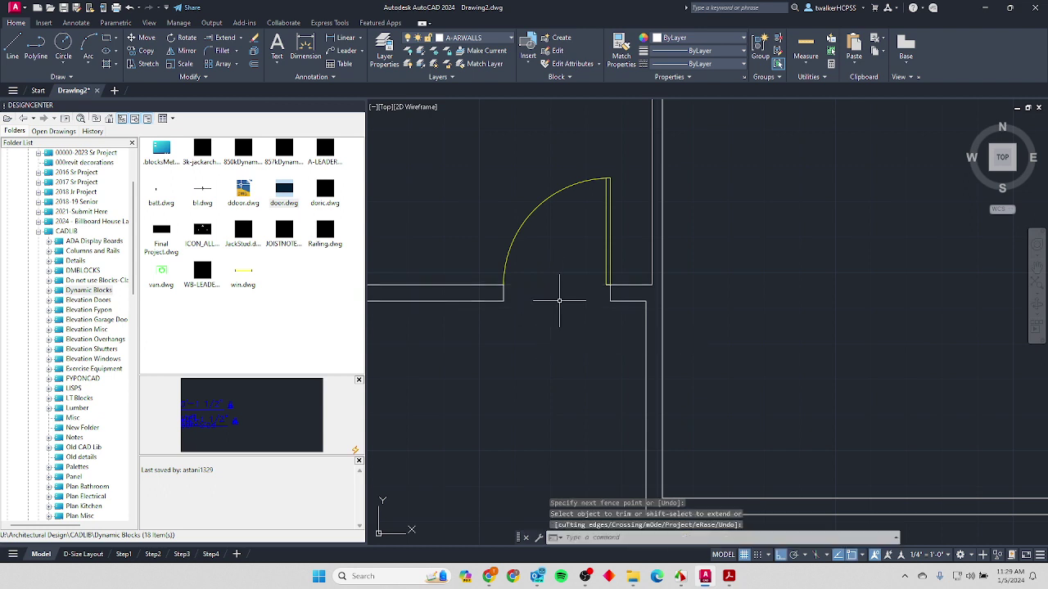
scroll(565, 298, down, 2)
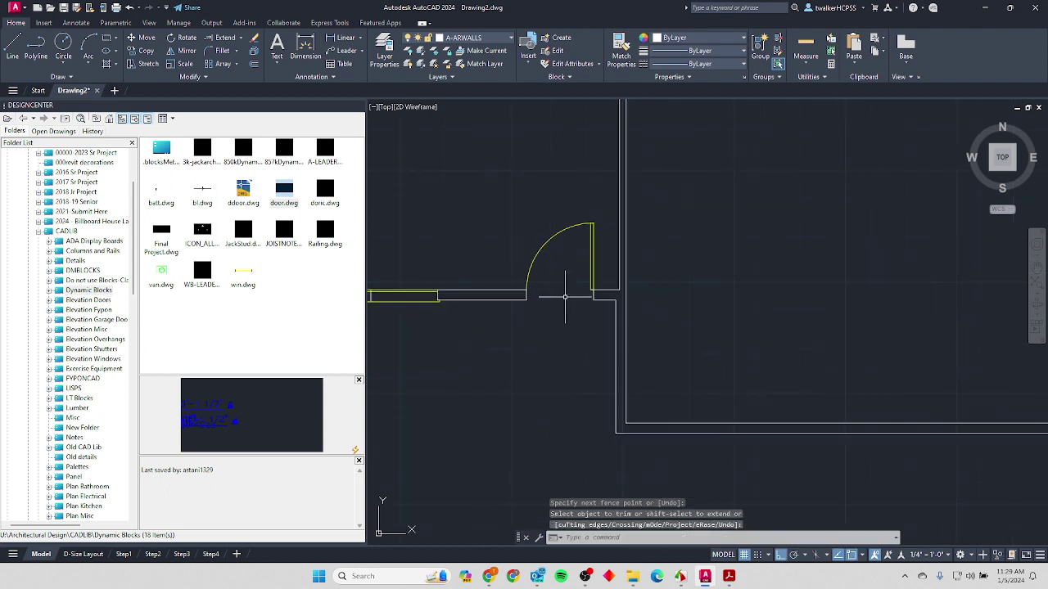
scroll(560, 275, down, 2)
middle_drag(540, 304, 580, 299)
key(Return)
text(u)
key(Return)
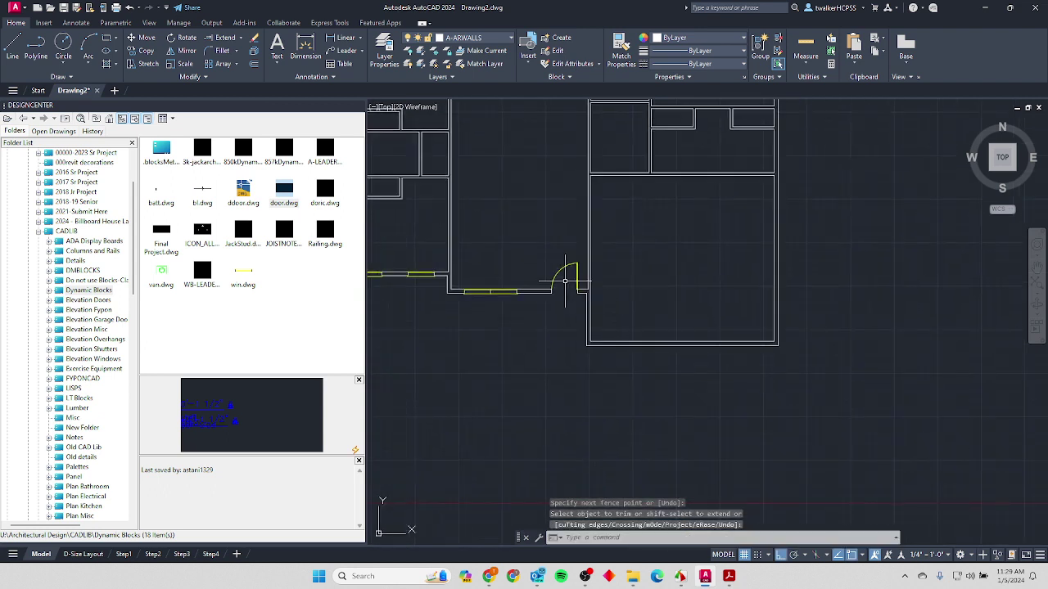
scroll(565, 280, up, 3)
key(Return)
key(Return)
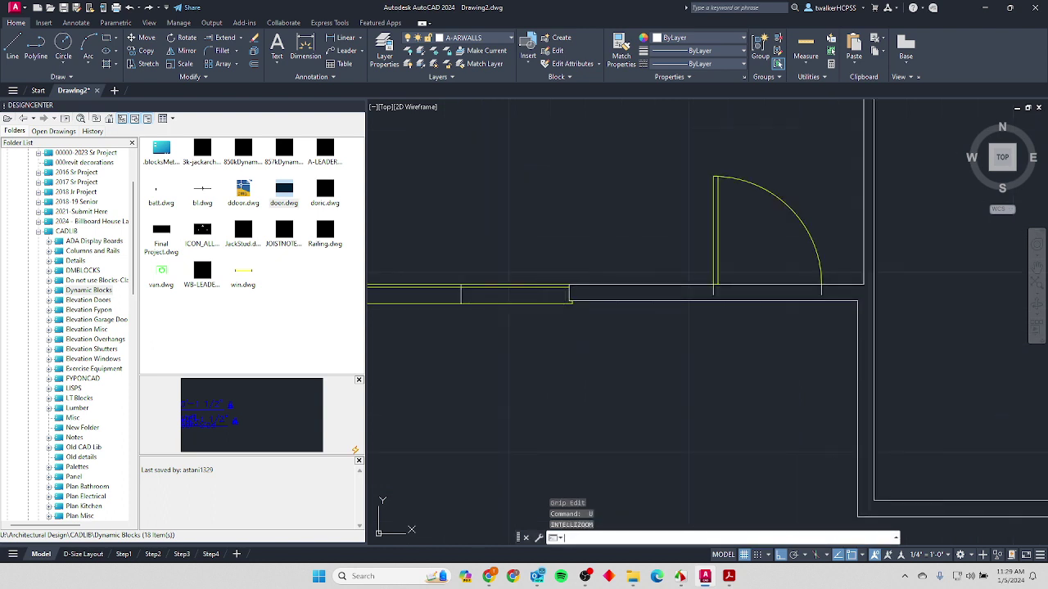
key(Return)
key(Return)
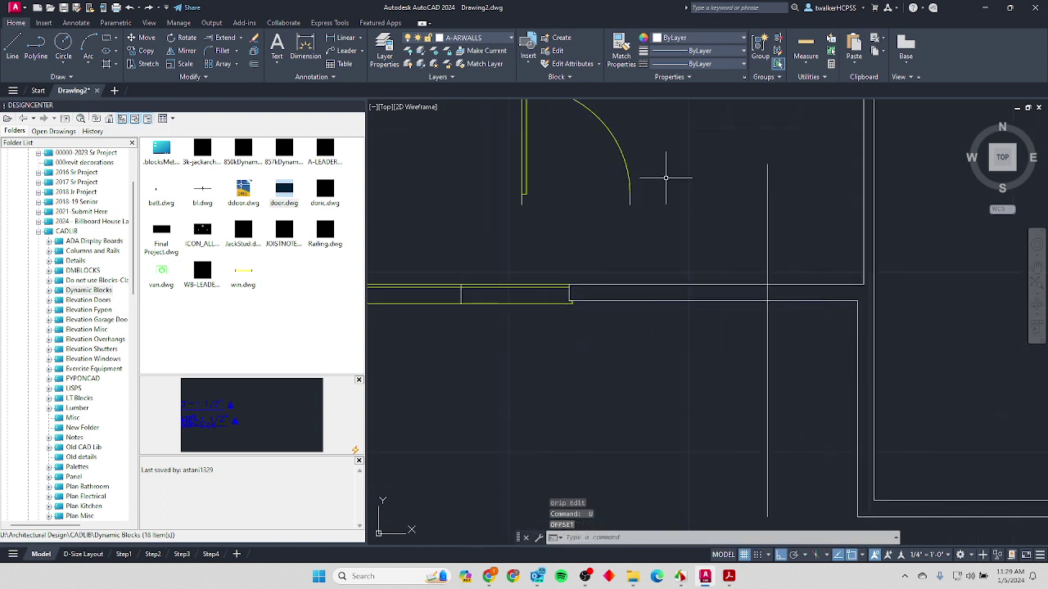
Grip-stretch the door block so its hinge sits on the wall corner.
scroll(709, 223, down, 2)
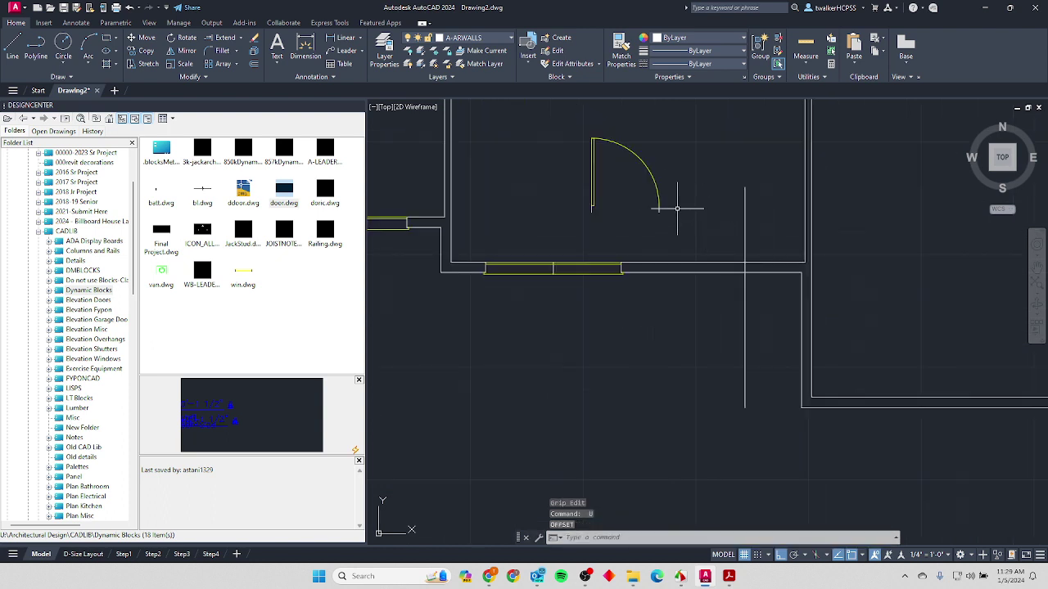
click(650, 164)
scroll(586, 195, up, 3)
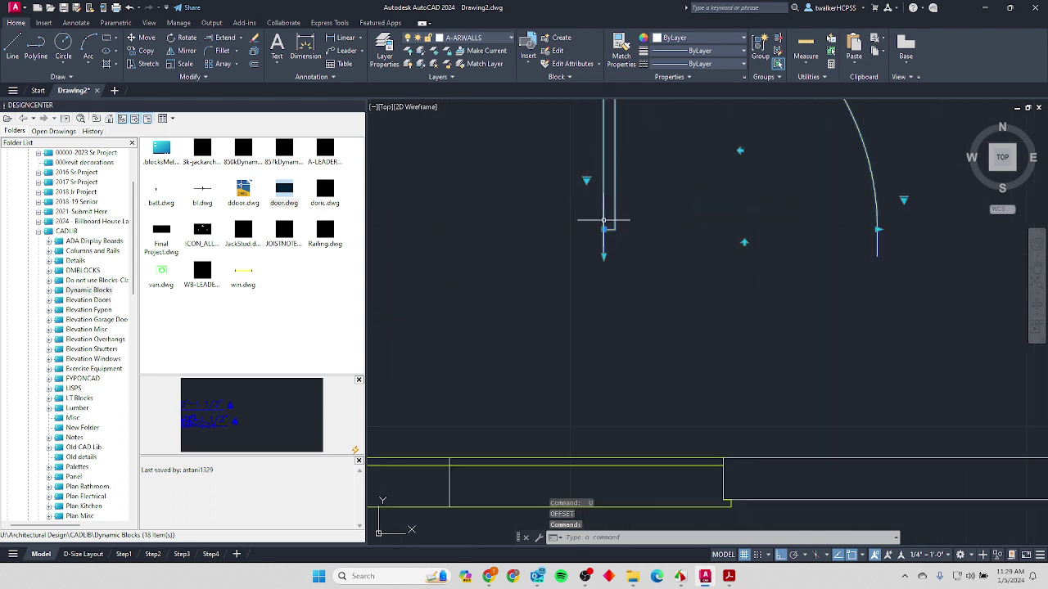
click(603, 230)
scroll(649, 253, down, 3)
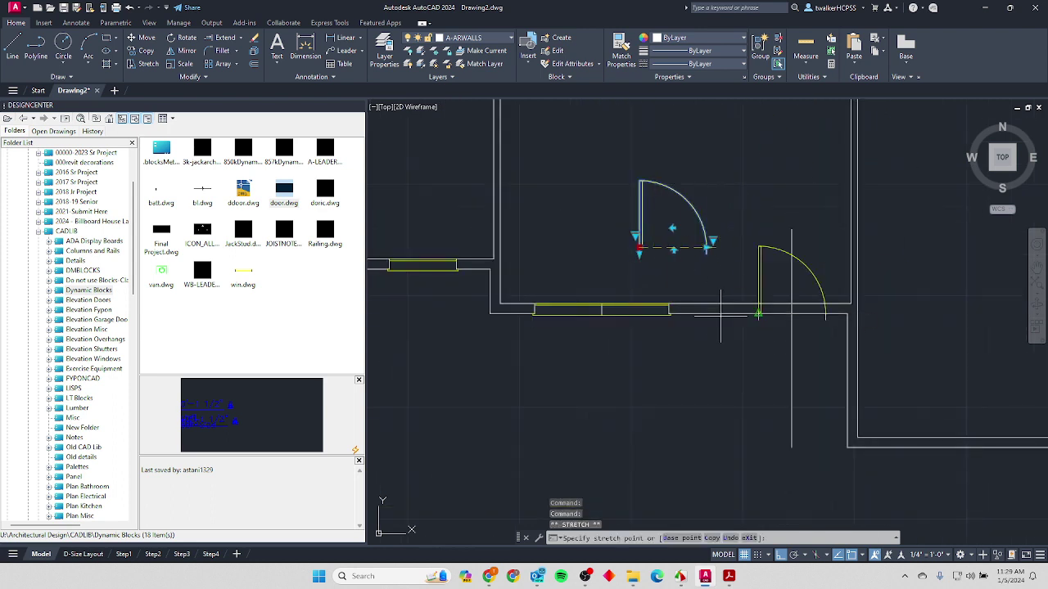
click(791, 304)
scroll(778, 315, up, 4)
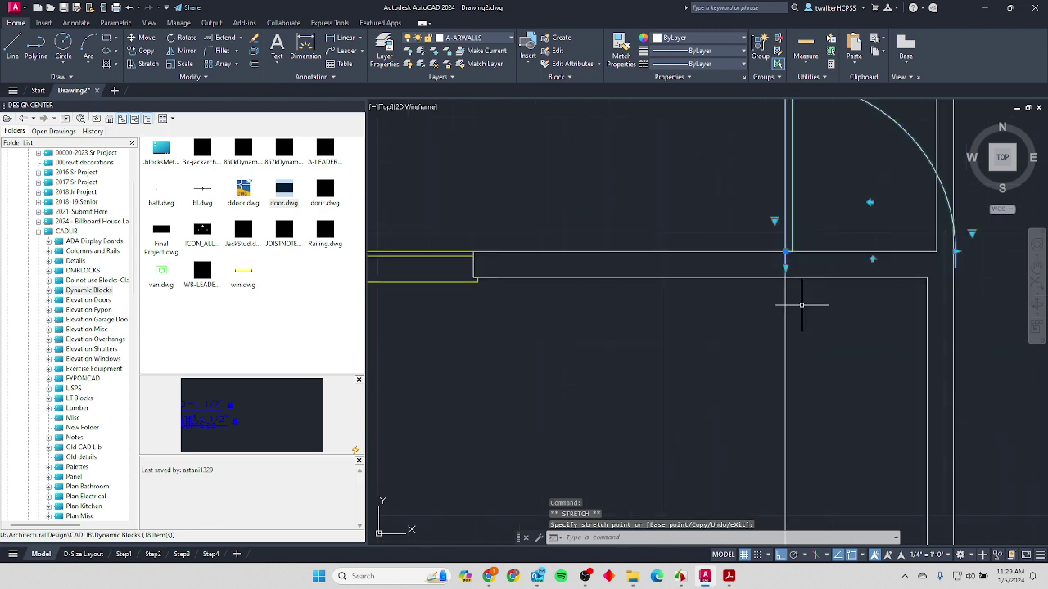
scroll(798, 300, down, 2)
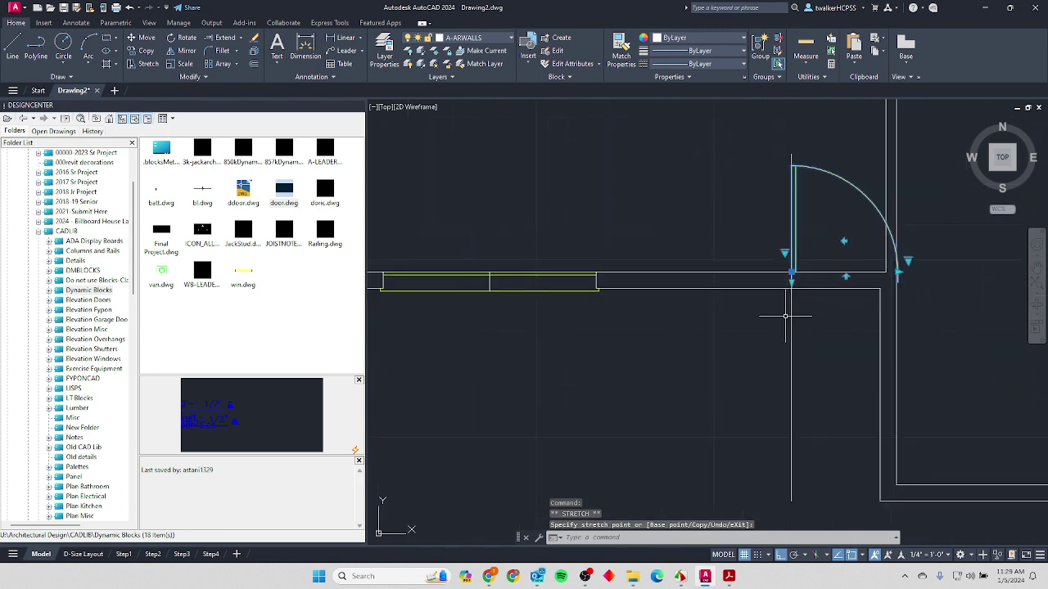
key(Escape)
Delete the leftover vertical centerline running through the door opening.
click(808, 331)
click(790, 335)
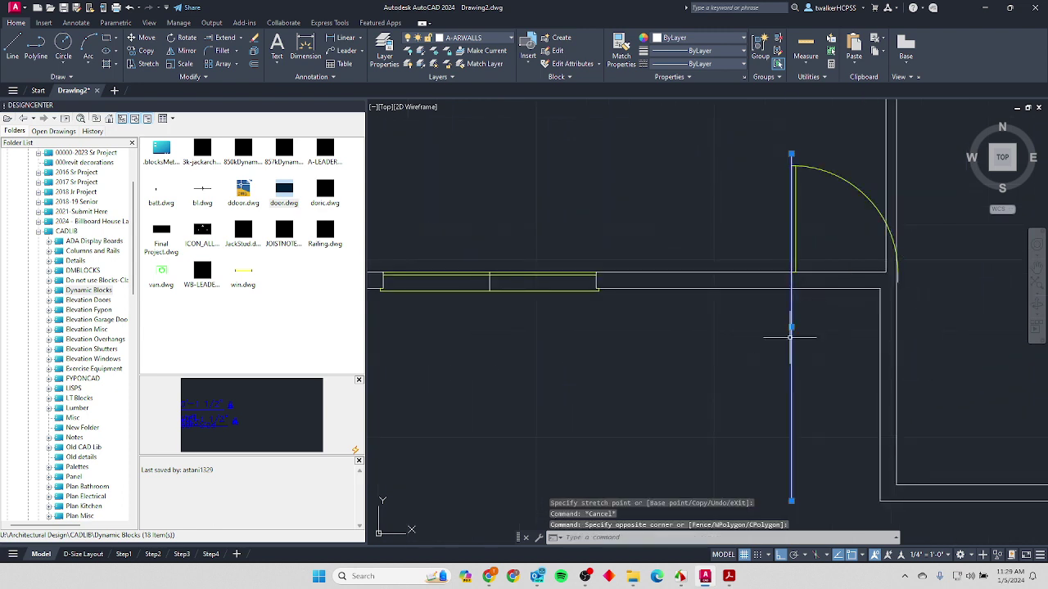
key(Delete)
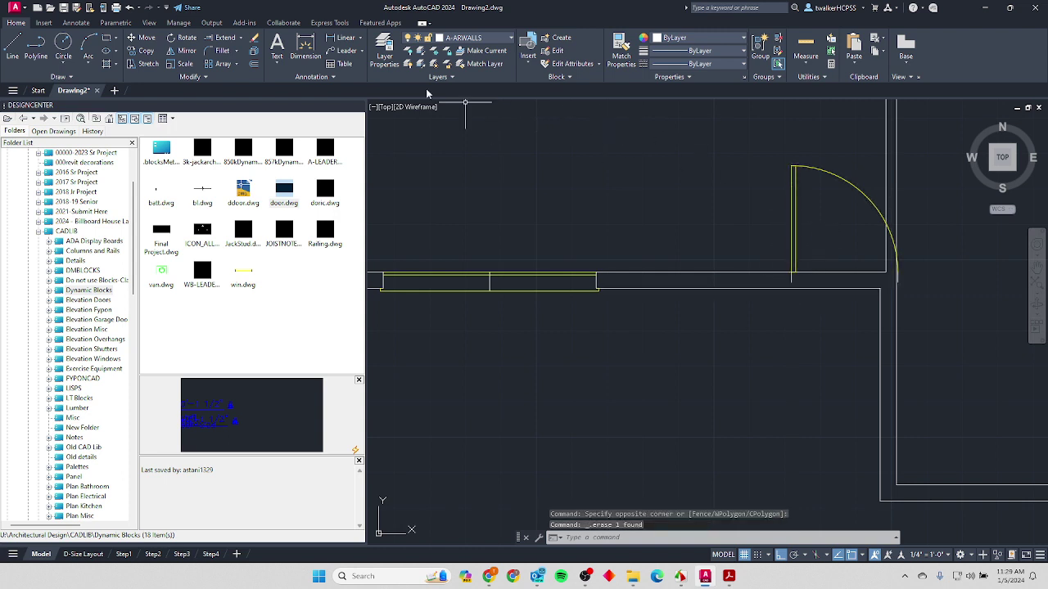
click(142, 38)
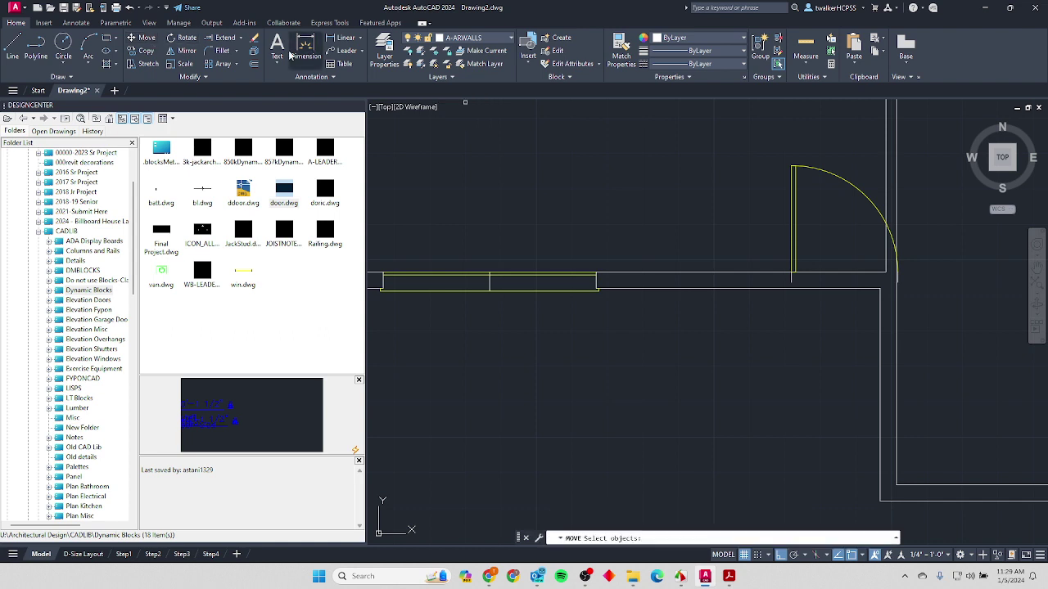
Move the door block to the right along the bottom wall.
click(793, 239)
key(Return)
click(786, 371)
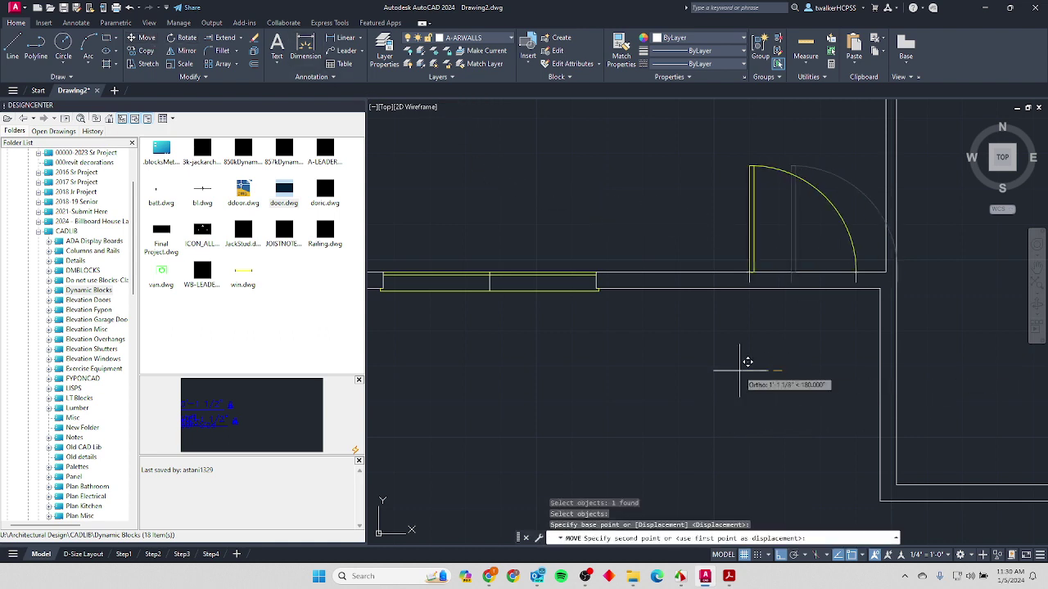
text(1'6)
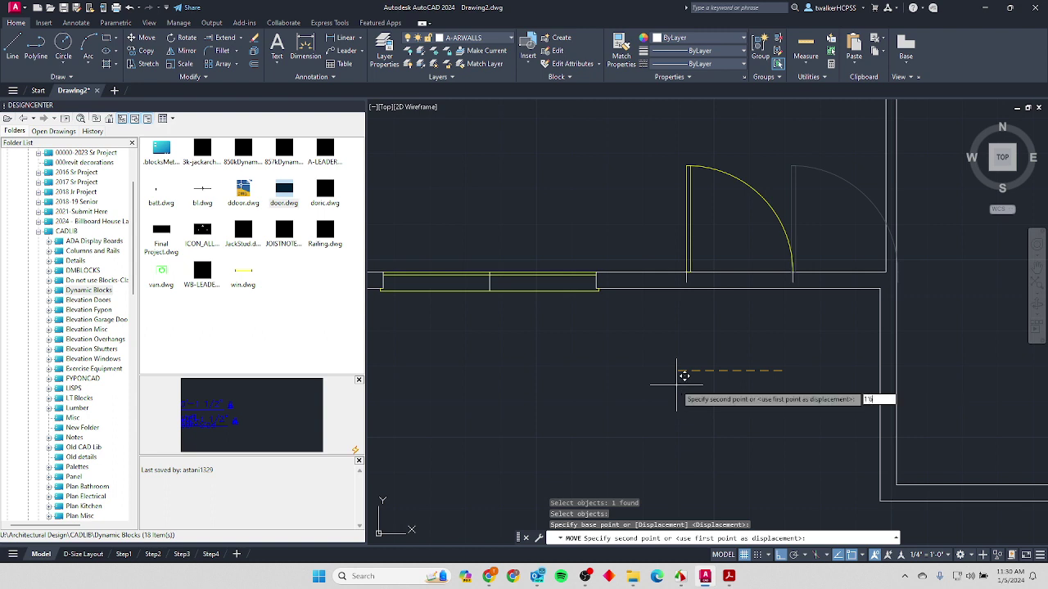
key(Return)
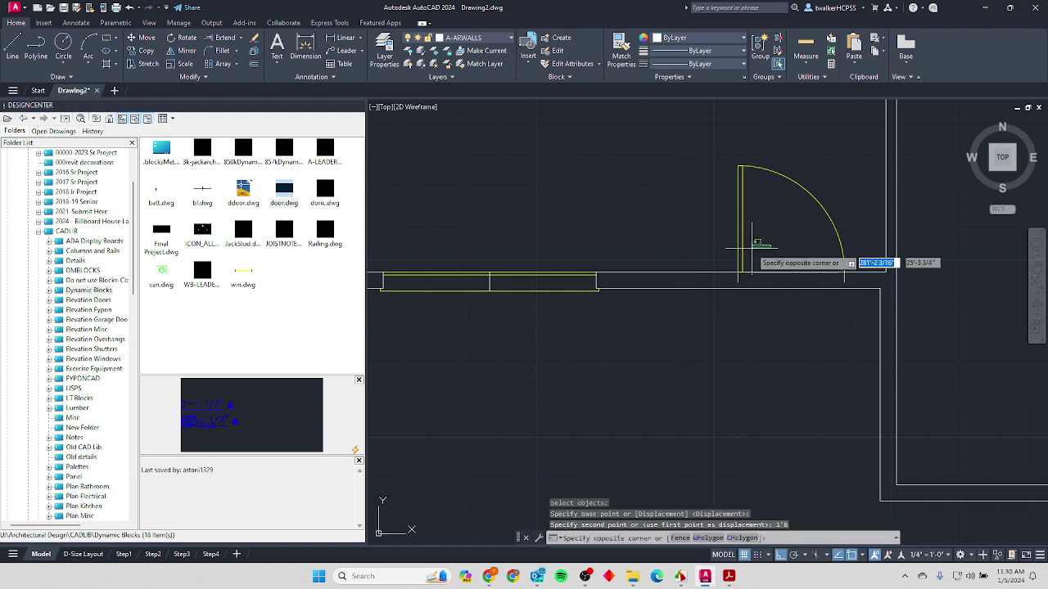
Flip the door block so it hinges on the right jamb and swings left.
click(739, 273)
click(738, 274)
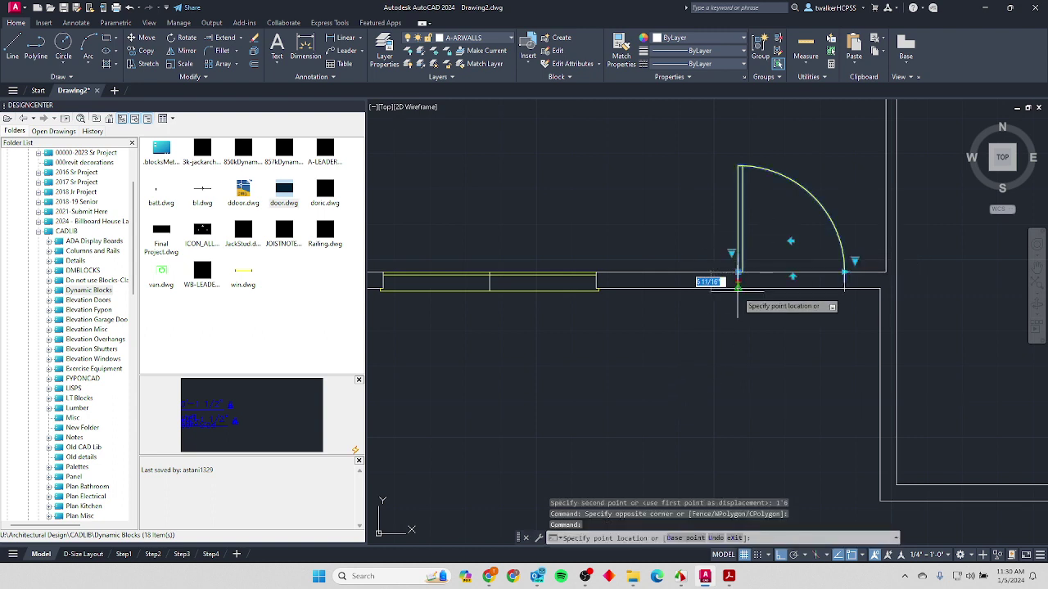
key(Escape)
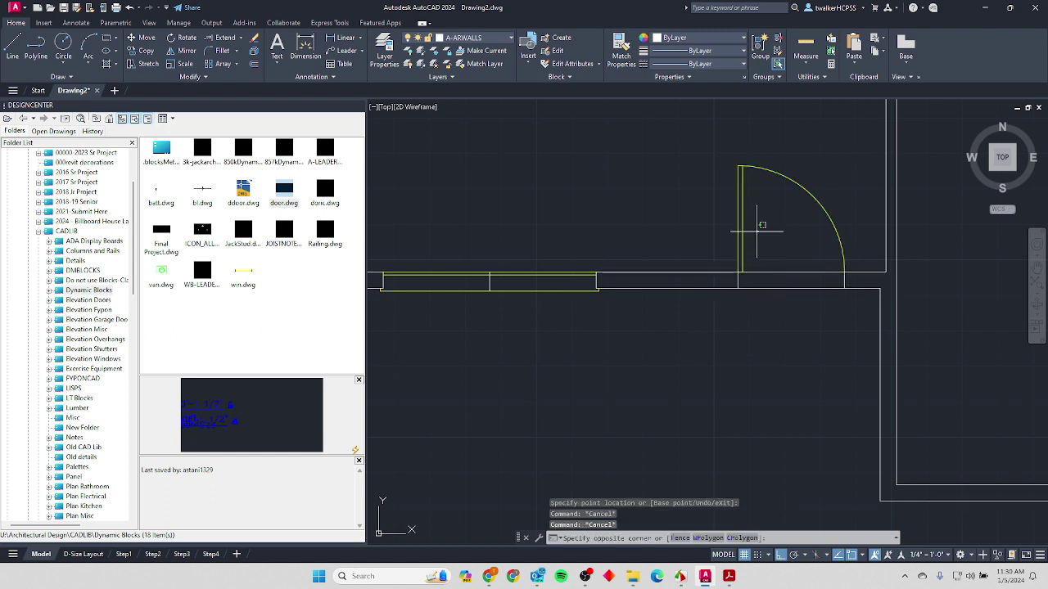
key(Escape)
click(744, 236)
click(739, 242)
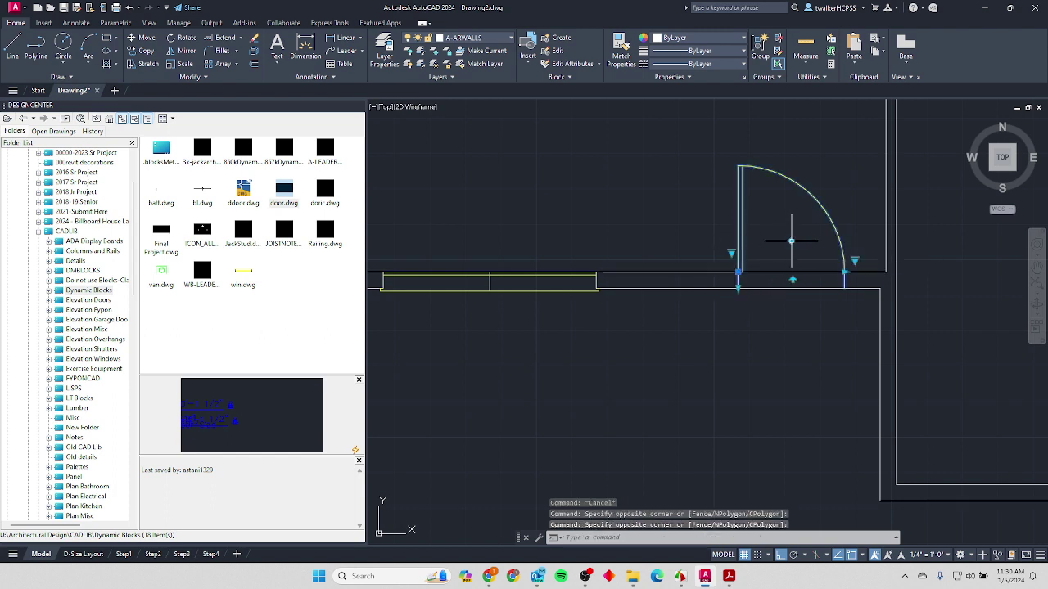
click(793, 280)
key(Escape)
key(Escape)
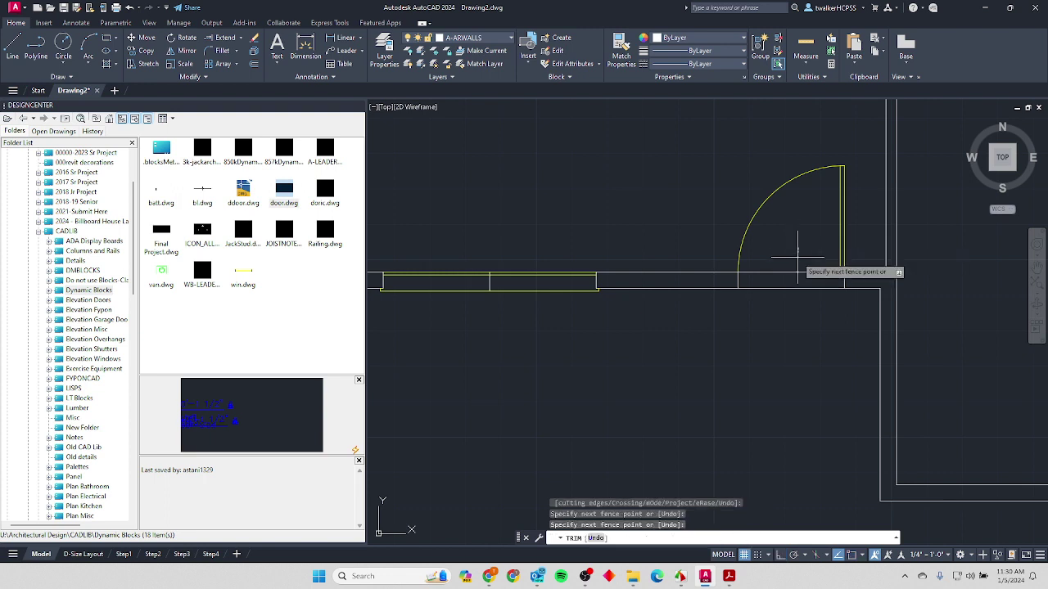
click(774, 340)
scroll(777, 304, down, 4)
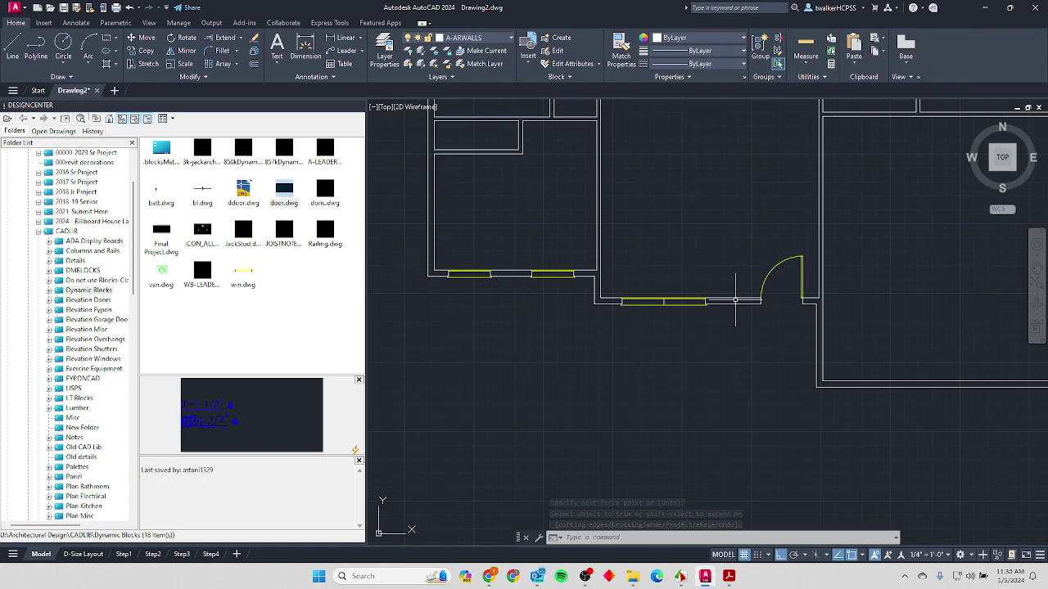
Check the two 8'-0" wide 8070 GD garage doors in Acrobat, then return to the AutoCAD garage.
key(alt+Tab)
scroll(712, 298, down, 1)
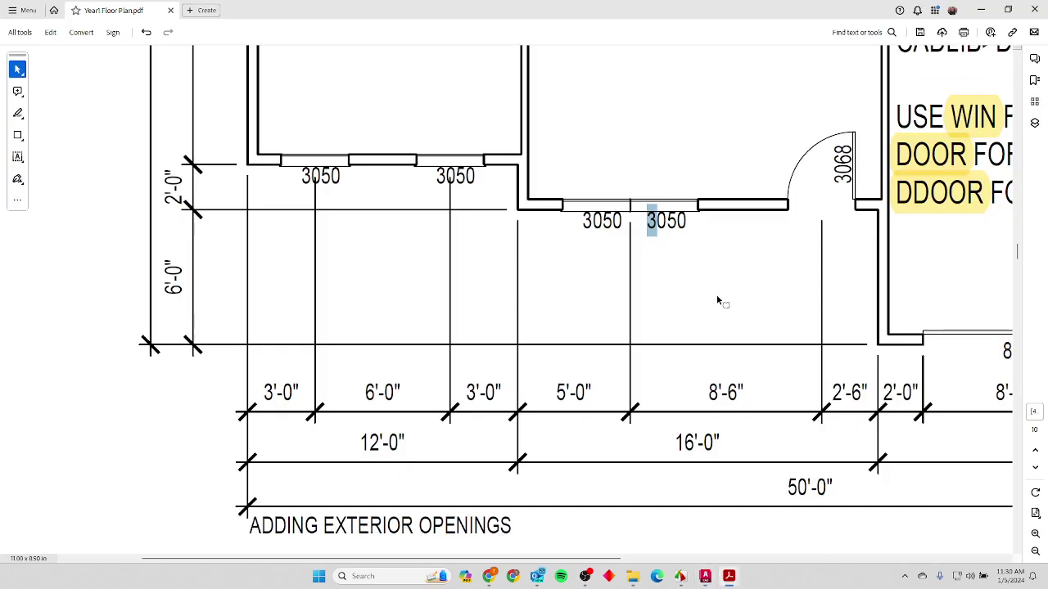
ctrl+scroll(717, 295, down, 3)
ctrl+scroll(744, 392, up, 1)
ctrl+scroll(709, 481, up, 3)
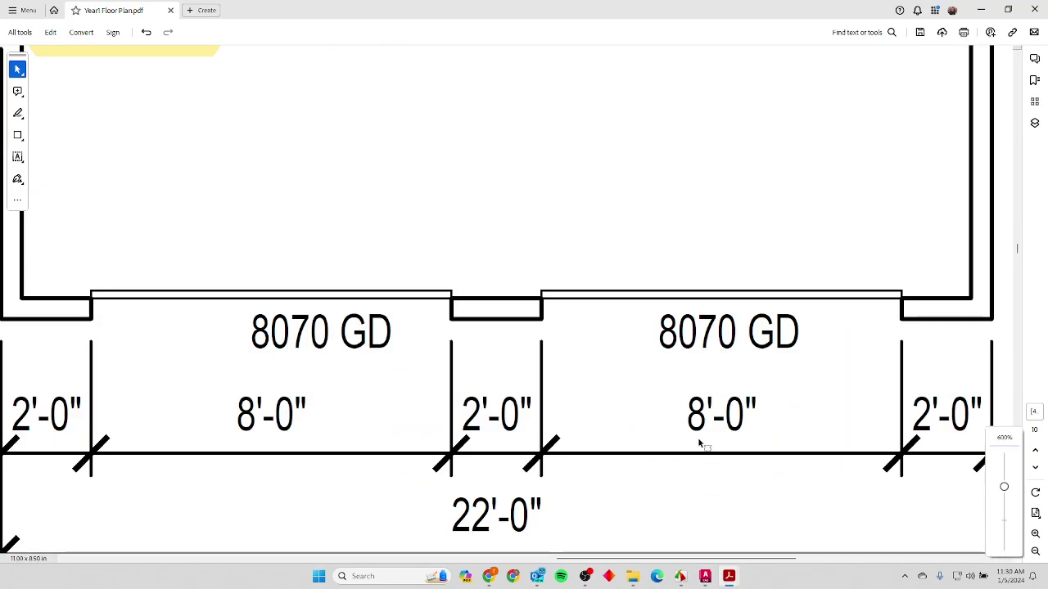
ctrl+scroll(701, 445, down, 2)
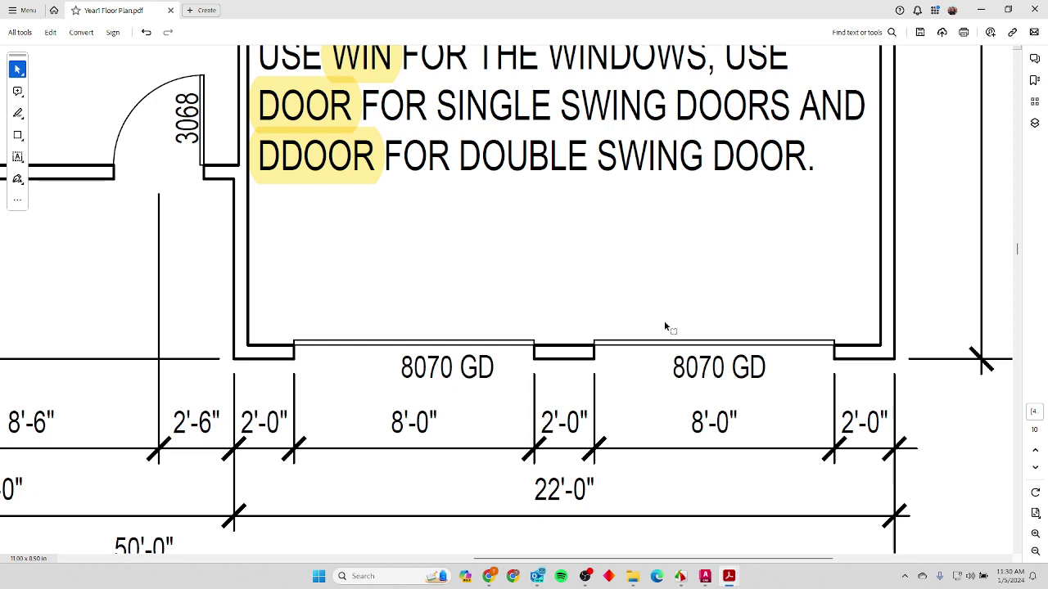
key(alt+Tab)
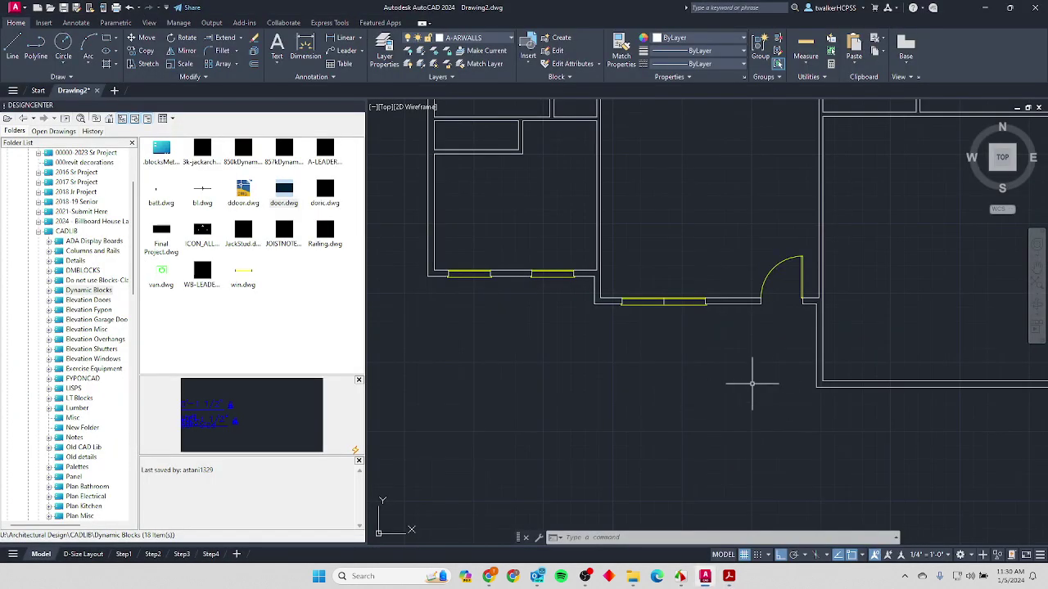
scroll(749, 377, down, 4)
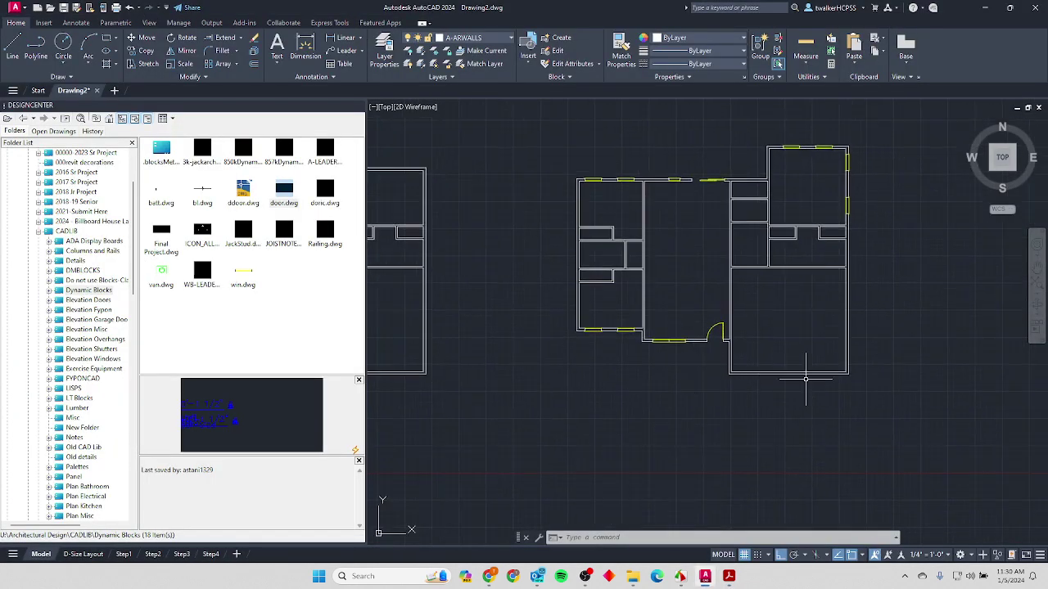
scroll(807, 362, down, 2)
scroll(729, 354, up, 2)
scroll(728, 355, up, 4)
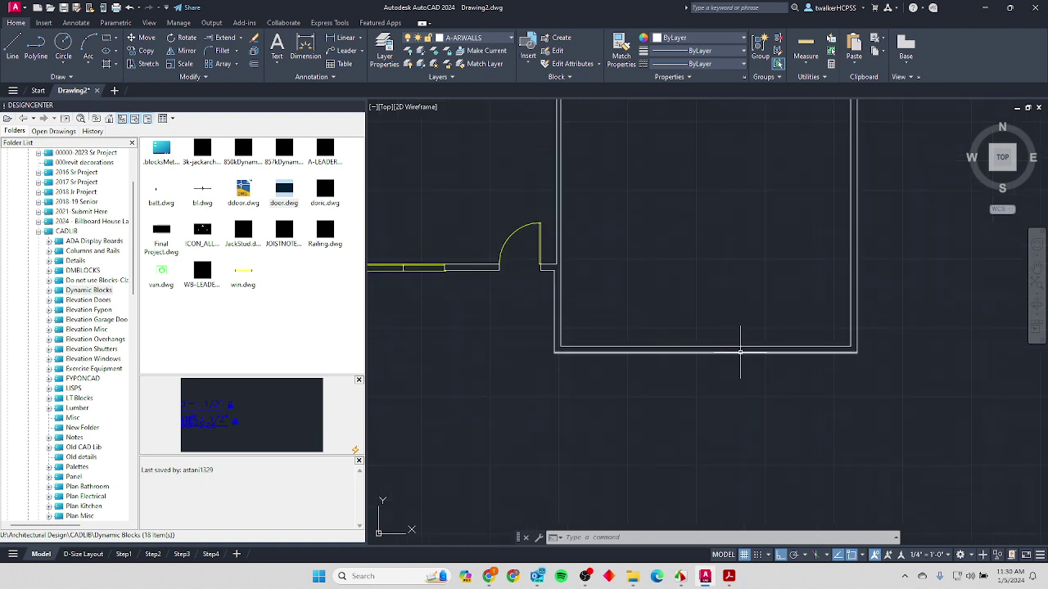
Offset both garage side walls 2' inward as guide lines.
text(o)
key(Return)
text(2')
key(Return)
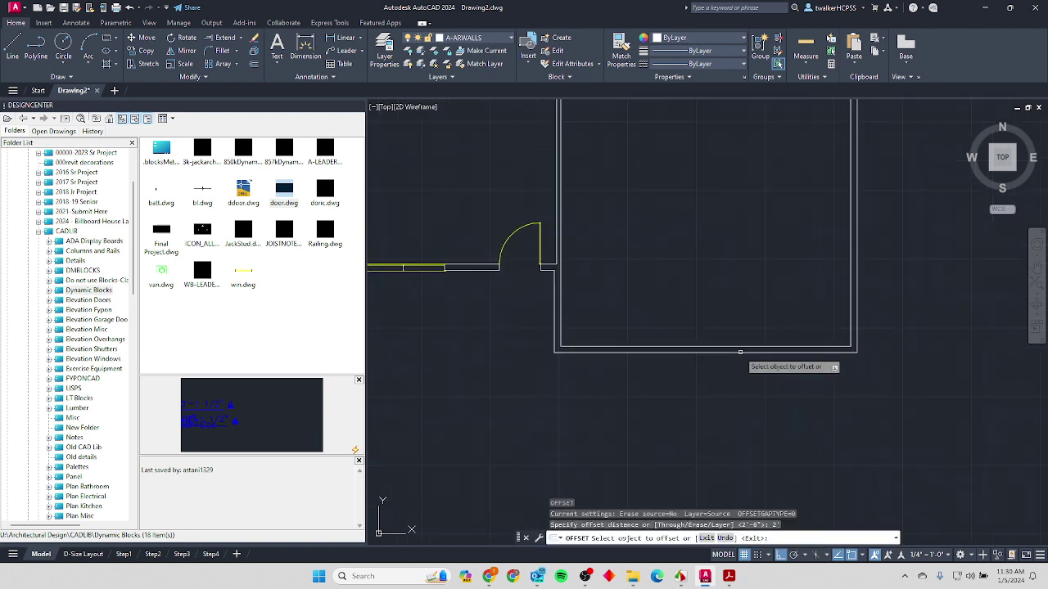
click(852, 322)
click(777, 297)
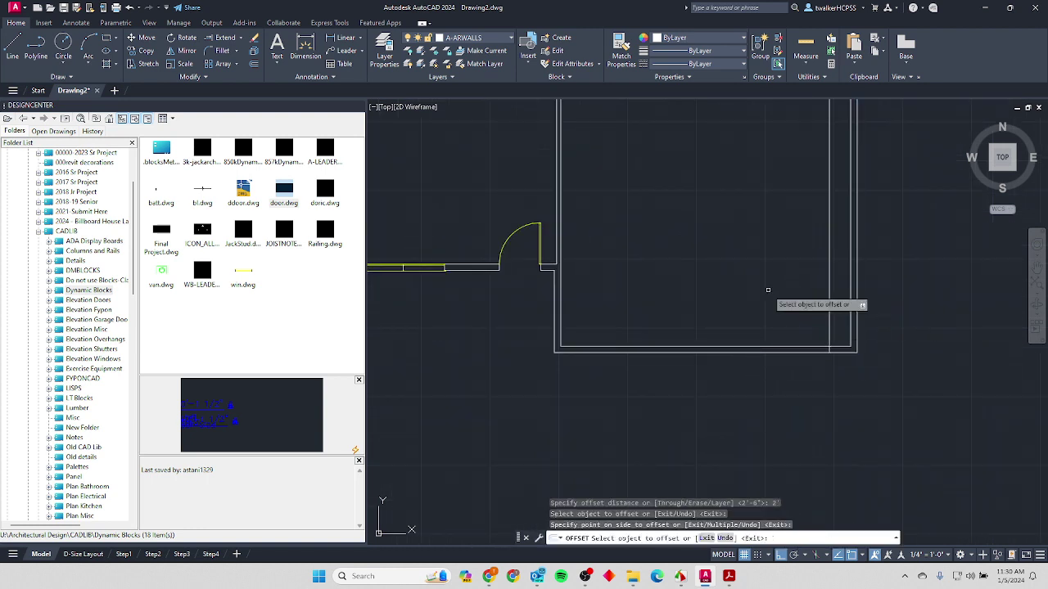
click(560, 332)
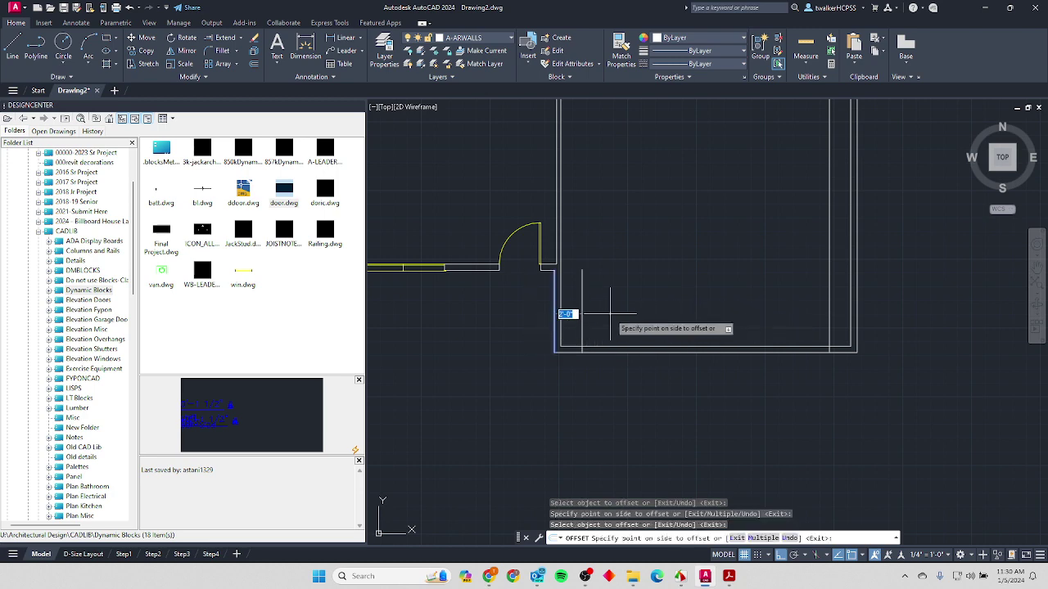
click(630, 318)
key(Return)
Offset each 2' guide line 8 toward the middle to mark the door widths.
key(Return)
text(8")
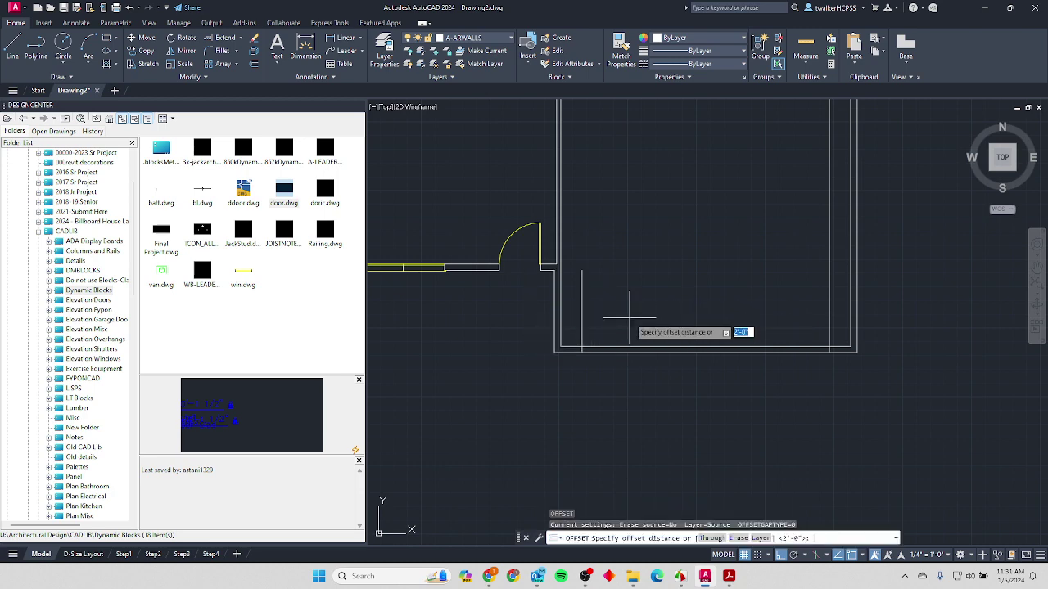
key(Return)
click(583, 317)
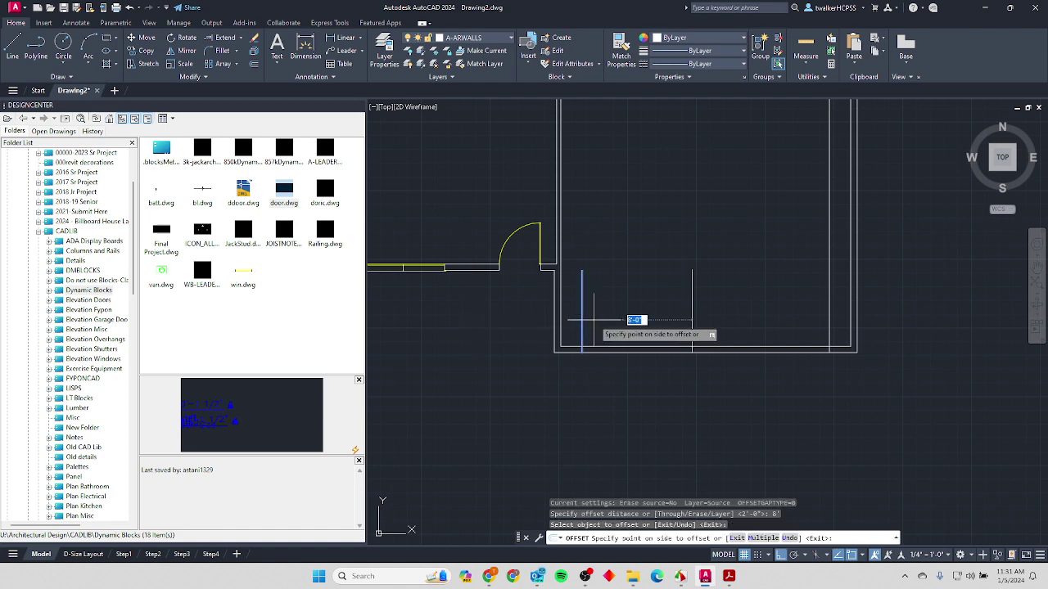
click(682, 321)
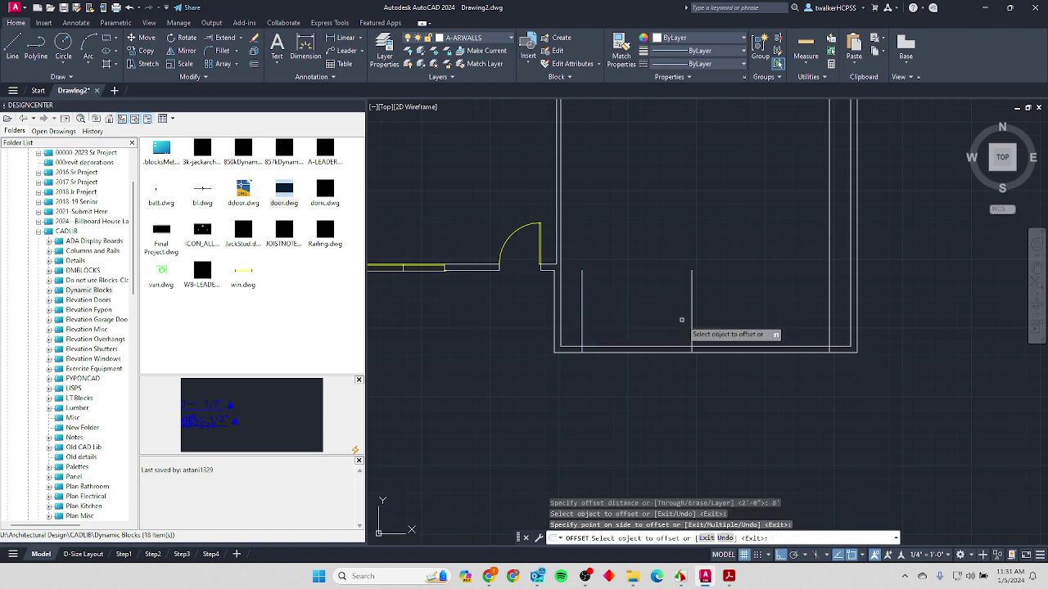
click(827, 328)
click(827, 328)
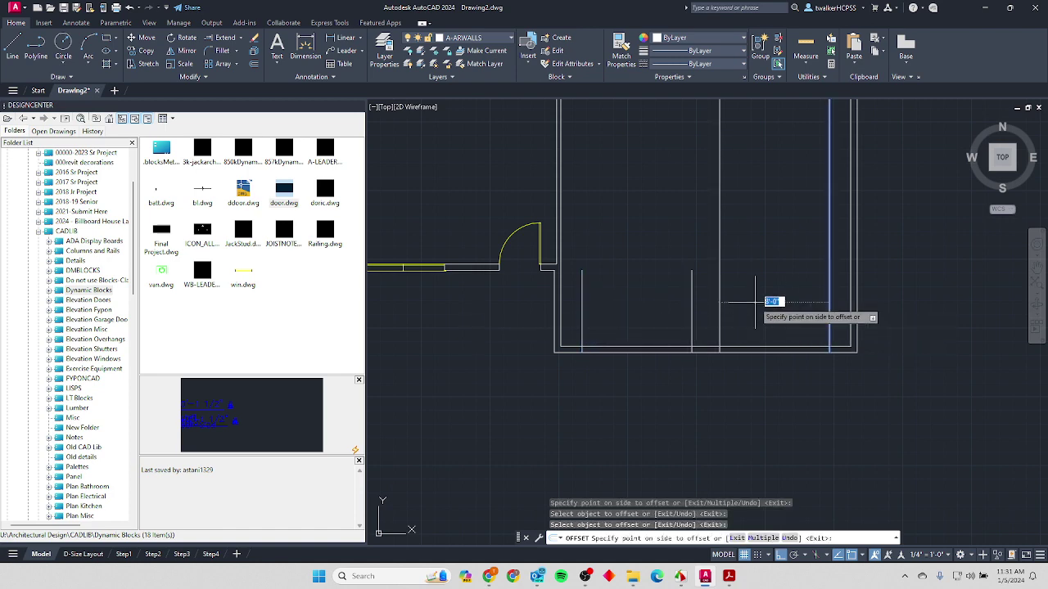
click(741, 309)
key(Escape)
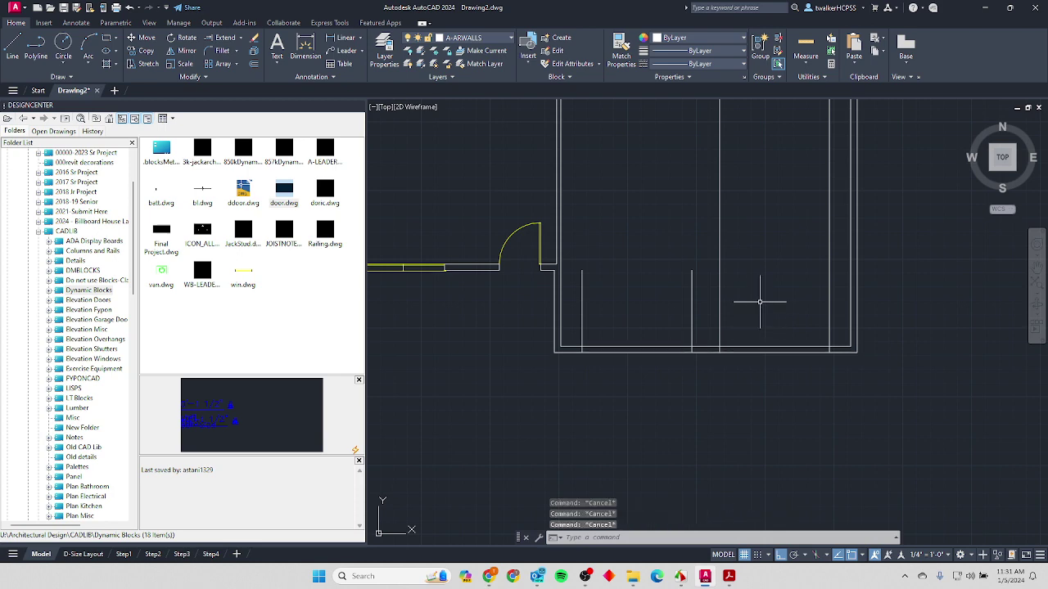
Fence-trim the guide lines and the bottom wall to open both garage doors.
text(tr)
key(Return)
click(838, 314)
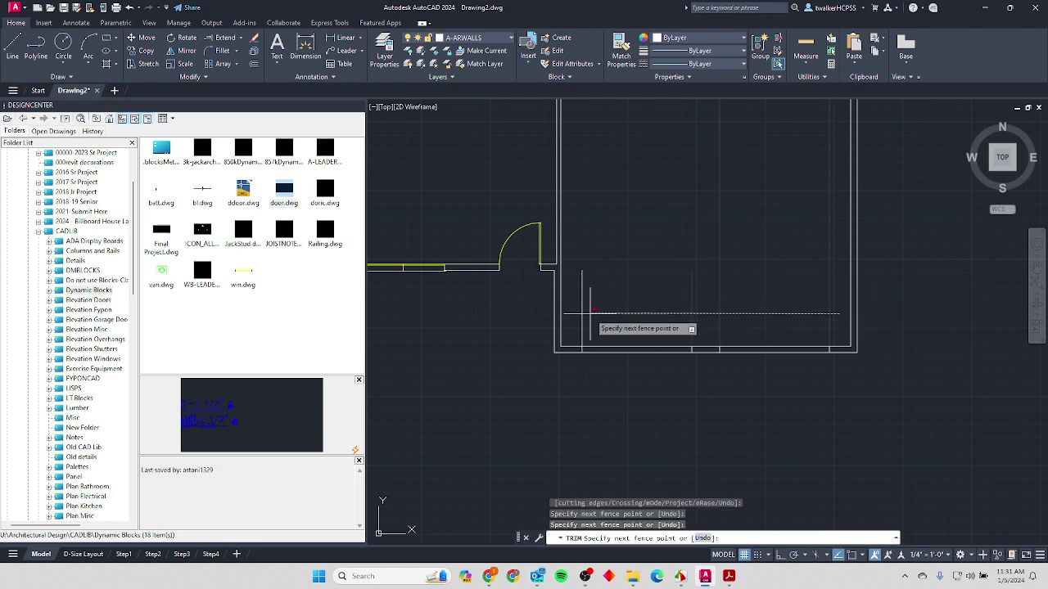
click(603, 322)
click(616, 401)
click(730, 323)
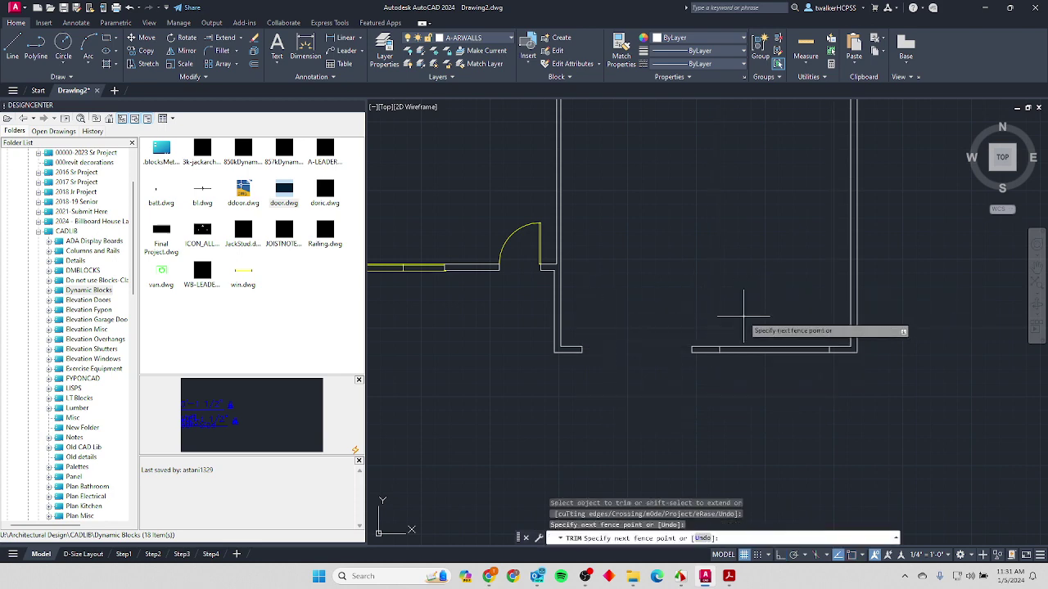
click(770, 426)
key(Return)
key(Return)
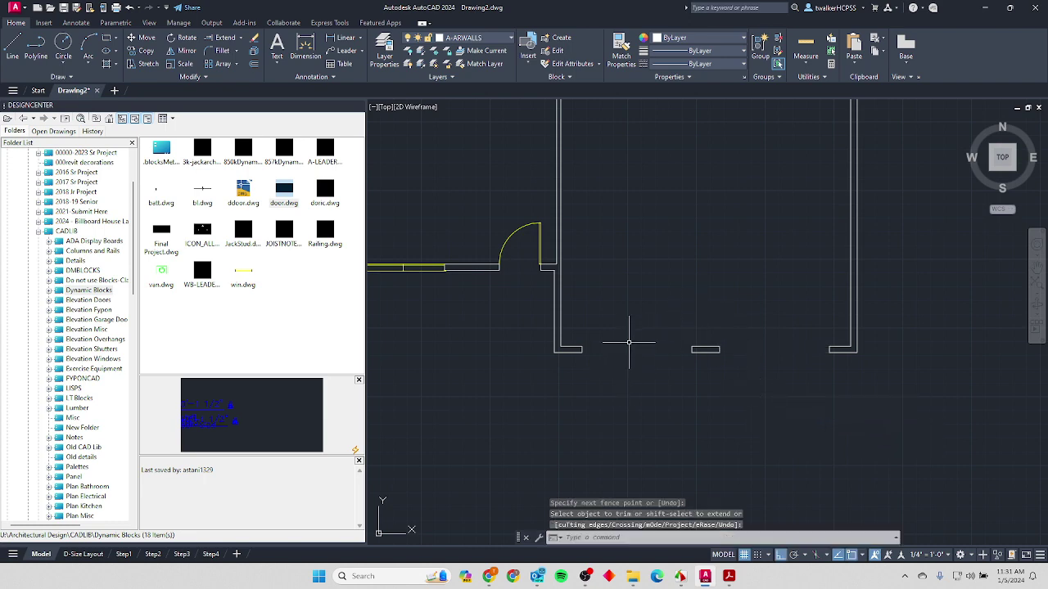
scroll(629, 341, up, 2)
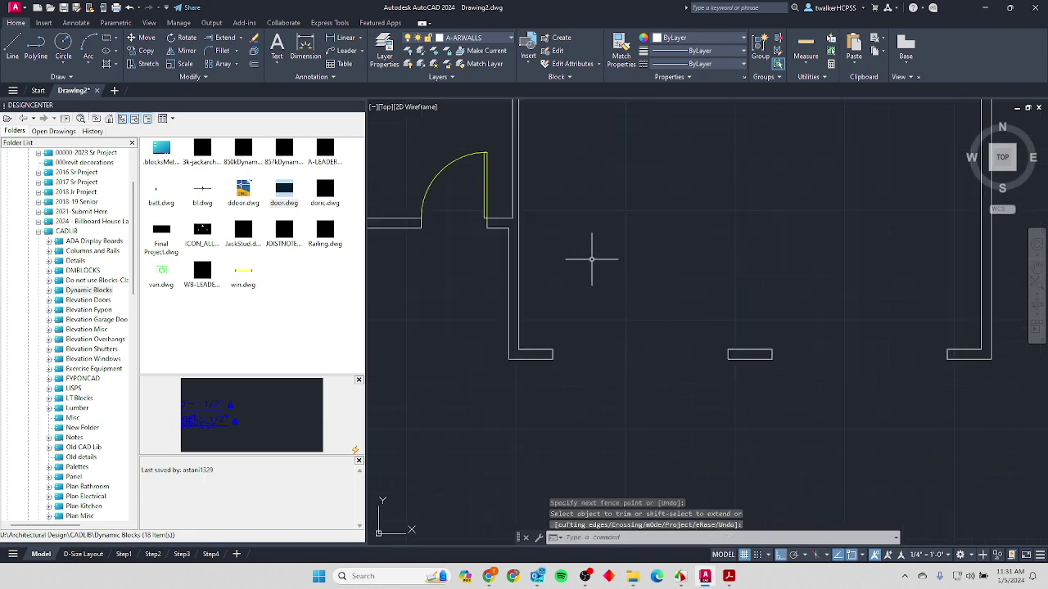
Draw a header rectangle at the first garage opening with dimensions 8 by 2'.
click(106, 38)
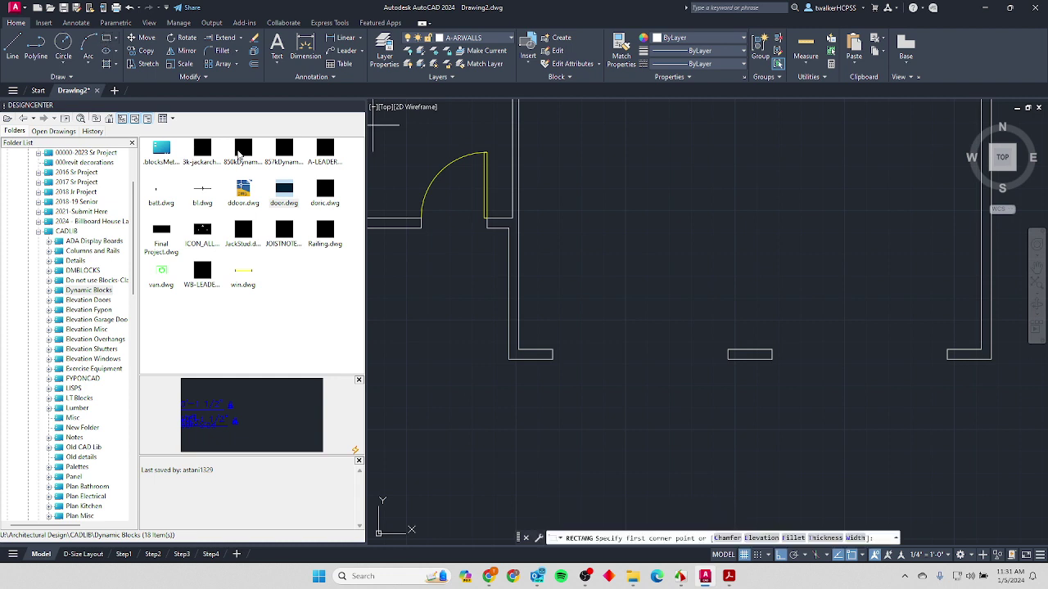
click(552, 354)
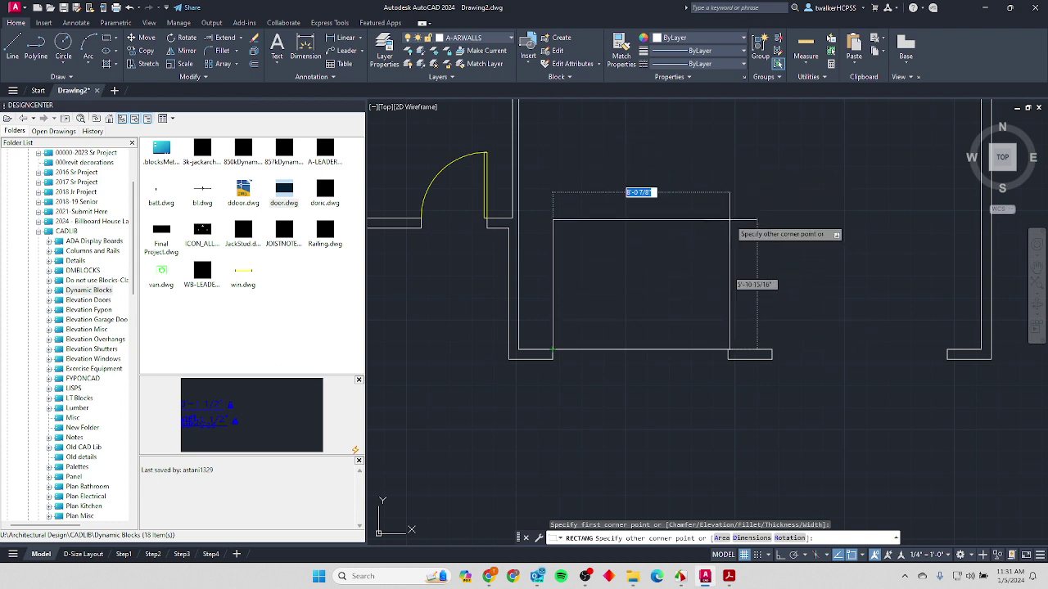
text(8)
key(Tab)
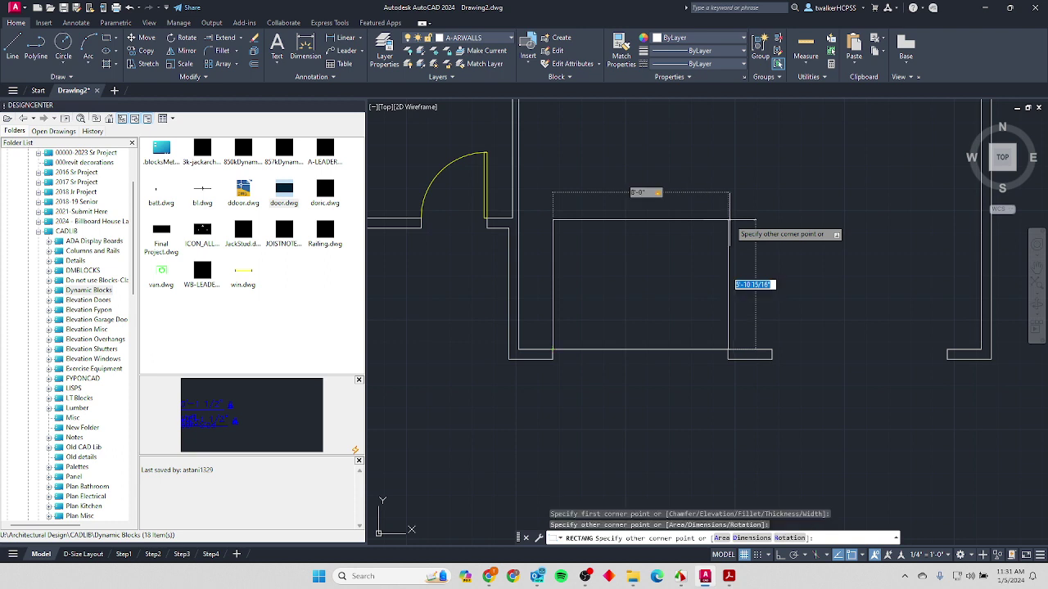
text(2')
key(Return)
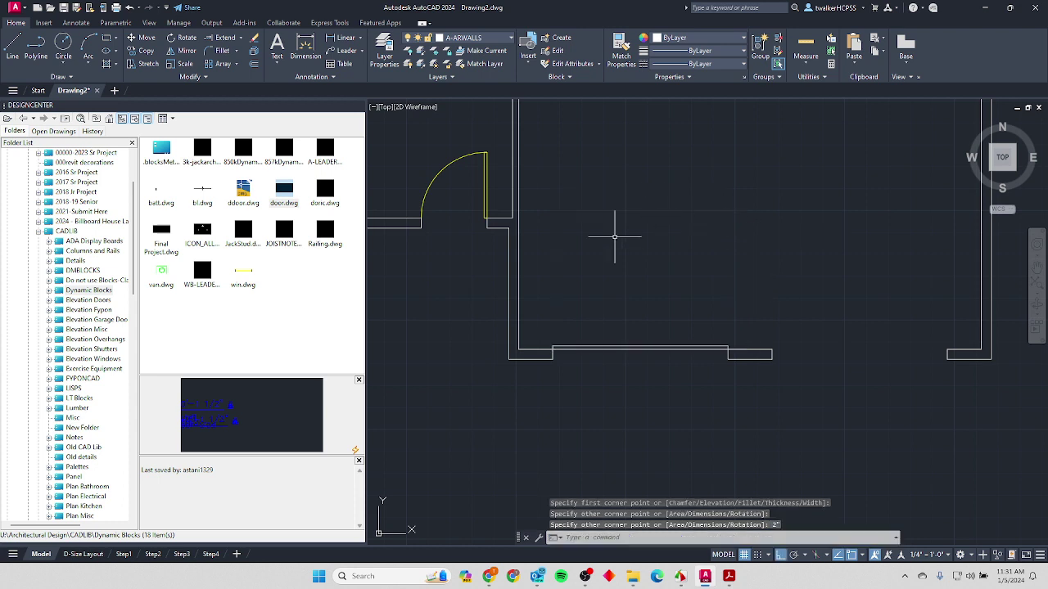
Draw a second header rectangle at the other opening with dimensions 3 by 2.
click(107, 38)
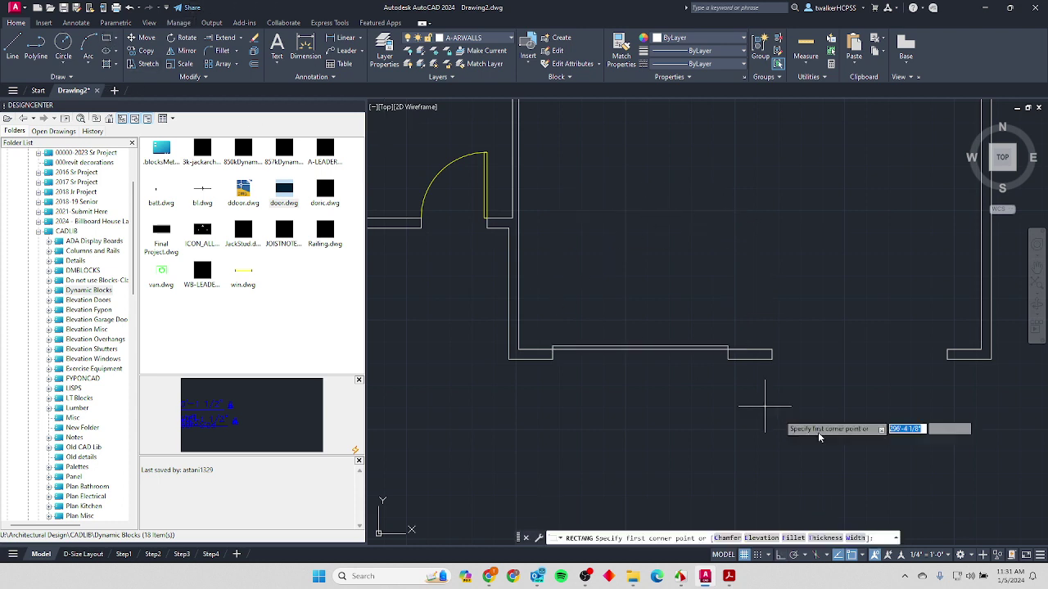
click(772, 350)
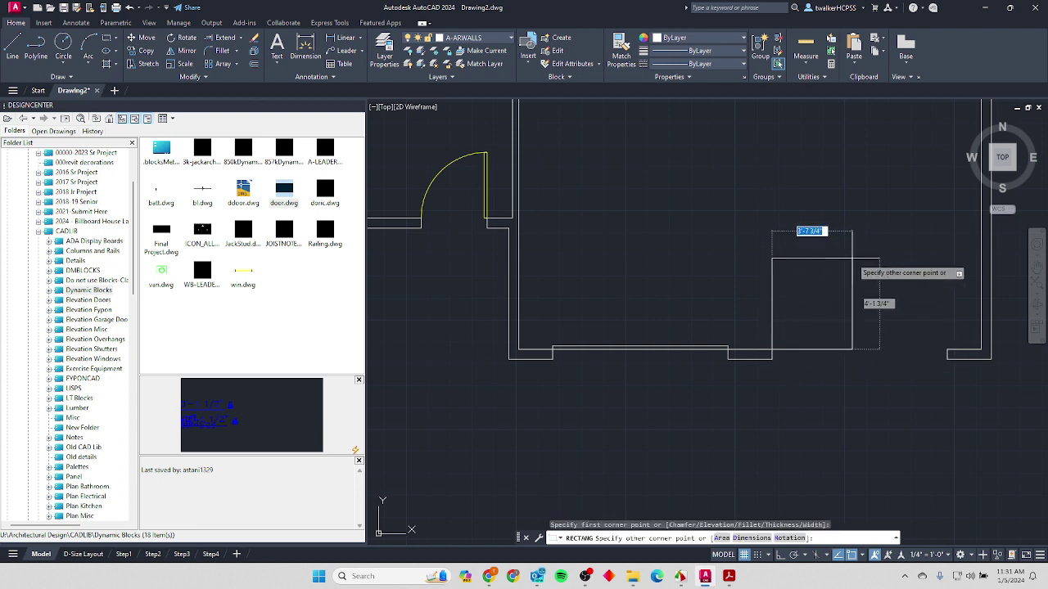
text(3)
key(Tab)
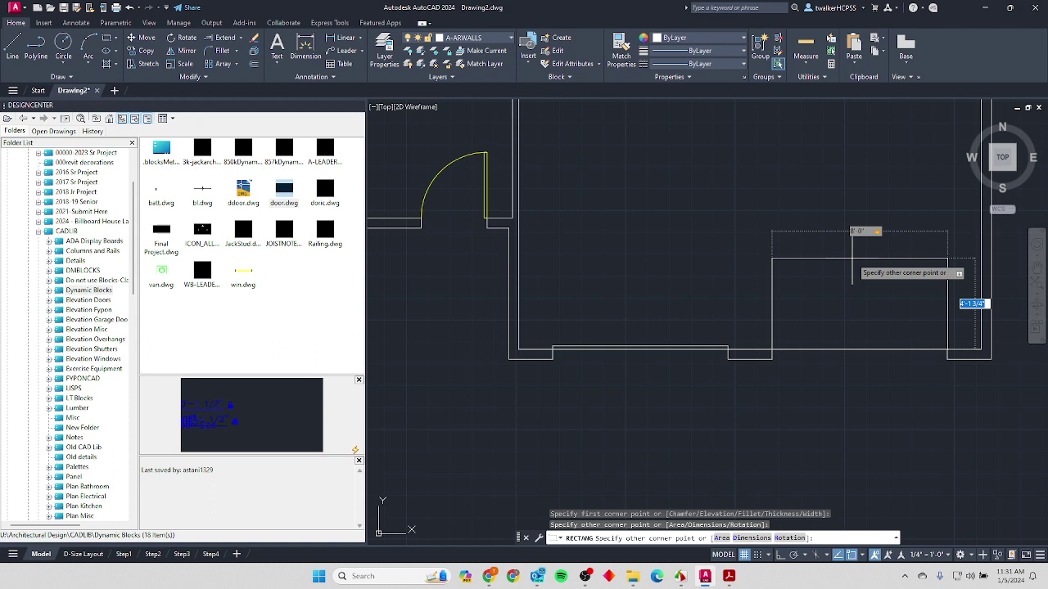
text(2)
key(Return)
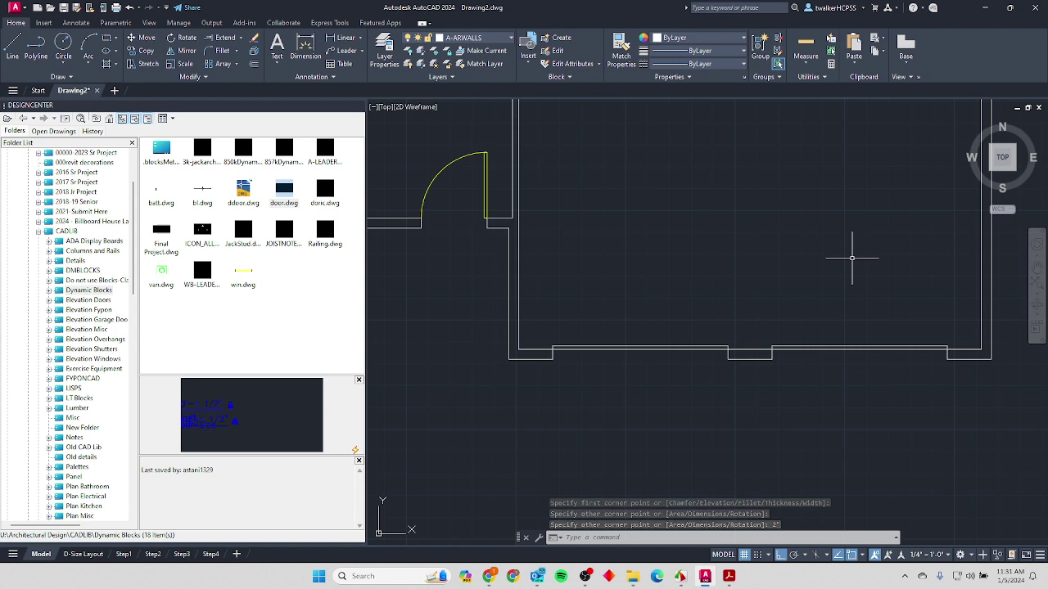
Cancel the rectangle and COPY the whole floor plan to the right, then switch to the PDF.
scroll(664, 225, down, 5)
middle_drag(666, 264, 733, 434)
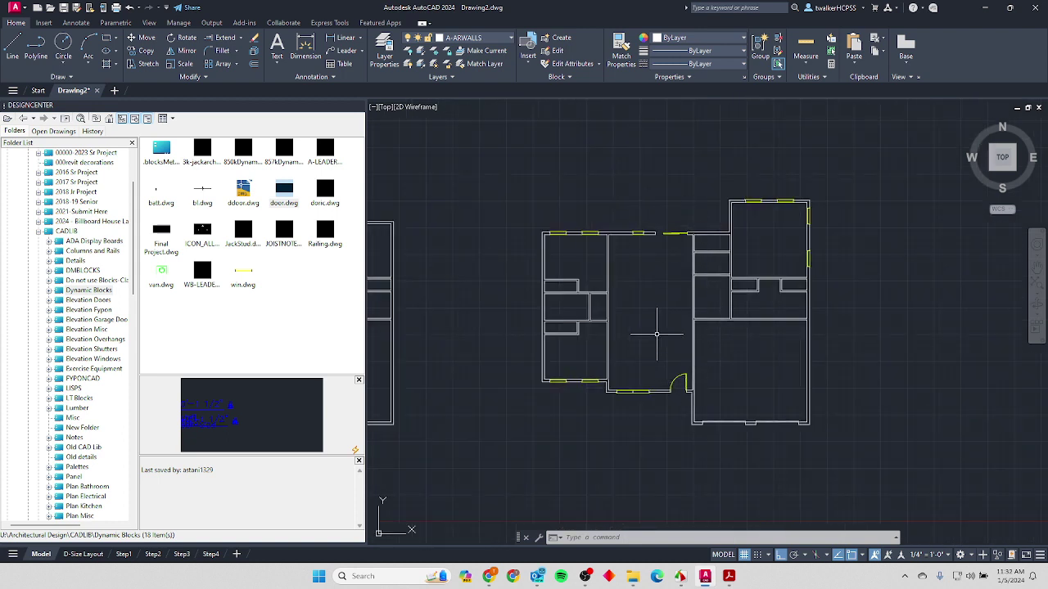
key(Escape)
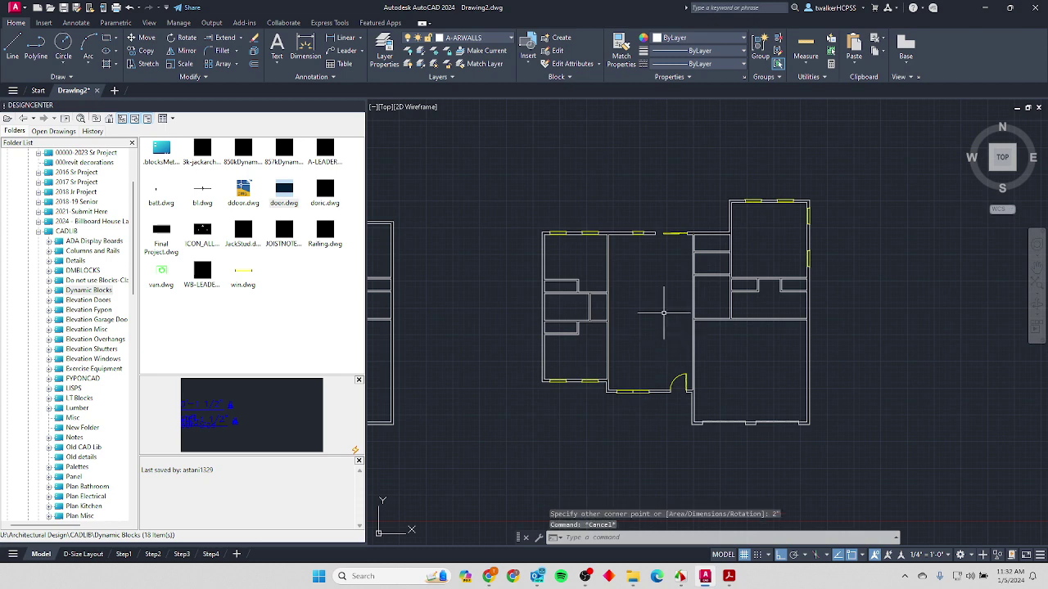
text(co)
key(Return)
click(484, 140)
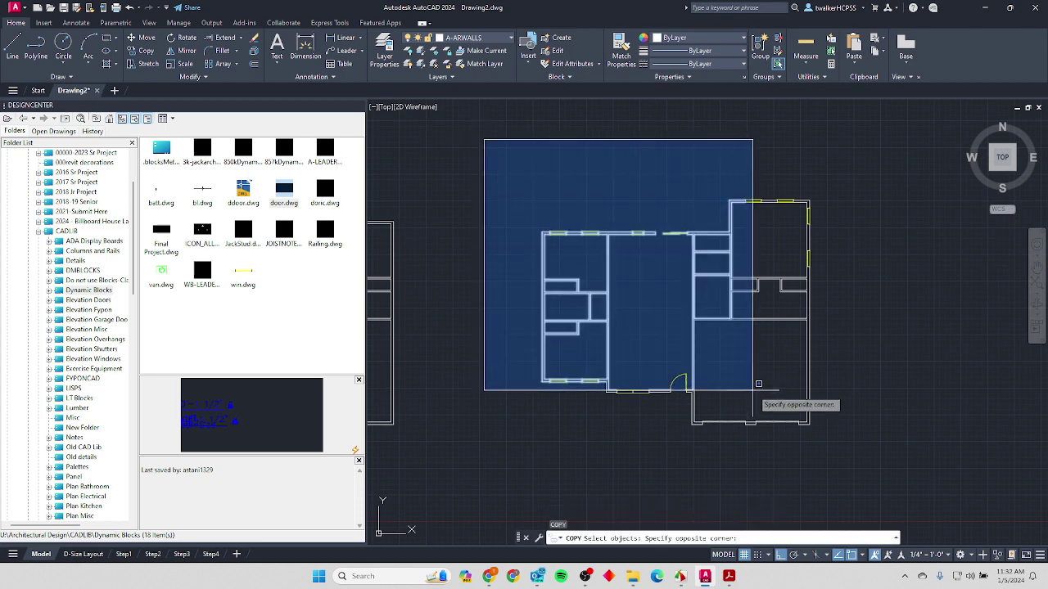
click(846, 473)
key(Return)
scroll(790, 386, down, 3)
click(790, 387)
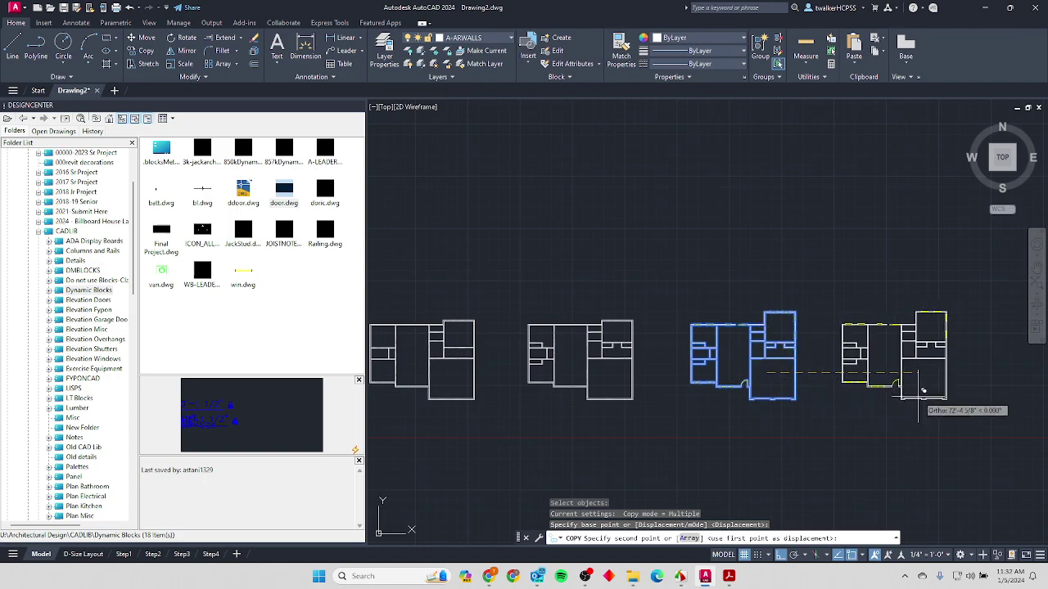
click(825, 394)
key(alt+Tab)
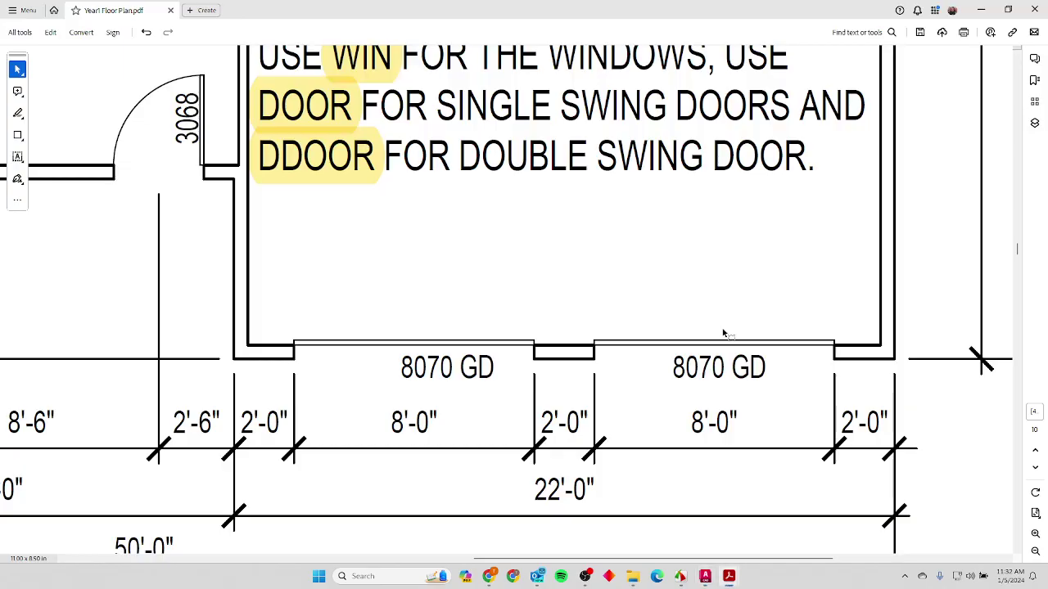
Highlight the 5068 and 2668 door labels in yellow on the Step 5 page, then return to AutoCAD.
ctrl+scroll(655, 267, down, 5)
scroll(656, 268, down, 3)
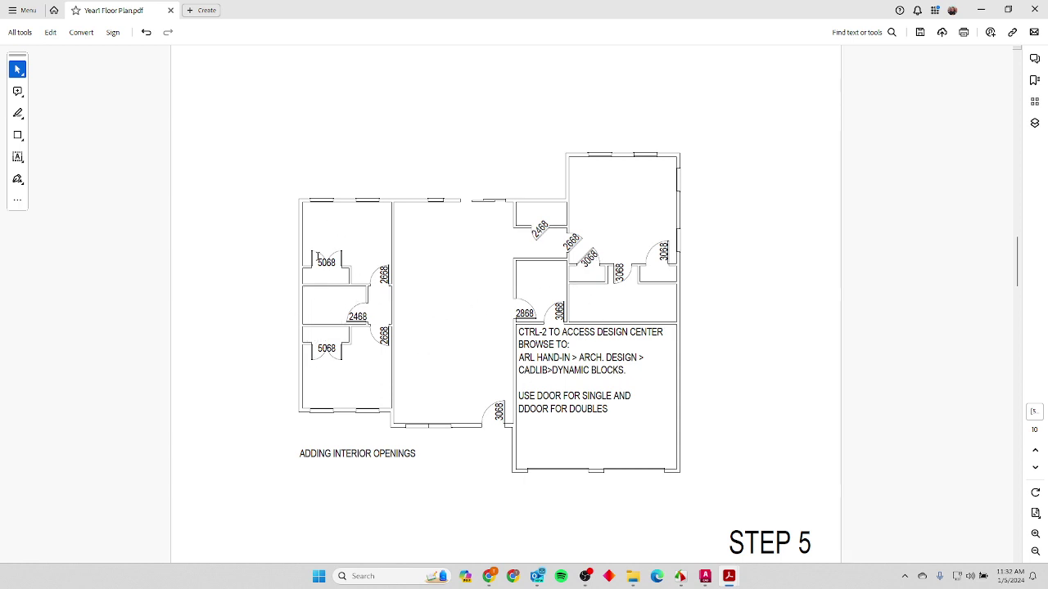
ctrl+scroll(319, 266, up, 3)
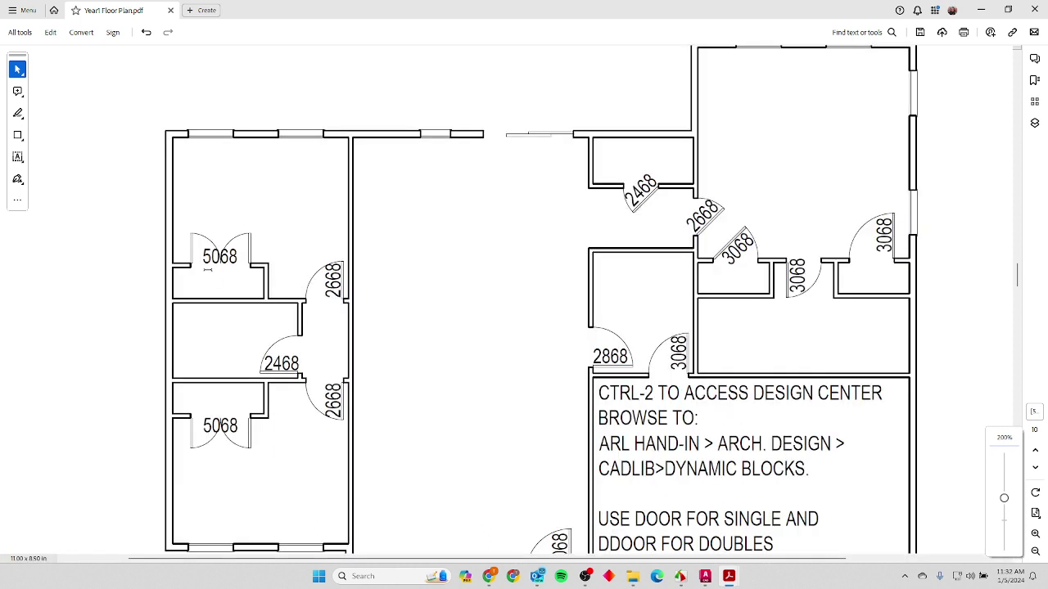
drag(203, 256, 220, 256)
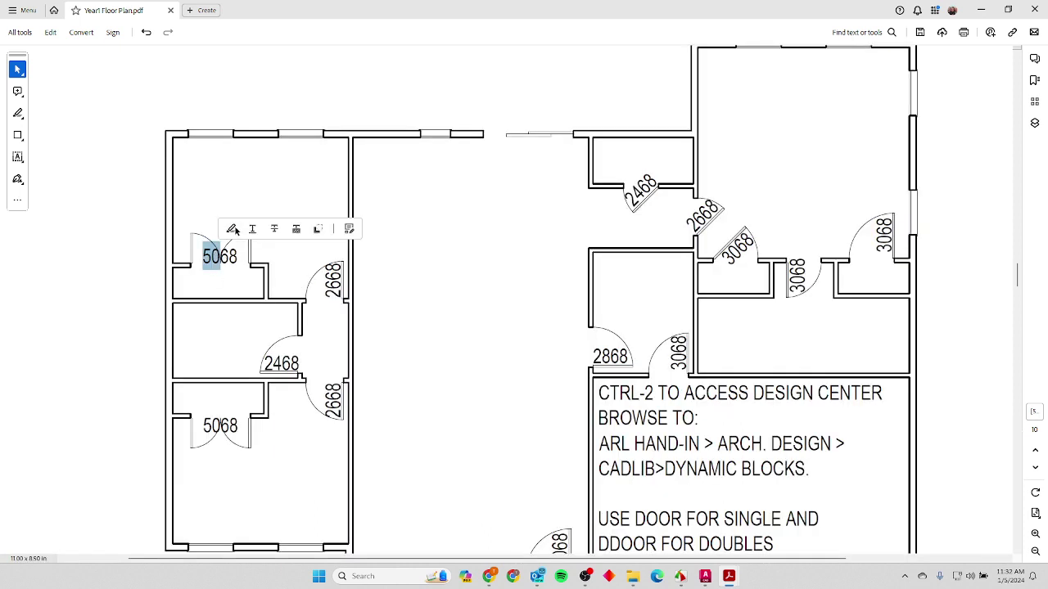
click(232, 229)
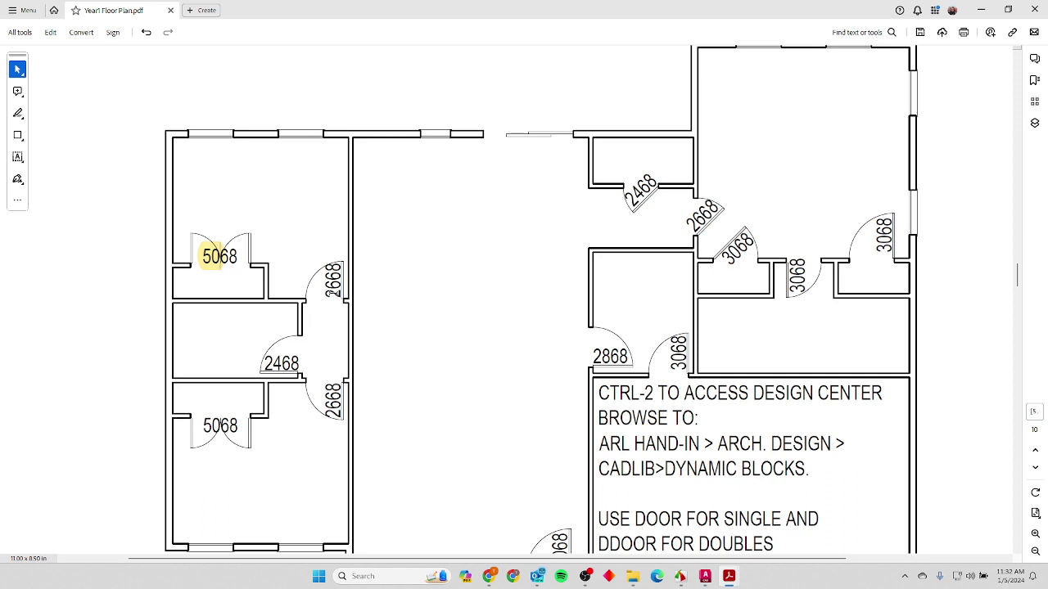
drag(334, 298, 335, 267)
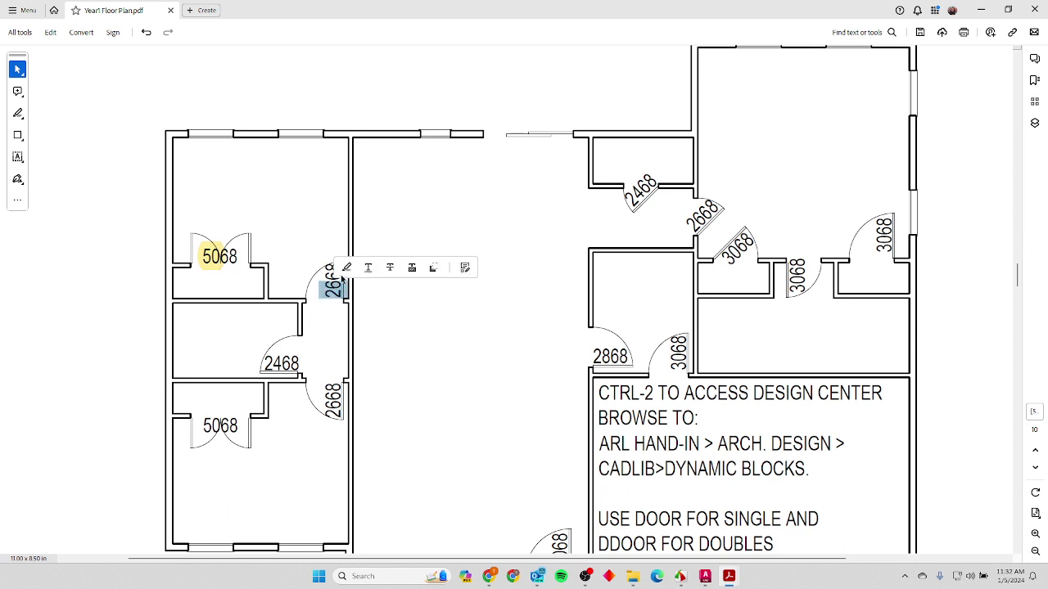
click(345, 267)
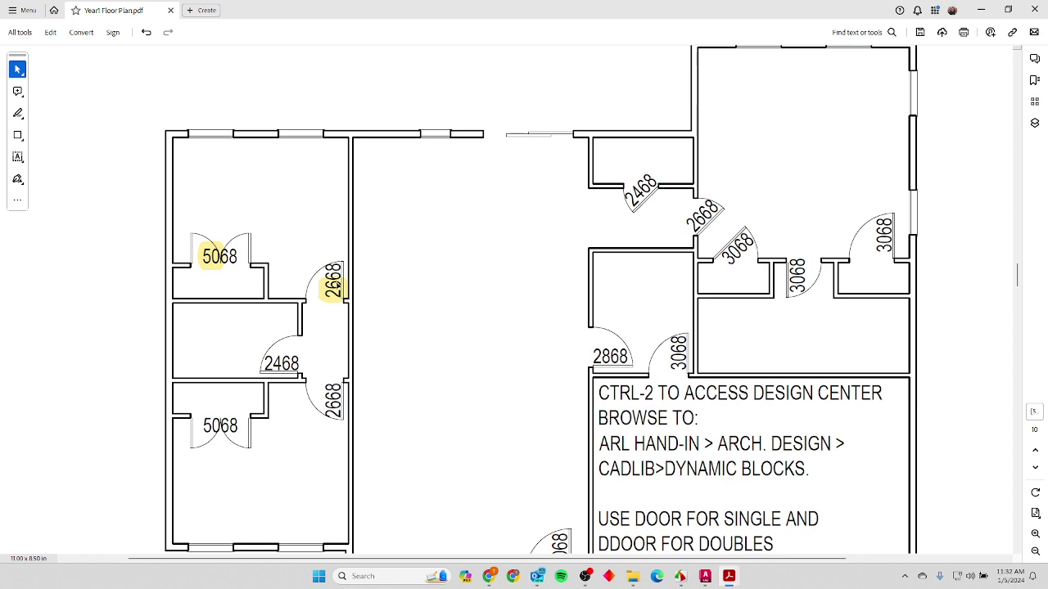
key(alt+Tab)
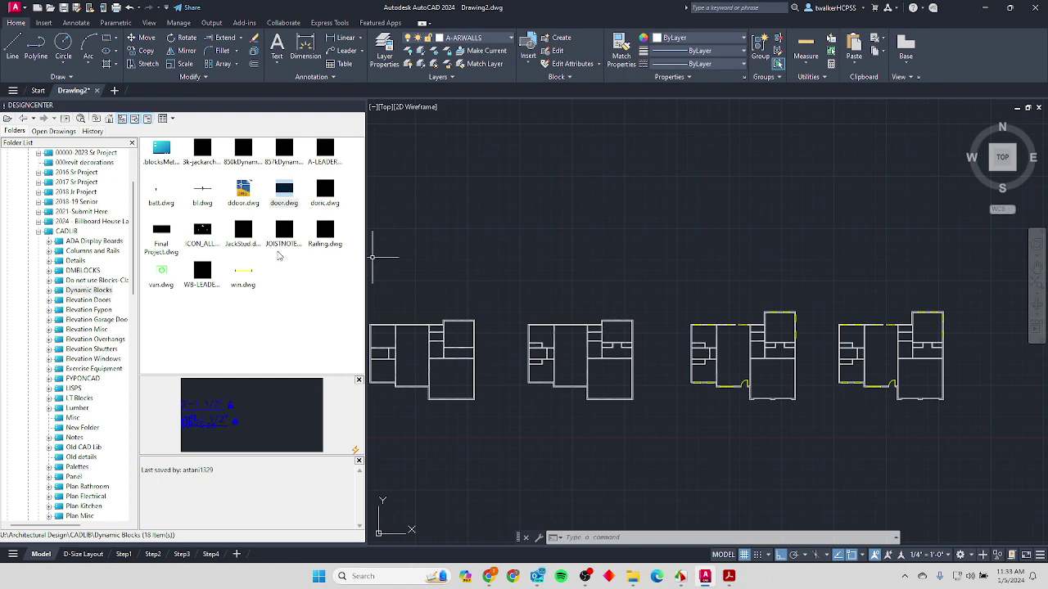
Insert door.dwg from DesignCenter into the interior wall opening at scale 1, rotation 0.
drag(284, 194, 440, 262)
drag(709, 372, 855, 345)
scroll(854, 345, up, 8)
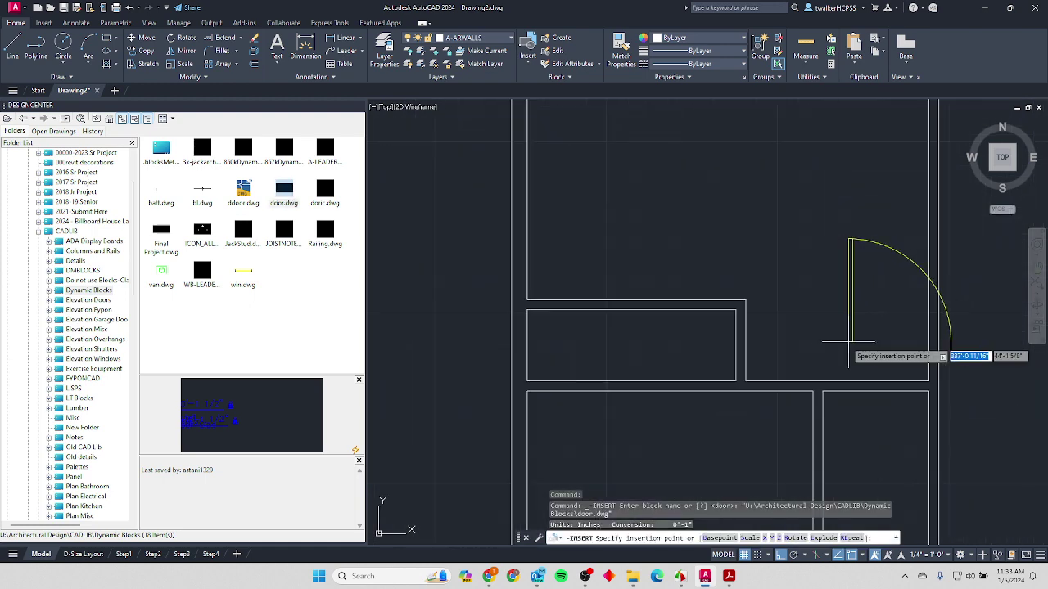
click(814, 336)
key(Return)
middle_drag(828, 335, 687, 291)
key(Return)
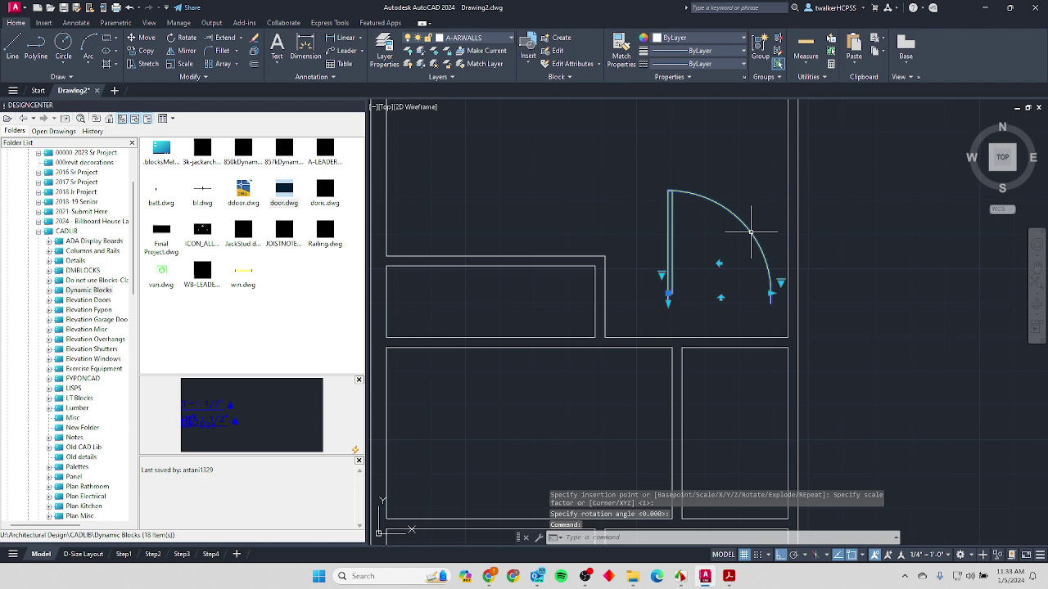
Set the door width to 2'-6" and flip it to hinge on the right.
click(662, 274)
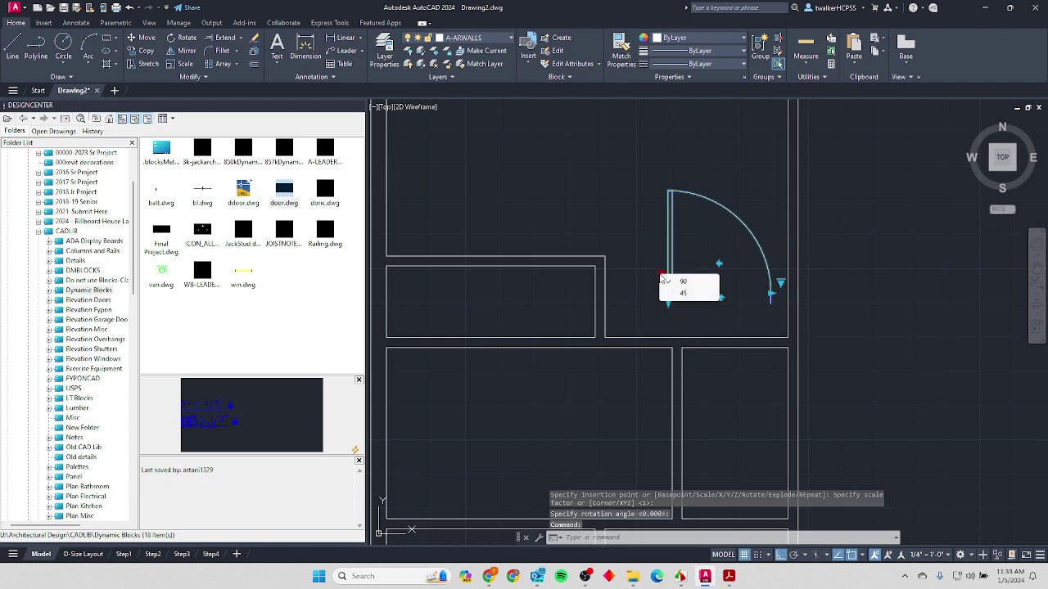
click(681, 281)
click(782, 284)
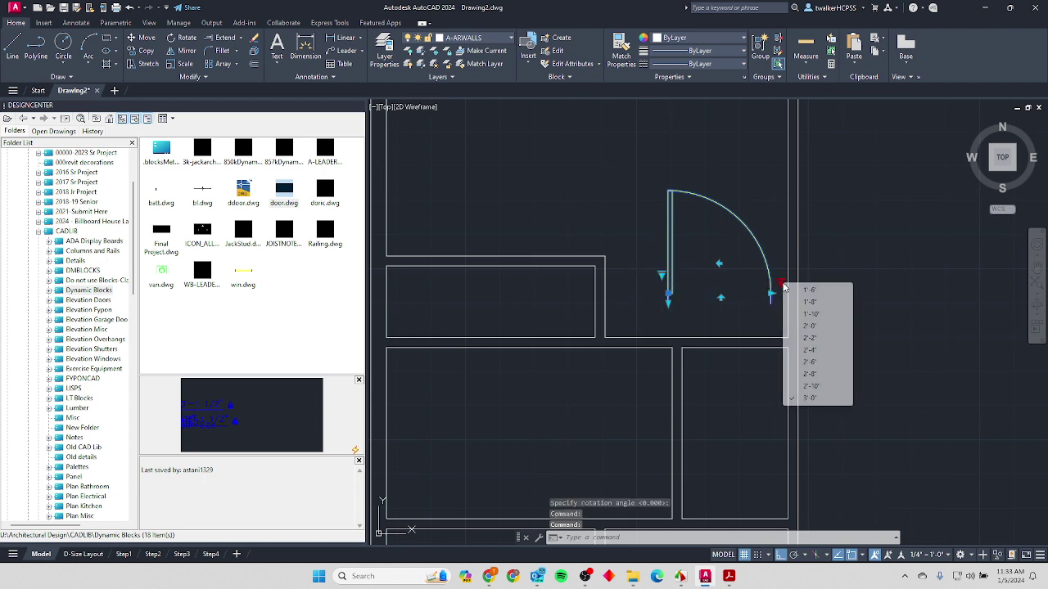
click(810, 361)
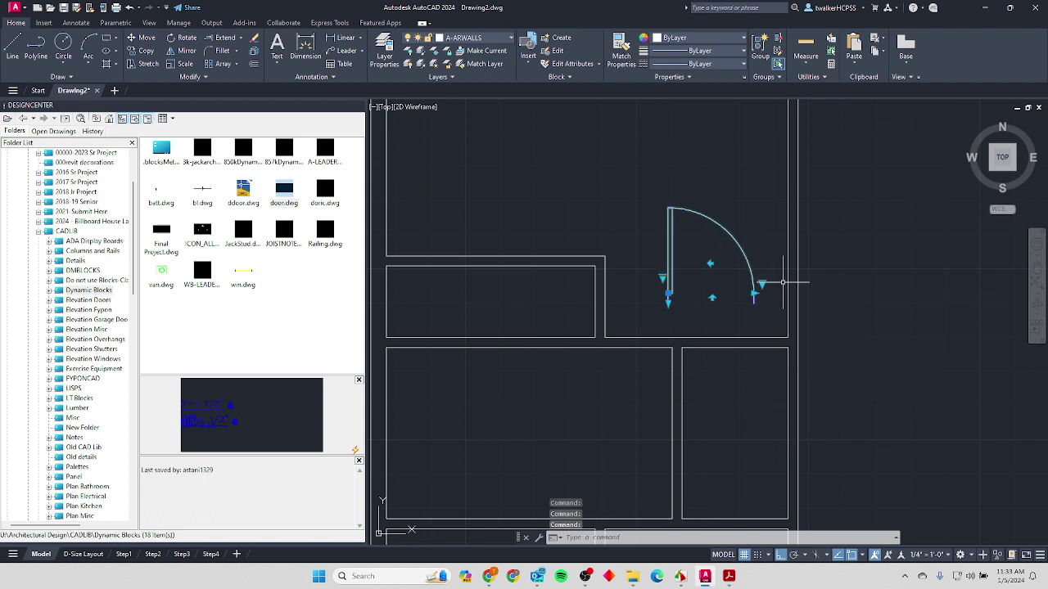
click(711, 263)
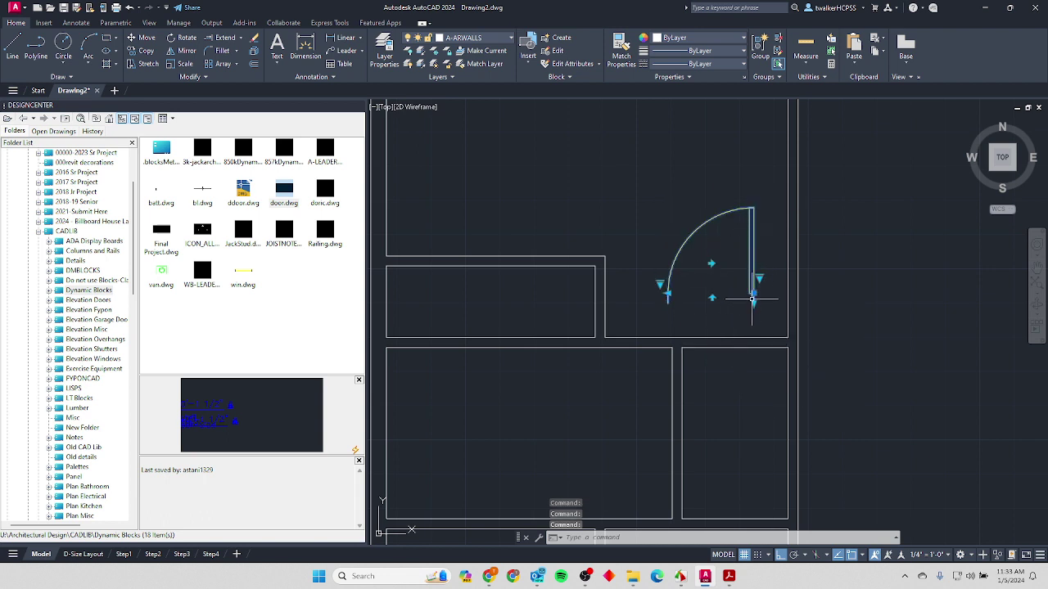
key(alt+Tab)
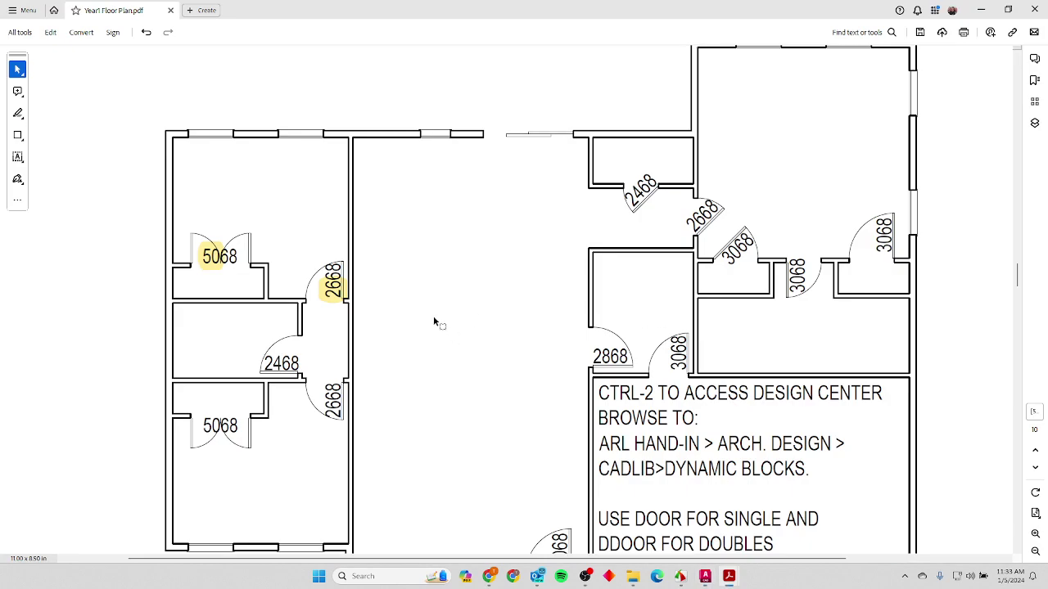
Zoom in on the highlighted 2668 door in the PDF to check its swing and hinge side.
ctrl+scroll(293, 318, up, 6)
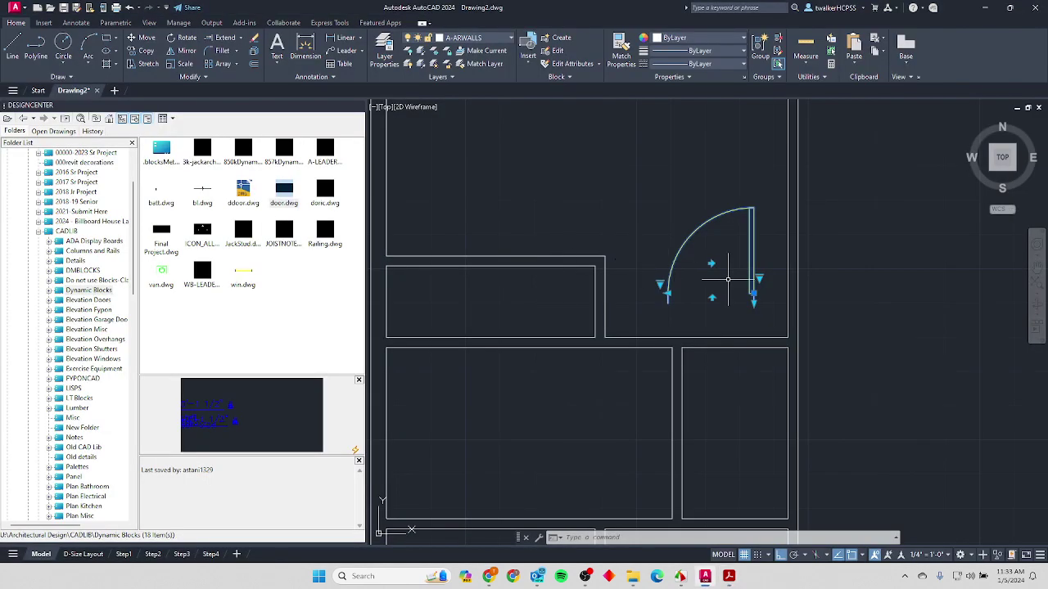
Snap the door's hinge to the wall corner, then move the door 4 inches along the wall.
click(752, 293)
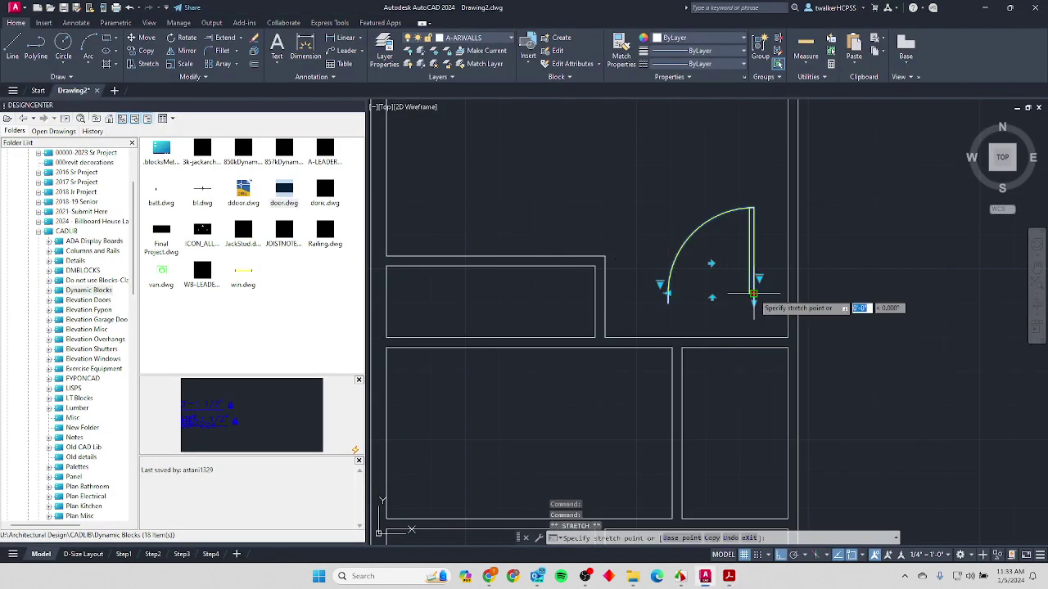
click(786, 336)
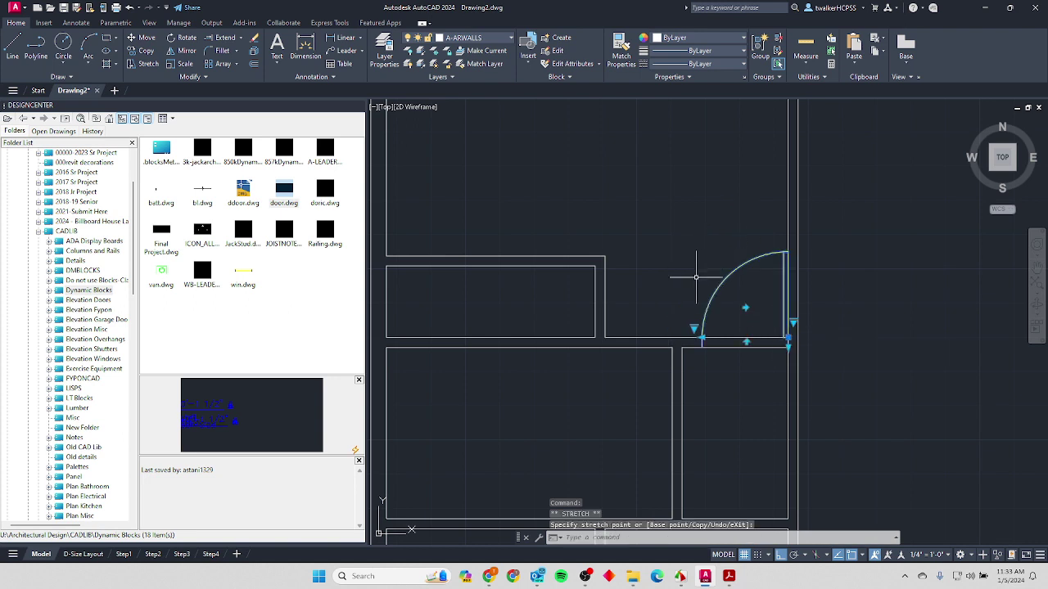
text(m)
key(Return)
click(737, 221)
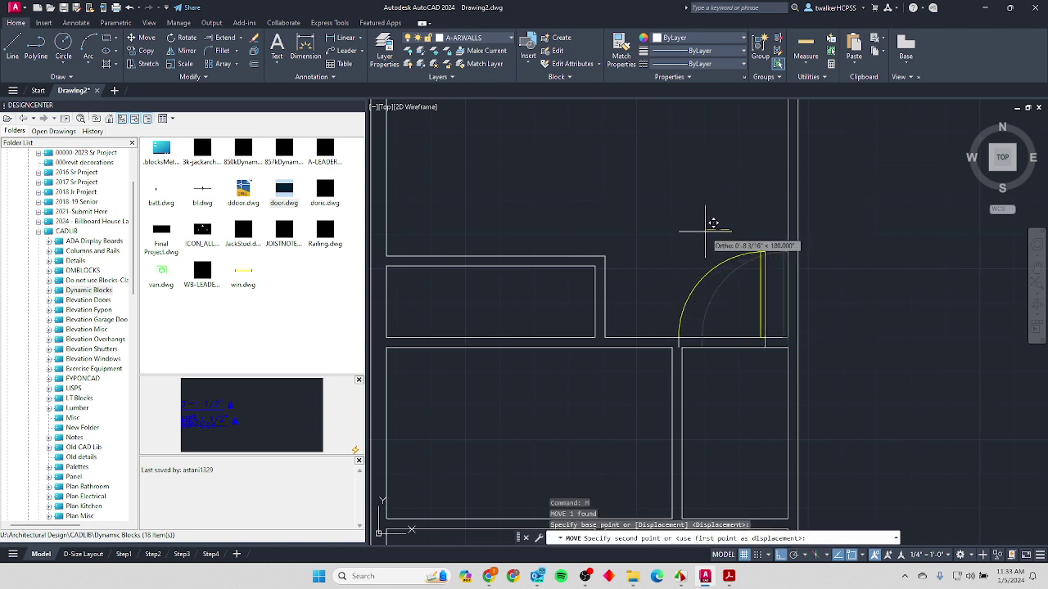
text(4)
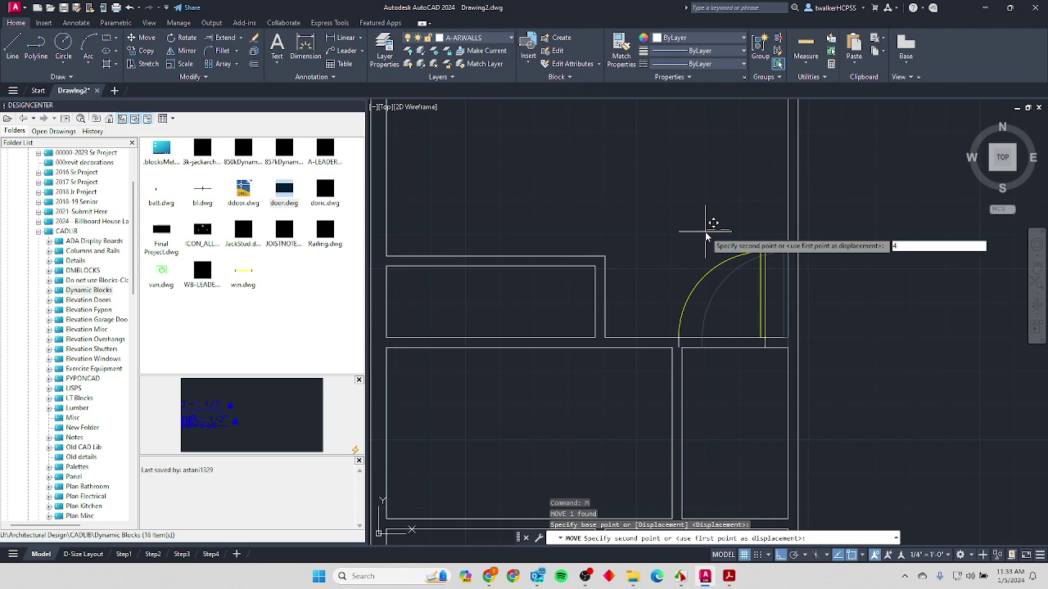
key(Return)
Trim the wall lines across the doorway between the jambs with a fence.
scroll(751, 367, up, 2)
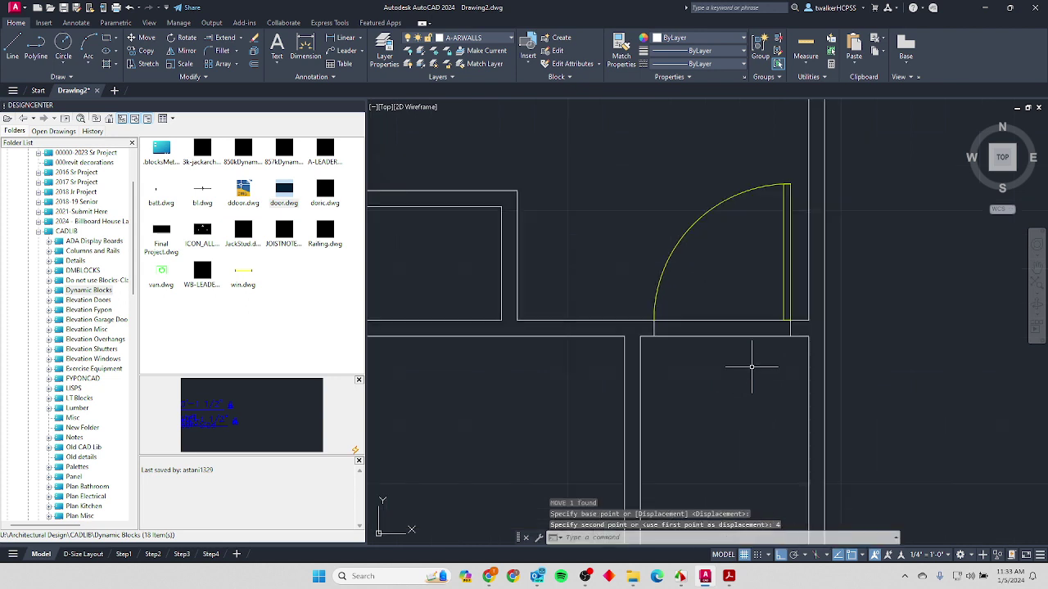
text(tr)
key(Return)
mouse_move(740, 300)
mouse_down()
mouse_move(721, 364)
mouse_move(736, 353)
mouse_up()
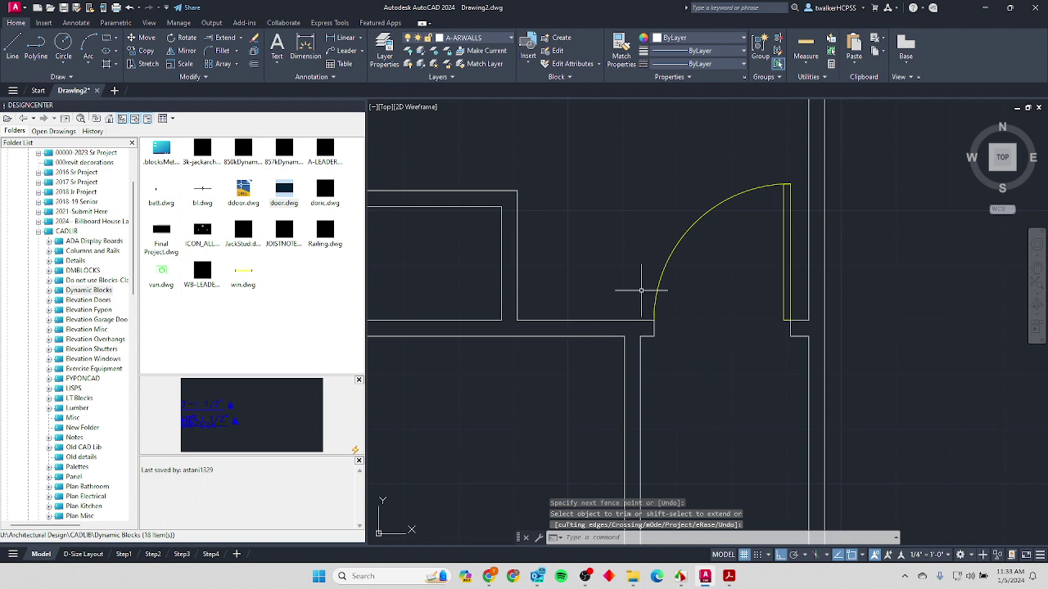